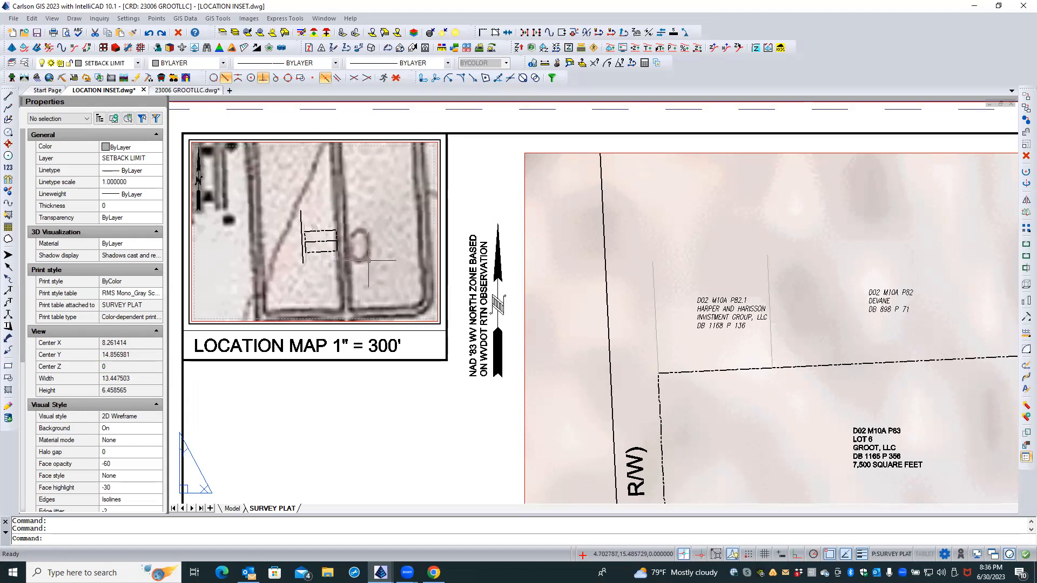
# Examine the location map inset and the SITE label on the SURVEY PLAT layout, and the topo image's properties in model space.
pyautogui.scroll(-4, 369, 261)
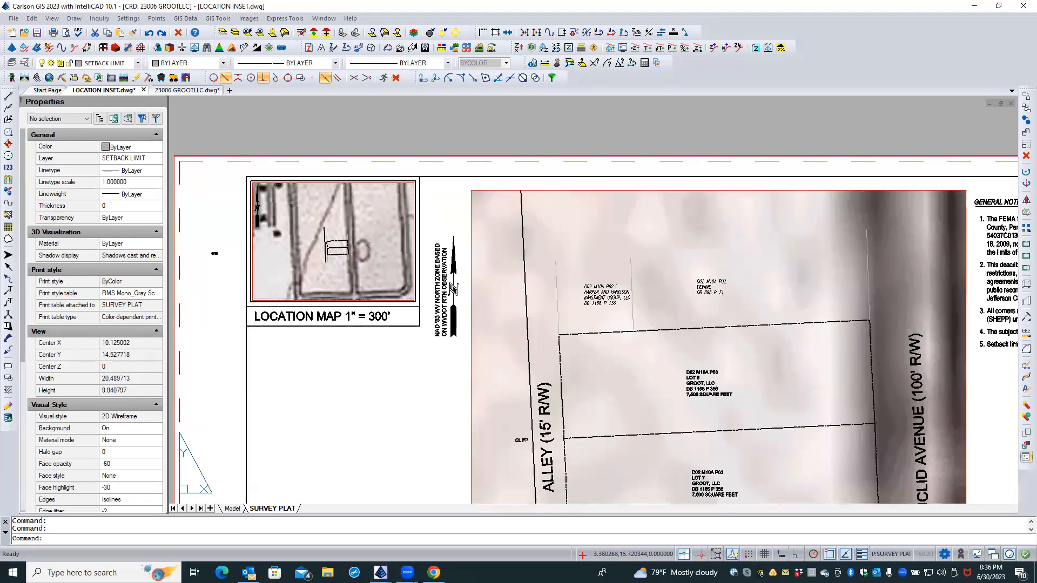
pyautogui.press('capslock')
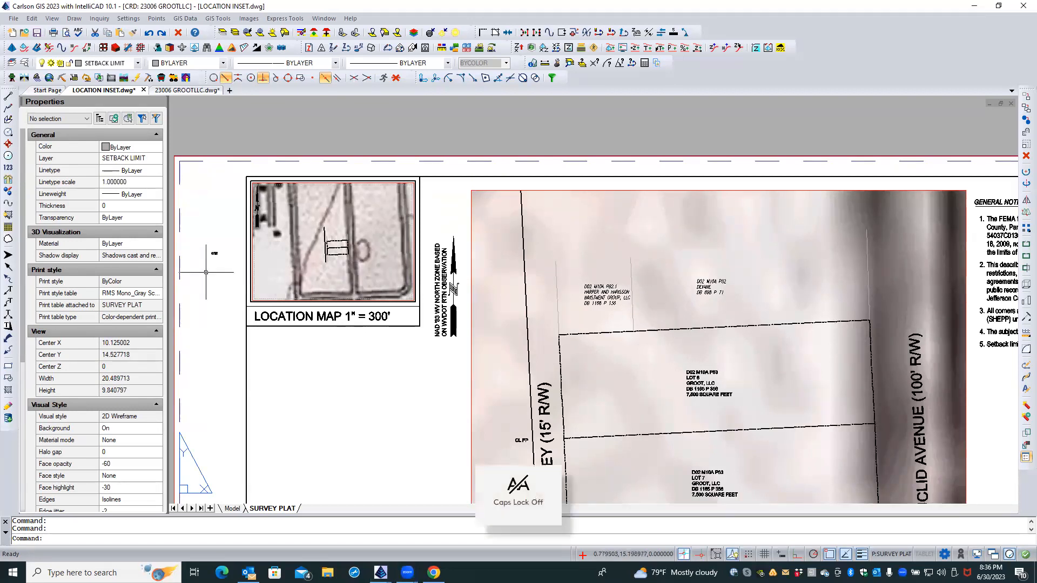
pyautogui.scroll(8, 222, 274)
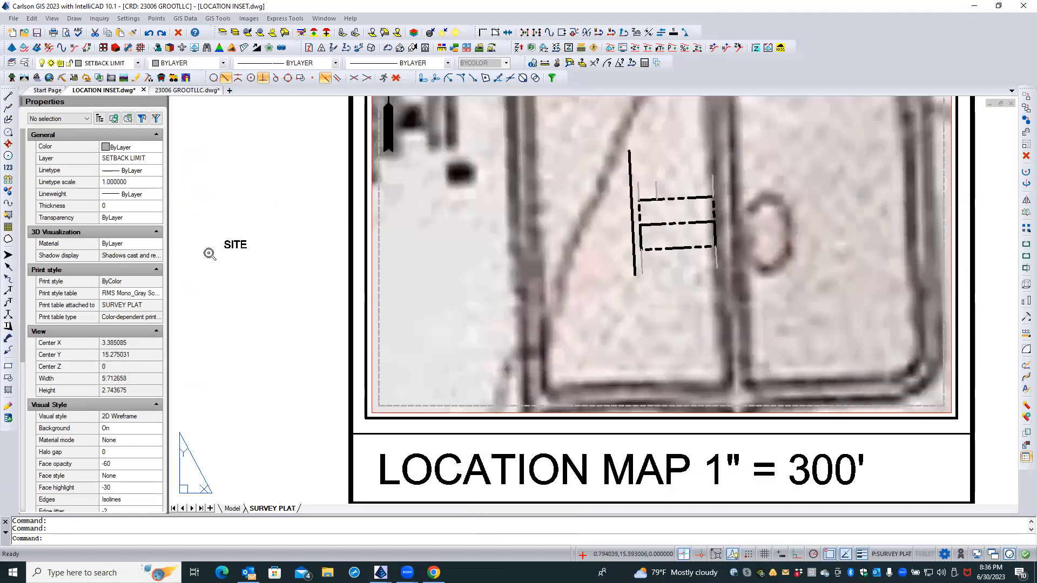
pyautogui.scroll(-8, 235, 255)
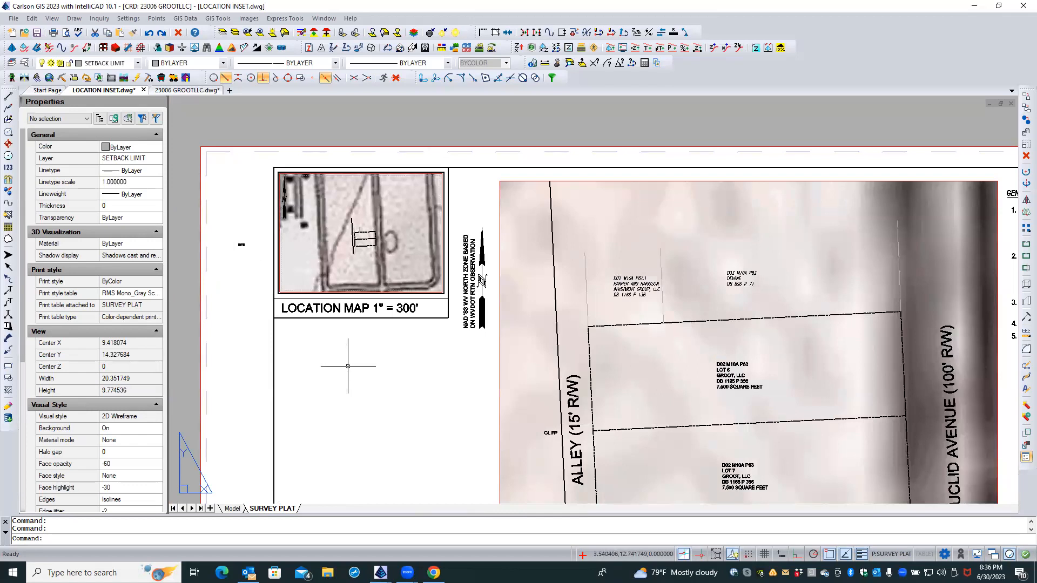
pyautogui.click(232, 508)
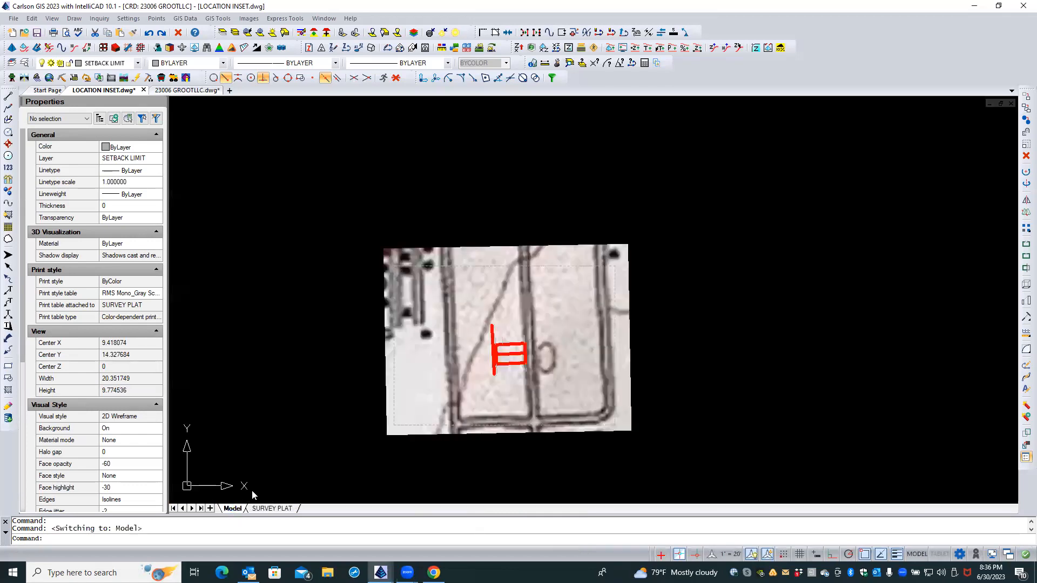
pyautogui.scroll(-3, 351, 308)
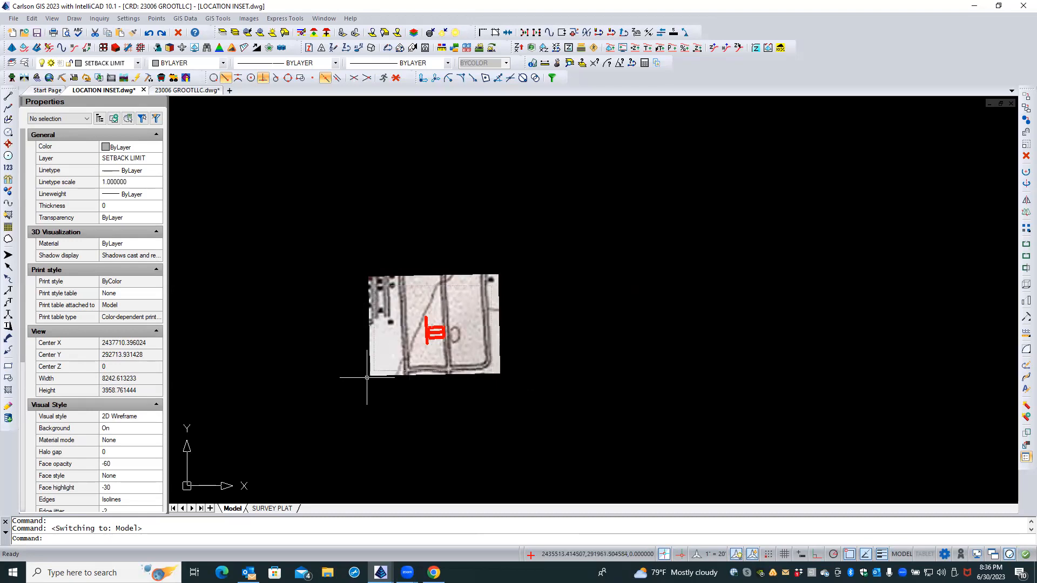
pyautogui.click(367, 354)
pyautogui.click(348, 359)
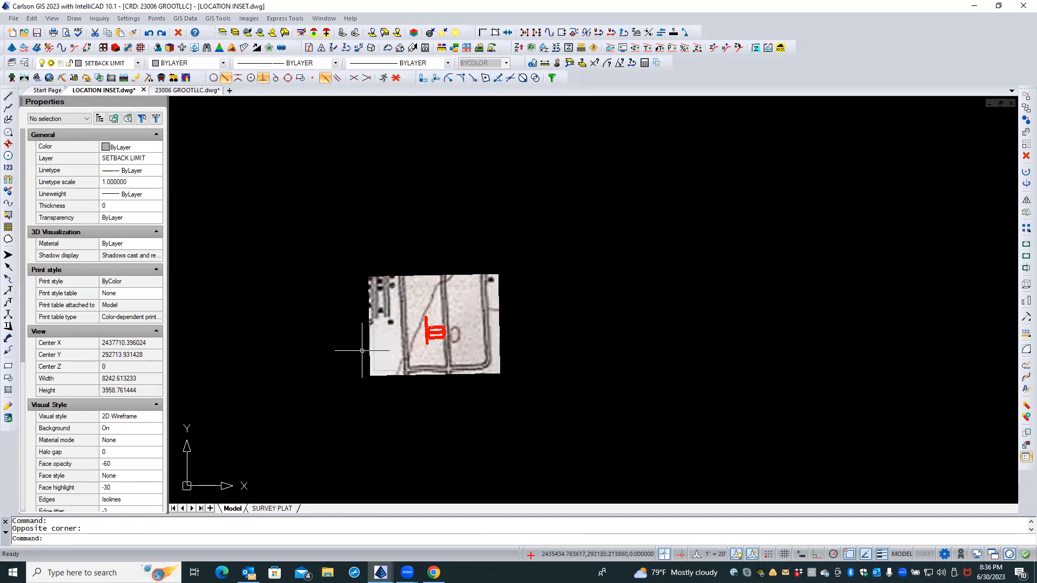
pyautogui.click(368, 342)
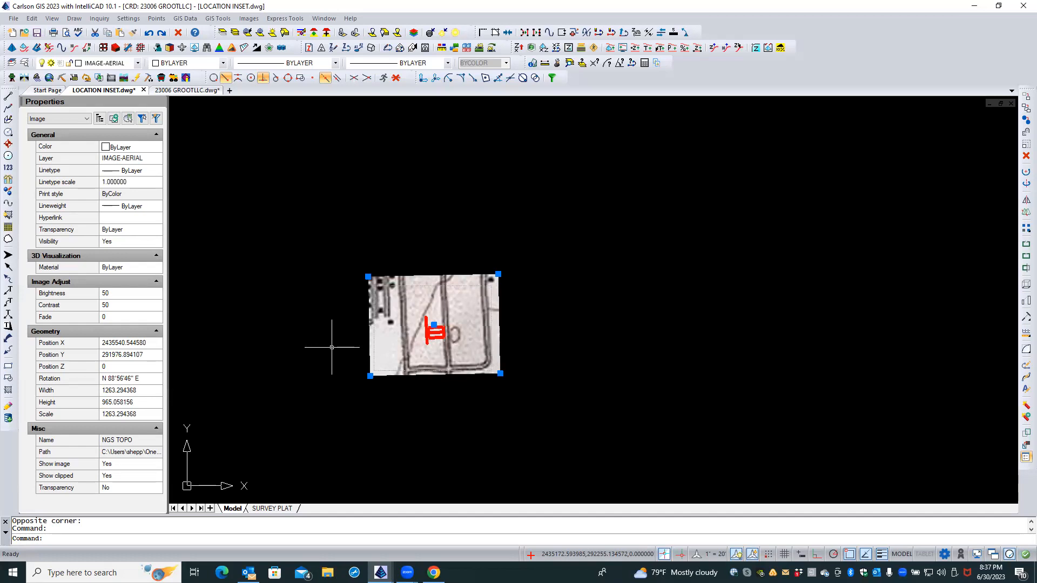
pyautogui.click(272, 508)
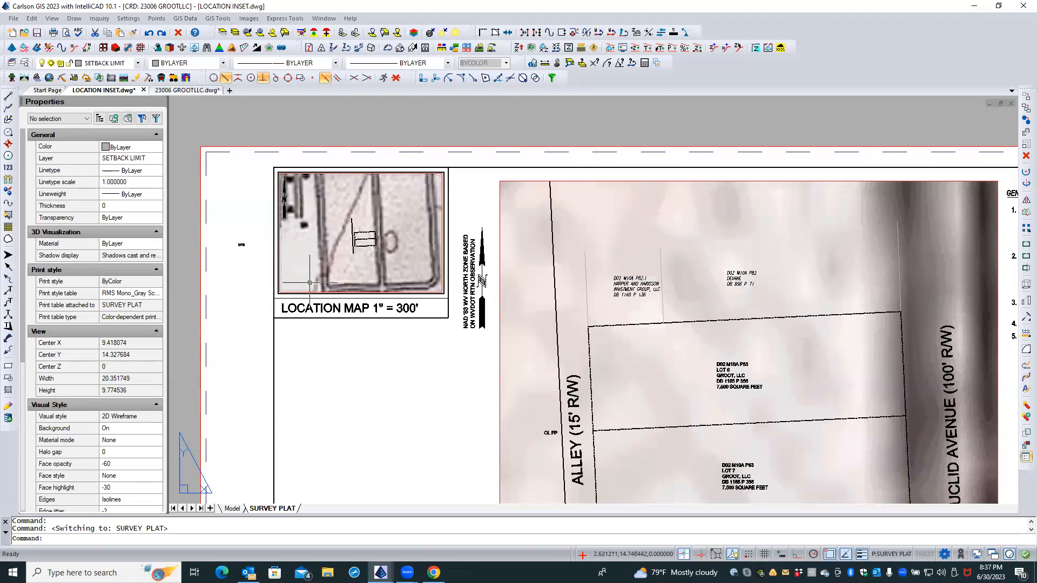
# Delete the NGS TOPO image from model space, keeping the rectangle and lot linework.
pyautogui.click(232, 508)
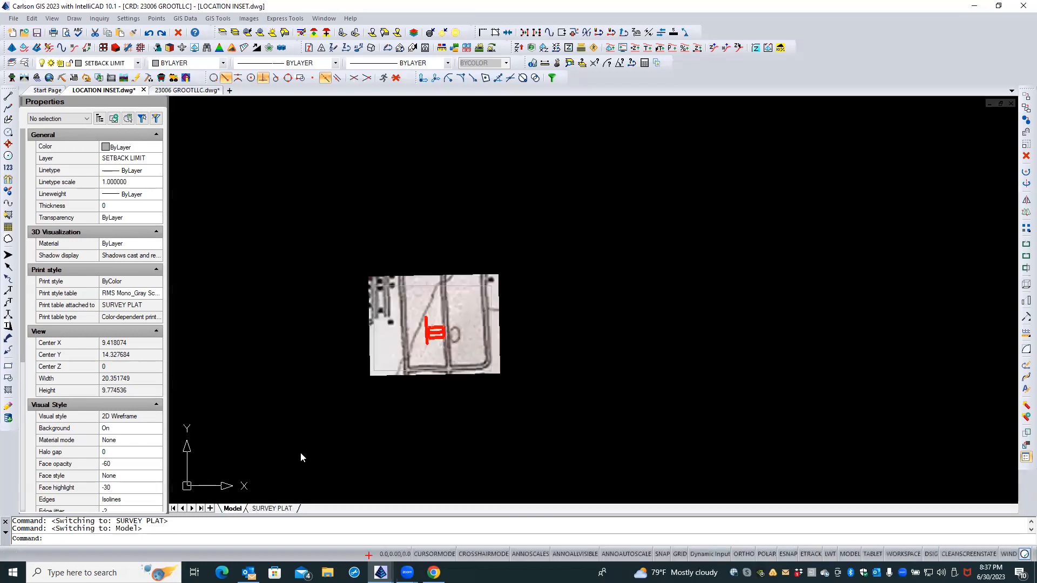
pyautogui.click(328, 386)
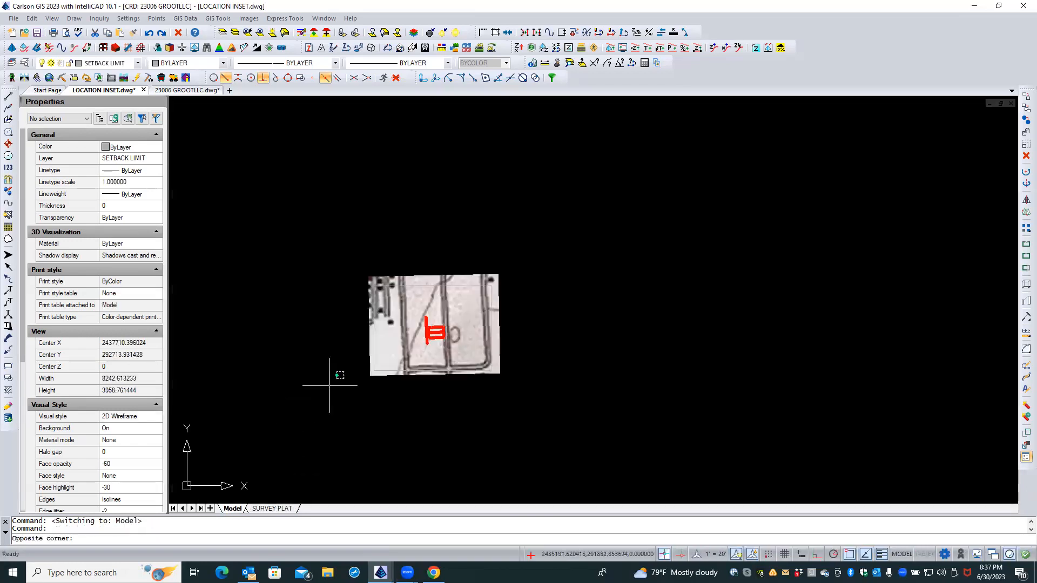
pyautogui.click(359, 382)
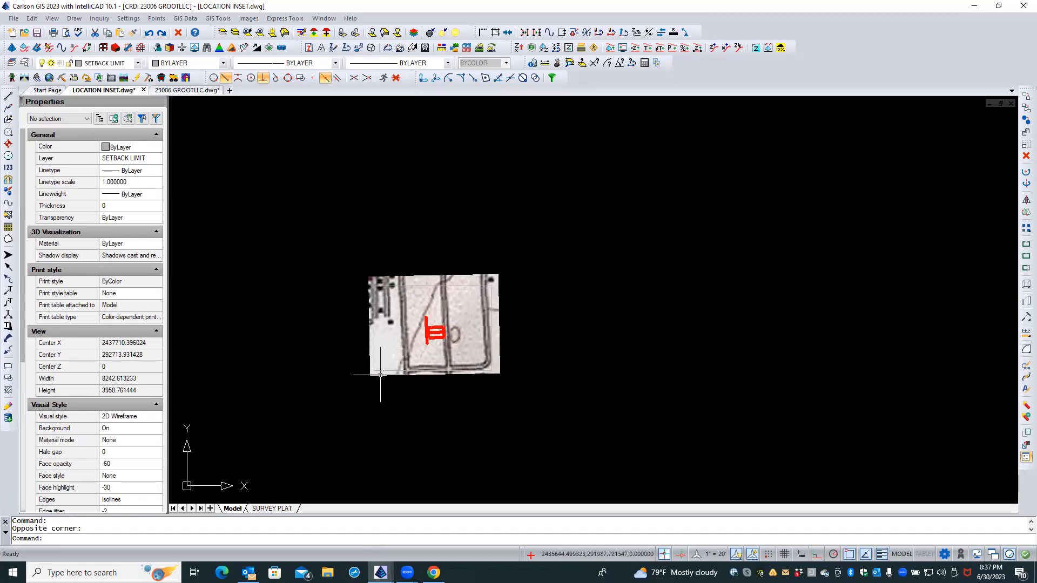
pyautogui.click(380, 374)
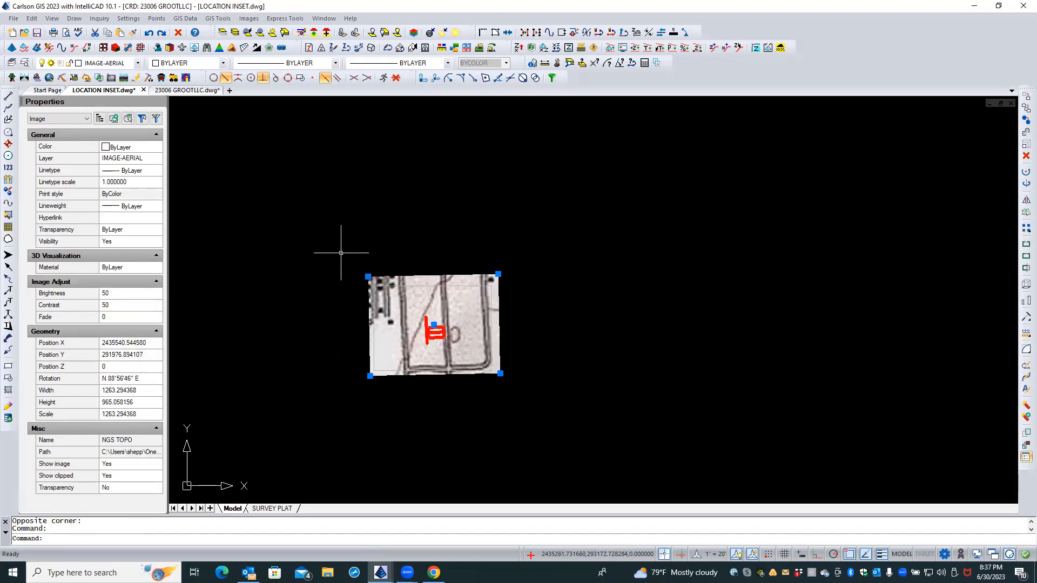
pyautogui.click(178, 34)
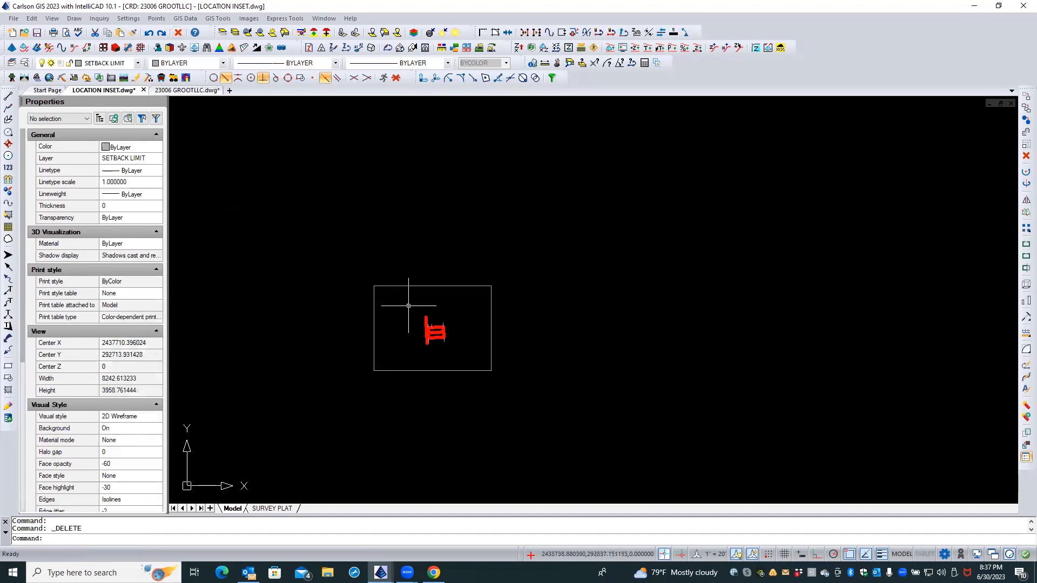
pyautogui.scroll(-5, 409, 306)
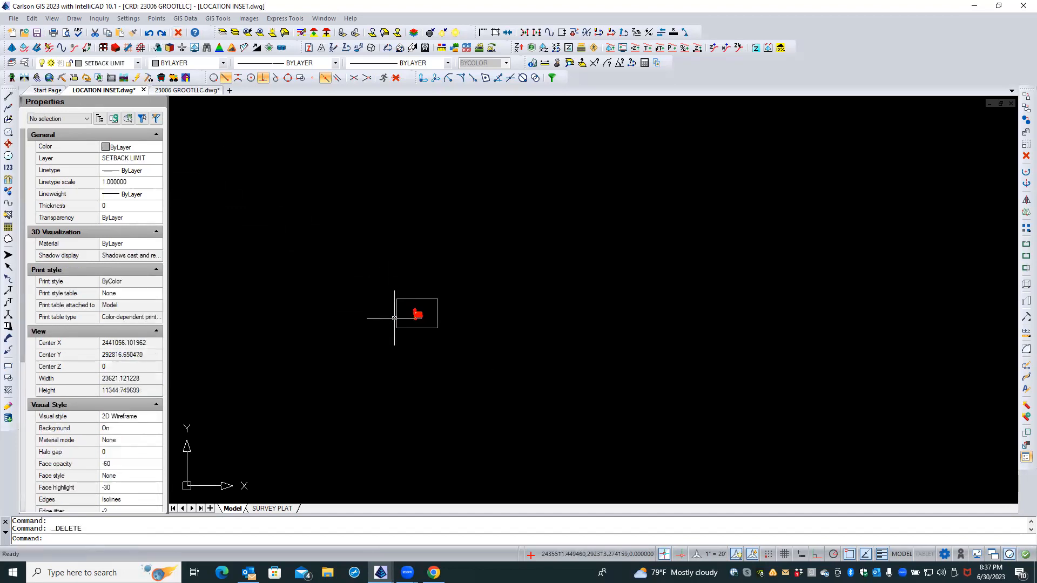
pyautogui.click(397, 315)
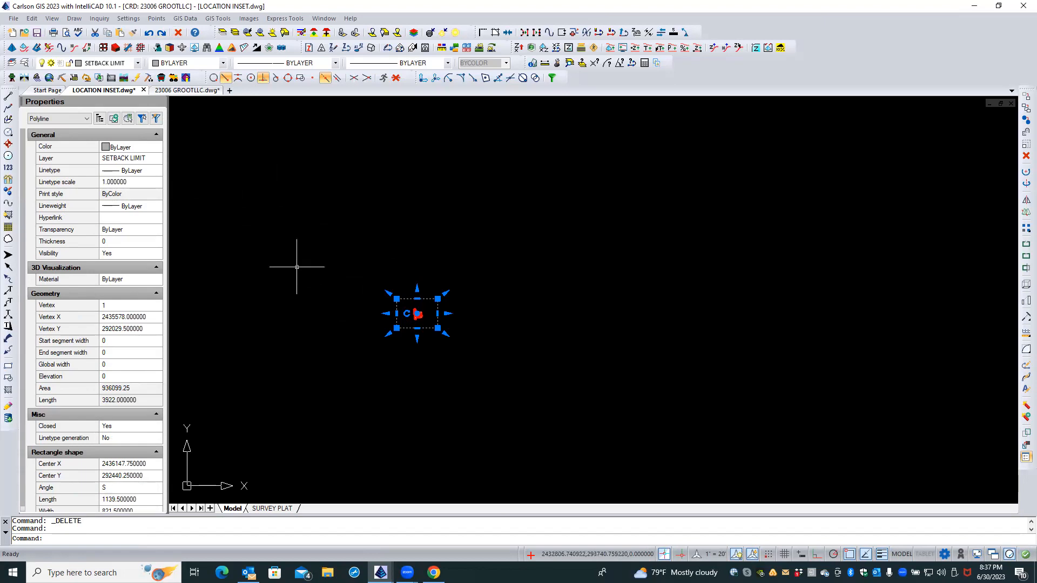
pyautogui.press('Escape')
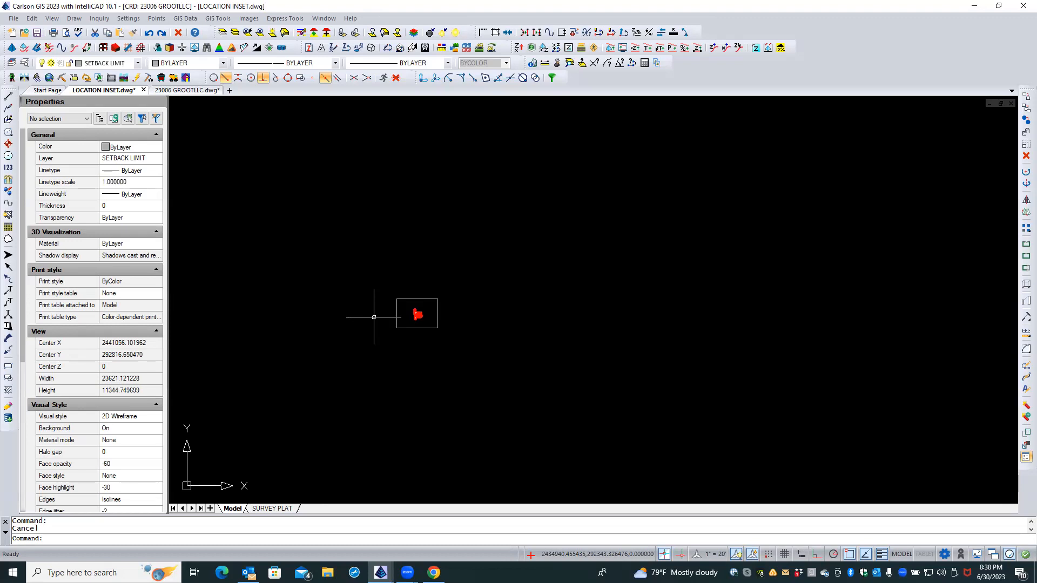
# Scale the rectangle around the site lots about its center by reference, with base scale 300 and new length 1000.
pyautogui.scroll(-2, 382, 312)
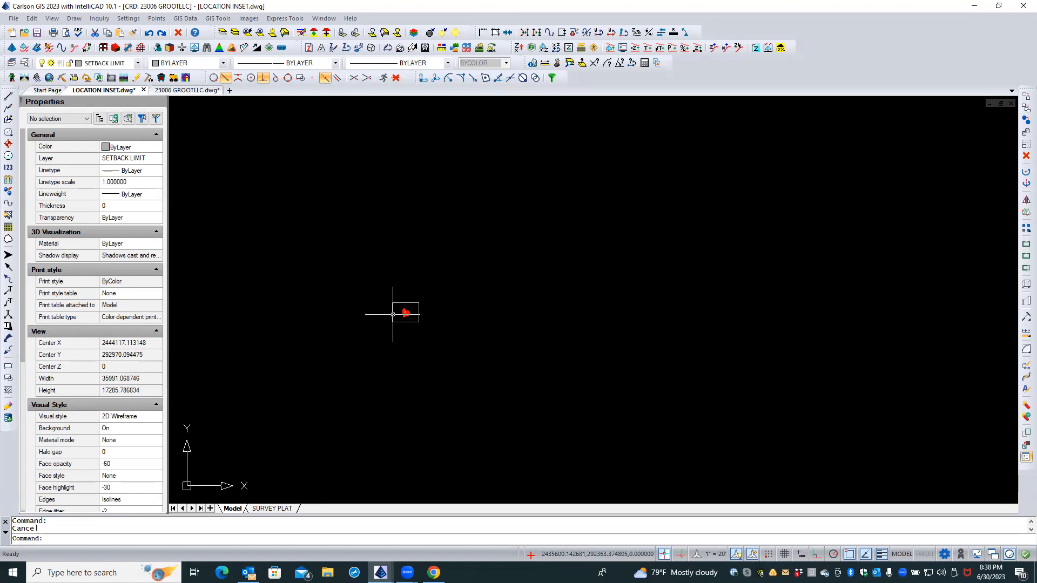
pyautogui.click(393, 314)
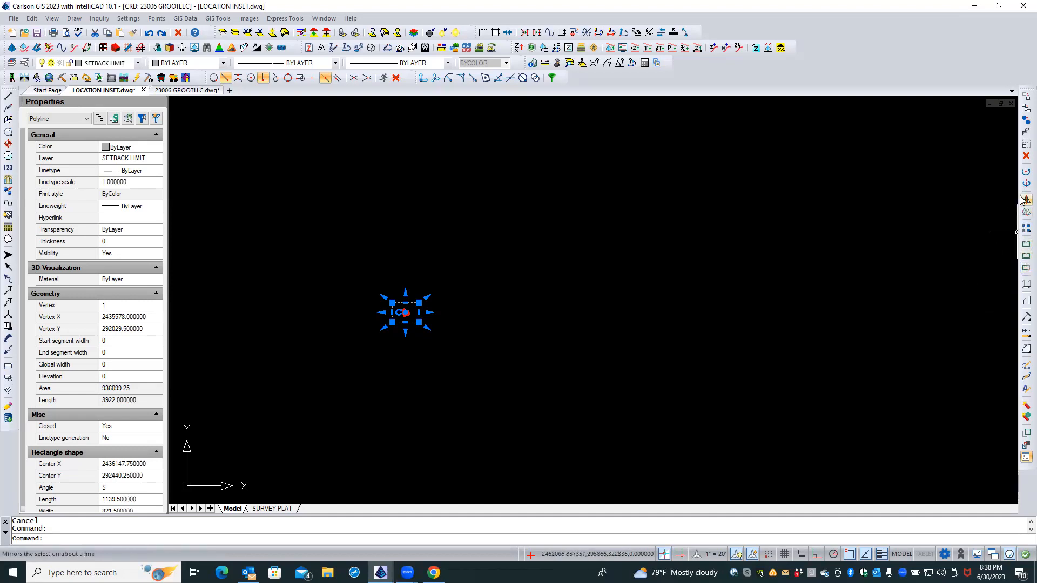
pyautogui.click(1026, 144)
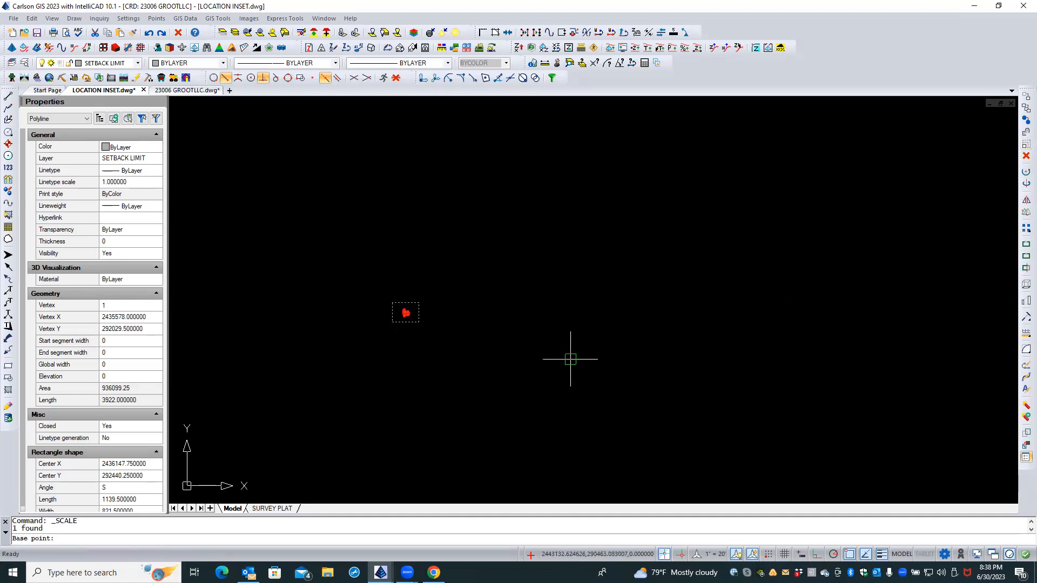
pyautogui.keyDown('shift'); pyautogui.rightClick(570, 359); pyautogui.keyUp('shift')
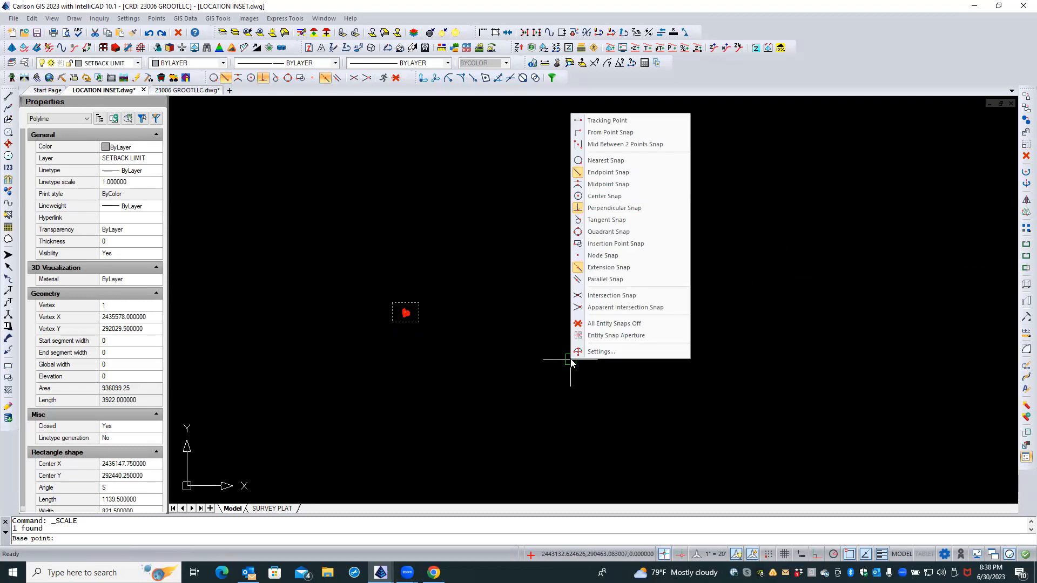
pyautogui.click(611, 193)
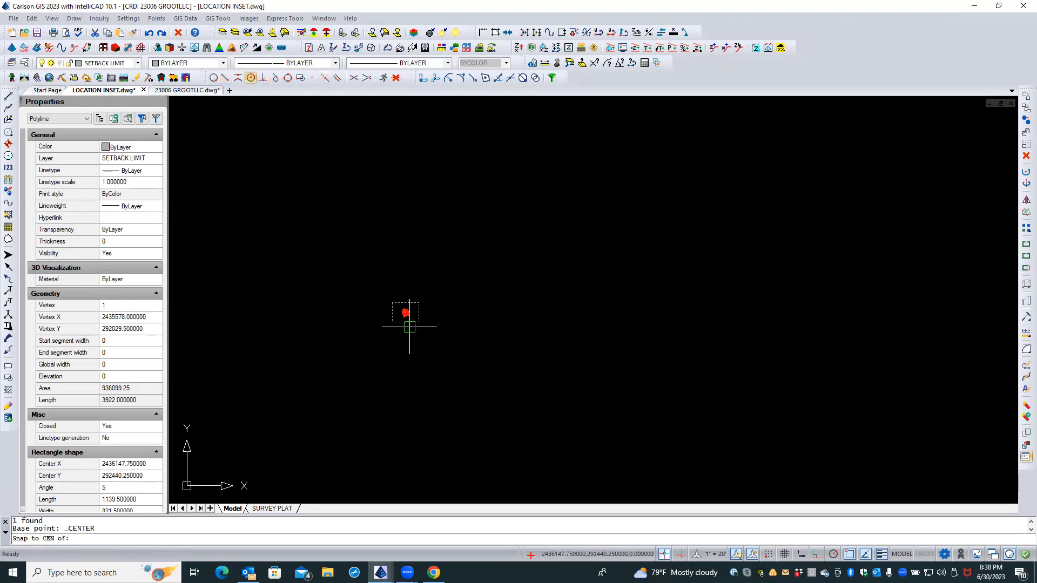
pyautogui.click(409, 326)
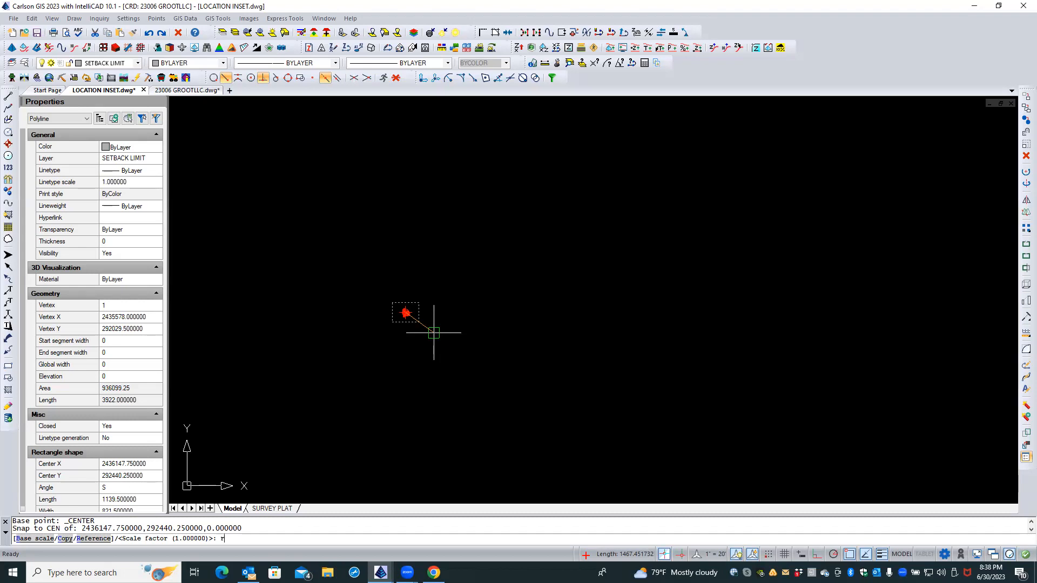
pyautogui.press('Return')
pyautogui.write('300')
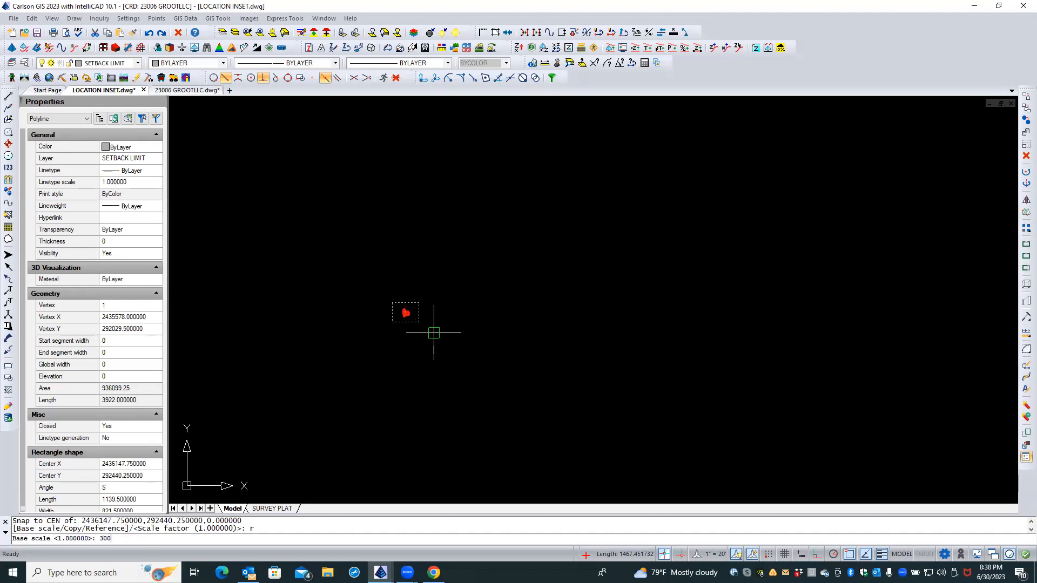
pyautogui.press('Return')
pyautogui.write('1000')
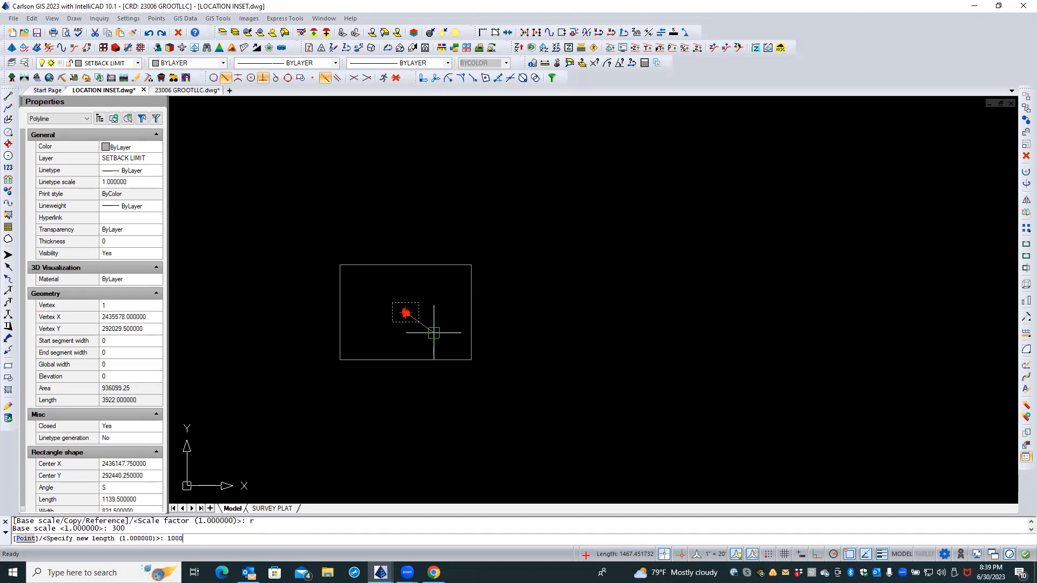
pyautogui.press('Return')
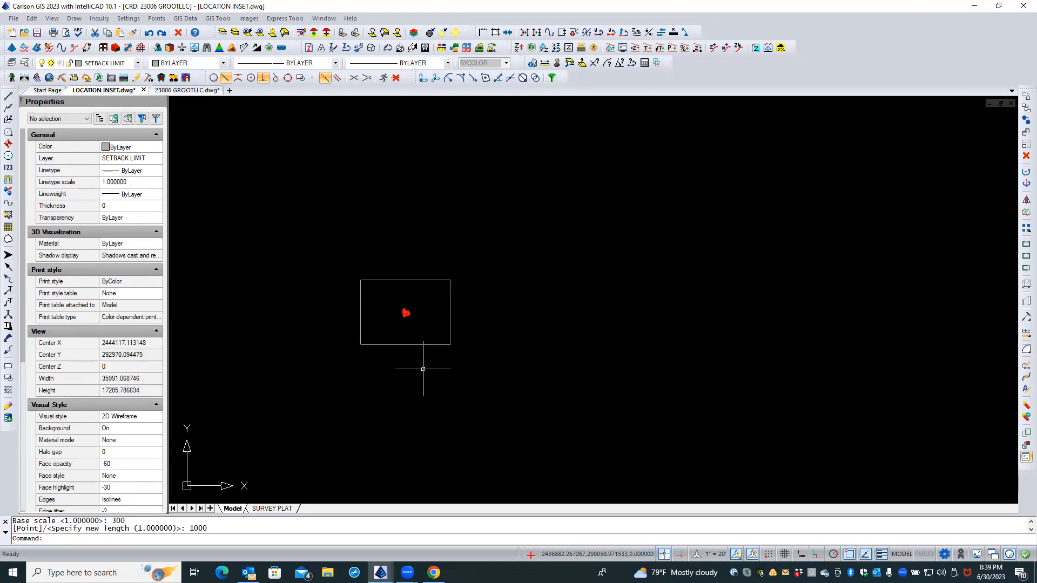
# Request a high-resolution png of the ArcGIS NGS Topo US 2D map on layer IMAGE-AERIAL, bounded just outside the enlarged rectangle.
pyautogui.click(215, 19)
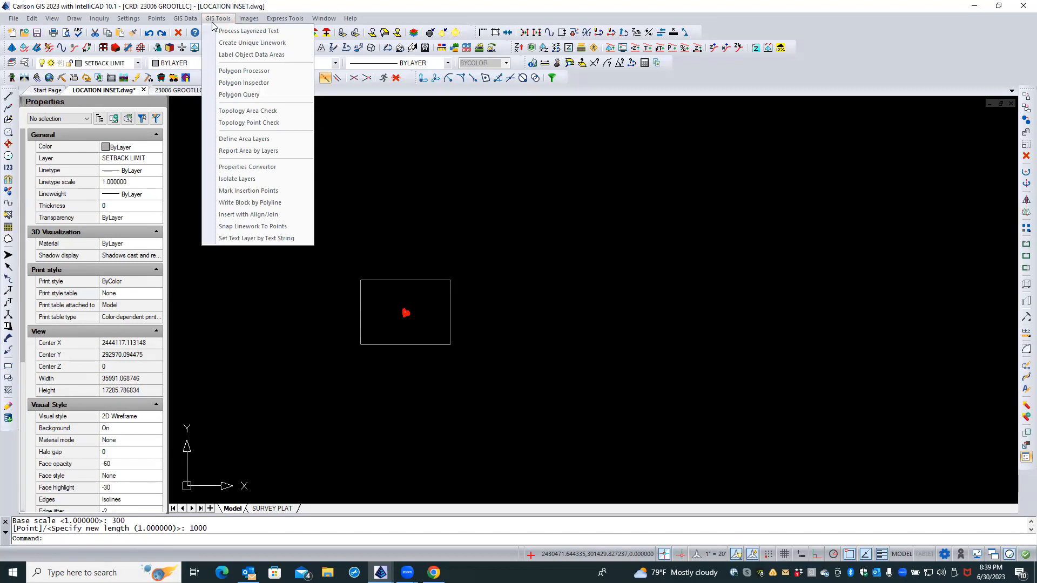
pyautogui.moveTo(189, 20)
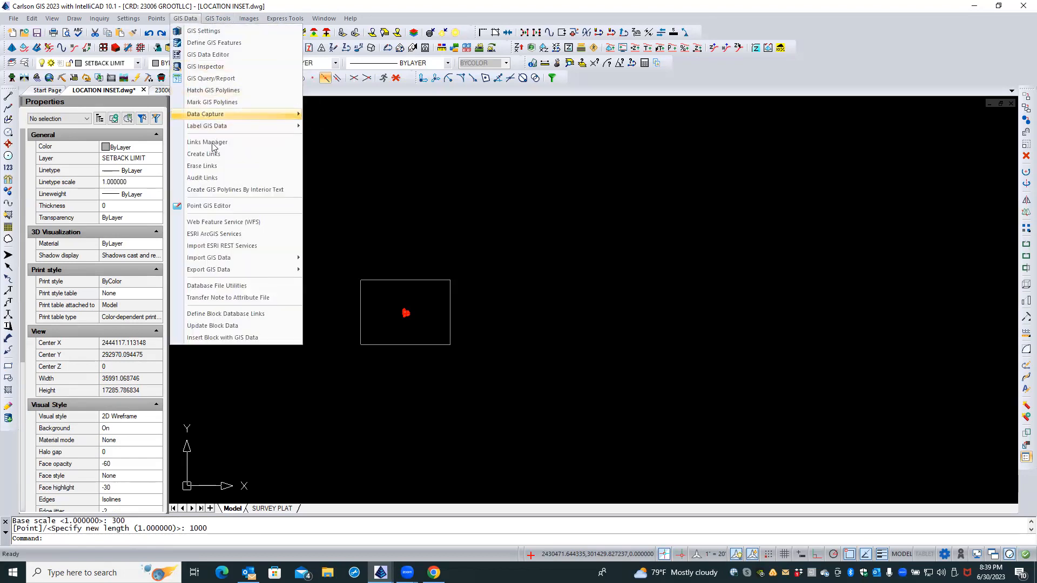
pyautogui.click(214, 19)
pyautogui.click(185, 19)
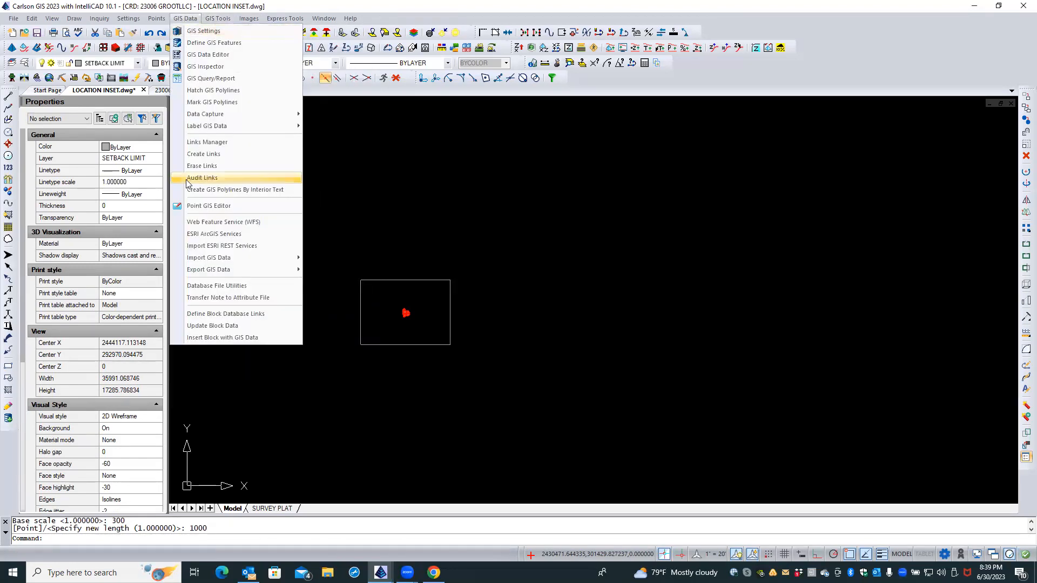
pyautogui.click(200, 234)
pyautogui.press('capslock')
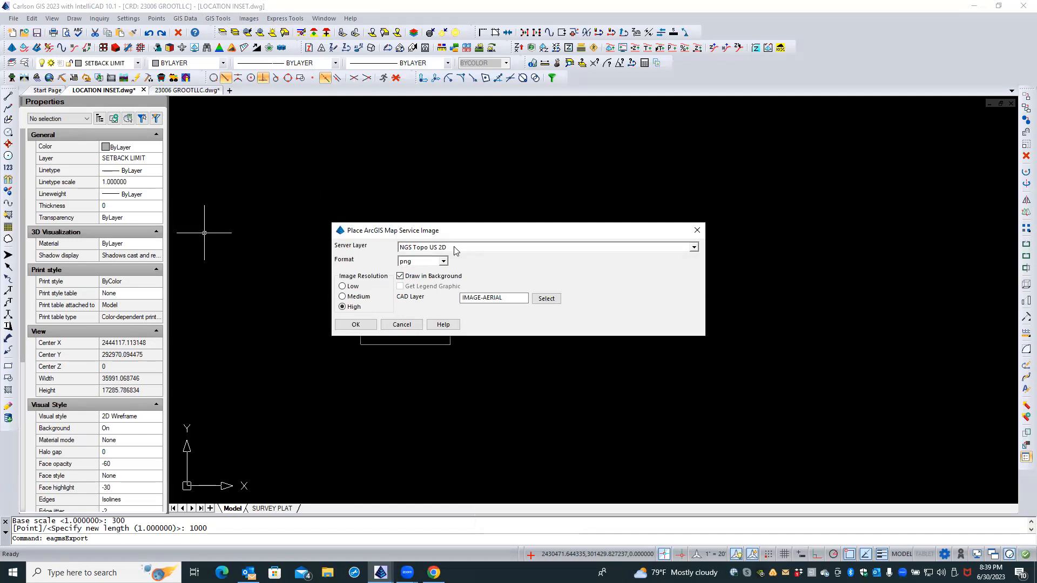
pyautogui.click(372, 325)
pyautogui.press('capslock')
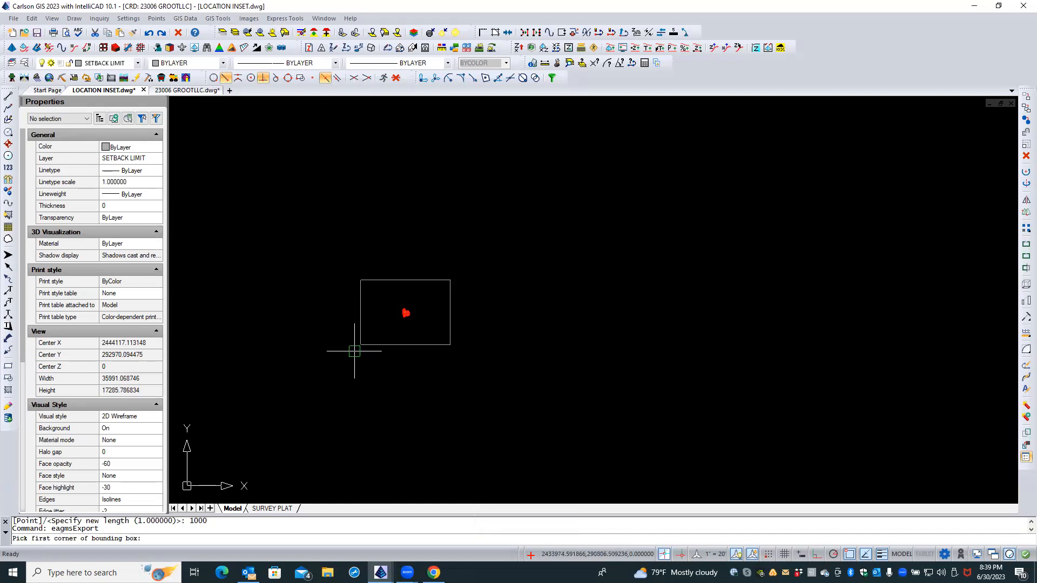
pyautogui.click(354, 351)
pyautogui.click(454, 273)
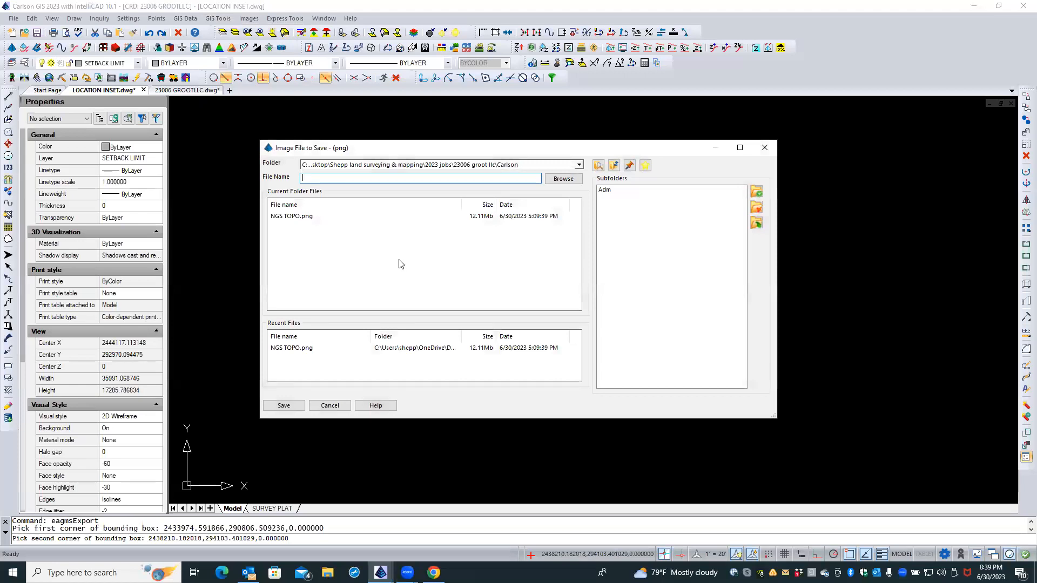
# Save the requested topo image as NGS TOPO 2.png in the job's Carlson folder and check its placement around the site lots.
pyautogui.click(296, 216)
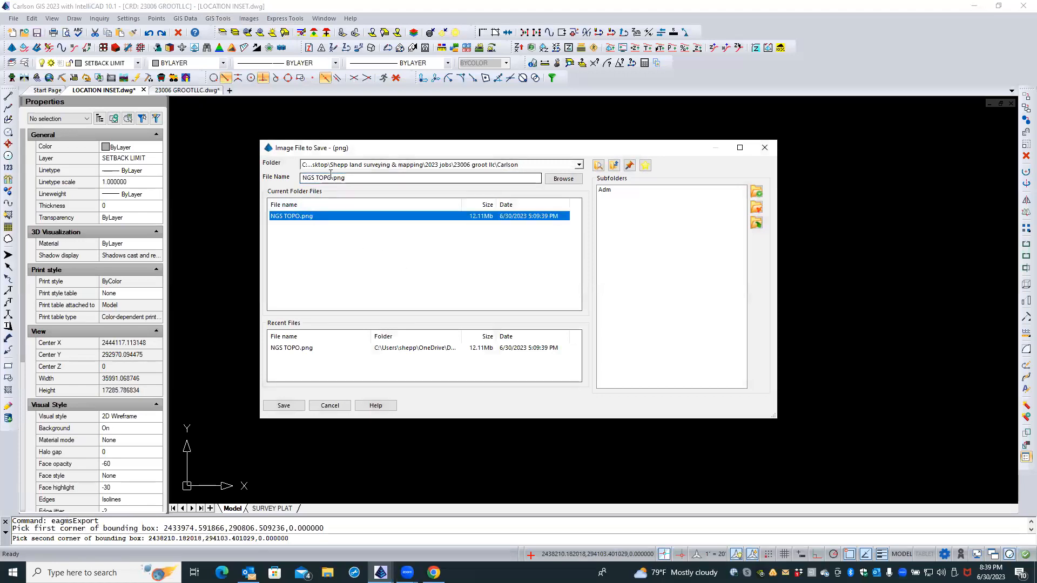
pyautogui.click(332, 178)
pyautogui.write('2')
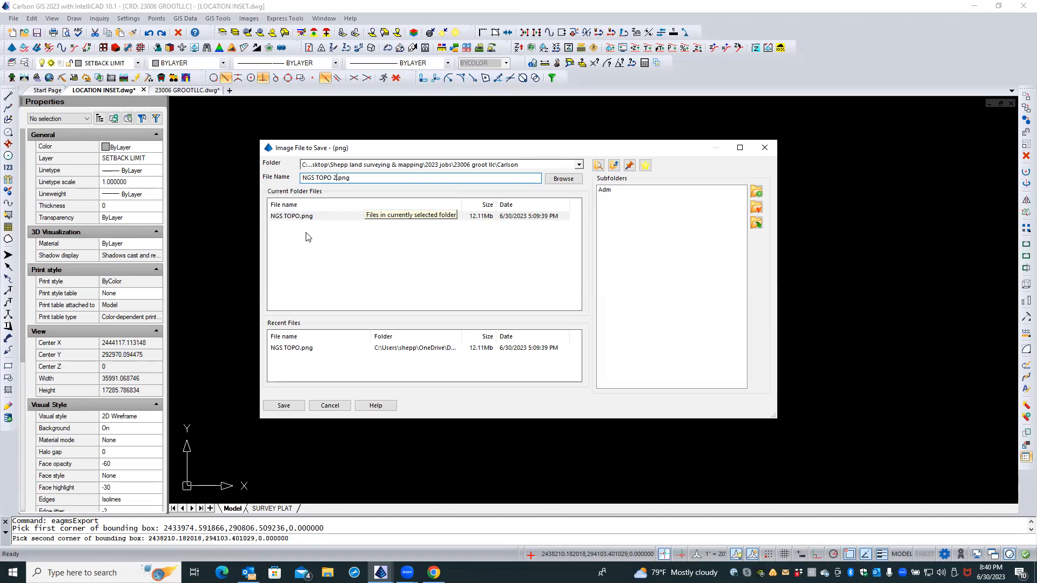
pyautogui.click(339, 178)
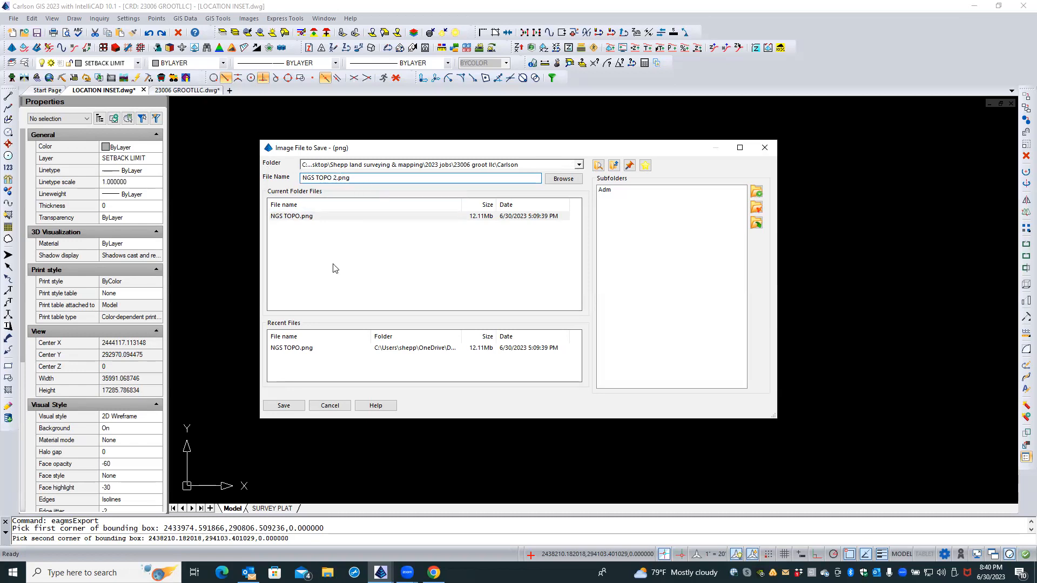
pyautogui.click(284, 406)
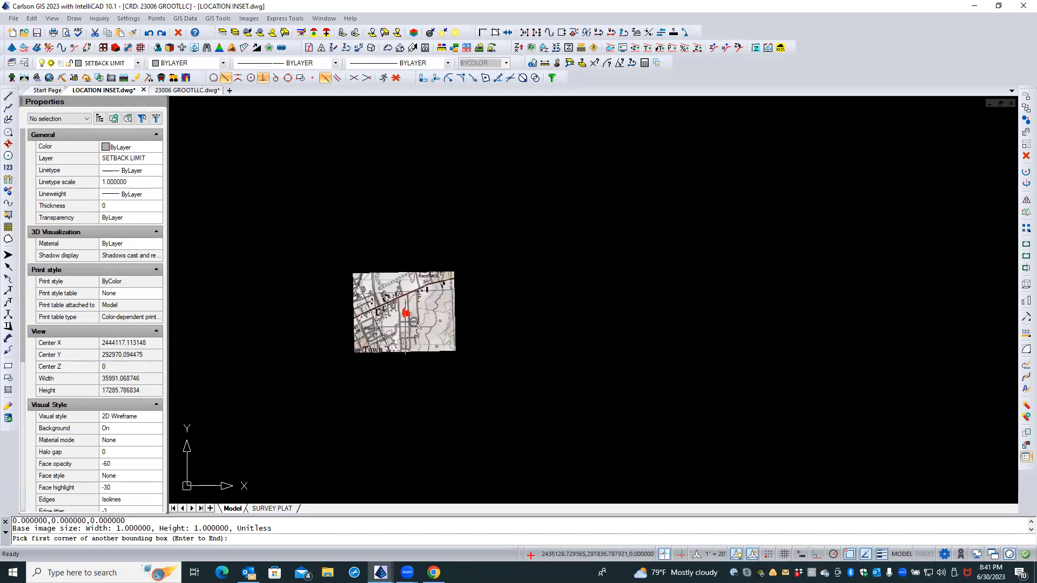
pyautogui.scroll(4, 421, 328)
pyautogui.scroll(3, 426, 330)
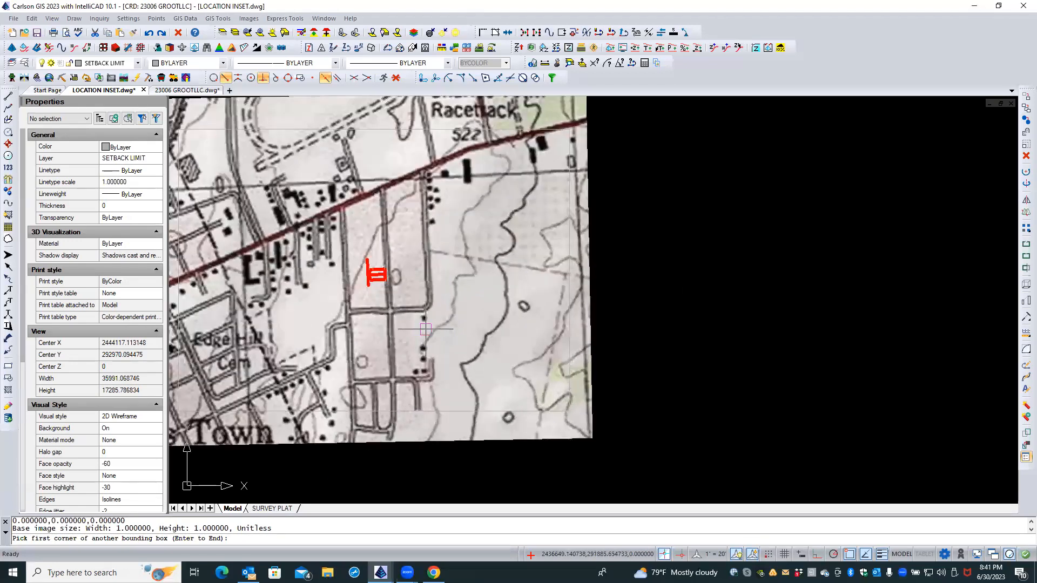
pyautogui.scroll(-1, 426, 330)
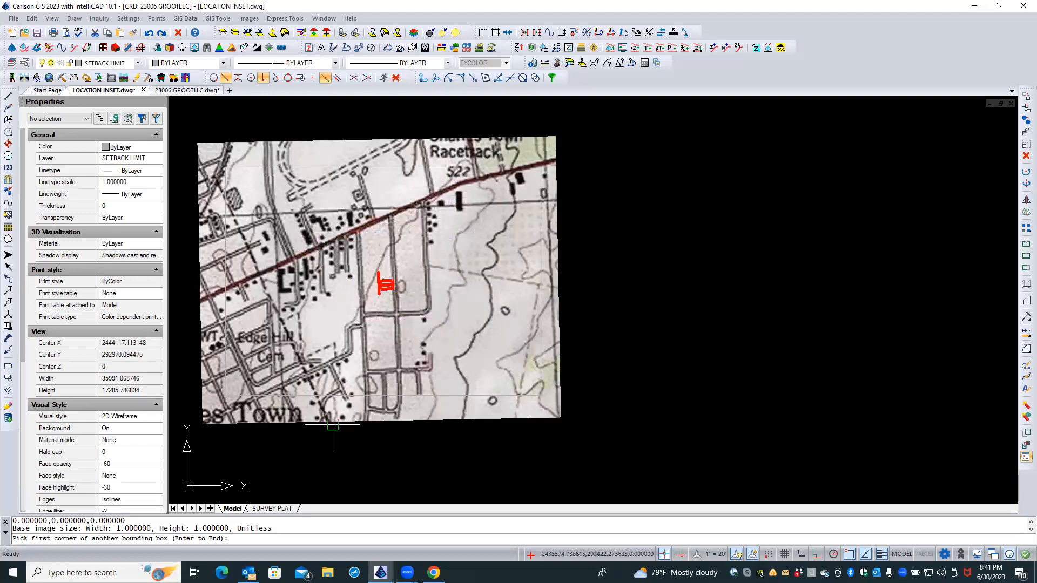
# Unlock the display of the location map viewport on the SURVEY PLAT layout.
pyautogui.click(272, 508)
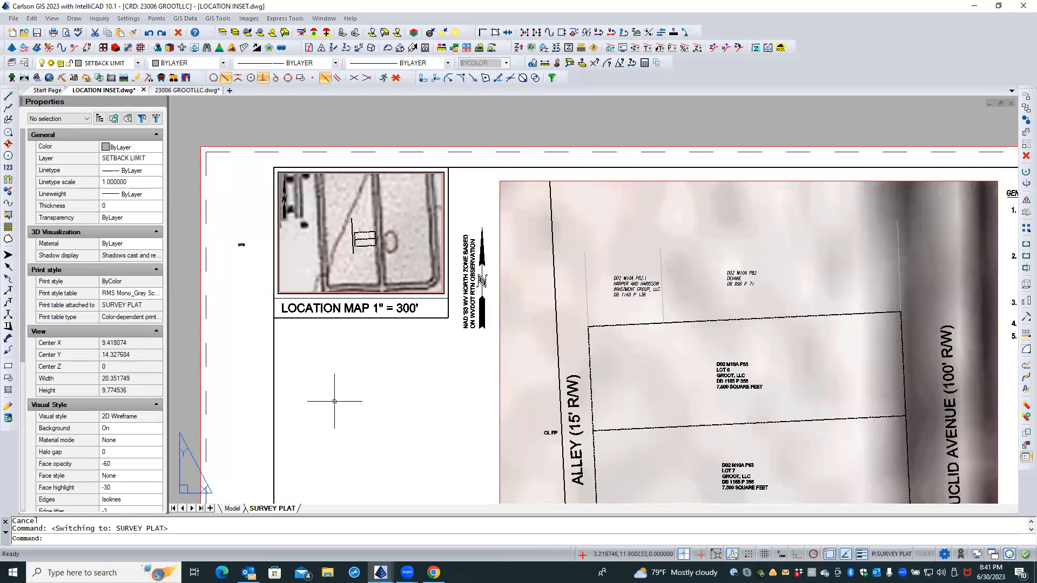
pyautogui.click(292, 292)
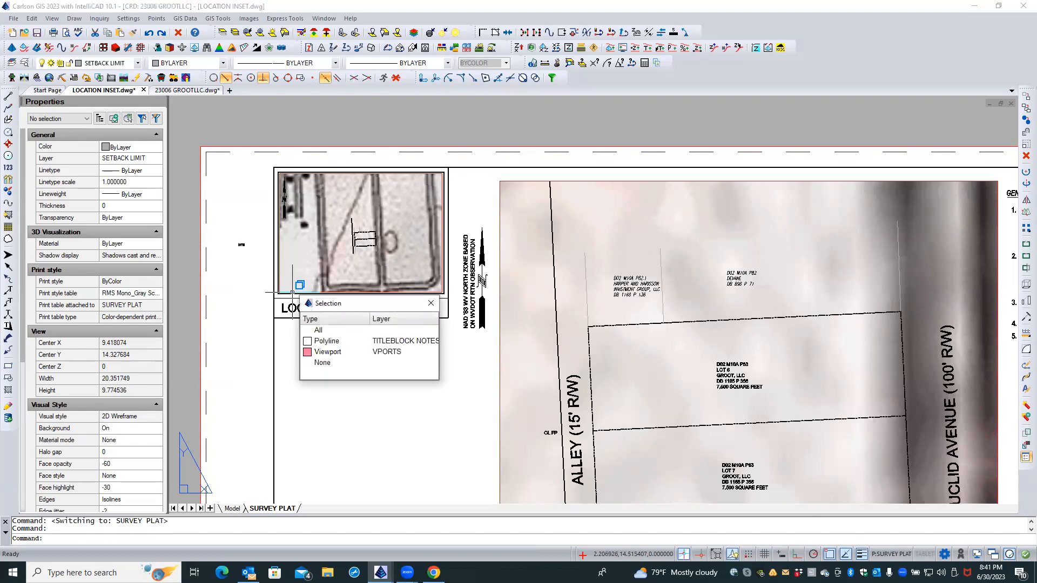
pyautogui.click(327, 352)
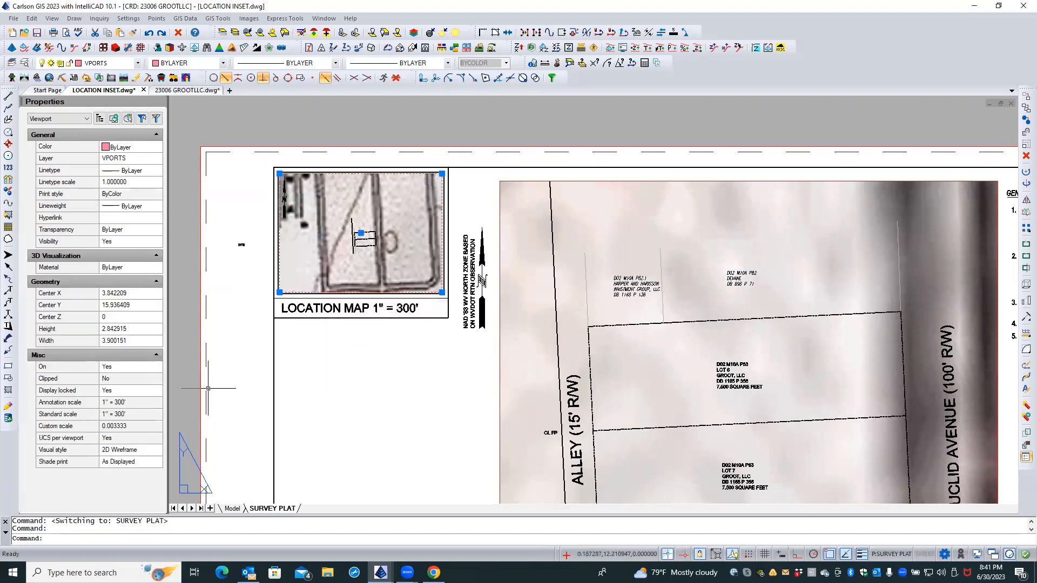
pyautogui.click(133, 393)
pyautogui.click(129, 410)
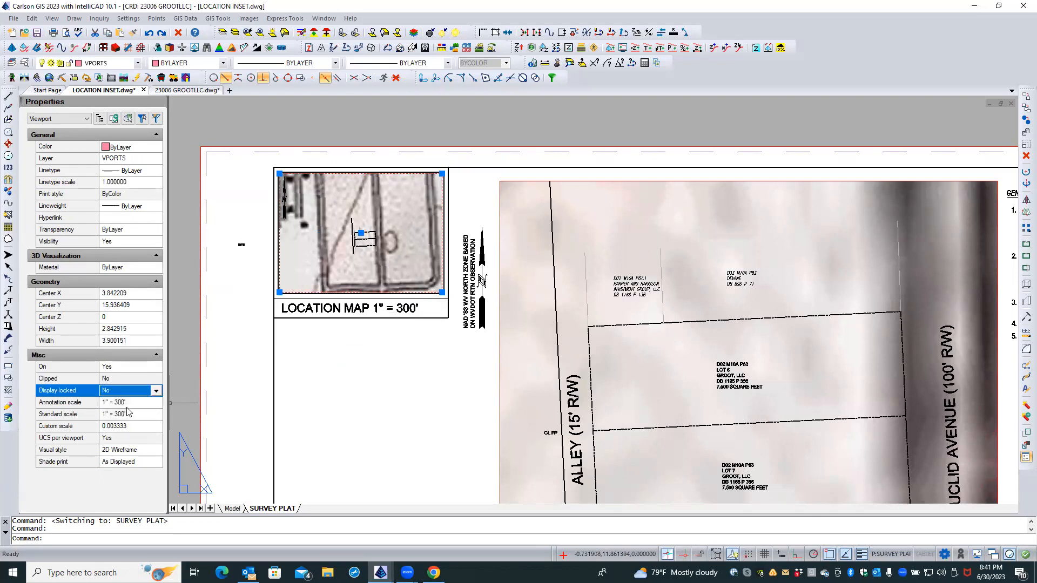
# Look through the location map viewport's annotation scale and standard scale presets for a suitable smaller scale.
pyautogui.click(135, 403)
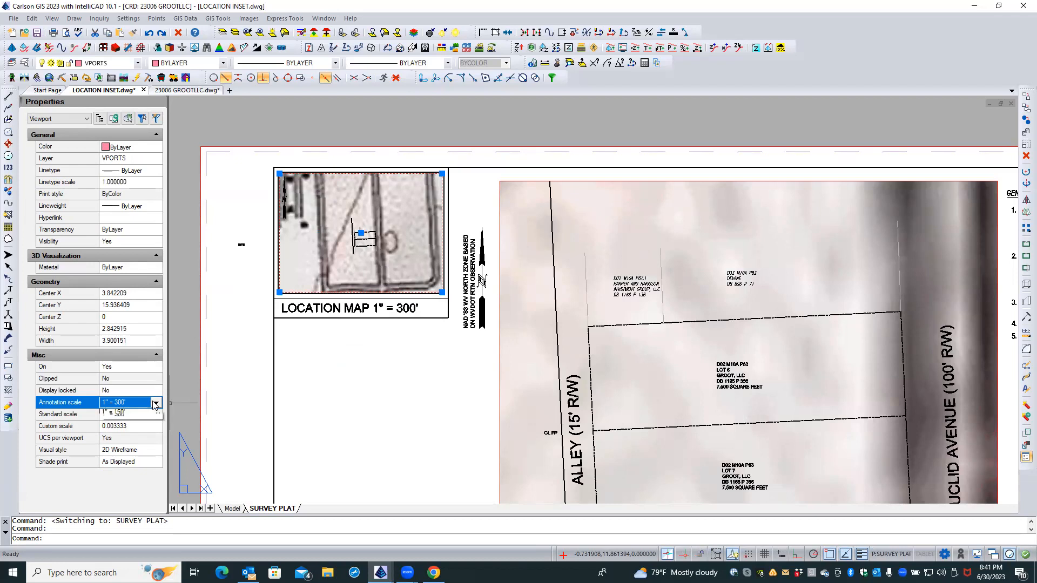
pyautogui.click(156, 403)
pyautogui.scroll(3, 159, 444)
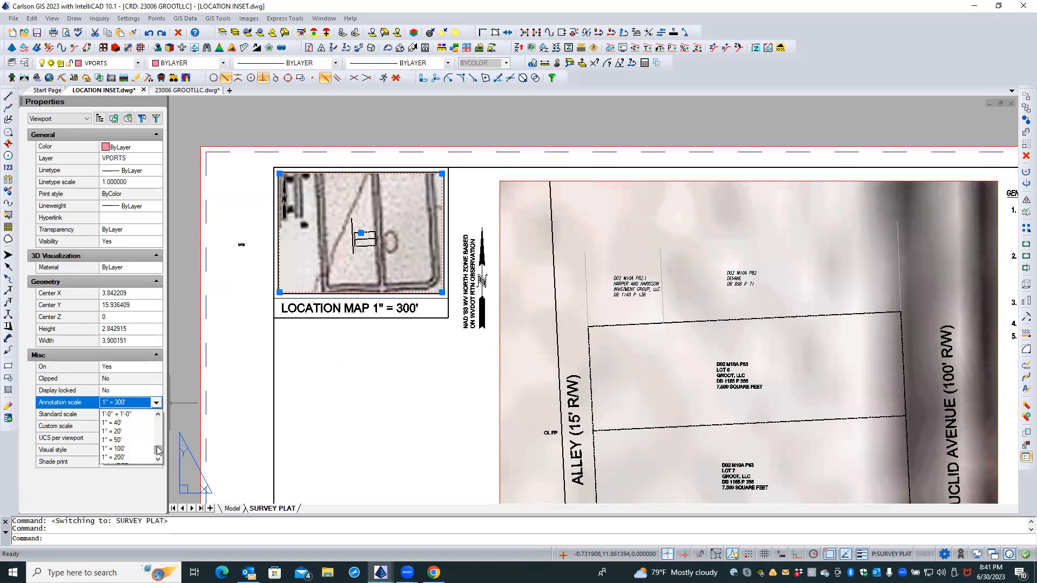
pyautogui.moveTo(159, 439)
pyautogui.mouseDown()
pyautogui.moveTo(165, 414)
pyautogui.moveTo(160, 455)
pyautogui.mouseUp()
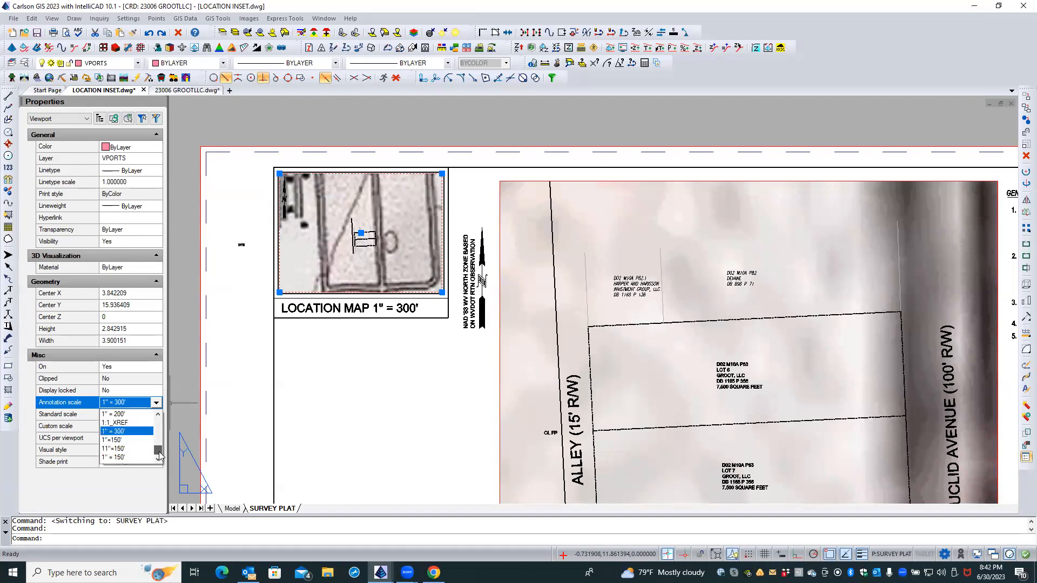
pyautogui.click(177, 397)
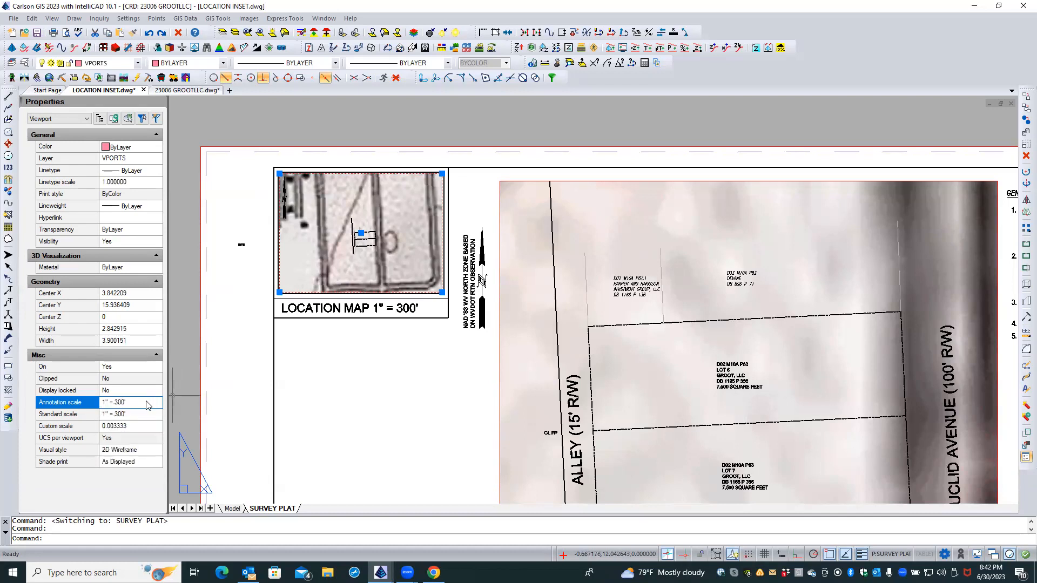
pyautogui.click(130, 417)
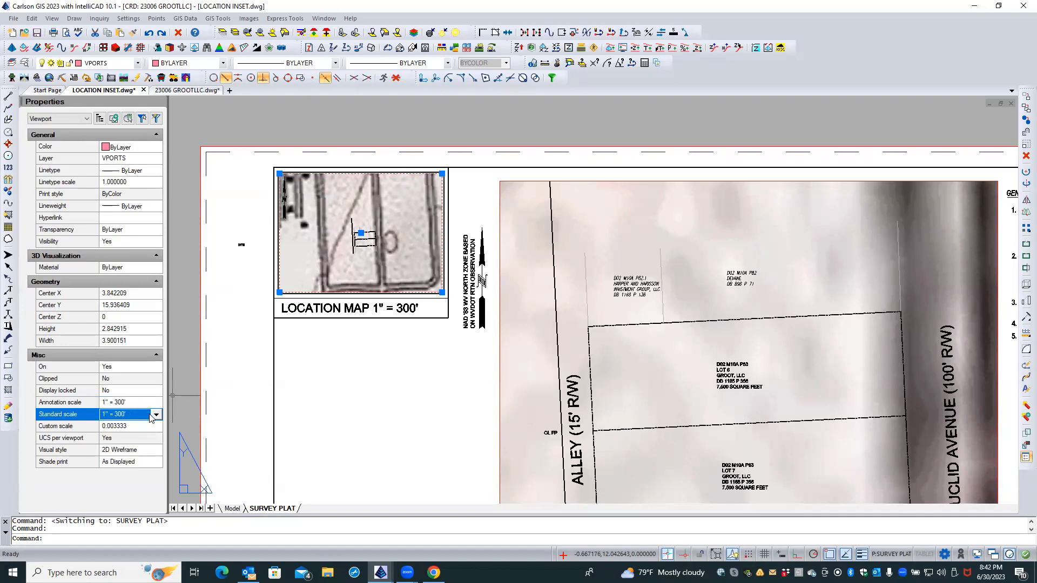
pyautogui.click(156, 415)
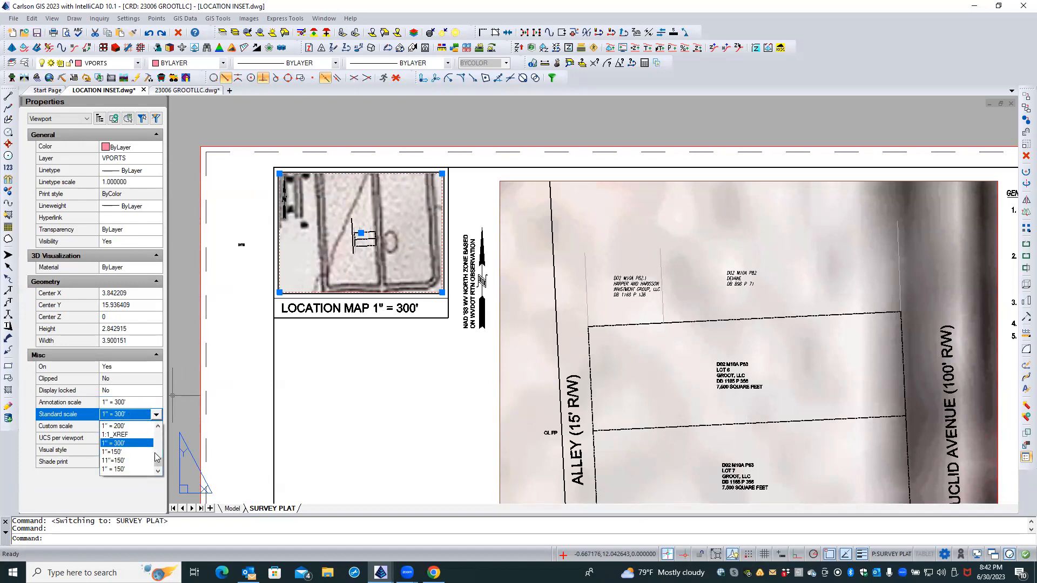
pyautogui.moveTo(158, 463); pyautogui.dragTo(158, 425)
pyautogui.click(231, 400)
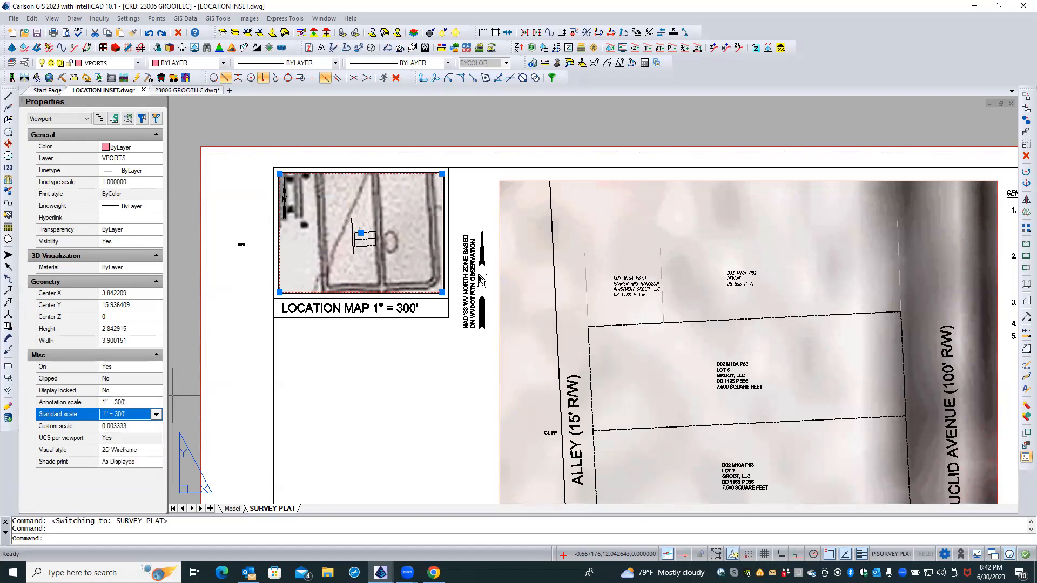
# Set the location map viewport's custom scale to 0.001 and deselect the viewport.
pyautogui.click(136, 426)
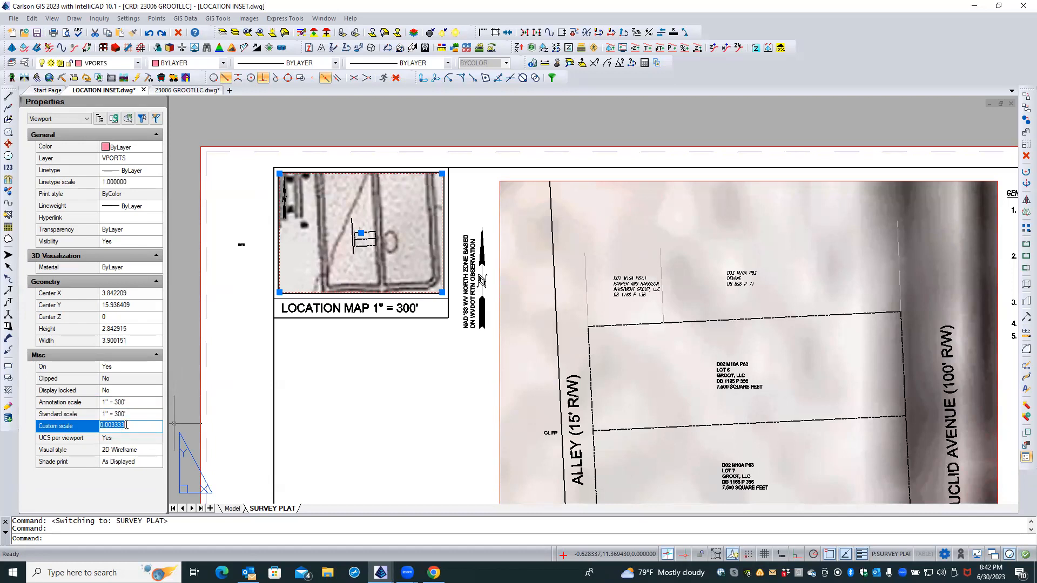
pyautogui.click(227, 363)
pyautogui.click(214, 369)
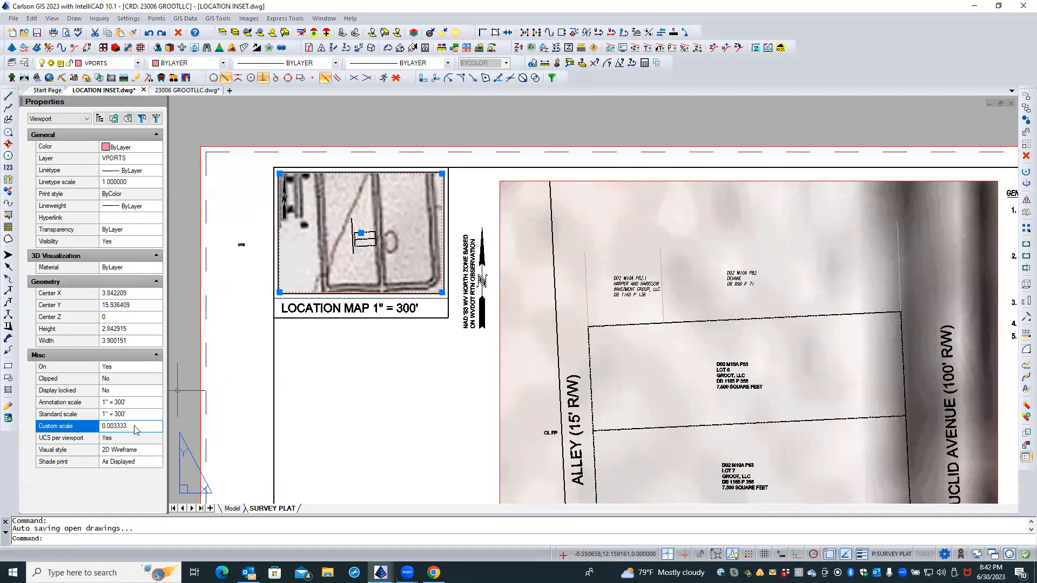
pyautogui.click(117, 430)
pyautogui.click(132, 427)
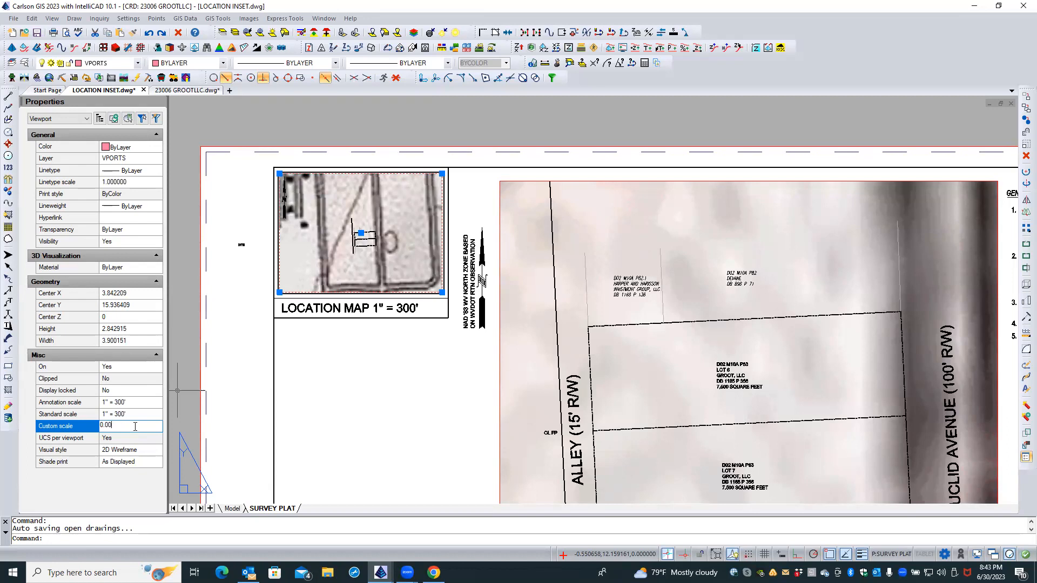
pyautogui.write('0.001')
pyautogui.press('Return')
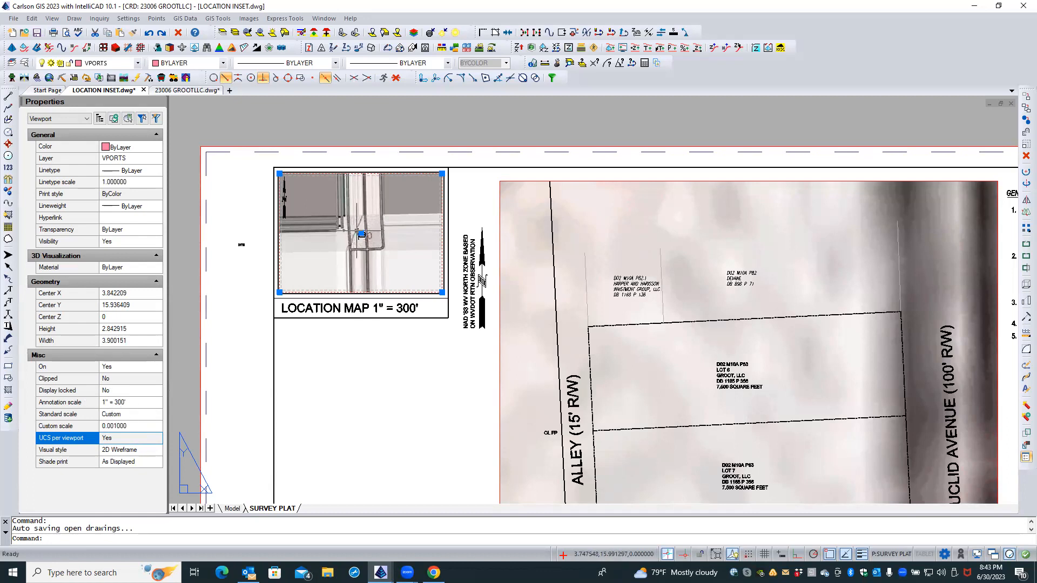
pyautogui.moveTo(365, 339); pyautogui.dragTo(360, 349, button='middle')
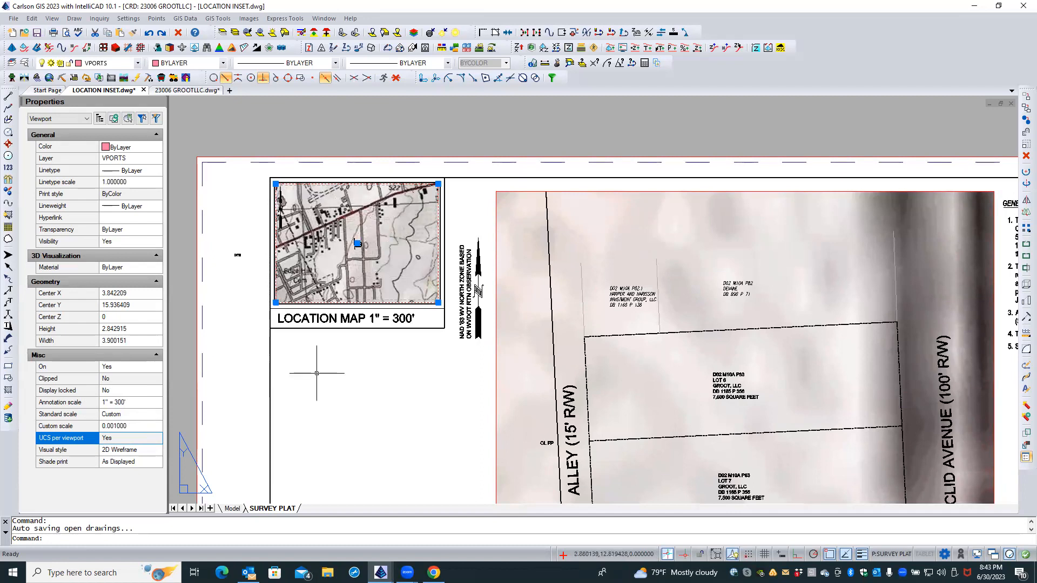
pyautogui.press('Escape')
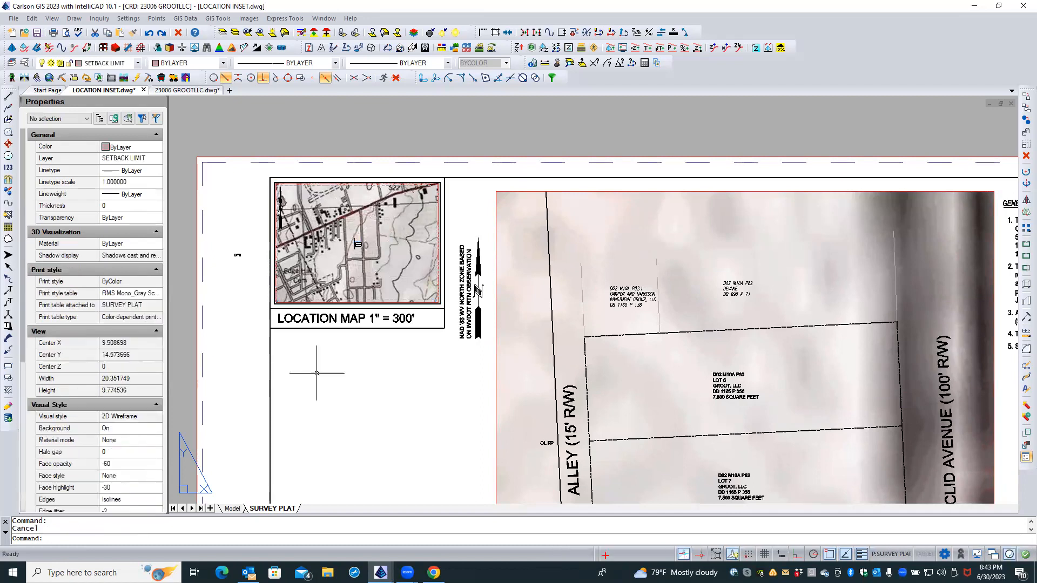
# Make LOC INSET the current layer by matching the layer of the SITE label beside the location map.
pyautogui.scroll(2, 350, 225)
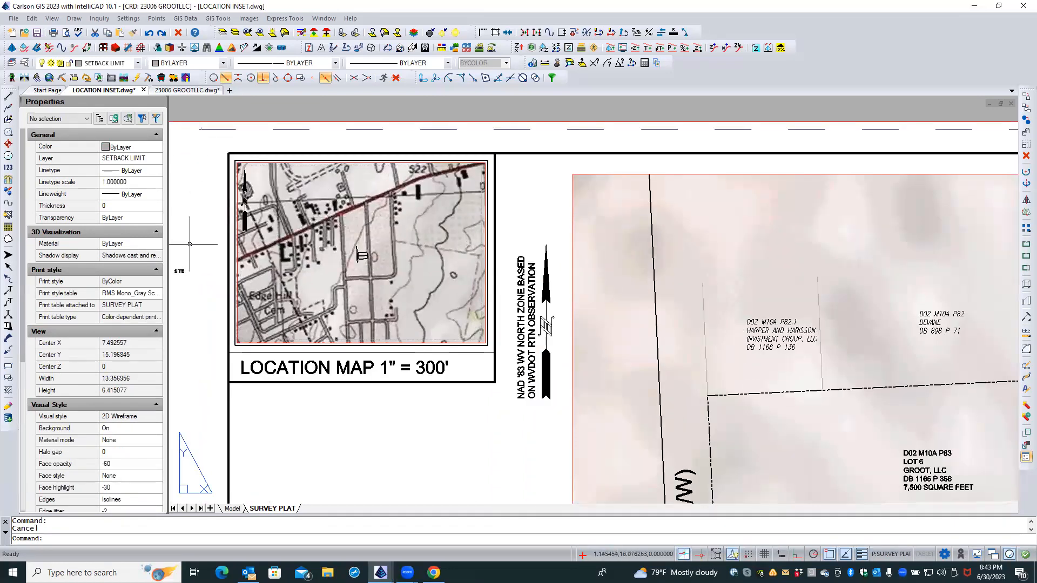
pyautogui.click(179, 270)
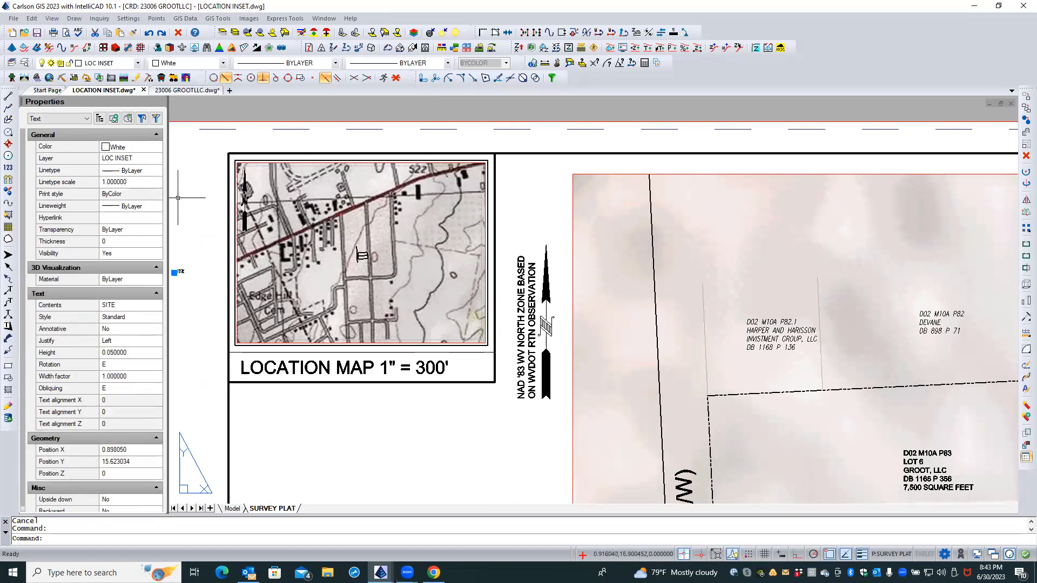
pyautogui.press('Escape')
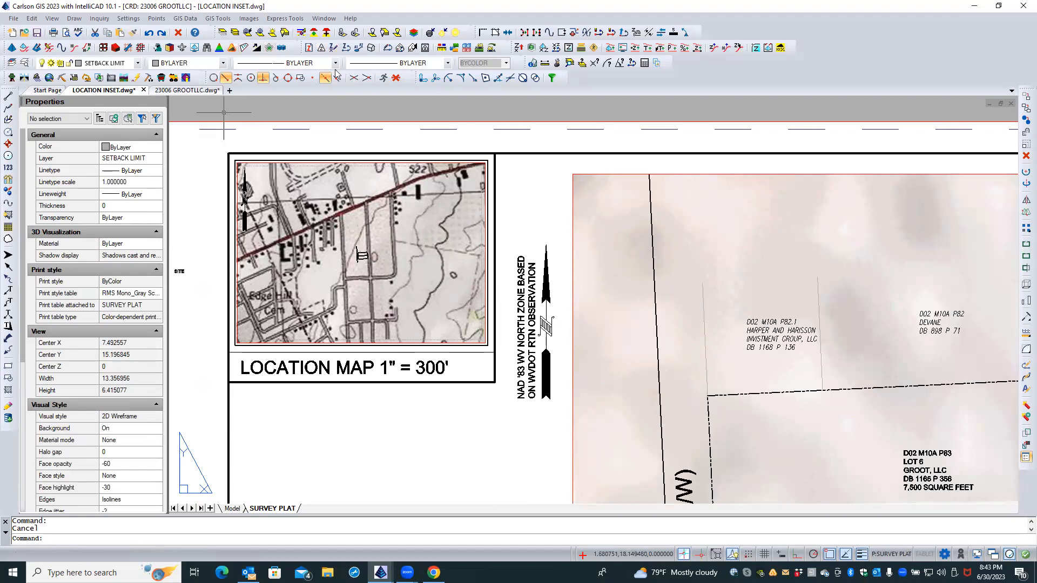
pyautogui.click(12, 63)
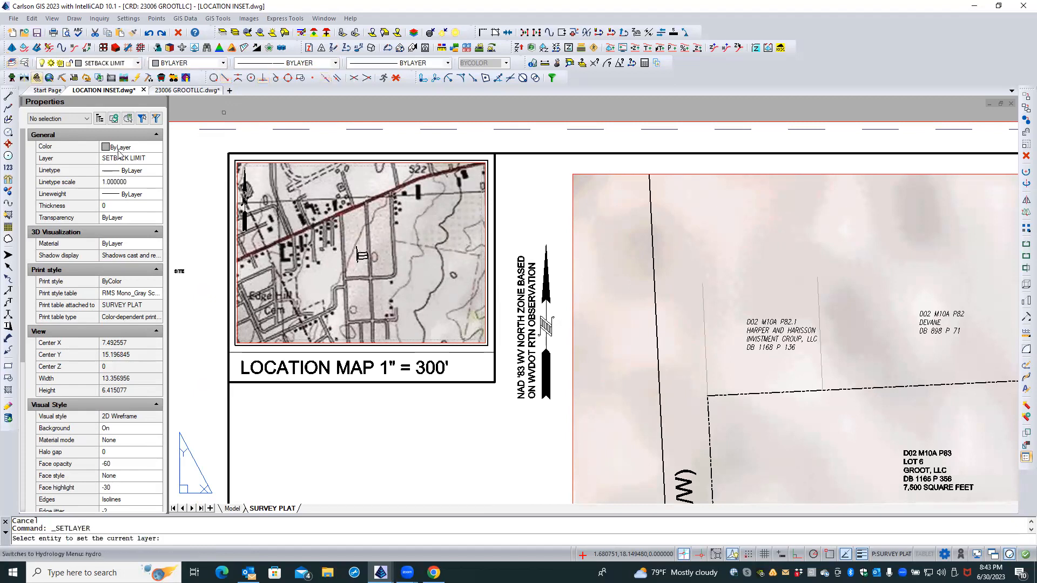
pyautogui.click(182, 254)
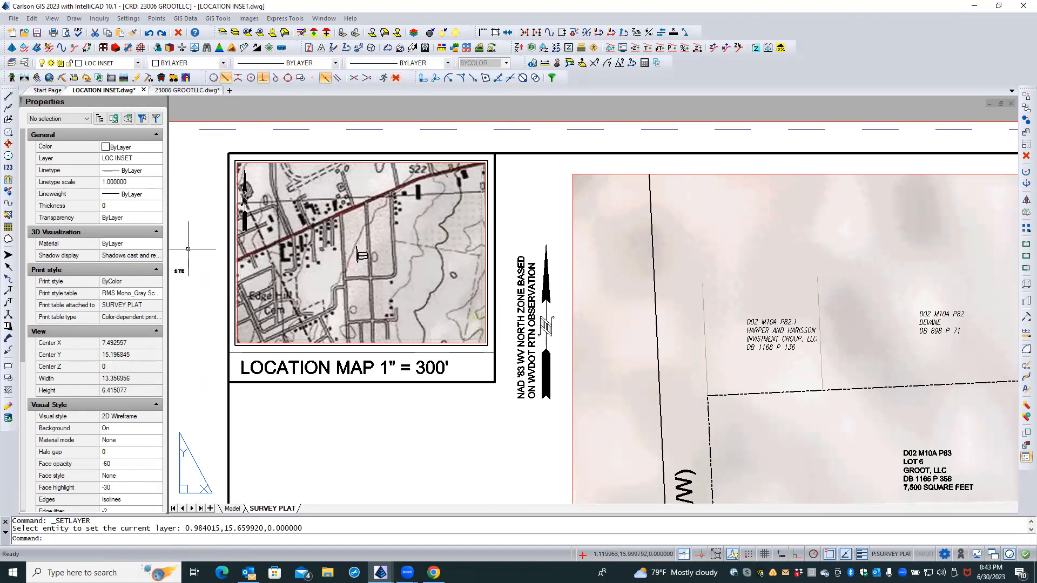
# Draw a circle with a radius of about 0.18 around the site lots in the location map and select it.
pyautogui.click(8, 132)
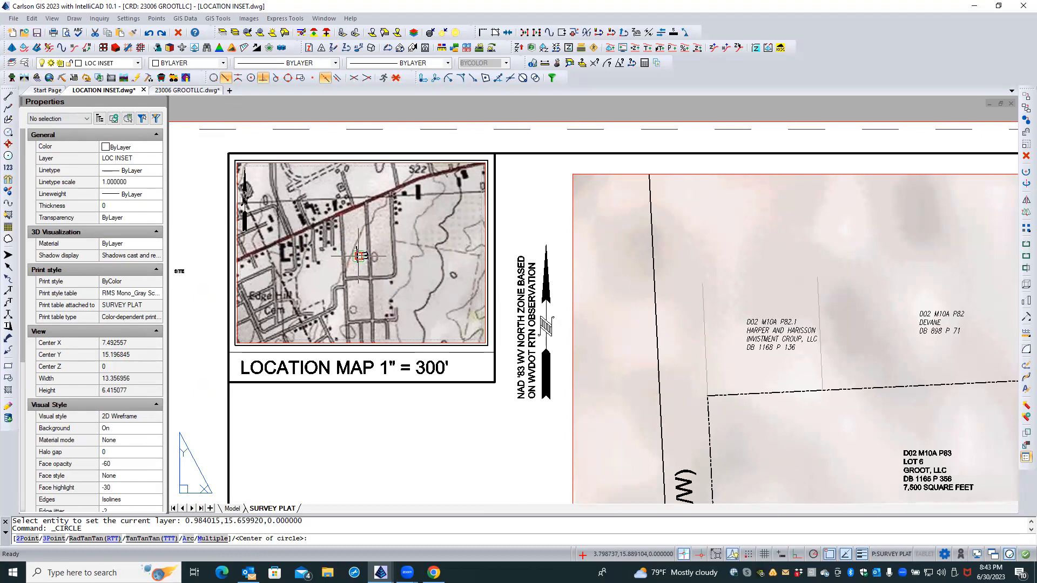
pyautogui.click(359, 256)
pyautogui.click(366, 263)
pyautogui.click(351, 265)
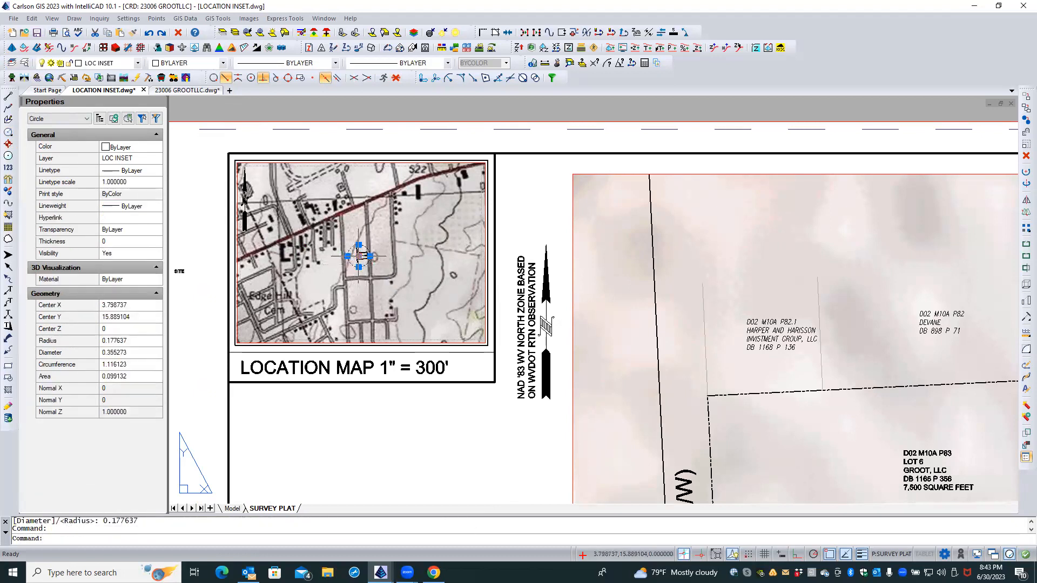
# Recenter the circle on the site lots with all entity snaps off, and enlarge its radius to about 0.24.
pyautogui.click(358, 257)
pyautogui.scroll(4, 359, 257)
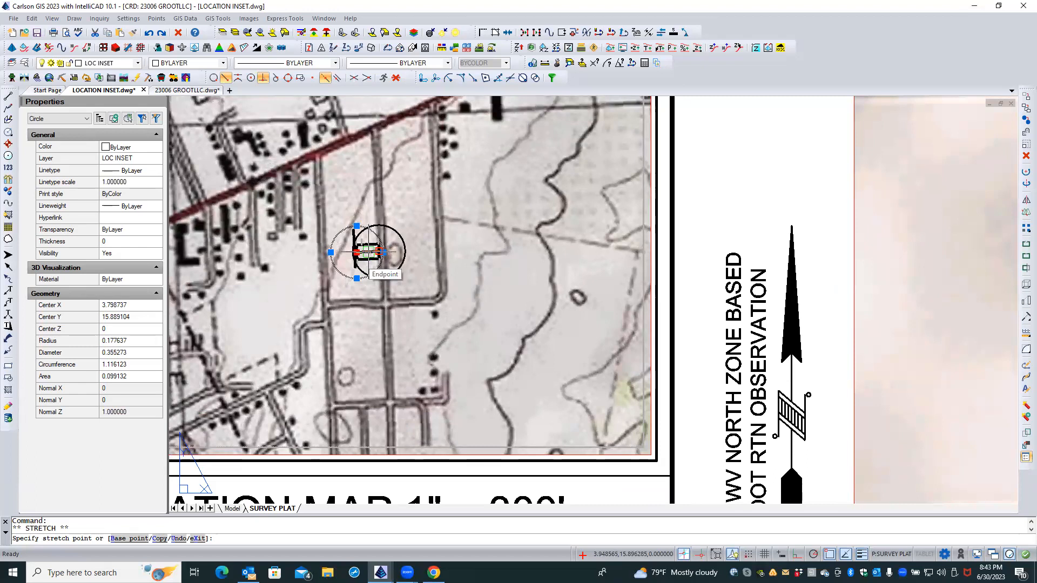
pyautogui.keyDown('shift'); pyautogui.rightClick(370, 252); pyautogui.keyUp('shift')
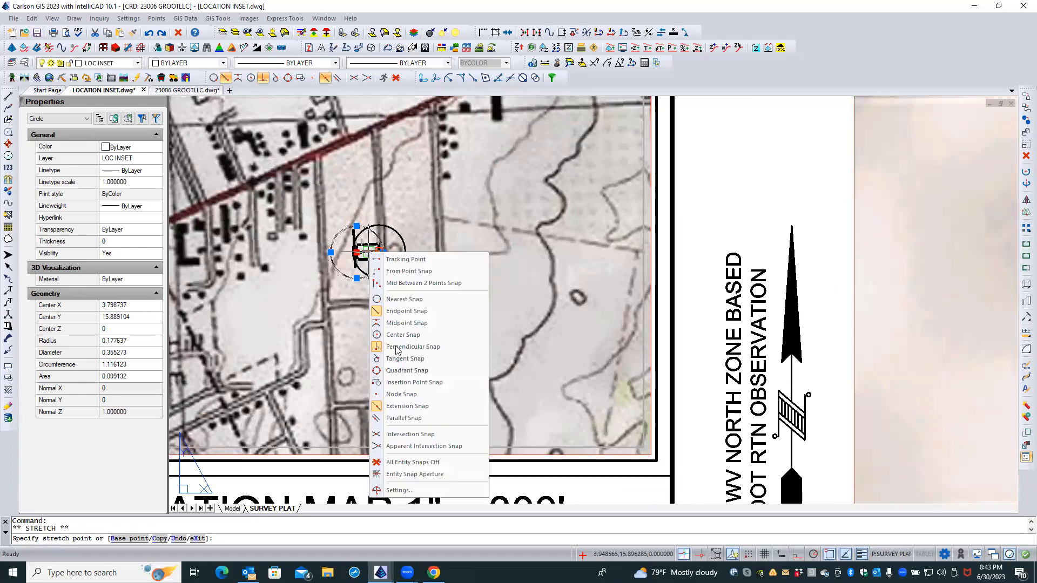
pyautogui.click(409, 463)
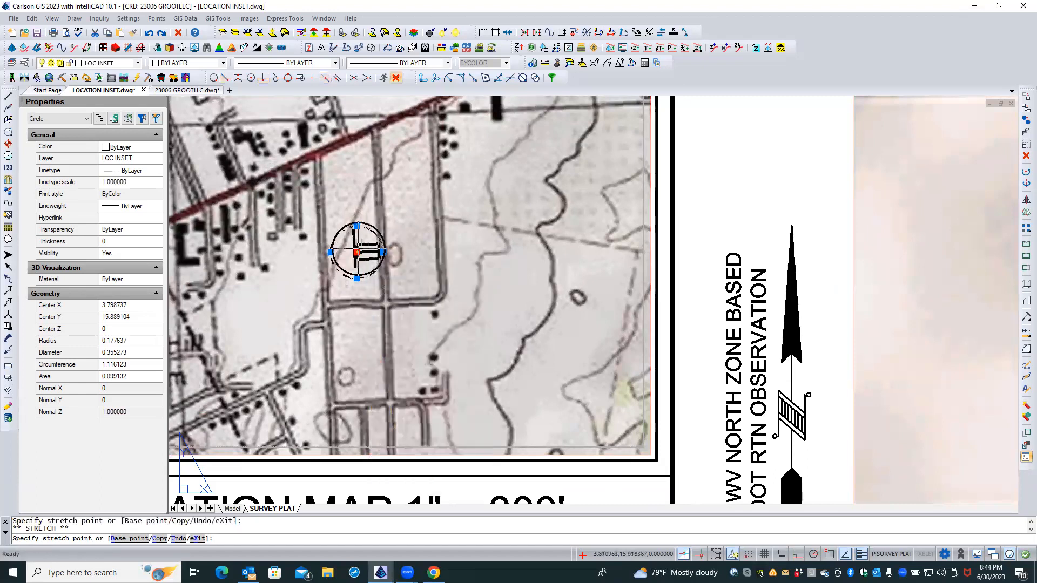
pyautogui.click(361, 249)
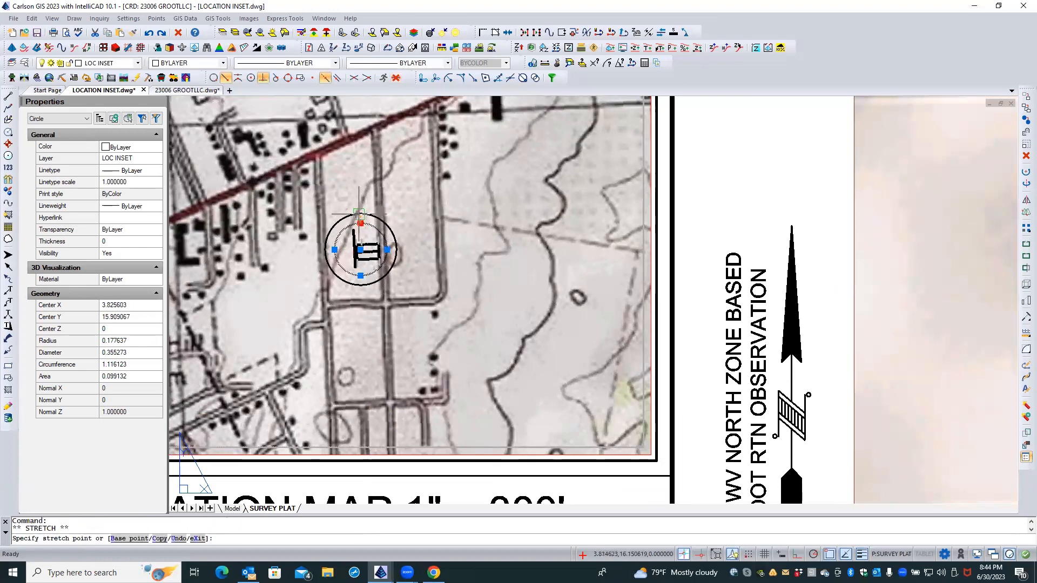
pyautogui.click(359, 213)
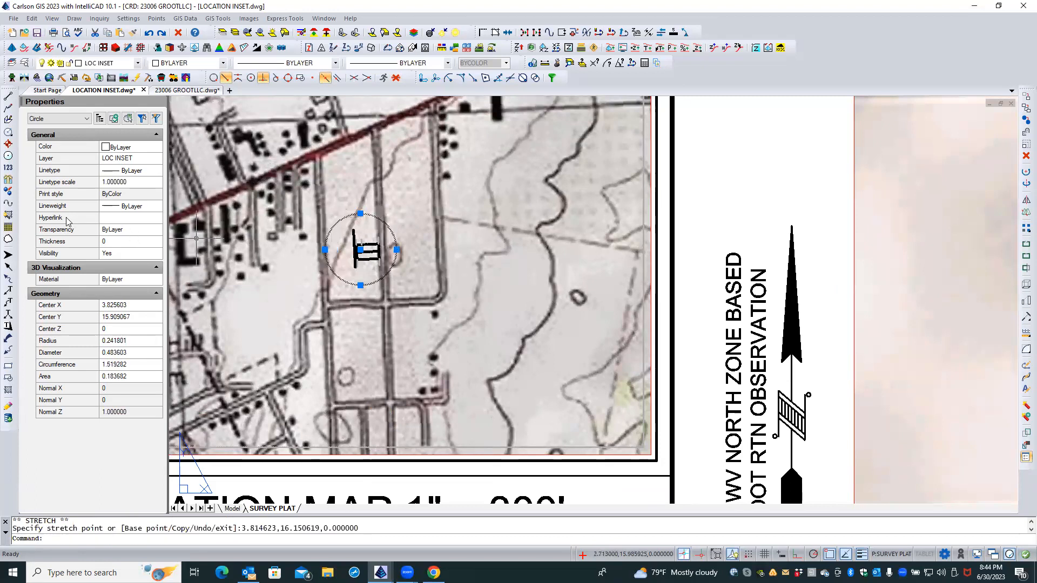
# Set the lineweight of the circle around the site lots to 0.70 mm and clear the selection.
pyautogui.click(130, 209)
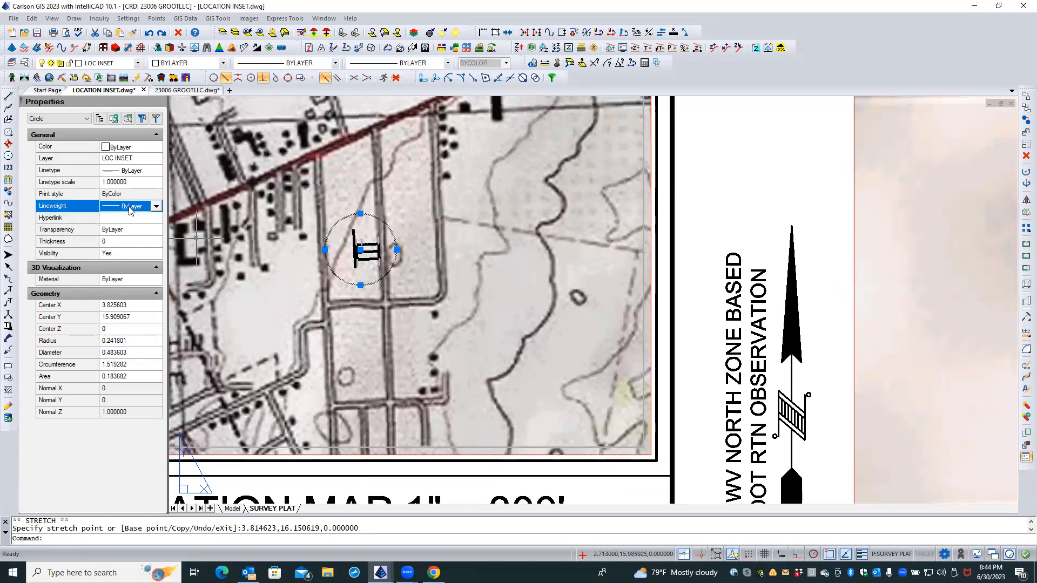
pyautogui.click(156, 207)
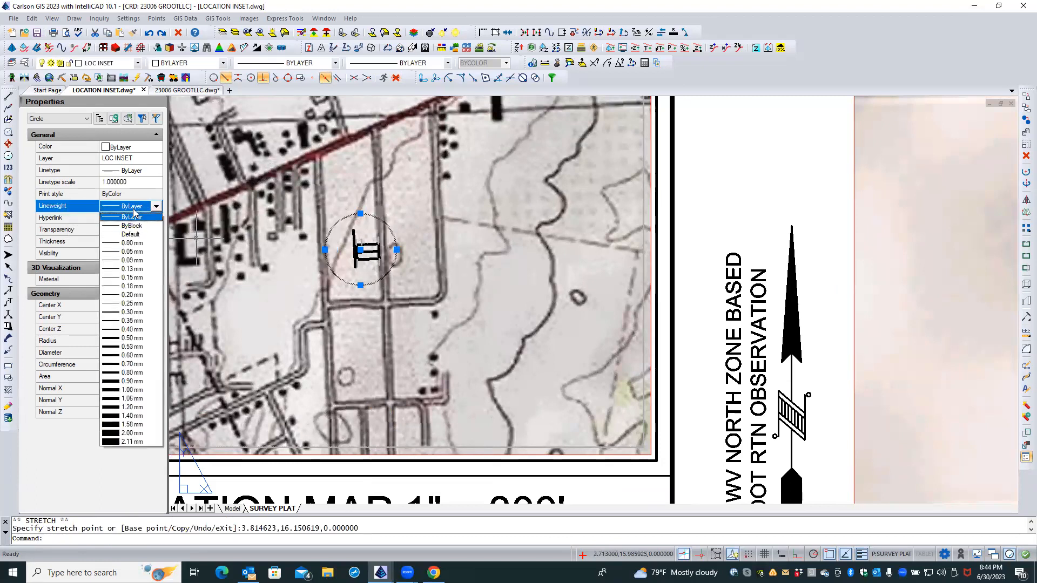
pyautogui.click(134, 338)
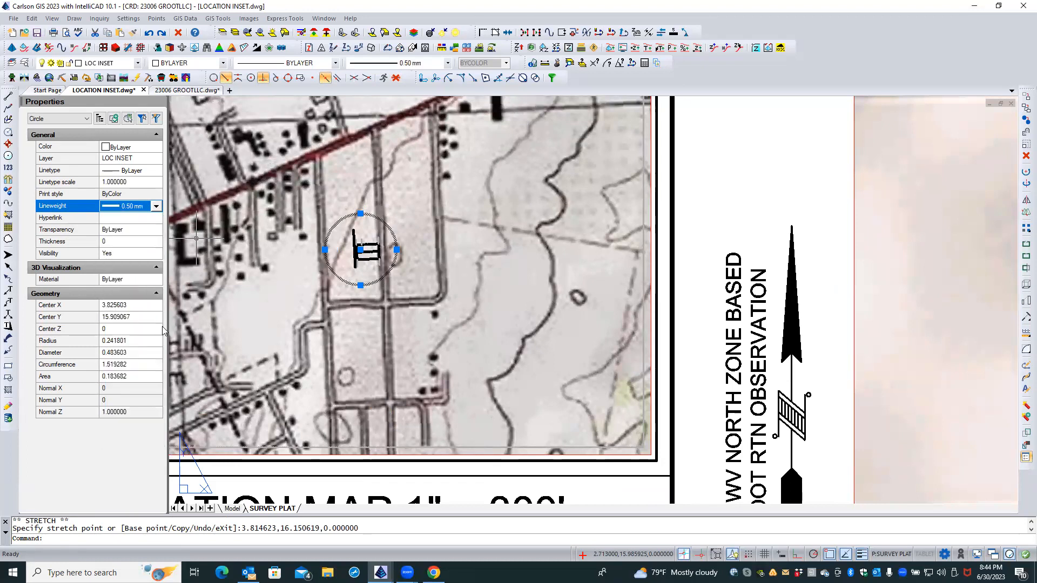
pyautogui.click(144, 207)
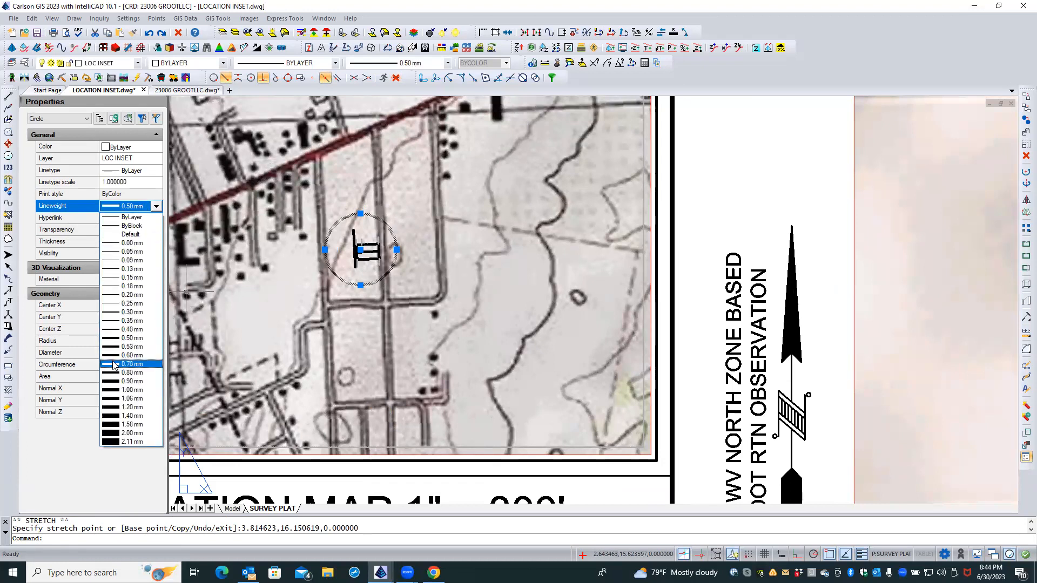
pyautogui.click(133, 364)
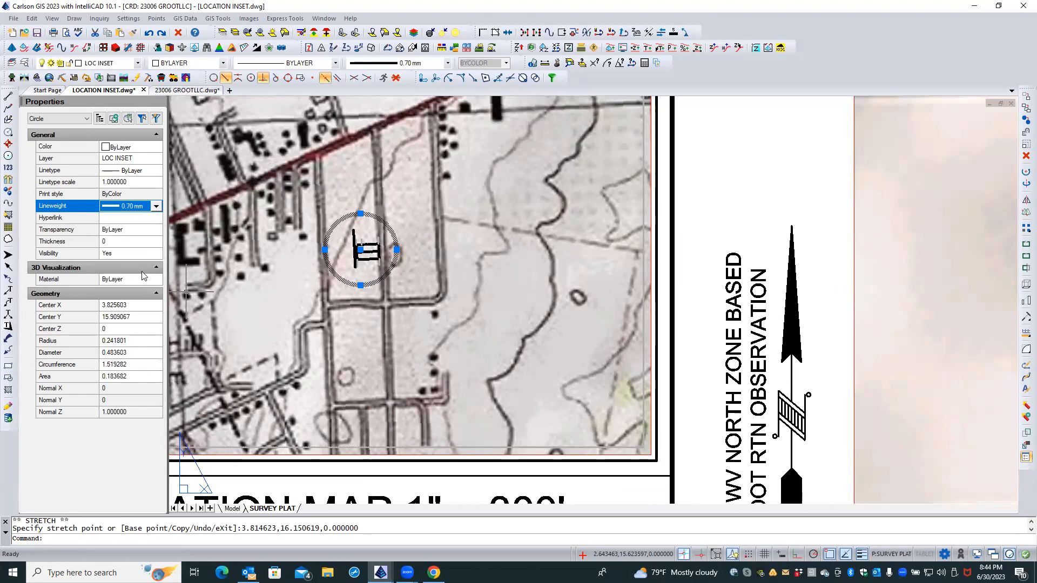
pyautogui.click(688, 259)
pyautogui.click(687, 259)
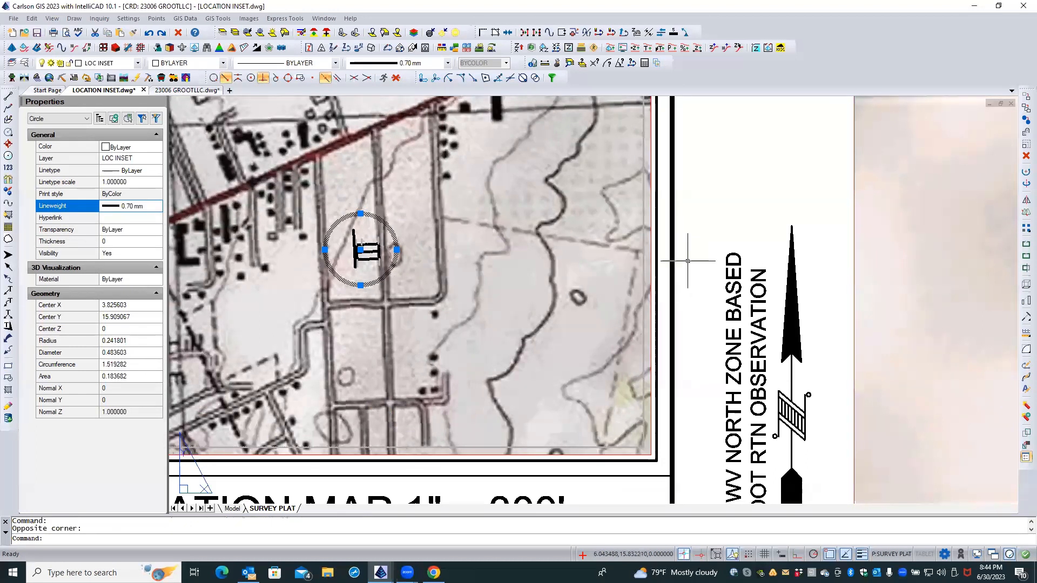
pyautogui.click(651, 283)
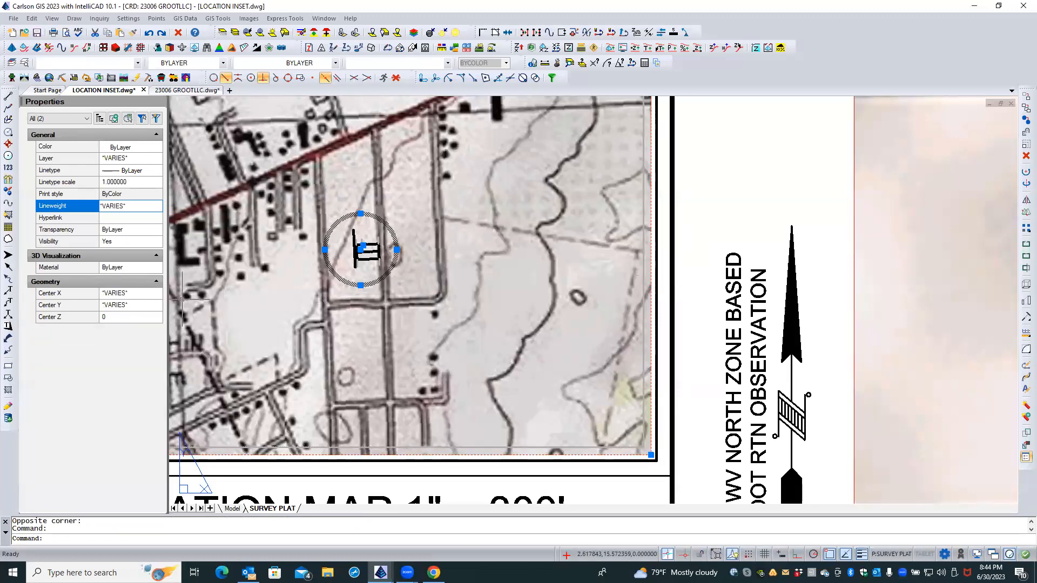
pyautogui.press('Escape')
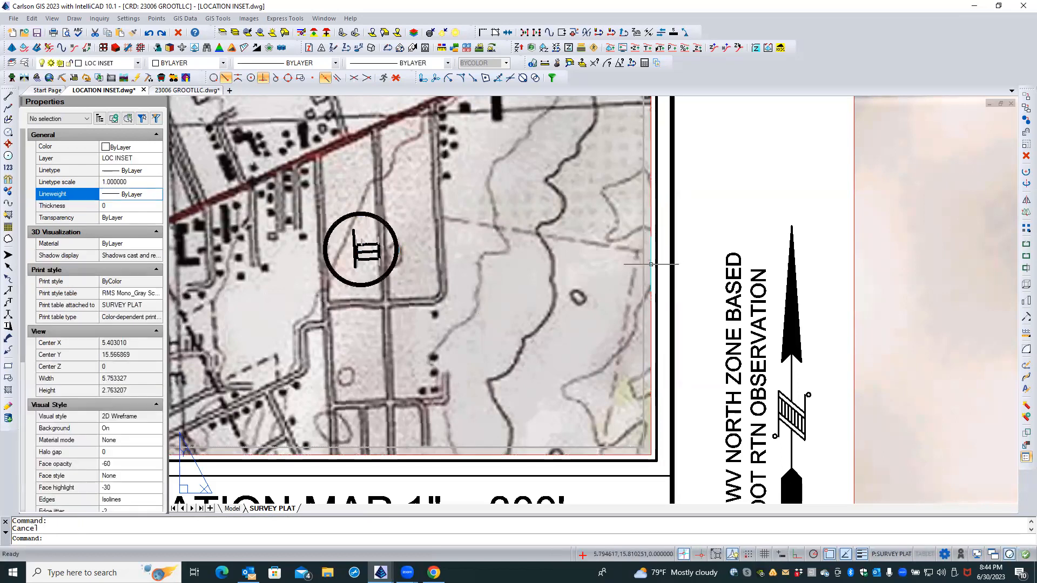
# Lock the display of the location map viewport and deselect it.
pyautogui.click(652, 264)
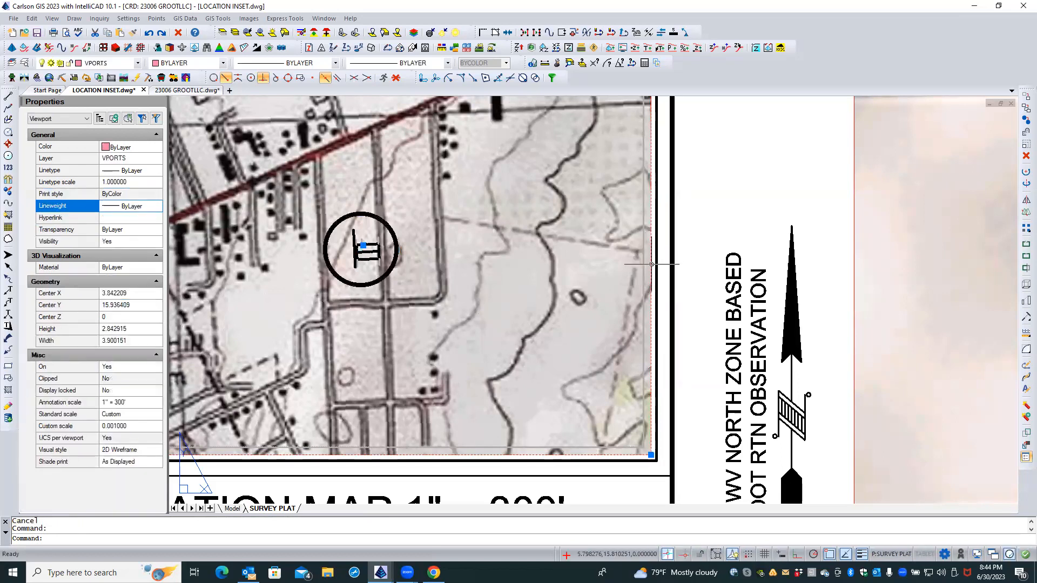
pyautogui.click(114, 394)
pyautogui.click(119, 391)
pyautogui.click(127, 404)
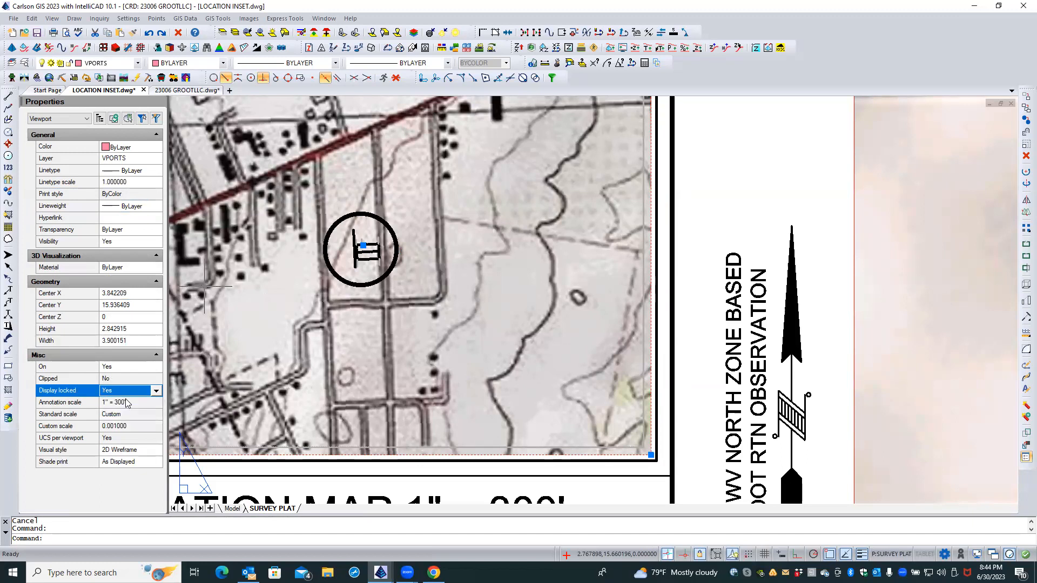
pyautogui.press('Escape')
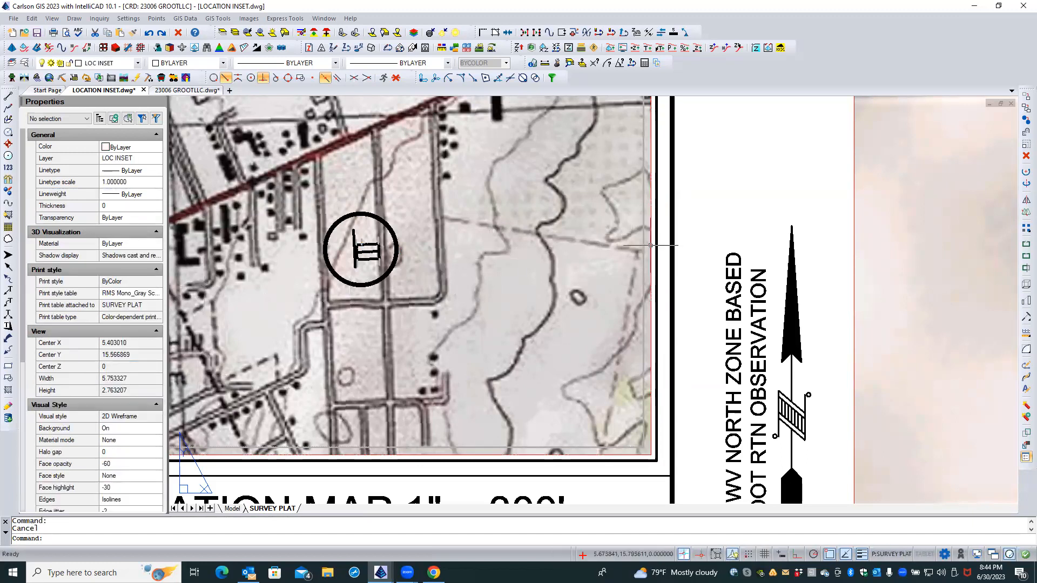
pyautogui.scroll(-2, 496, 324)
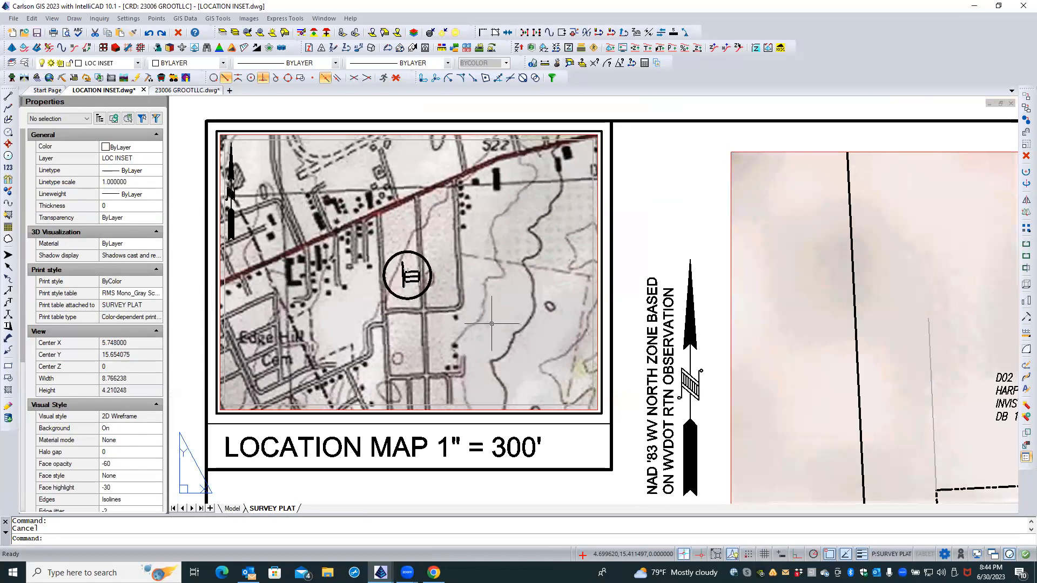
pyautogui.click(537, 403)
pyautogui.press('Escape')
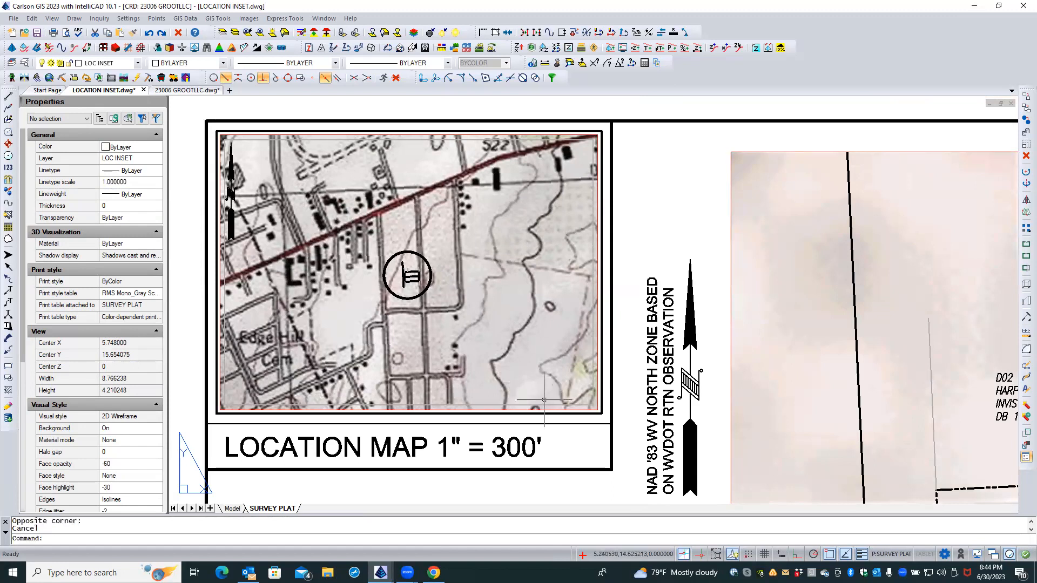
# Freeze the SETBACK LIMIT layer by picking the thin inner border line within the location map viewport, and return to paper space.
pyautogui.doubleClick(325, 395)
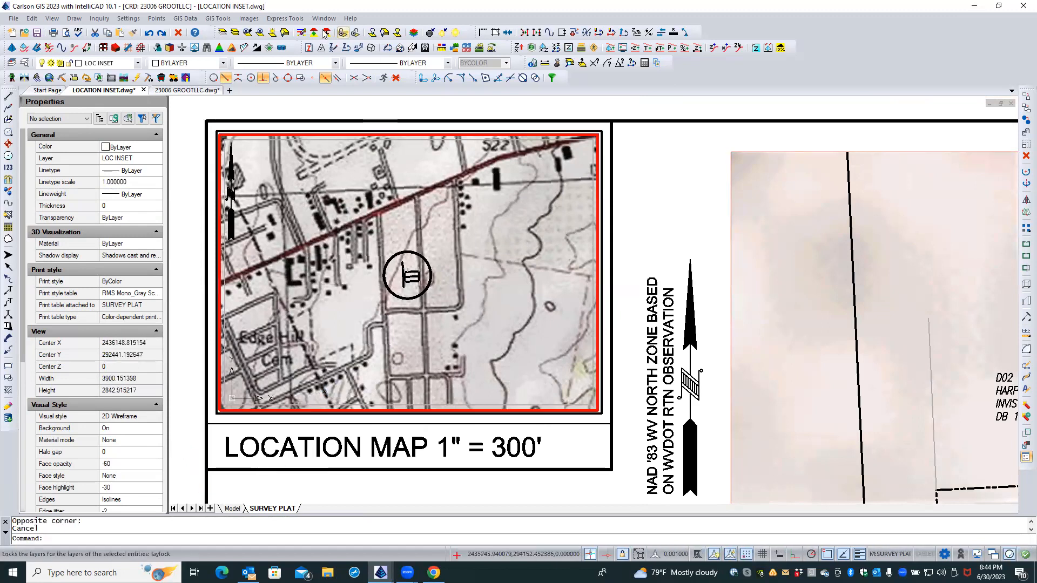
pyautogui.click(260, 32)
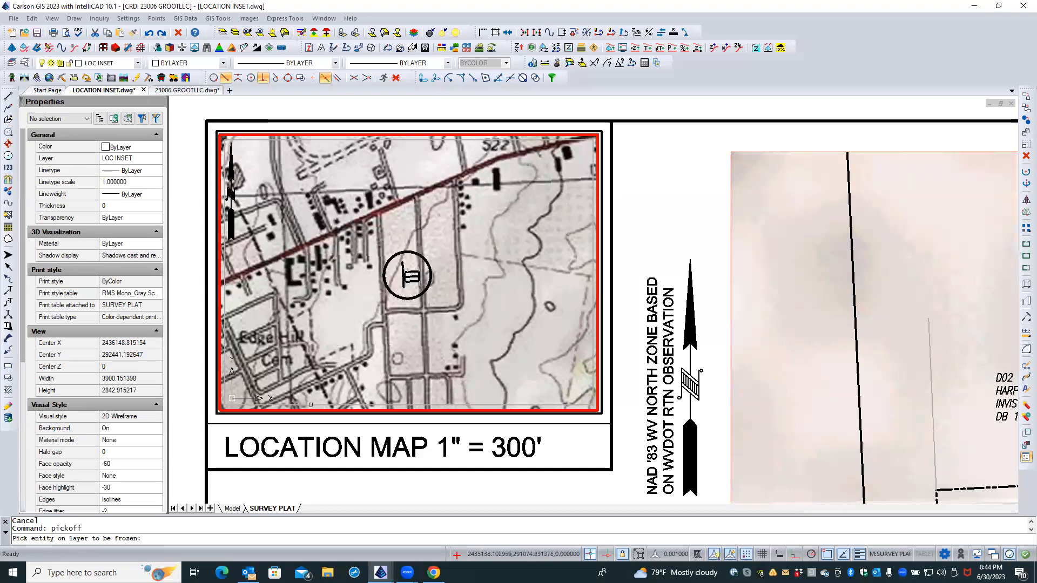
pyautogui.click(310, 404)
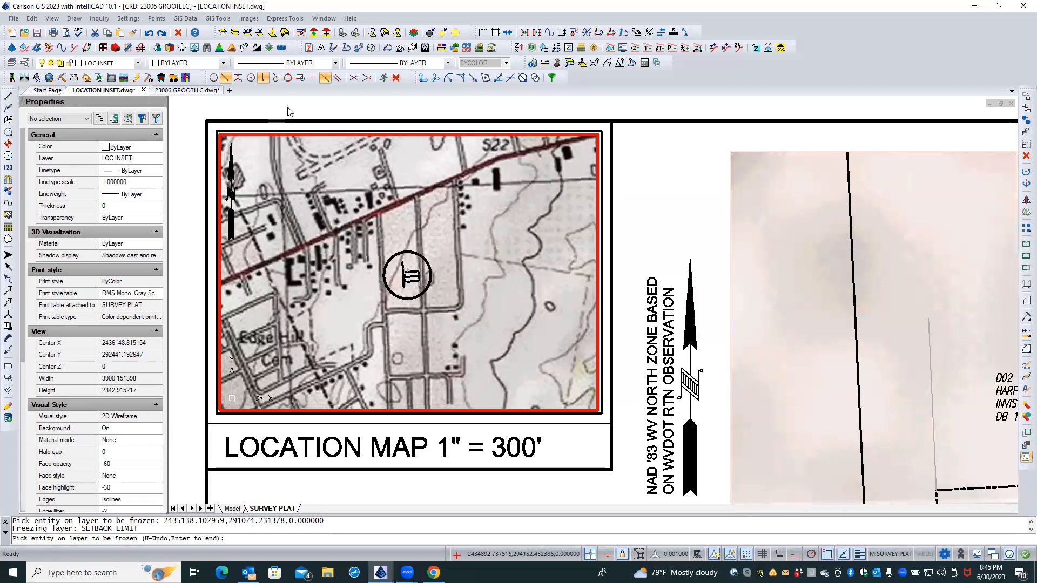
pyautogui.press('Return')
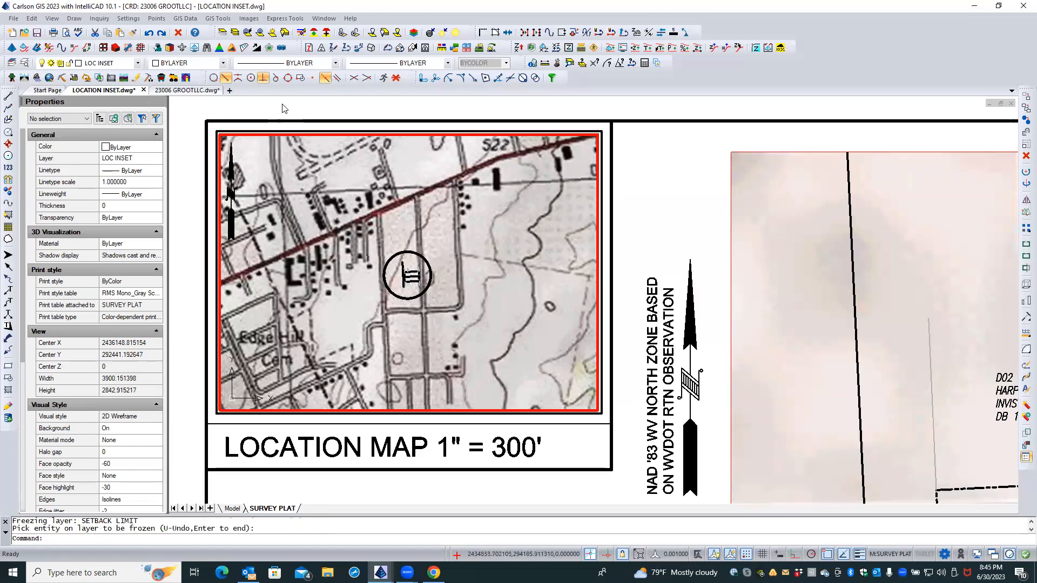
pyautogui.doubleClick(285, 104)
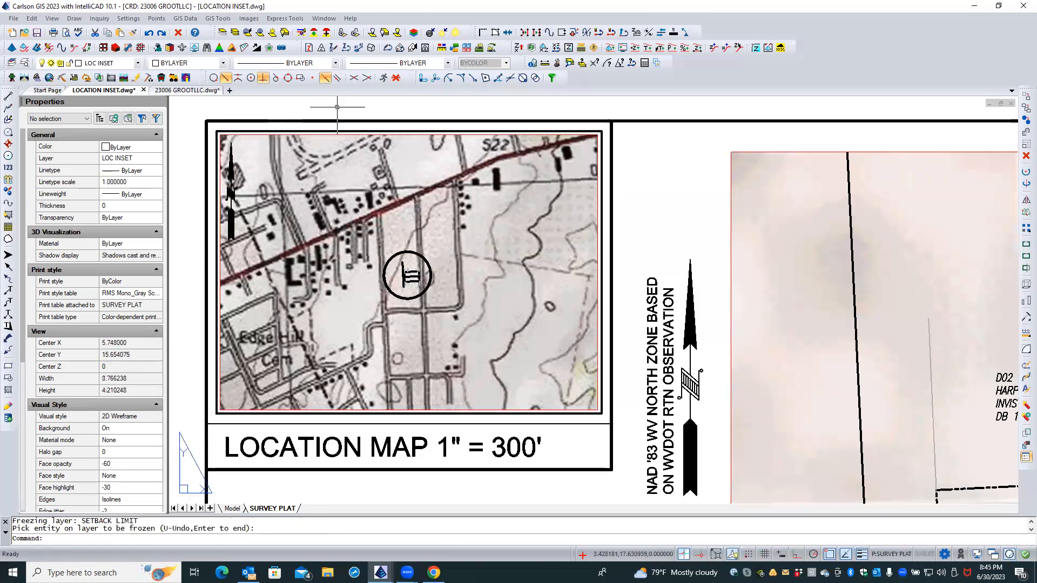
# Freeze the IMAGE-AERIAL layer in the main plat viewport only, filtering the layer list by "image", and return to paper space.
pyautogui.doubleClick(770, 184)
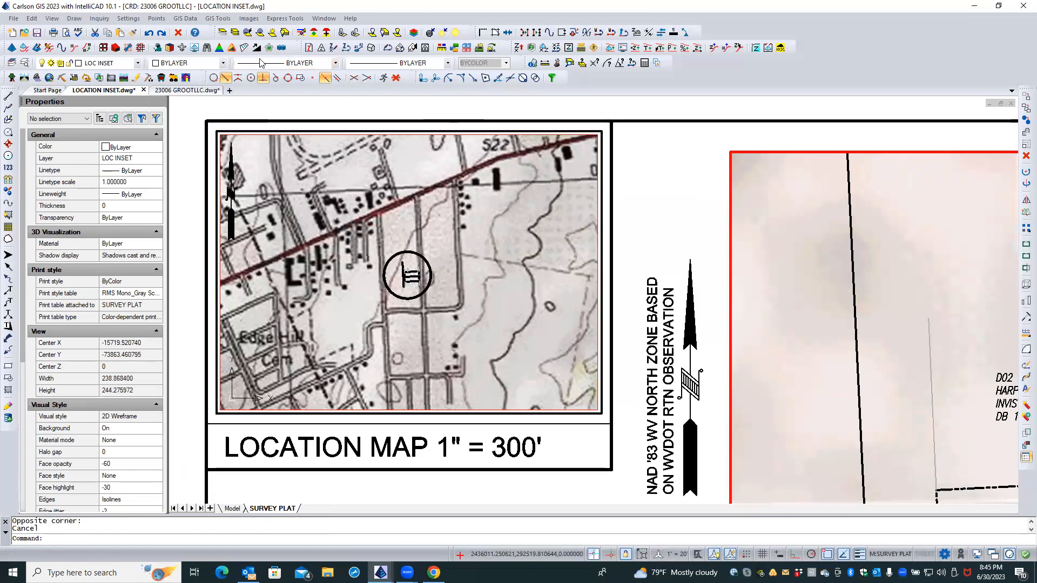
pyautogui.click(24, 64)
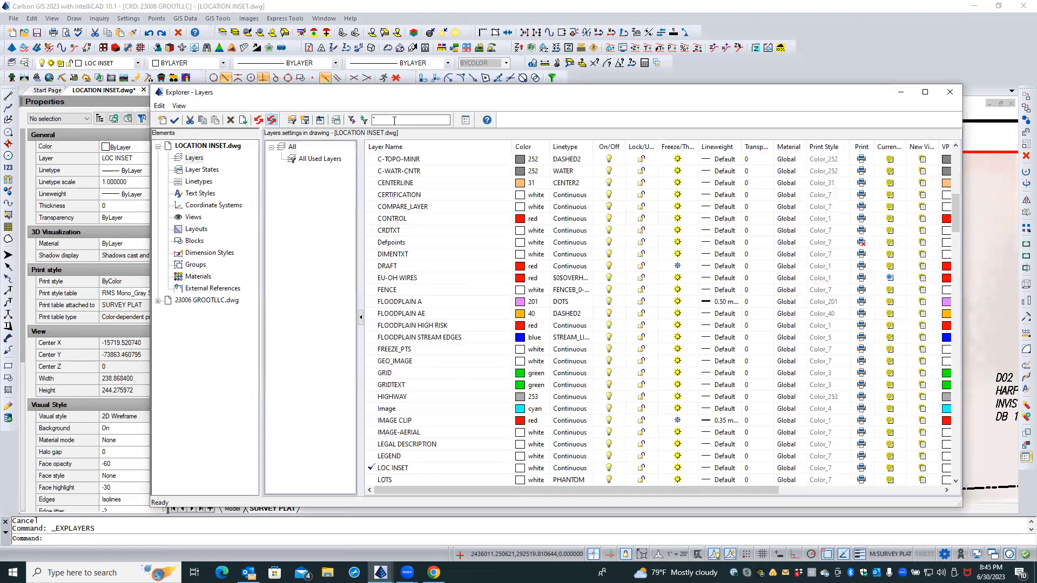
pyautogui.write('image')
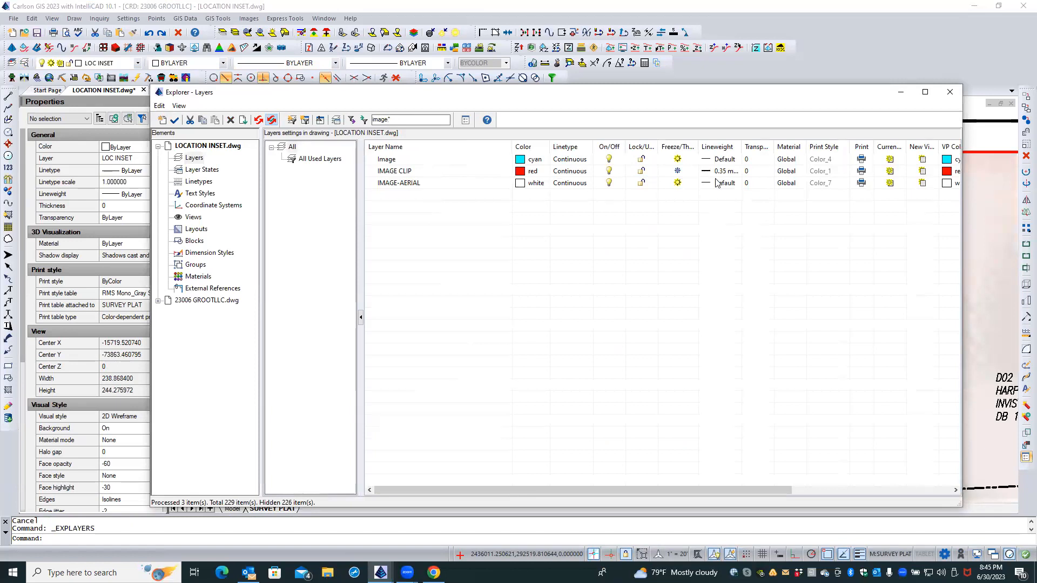
pyautogui.click(893, 187)
pyautogui.click(950, 92)
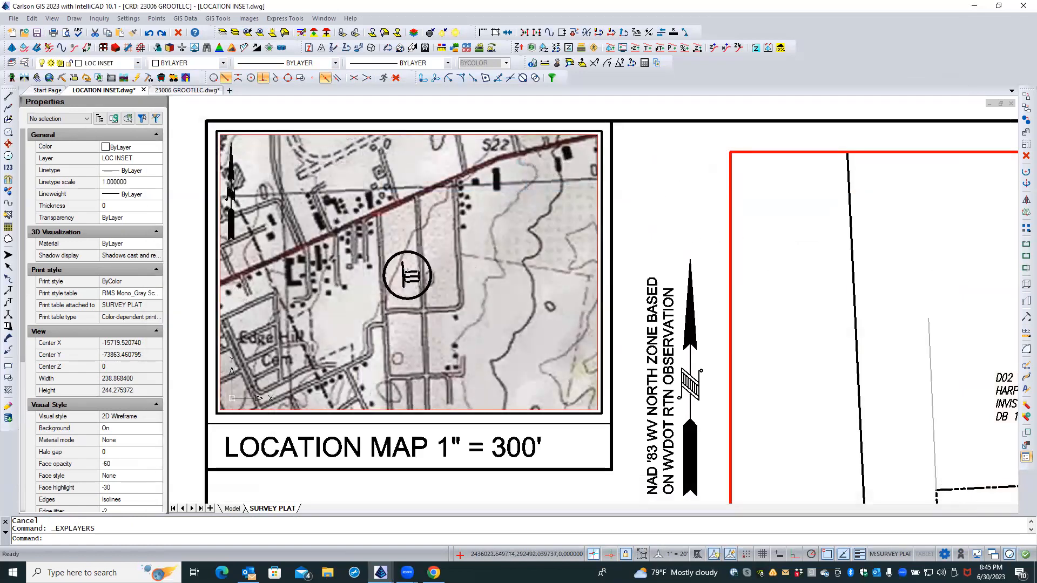
pyautogui.click(810, 261)
pyautogui.click(760, 236)
pyautogui.doubleClick(678, 223)
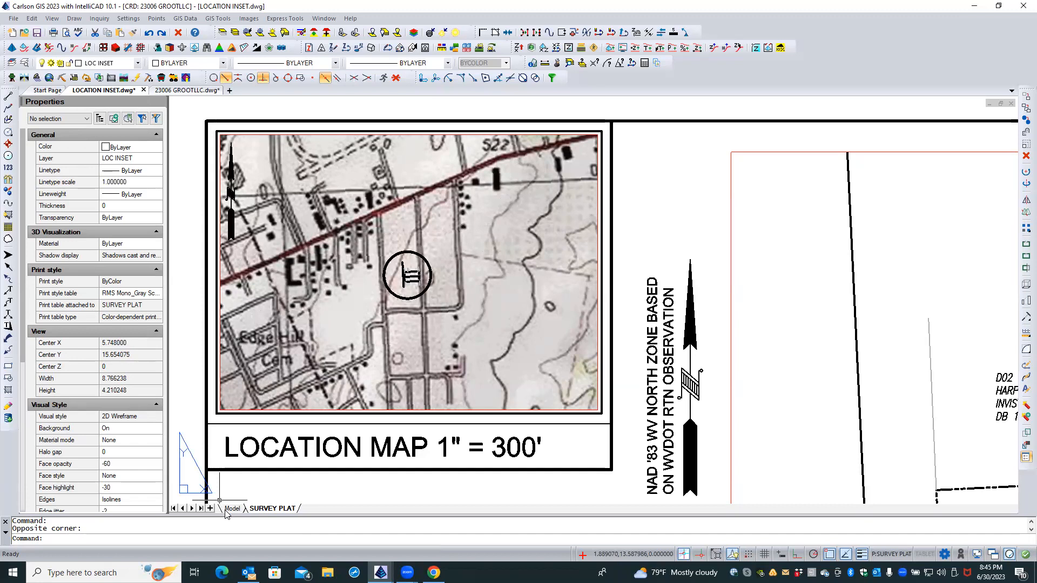
pyautogui.doubleClick(338, 306)
pyautogui.click(354, 293)
pyautogui.click(305, 337)
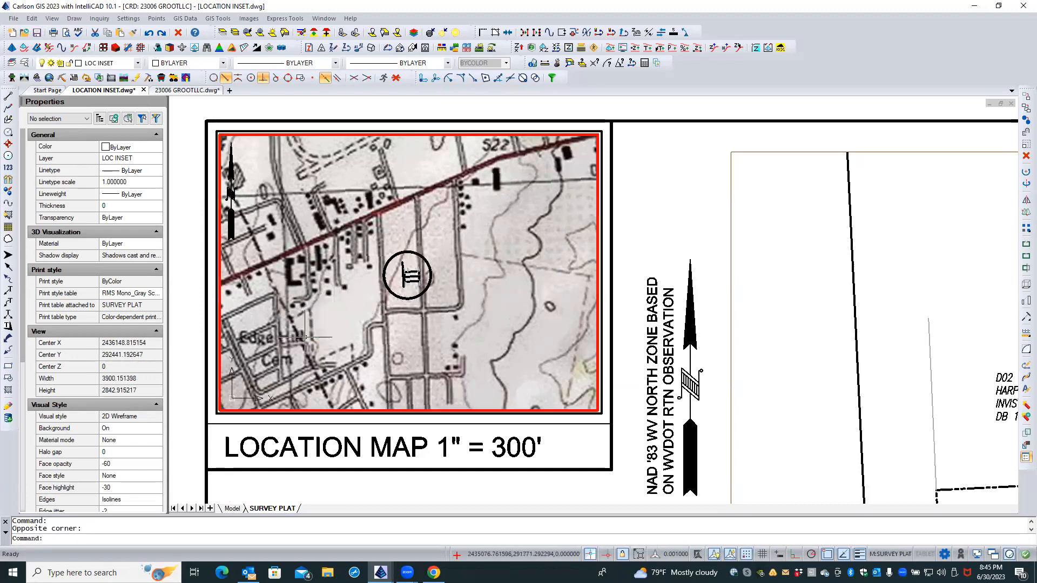
pyautogui.doubleClick(303, 418)
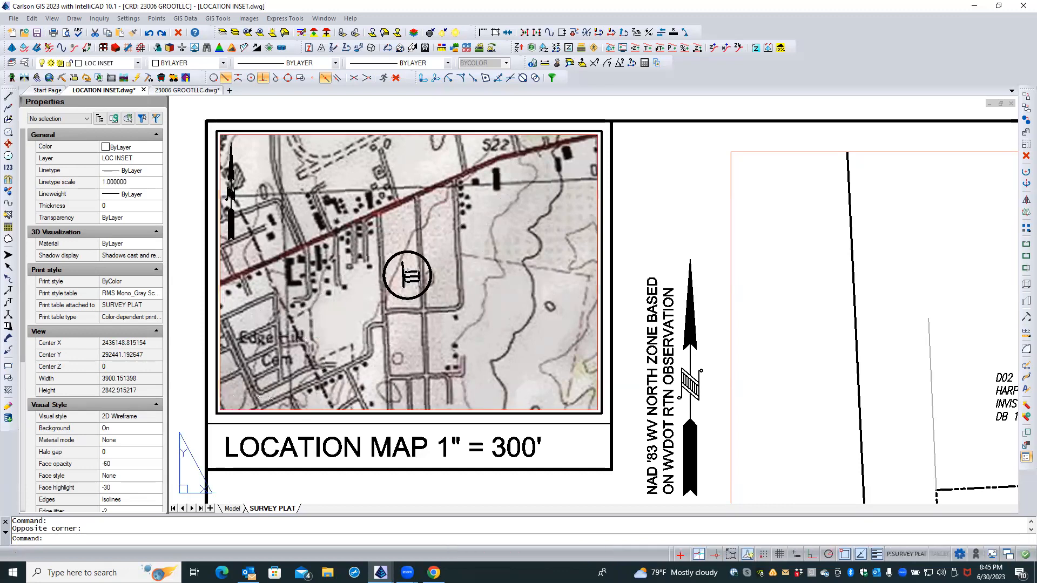
# Try a brightness of 75 on the NGS TOPO 2 image in model space and set it back to 50.
pyautogui.click(232, 508)
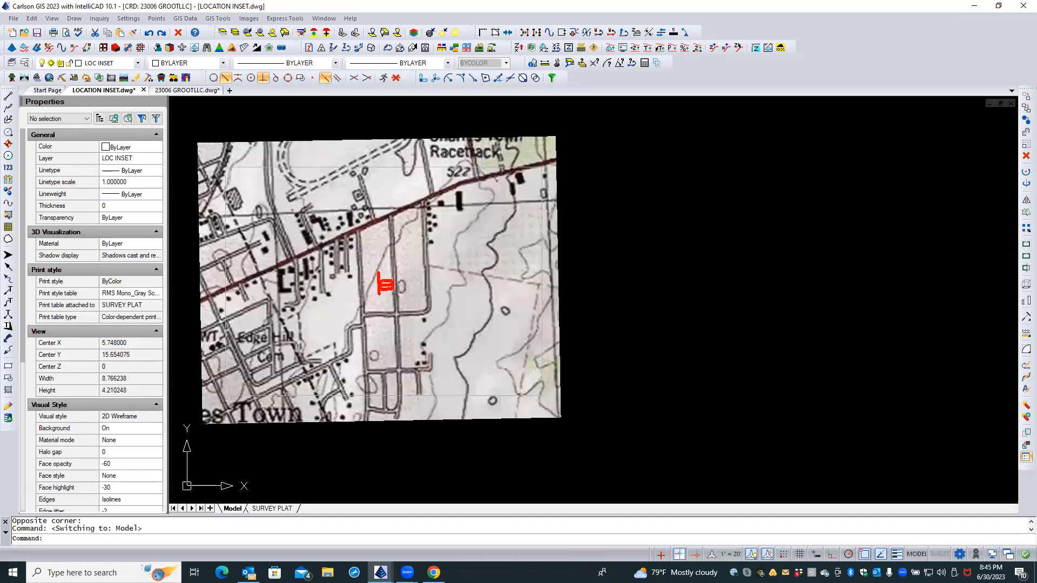
pyautogui.click(201, 364)
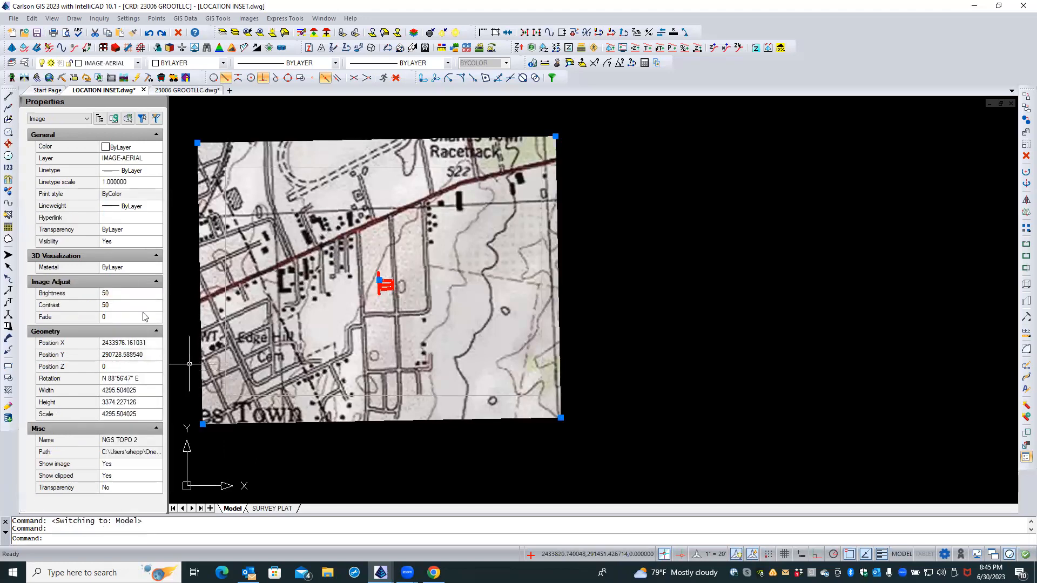
pyautogui.click(114, 294)
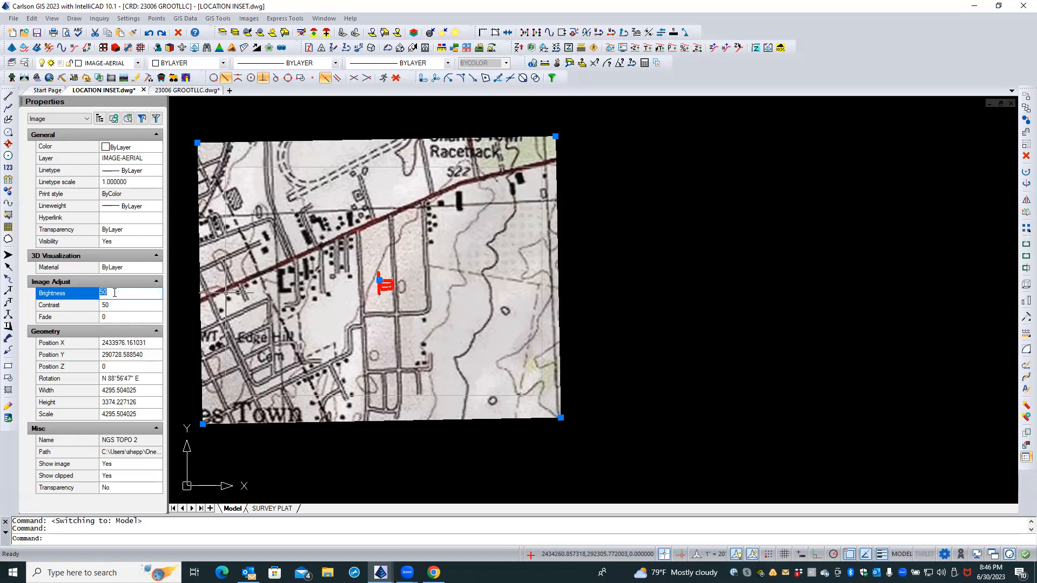
pyautogui.write('75')
pyautogui.press('Tab')
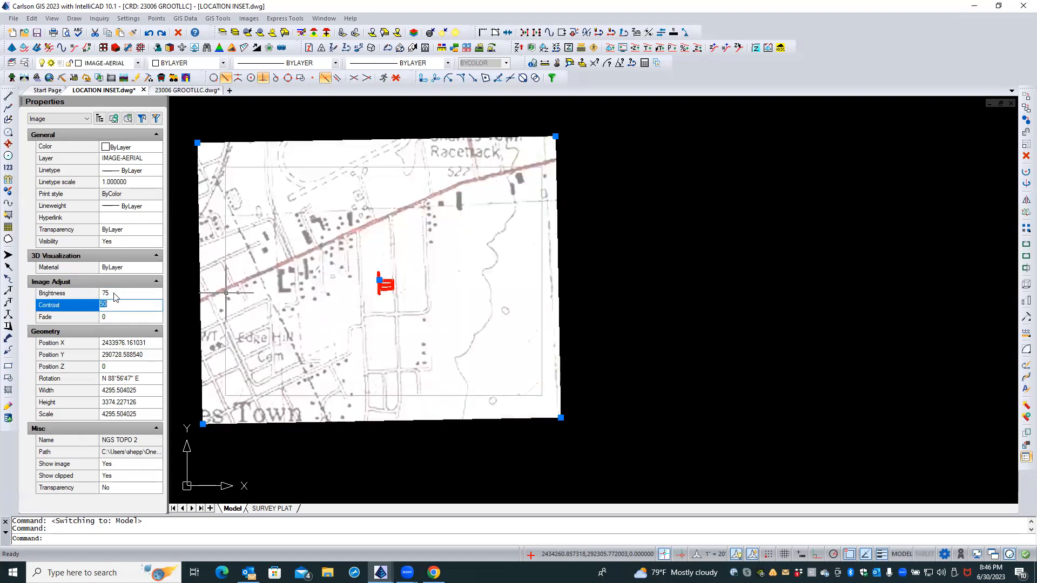
pyautogui.click(115, 294)
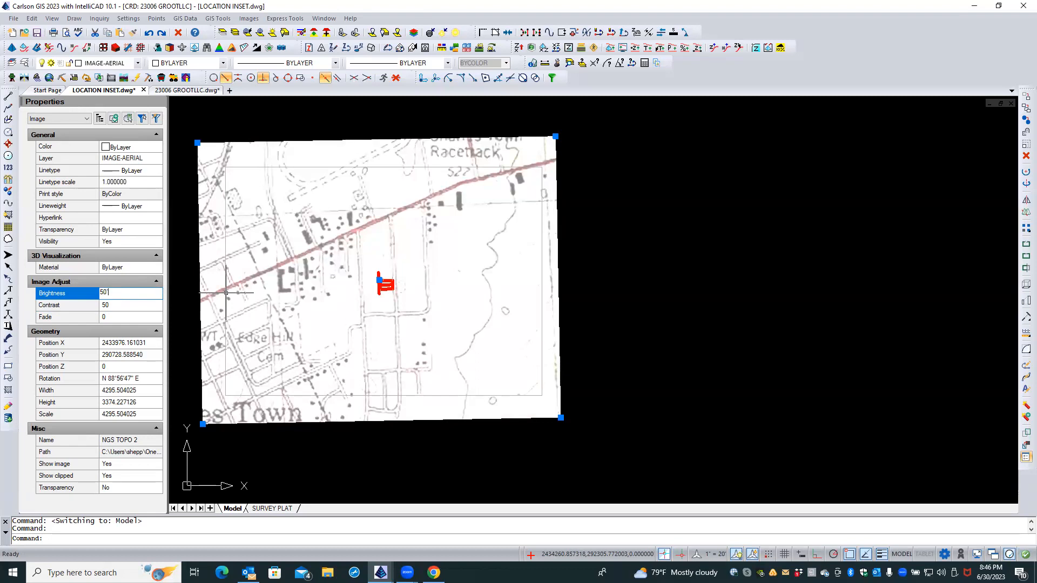
pyautogui.press('Tab')
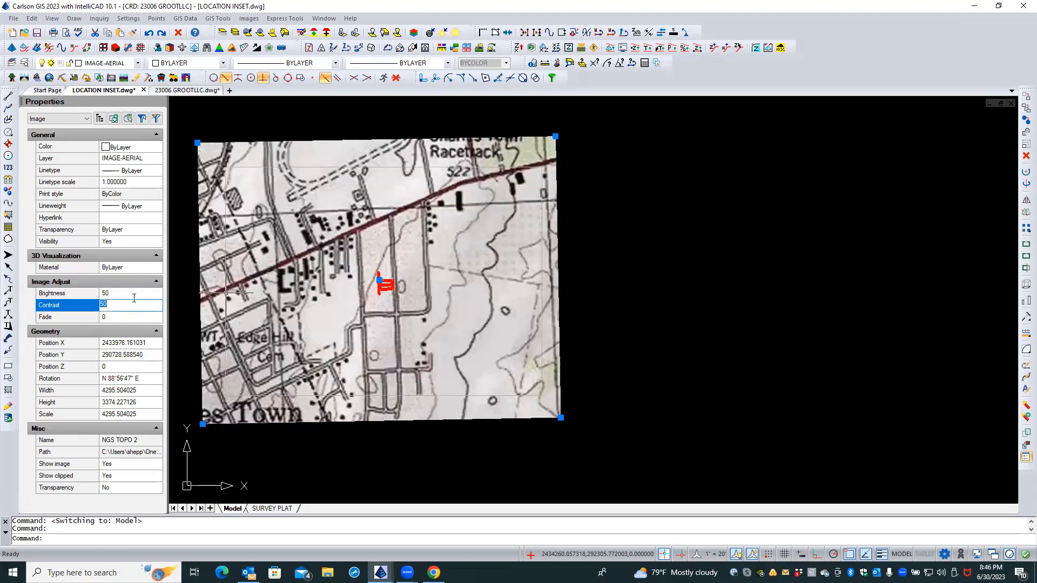
# Try a fade of 35 on the NGS TOPO 2 image and set it back to 0.
pyautogui.click(123, 316)
pyautogui.doubleClick(119, 319)
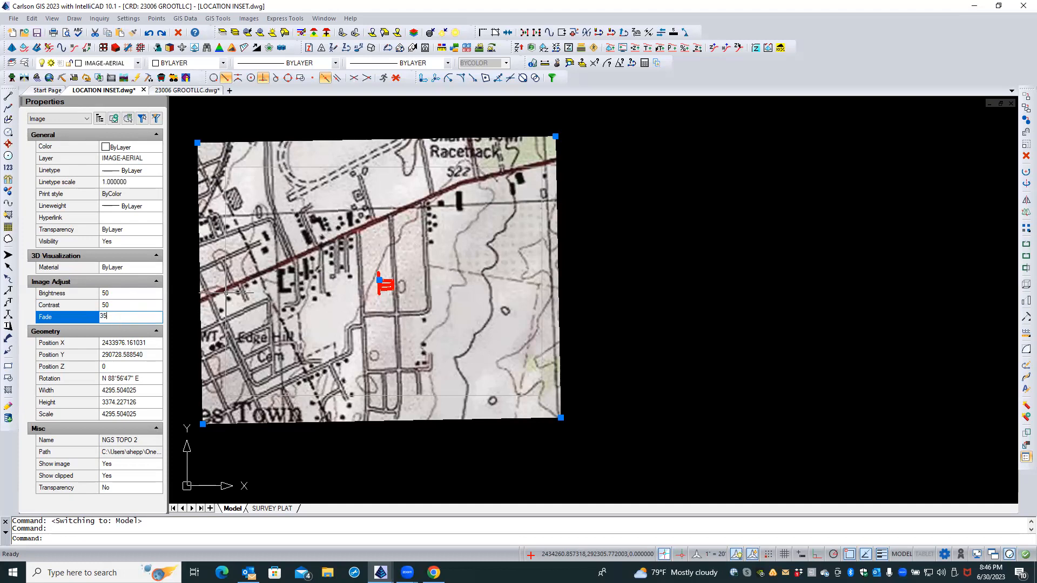
pyautogui.press('Return')
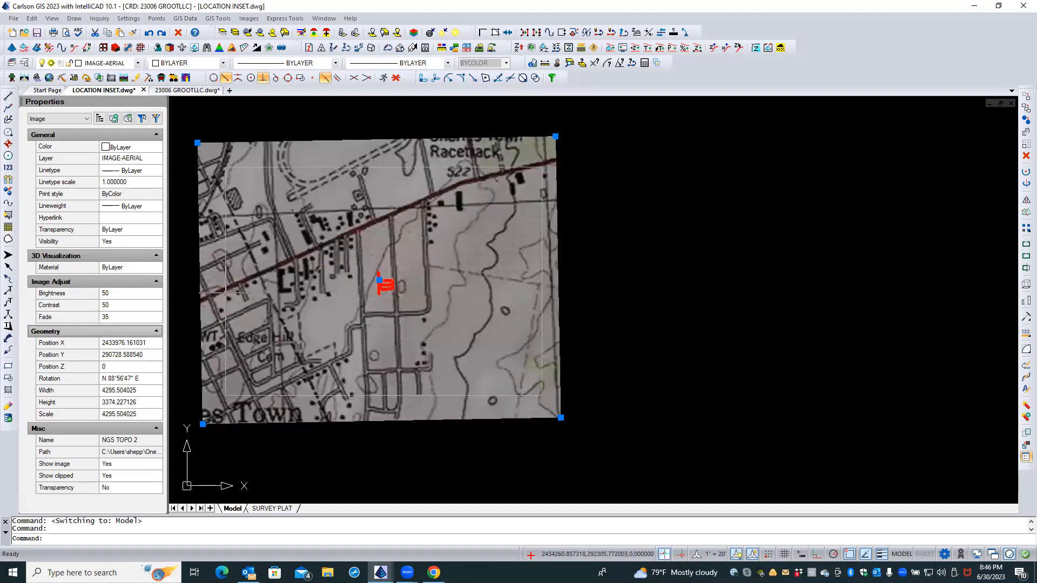
pyautogui.click(118, 319)
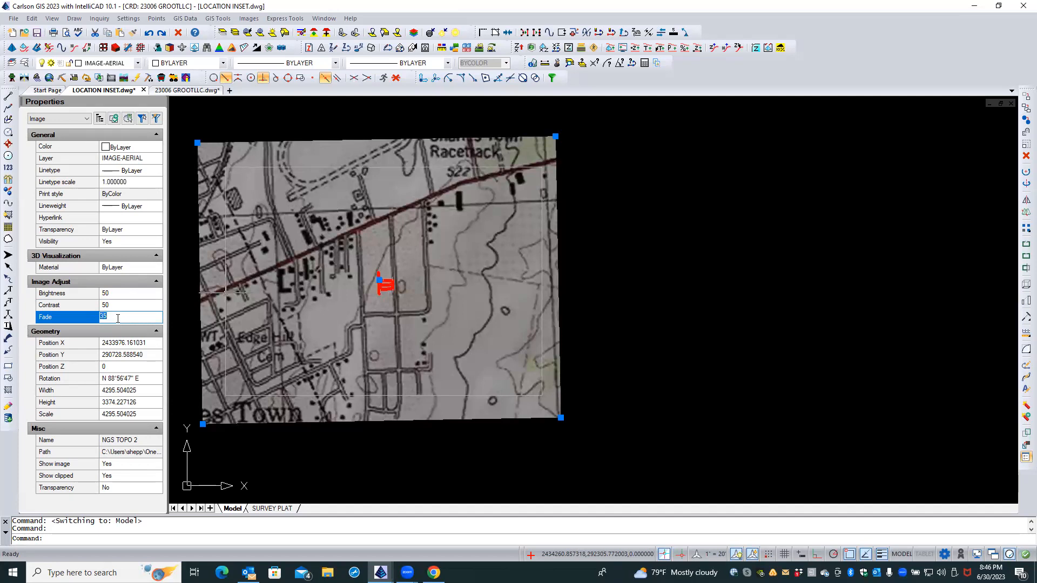
pyautogui.write('0')
pyautogui.press('Return')
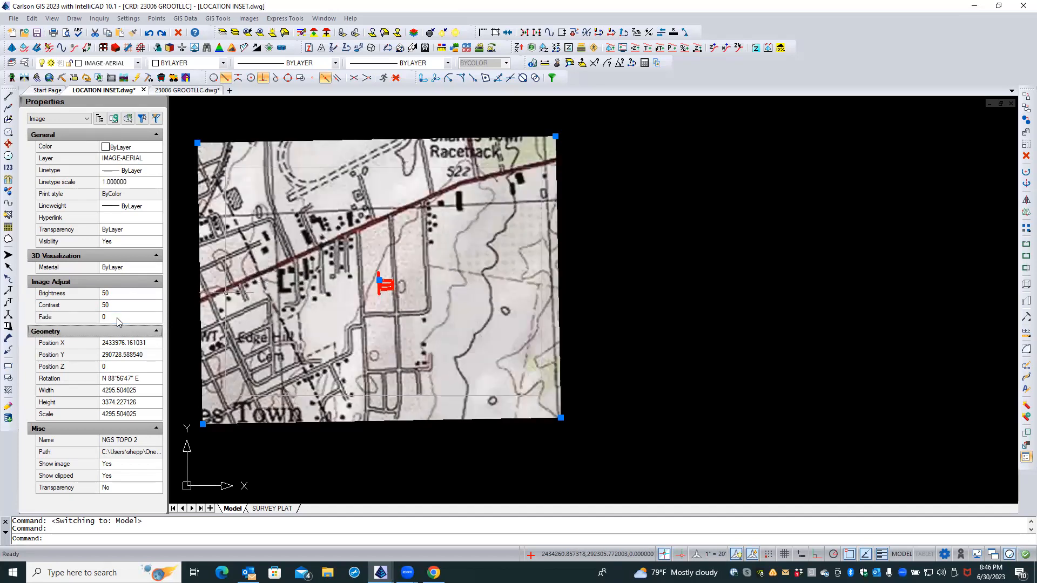
# Try switching the NGS TOPO 2 image's background transparency to Yes and set it back to No.
pyautogui.click(117, 318)
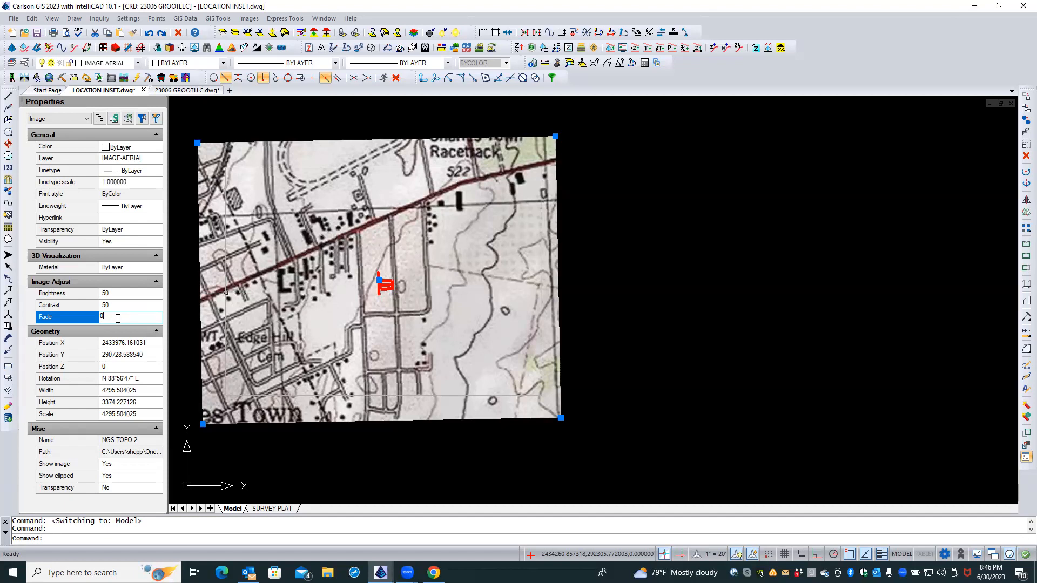
pyautogui.click(126, 304)
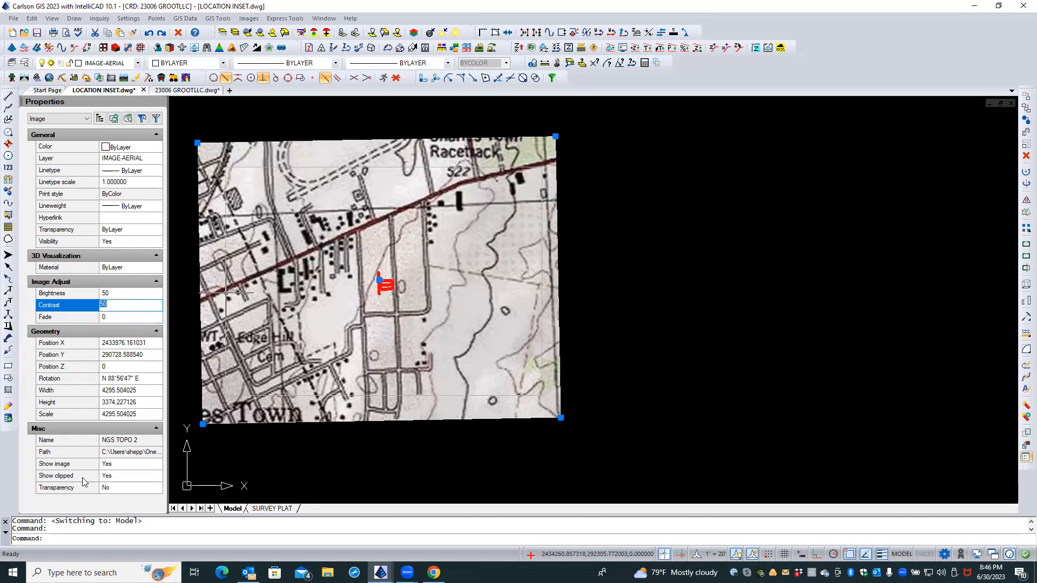
pyautogui.click(119, 488)
pyautogui.click(155, 487)
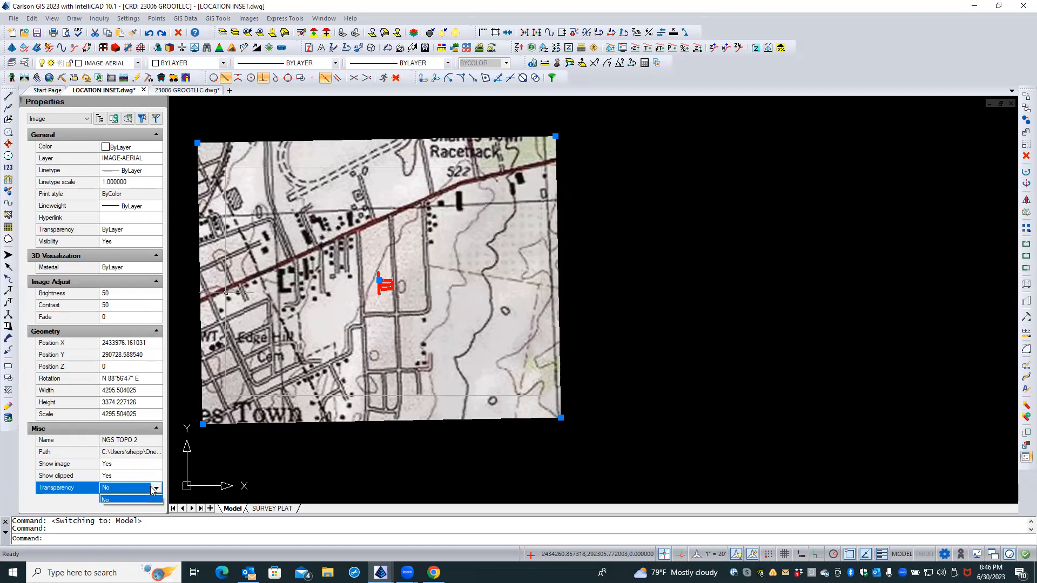
pyautogui.click(113, 508)
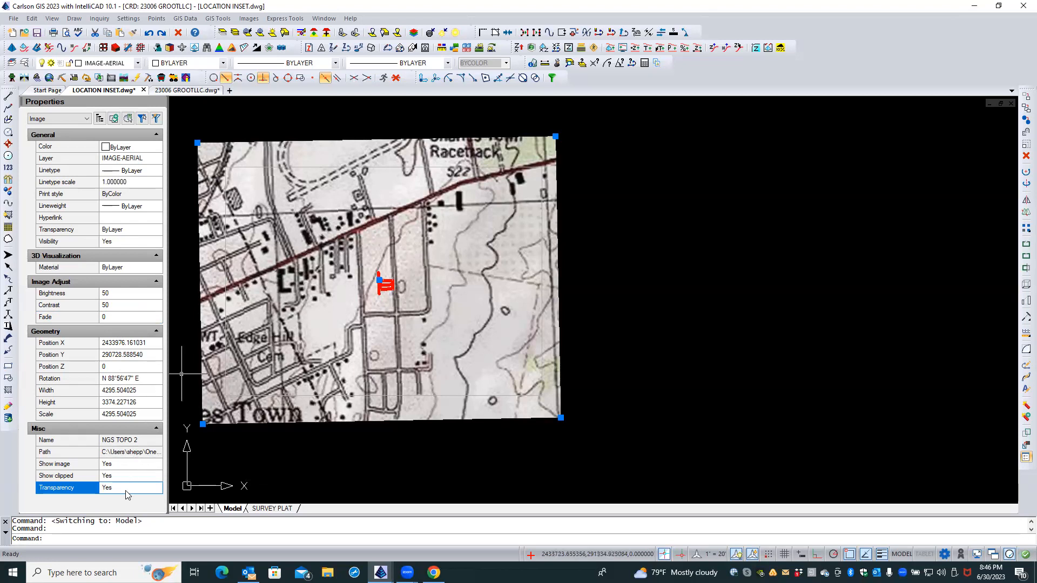
pyautogui.click(342, 317)
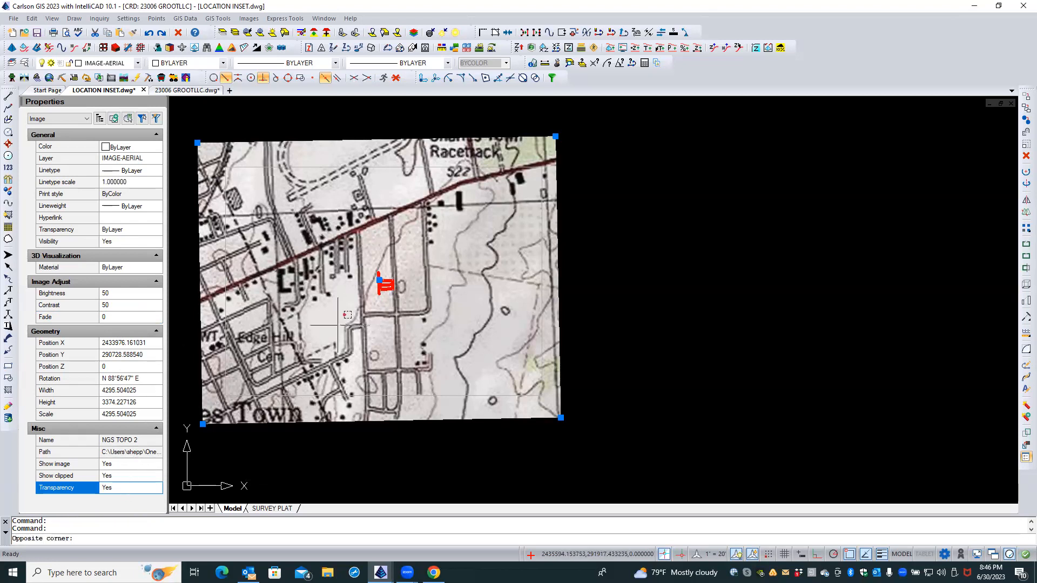
pyautogui.click(335, 326)
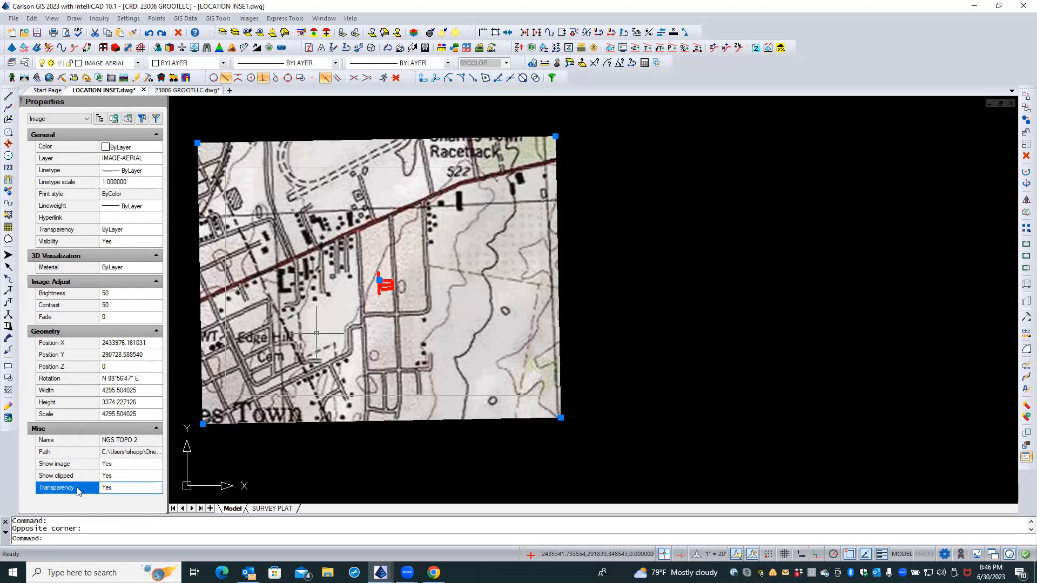
pyautogui.click(119, 491)
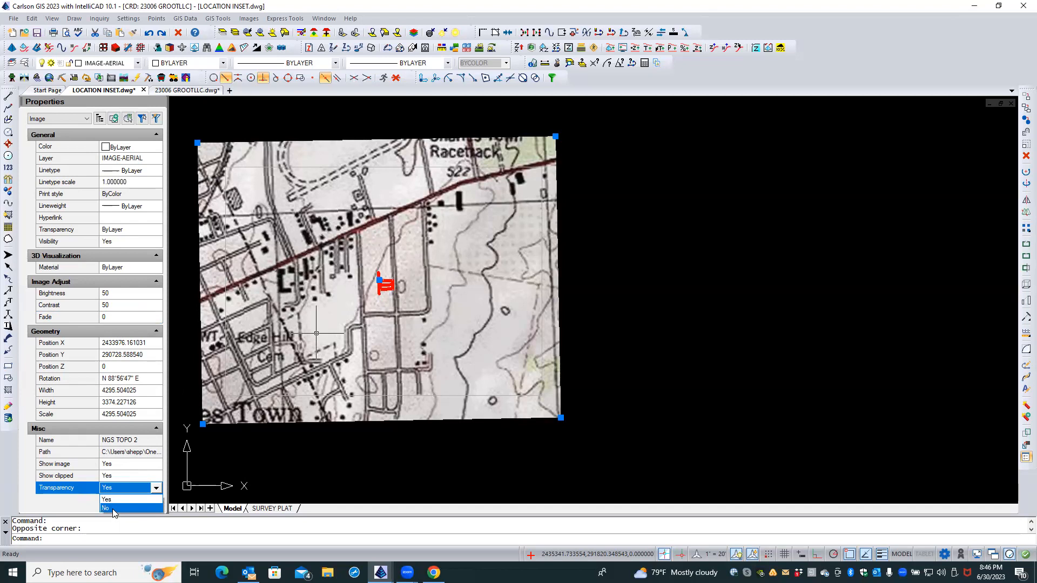
pyautogui.click(114, 509)
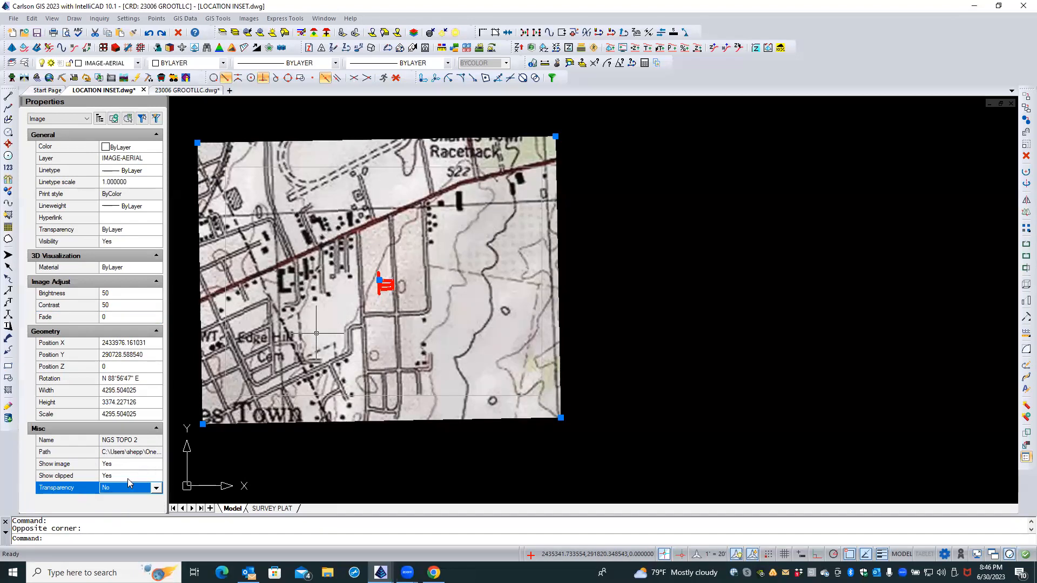
pyautogui.click(108, 499)
pyautogui.click(131, 488)
pyautogui.click(128, 494)
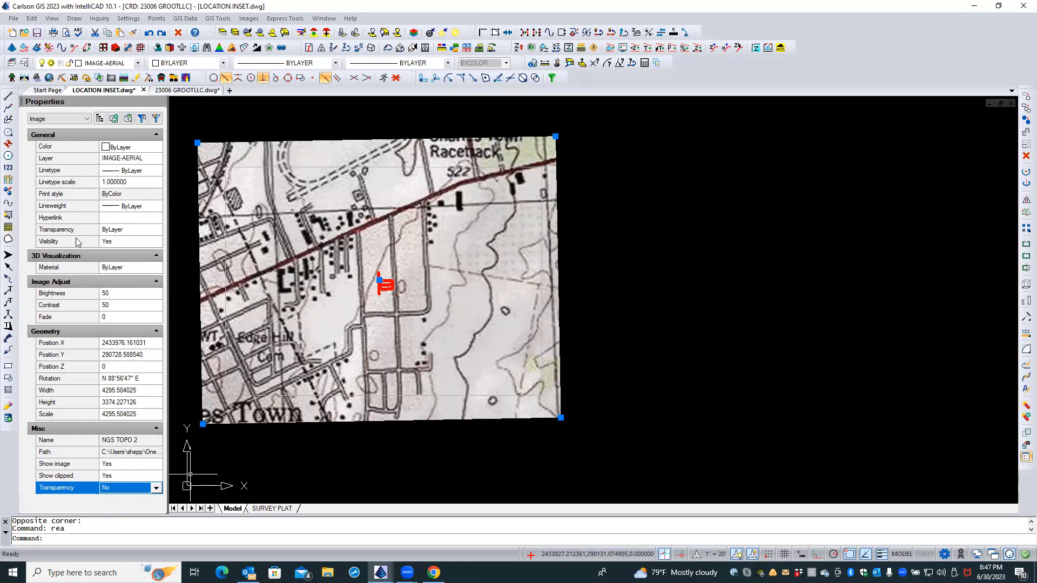
# Try a general transparency of 35 on the NGS TOPO 2 image and set it to 0 instead.
pyautogui.click(130, 230)
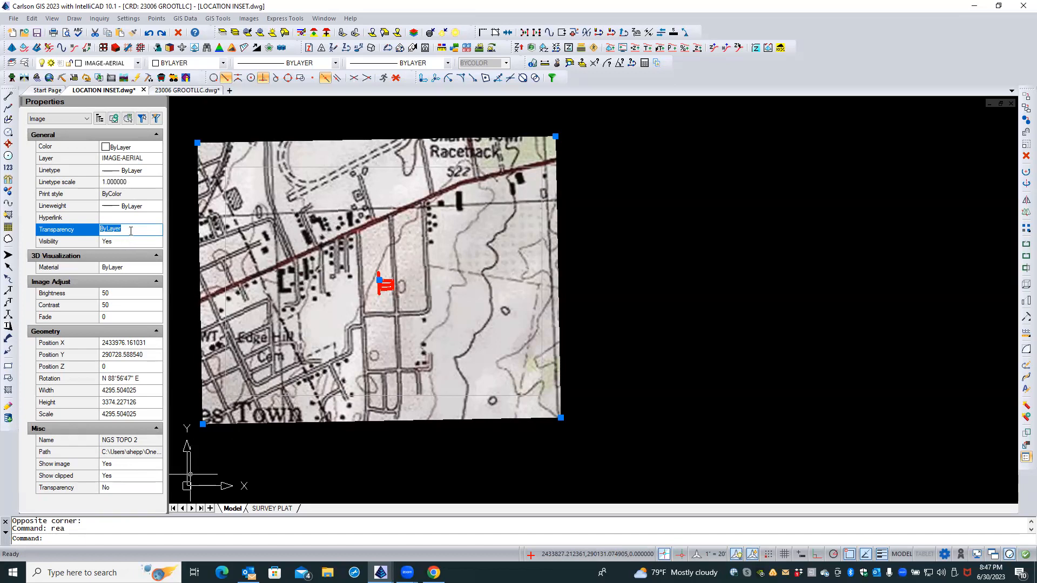
pyautogui.write('35')
pyautogui.press('Return')
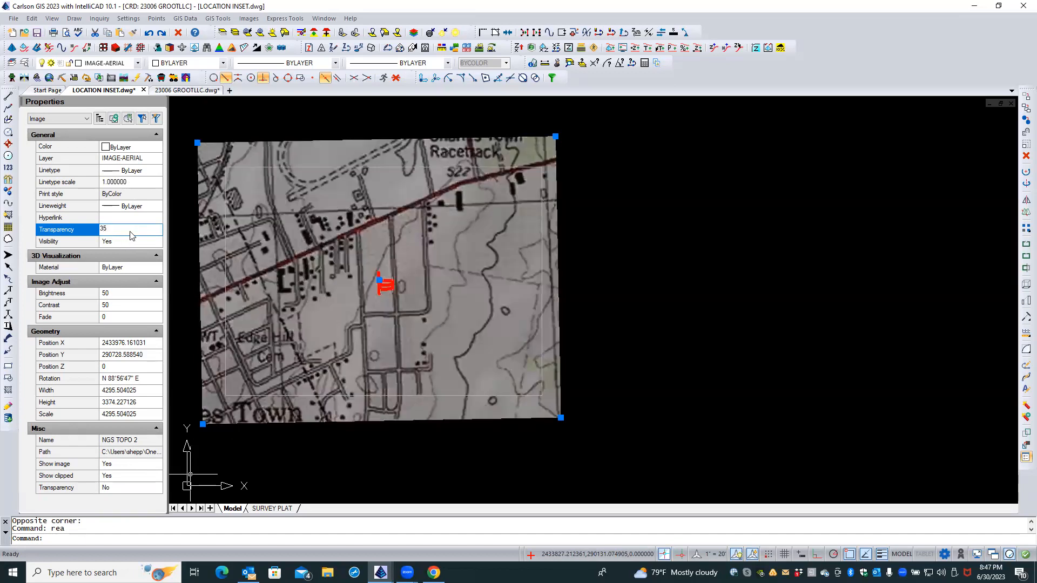
pyautogui.click(134, 228)
pyautogui.write('0')
pyautogui.press('Return')
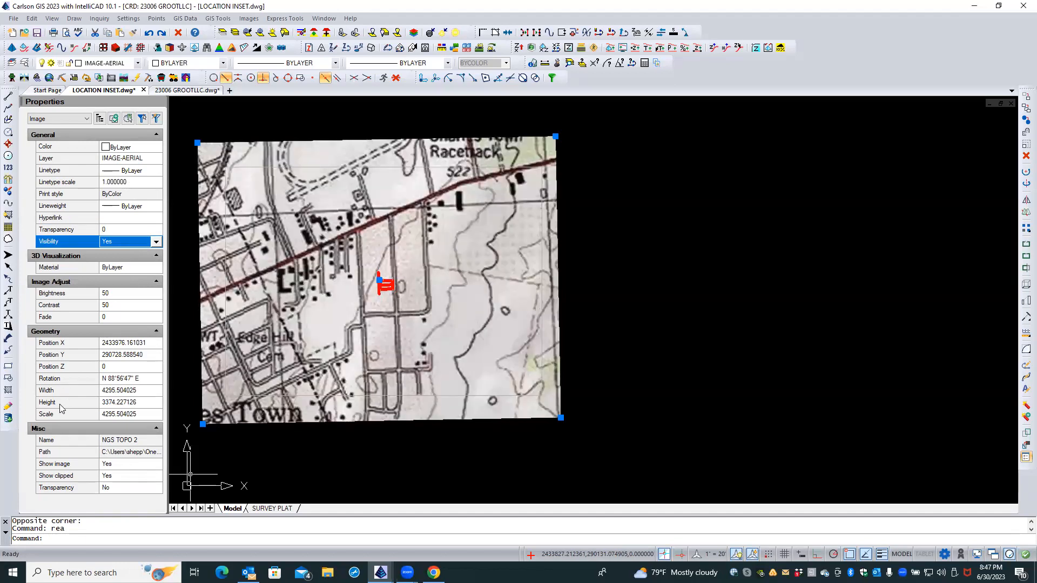
# Set the NGS TOPO 2 image's contrast to 35 and its brightness to 65.
pyautogui.click(115, 303)
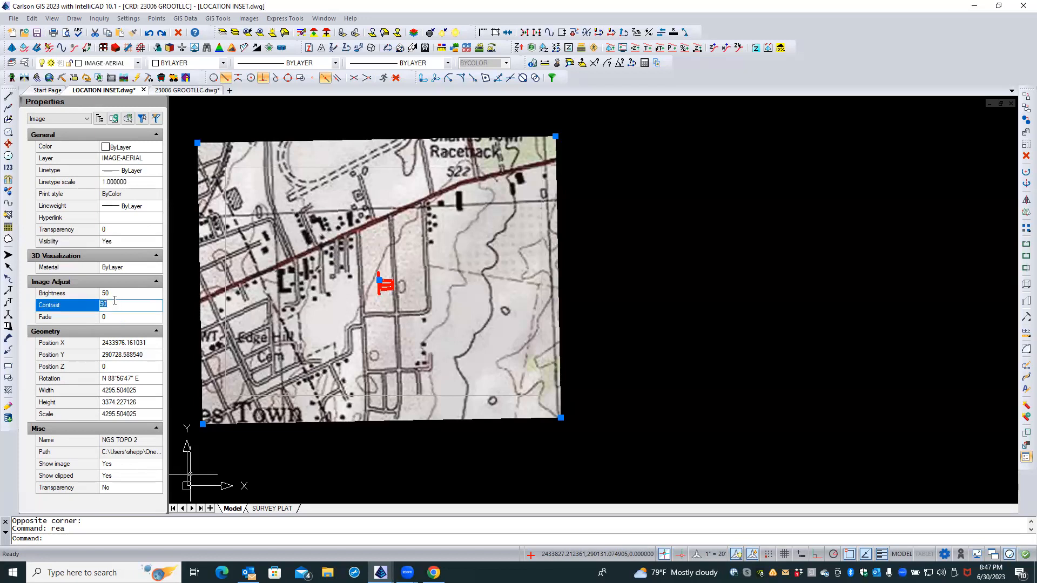
pyautogui.write('35')
pyautogui.press('Return')
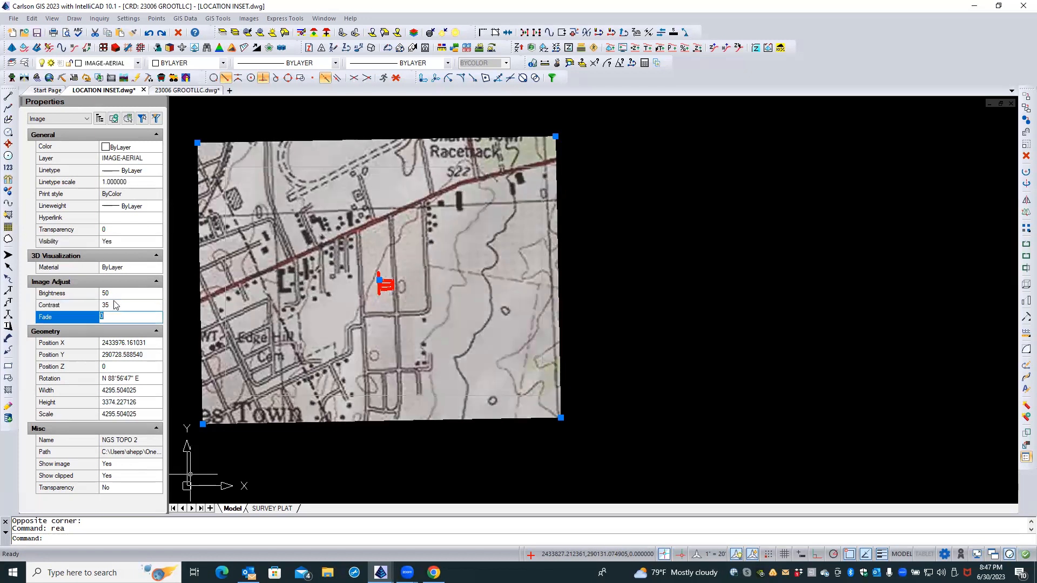
pyautogui.click(116, 295)
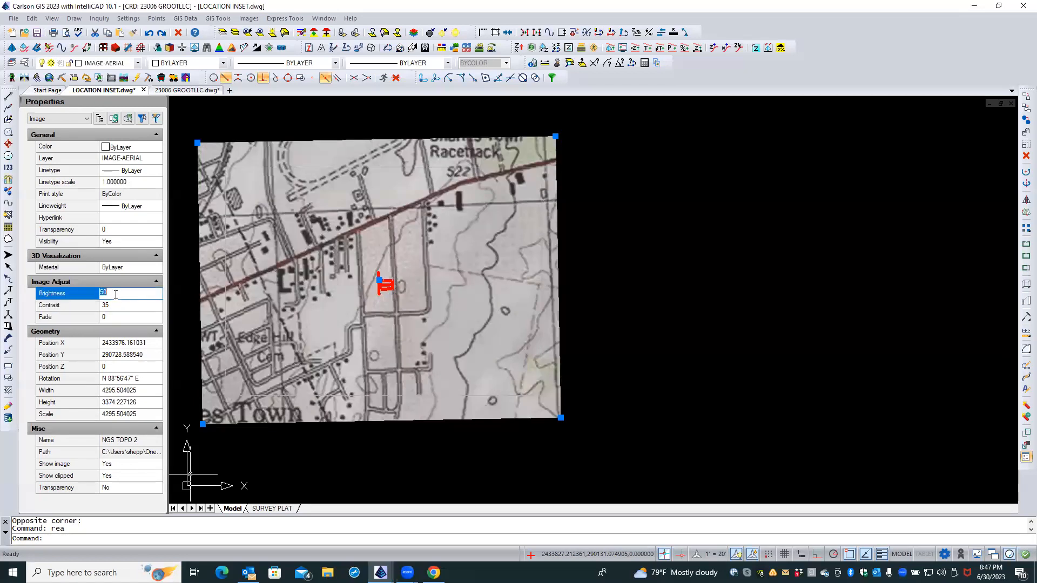
pyautogui.press('Return')
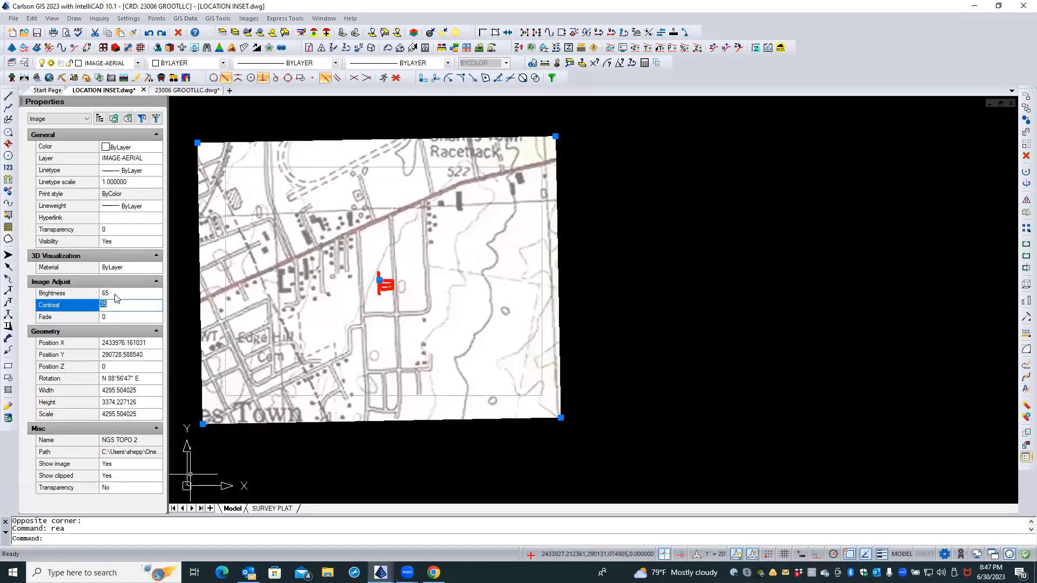
# In the SURVEY PLAT layout, move the small SITE text from outside the sheet border to just above the location map's circle.
pyautogui.click(260, 510)
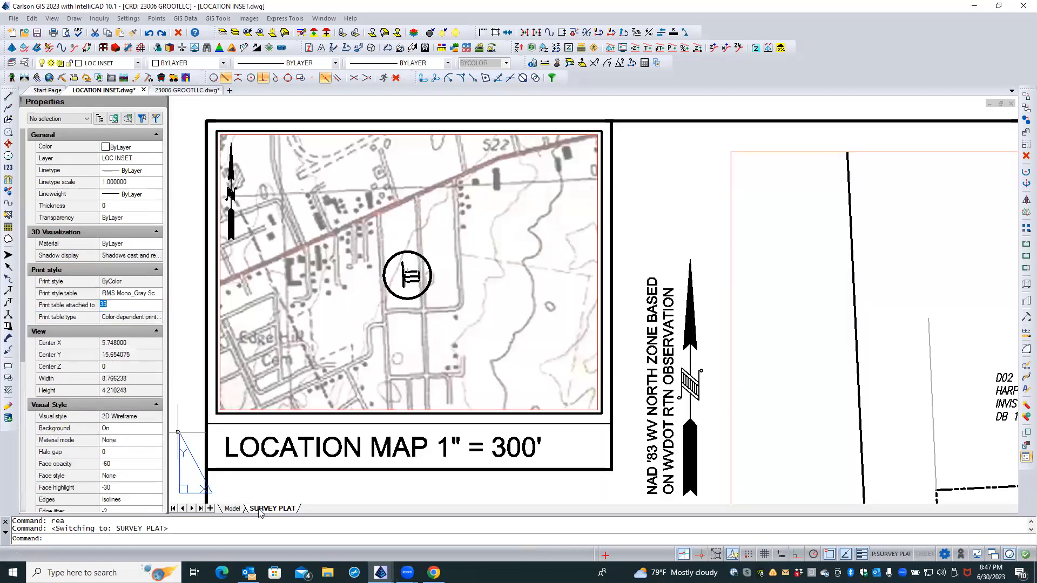
pyautogui.scroll(-2, 277, 259)
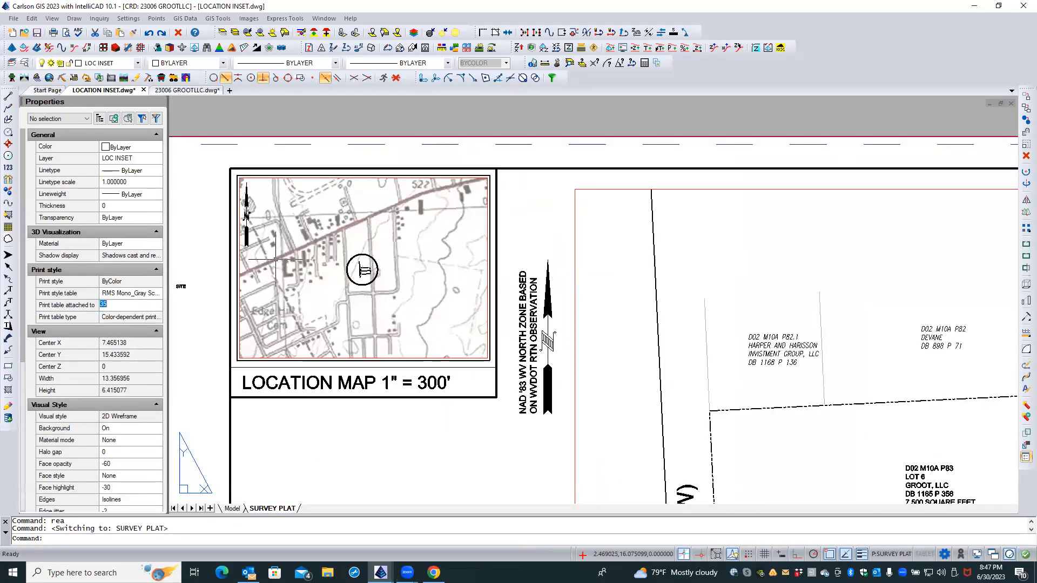
pyautogui.scroll(-1, 276, 260)
pyautogui.scroll(-2, 276, 260)
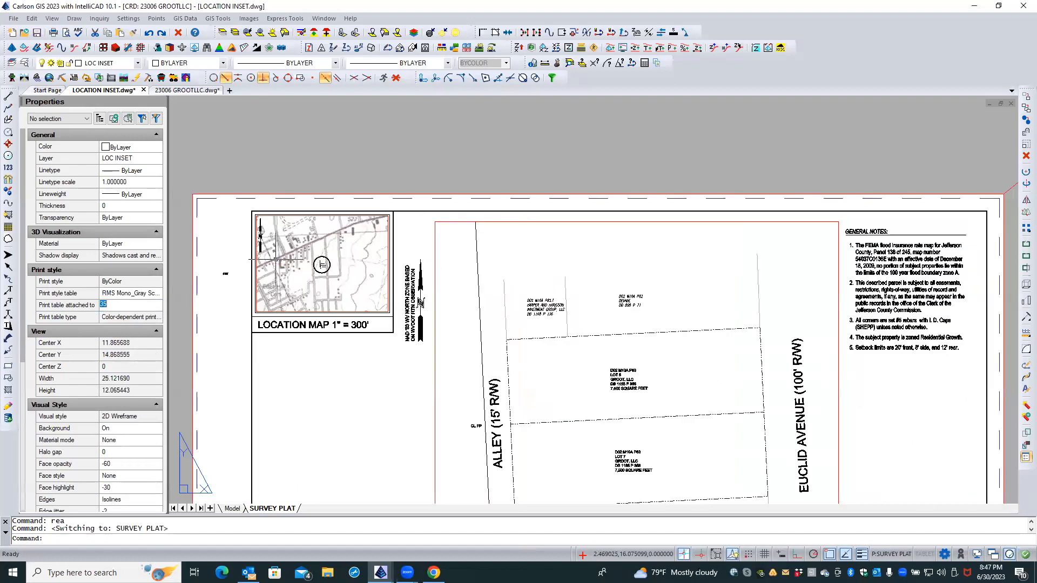
pyautogui.scroll(2, 285, 291)
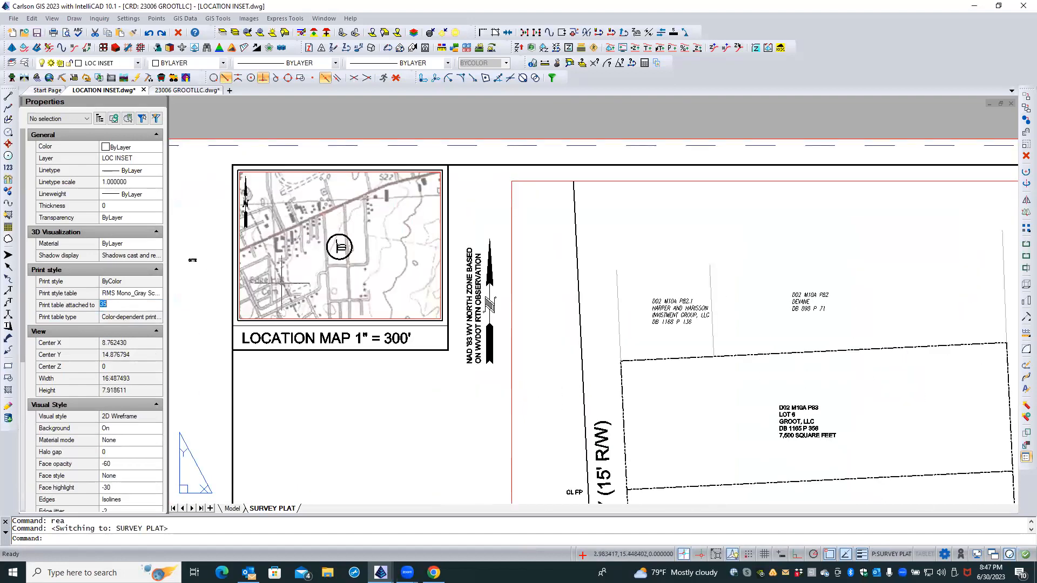
pyautogui.click(188, 262)
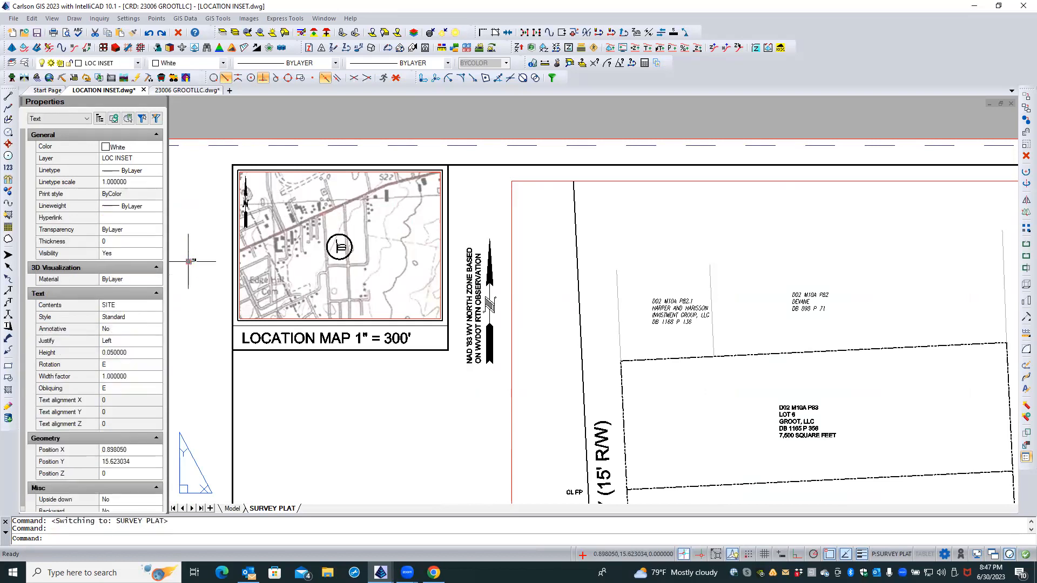
pyautogui.click(188, 261)
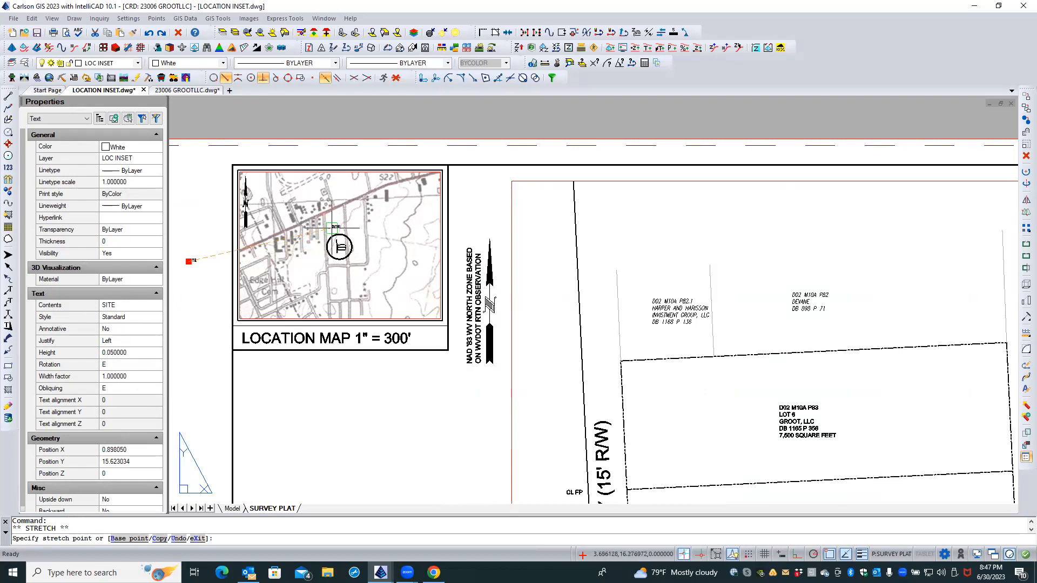
pyautogui.click(330, 229)
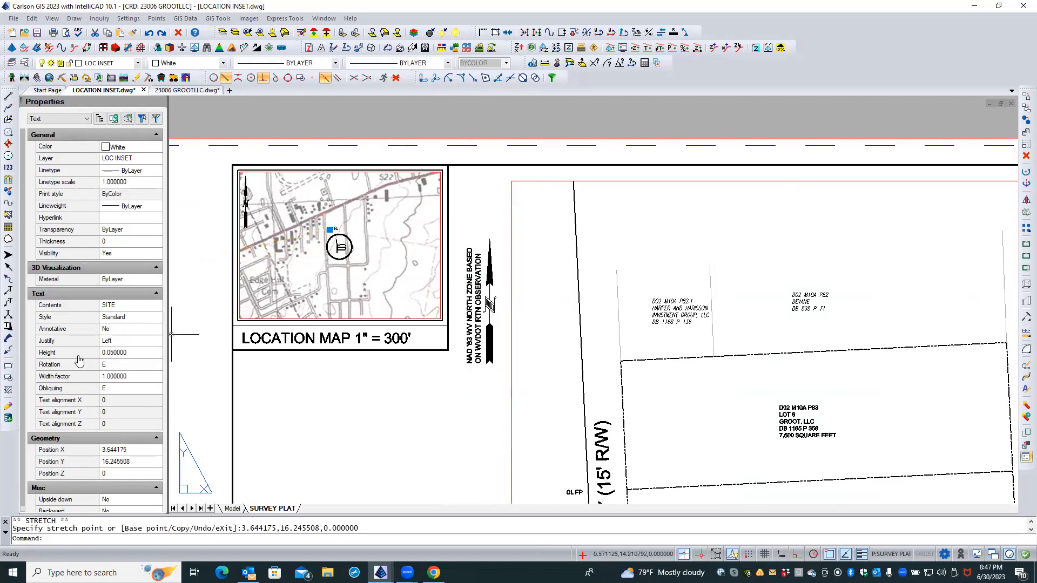
# Set the SITE text's height to 0.125 and deselect it.
pyautogui.click(112, 351)
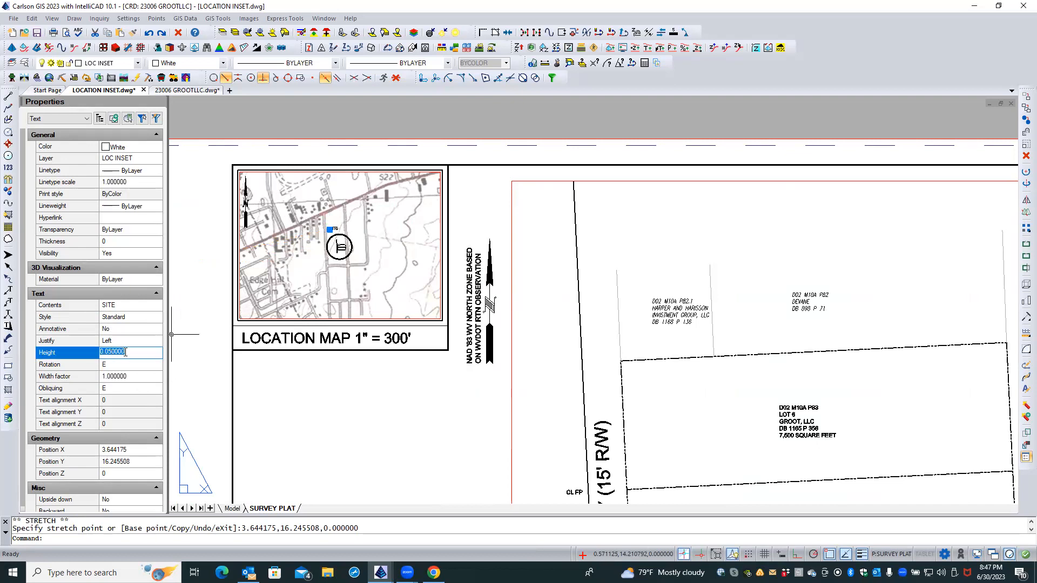
pyautogui.press('BackSpace')
pyautogui.write('.125')
pyautogui.press('Tab')
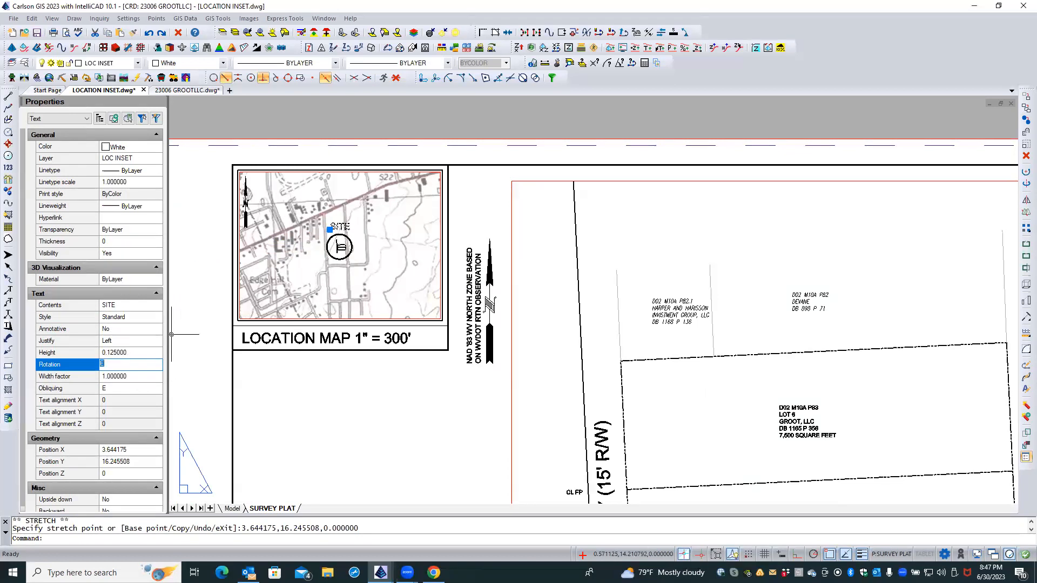
pyautogui.click(135, 354)
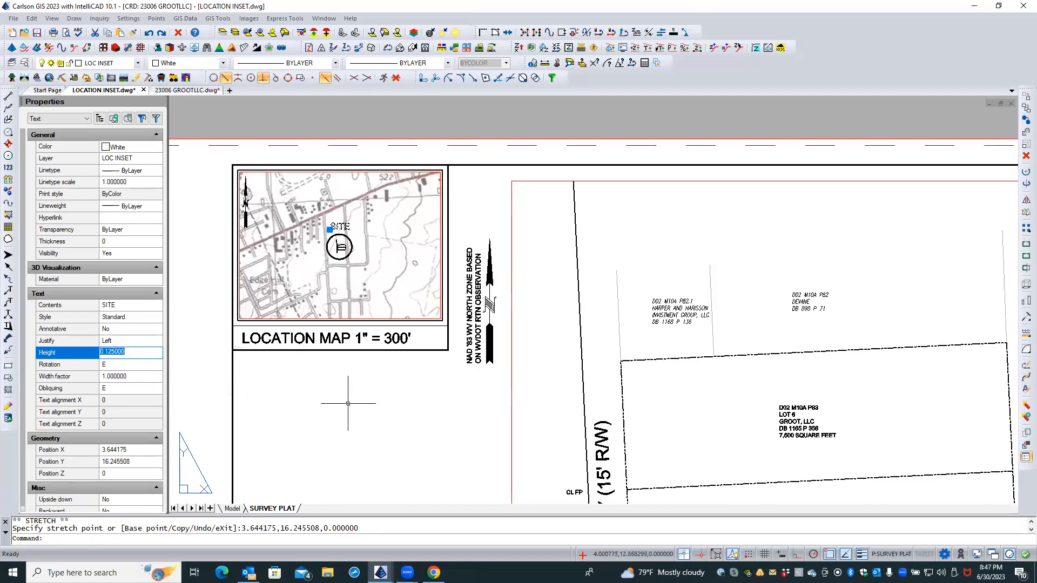
pyautogui.press('Escape')
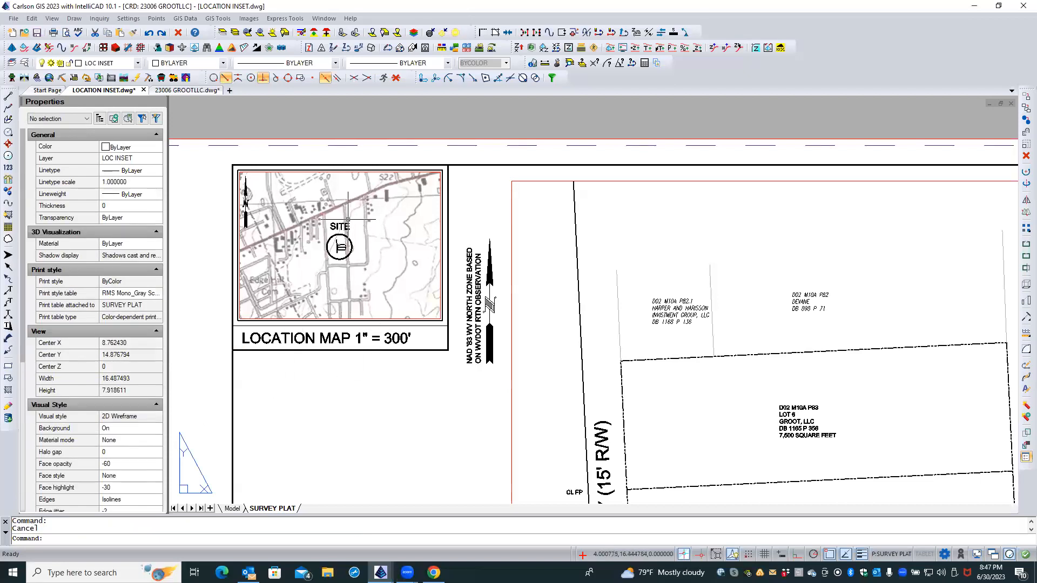
# Edit the title beneath the location map to read LOCATION MAP 1" = 1000'.
pyautogui.scroll(1, 348, 220)
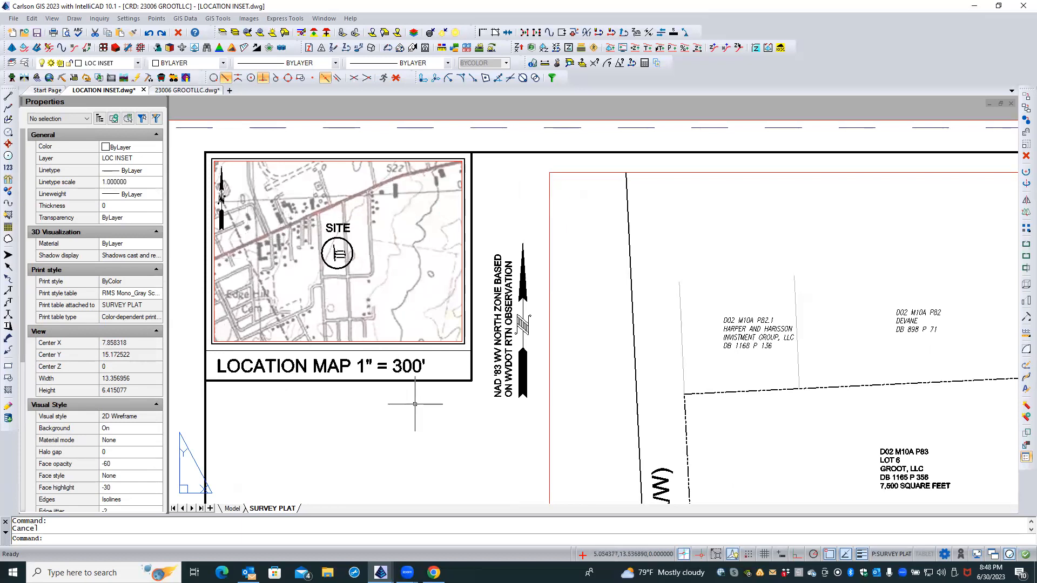
pyautogui.click(408, 406)
pyautogui.click(397, 366)
pyautogui.doubleClick(396, 366)
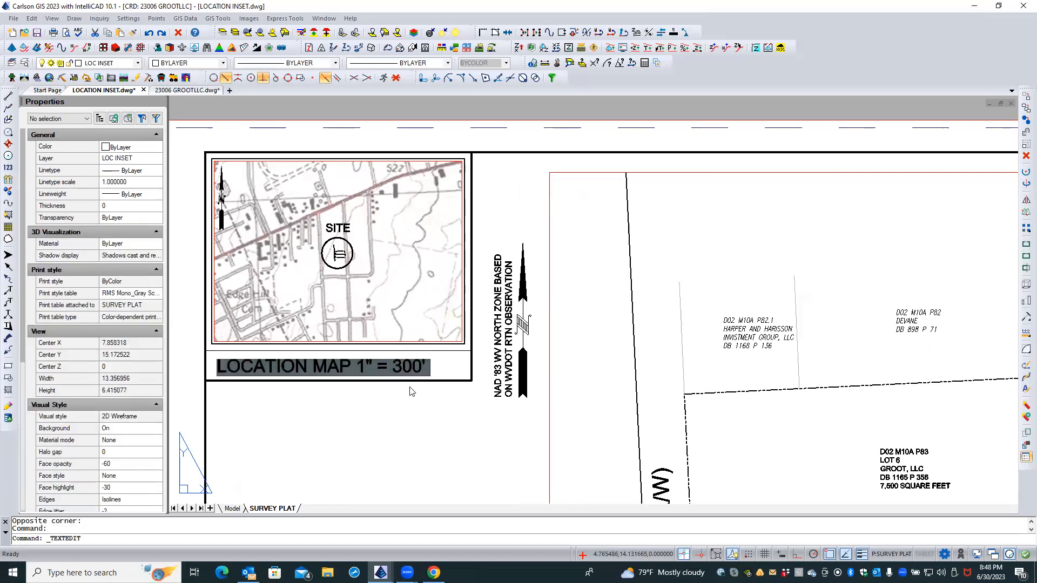
pyautogui.write('10')
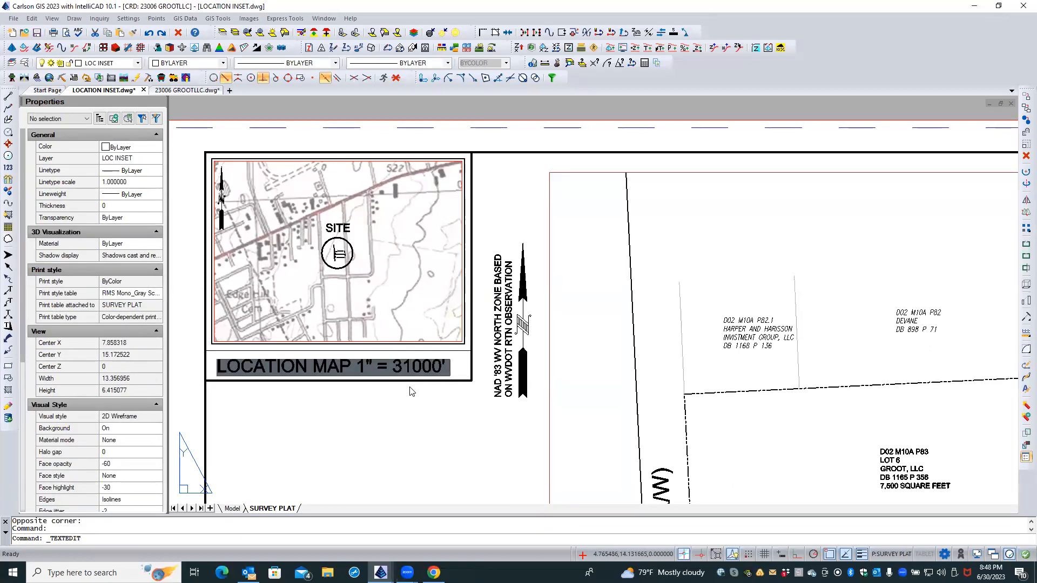
pyautogui.press('Left')
pyautogui.press('Left')
pyautogui.press('BackSpace')
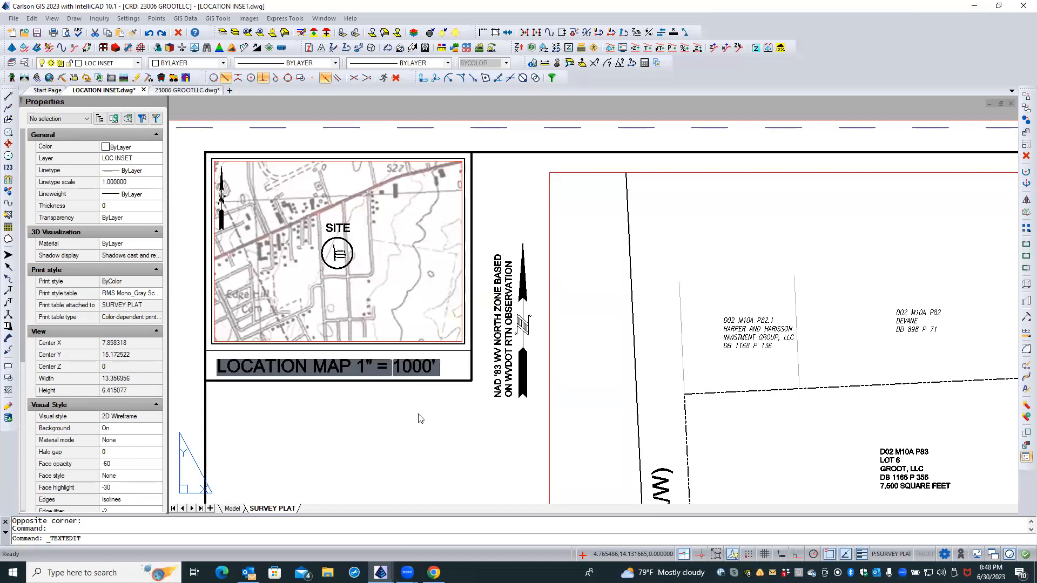
pyautogui.click(364, 468)
pyautogui.press('Return')
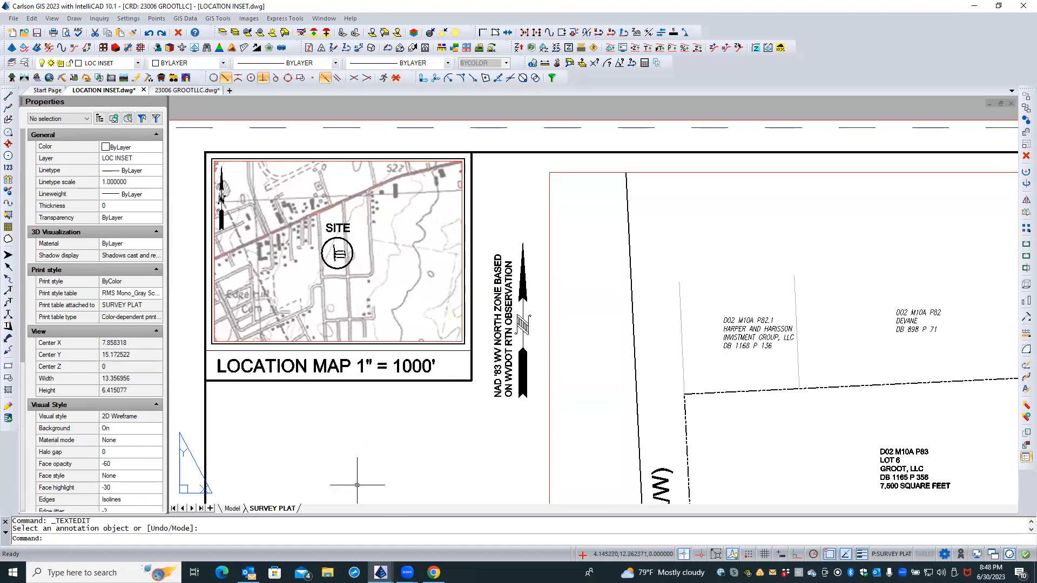
pyautogui.scroll(-2, 387, 437)
pyautogui.scroll(-2, 251, 195)
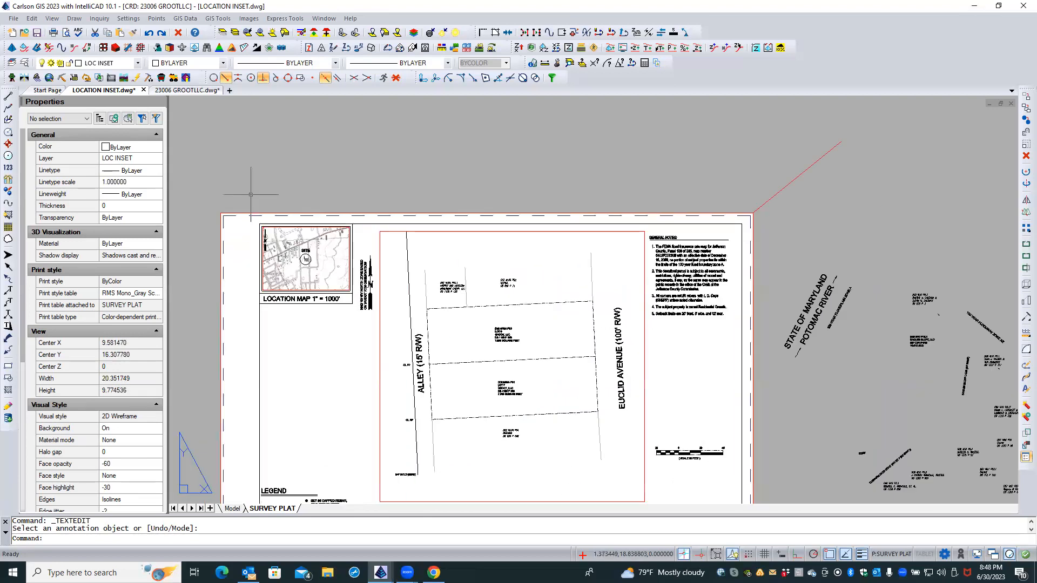
pyautogui.scroll(-2, 251, 192)
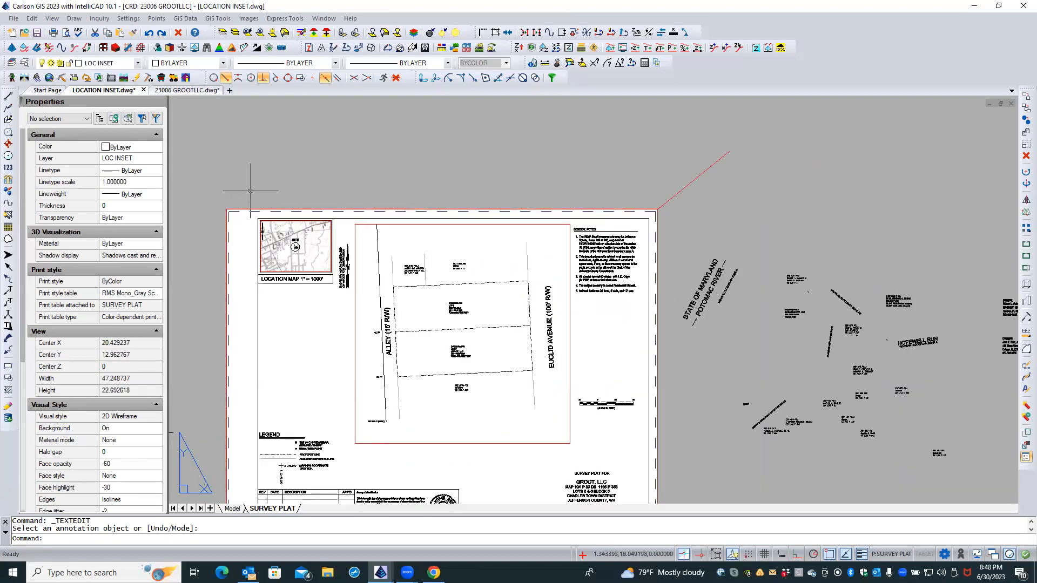
pyautogui.moveTo(295, 310); pyautogui.dragTo(302, 286, button='middle')
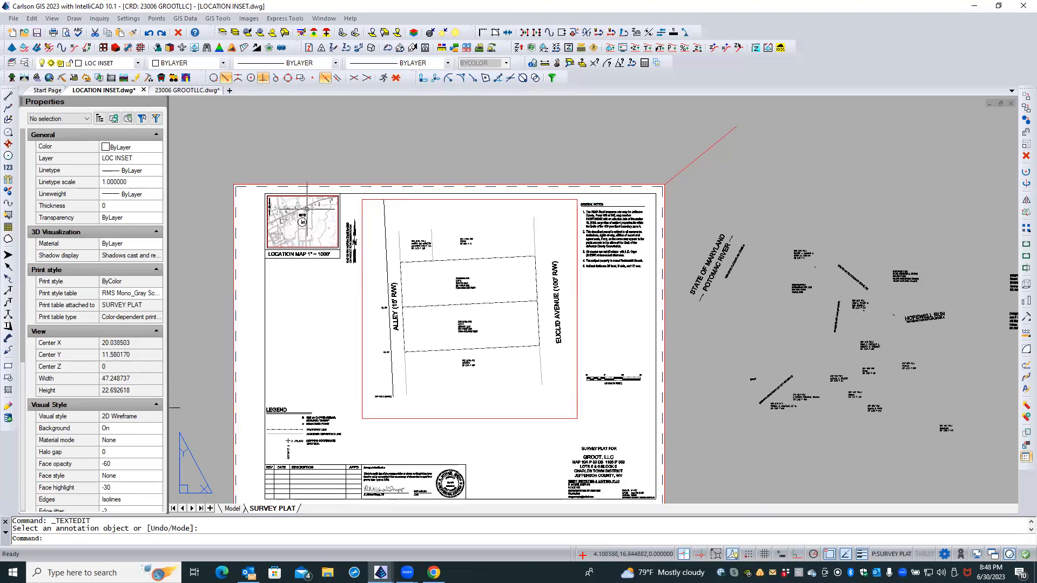
# Review the location map in the SURVEY PLAT layout and select the NGS TOPO 2 image in model space to examine its properties.
pyautogui.scroll(3, 303, 222)
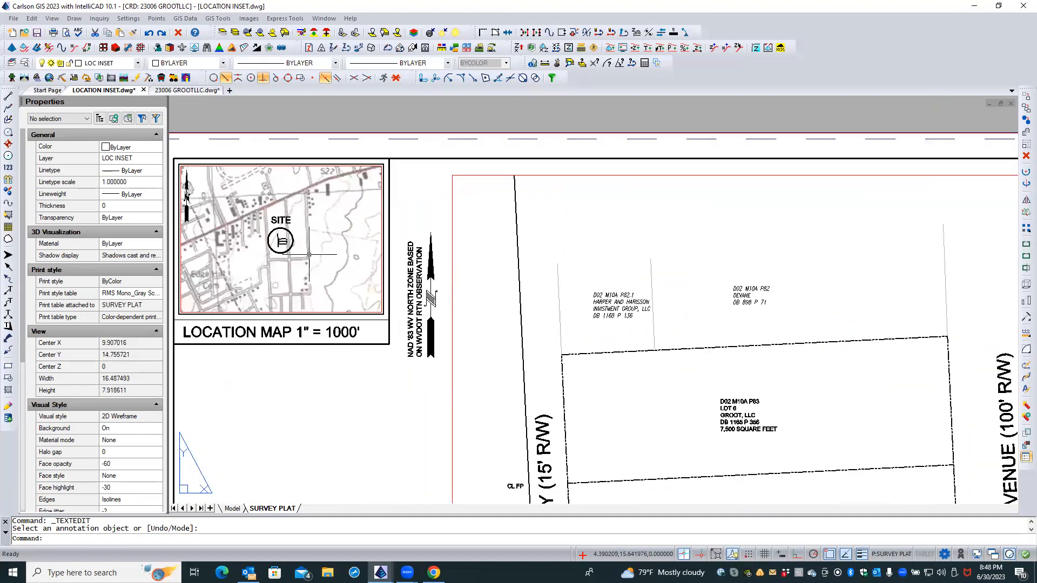
pyautogui.scroll(-3, 295, 246)
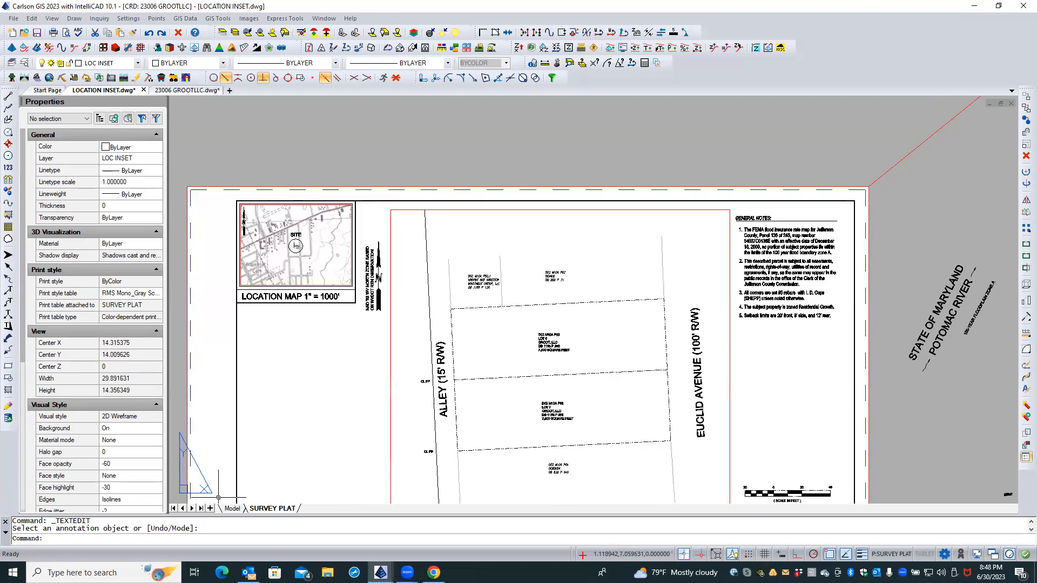
pyautogui.click(232, 509)
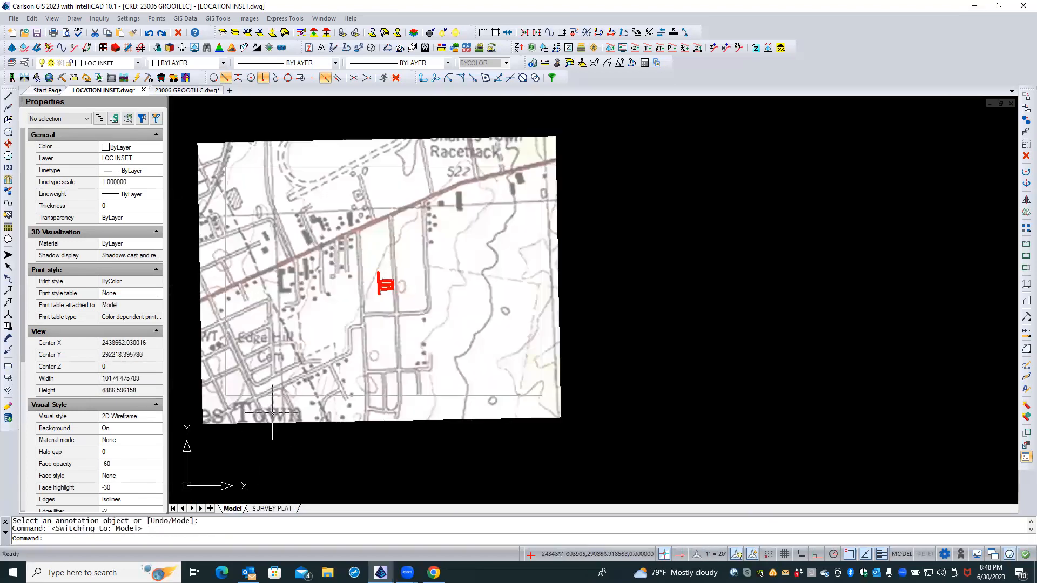
pyautogui.click(262, 421)
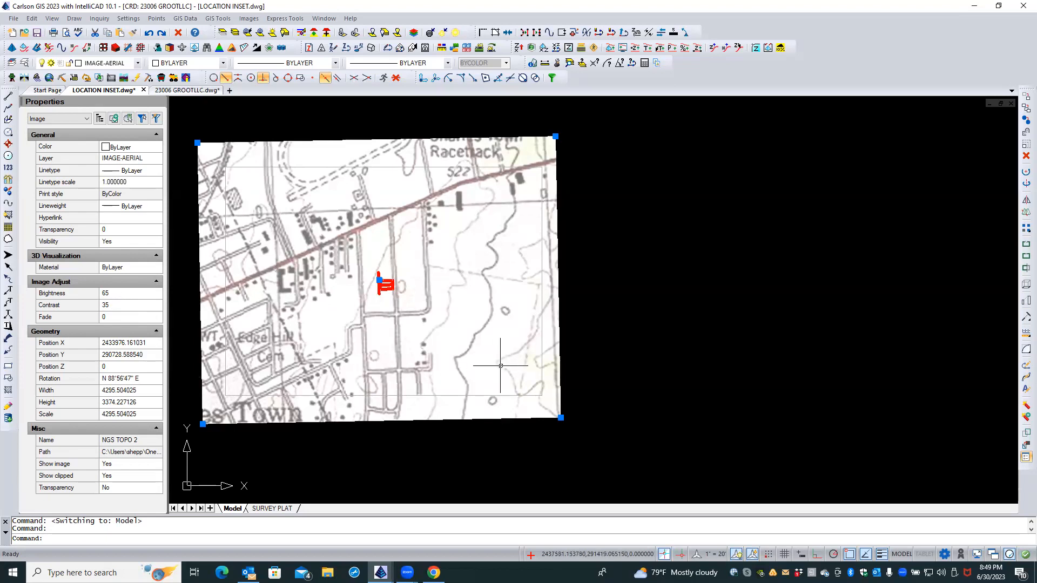
pyautogui.click(271, 508)
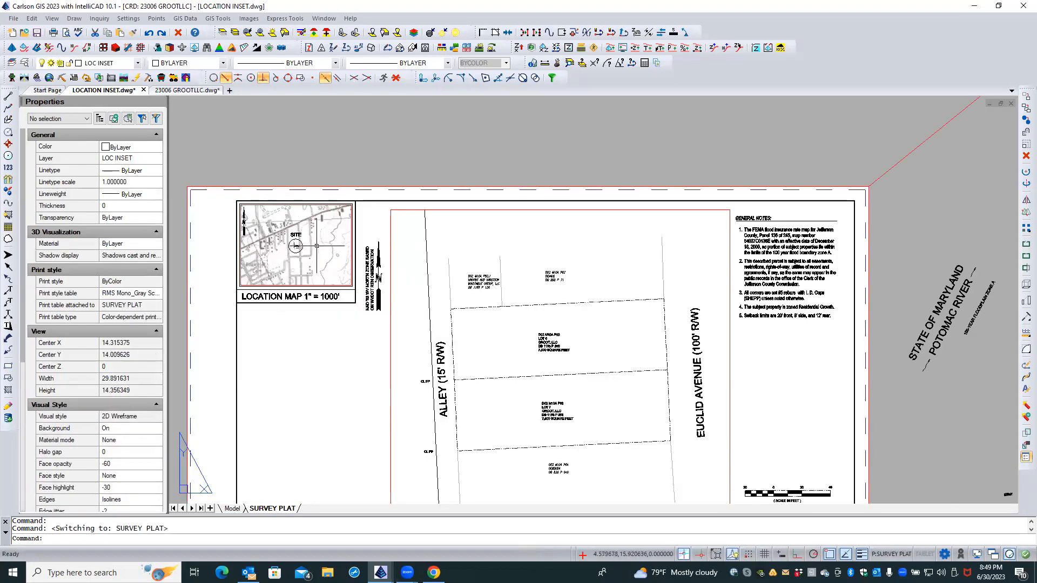
pyautogui.click(294, 335)
pyautogui.click(278, 338)
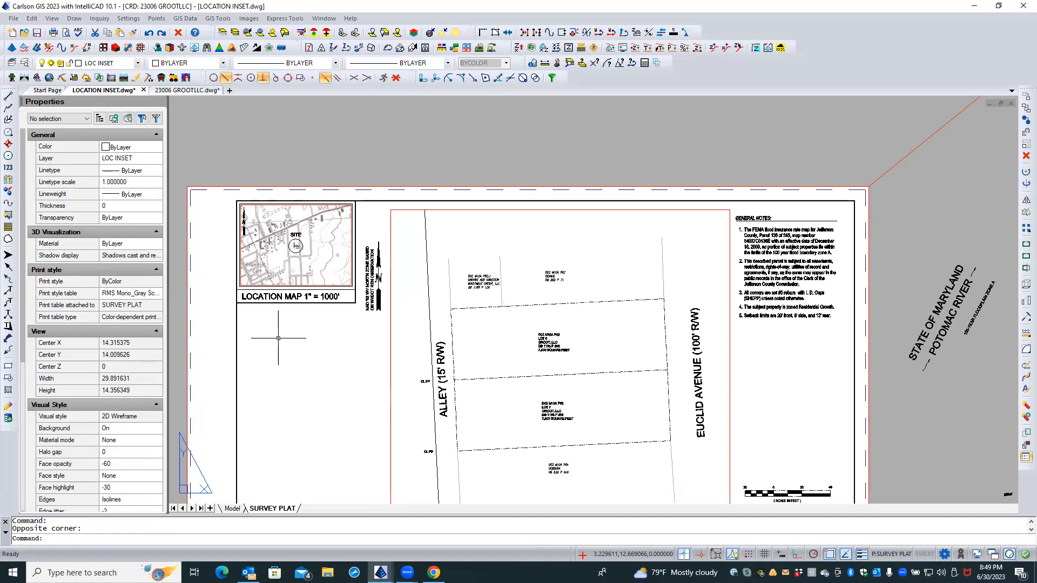
# Inspect the boundary polyline around Lot 6 through the main viewport, and return to paper space.
pyautogui.click(465, 330)
pyautogui.click(465, 331)
pyautogui.scroll(3, 470, 313)
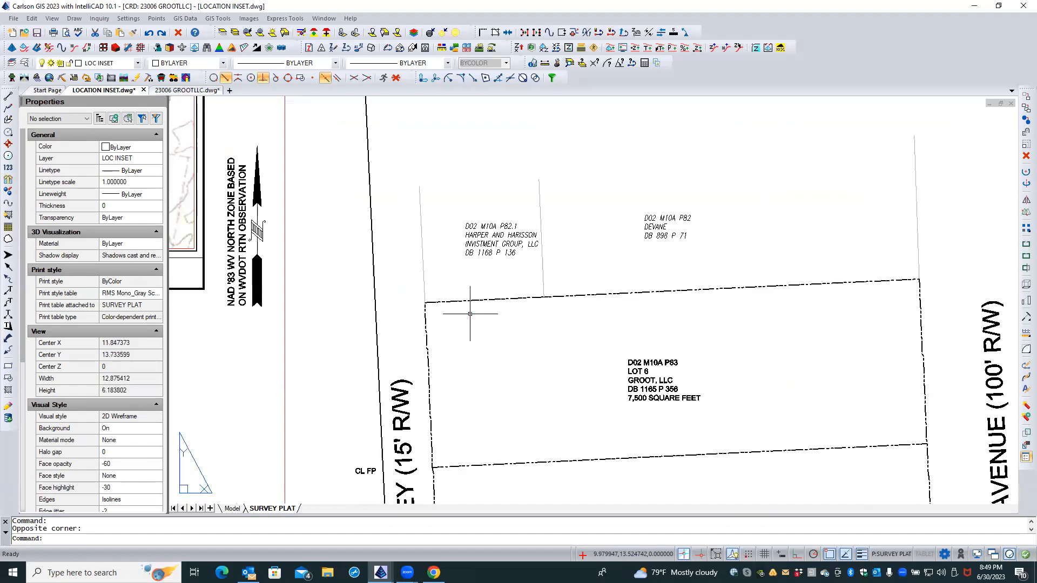
pyautogui.press('Escape')
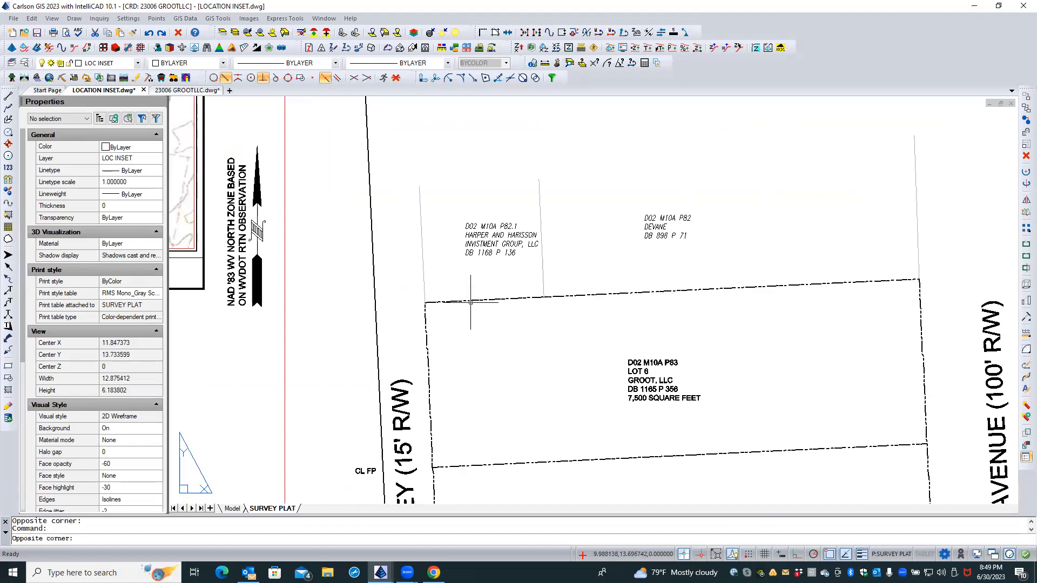
pyautogui.doubleClick(470, 311)
pyautogui.click(471, 301)
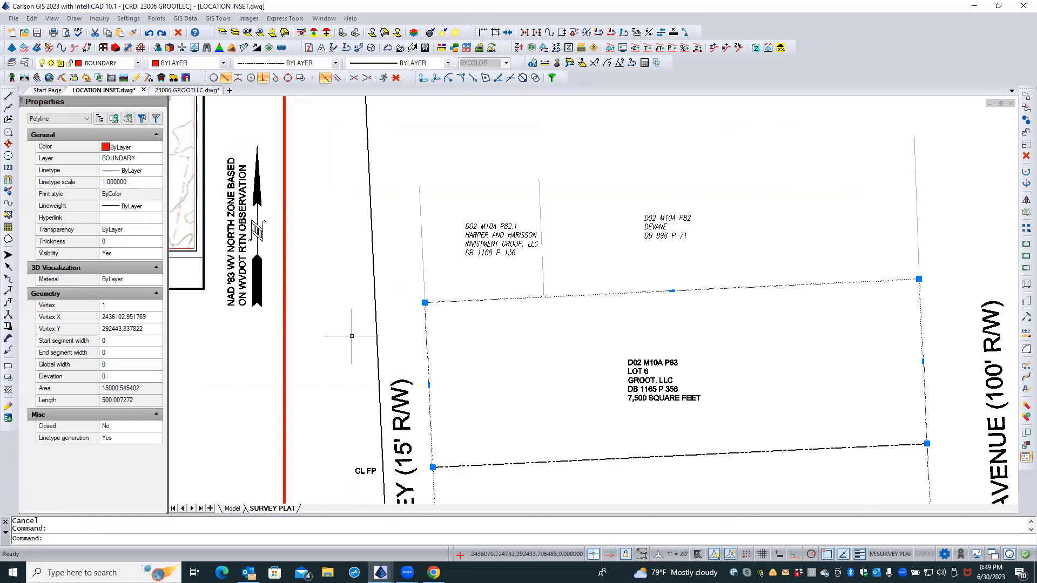
pyautogui.press('Escape')
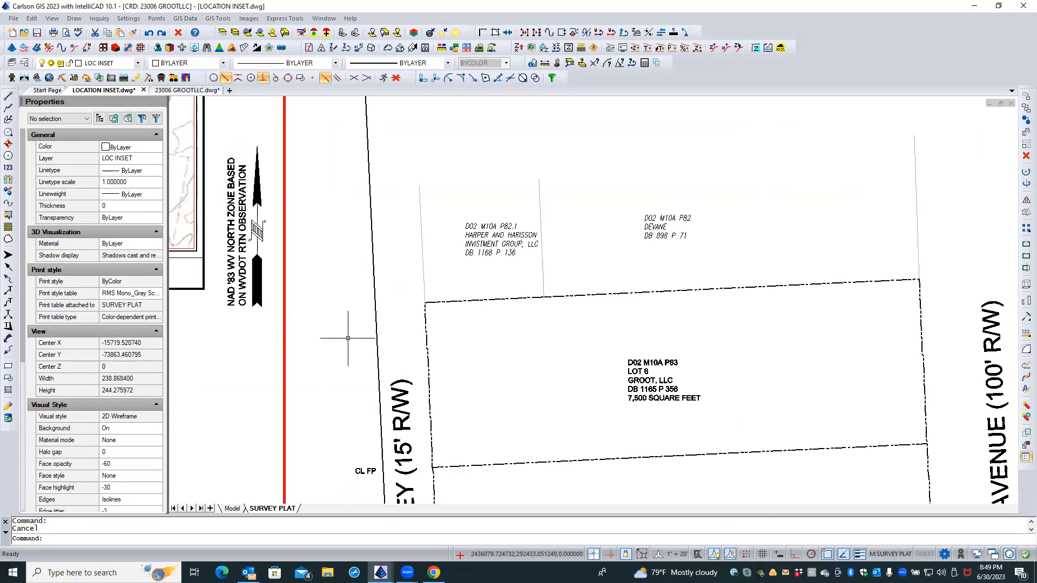
pyautogui.doubleClick(348, 338)
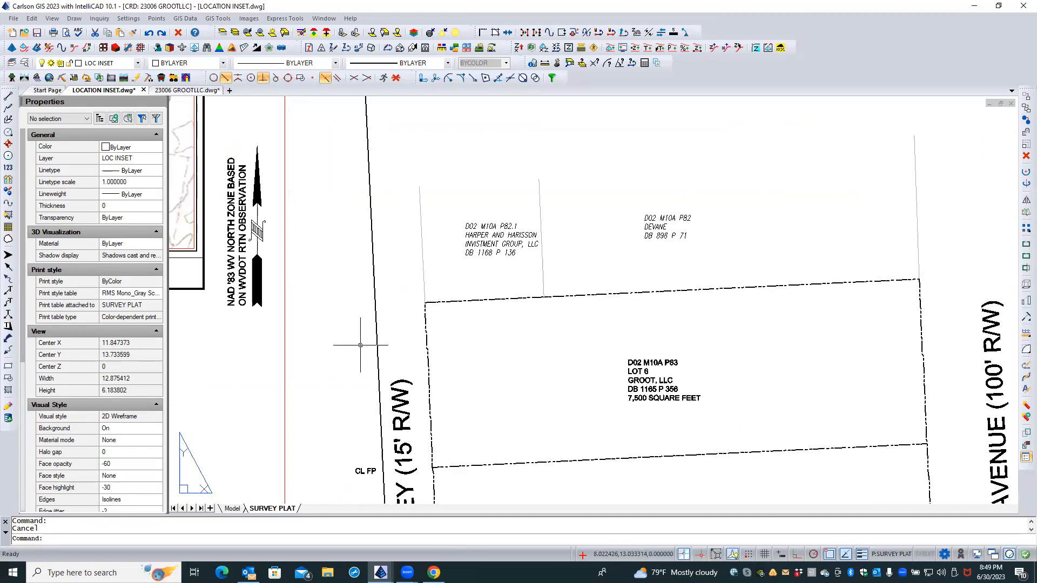
pyautogui.scroll(-1, 513, 270)
pyautogui.scroll(-2, 513, 270)
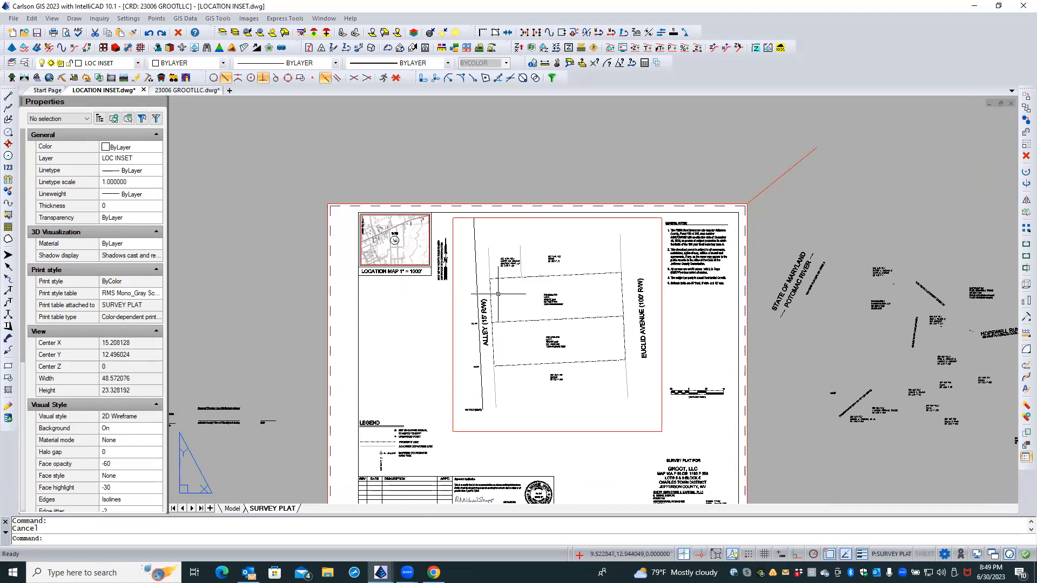
# Switch to the 23006 GROOTLLC drawing and examine how the boundary linetypes display around Lots 6 and 7.
pyautogui.click(200, 90)
pyautogui.press('capslock')
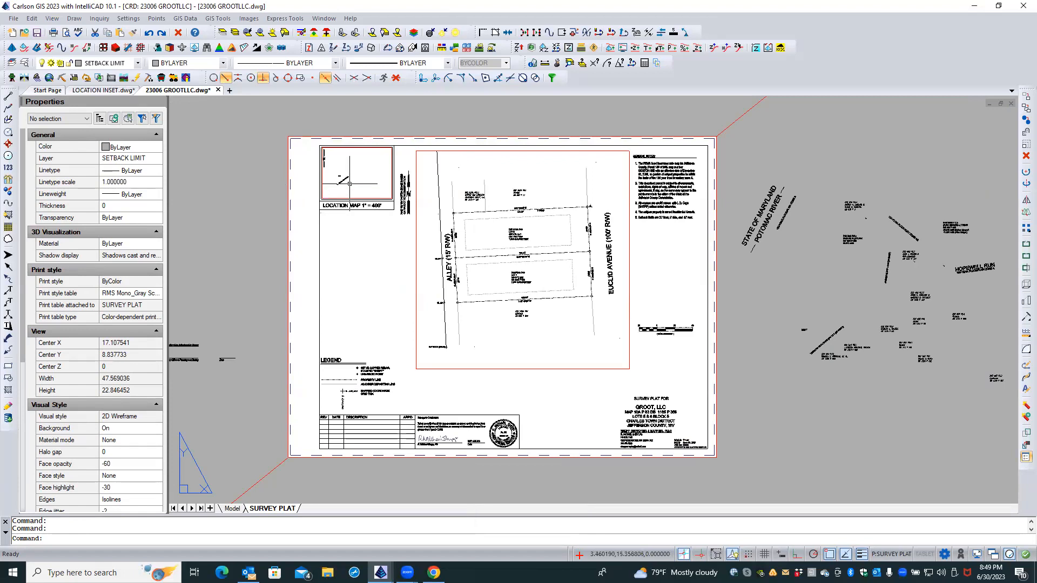
pyautogui.scroll(4, 350, 183)
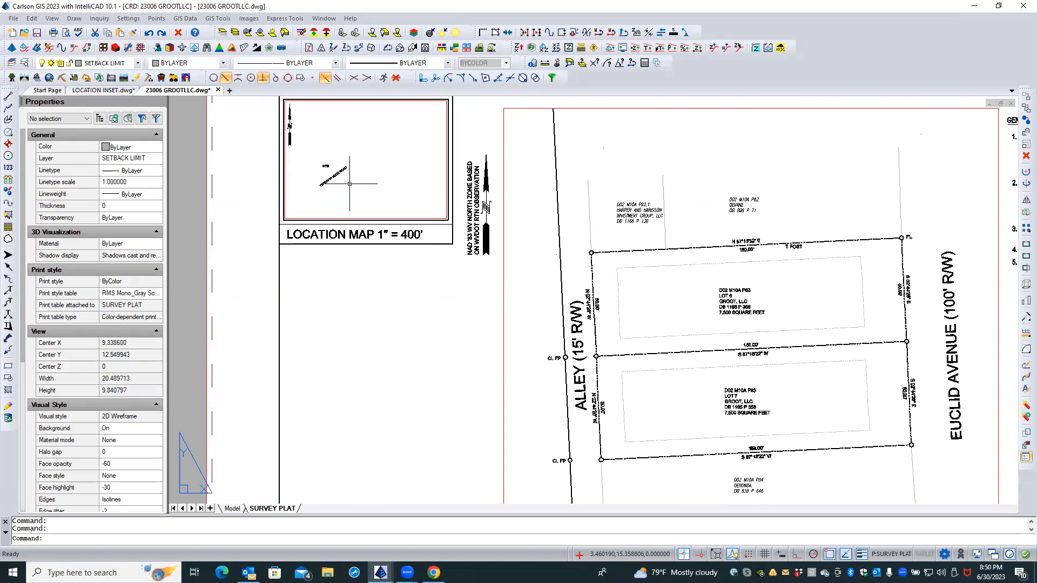
pyautogui.press('capslock')
pyautogui.click(469, 308)
pyautogui.click(481, 315)
pyautogui.scroll(3, 622, 252)
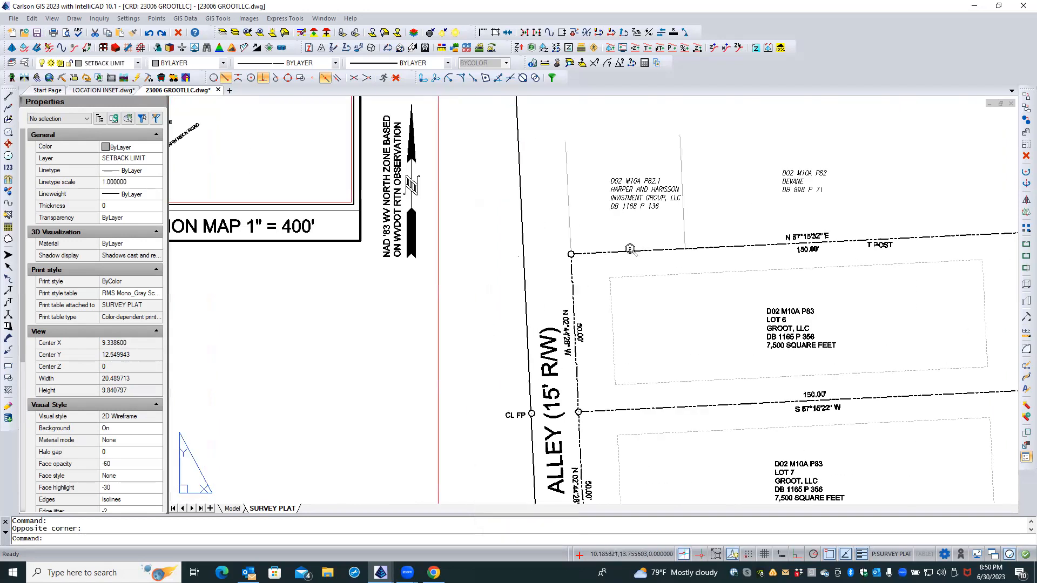
pyautogui.scroll(2, 613, 250)
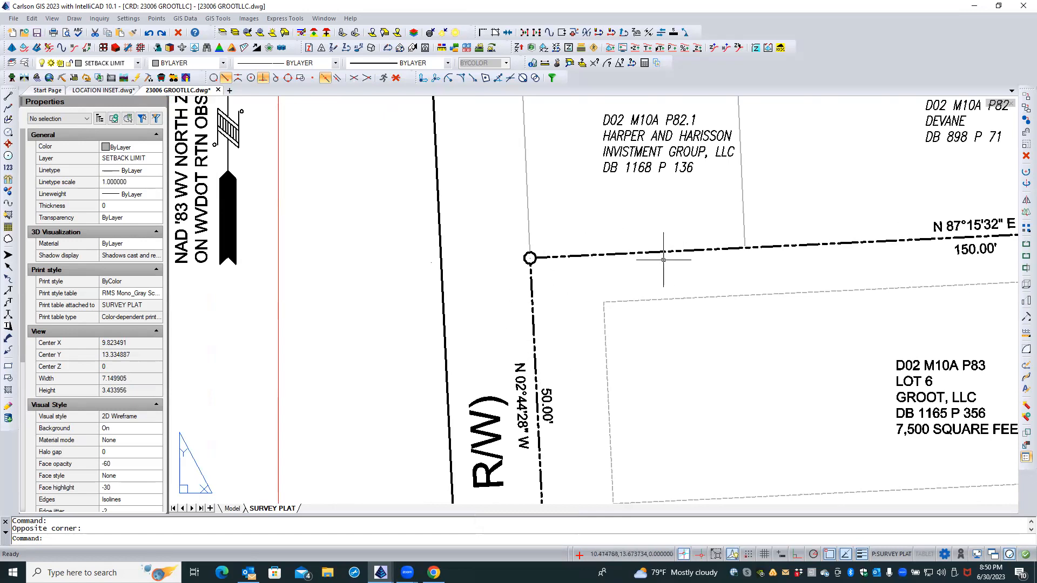
pyautogui.scroll(-4, 604, 236)
pyautogui.scroll(-1, 603, 236)
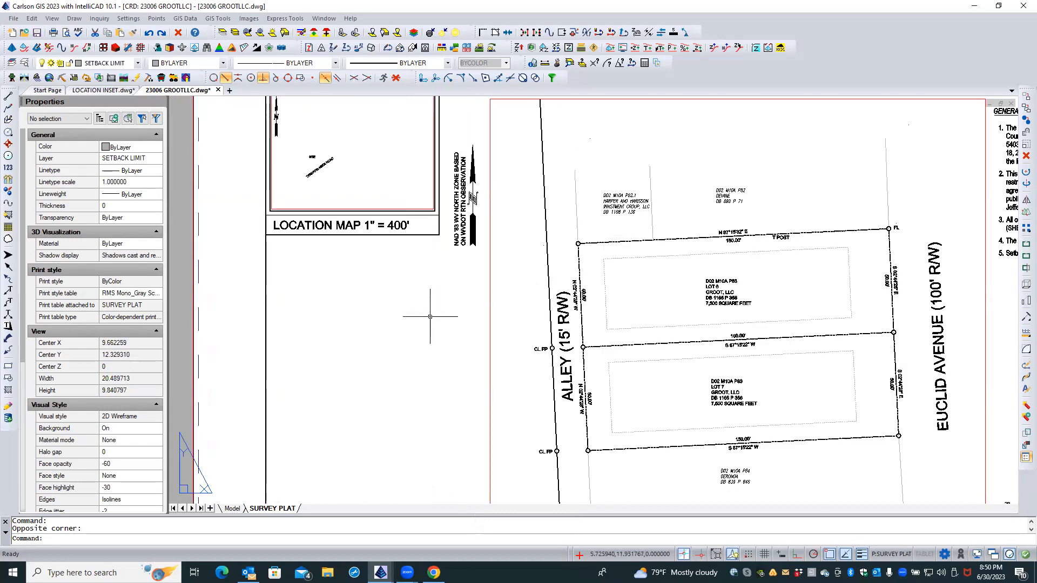
# Check the MSLTSCALE and PSLTSCALE settings, accepting the current value of each.
pyautogui.write('MSLTSCALE')
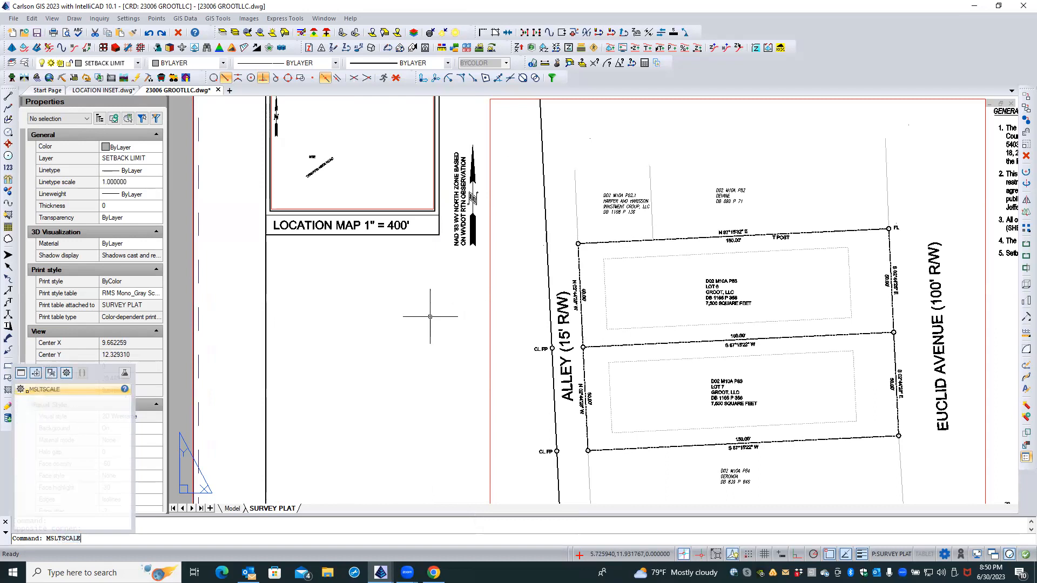
pyautogui.press('Return')
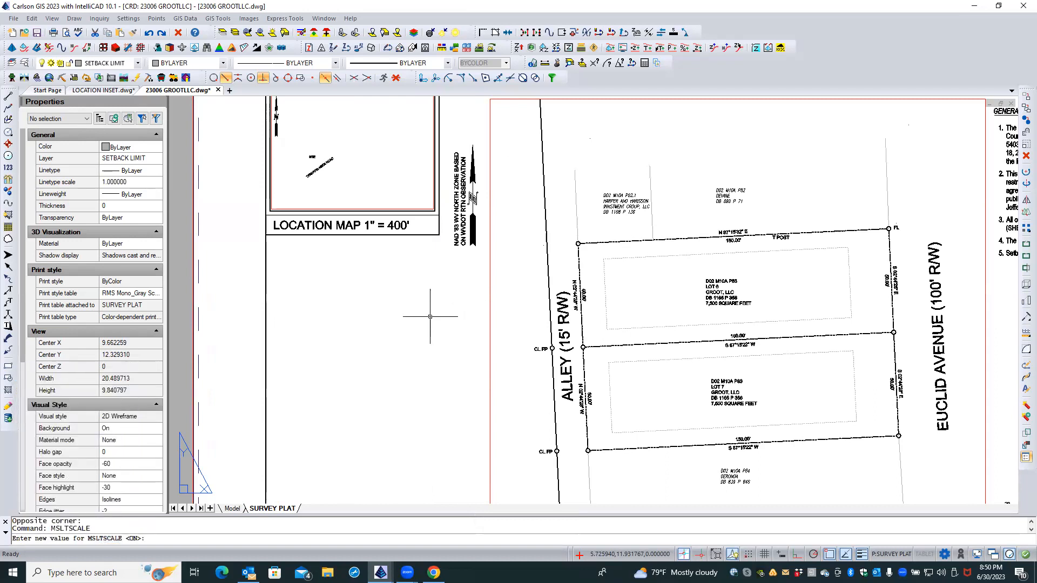
pyautogui.press('Return')
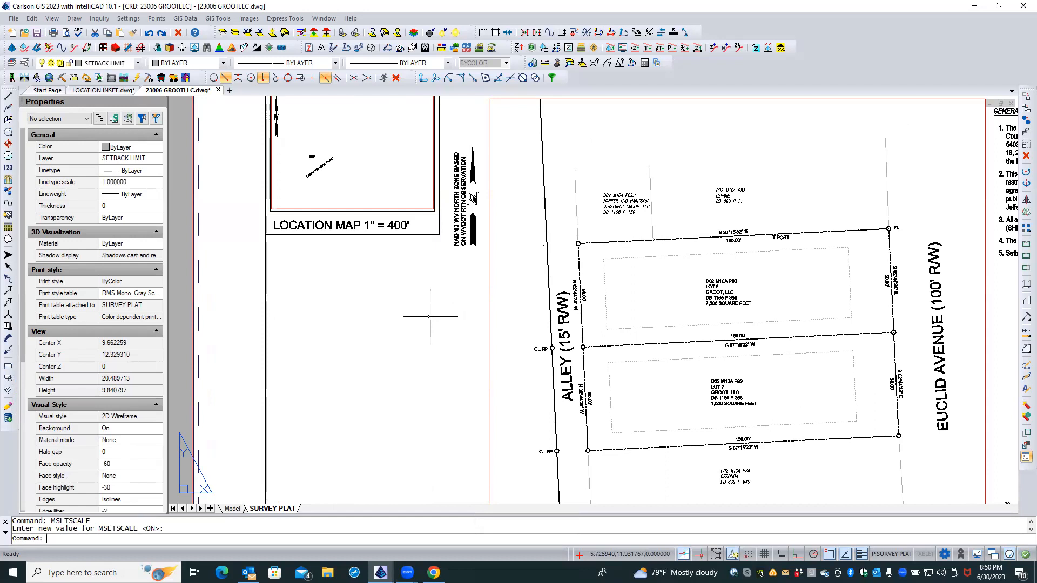
pyautogui.write('psltscale')
pyautogui.press('Return')
pyautogui.press('Return')
# Set the drawing's LTSCALE to 1.
pyautogui.write('ltscale')
pyautogui.press('Return')
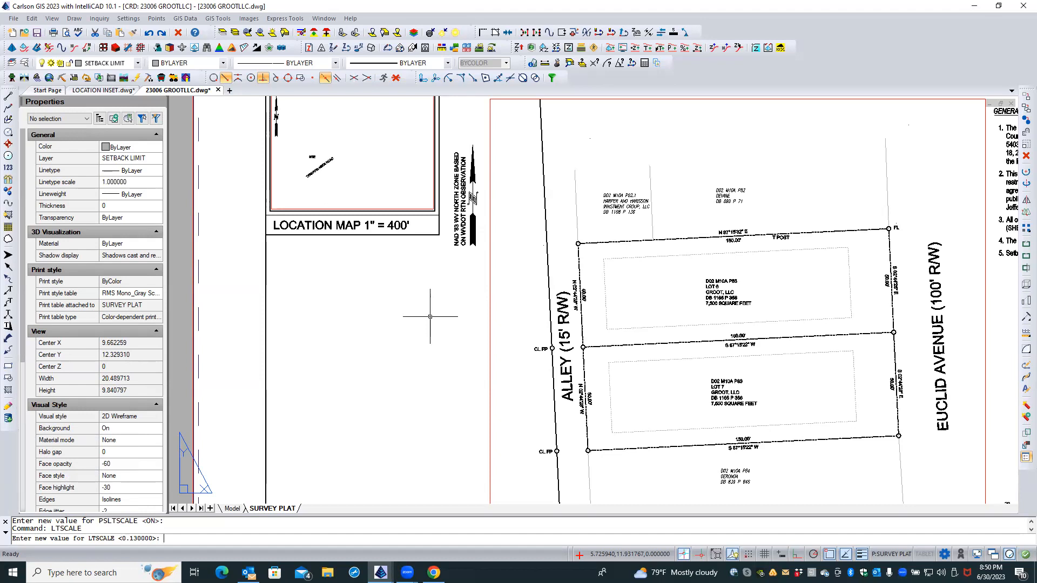
pyautogui.write('1')
pyautogui.press('Return')
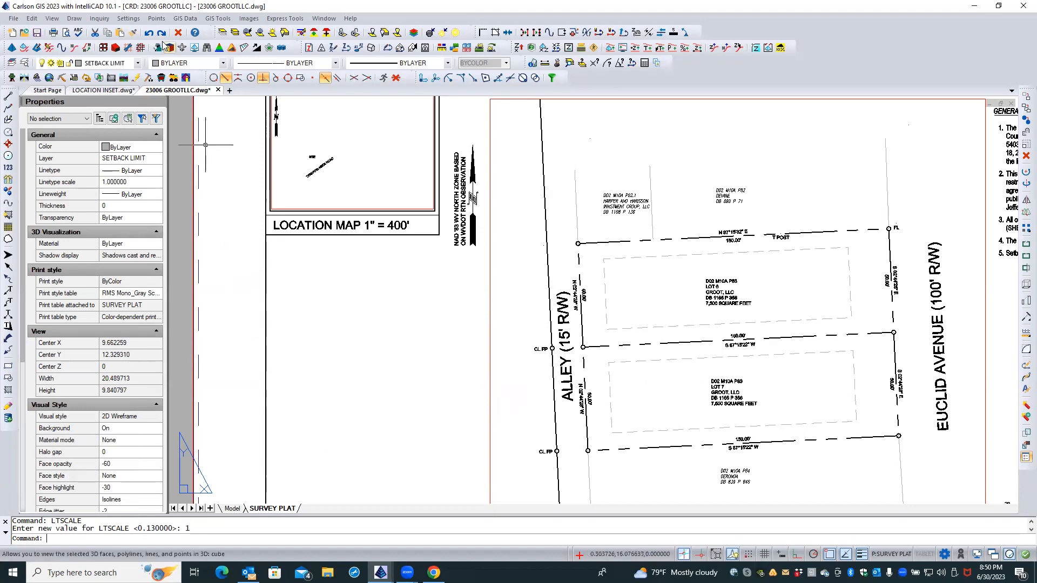
# In Drawing Setup, enter 1 for LTSCALE, try a horizontal scale of 50, return it to 20, and apply the settings.
pyautogui.click(128, 18)
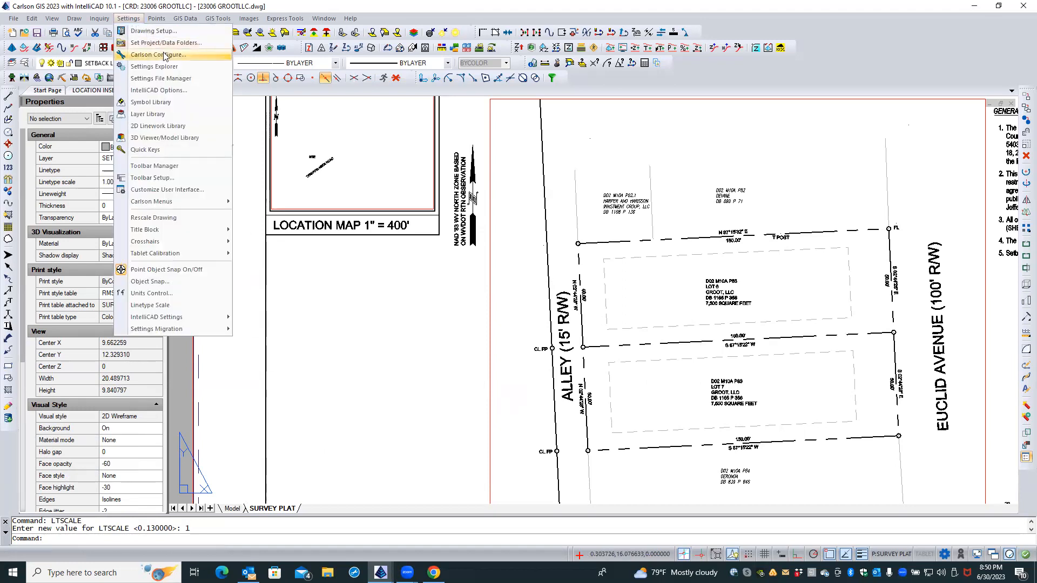
pyautogui.click(162, 31)
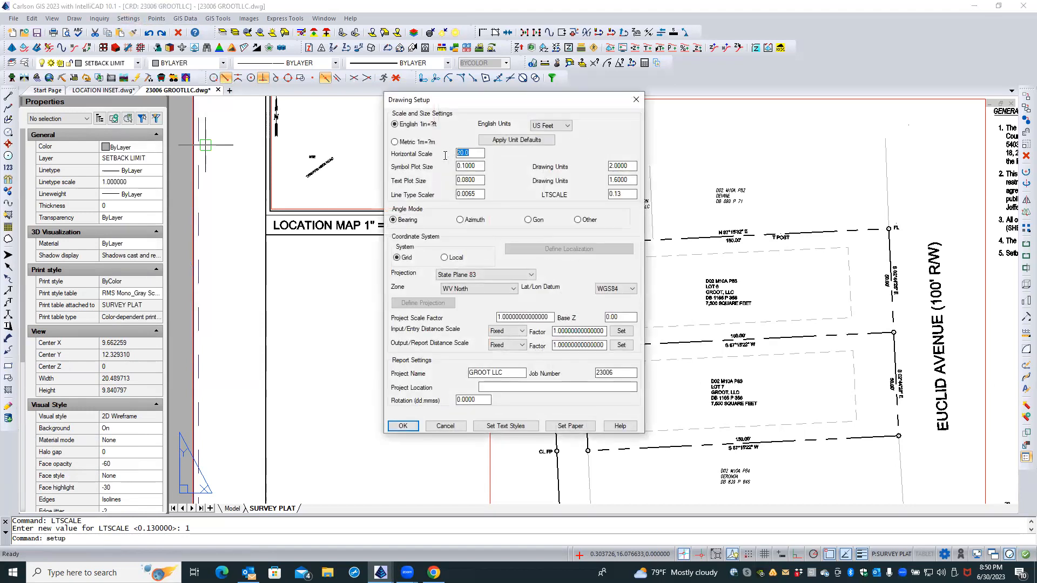
pyautogui.moveTo(621, 195); pyautogui.dragTo(580, 197)
pyautogui.write('1.')
pyautogui.doubleClick(471, 151)
pyautogui.write('50')
pyautogui.press('Tab')
pyautogui.doubleClick(463, 152)
pyautogui.write('20')
pyautogui.press('Tab')
pyautogui.click(621, 190)
pyautogui.click(414, 425)
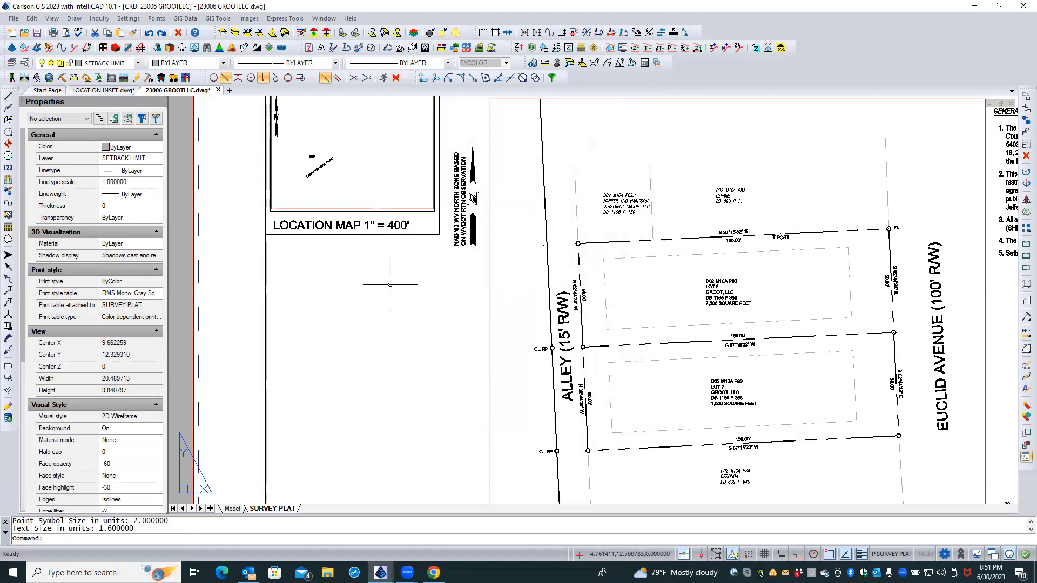
# In the LOCATION INSET drawing's model space, list all coordinate points in a List Points report and close the report.
pyautogui.click(108, 91)
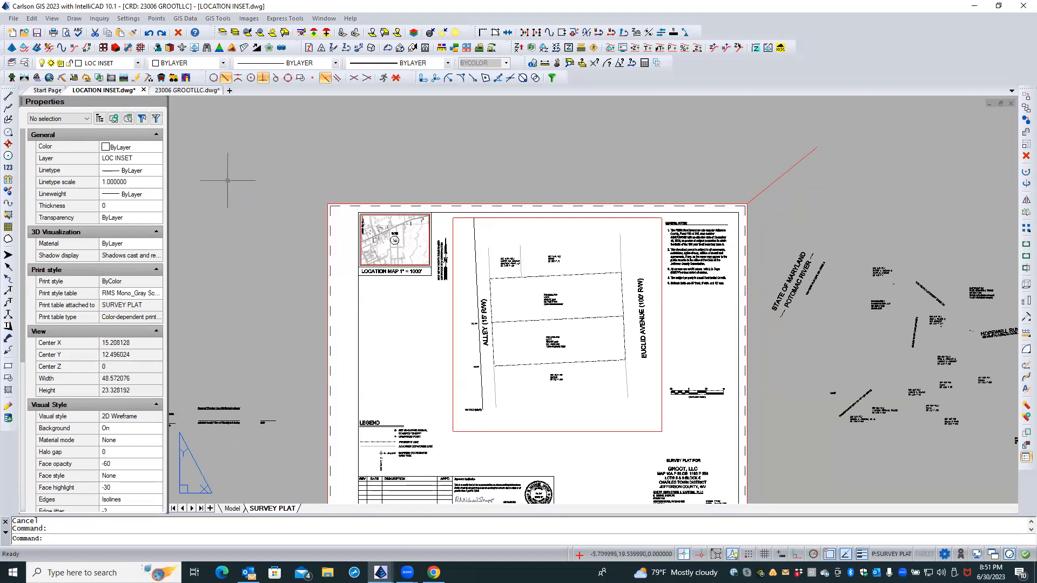
pyautogui.click(231, 509)
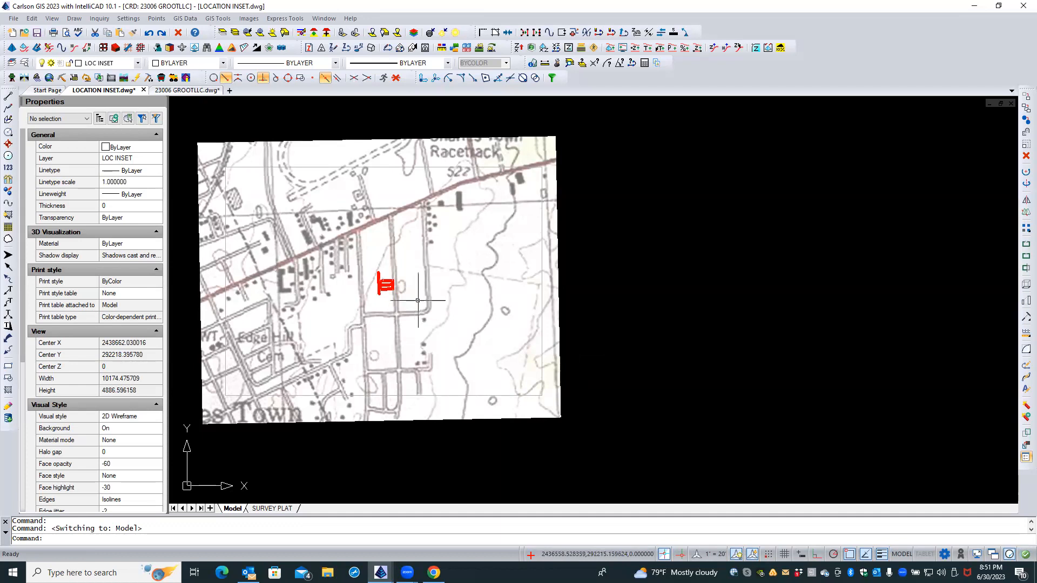
pyautogui.scroll(-2, 414, 281)
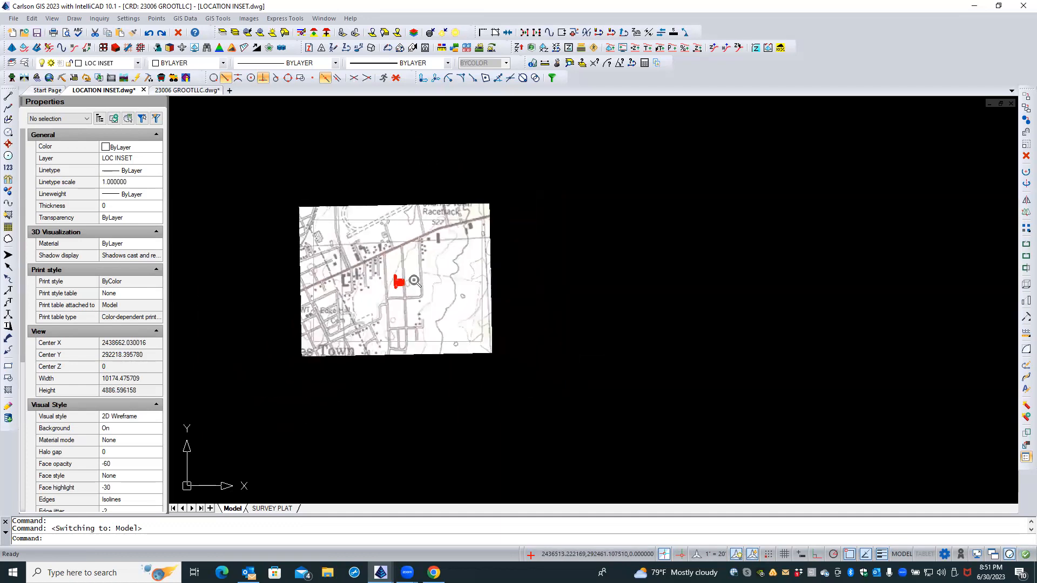
pyautogui.middleClick(358, 195)
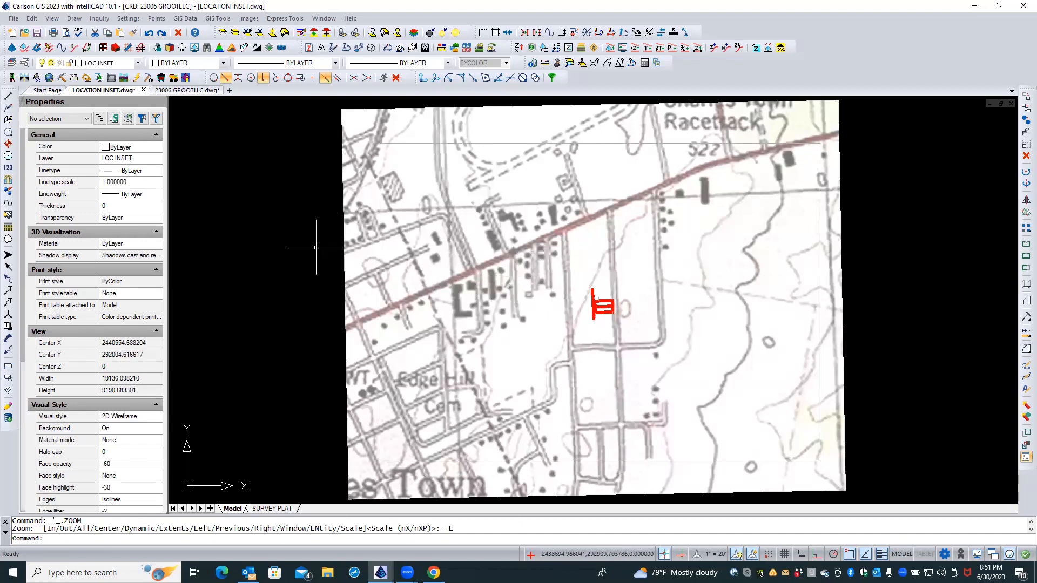
pyautogui.click(156, 18)
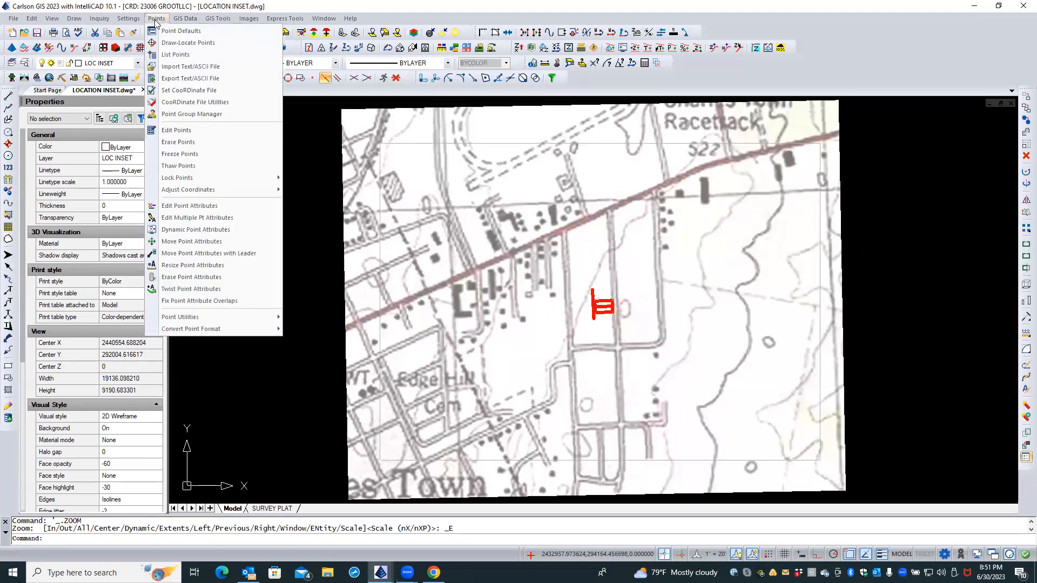
pyautogui.click(202, 57)
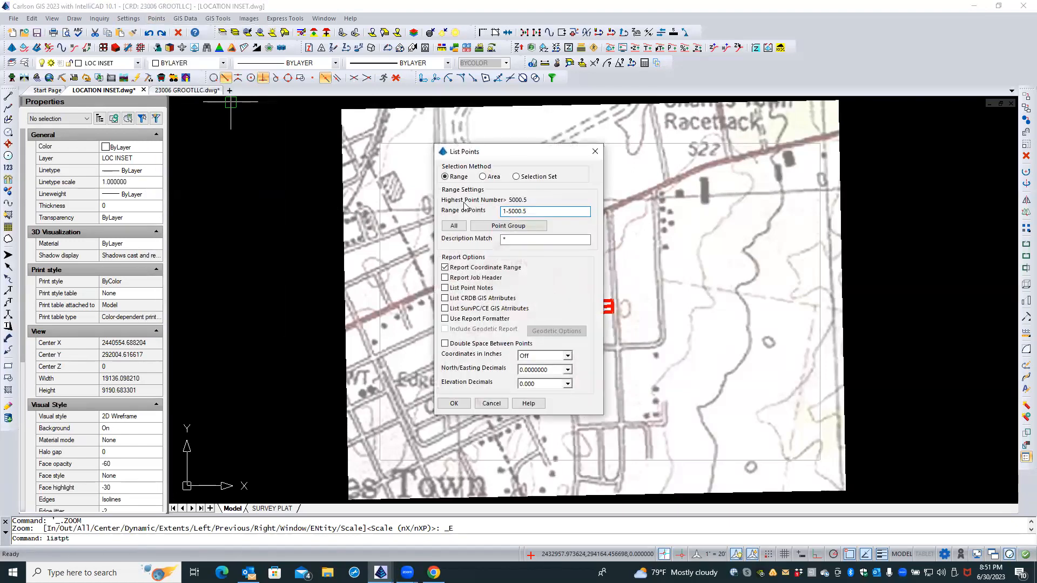
pyautogui.click(455, 226)
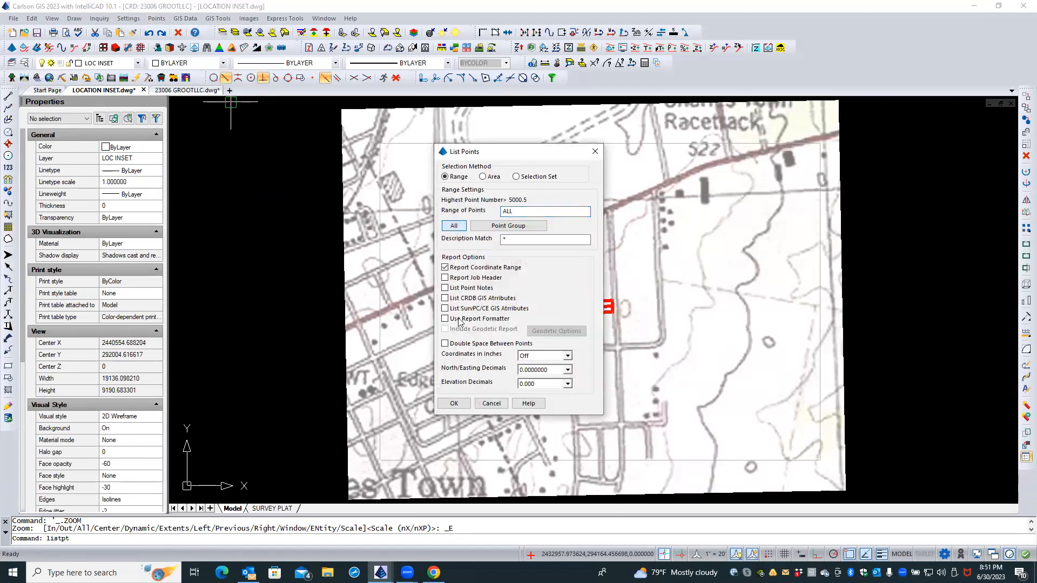
pyautogui.click(454, 404)
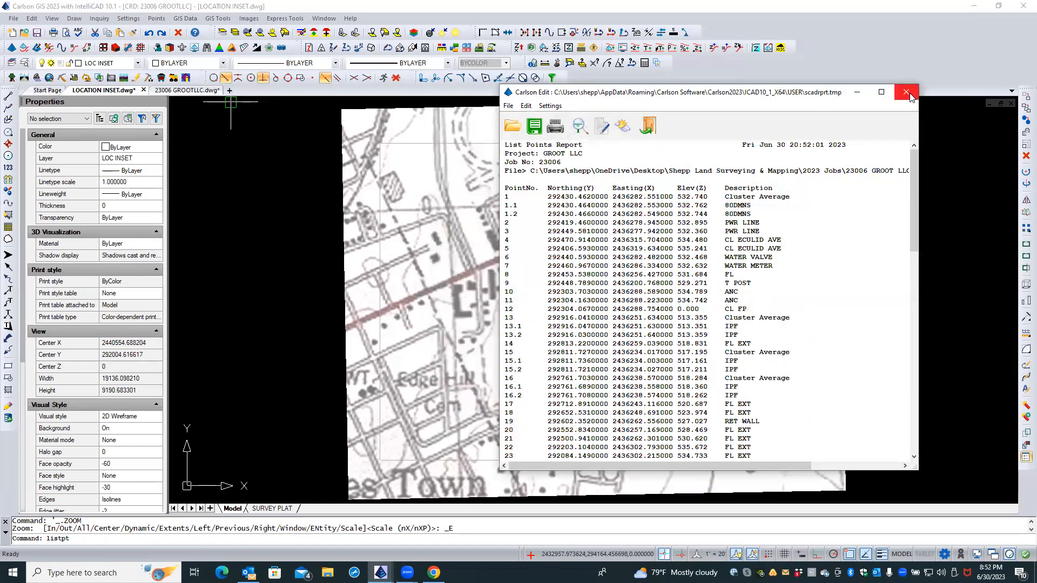
pyautogui.click(648, 126)
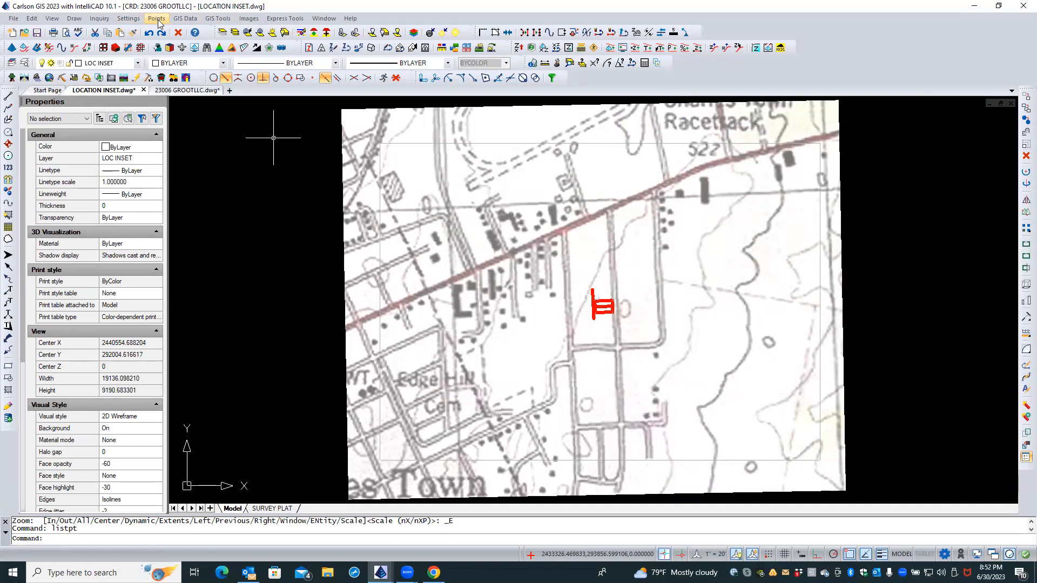
pyautogui.click(100, 19)
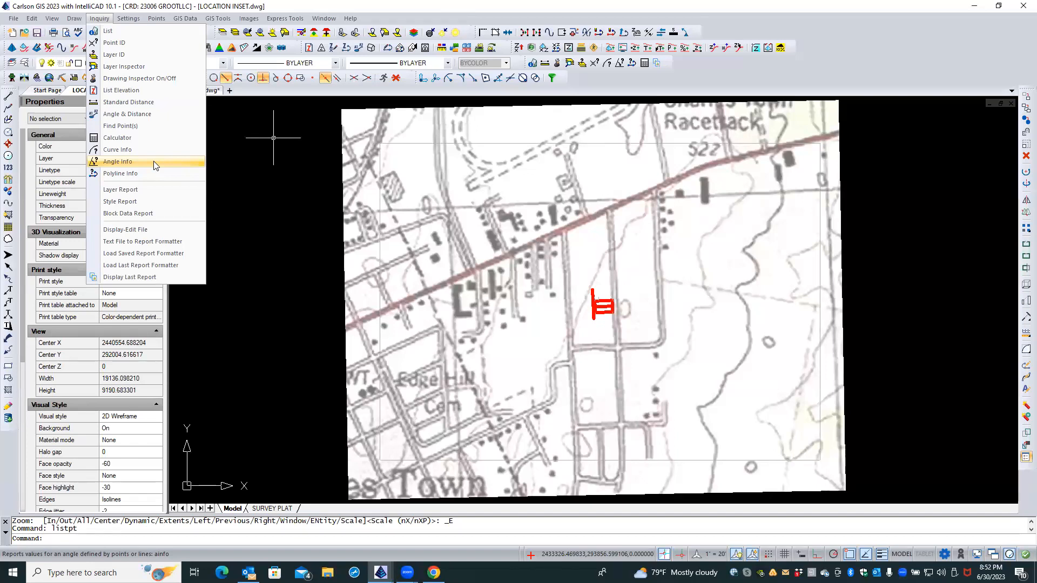
# Turn on and thaw all layers, then delete the red IMAGE CLIP boundary polyline around the lots.
pyautogui.click(288, 170)
pyautogui.click(257, 182)
pyautogui.click(262, 77)
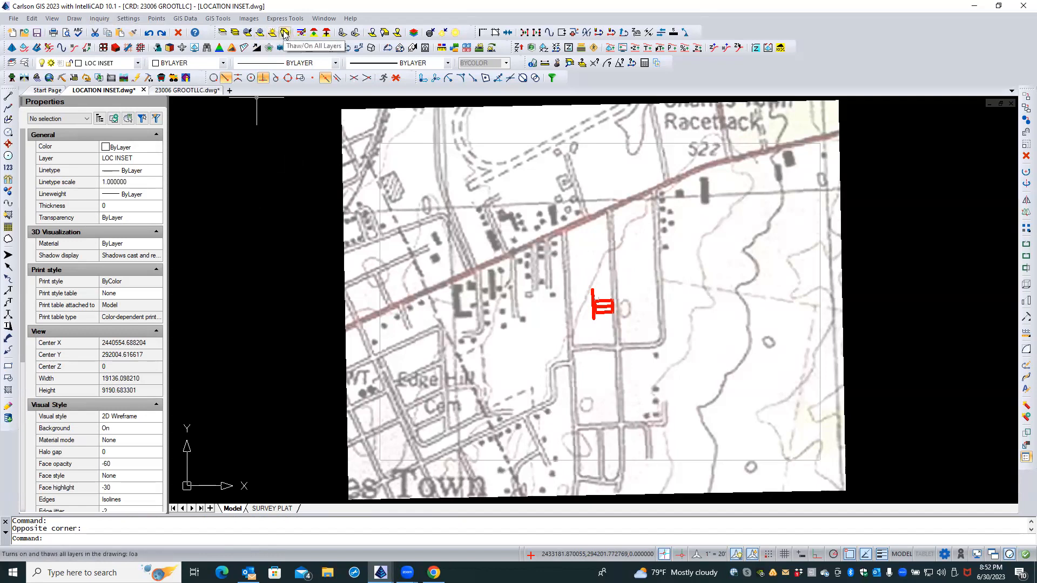
pyautogui.click(273, 32)
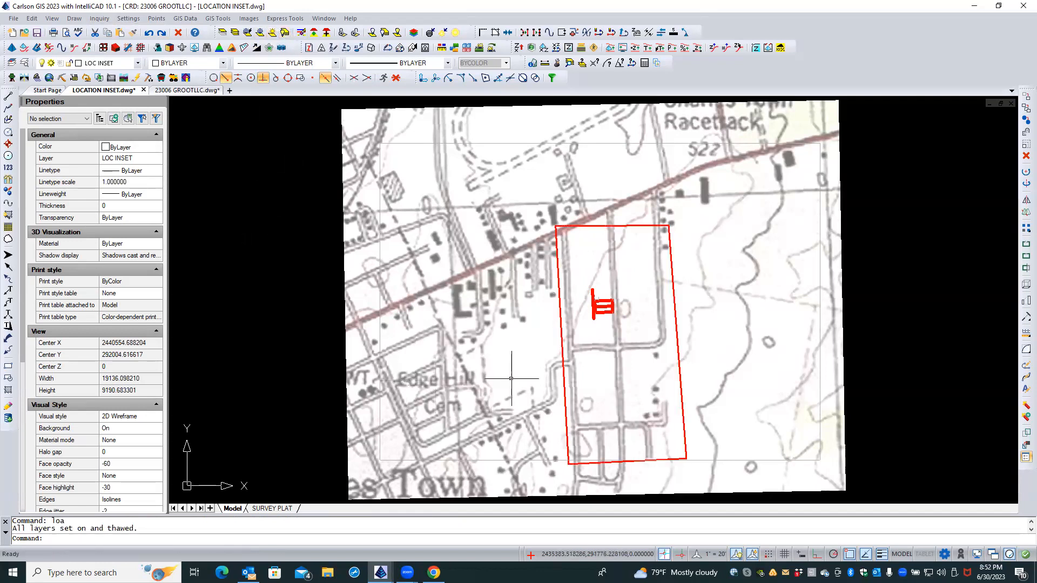
pyautogui.click(561, 328)
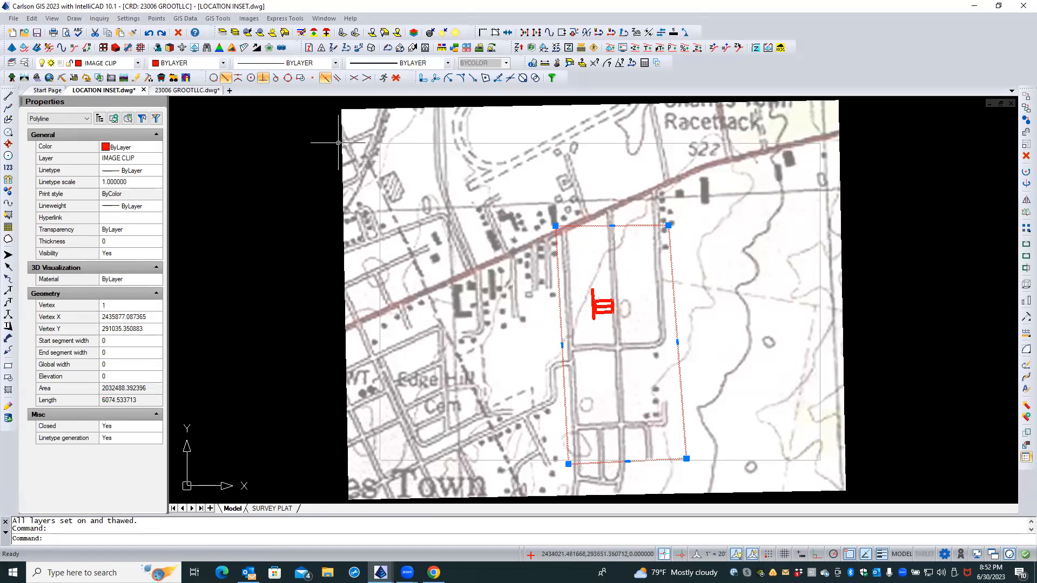
pyautogui.click(178, 33)
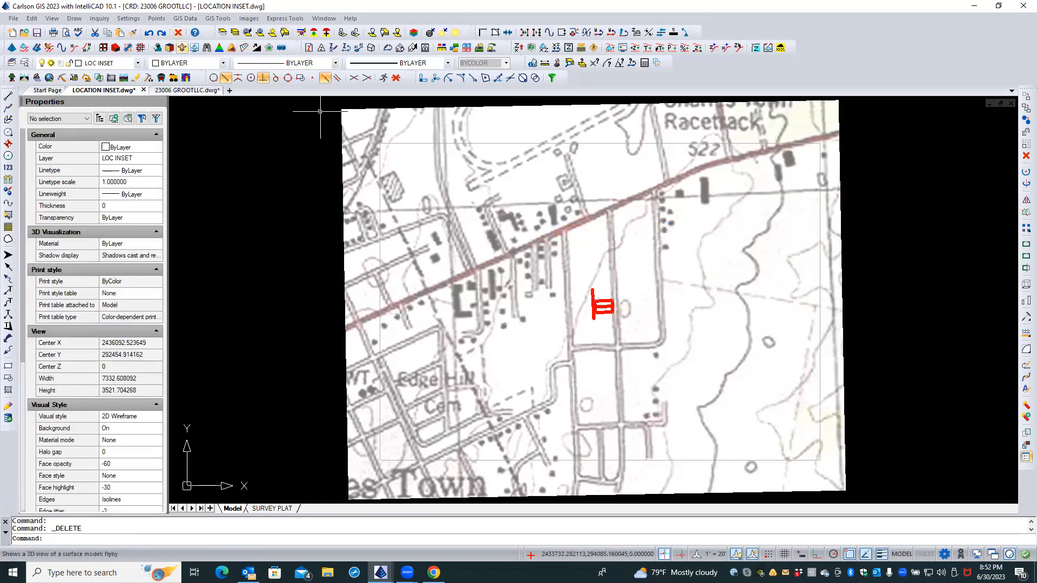
# Check the properties of the large rectangle framing the topo map, then clear the selection.
pyautogui.click(498, 460)
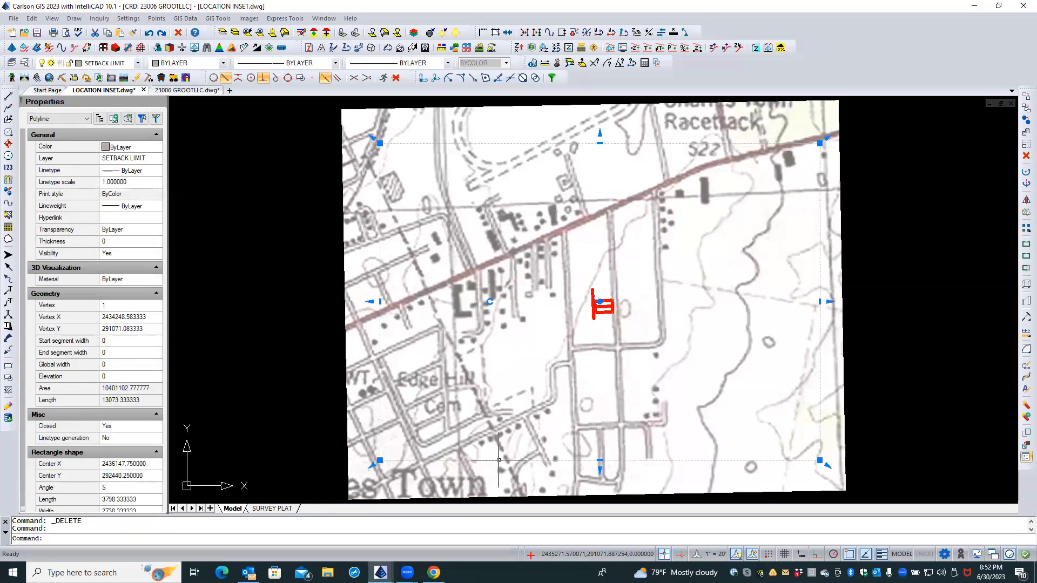
pyautogui.press('Escape')
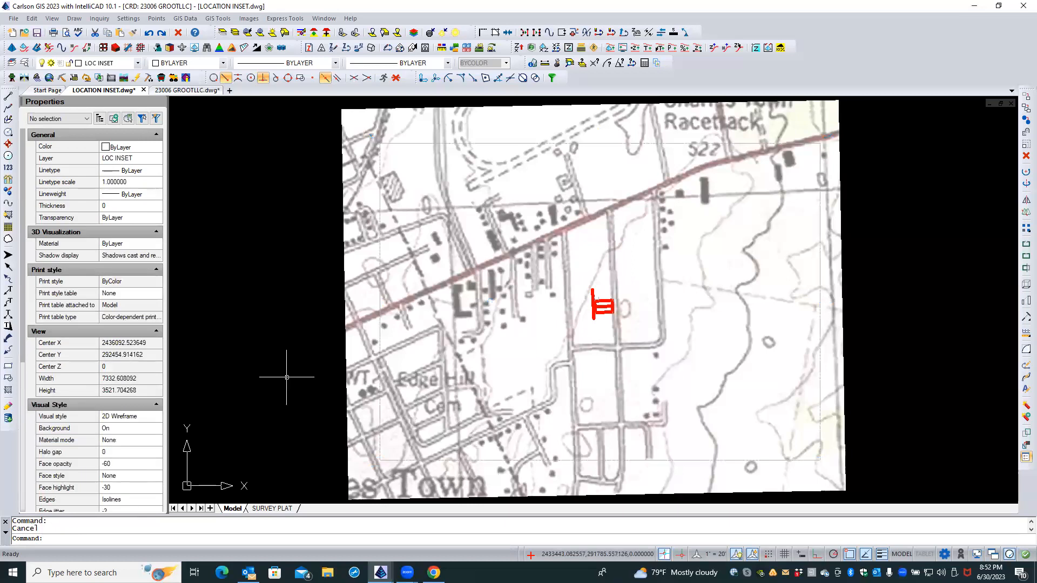
pyautogui.scroll(-1, 275, 253)
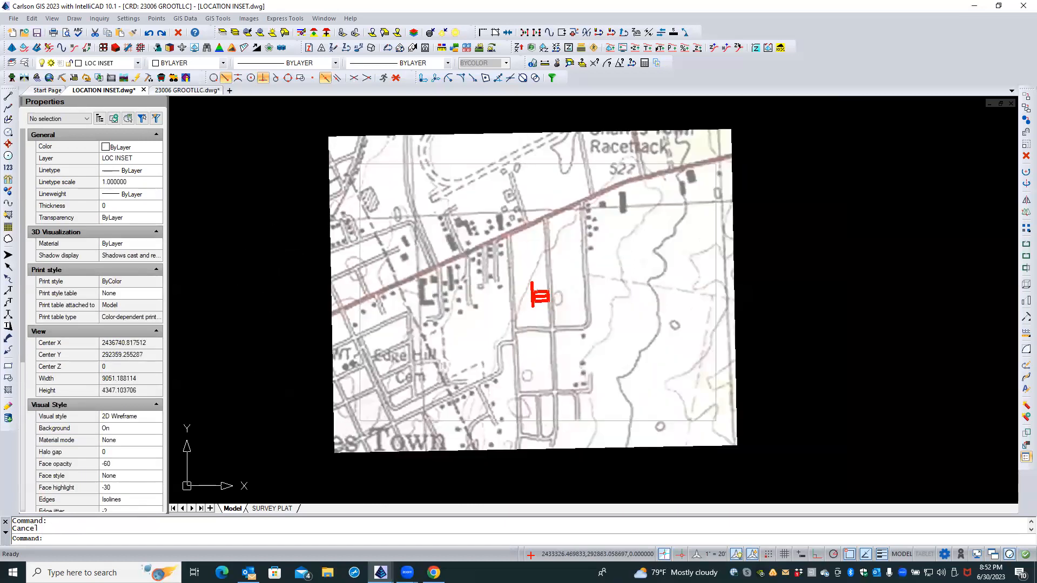
pyautogui.scroll(-1, 272, 251)
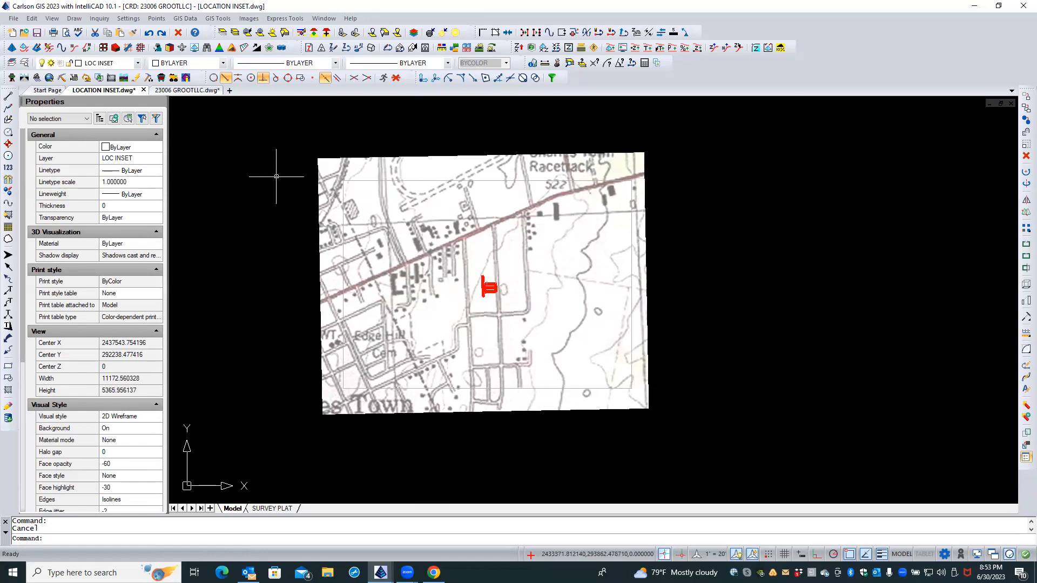
# Find points by number over the range 1-10000, then cancel the listing.
pyautogui.click(156, 18)
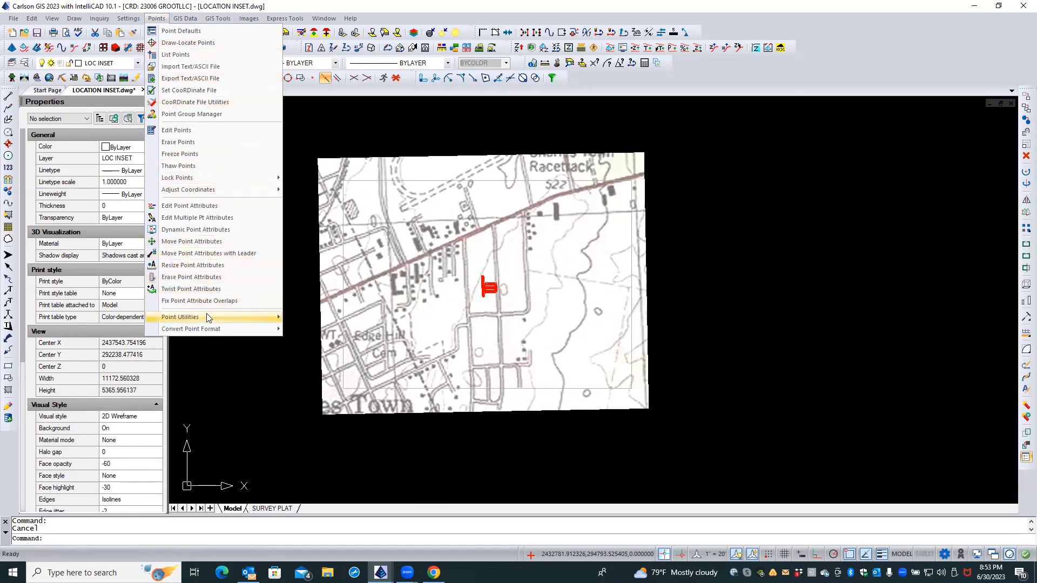
pyautogui.moveTo(99, 19)
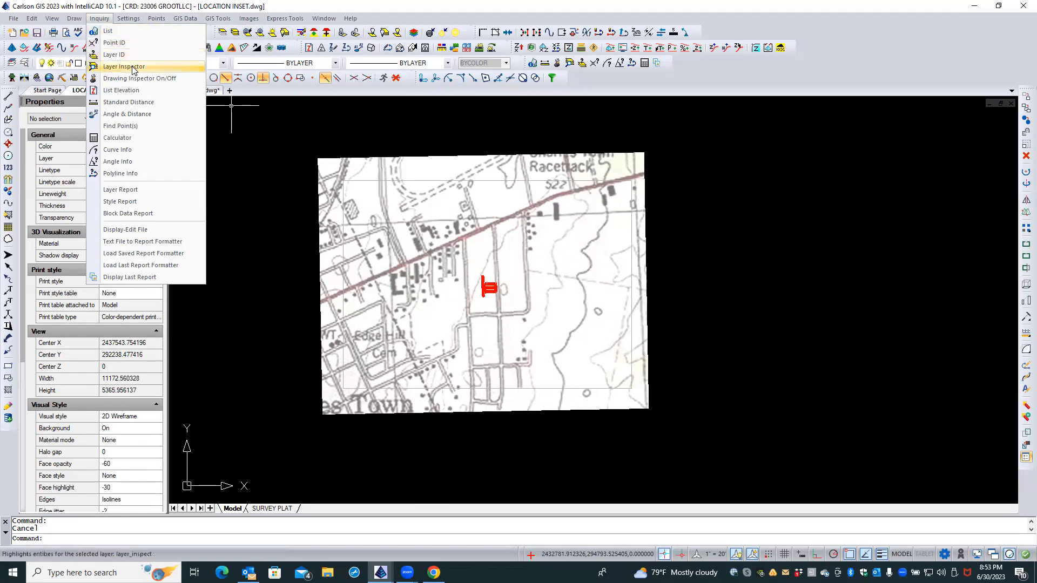
pyautogui.click(135, 126)
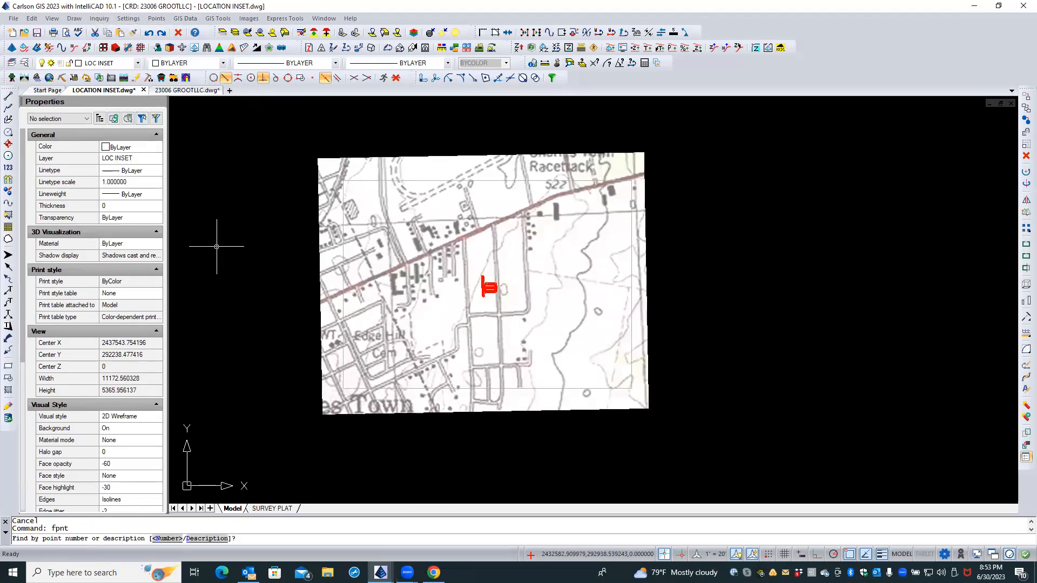
pyautogui.write('n')
pyautogui.press('Return')
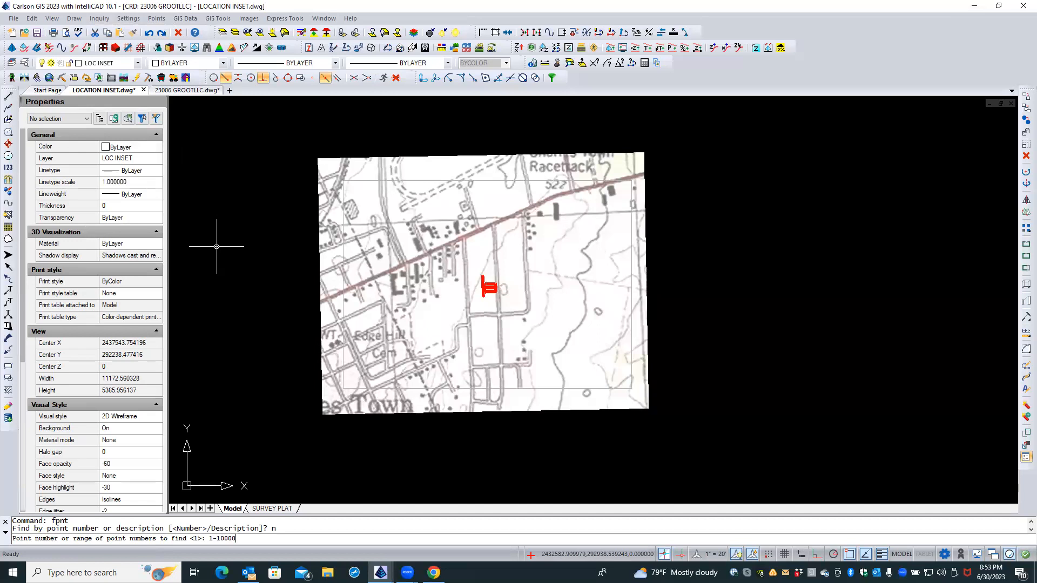
pyautogui.press('Return')
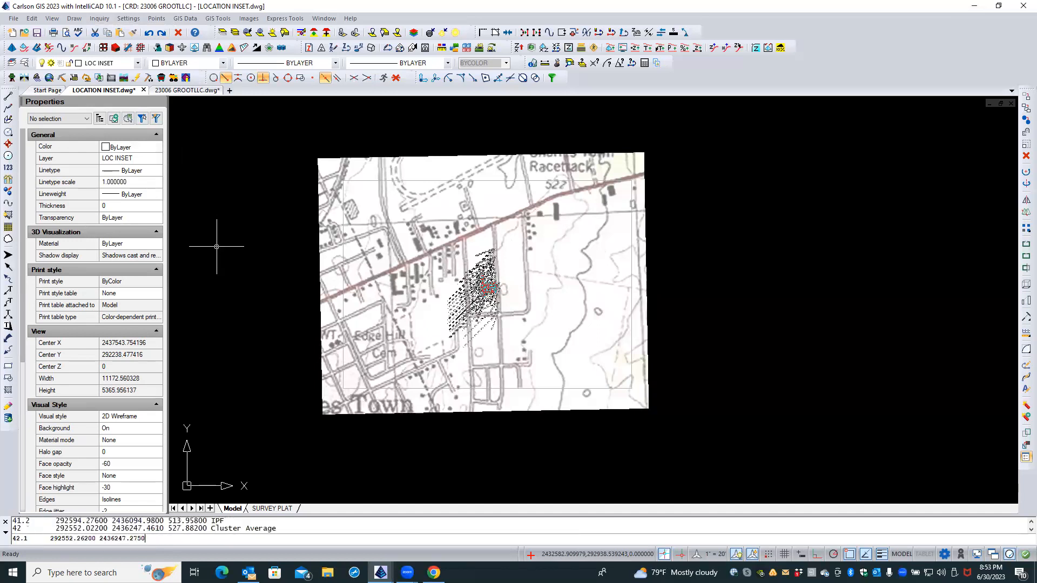
pyautogui.press('Escape')
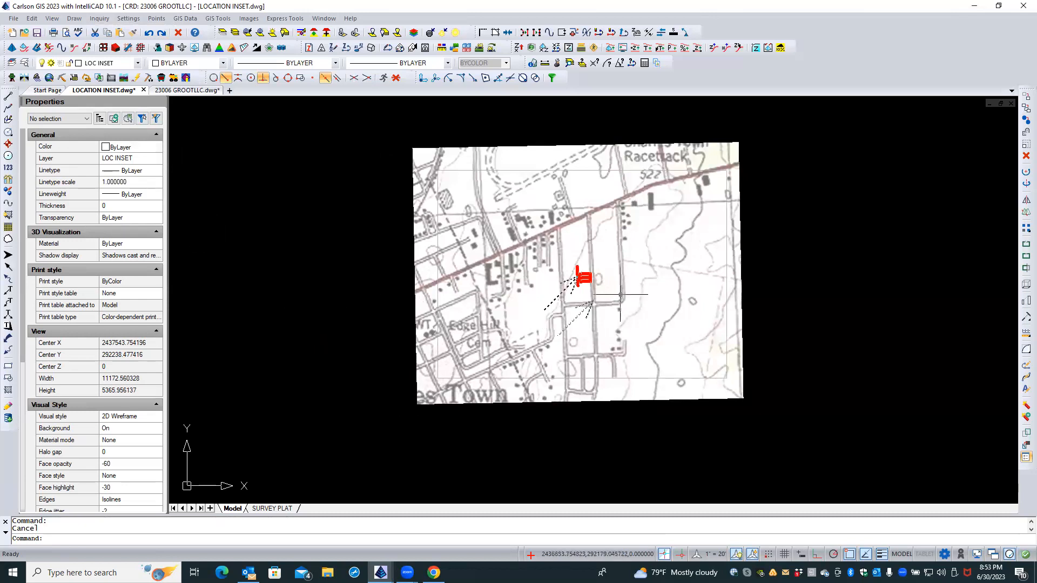
# Window-select the lot and alley polylines on the topo map to review their properties, then clear the selection.
pyautogui.scroll(5, 620, 295)
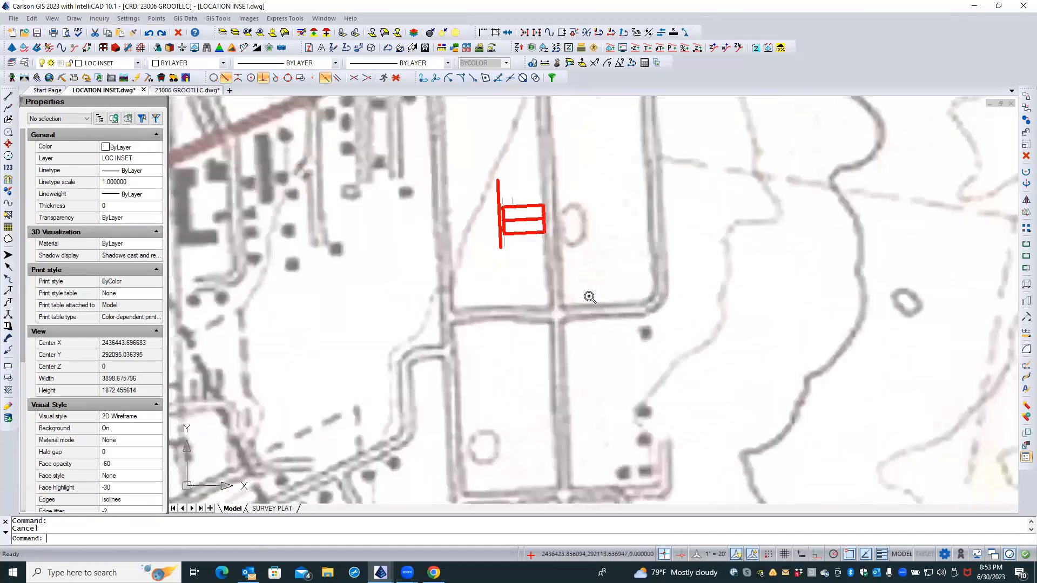
pyautogui.scroll(3, 590, 297)
pyautogui.scroll(-4, 432, 289)
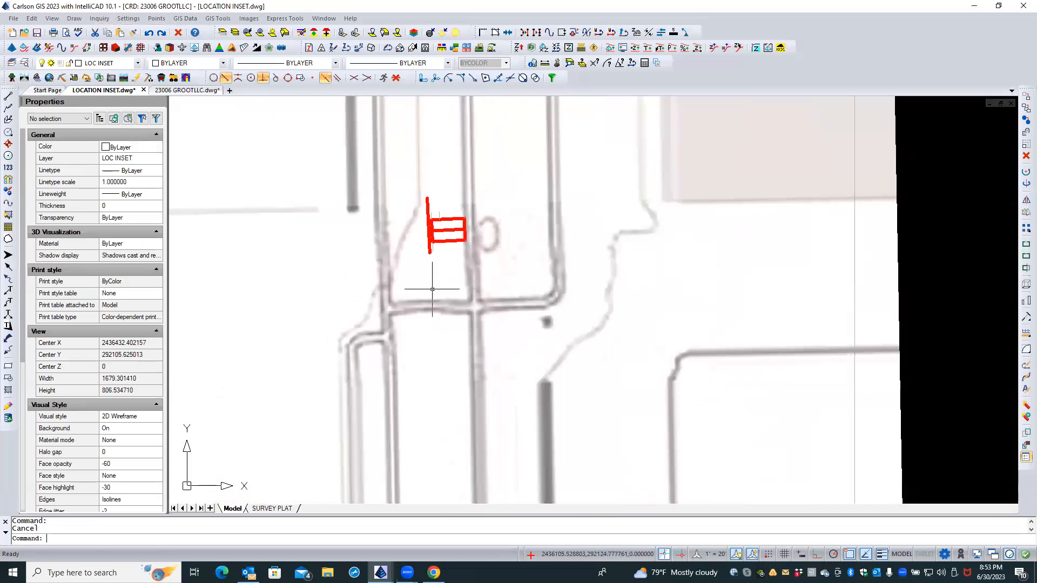
pyautogui.scroll(-4, 432, 290)
pyautogui.scroll(-3, 461, 270)
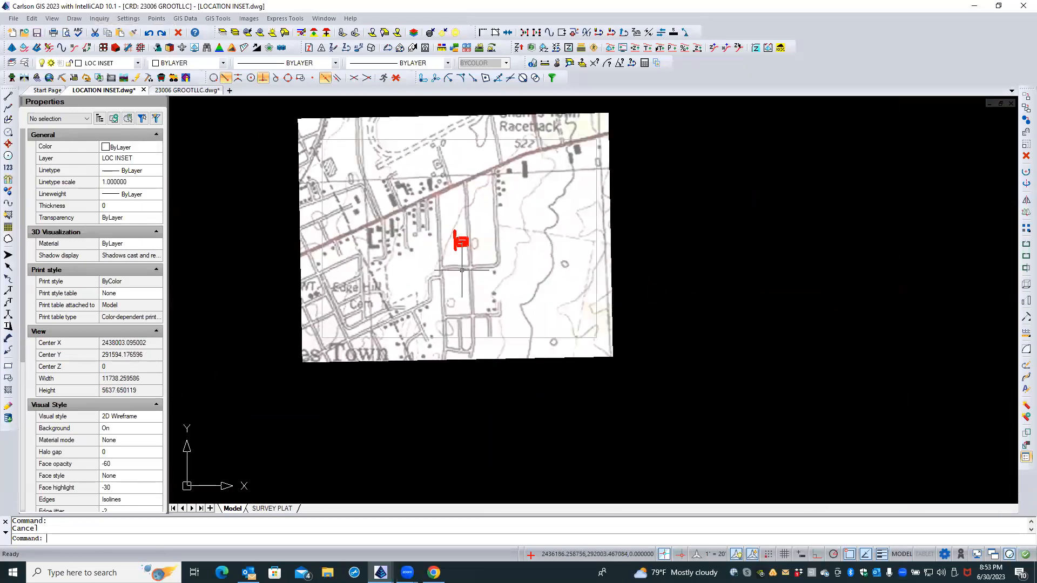
pyautogui.scroll(1, 460, 232)
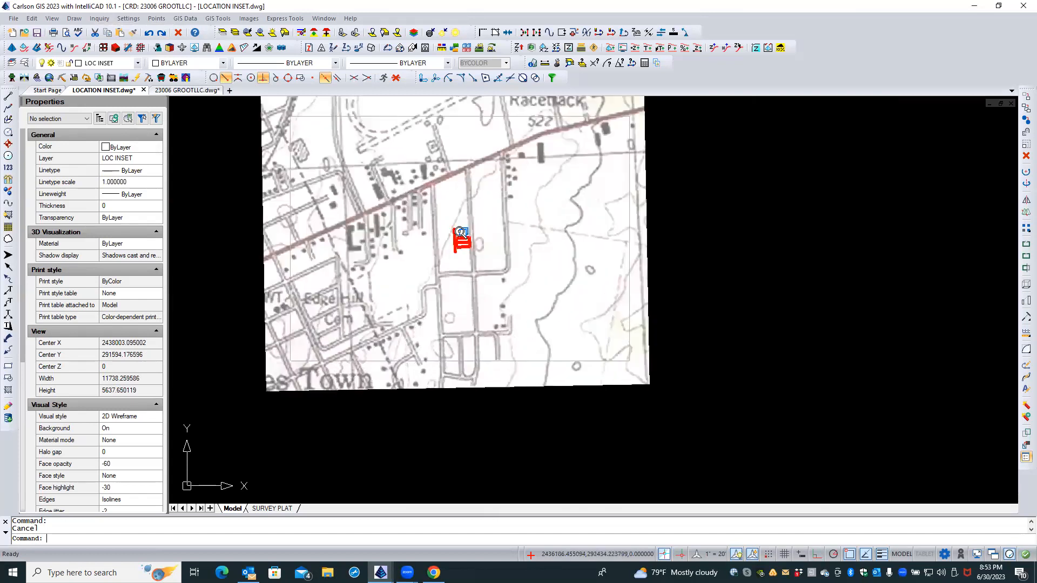
pyautogui.scroll(4, 460, 232)
pyautogui.click(425, 206)
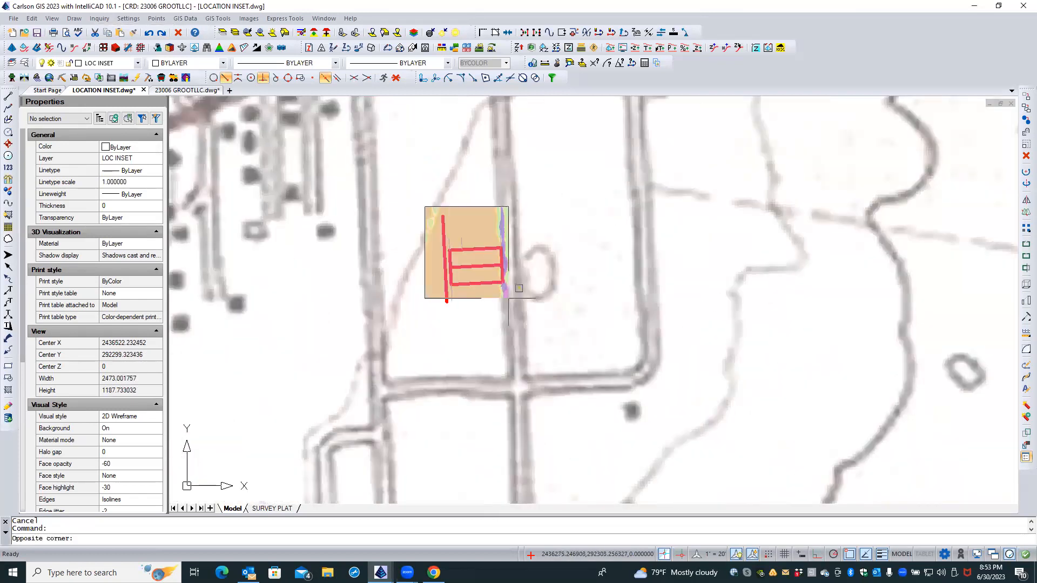
pyautogui.click(511, 312)
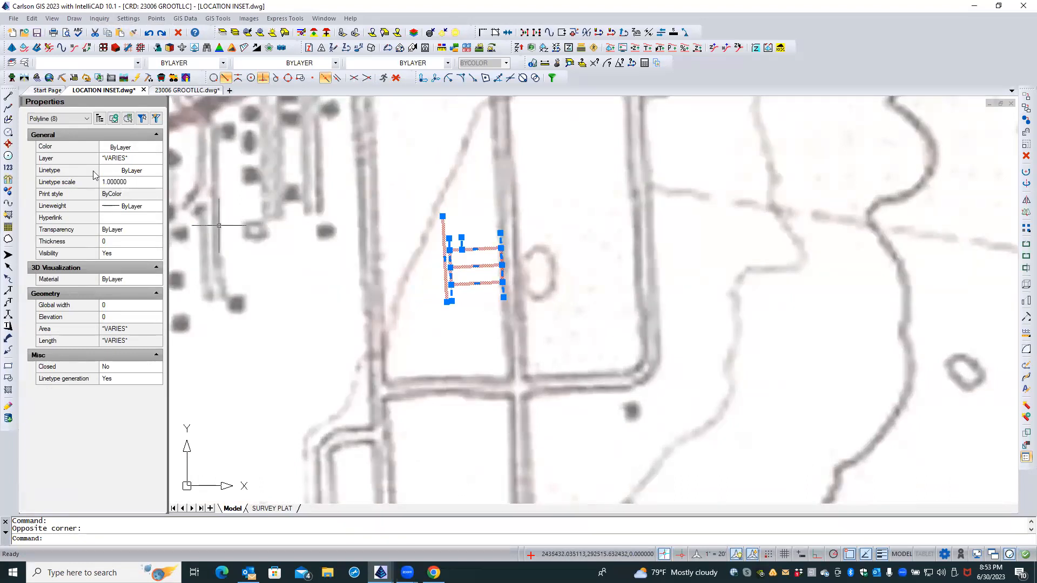
pyautogui.scroll(-2, 350, 216)
pyautogui.scroll(-1, 350, 216)
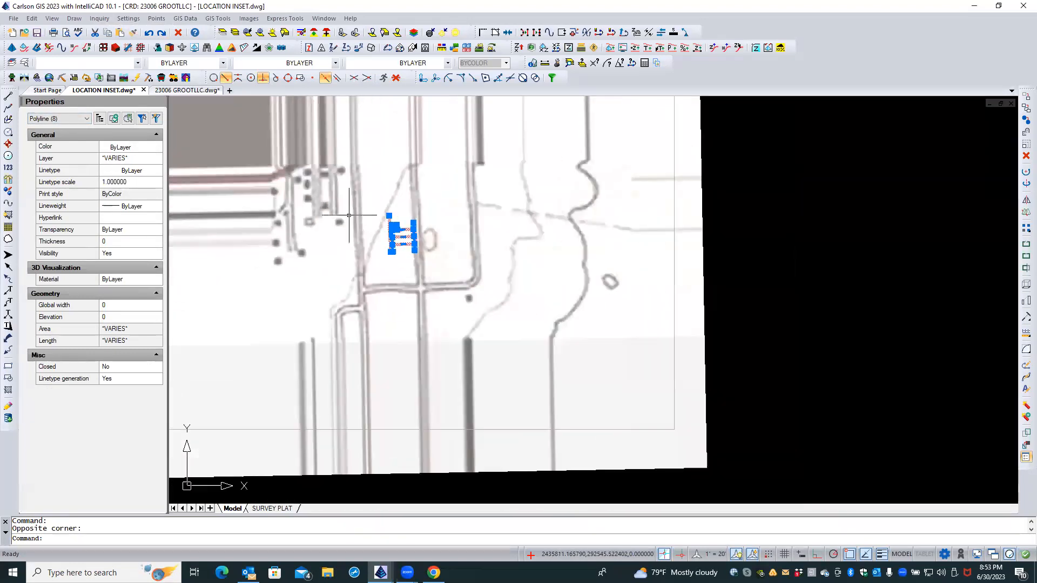
pyautogui.moveTo(402, 230)
pyautogui.scroll(-3, 481, 246)
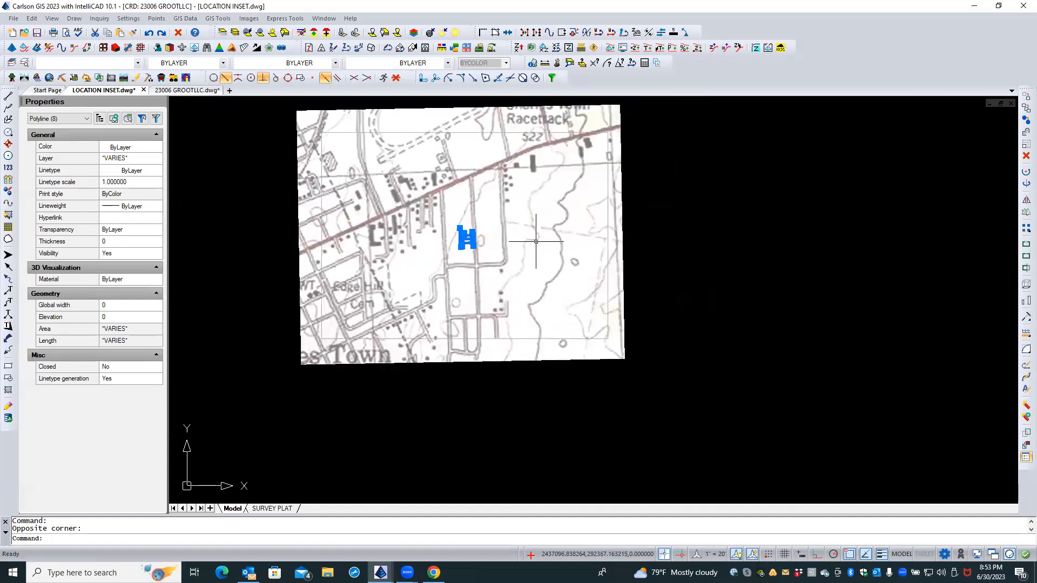
pyautogui.press('Escape')
# Select all entities with the Select command, review the breakdown by entity type, and clear the selection.
pyautogui.write('select')
pyautogui.press('Return')
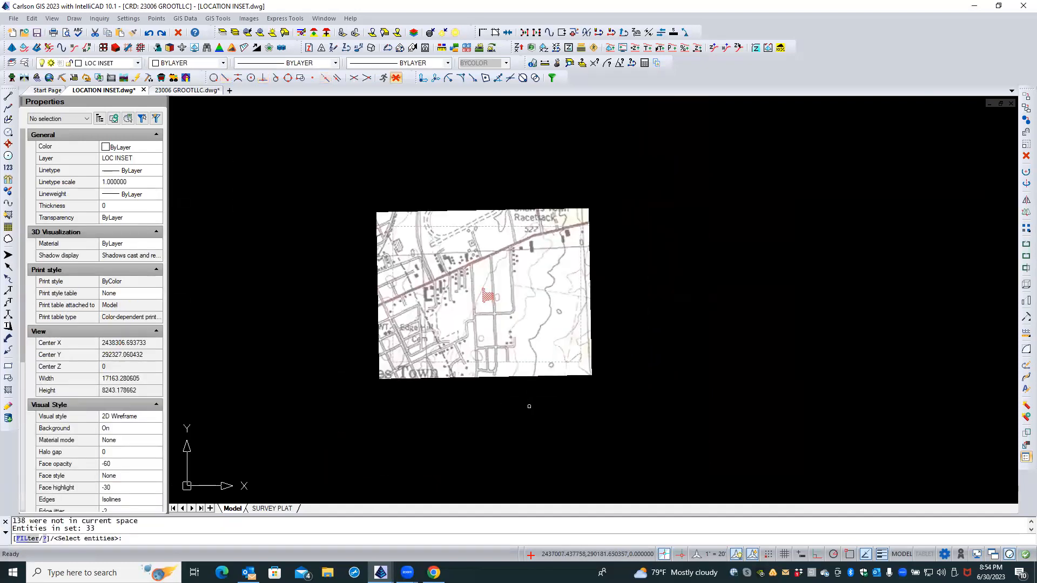
pyautogui.press('Return')
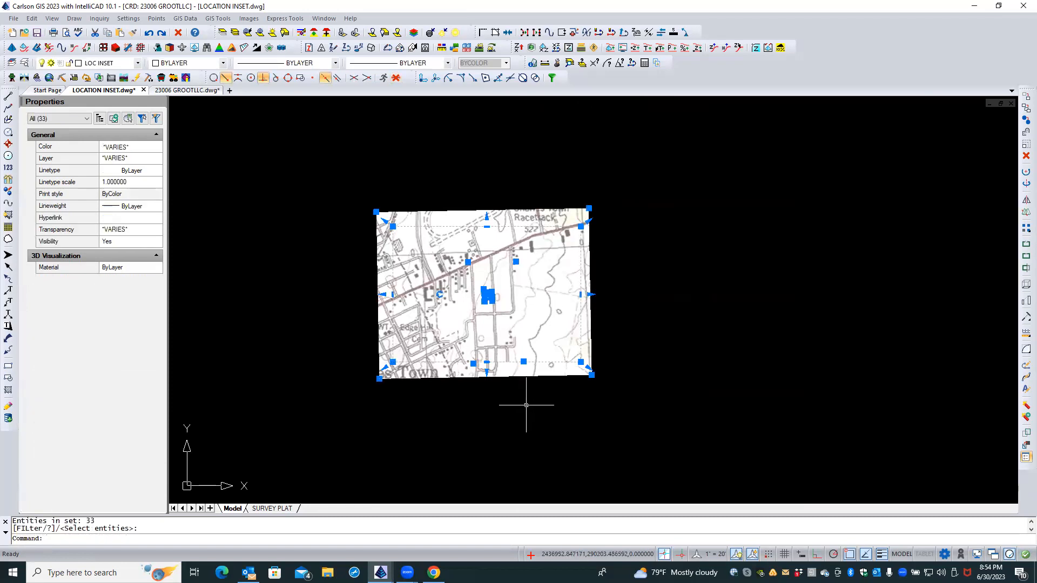
pyautogui.click(63, 121)
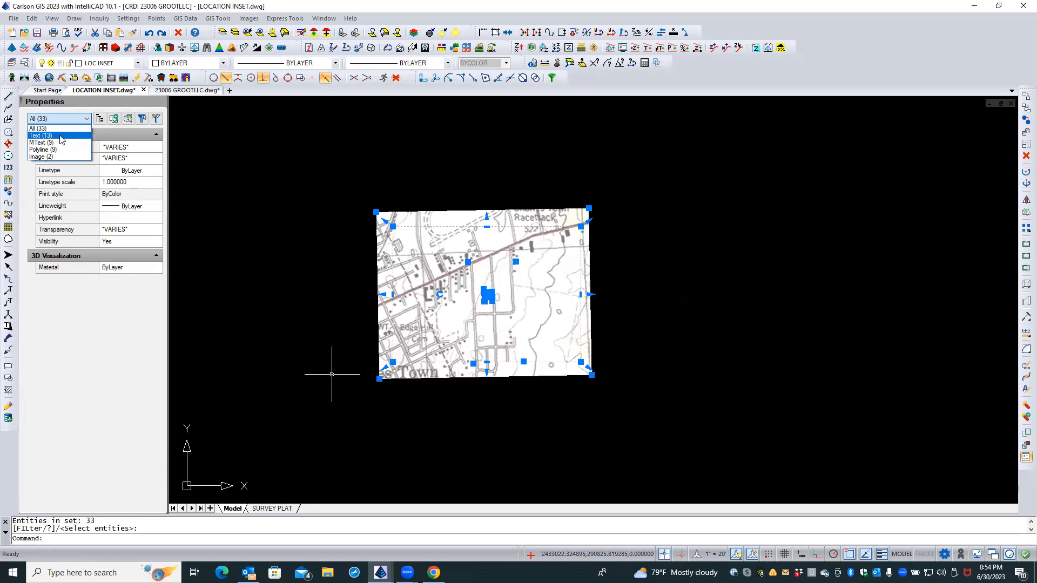
pyautogui.click(263, 242)
pyautogui.click(243, 260)
pyautogui.press('Escape')
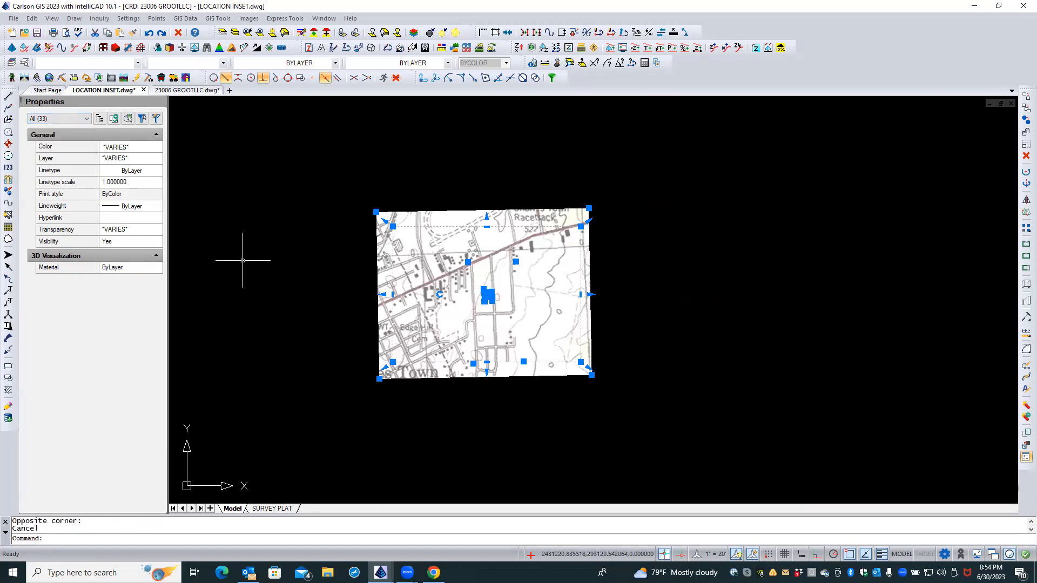
pyautogui.press('Escape')
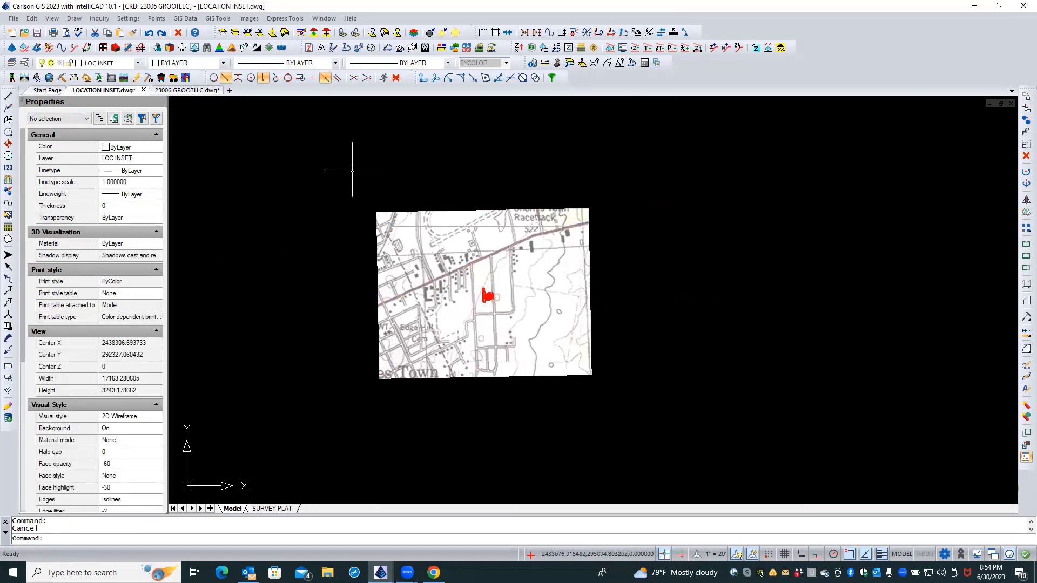
# Set the NGS TOPO 2 image's Visibility to No and deselect it.
pyautogui.click(393, 211)
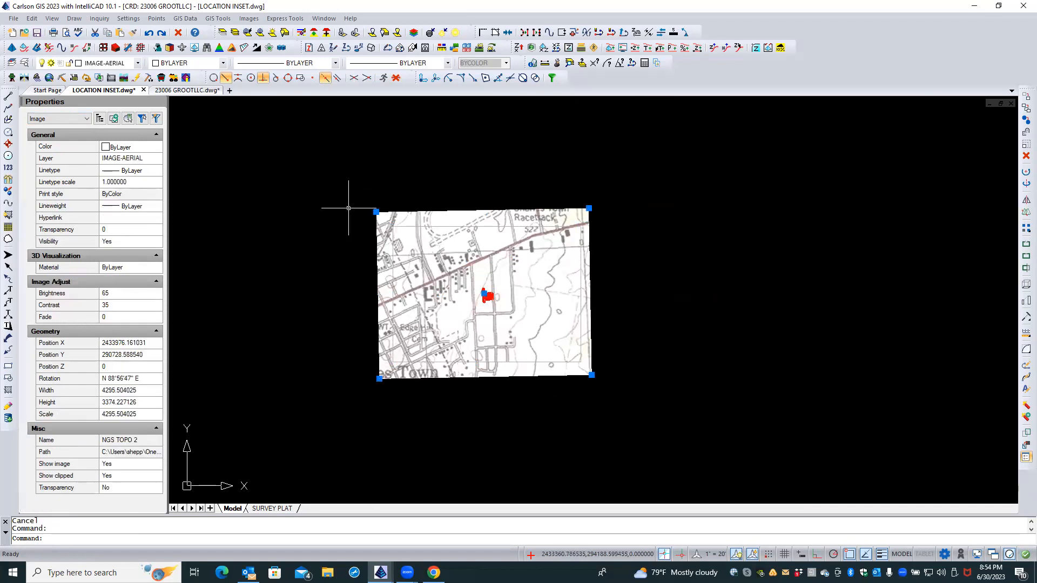
pyautogui.click(113, 241)
pyautogui.click(158, 241)
pyautogui.click(108, 263)
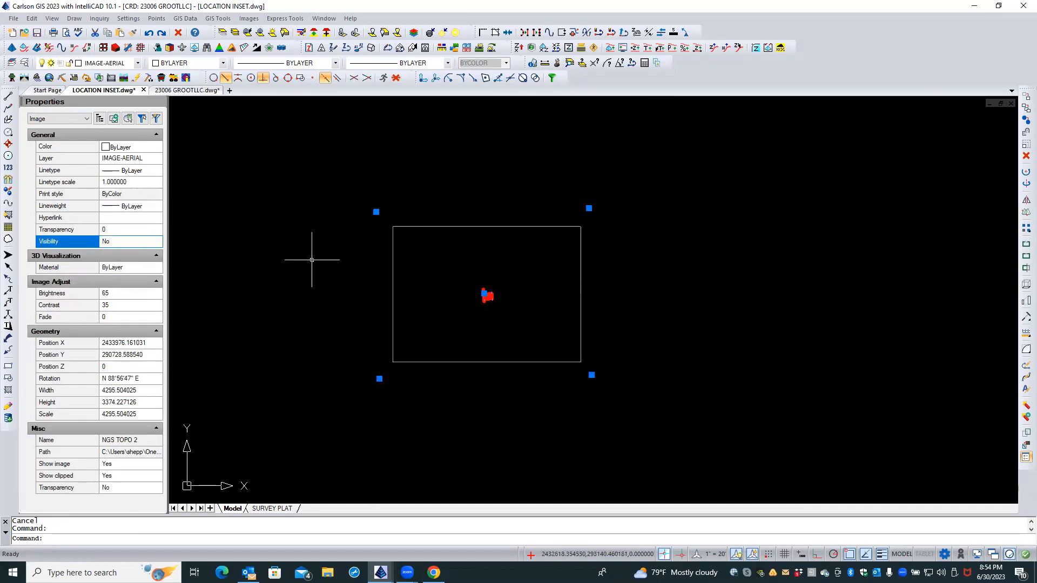
pyautogui.press('Escape')
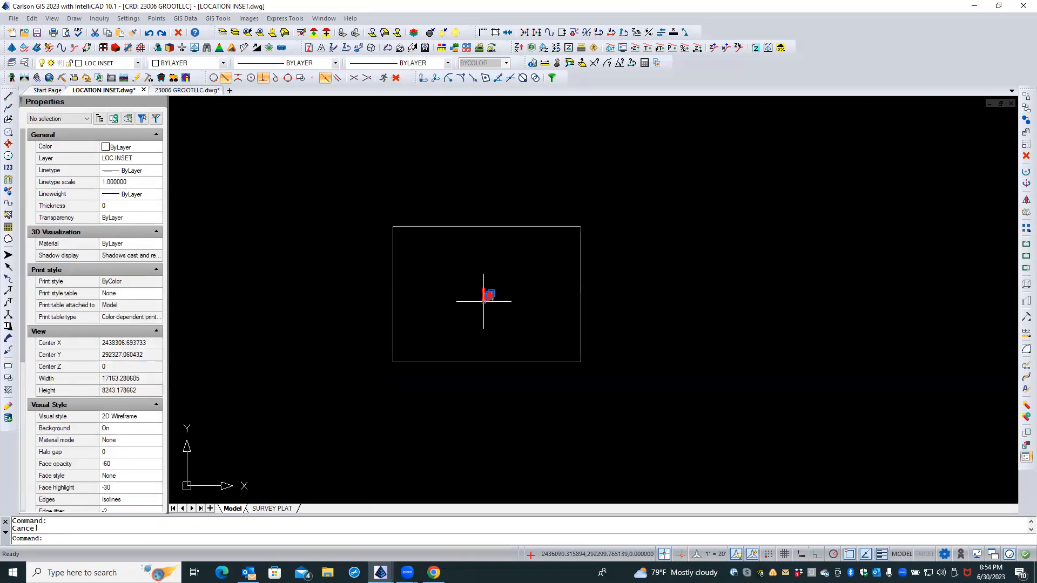
# Inspect the lot linework up close and at full extents, check the SURVEY PLAT layout, and return to model space.
pyautogui.scroll(10, 489, 293)
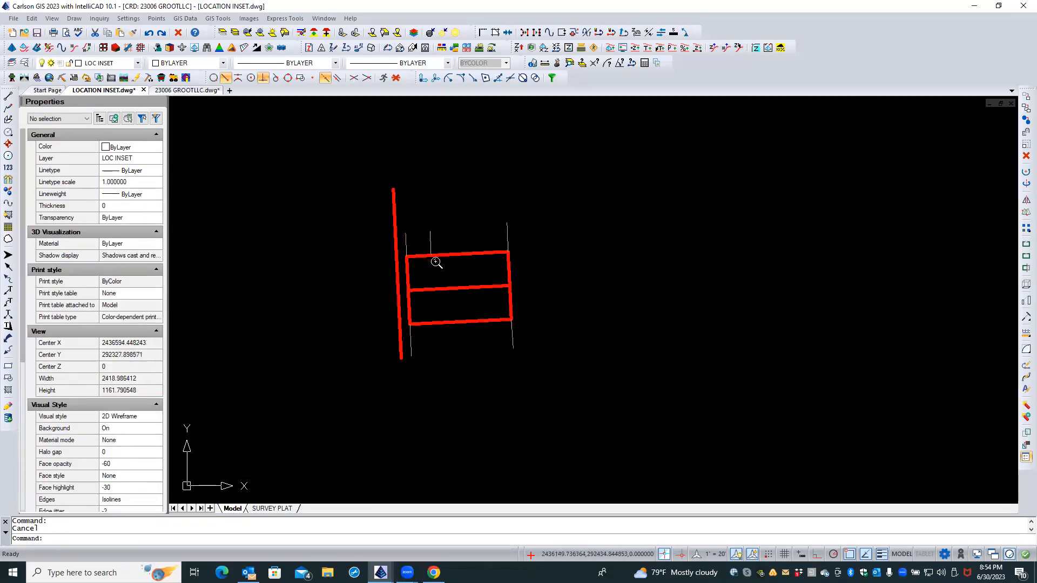
pyautogui.scroll(2, 438, 263)
pyautogui.scroll(-3, 438, 263)
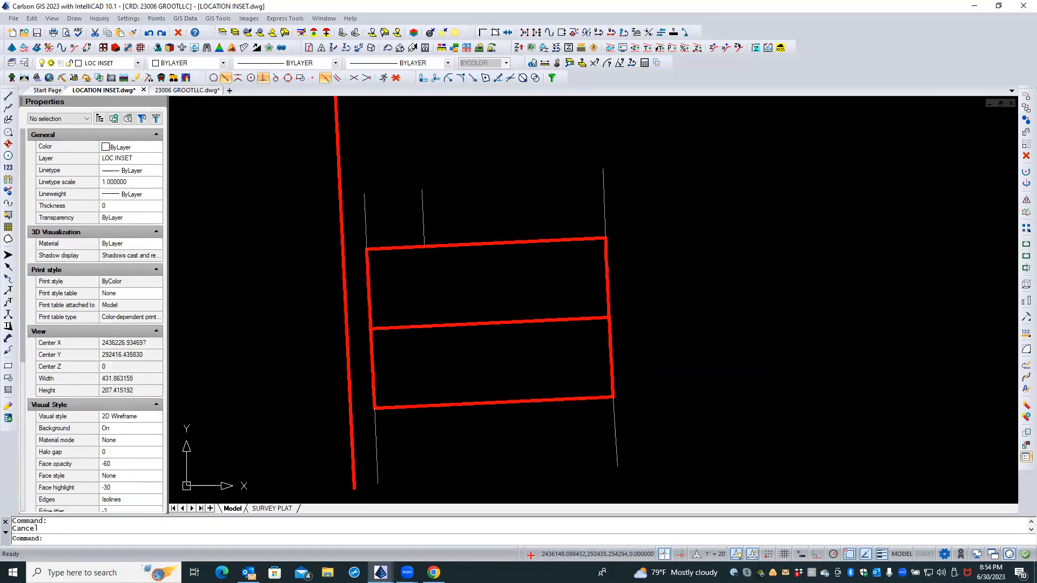
pyautogui.middleClick(439, 264)
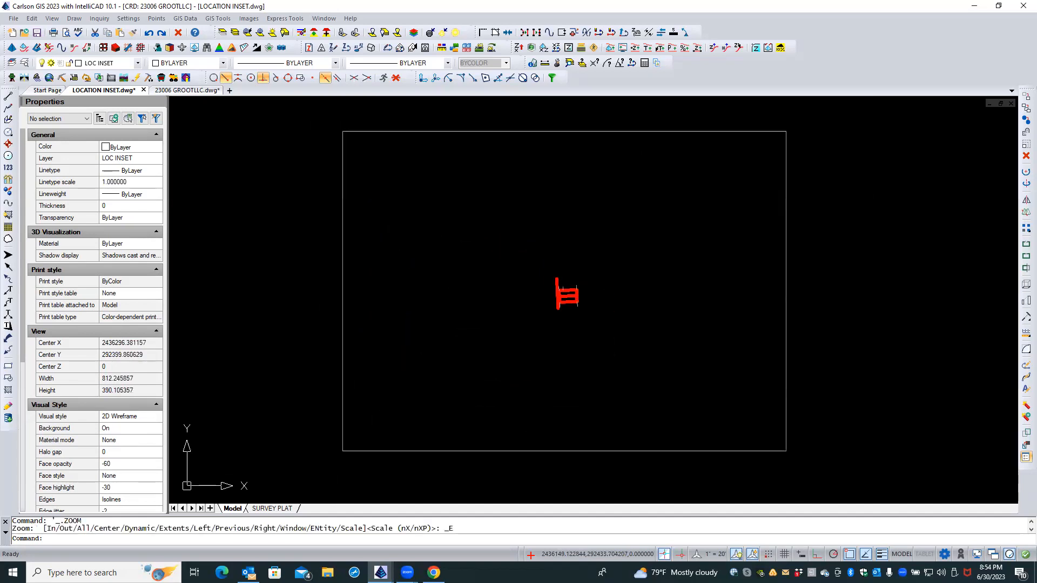
pyautogui.click(273, 509)
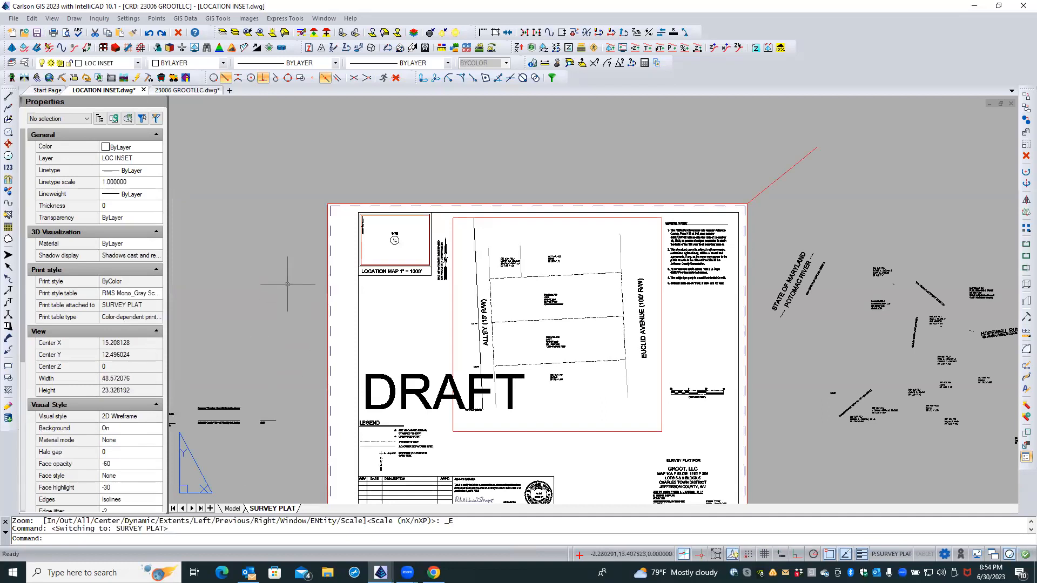
pyautogui.click(232, 508)
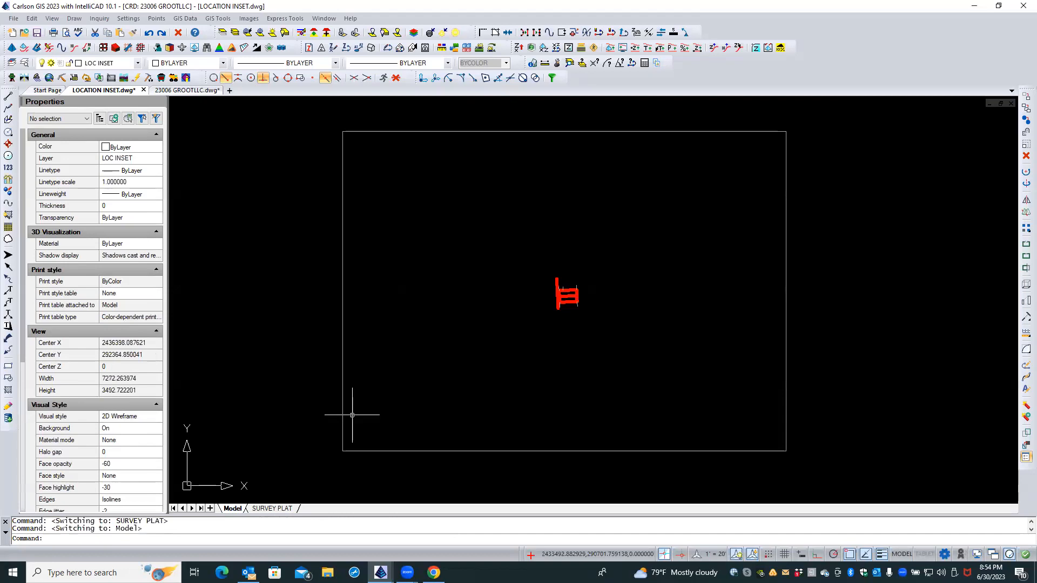
# Window-select the boundary rectangle and lot linework, check the selection's entity types for a hidden image, and clear the selection.
pyautogui.scroll(-1, 298, 231)
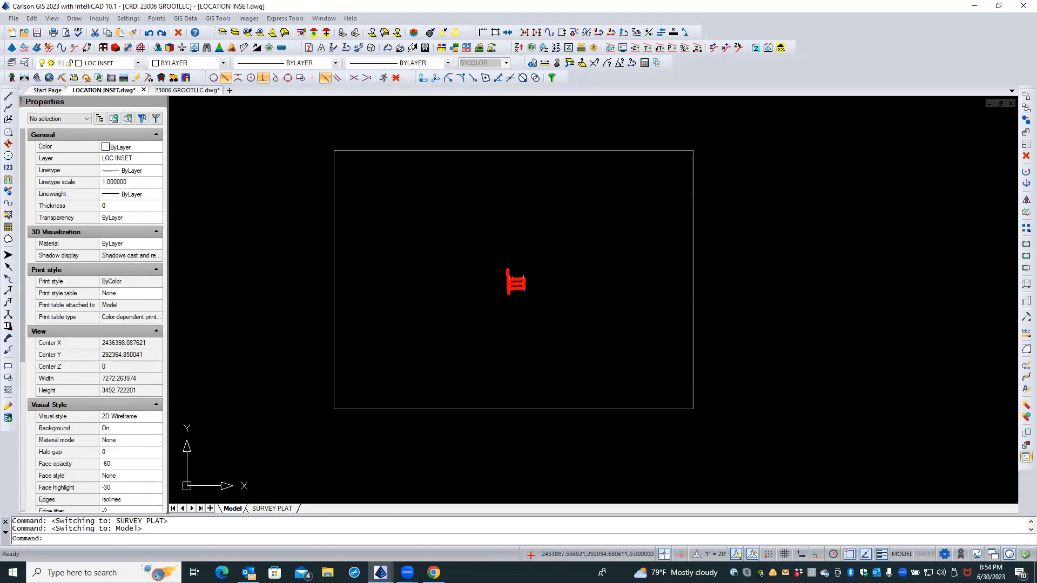
pyautogui.scroll(-1, 298, 231)
pyautogui.click(264, 150)
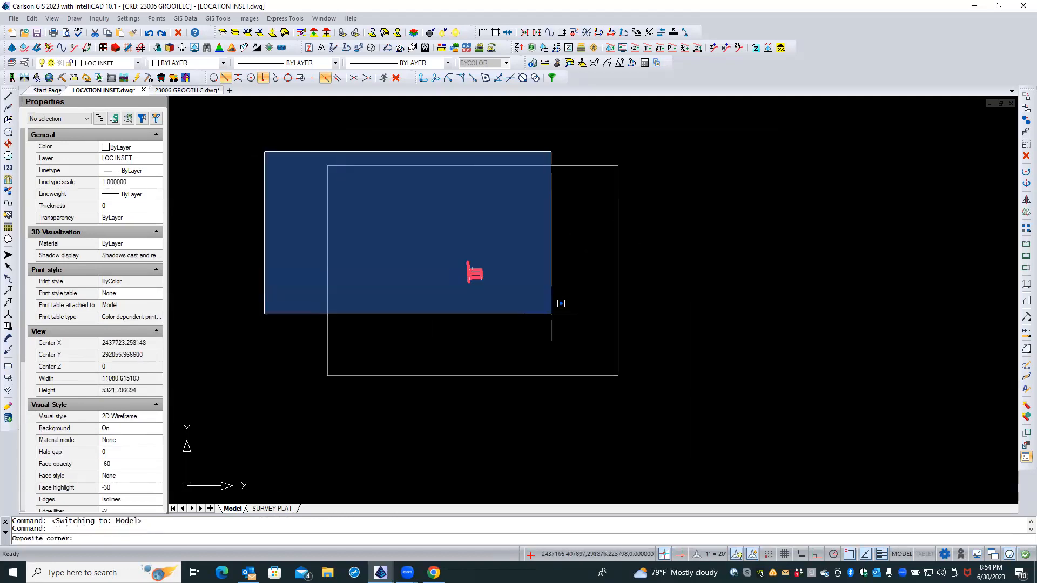
pyautogui.click(675, 427)
pyautogui.click(66, 120)
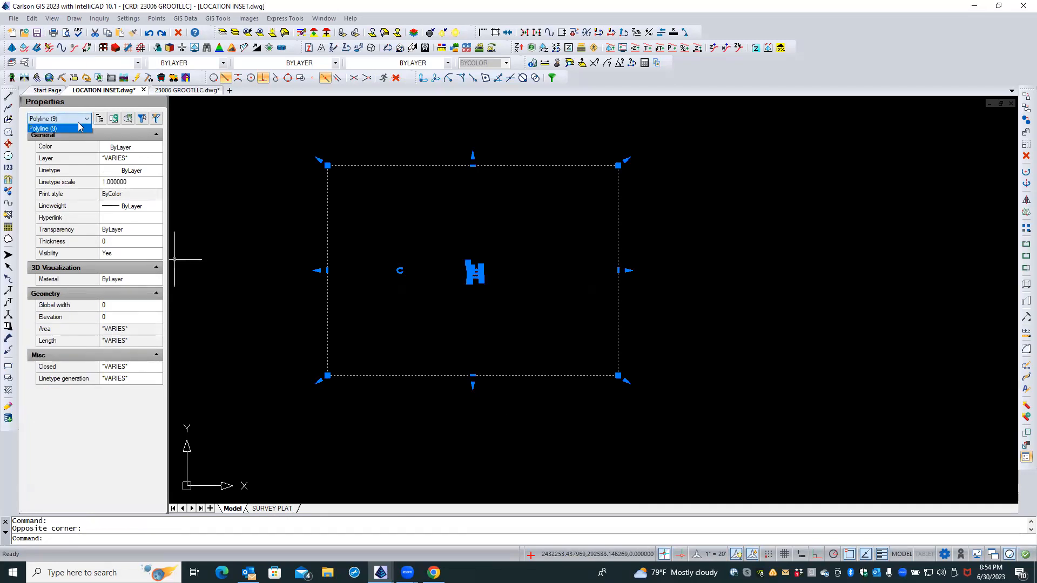
pyautogui.press('Escape')
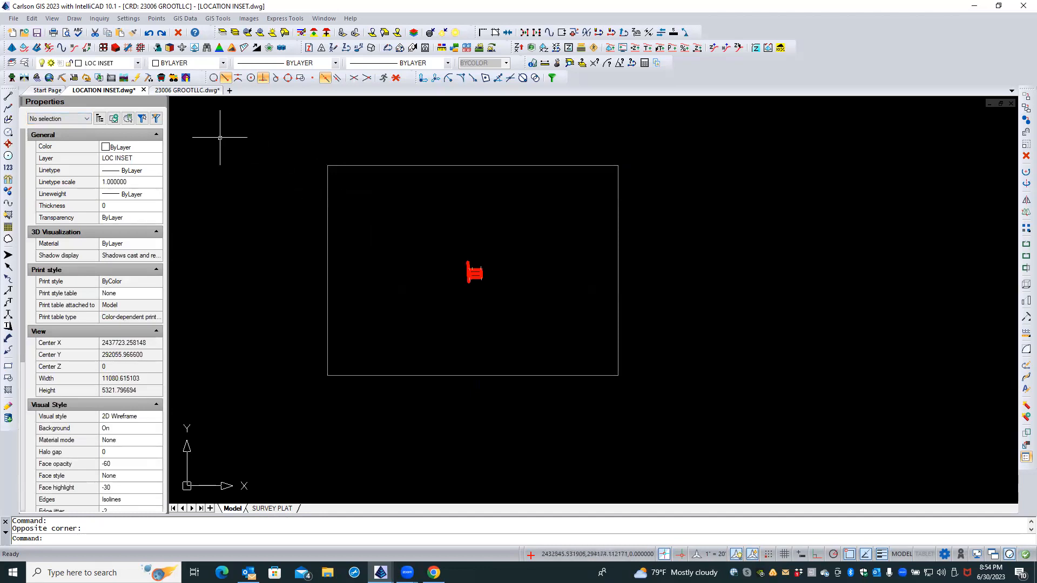
# Undo the last zoom, select the large boundary rectangle to check its Visibility property, and clear the selection.
pyautogui.click(148, 34)
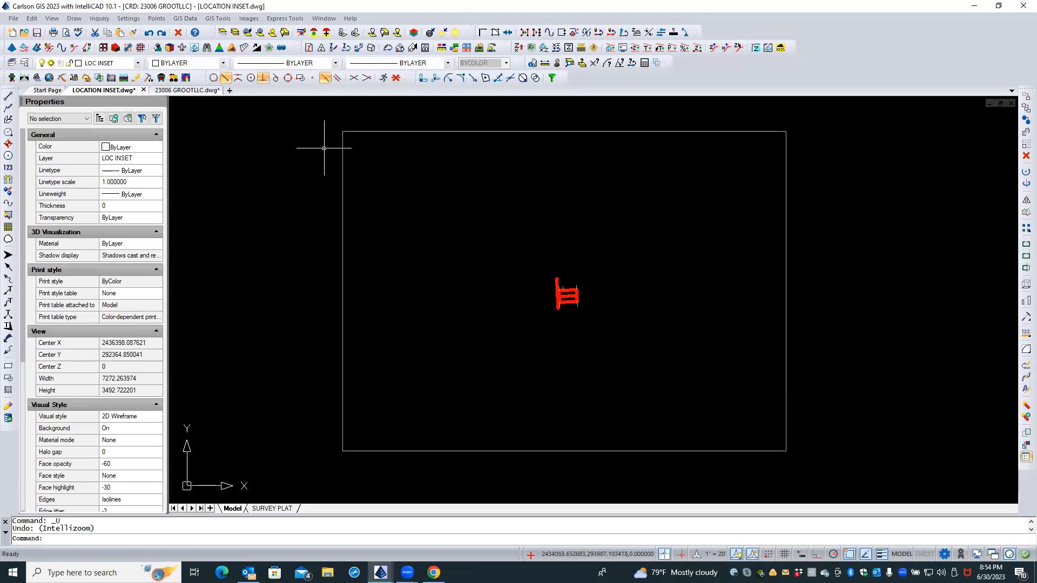
pyautogui.click(344, 161)
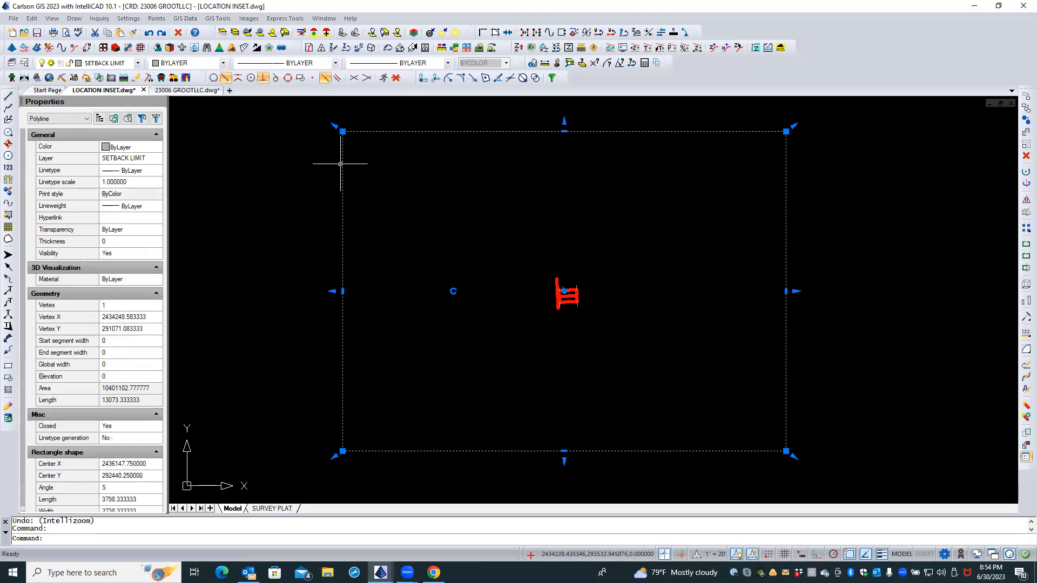
pyautogui.click(114, 254)
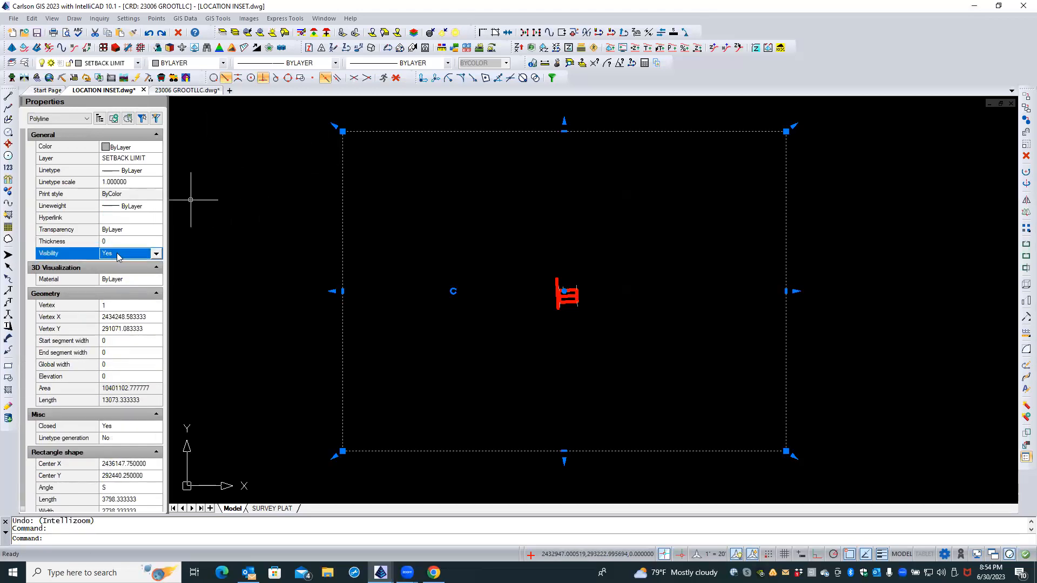
pyautogui.press('Escape')
pyautogui.click(366, 195)
pyautogui.click(317, 215)
pyautogui.press('Escape')
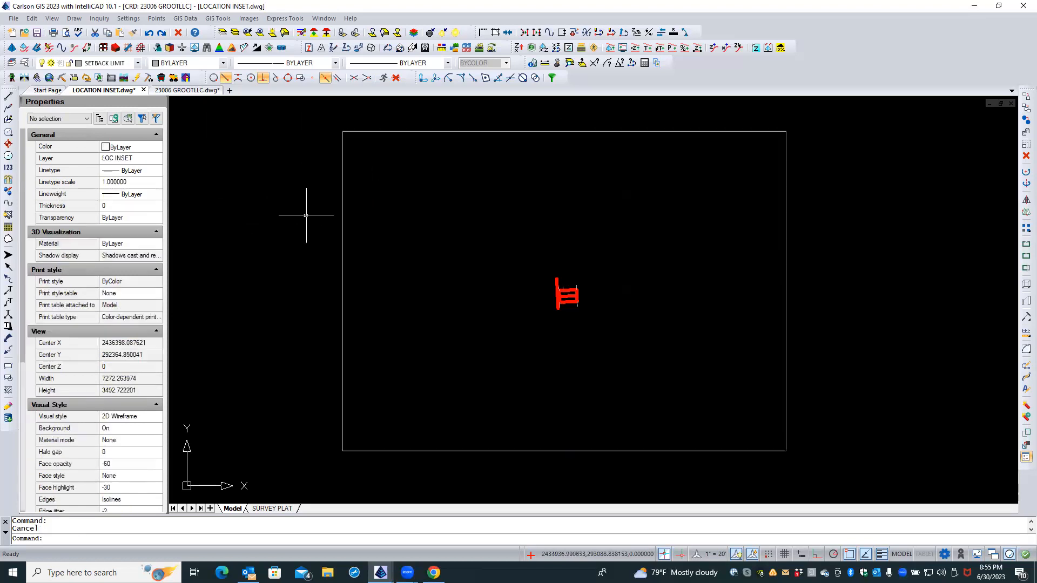
pyautogui.write('image')
pyautogui.press('Return')
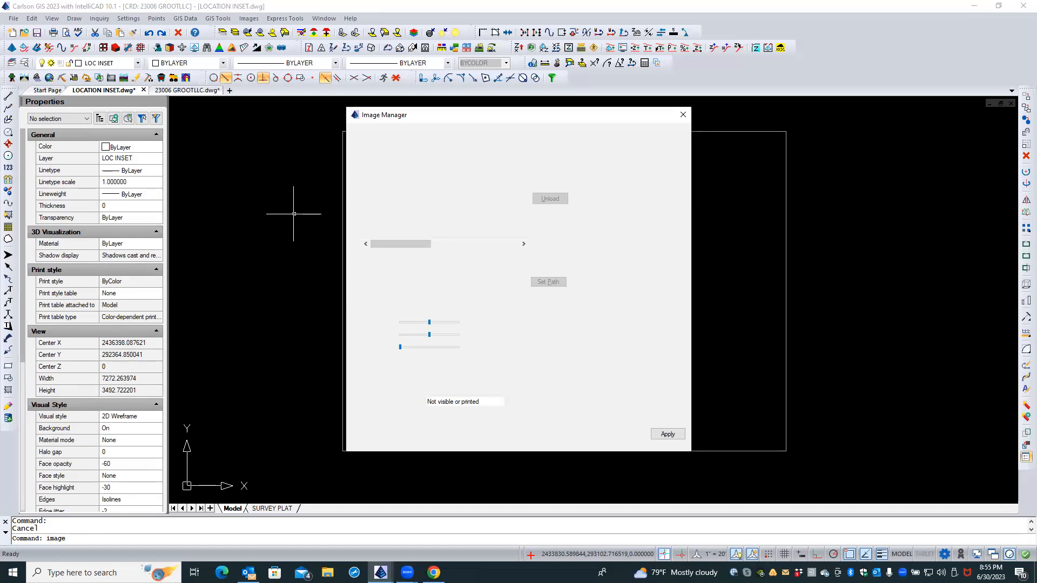
pyautogui.click(683, 114)
pyautogui.press('Escape')
pyautogui.write('imimage')
pyautogui.press('Return')
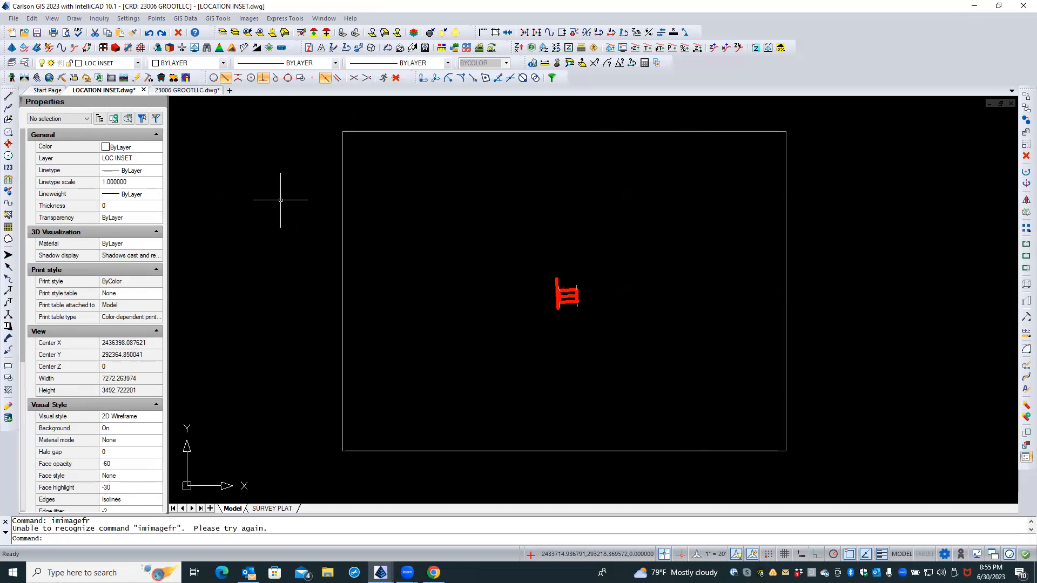
# Set the IMAGEFRAME variable to 1.
pyautogui.write('imageframe')
pyautogui.press('Return')
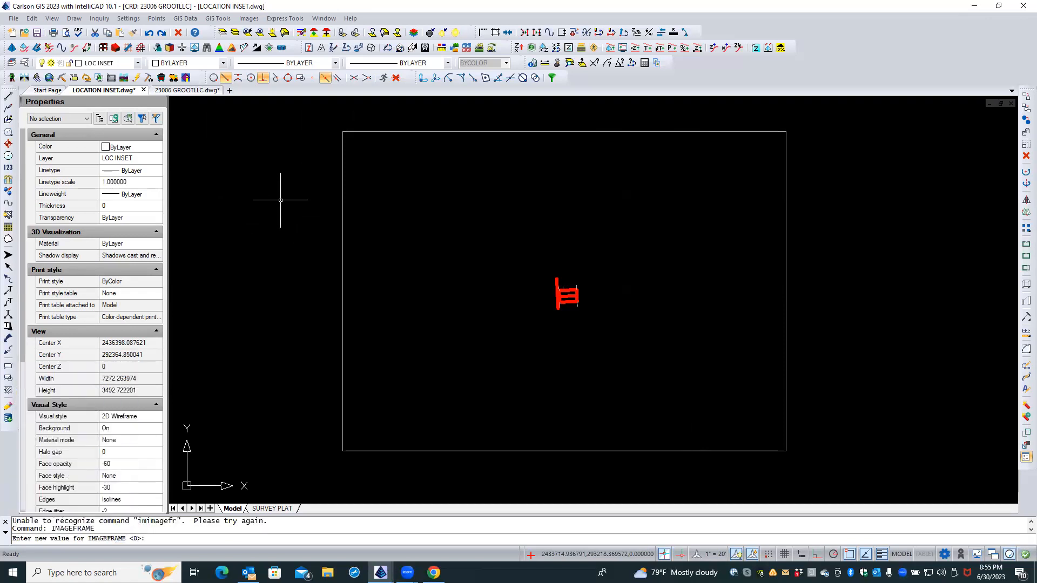
pyautogui.press('Return')
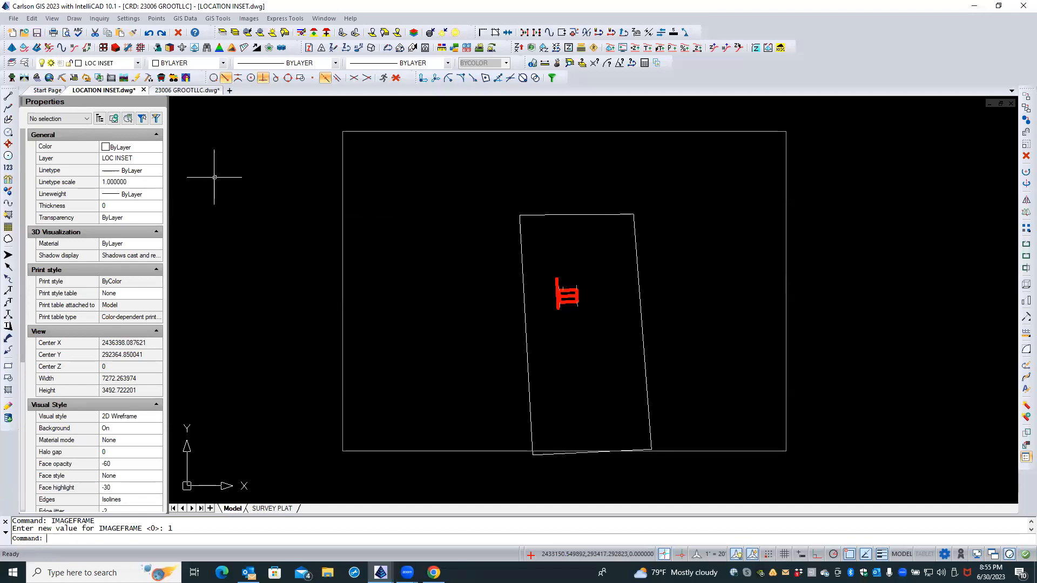
# Detach the unreferenced NGS TOPO image from the LOCATION INSET drawing's external references.
pyautogui.click(25, 63)
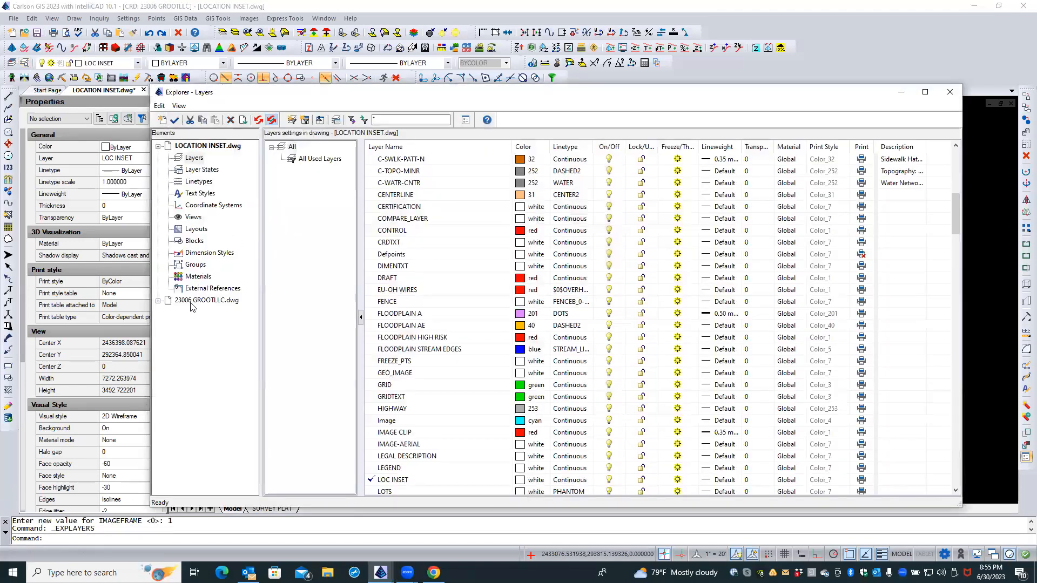
pyautogui.click(188, 290)
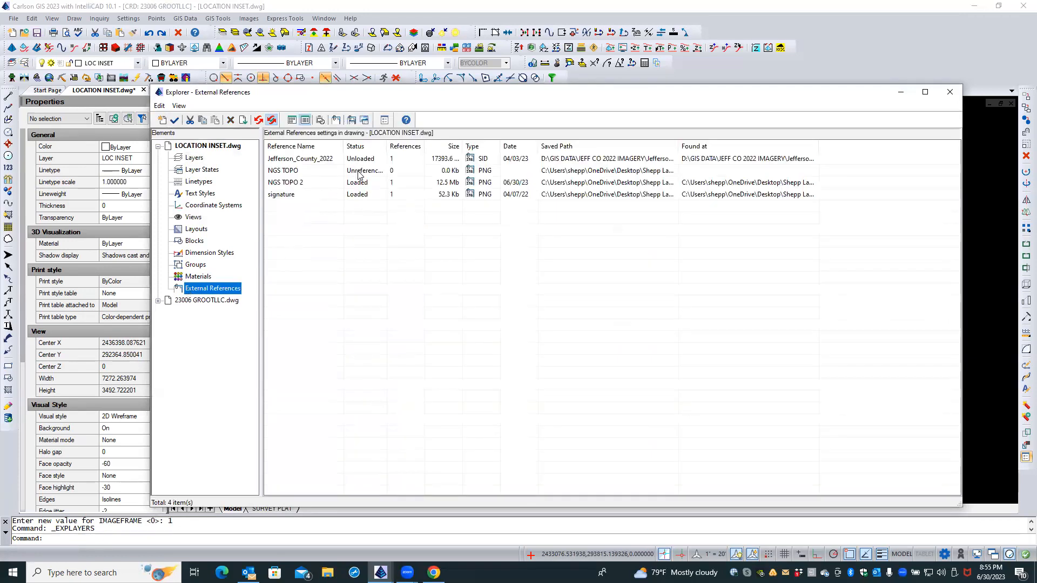
pyautogui.click(310, 172)
pyautogui.rightClick(312, 171)
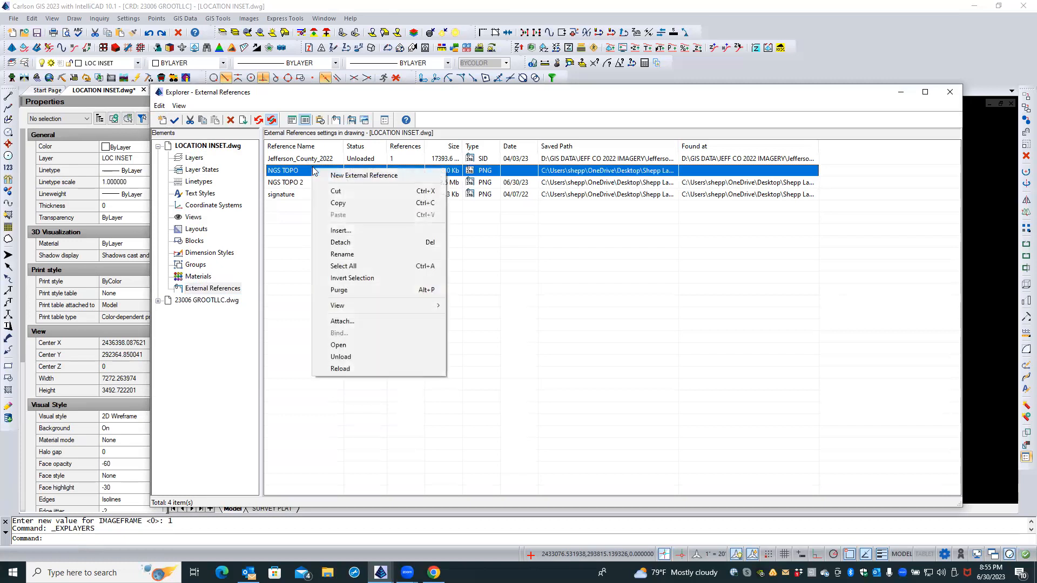
pyautogui.click(342, 243)
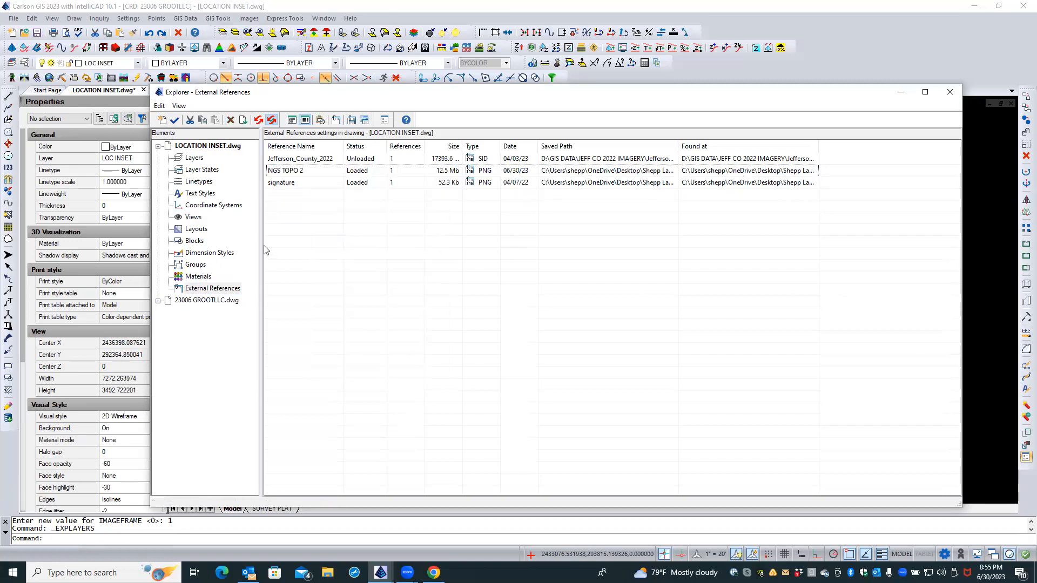
# Reload the Jefferson_County_2022 image reference and close the drawing explorer.
pyautogui.click(316, 160)
pyautogui.rightClick(345, 159)
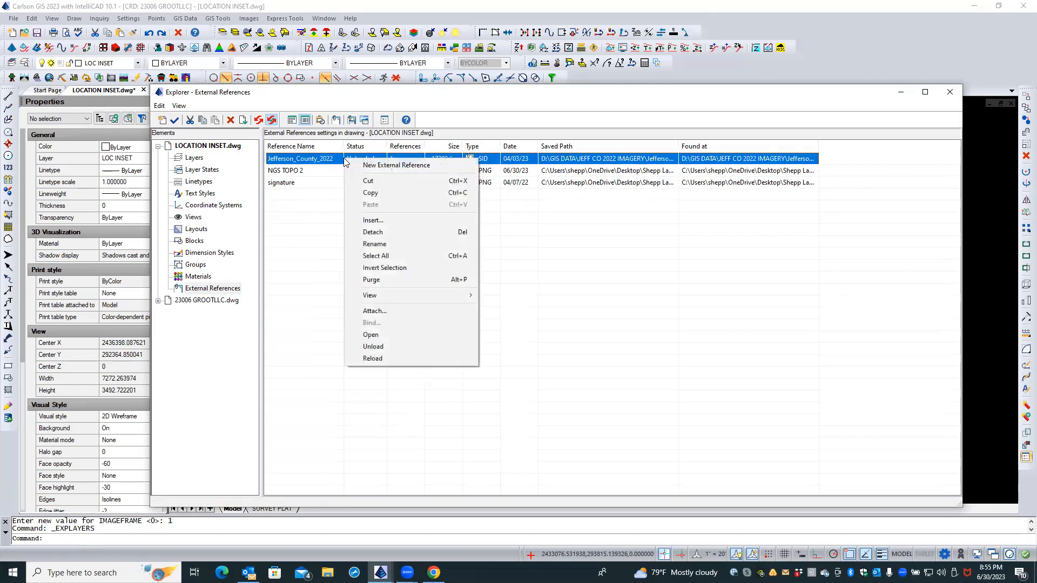
pyautogui.click(378, 359)
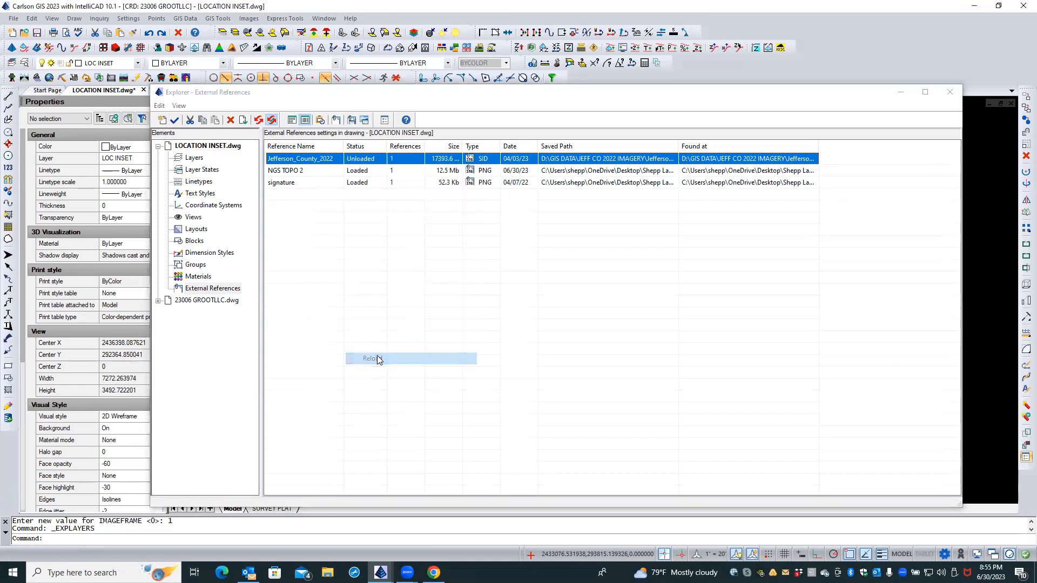
pyautogui.click(997, 195)
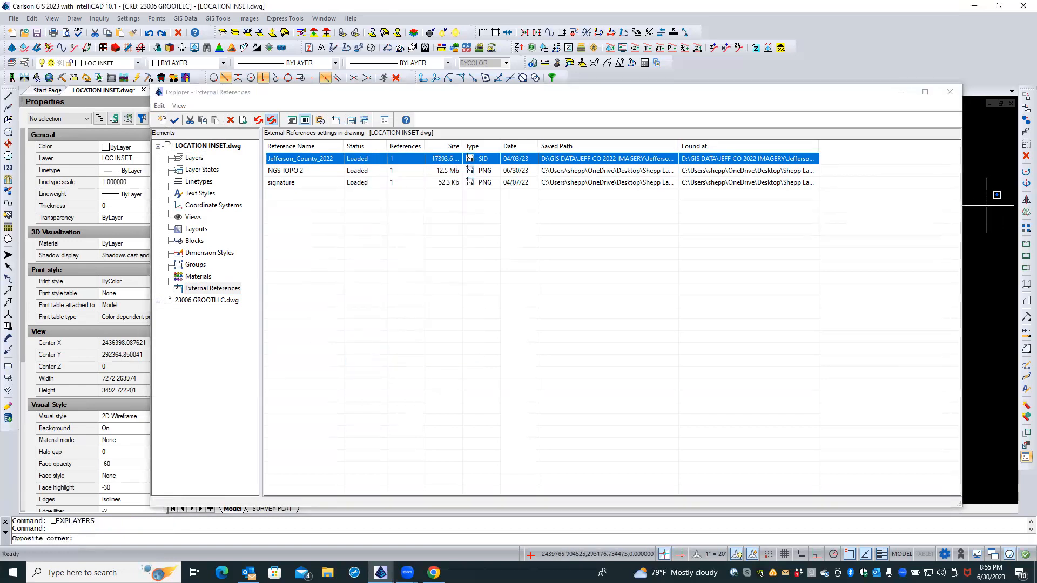
pyautogui.click(950, 91)
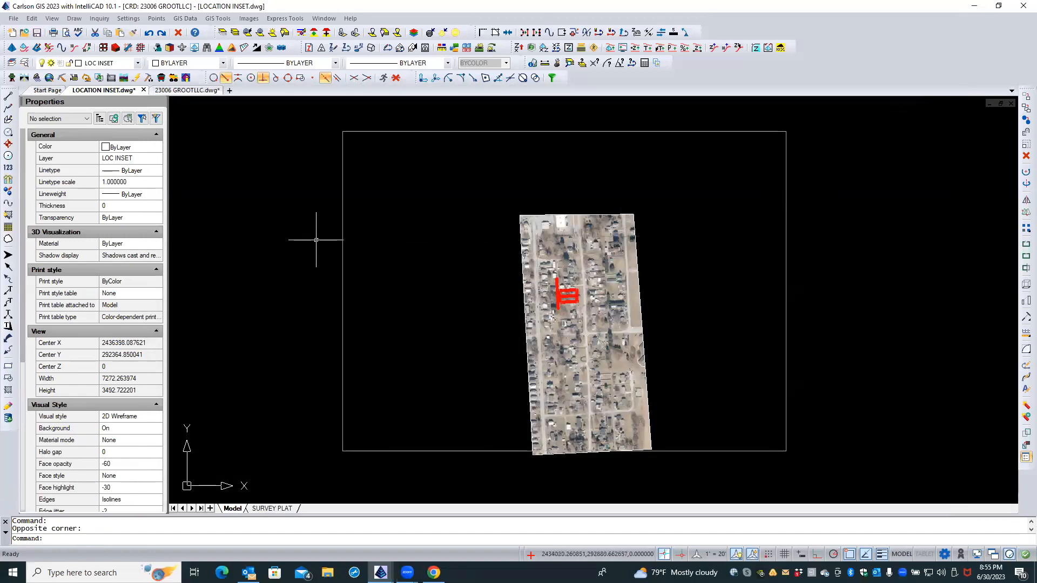
# Check the aerial image's properties and freeze its GEO_IMAGE layer by picking the image with the LOFF command.
pyautogui.click(553, 198)
pyautogui.click(510, 221)
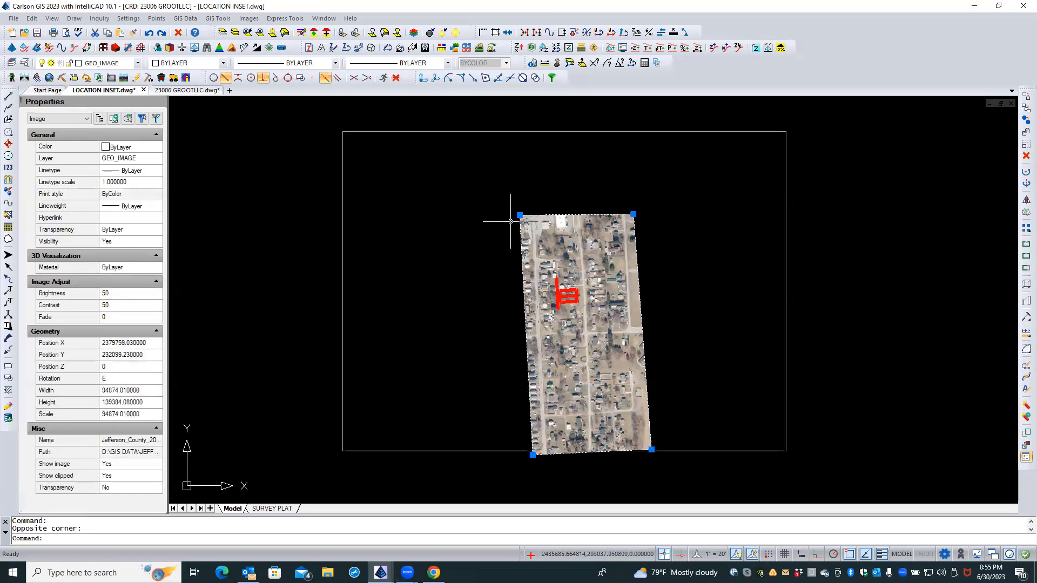
pyautogui.press('Escape')
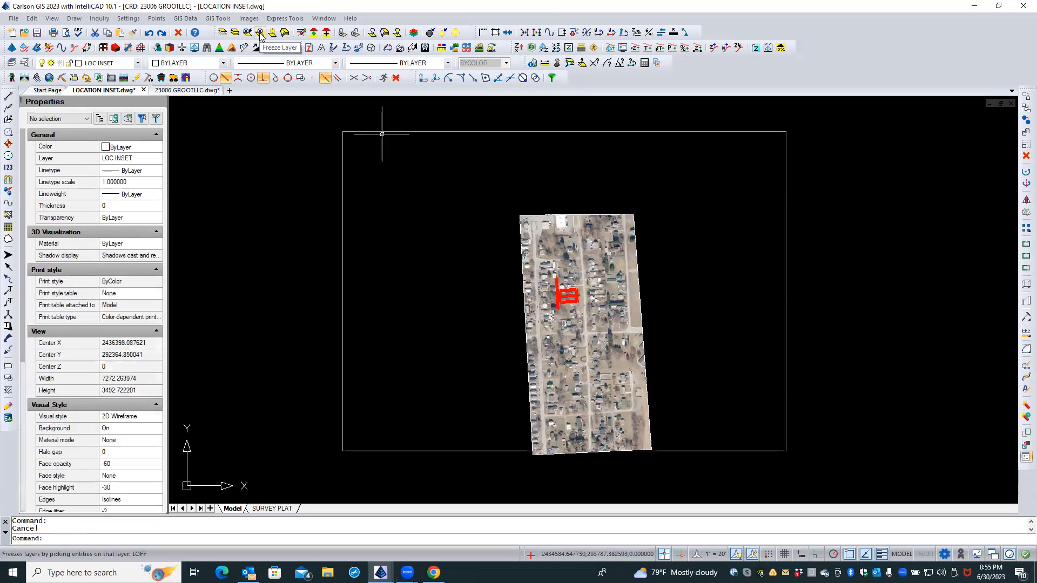
pyautogui.write('loff')
pyautogui.press('Return')
pyautogui.click(543, 199)
pyautogui.click(502, 231)
pyautogui.press('Return')
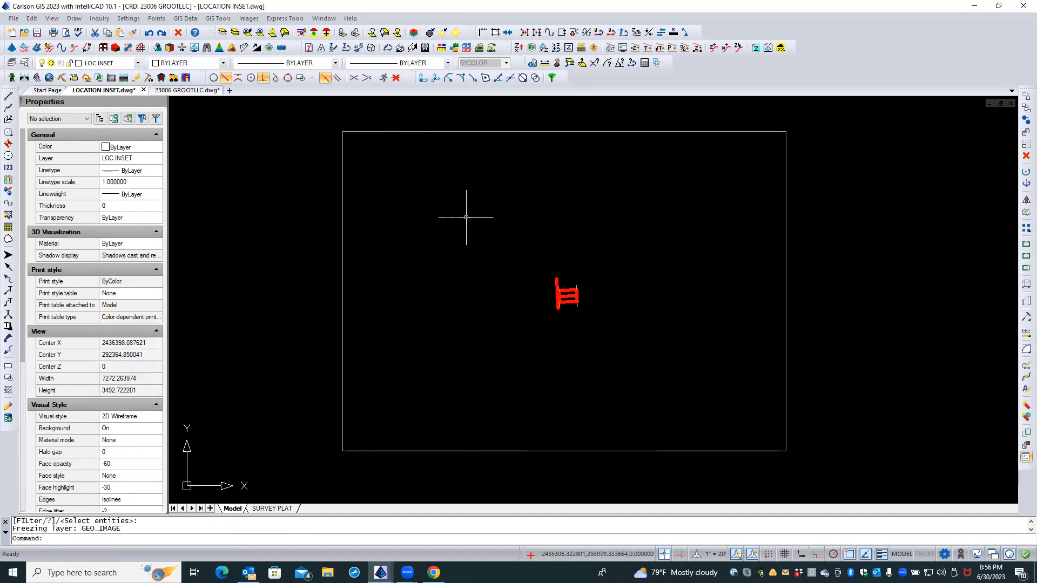
# Crossing-select the large rectangle's west edge to see whether an image lies there, and clear the selection.
pyautogui.press('Escape')
pyautogui.click(361, 198)
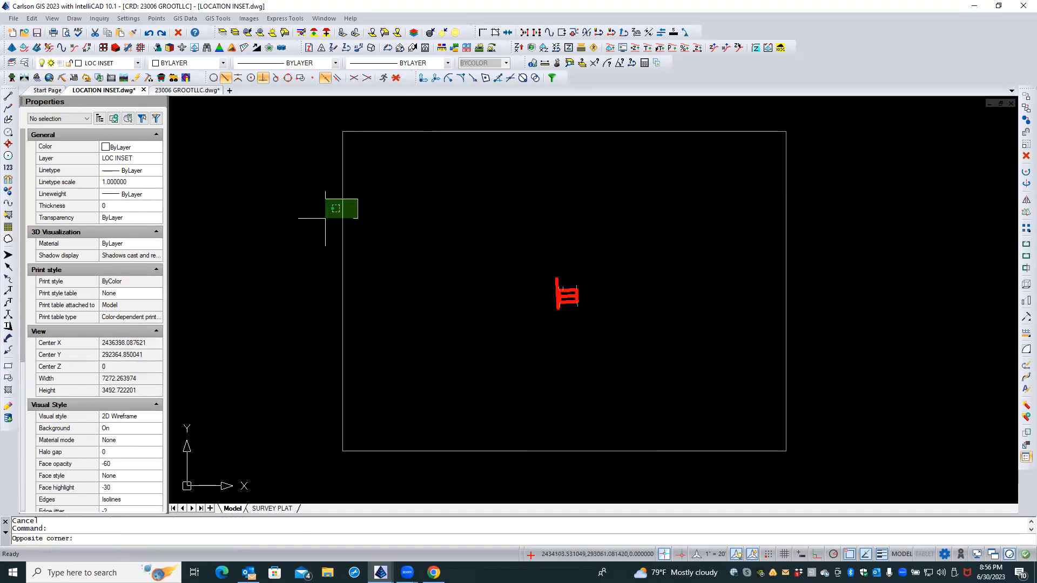
pyautogui.click(324, 218)
pyautogui.press('Escape')
pyautogui.click(387, 187)
pyautogui.click(264, 254)
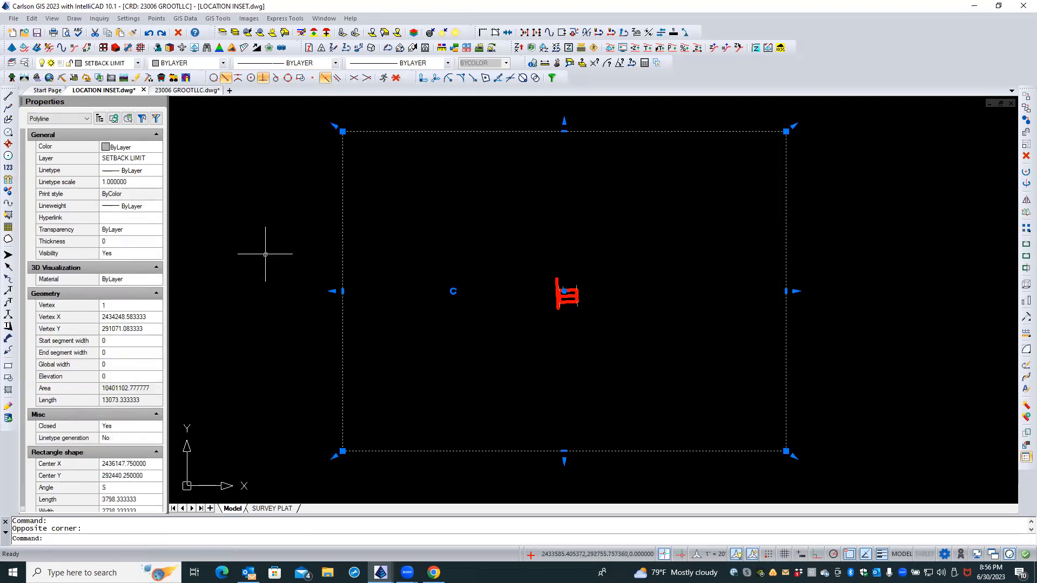
pyautogui.press('Escape')
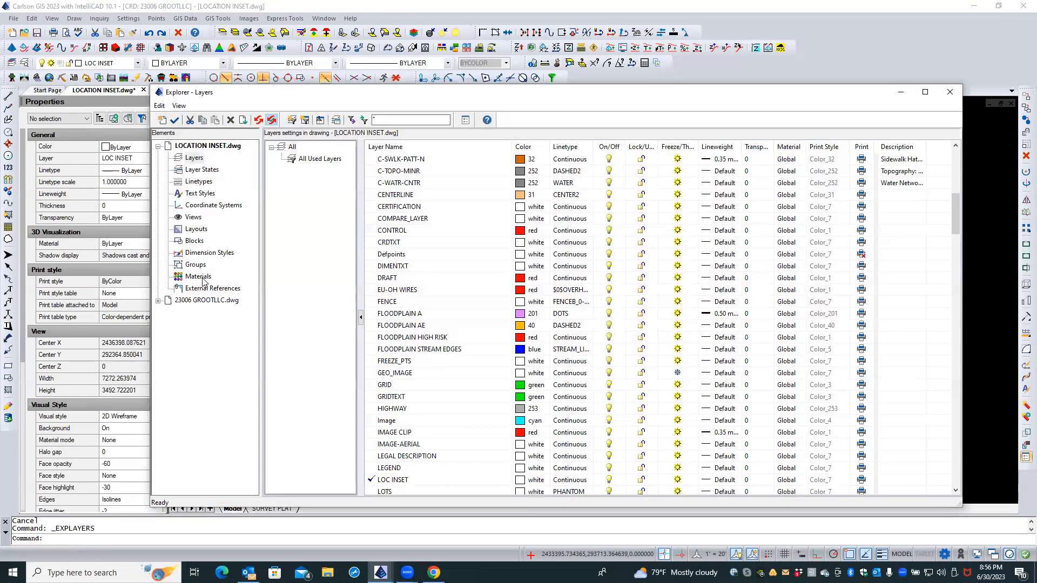
# Reload the NGS TOPO 2 image in the drawing's external references.
pyautogui.click(200, 291)
pyautogui.click(310, 171)
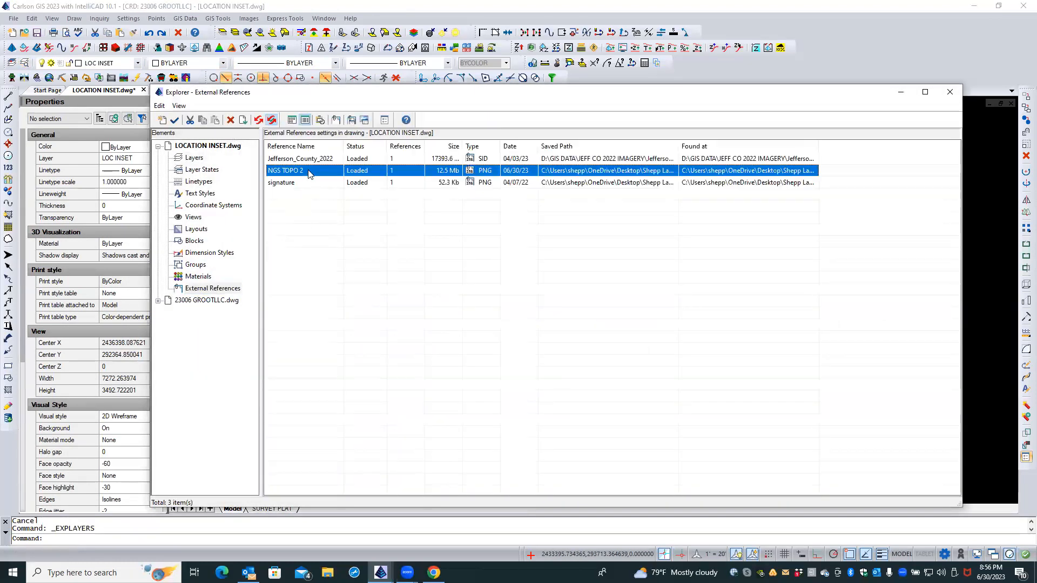
pyautogui.rightClick(367, 171)
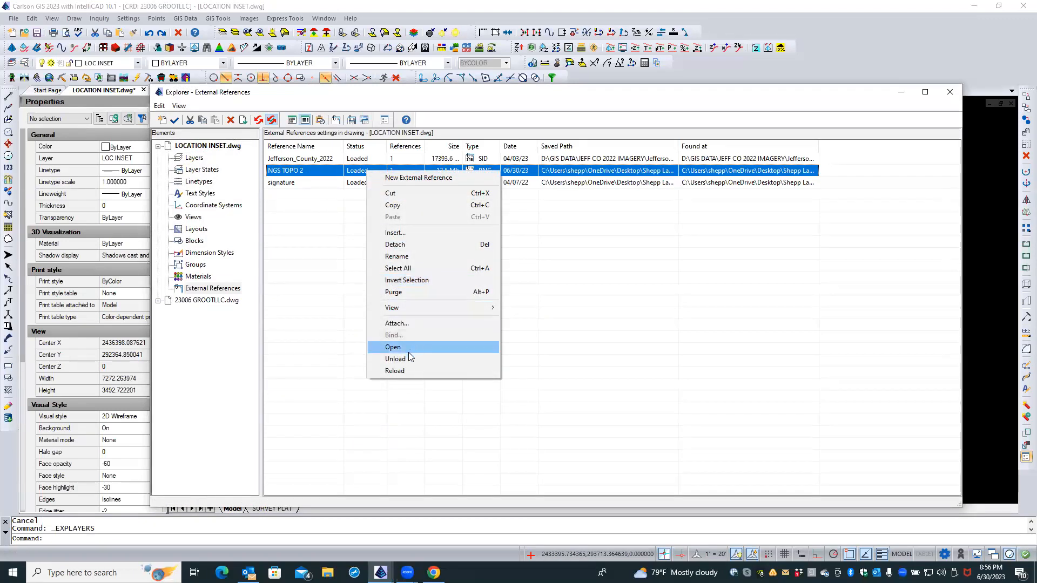
pyautogui.click(400, 370)
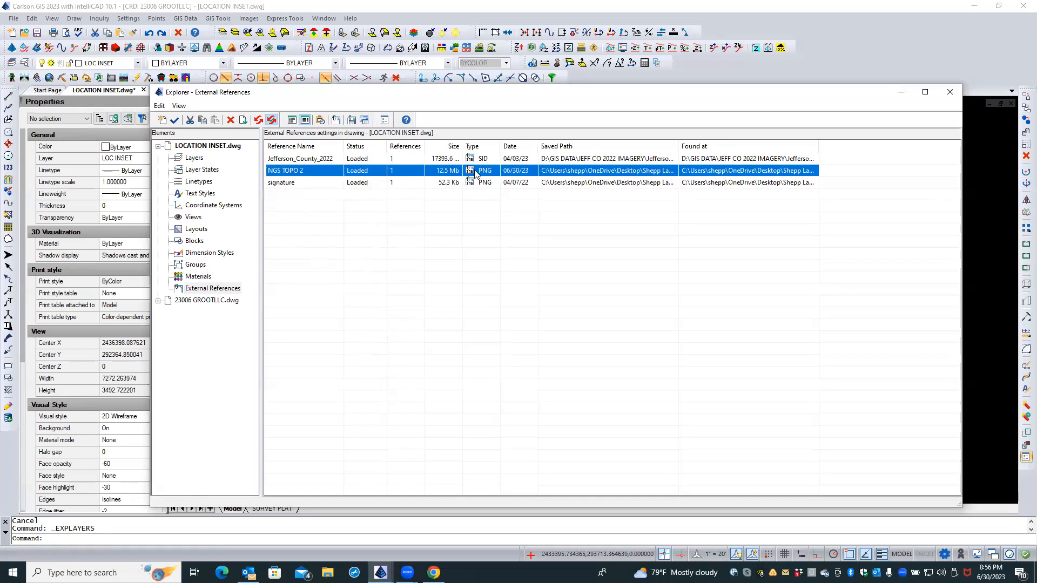
# Examine the NGS TOPO 2 image's settings, the image frame options and the image's instance in the Image Manager.
pyautogui.click(364, 121)
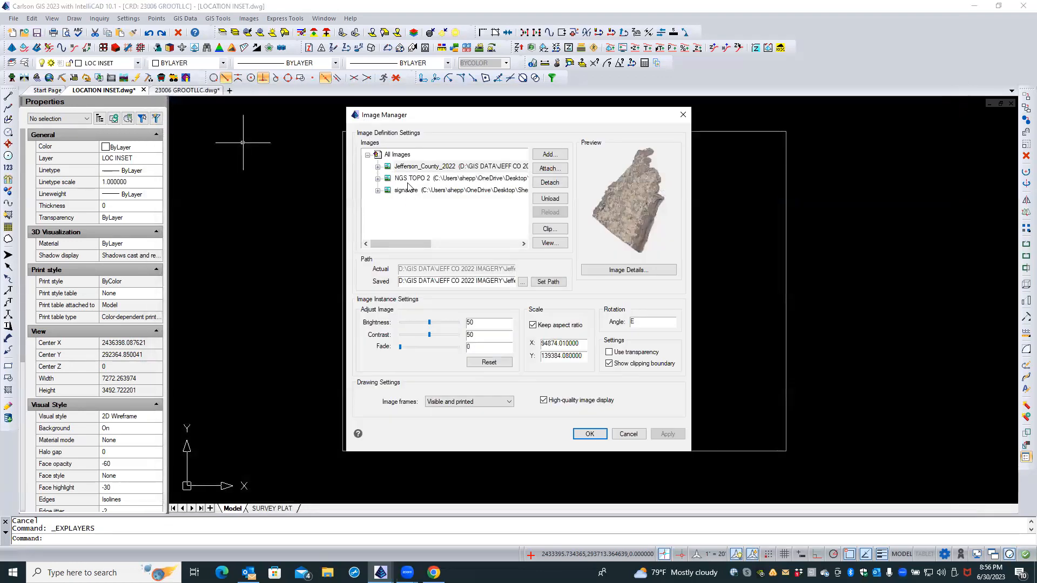
pyautogui.click(406, 179)
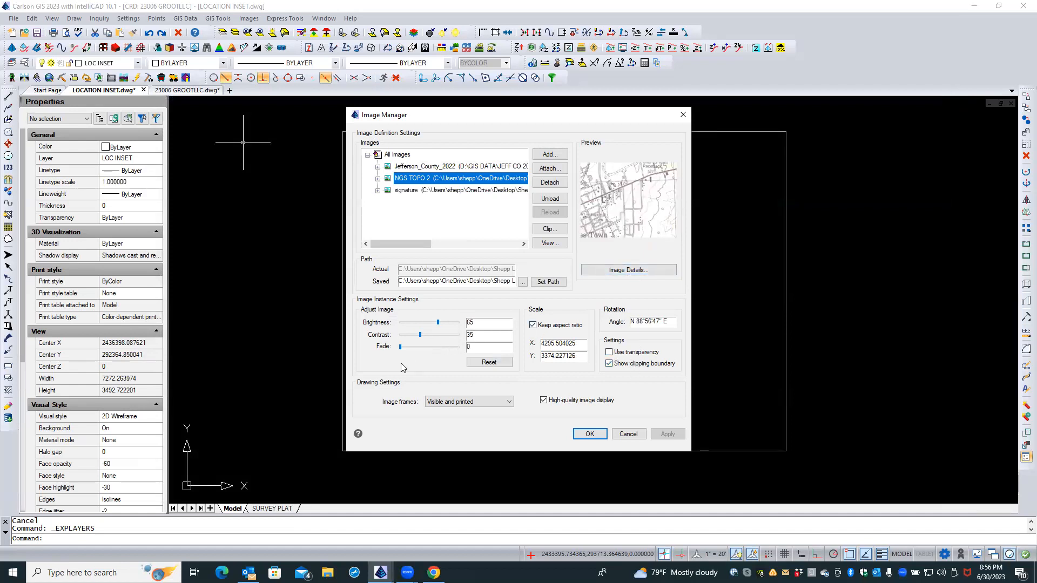
pyautogui.click(482, 405)
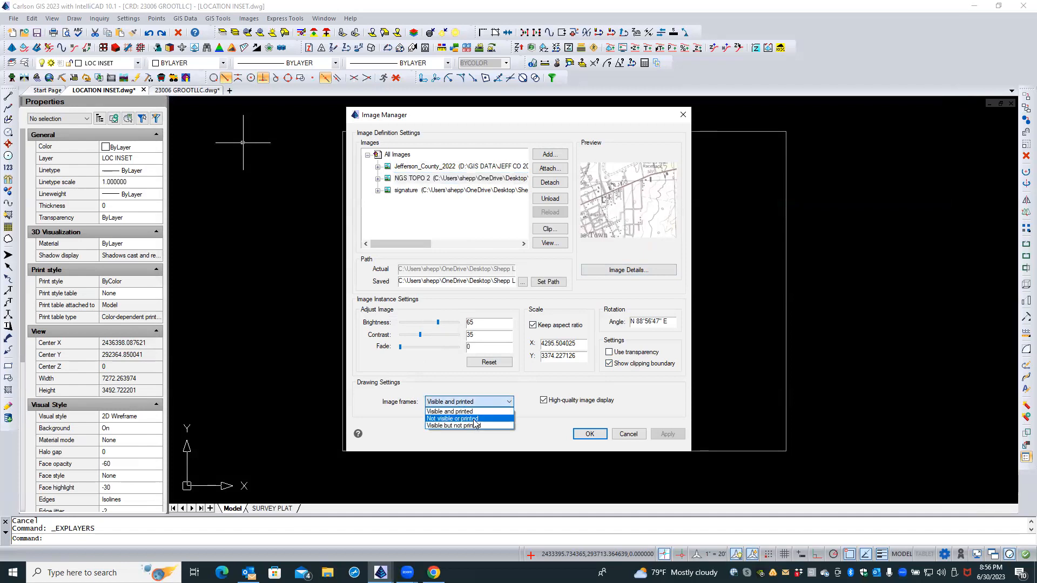
pyautogui.click(474, 420)
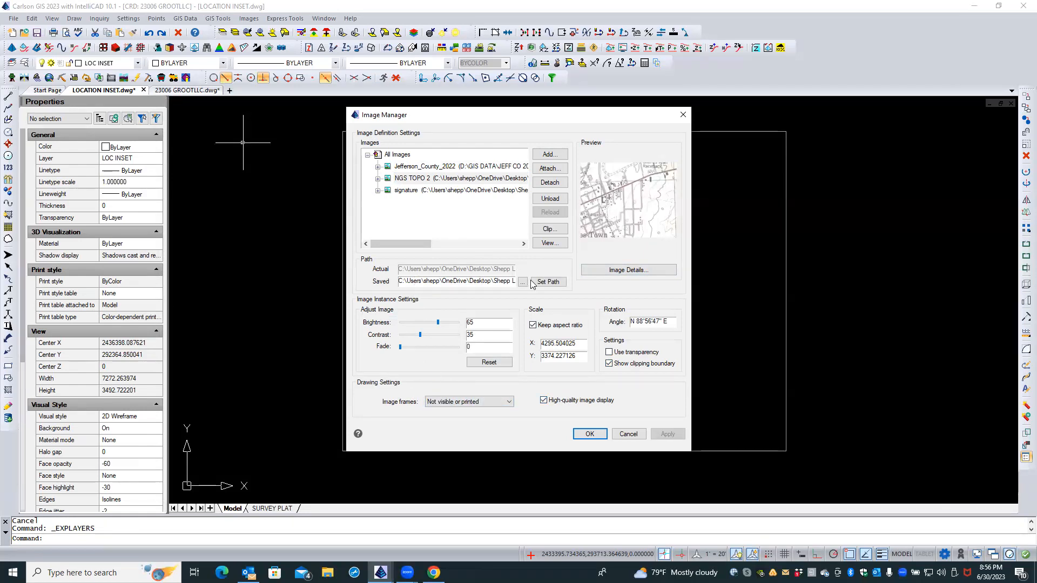
pyautogui.click(377, 179)
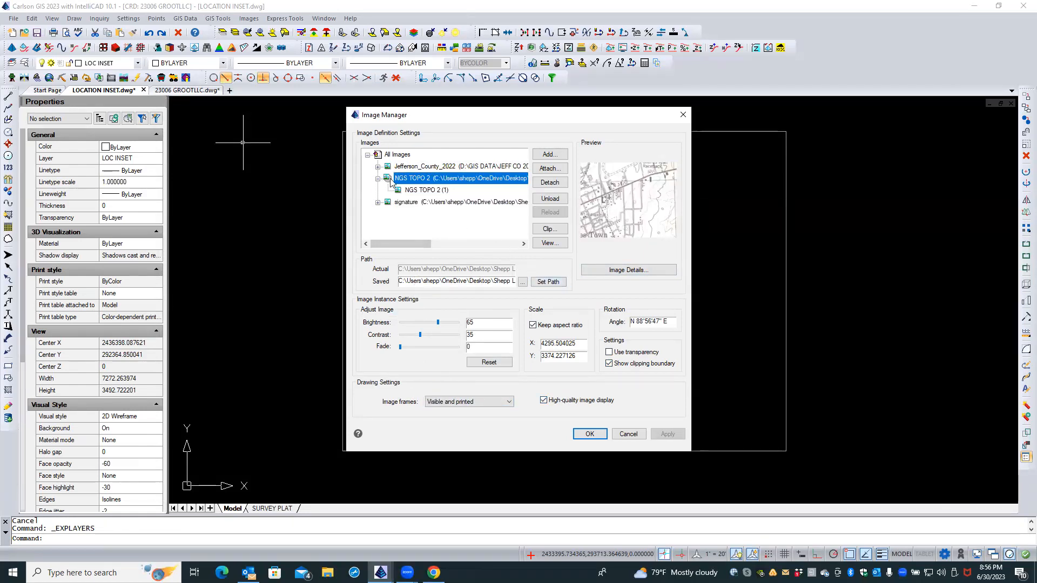
pyautogui.click(427, 190)
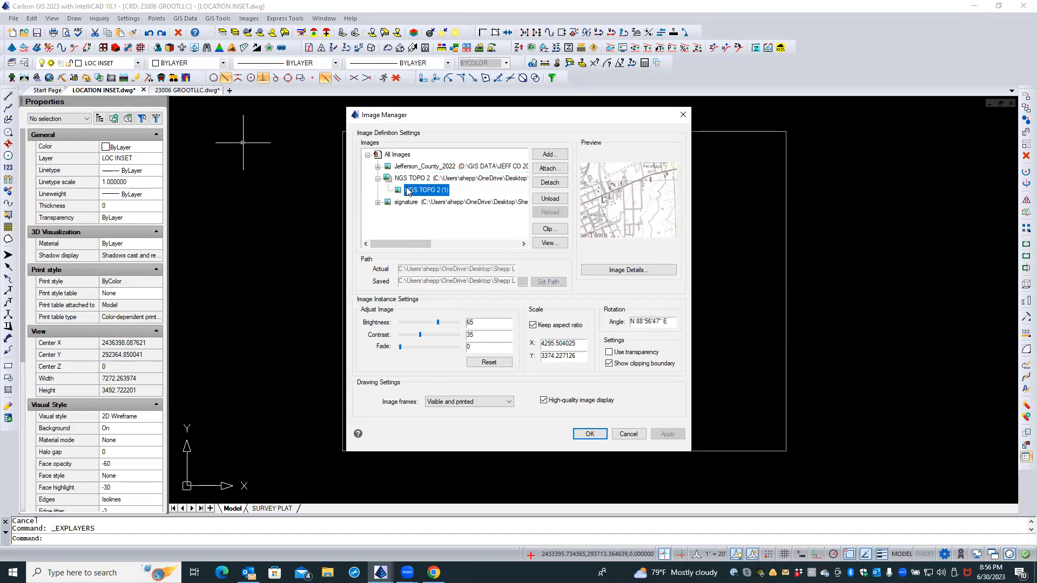
pyautogui.click(427, 178)
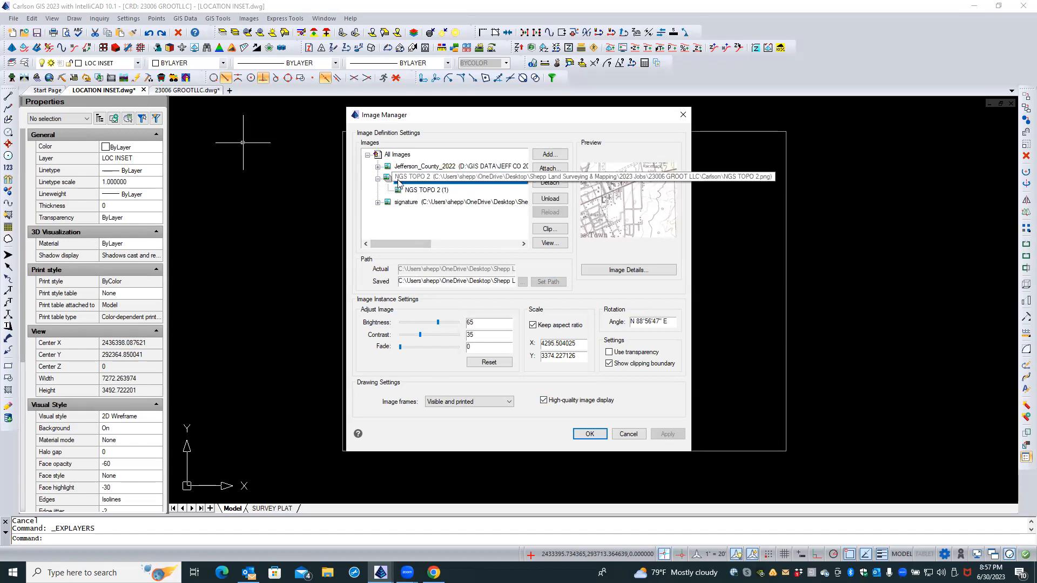
# View the NGS TOPO 2 image file in the external viewer, and close the viewer, Image Manager and drawing explorer.
pyautogui.click(554, 244)
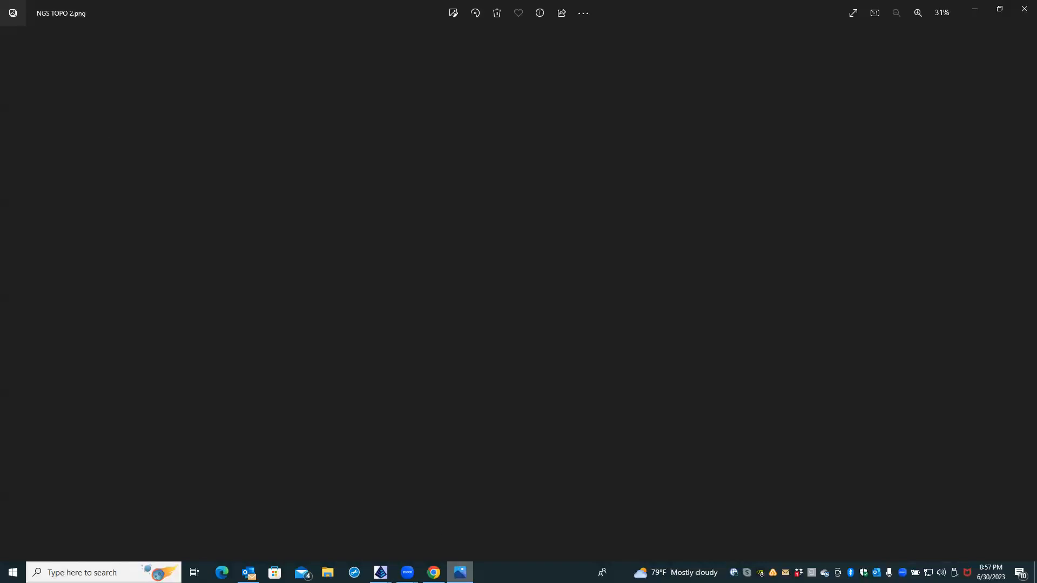
pyautogui.rightClick(460, 572)
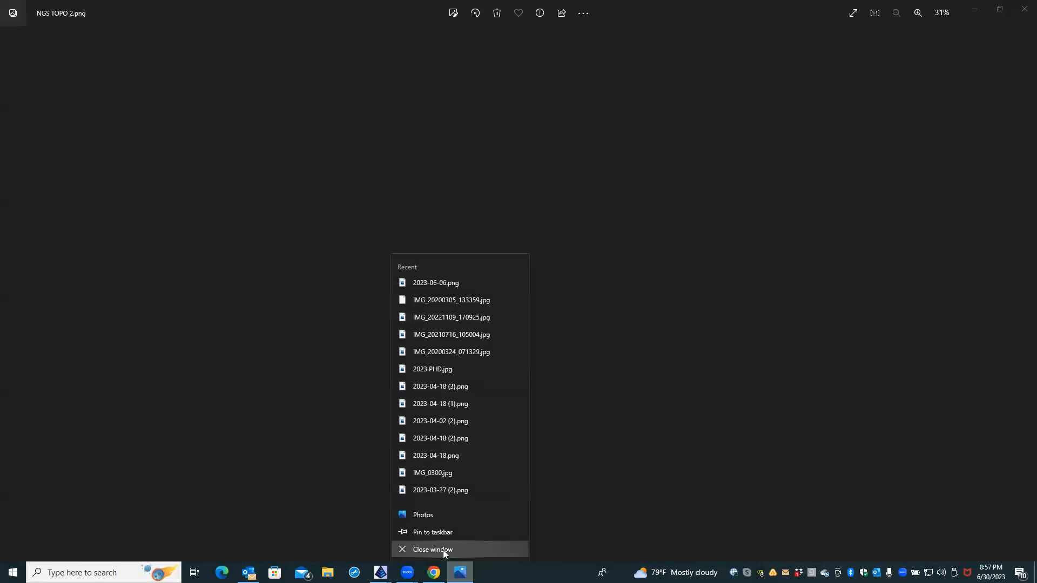
pyautogui.click(443, 550)
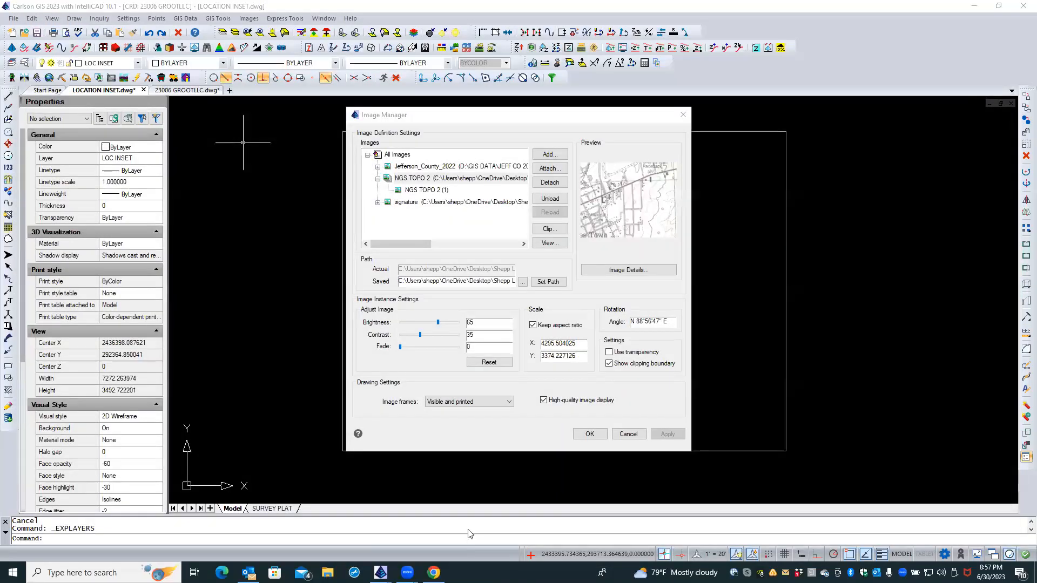
pyautogui.click(447, 435)
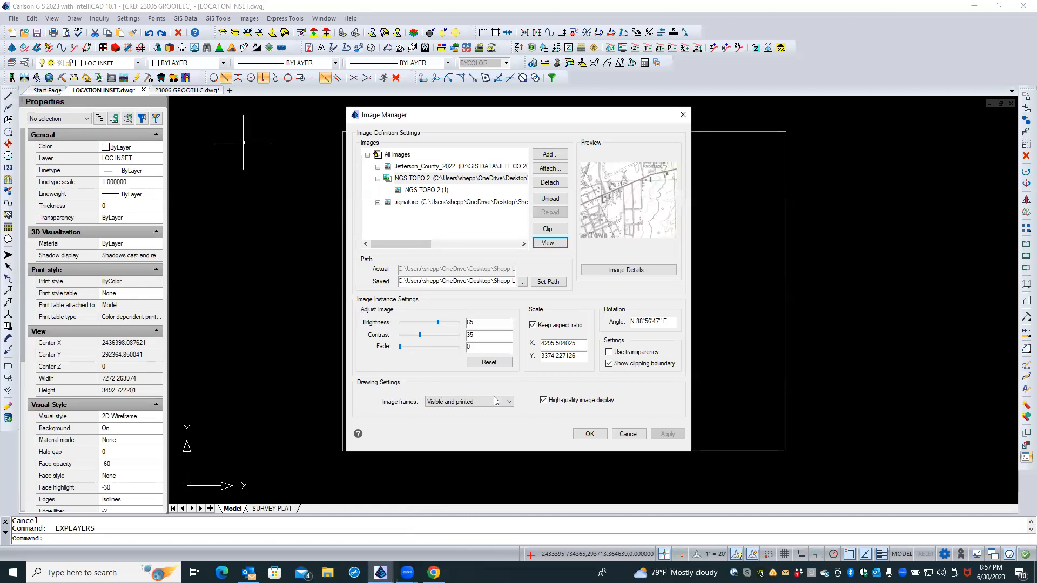
pyautogui.click(588, 434)
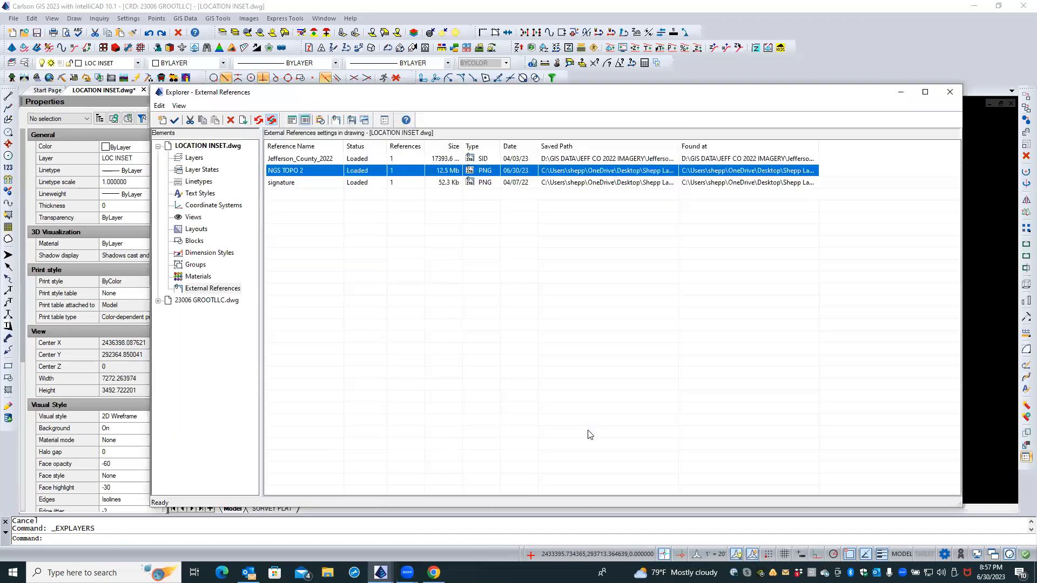
pyautogui.click(950, 93)
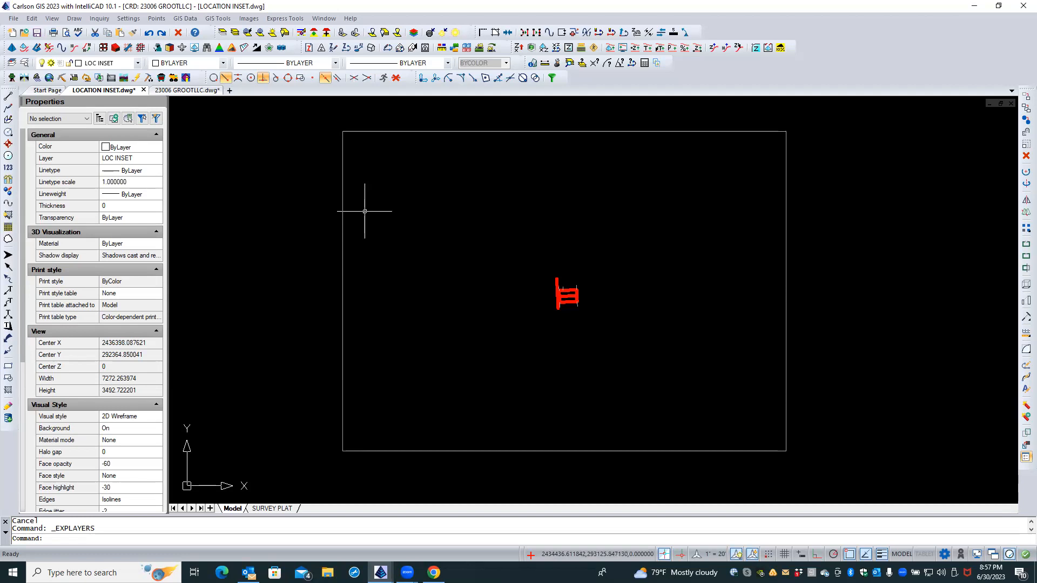
# Regenerate all of the drawing's views with REGENALL.
pyautogui.write('r')
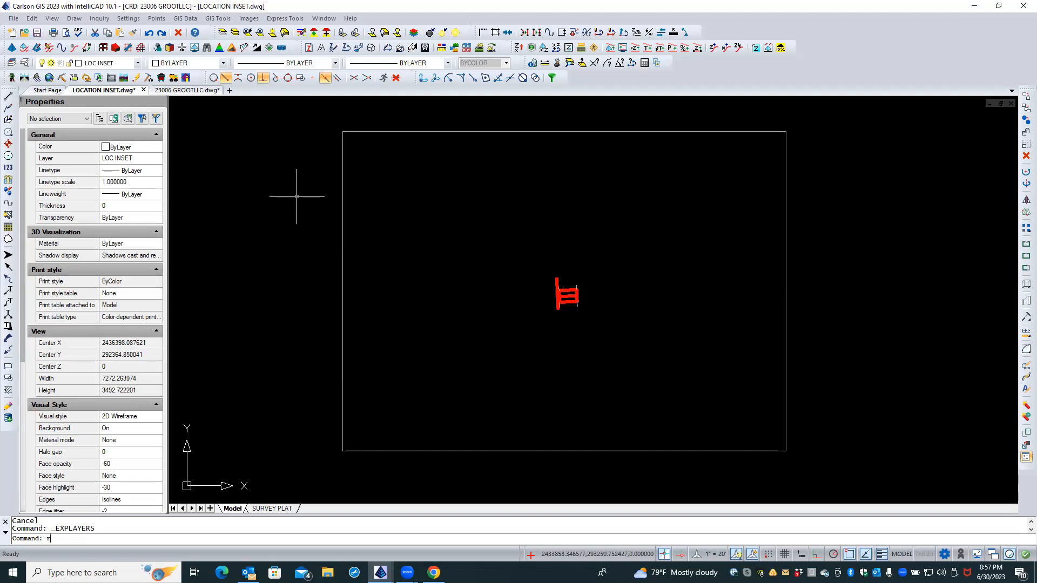
pyautogui.write('ea')
pyautogui.press('Return')
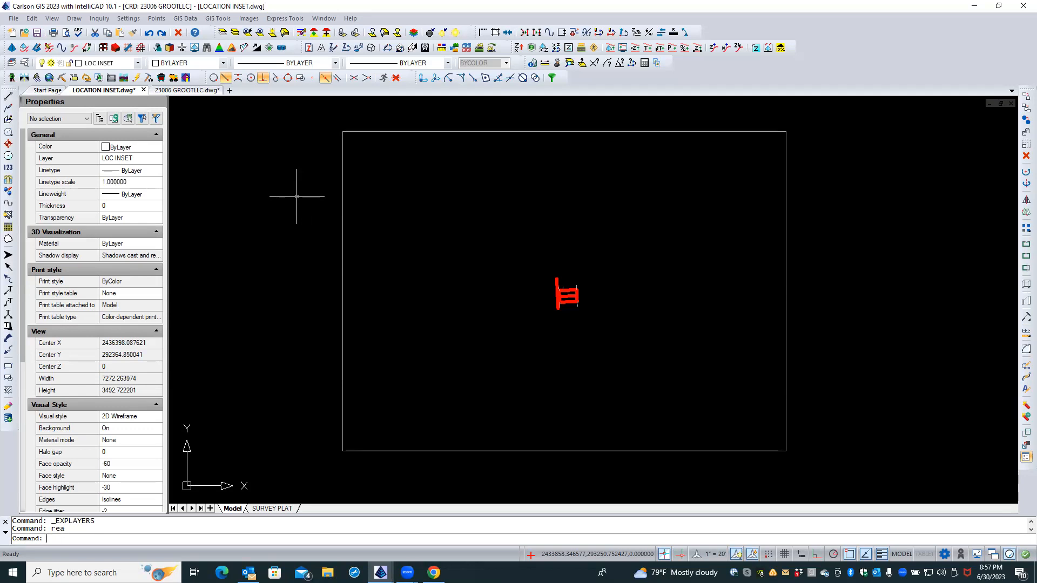
pyautogui.rightClick(297, 197)
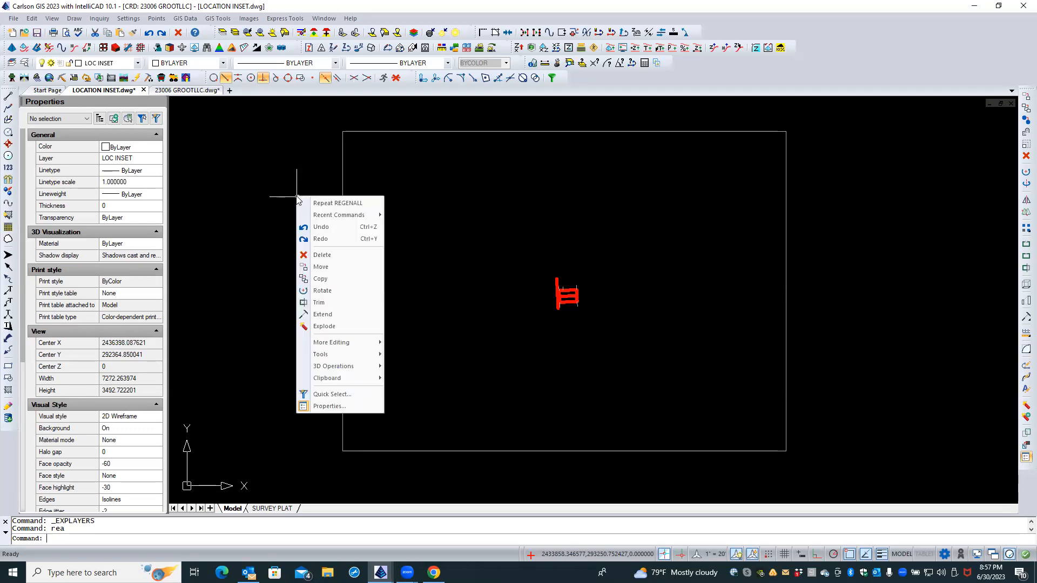
pyautogui.click(279, 192)
pyautogui.click(277, 188)
pyautogui.click(271, 192)
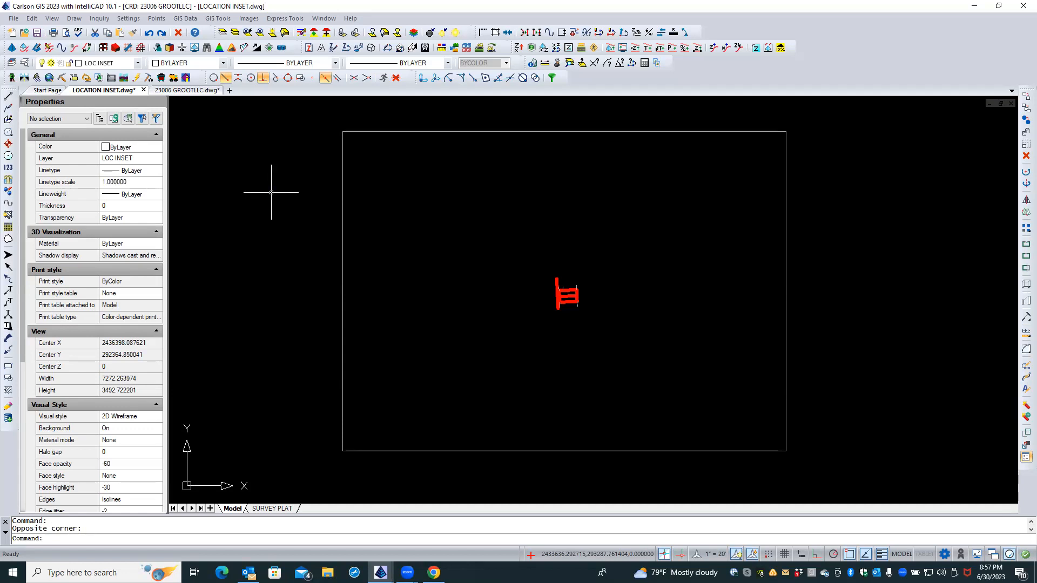
pyautogui.scroll(-4, 385, 217)
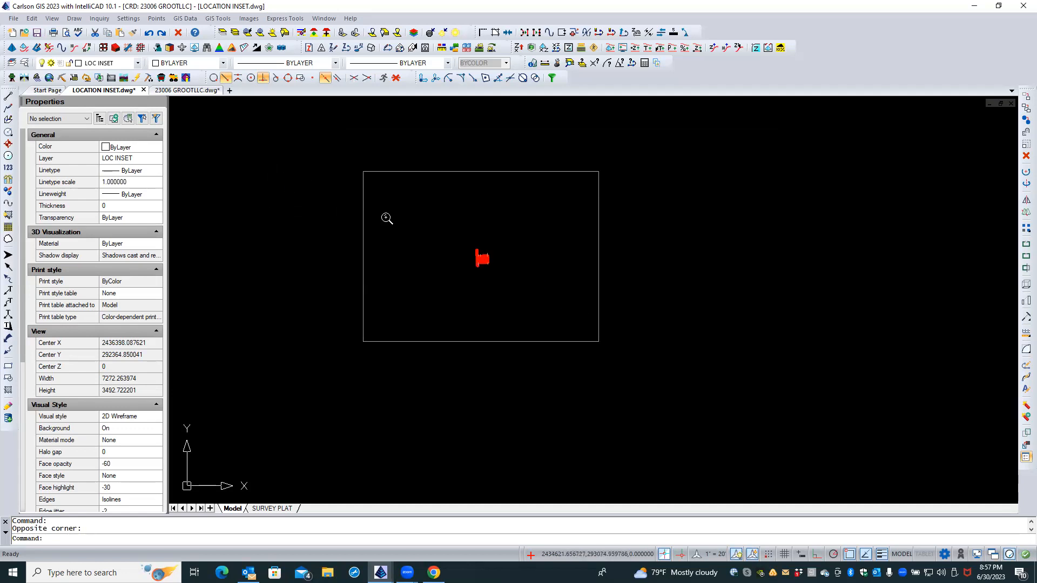
# Run IMAGEFRAME, accept the value 1, and regenerate the drawing with REGENALL.
pyautogui.write('imagefr')
pyautogui.press('Return')
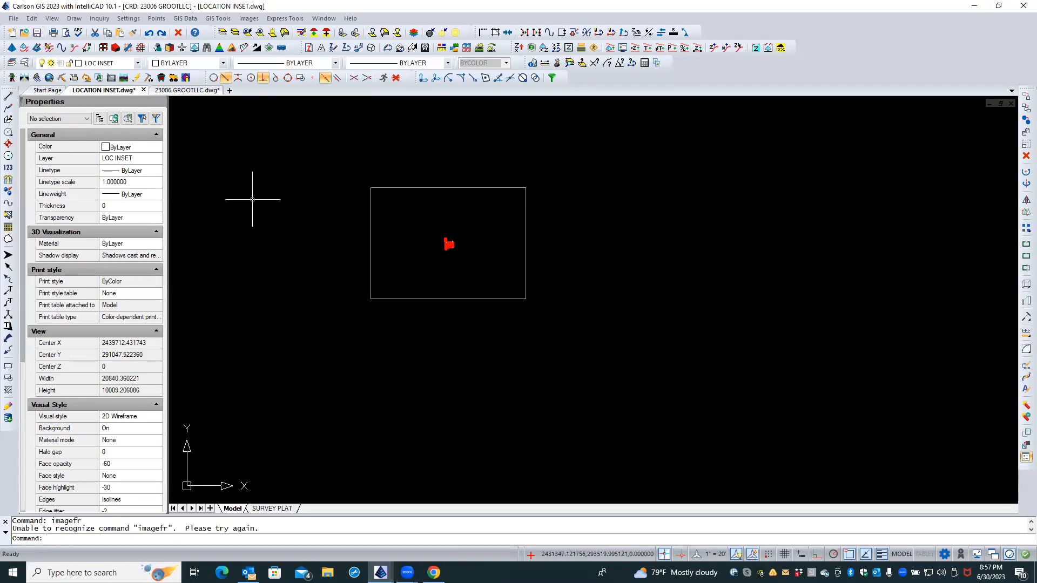
pyautogui.write('imagefr')
pyautogui.press('Return')
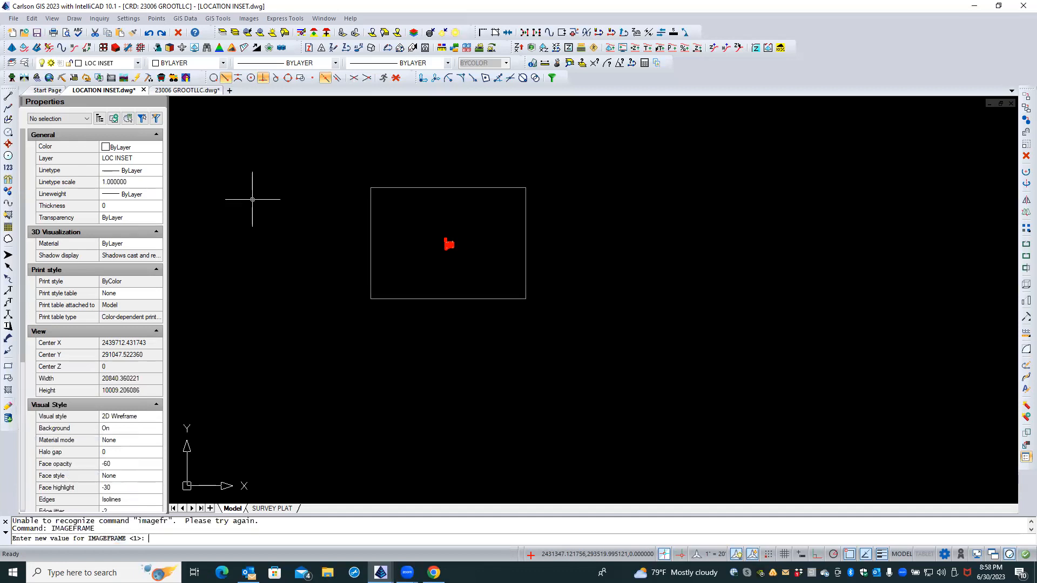
pyautogui.press('Return')
pyautogui.write('rea')
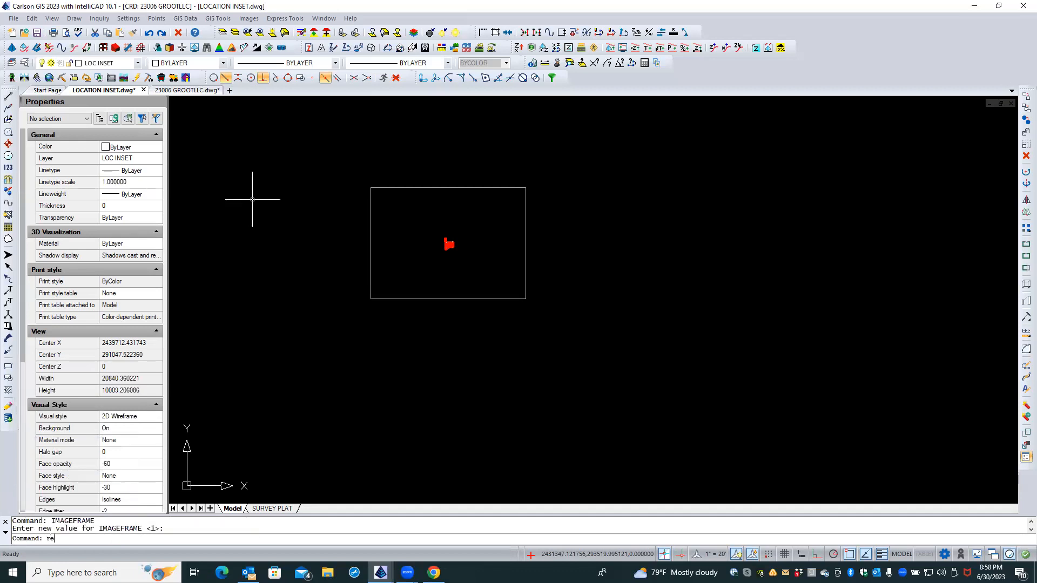
pyautogui.press('Return')
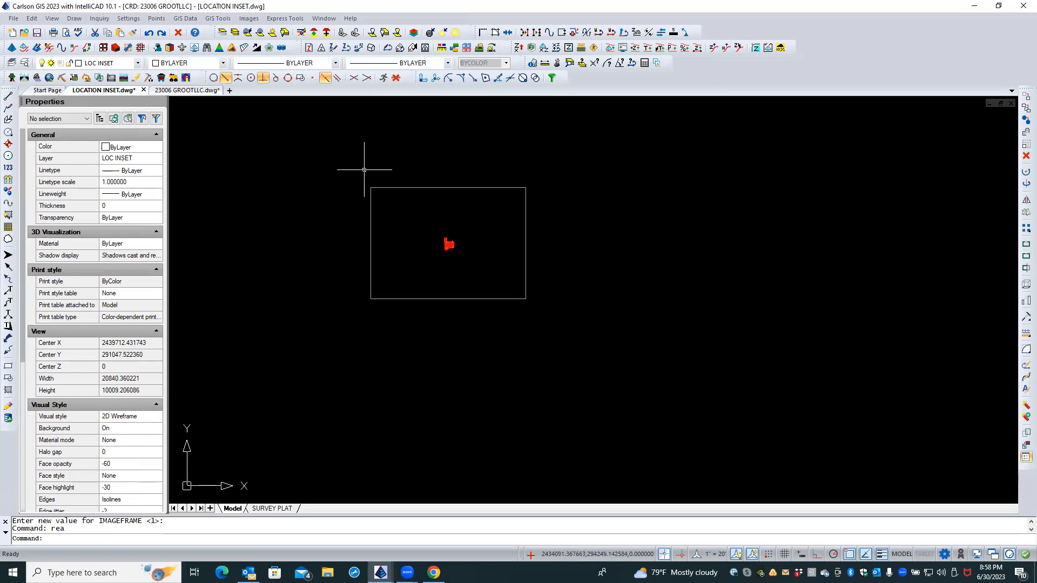
# Crossing-select the large rectangle's northwest corner and west edge to check for an image there, and clear the selections.
pyautogui.click(391, 171)
pyautogui.click(341, 214)
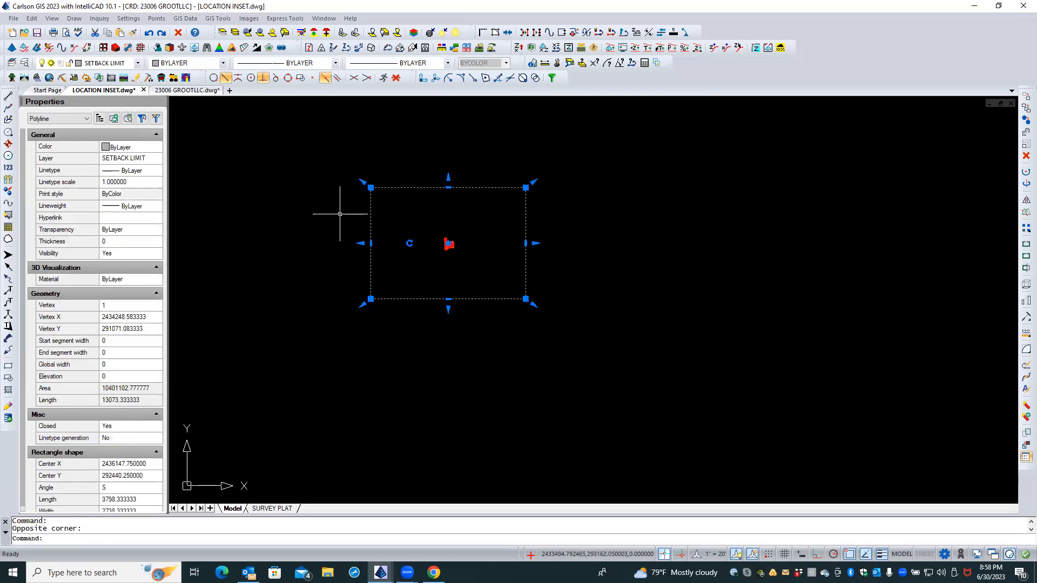
pyautogui.click(85, 120)
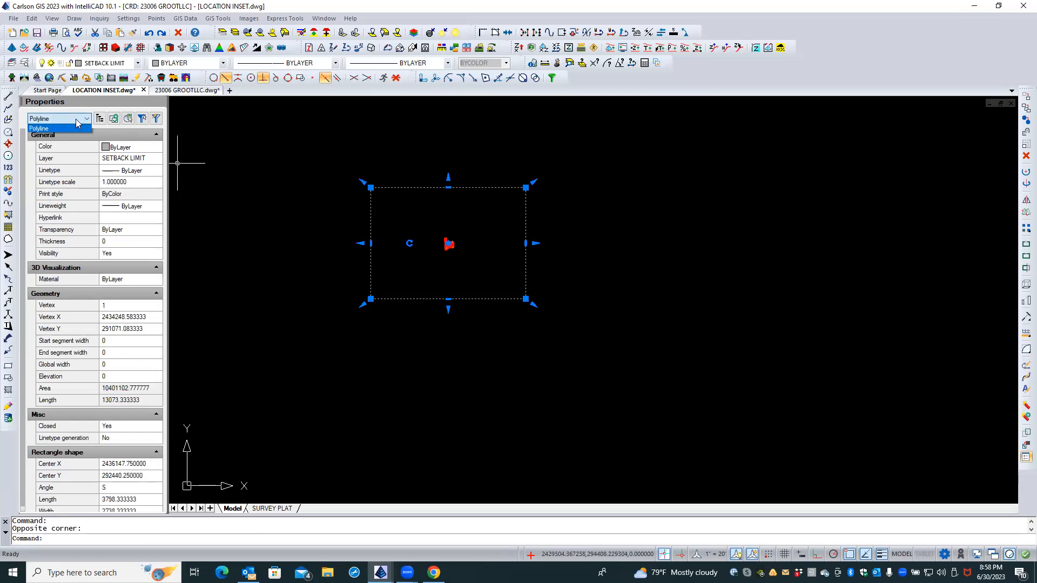
pyautogui.click(230, 155)
pyautogui.click(219, 194)
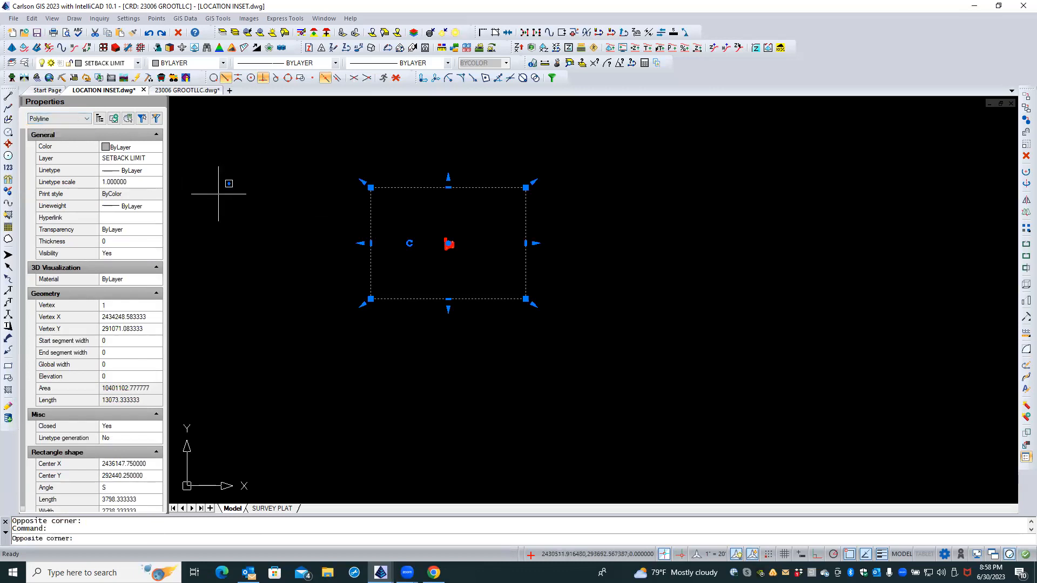
pyautogui.click(270, 251)
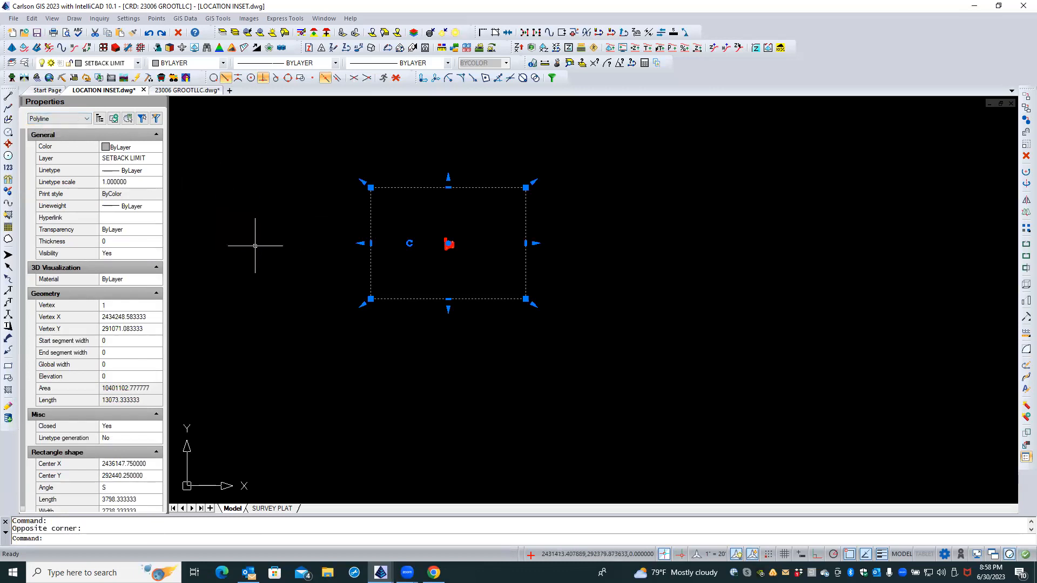
pyautogui.press('Escape')
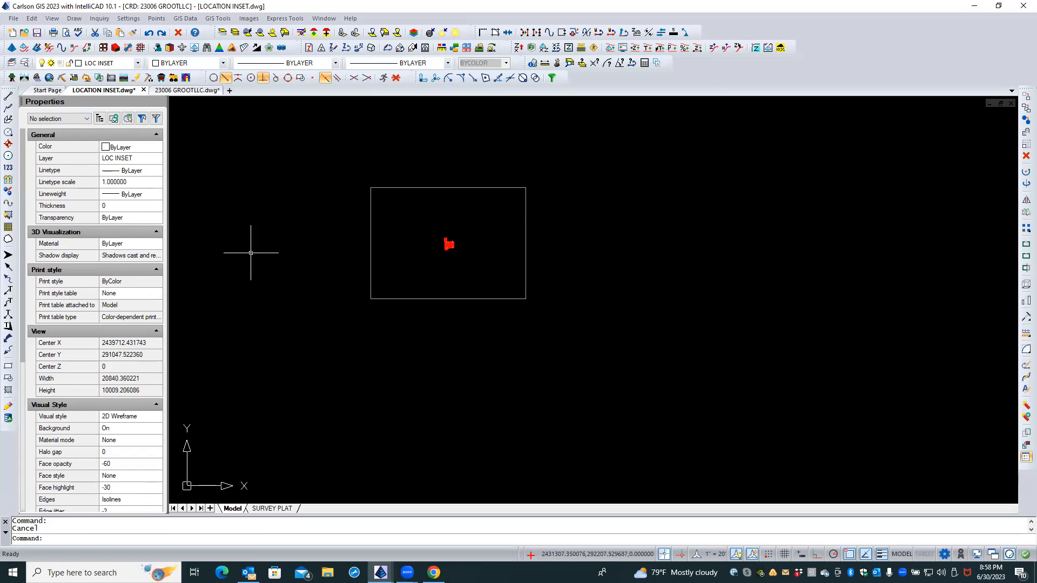
pyautogui.click(380, 229)
pyautogui.click(340, 236)
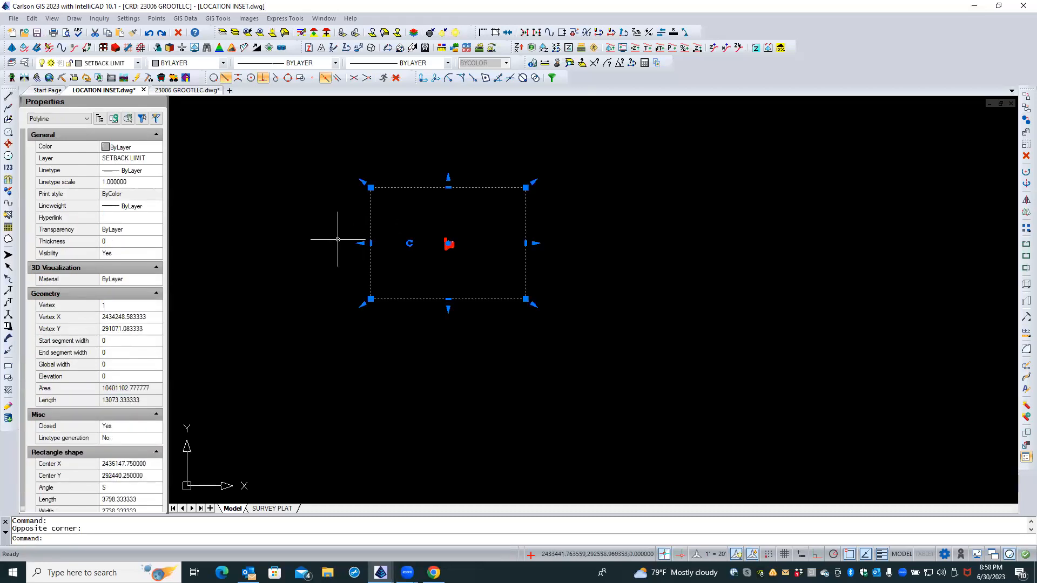
pyautogui.press('Escape')
# Reload the NGS TOPO 2 reference with the XREF command and select it again in the reference list.
pyautogui.write('xref')
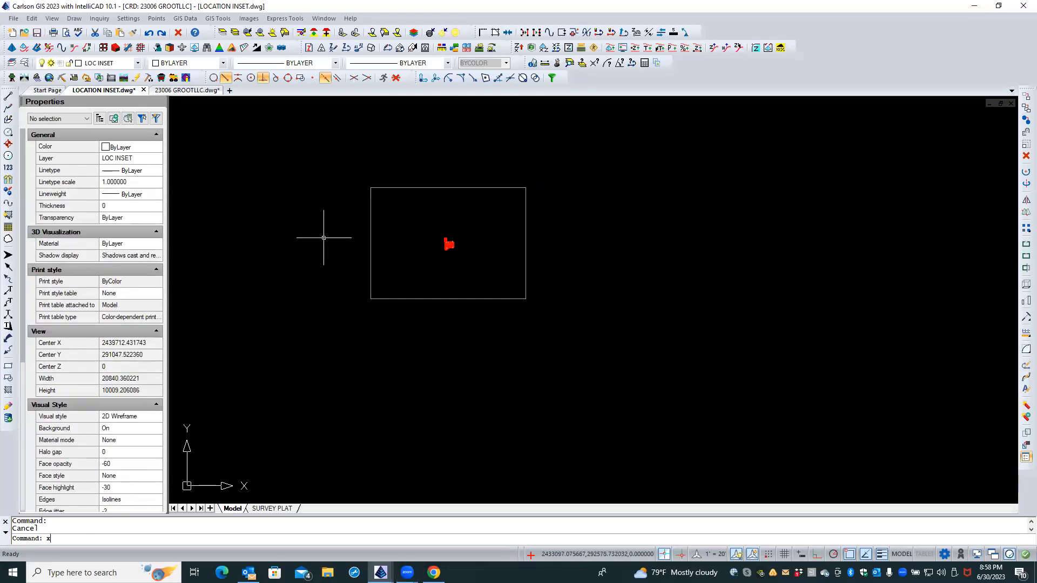
pyautogui.press('Return')
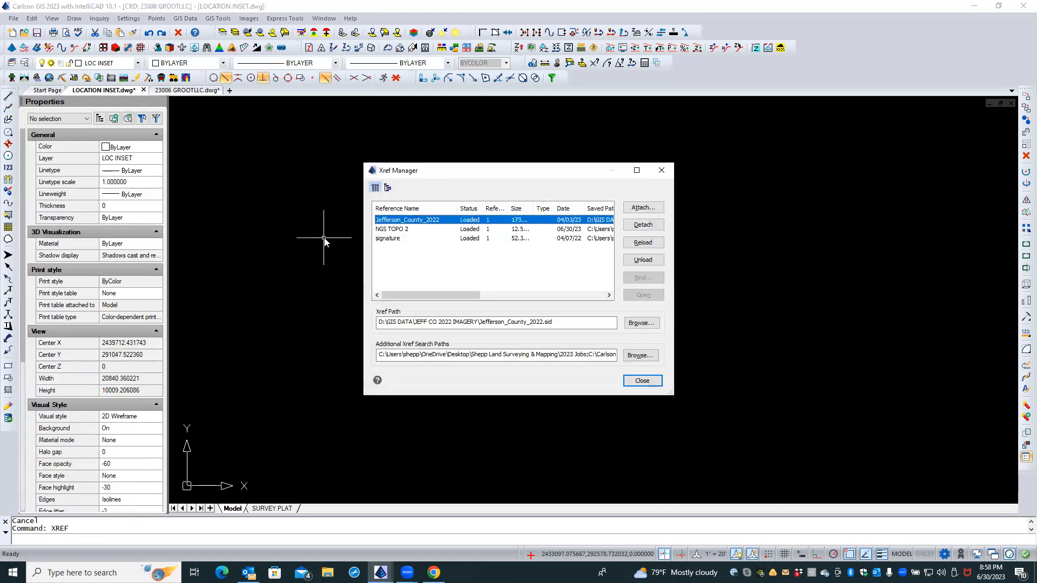
pyautogui.click(412, 230)
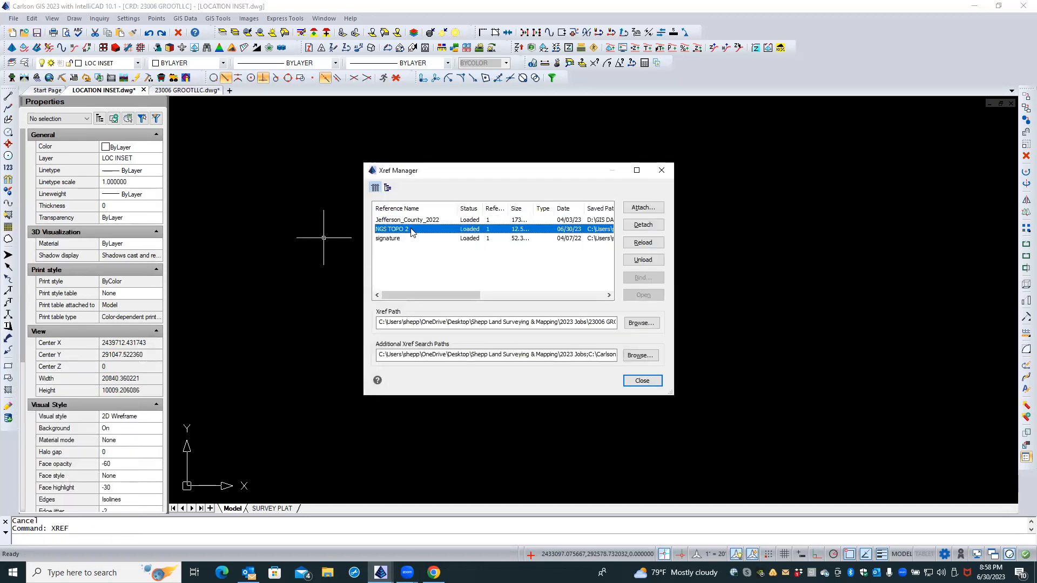
pyautogui.click(653, 246)
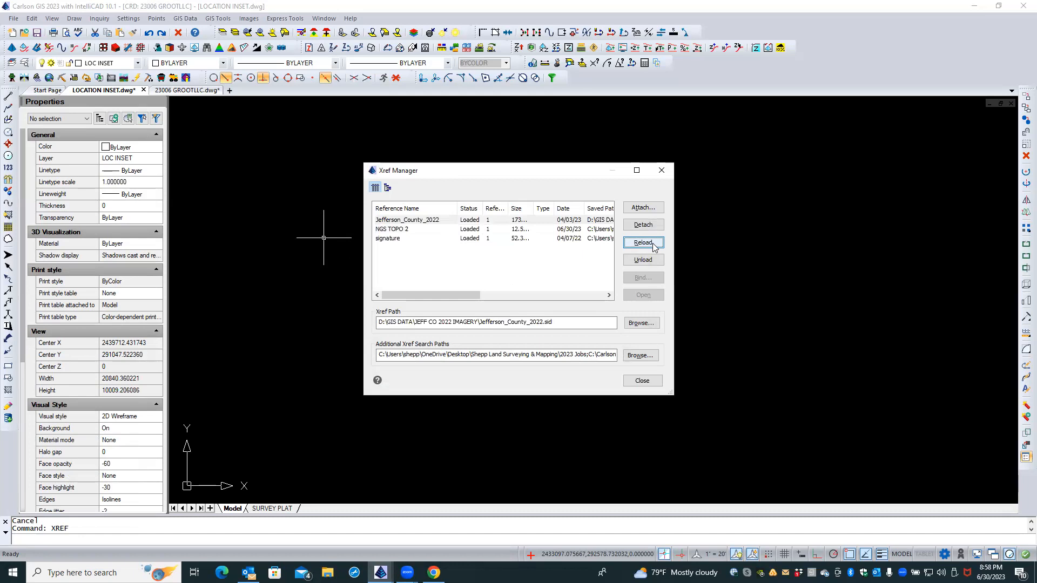
pyautogui.click(417, 229)
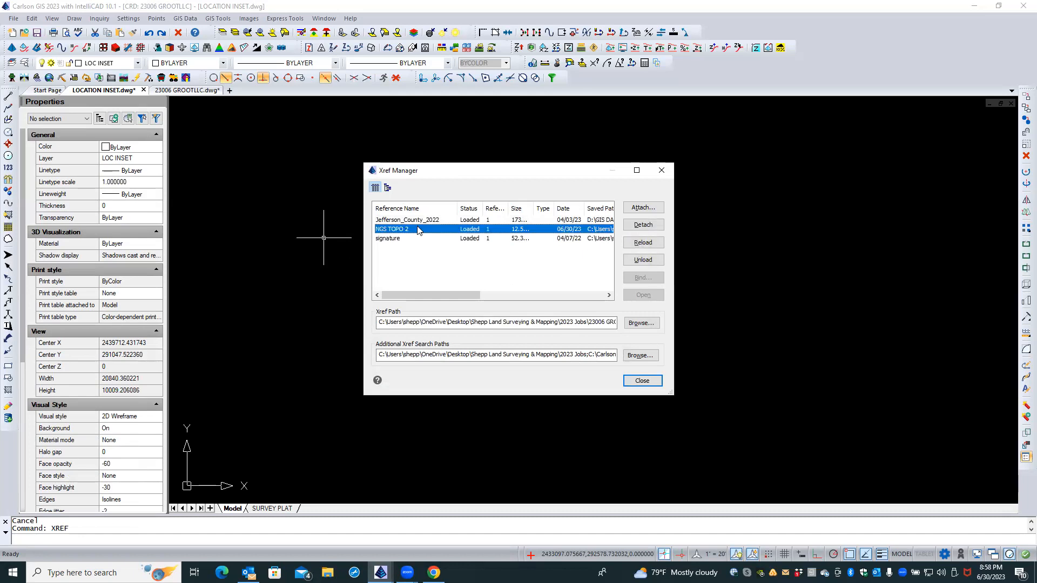
pyautogui.click(388, 232)
pyautogui.click(393, 248)
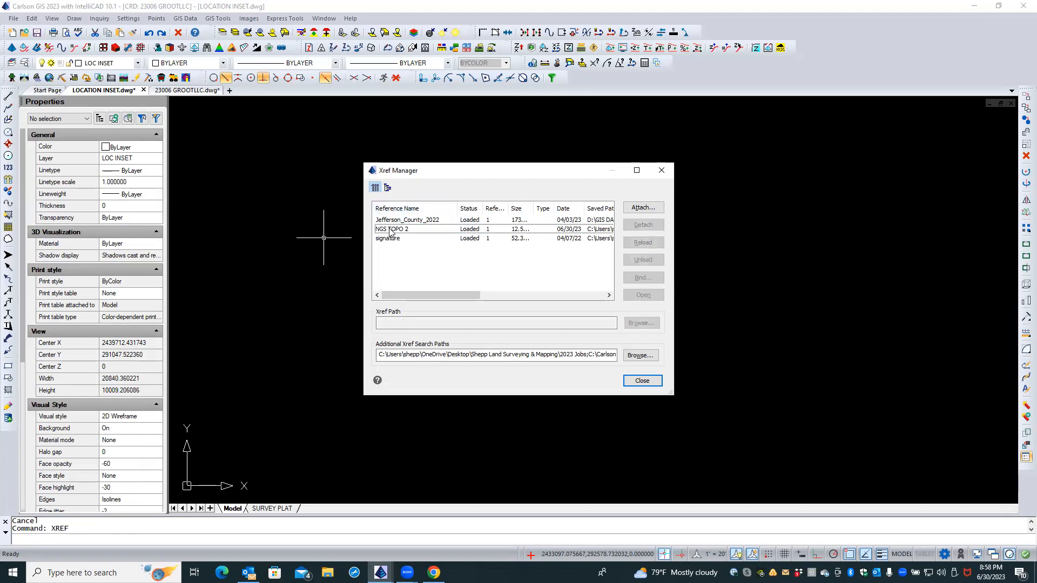
pyautogui.click(392, 233)
pyautogui.moveTo(455, 291); pyautogui.dragTo(417, 300)
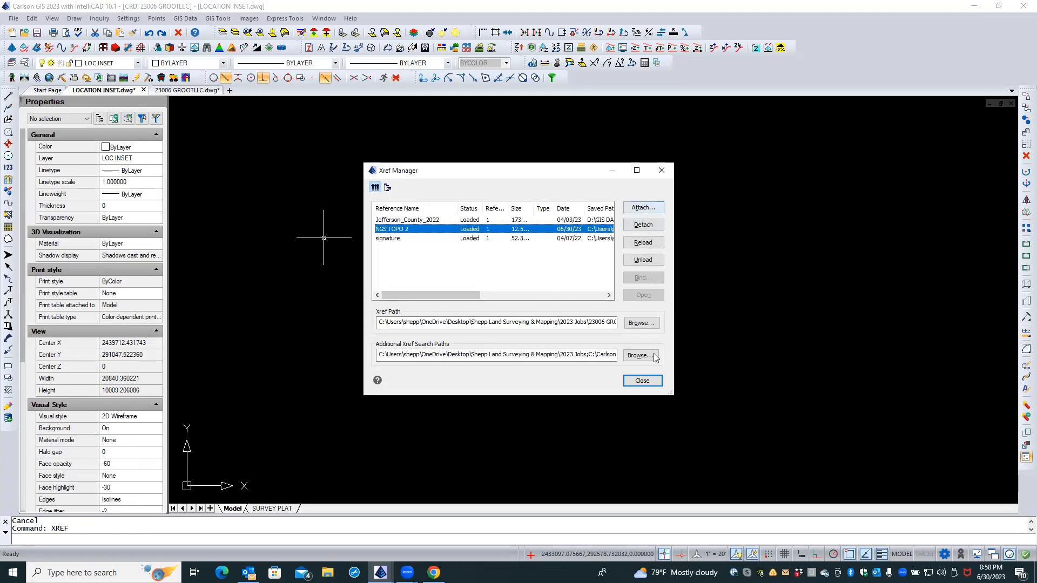
# Close the Xref Manager and cancel any pending selection in model space.
pyautogui.click(643, 381)
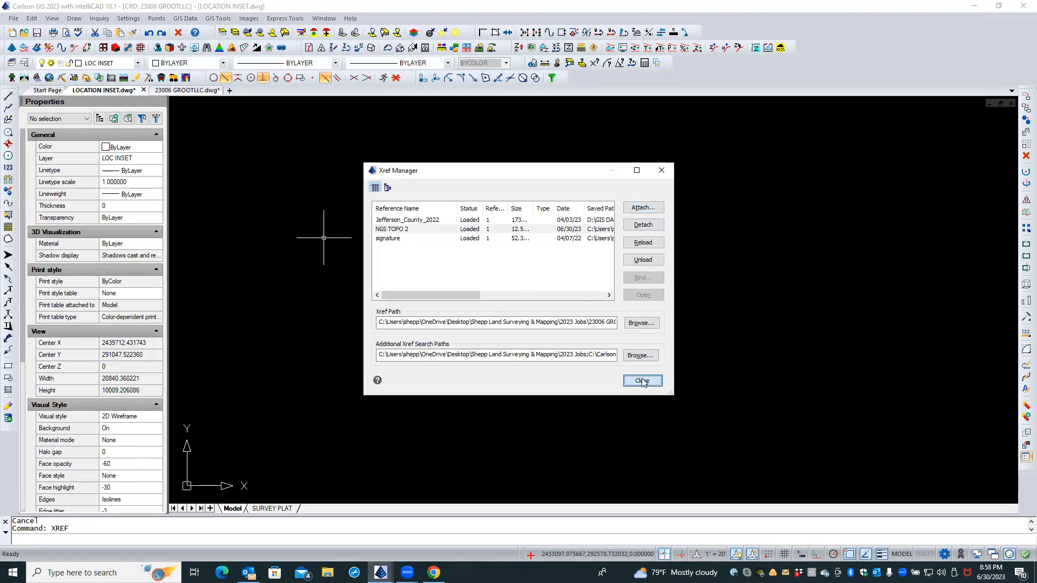
pyautogui.click(643, 381)
pyautogui.press('Escape')
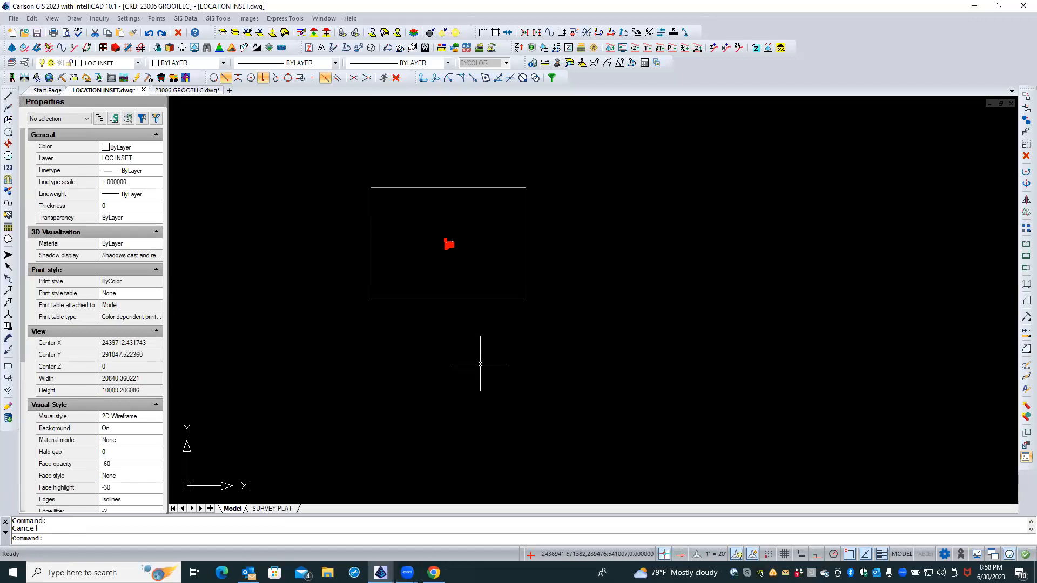
pyautogui.rightClick(445, 364)
pyautogui.press('Escape')
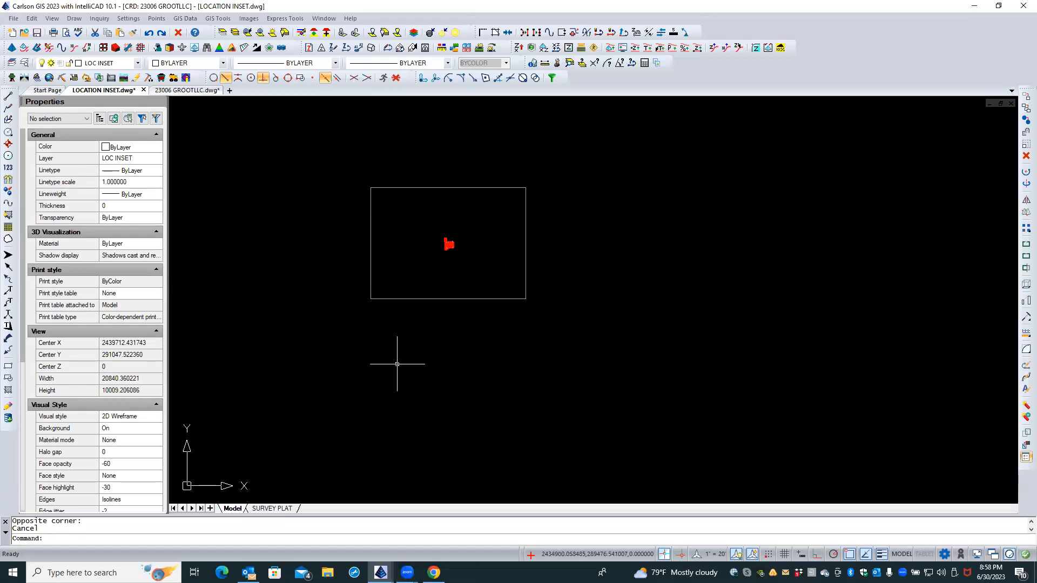
# Select all entities with the SELECT command, narrow the properties to the NGS TOPO 2 image, and set its visibility to Yes.
pyautogui.write('select')
pyautogui.press('Return')
pyautogui.write('all')
pyautogui.press('Return')
pyautogui.press('Return')
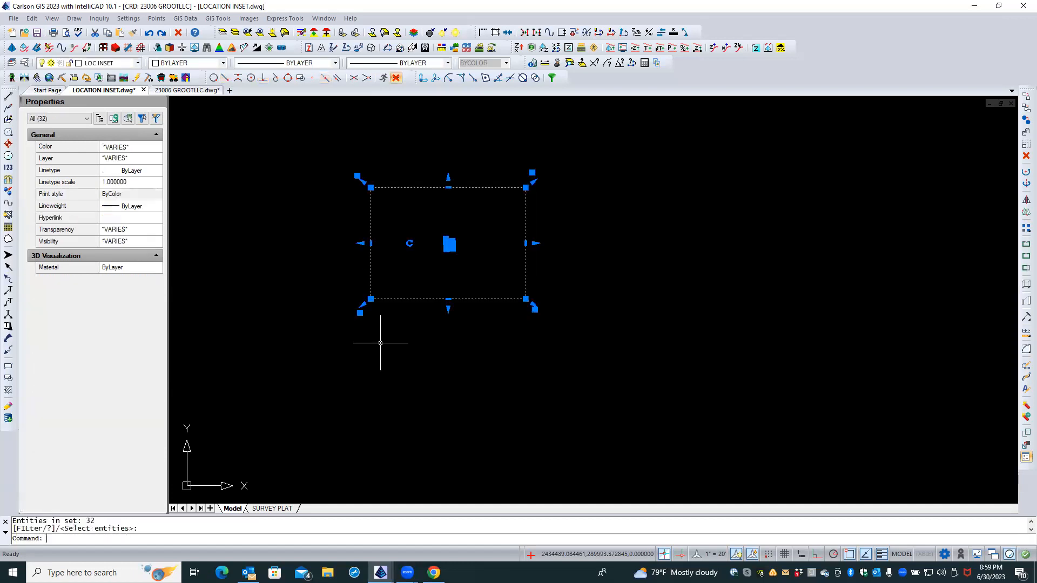
pyautogui.click(79, 119)
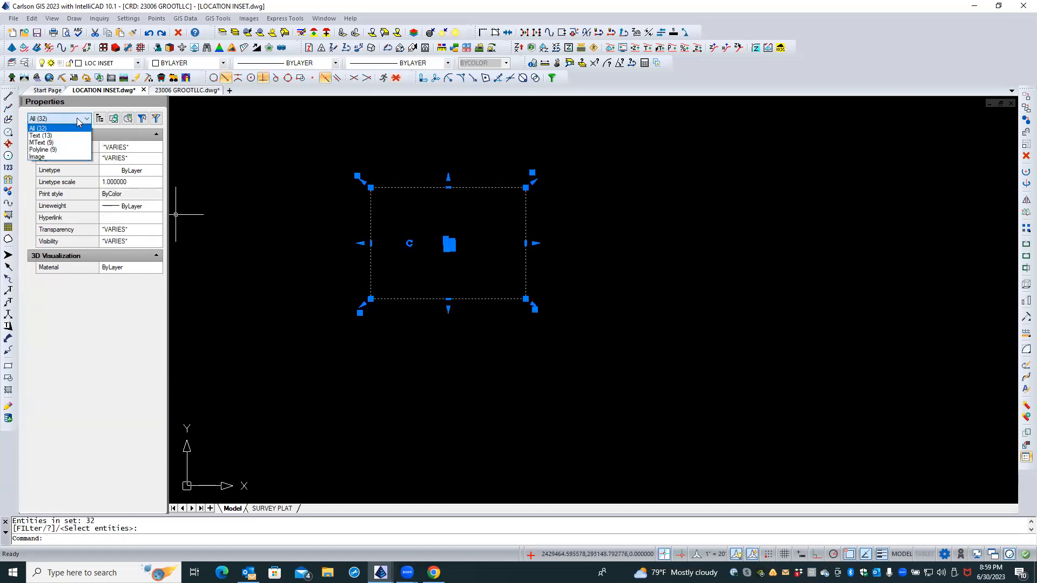
pyautogui.click(46, 157)
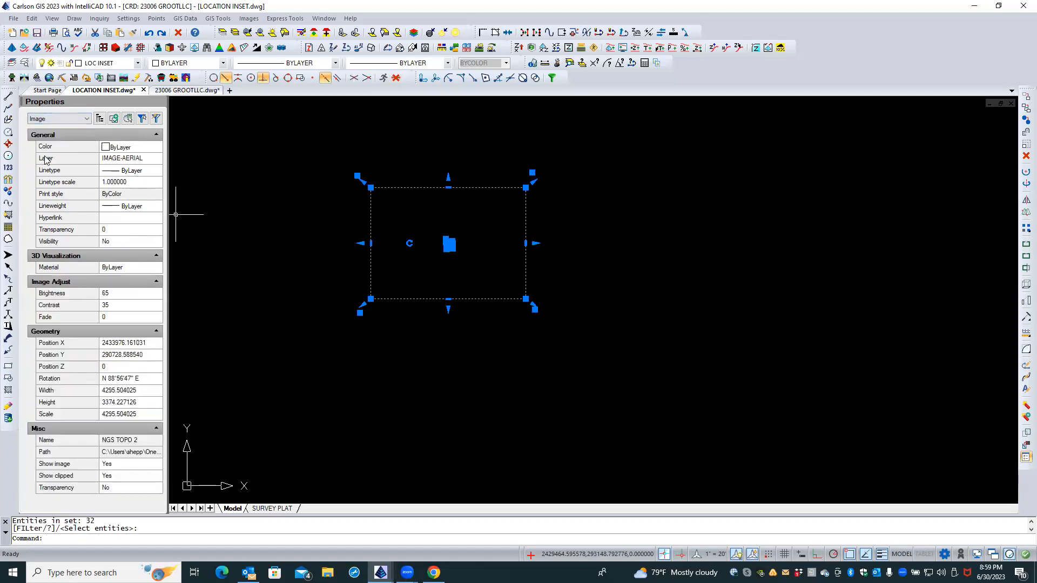
pyautogui.click(117, 242)
pyautogui.click(157, 243)
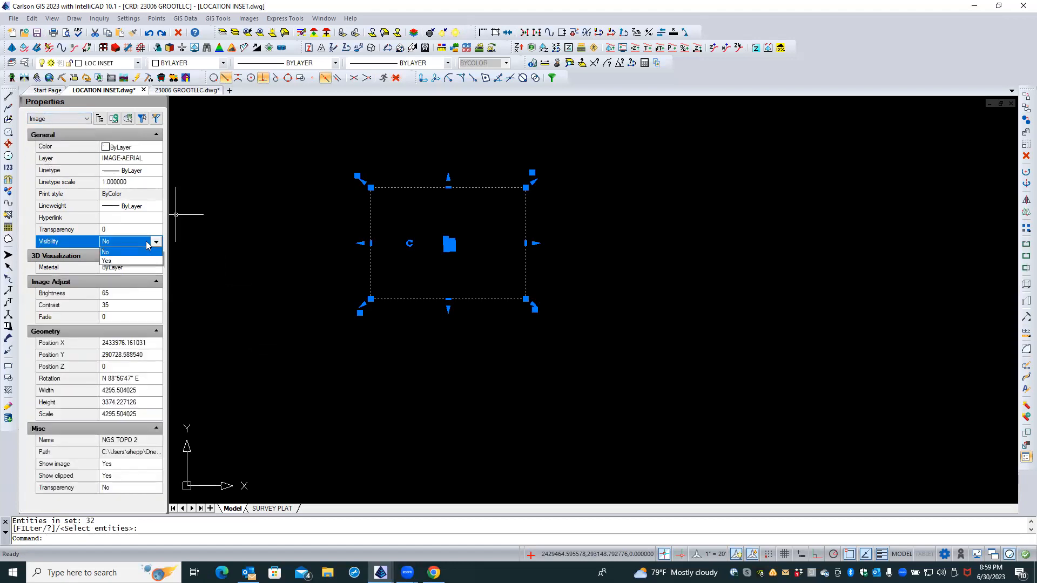
pyautogui.click(116, 262)
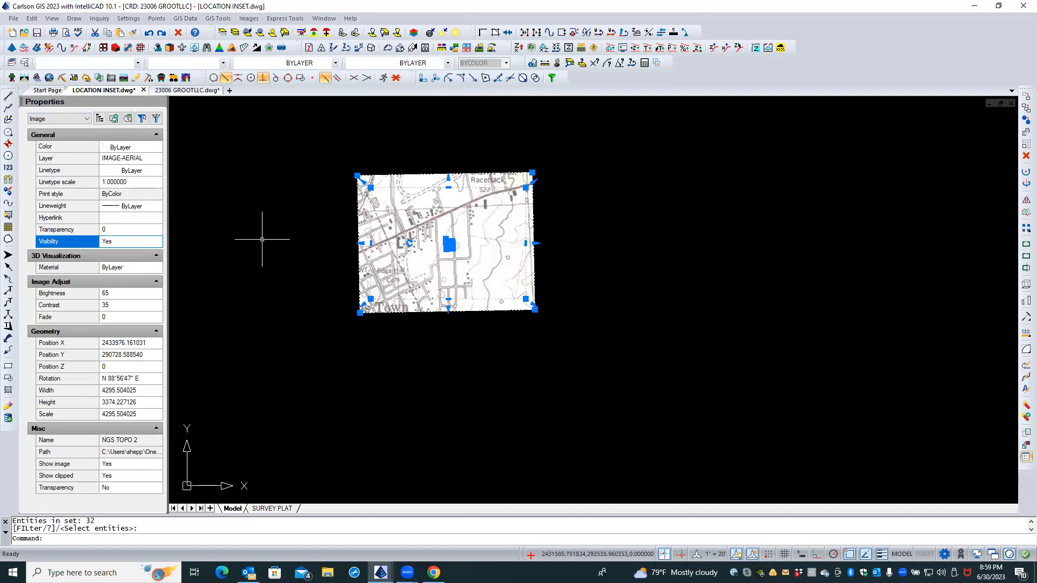
pyautogui.press('Escape')
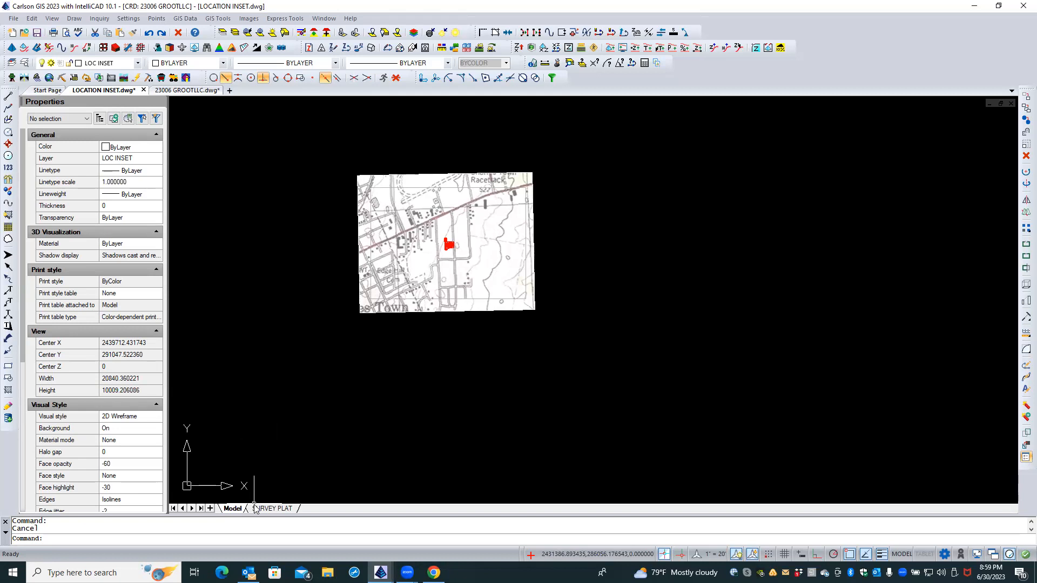
# Delete the SURVEY PLAT layout from LOCATION INSET.dwg and save the drawing.
pyautogui.click(272, 509)
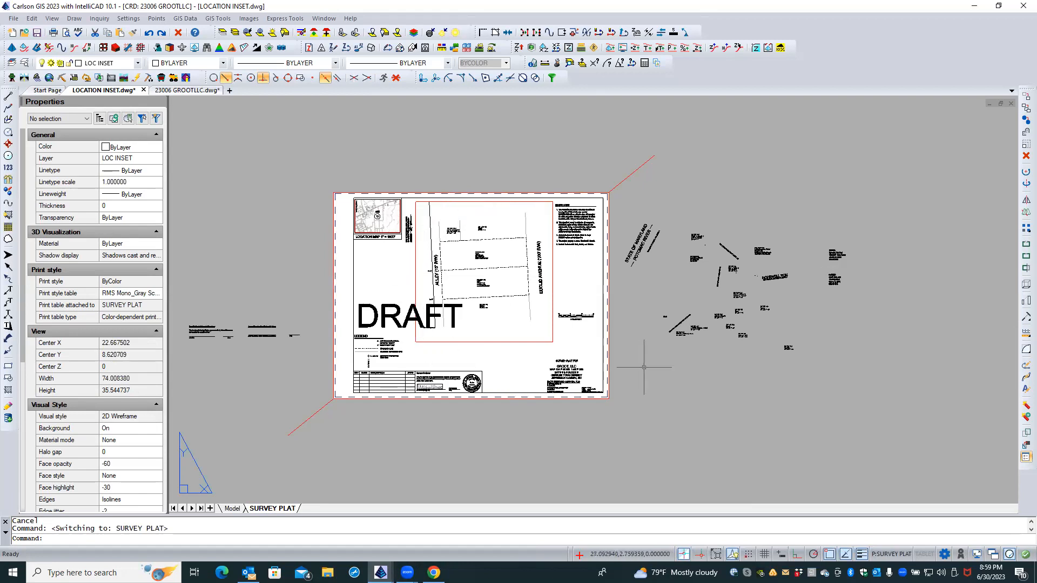
pyautogui.rightClick(263, 510)
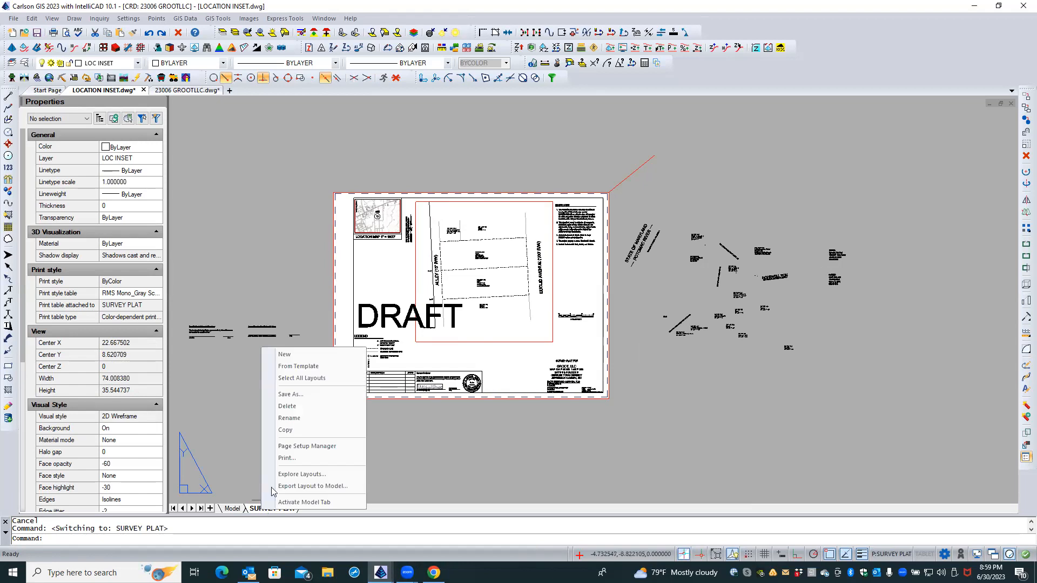
pyautogui.click(302, 406)
pyautogui.click(515, 318)
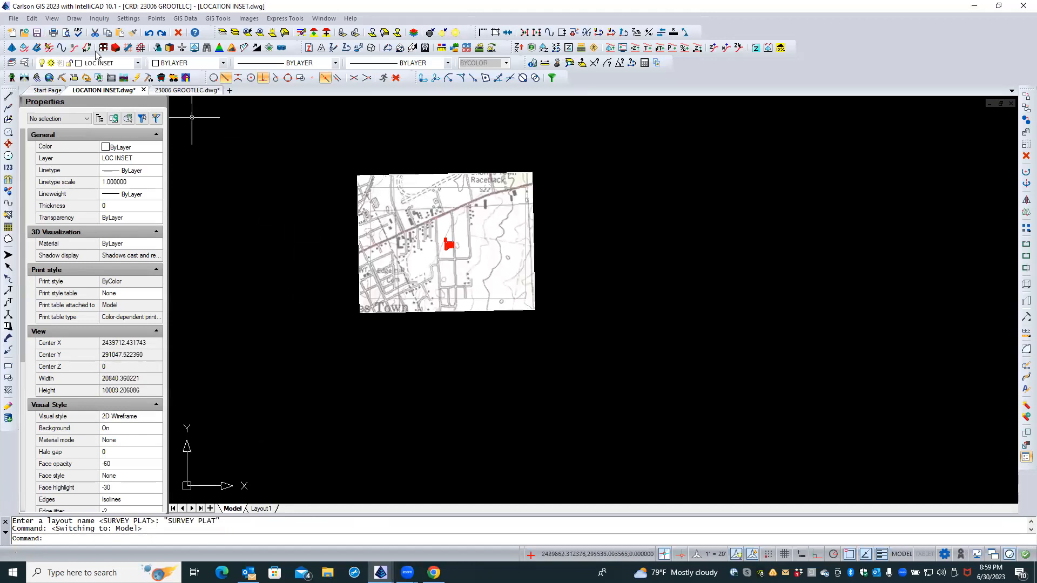
pyautogui.click(38, 33)
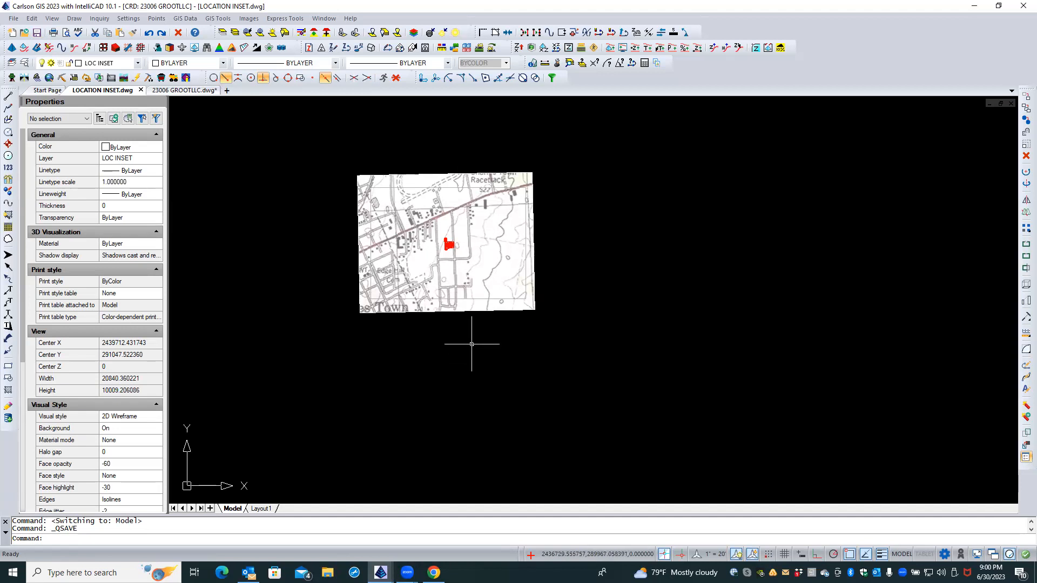
# Compare the topo image with the location map frame in 23006 GROOTLLC.dwg, and save LOCATION INSET.dwg again.
pyautogui.scroll(-1, 474, 344)
pyautogui.scroll(3, 426, 202)
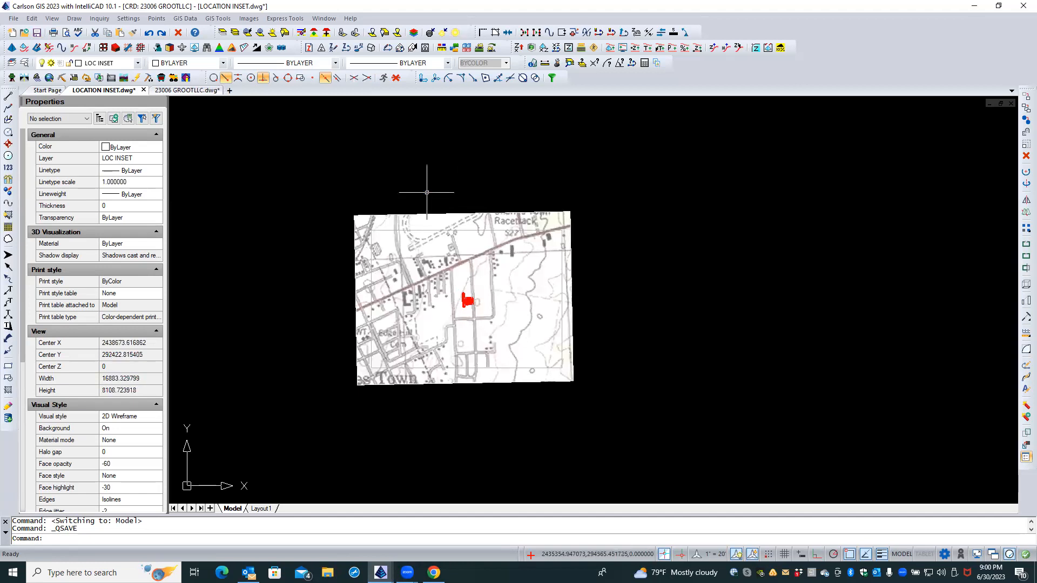
pyautogui.moveTo(427, 191); pyautogui.dragTo(432, 163, button='middle')
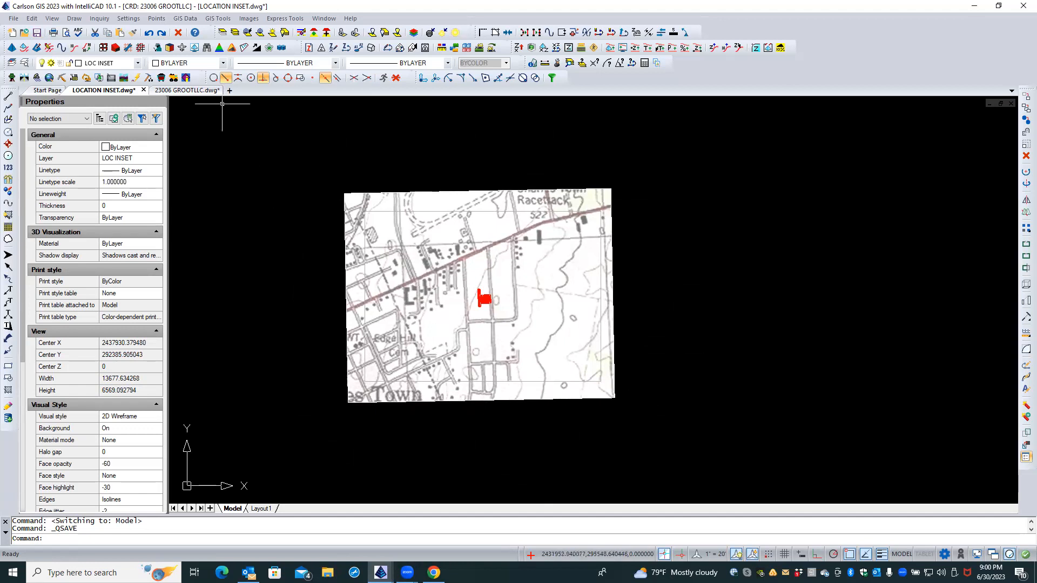
pyautogui.click(187, 90)
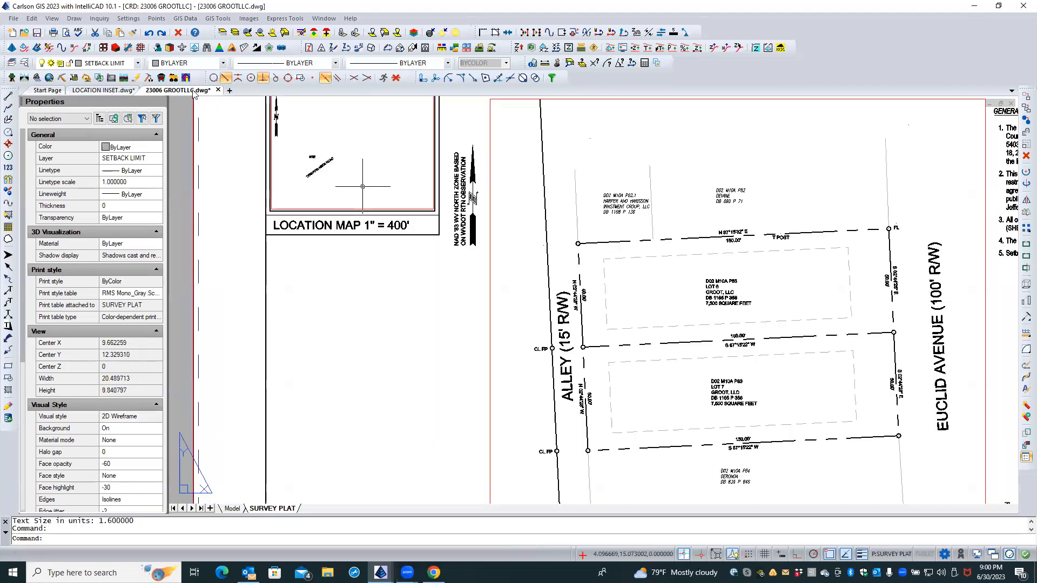
pyautogui.moveTo(357, 309); pyautogui.dragTo(364, 330, button='middle')
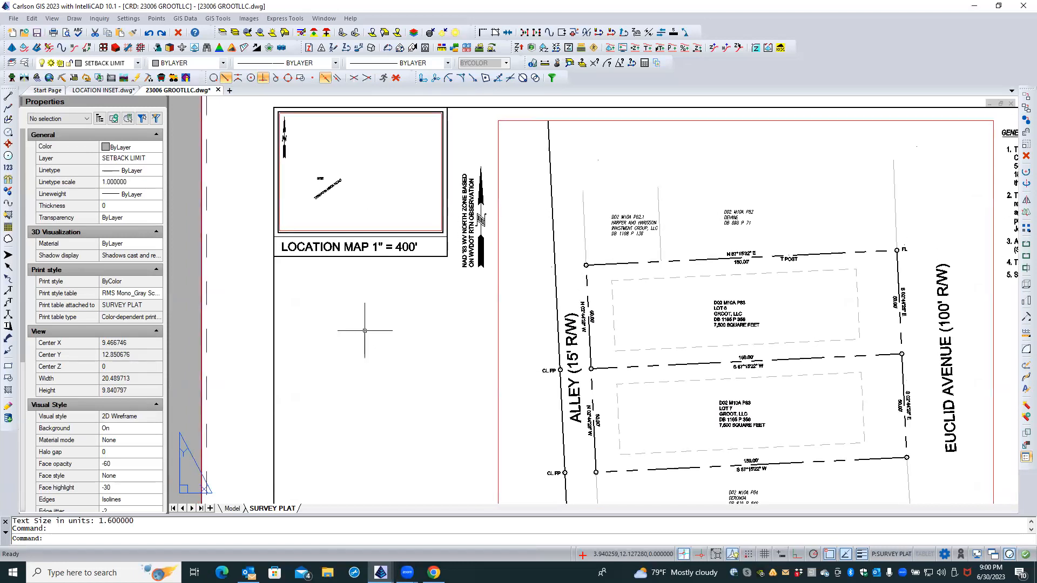
pyautogui.click(103, 90)
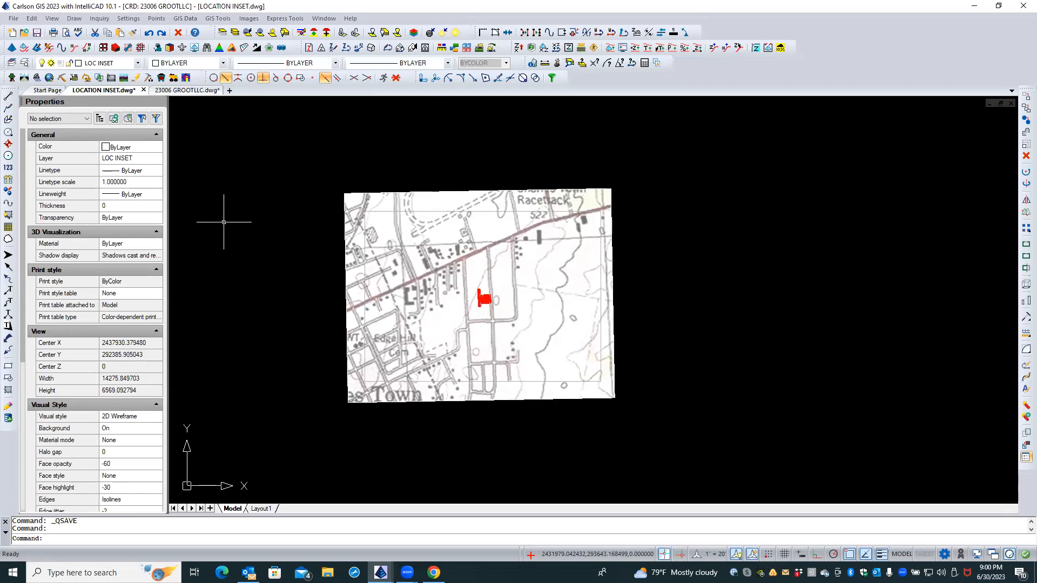
pyautogui.click(174, 91)
pyautogui.press('capslock')
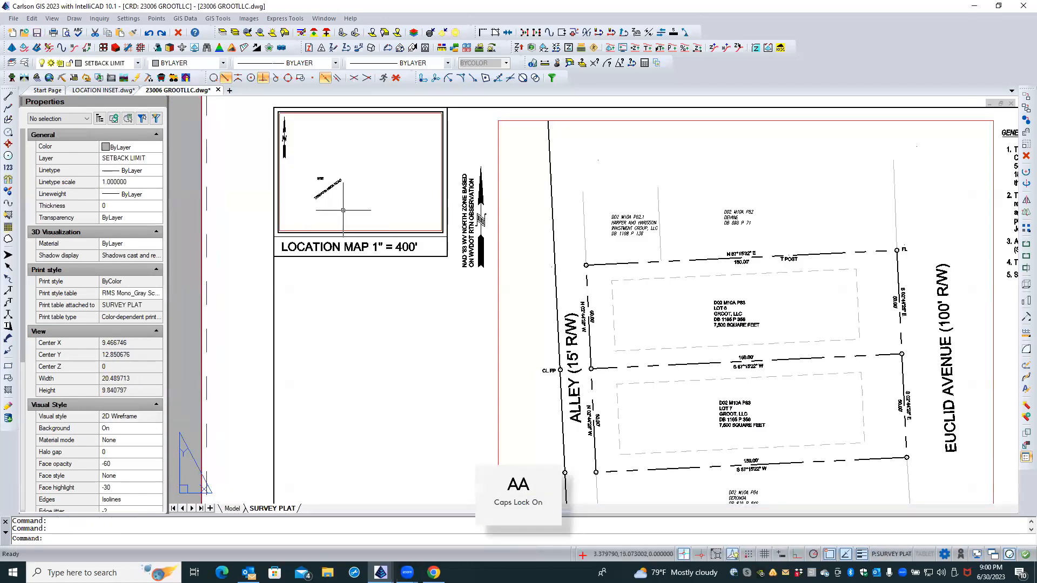
pyautogui.scroll(4, 344, 210)
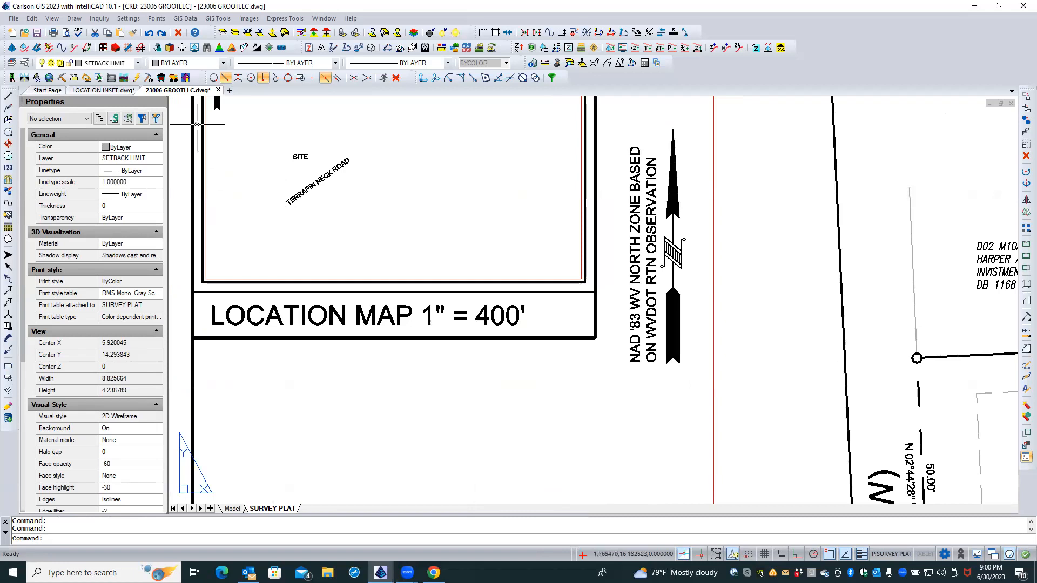
pyautogui.click(93, 89)
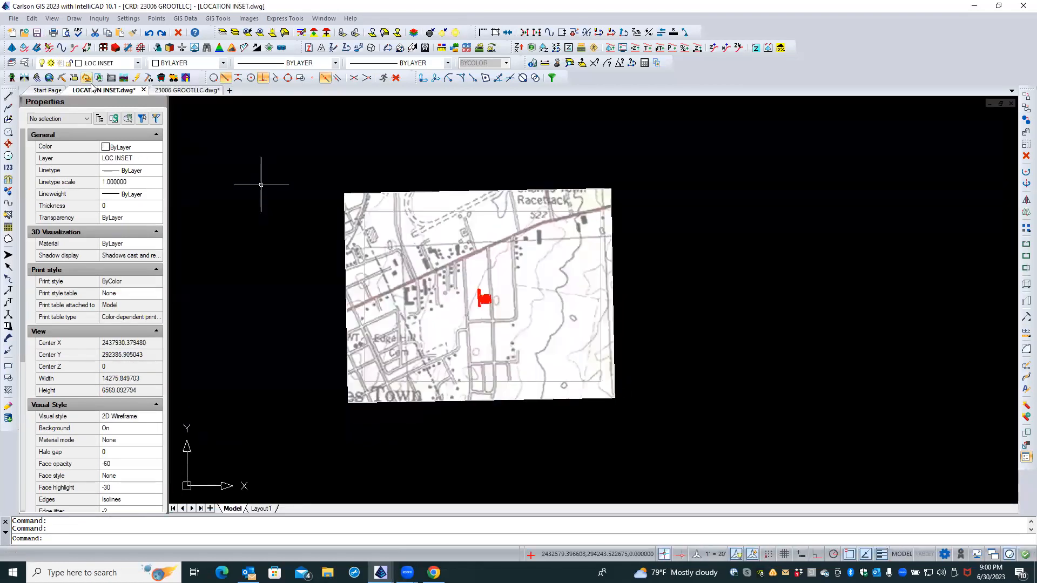
pyautogui.click(38, 31)
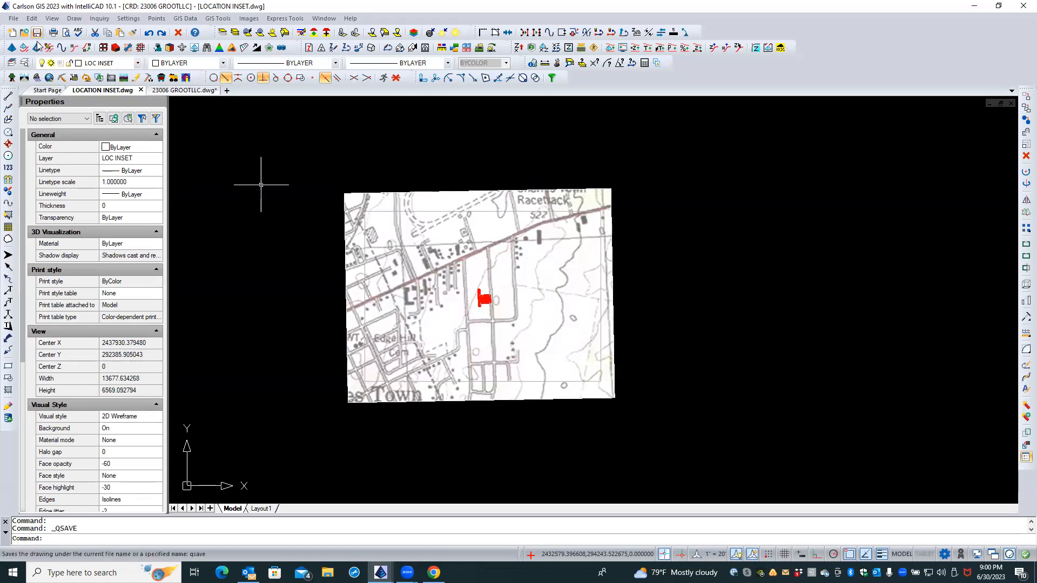
# Erase the SITE and TERRAPIN NECK ROAD labels from the location map in 23006 GROOTLLC.dwg.
pyautogui.click(160, 90)
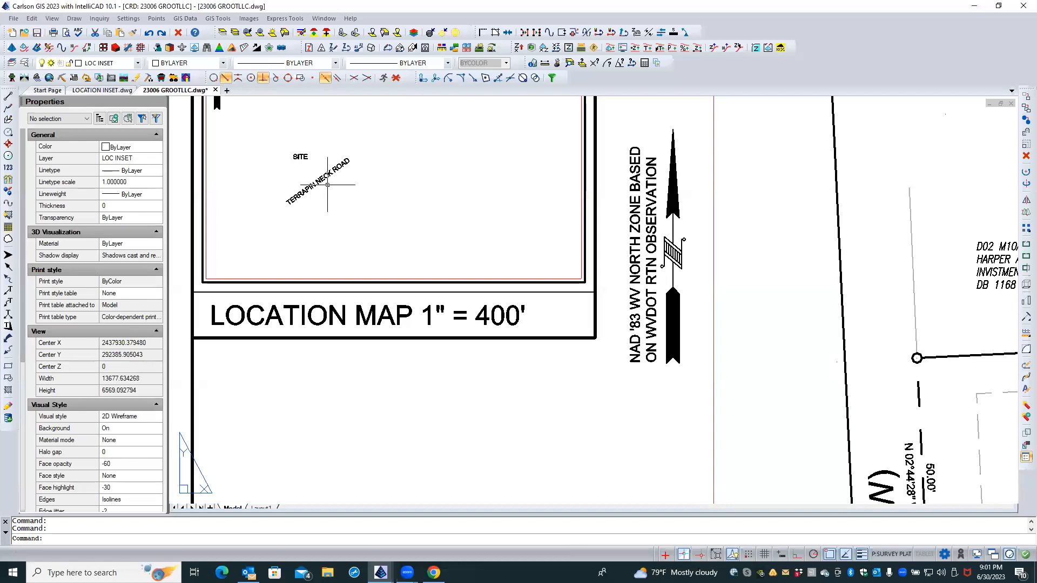
pyautogui.scroll(-3, 283, 192)
pyautogui.moveTo(272, 198); pyautogui.dragTo(324, 152)
pyautogui.click(324, 152)
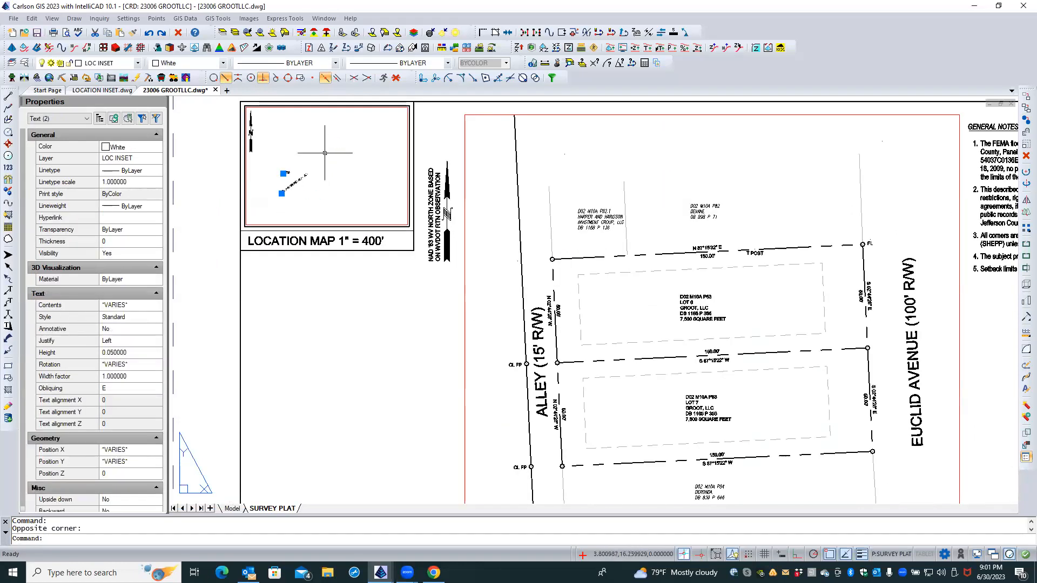
pyautogui.press('Delete')
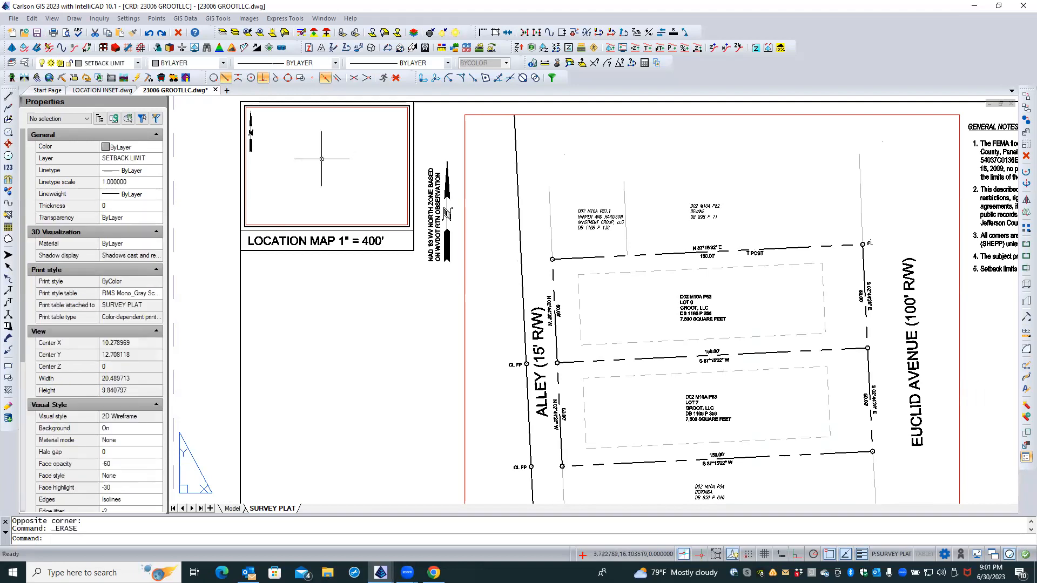
# Change the location map title to LOCATION MAP 1" = 1000' and end the text editing.
pyautogui.doubleClick(364, 242)
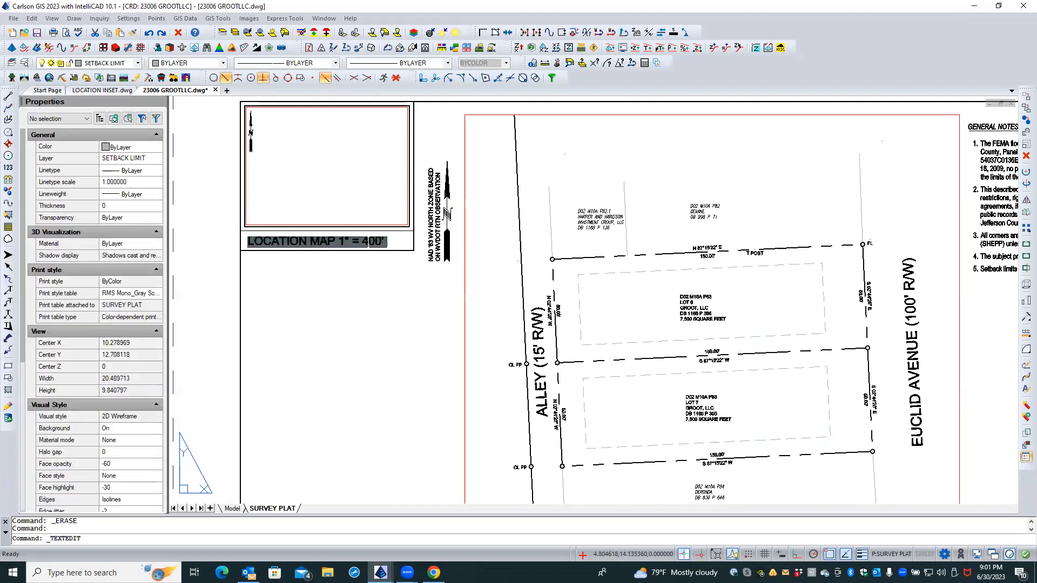
pyautogui.press('BackSpace')
pyautogui.press('BackSpace')
pyautogui.press('BackSpace')
pyautogui.press('BackSpace')
pyautogui.write("100'")
pyautogui.write('0')
pyautogui.press('Return')
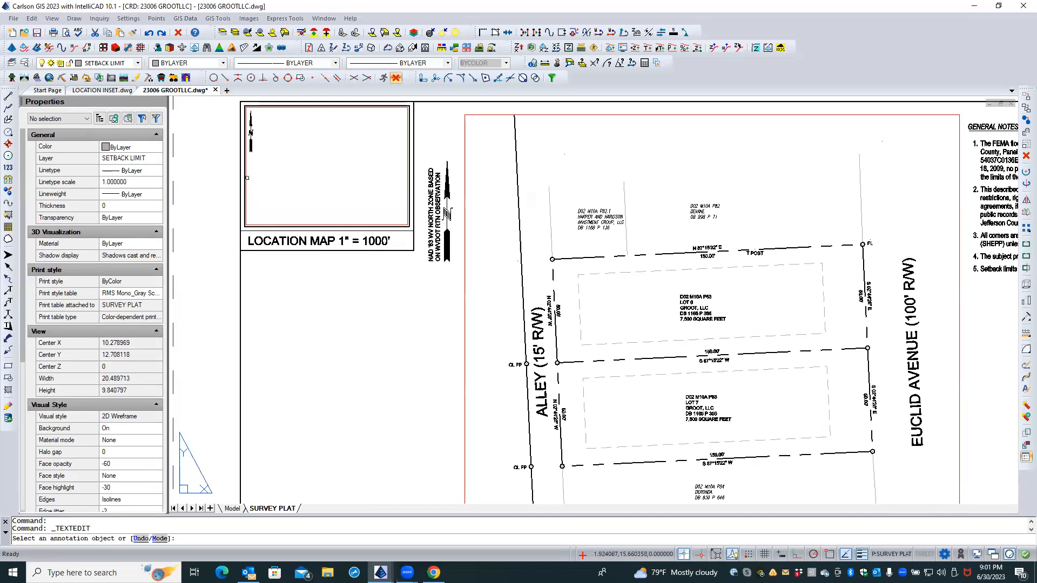
pyautogui.click(247, 177)
pyautogui.click(246, 177)
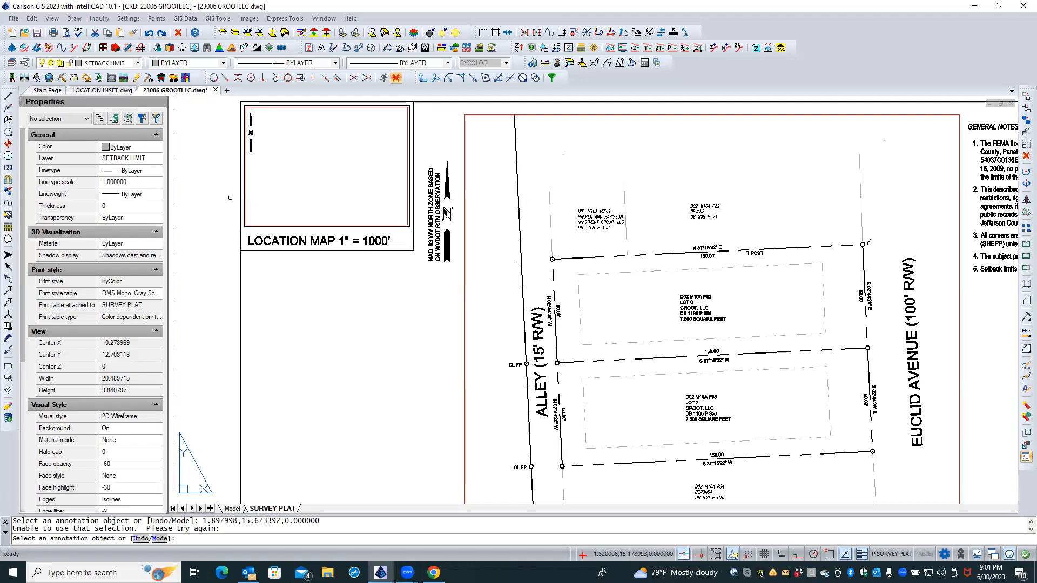
pyautogui.press('Escape')
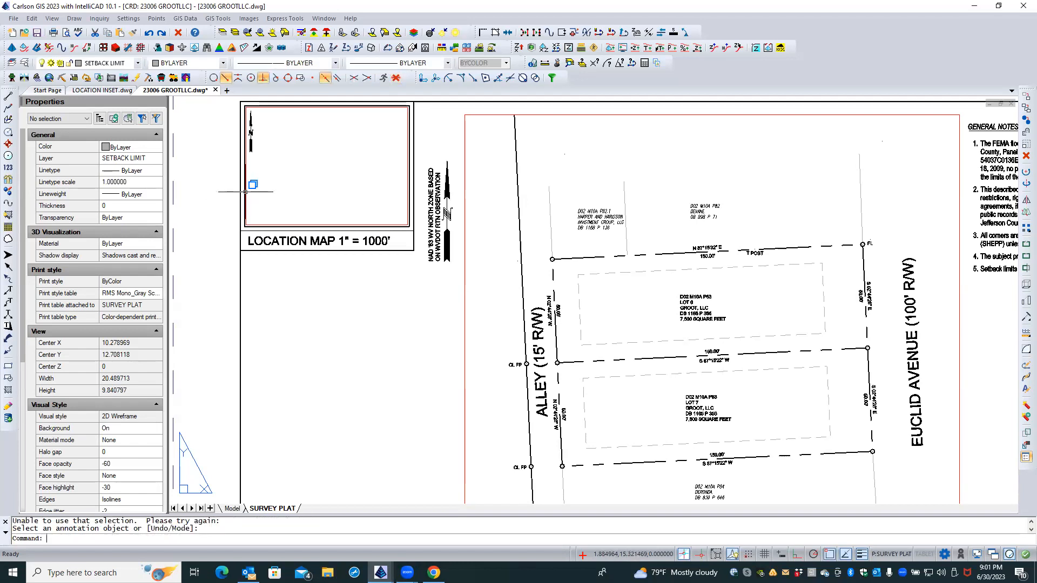
# Select the location map's viewport on layer VPORTS and set its Display locked property to No.
pyautogui.click(247, 192)
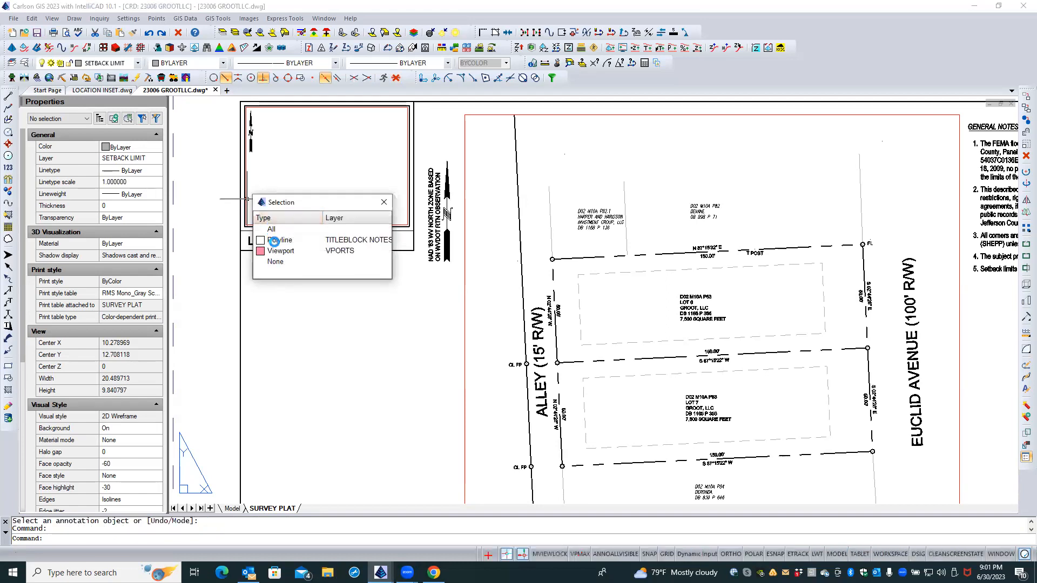
pyautogui.click(278, 252)
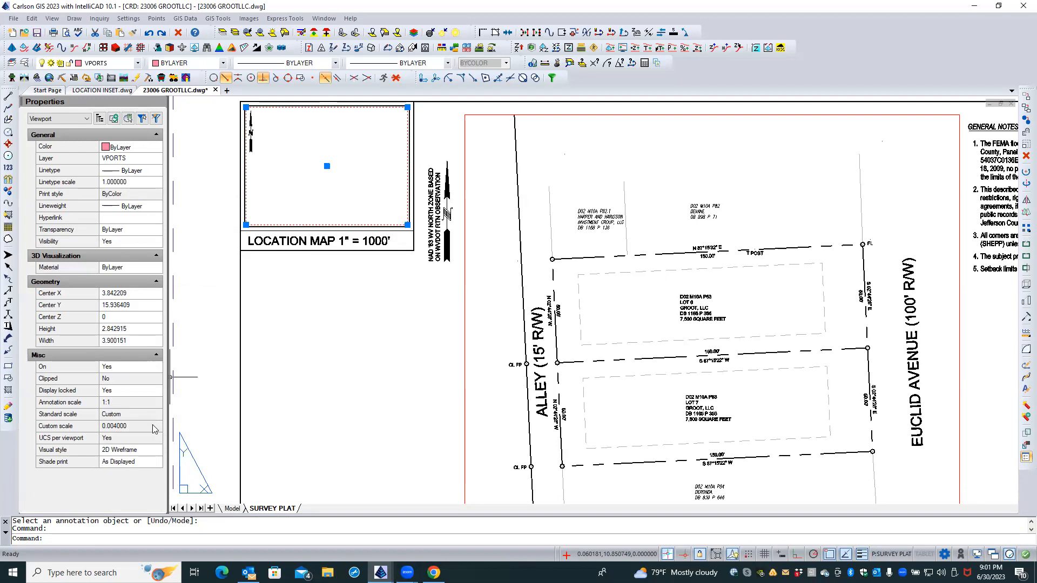
pyautogui.click(150, 394)
pyautogui.click(156, 391)
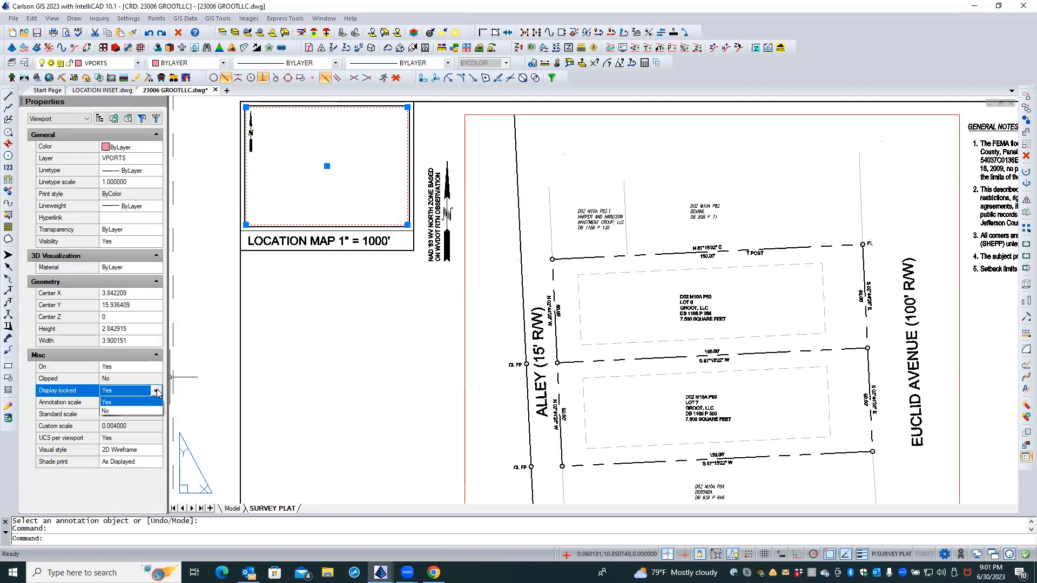
pyautogui.click(153, 411)
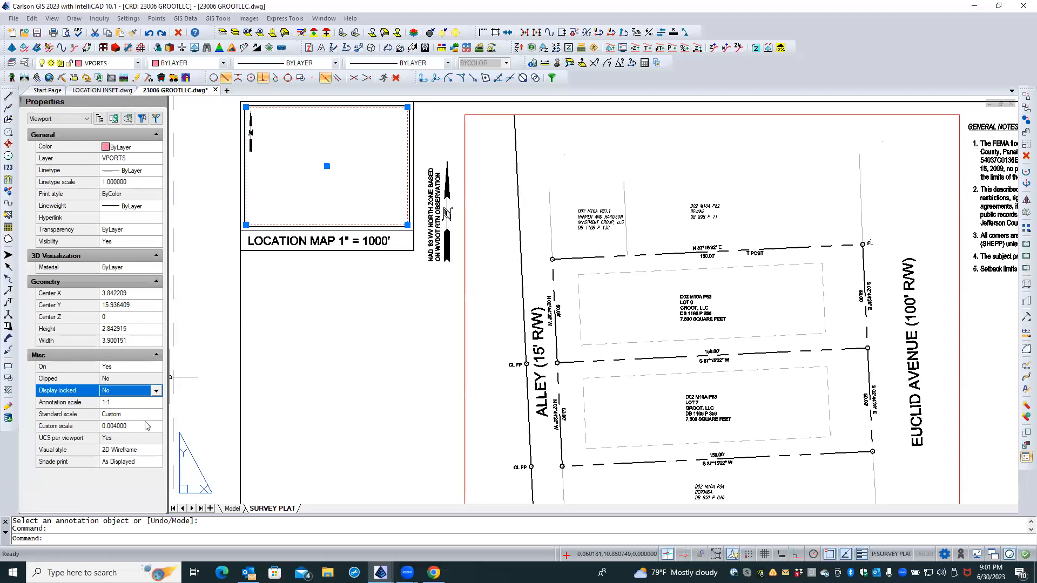
# Set the location map viewport's custom scale to 0.001.
pyautogui.click(146, 425)
pyautogui.press('BackSpace')
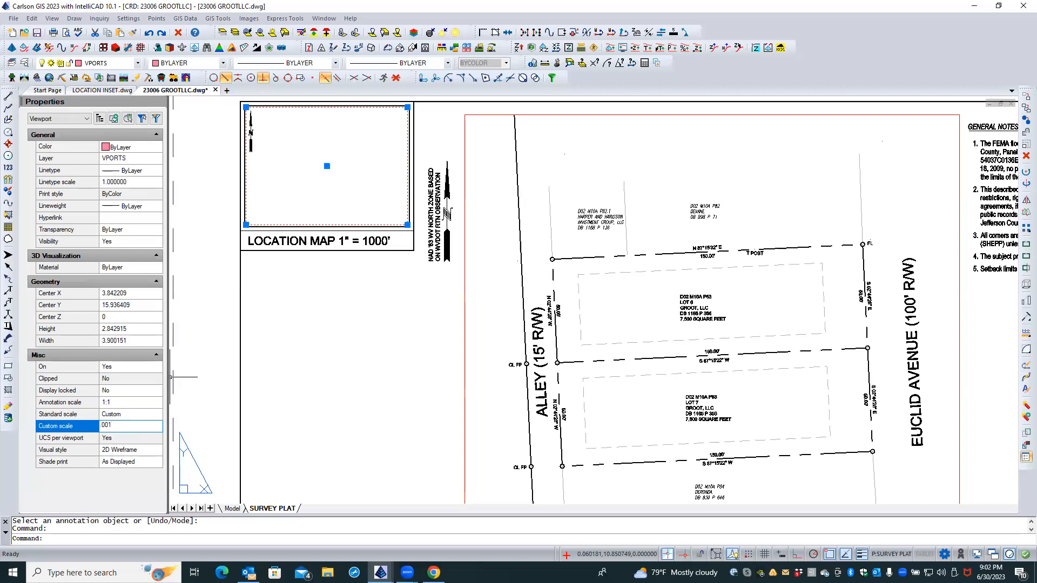
pyautogui.click(150, 417)
pyautogui.click(154, 403)
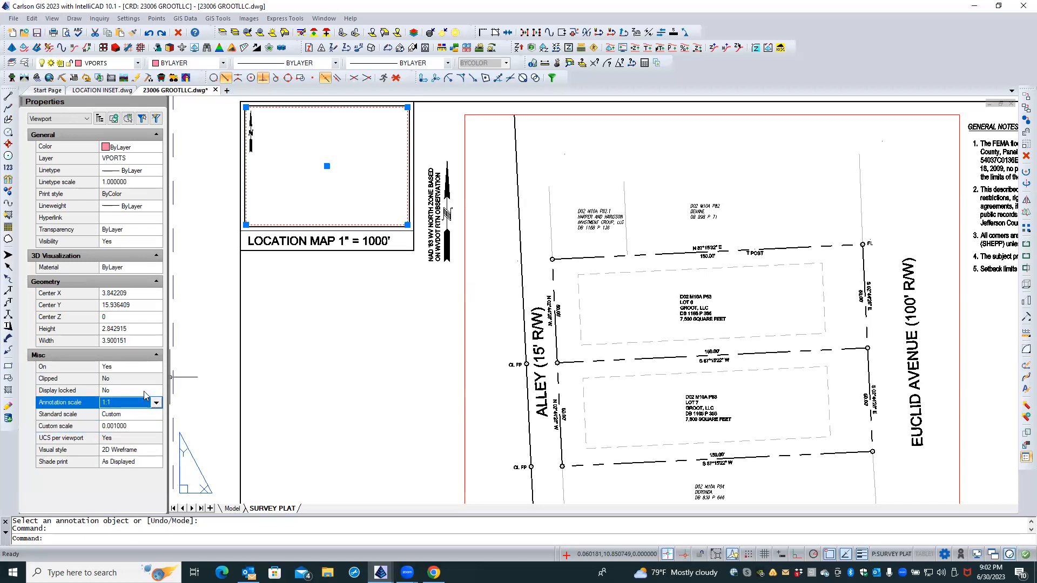
# Set the location map viewport's Display locked property to Yes and deselect the viewport.
pyautogui.click(144, 392)
pyautogui.click(155, 392)
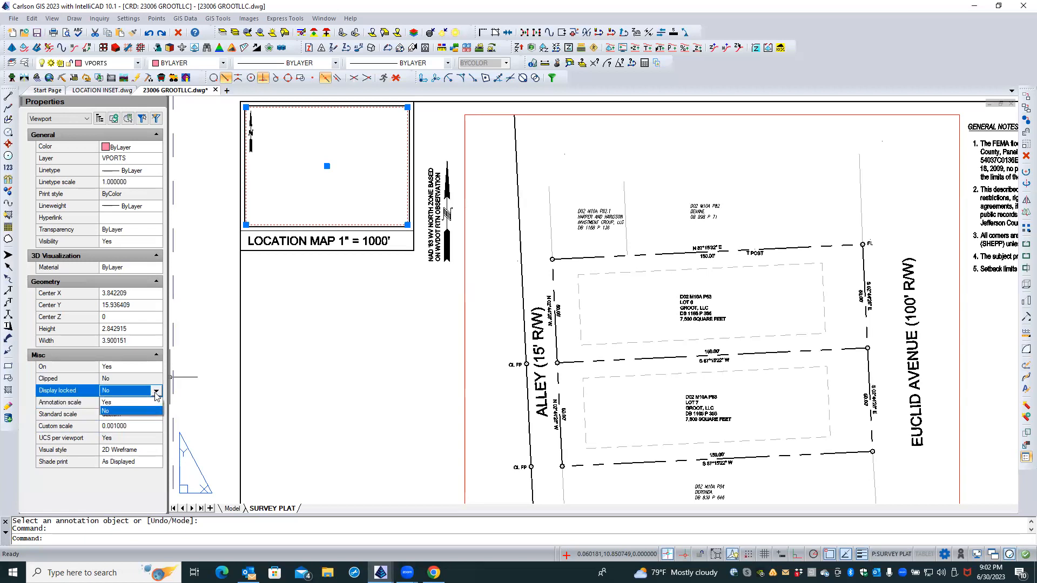
pyautogui.click(150, 403)
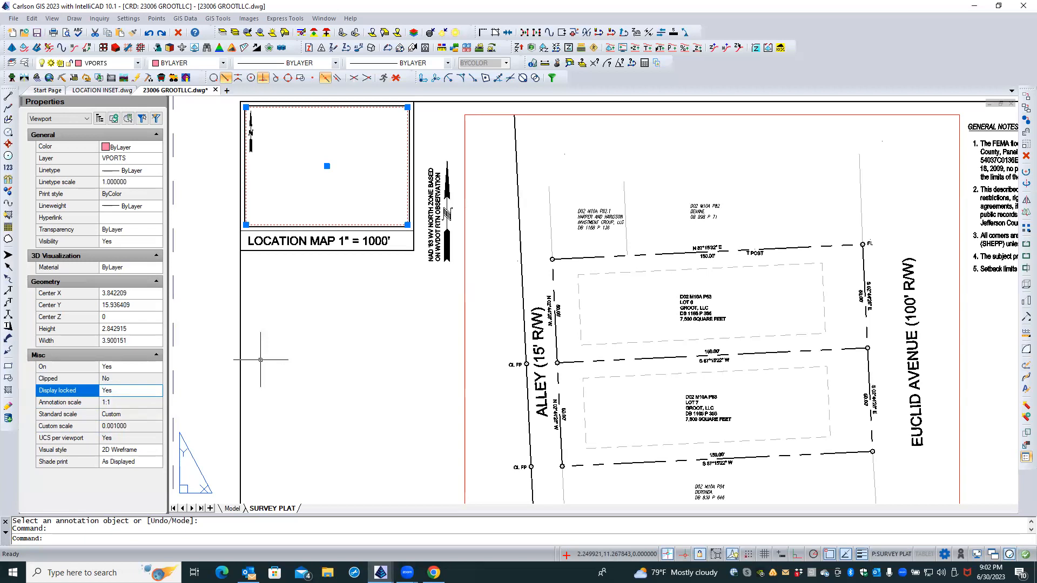
pyautogui.press('Escape')
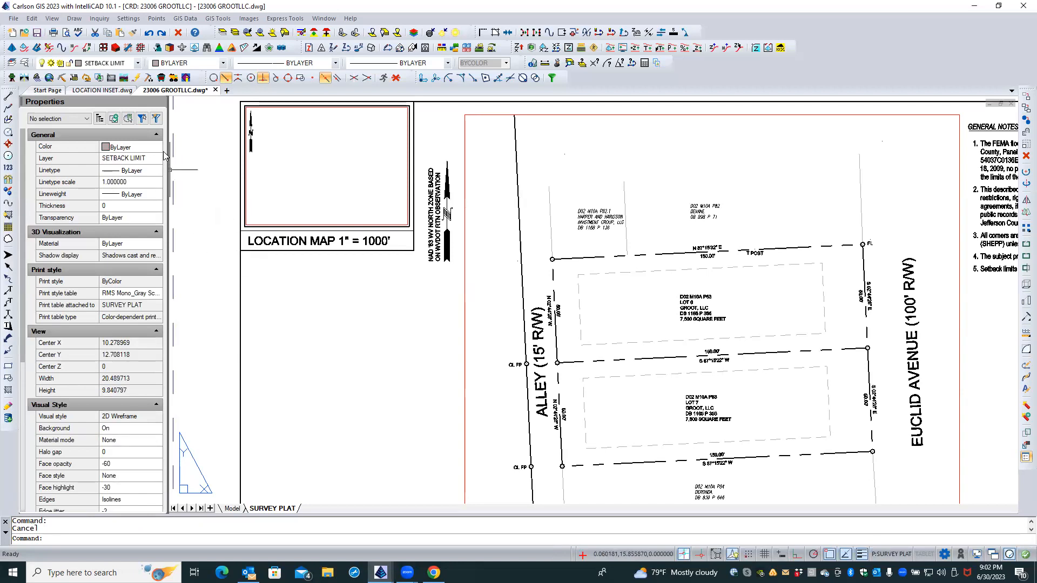
# Review the external references attached to 23006 GROOTLLC.dwg.
pyautogui.click(25, 63)
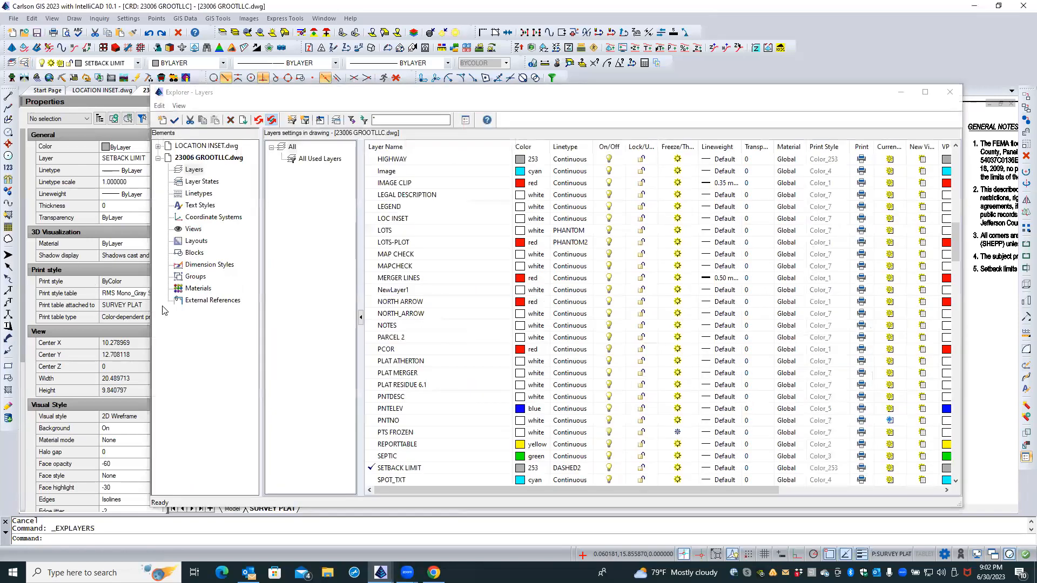
pyautogui.click(192, 303)
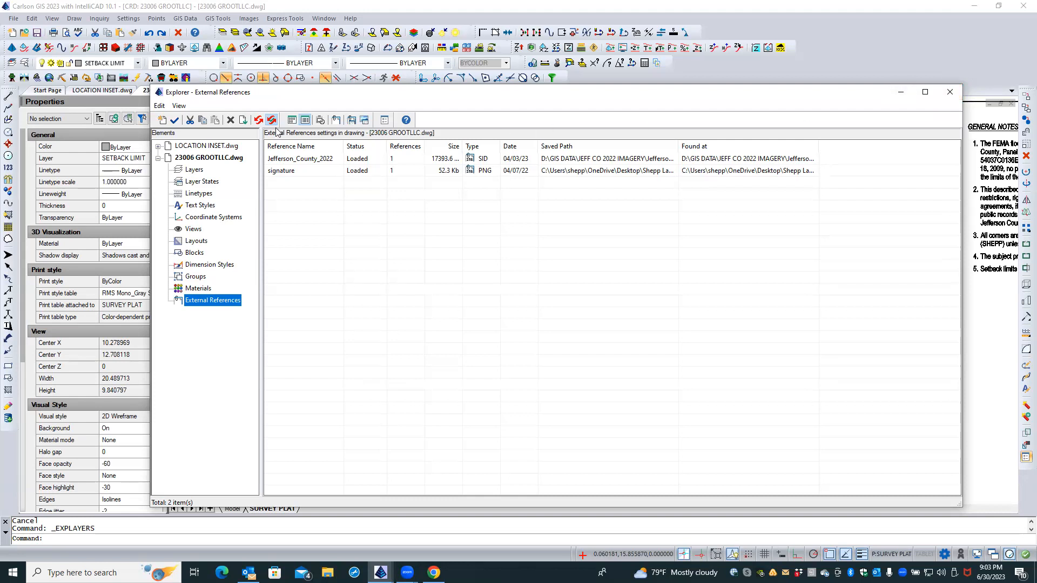
pyautogui.click(950, 92)
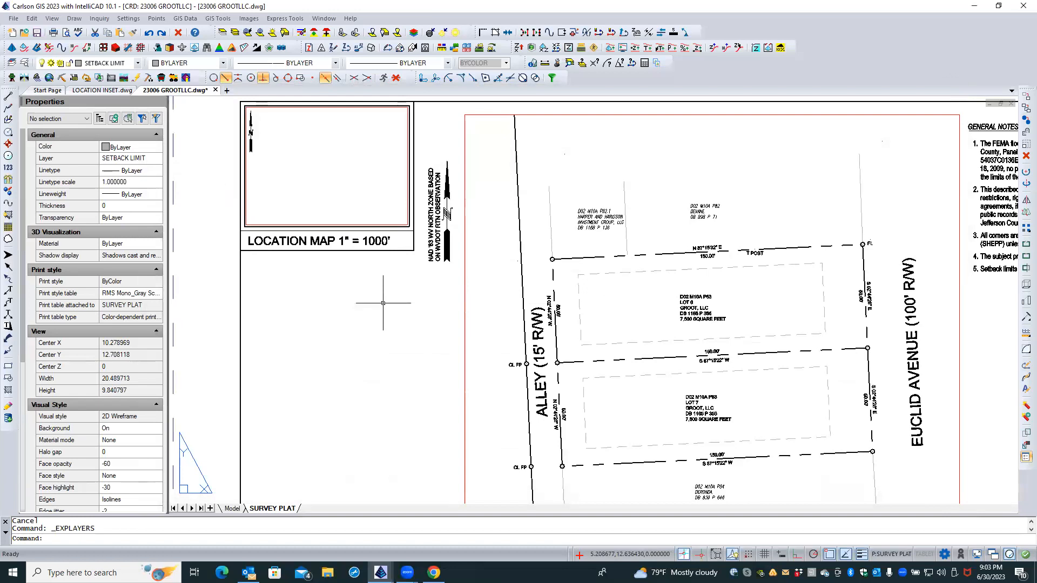
# Put 23006 GROOTLLC.dwg in model space, switch to LOCATION INSET.dwg and check its Layout1 before returning to model space.
pyautogui.click(233, 509)
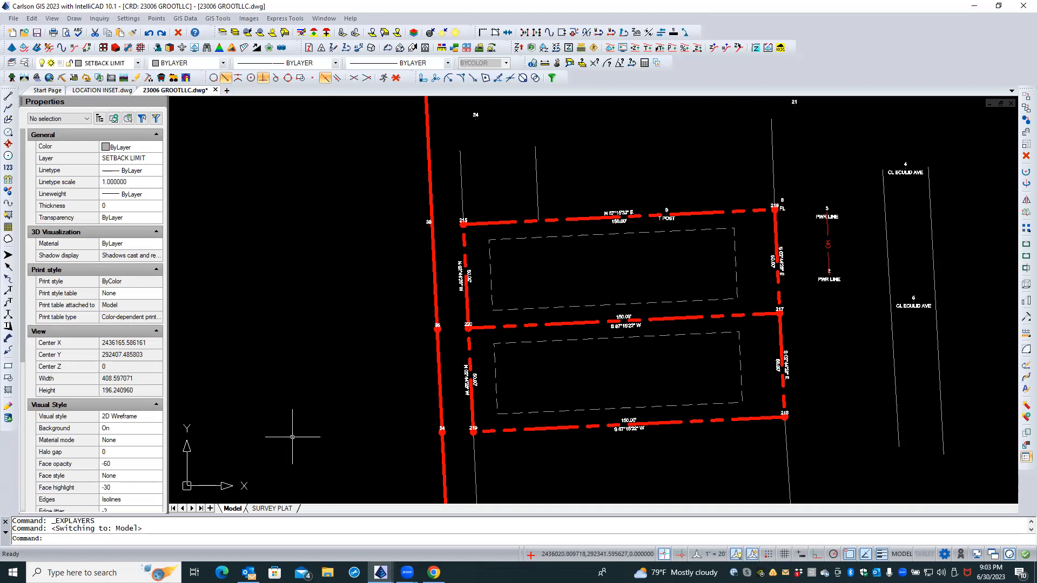
pyautogui.click(100, 91)
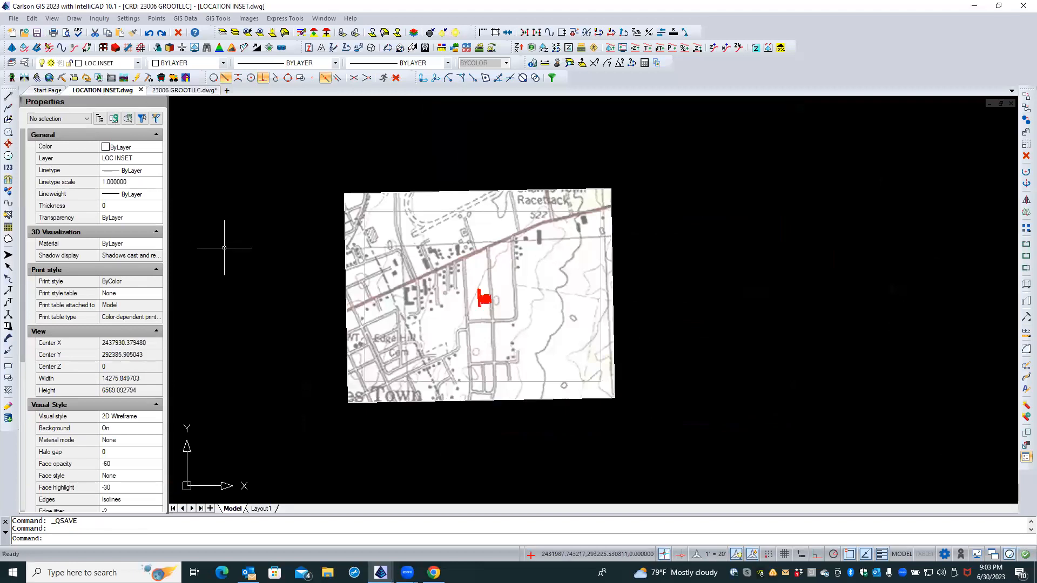
pyautogui.click(261, 509)
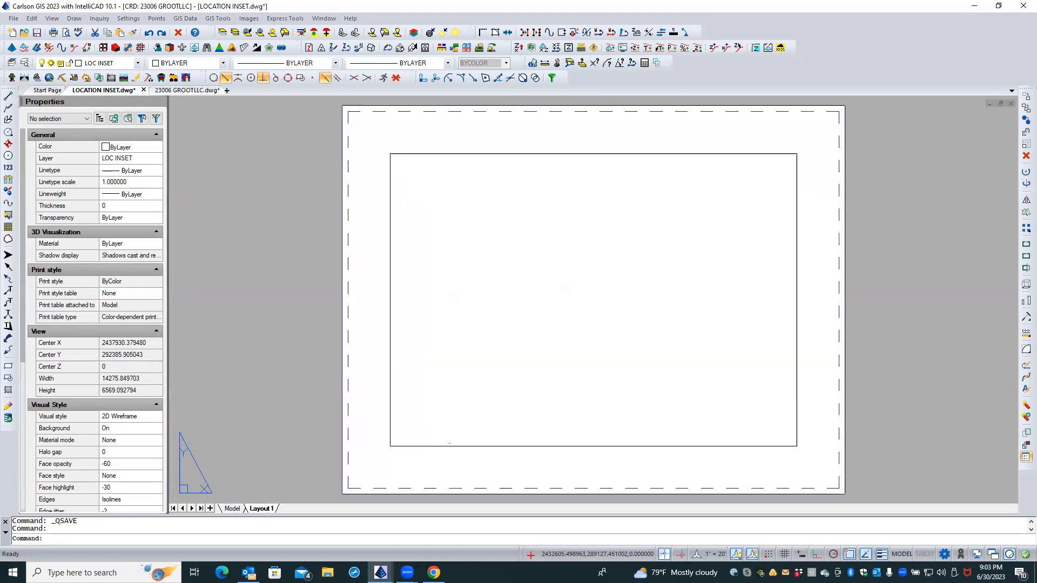
pyautogui.click(232, 509)
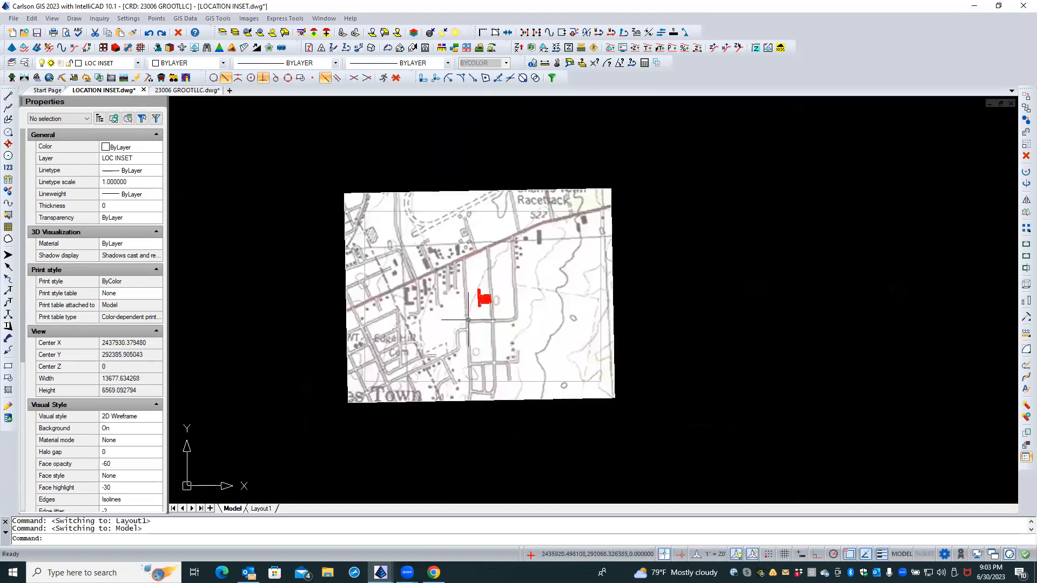
# Erase all the lot and boundary polylines over the topo image in LOCATION INSET.dwg and save the drawing.
pyautogui.scroll(7, 469, 320)
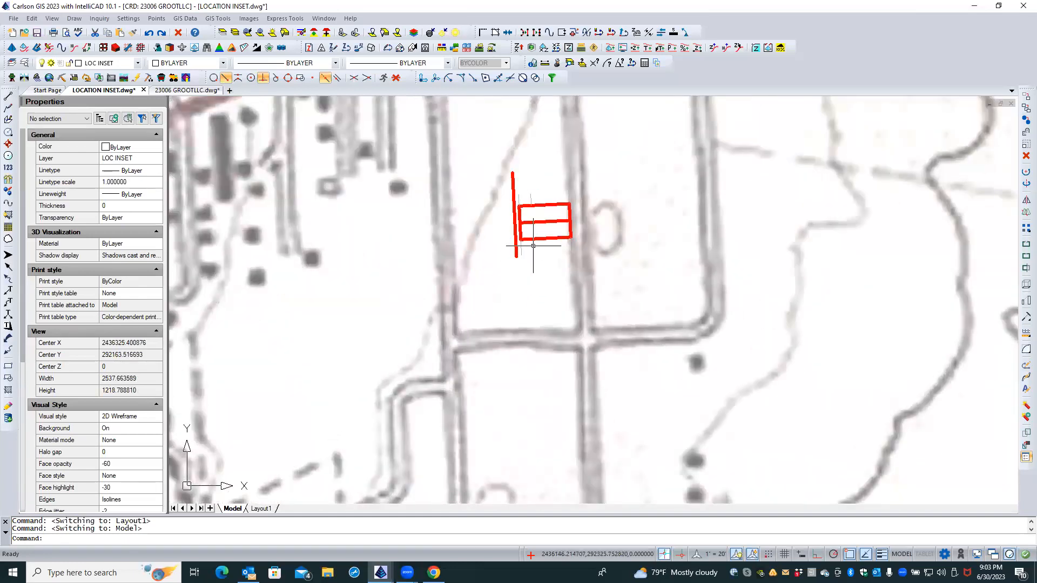
pyautogui.click(501, 263)
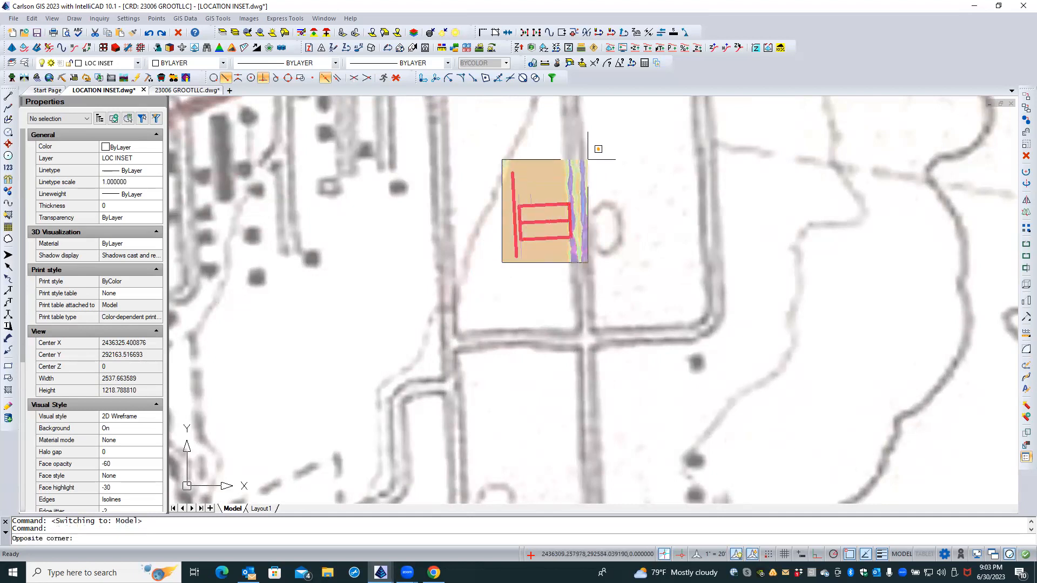
pyautogui.click(587, 159)
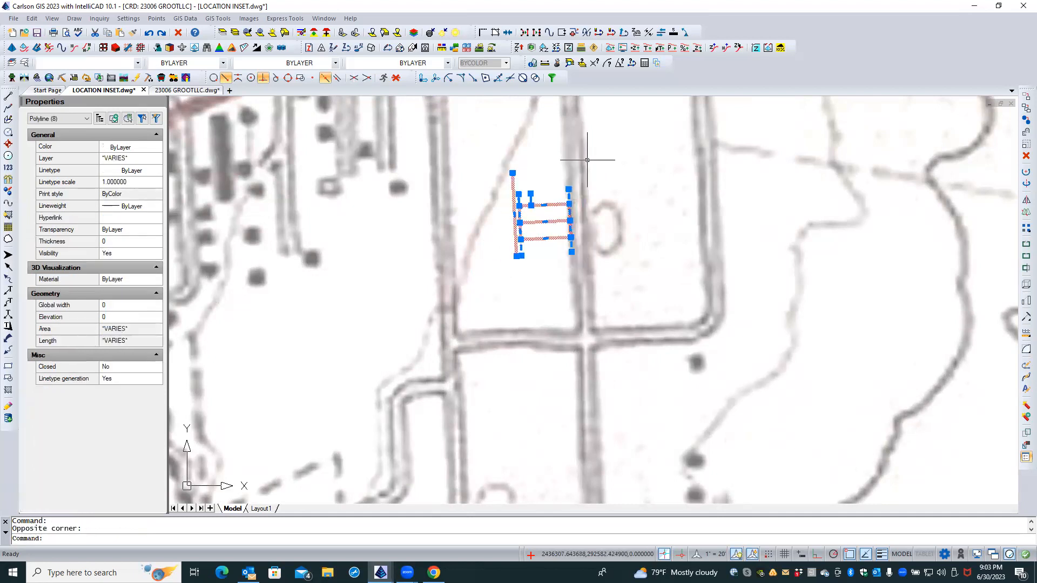
pyautogui.press('Delete')
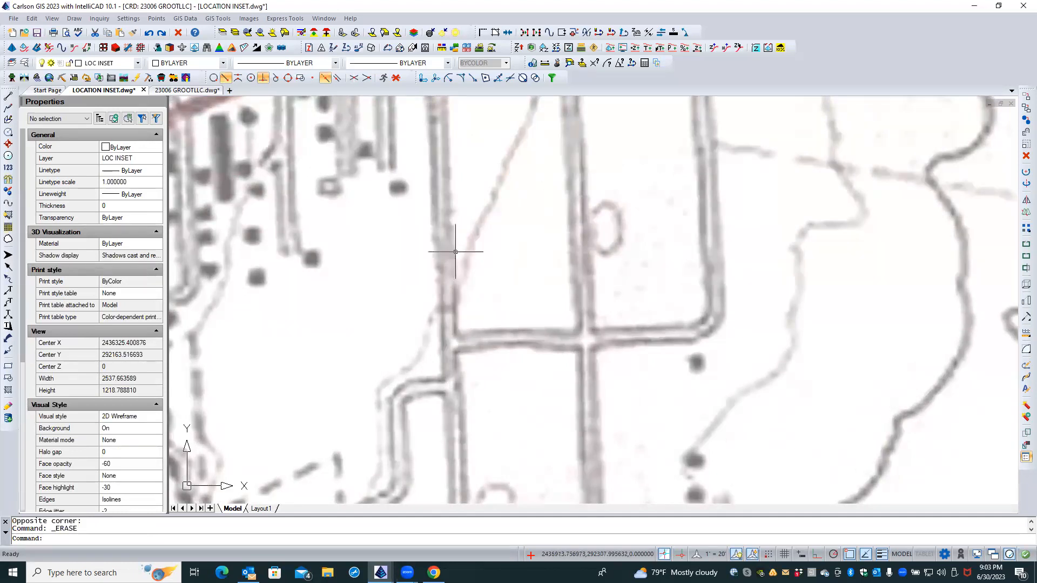
pyautogui.click(37, 33)
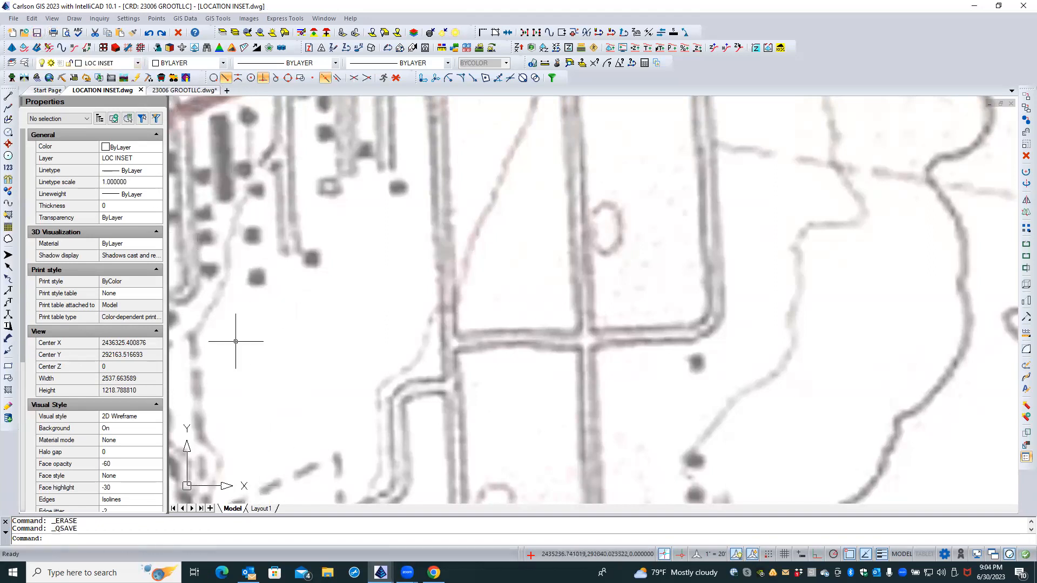
# Attach LOCATION INSET.dwg as an external reference in 23006 GROOTLLC.dwg's model space at 0,0 with scale 1 and rotation 0.
pyautogui.click(186, 90)
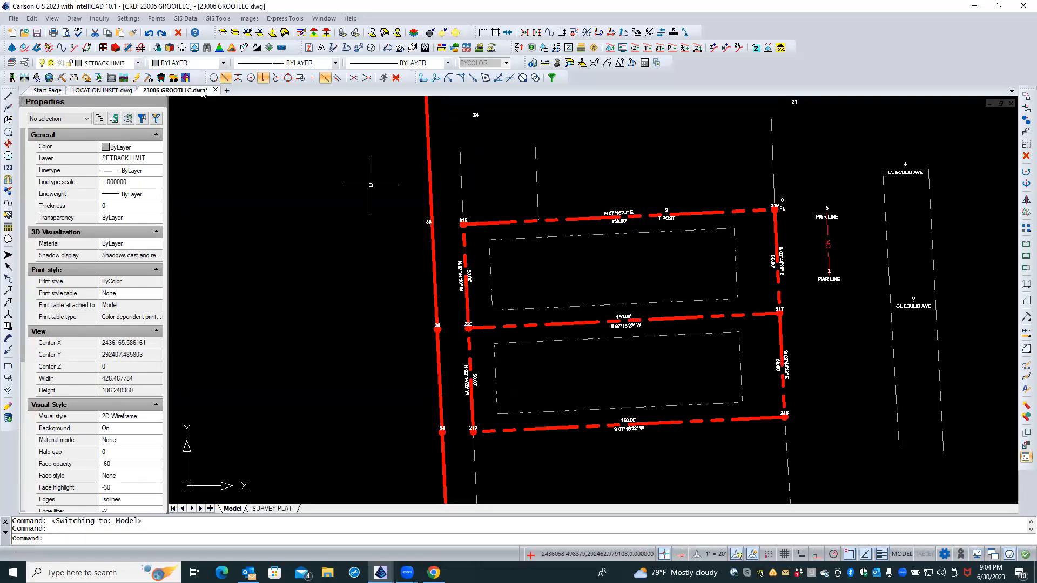
pyautogui.click(25, 64)
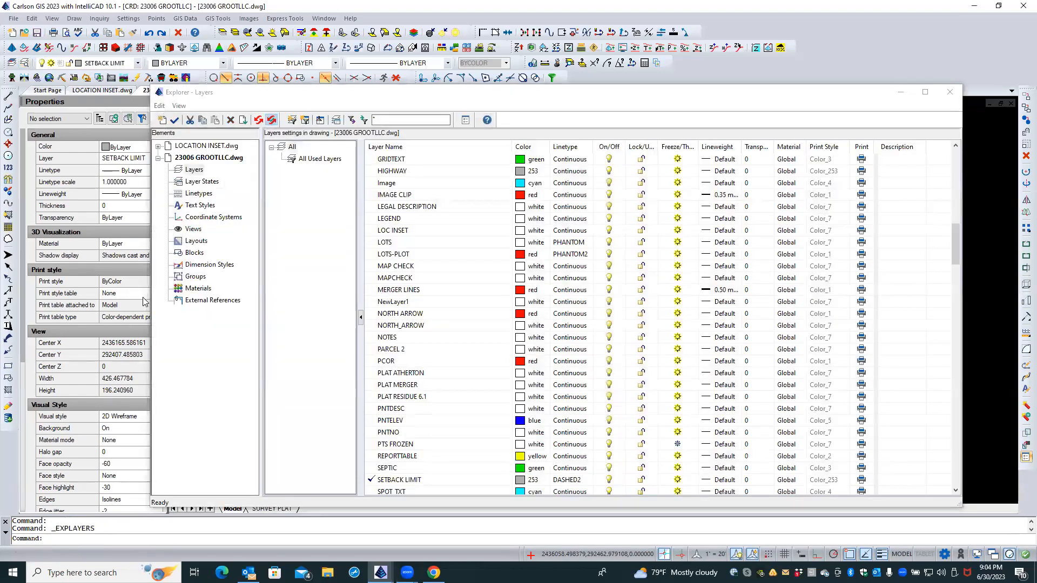
pyautogui.click(192, 300)
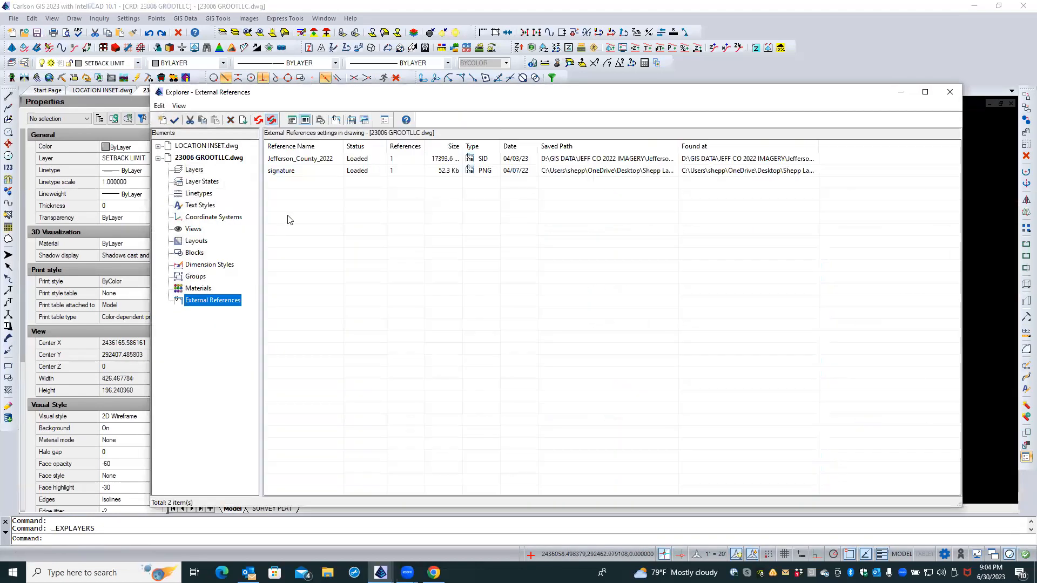
pyautogui.click(162, 120)
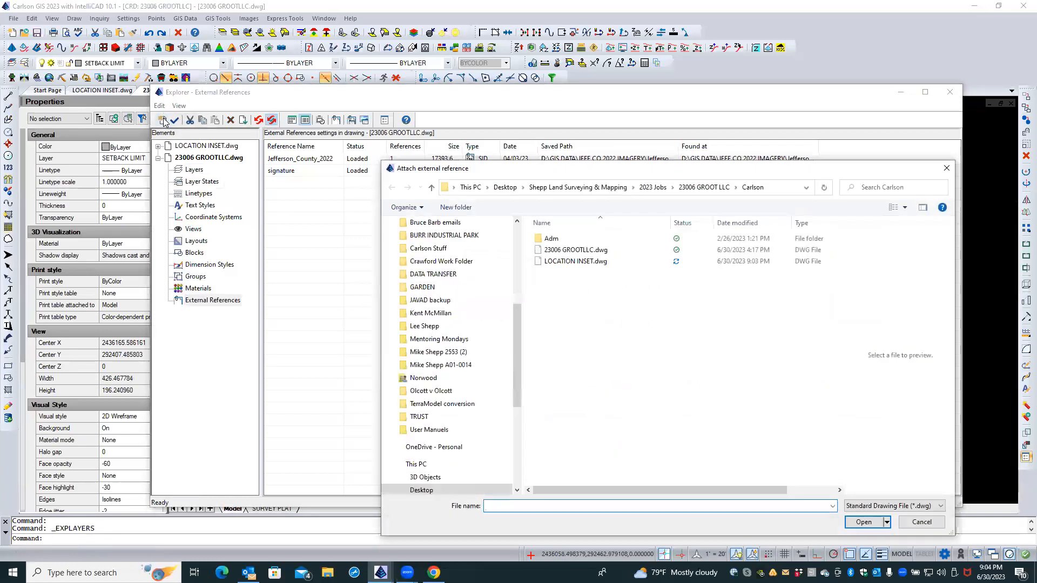
pyautogui.click(563, 262)
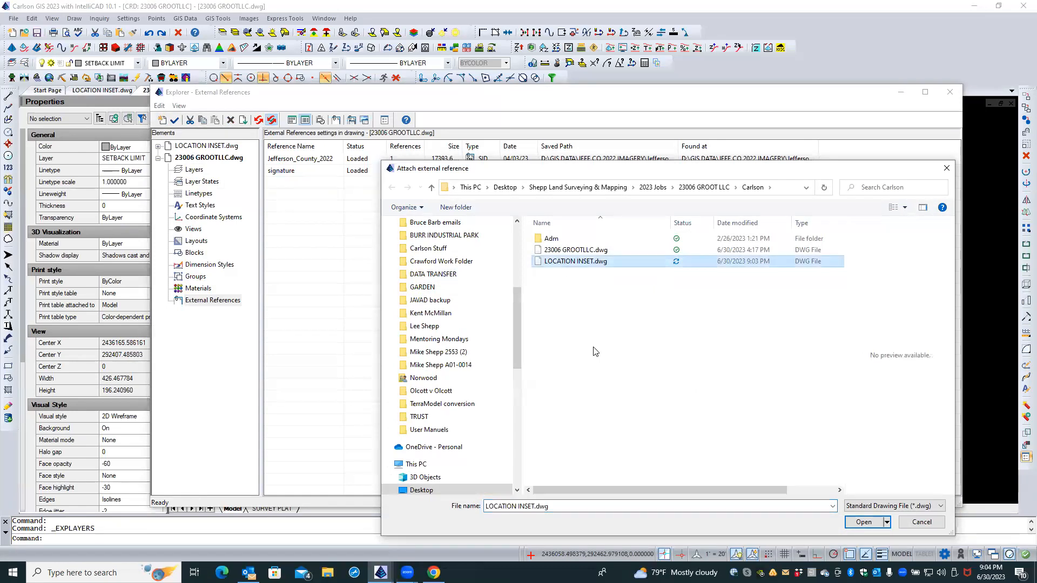
pyautogui.click(863, 522)
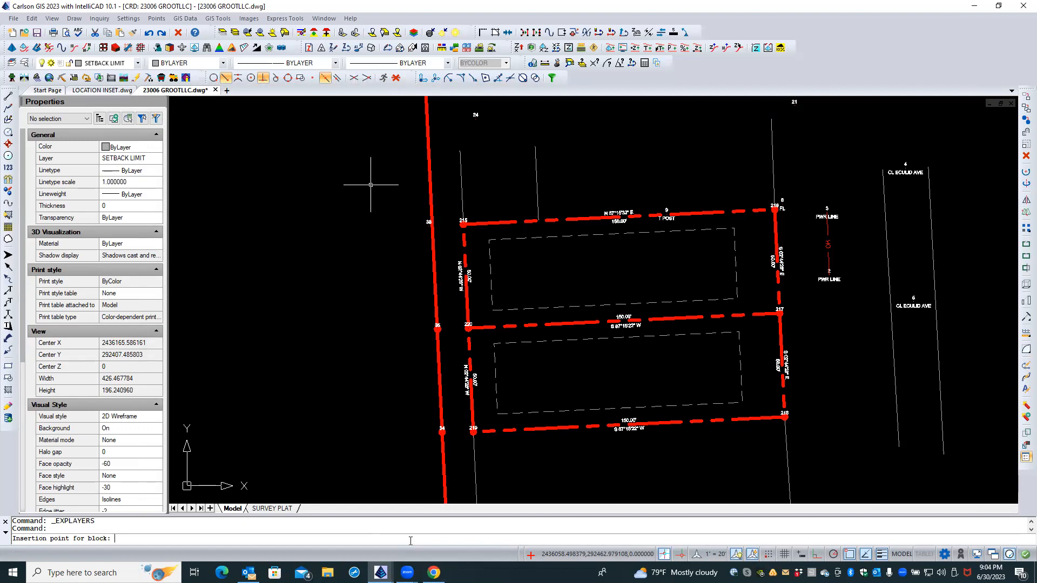
pyautogui.write('0,0')
pyautogui.press('Return')
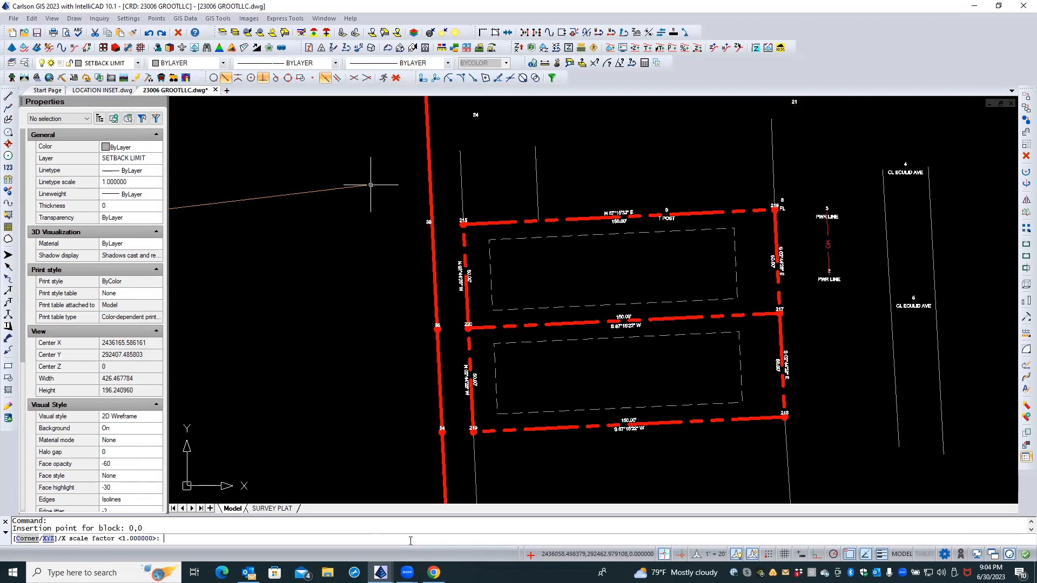
pyautogui.press('Return')
pyautogui.press('Return')
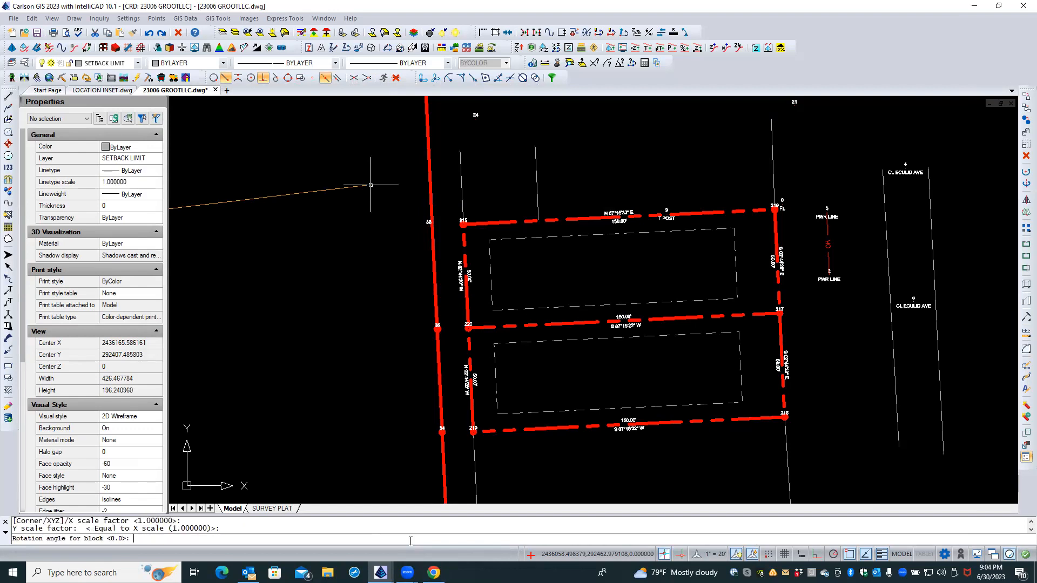
pyautogui.press('Return')
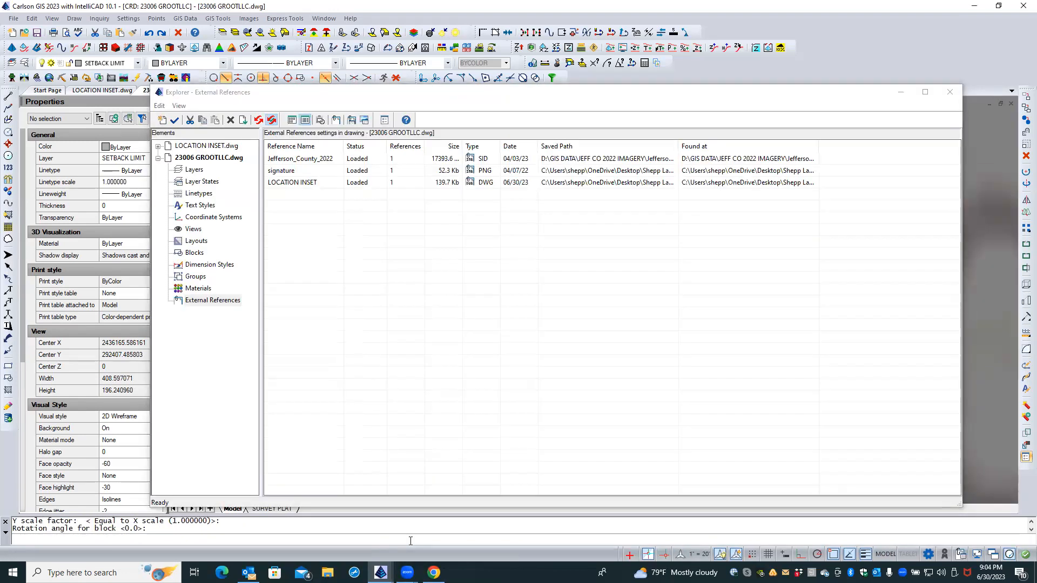
pyautogui.click(950, 94)
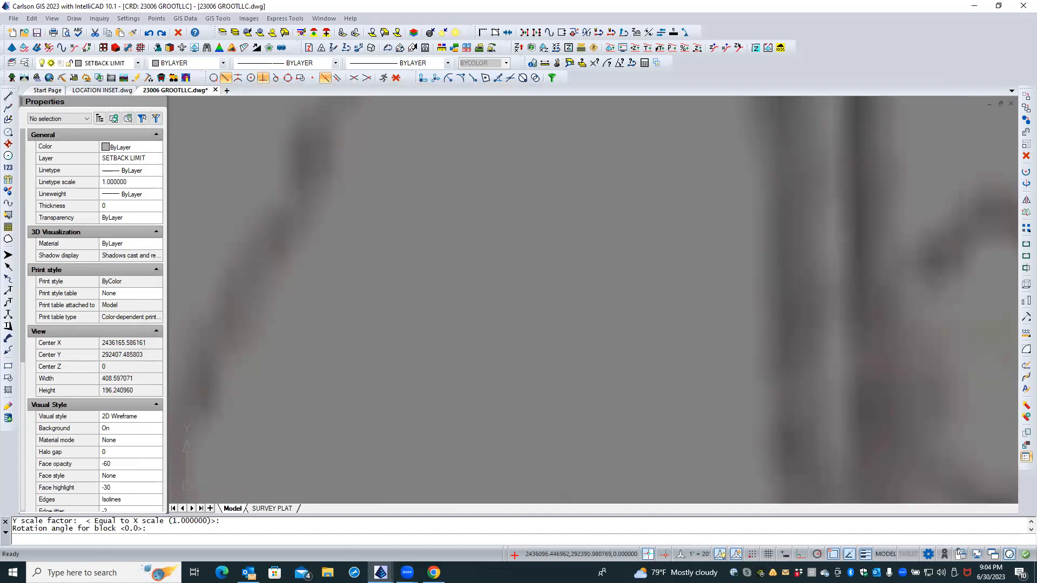
# Switch to the SURVEY PLAT layout and activate the main plat viewport.
pyautogui.scroll(-2, 406, 354)
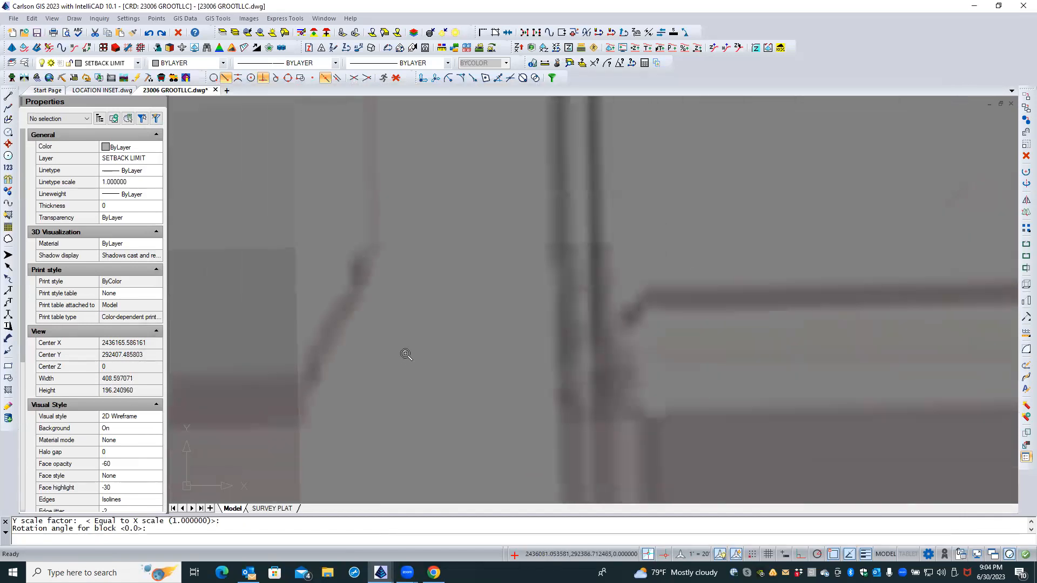
pyautogui.scroll(-10, 406, 354)
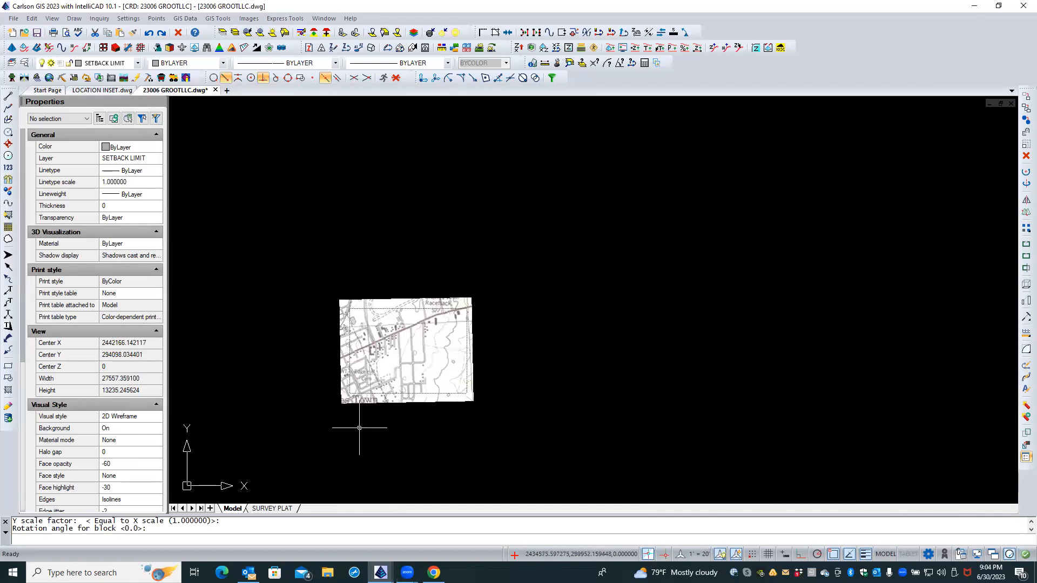
pyautogui.click(278, 509)
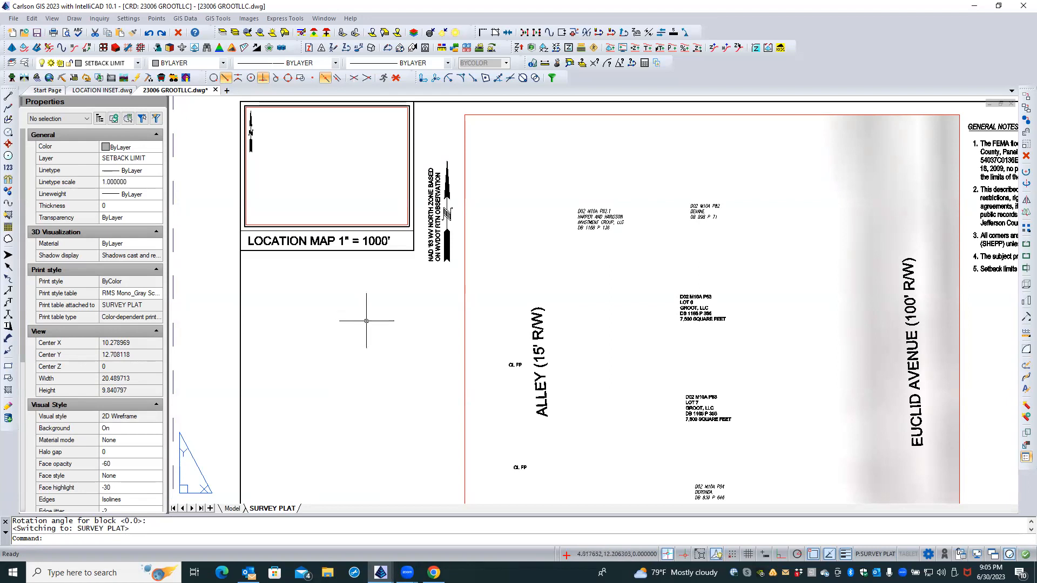
pyautogui.doubleClick(523, 273)
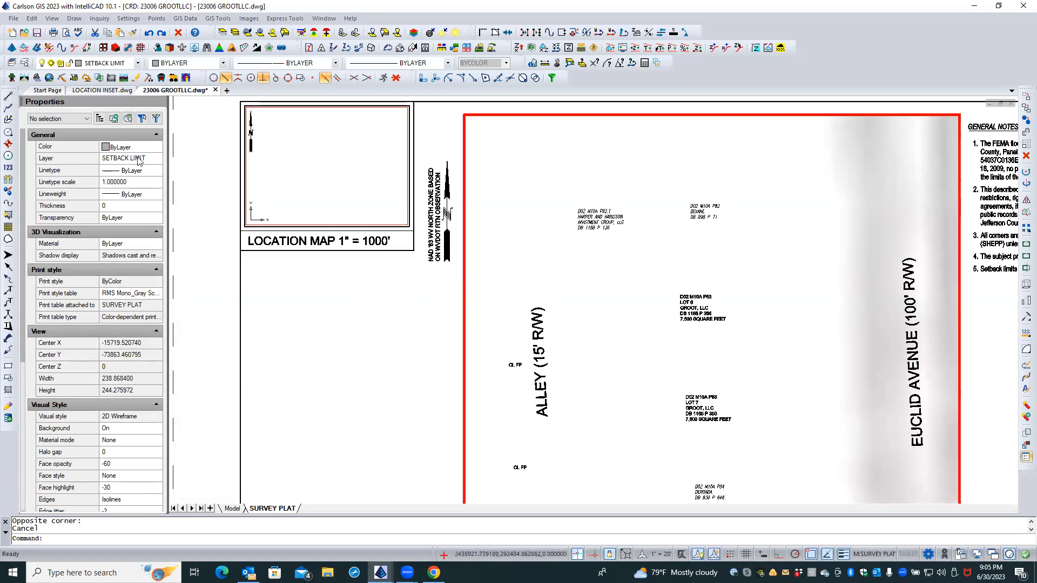
# Freeze the LOCATION INSET|IMAGE-AERIAL layer in the main plat viewport only, then return to paper space.
pyautogui.click(25, 63)
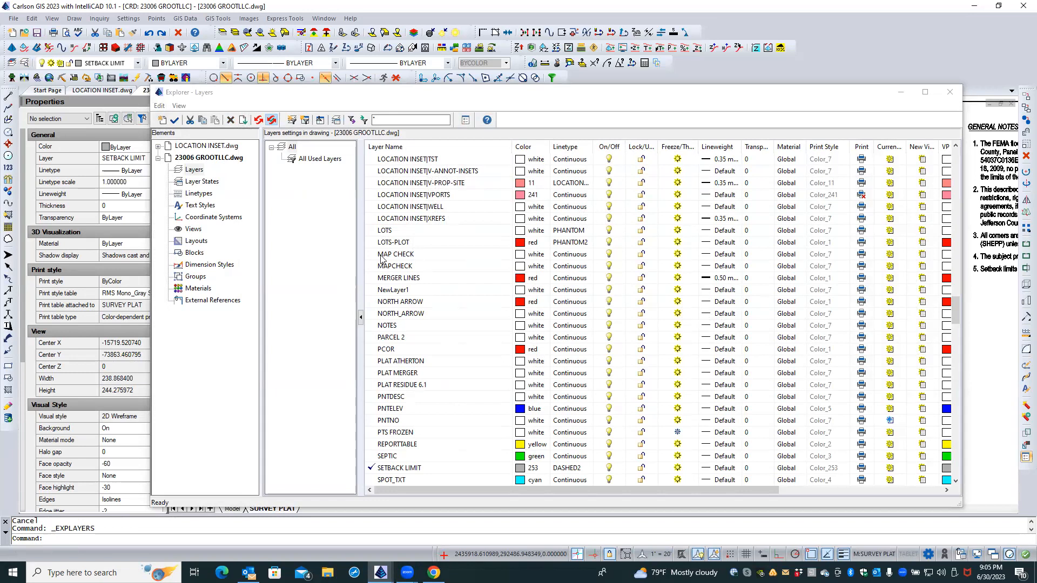
pyautogui.scroll(-1, 384, 265)
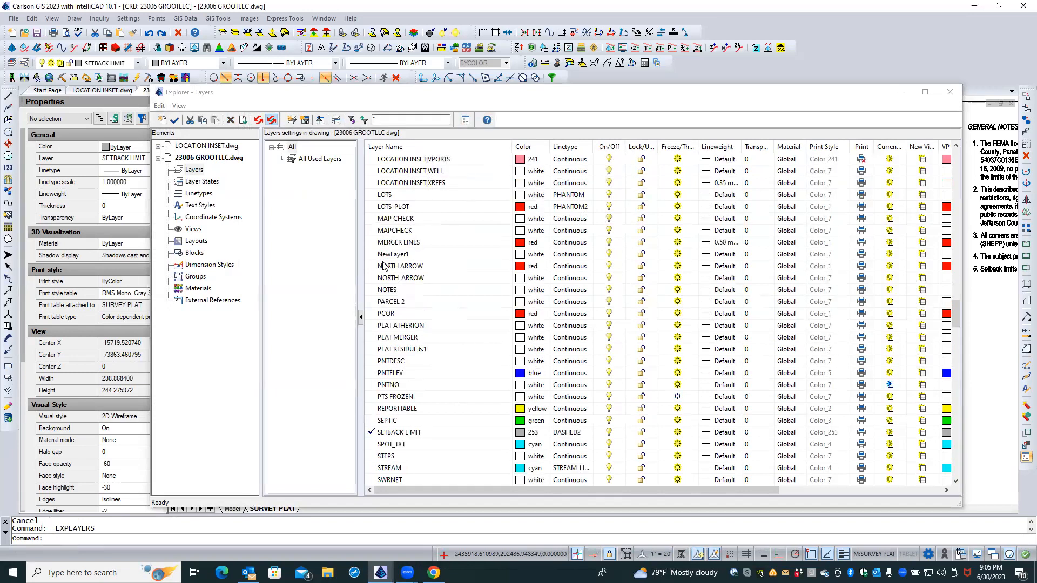
pyautogui.scroll(10, 383, 266)
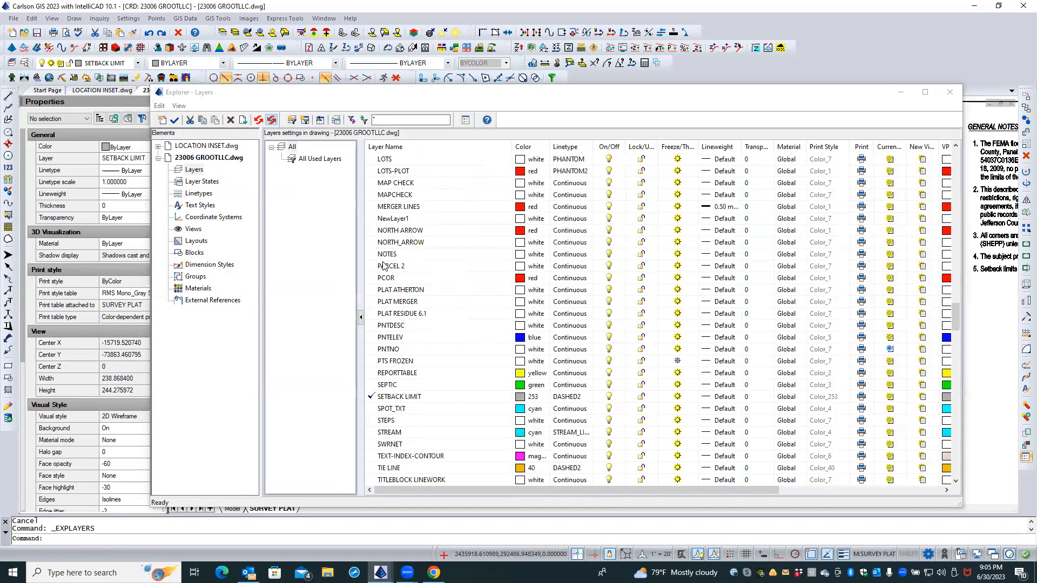
pyautogui.scroll(12, 383, 265)
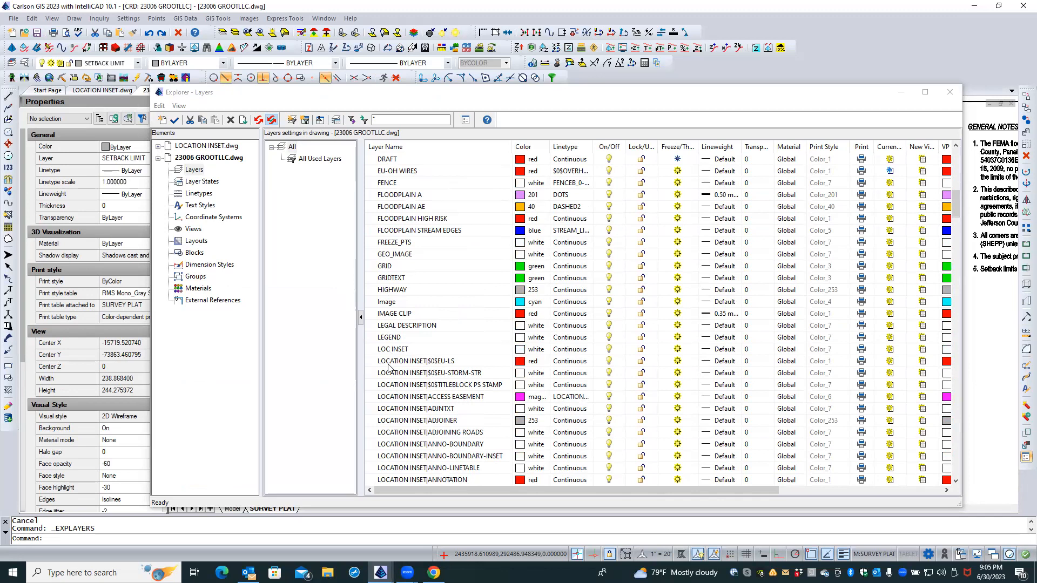
pyautogui.scroll(-1, 388, 368)
pyautogui.scroll(-1, 389, 367)
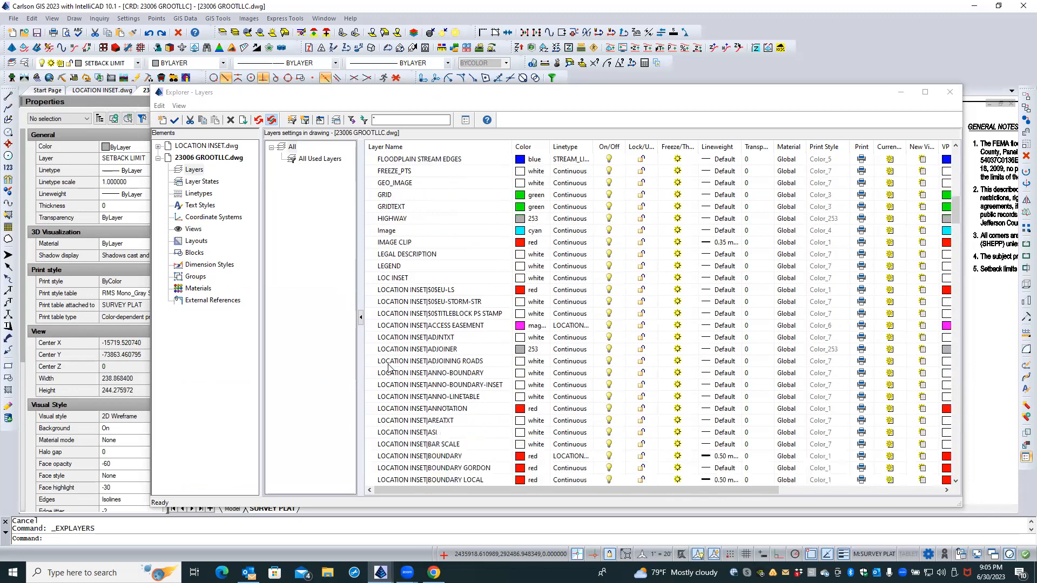
pyautogui.scroll(-2, 388, 367)
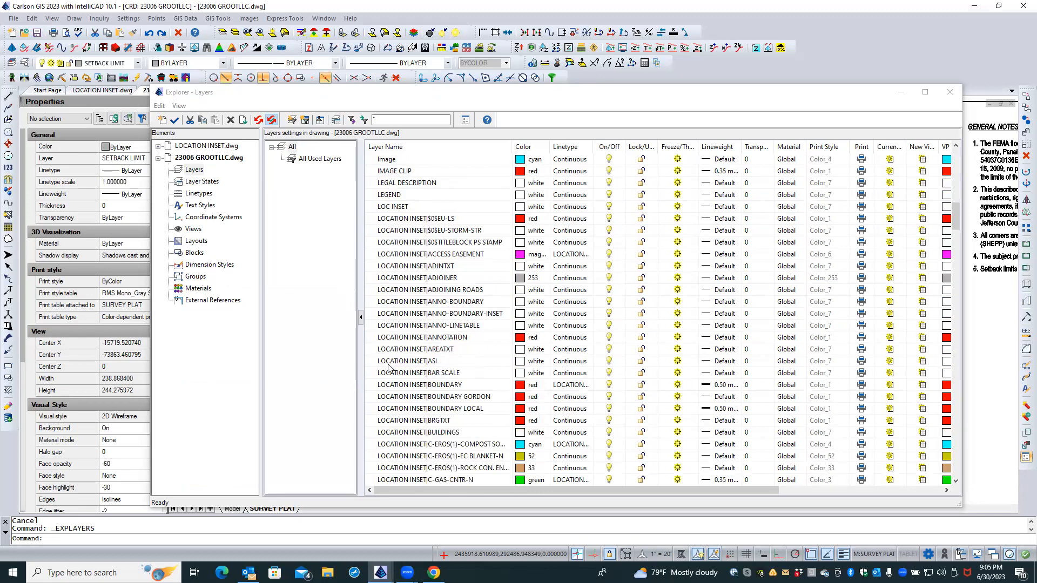
pyautogui.scroll(-4, 388, 367)
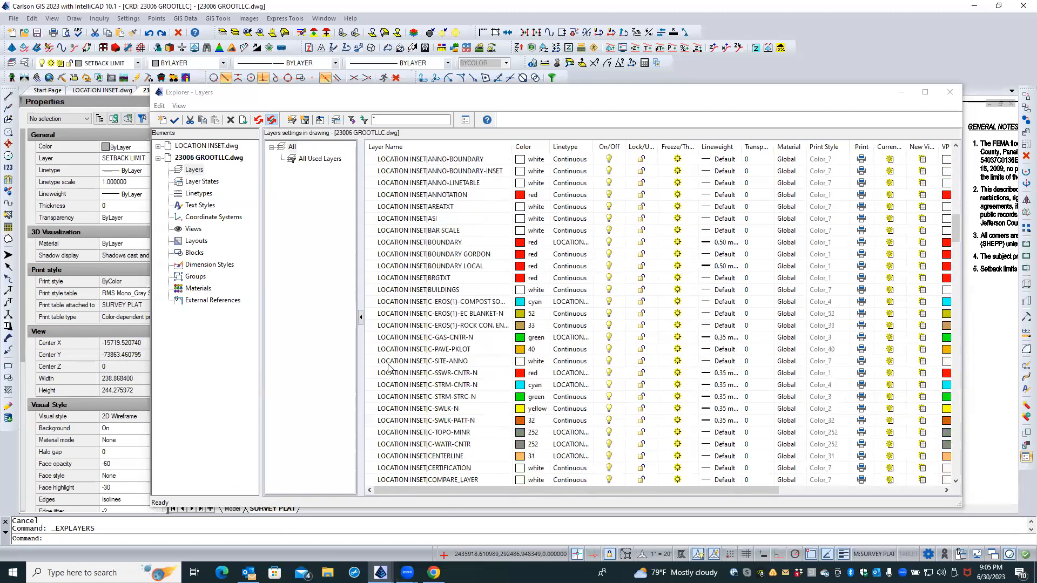
pyautogui.scroll(-3, 388, 367)
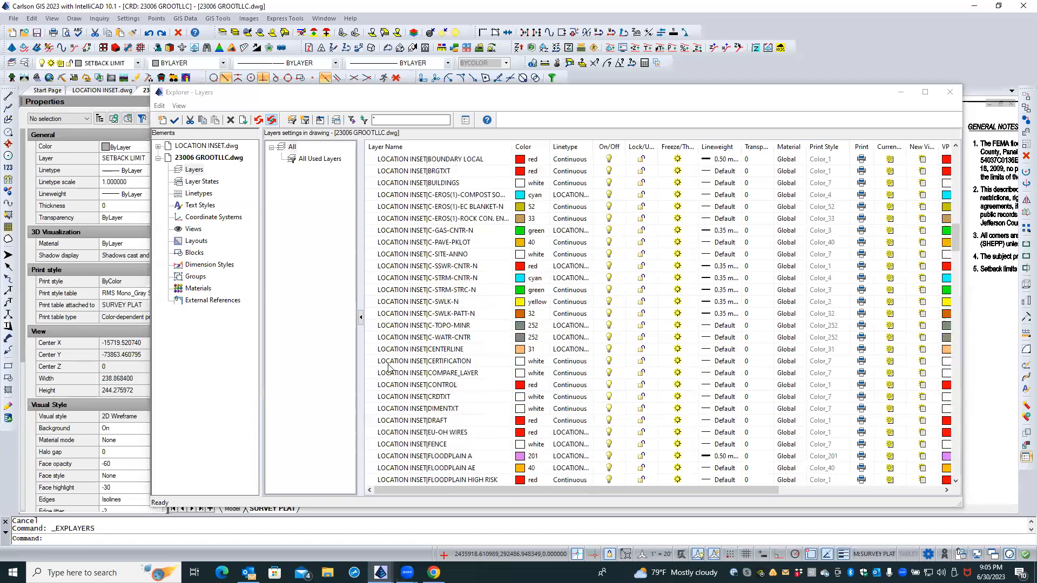
pyautogui.scroll(-1, 388, 368)
pyautogui.scroll(-2, 388, 367)
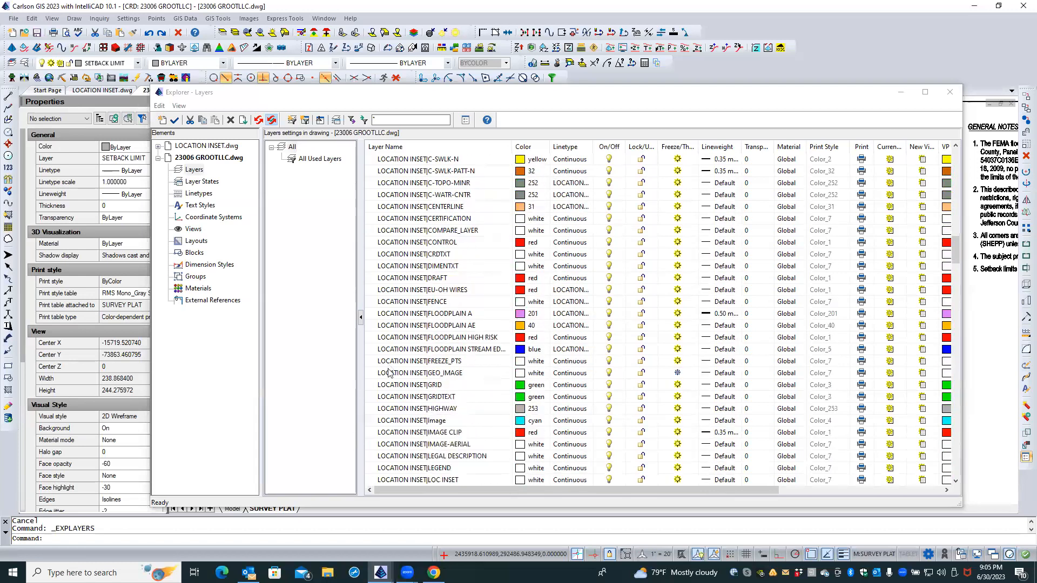
pyautogui.click(411, 445)
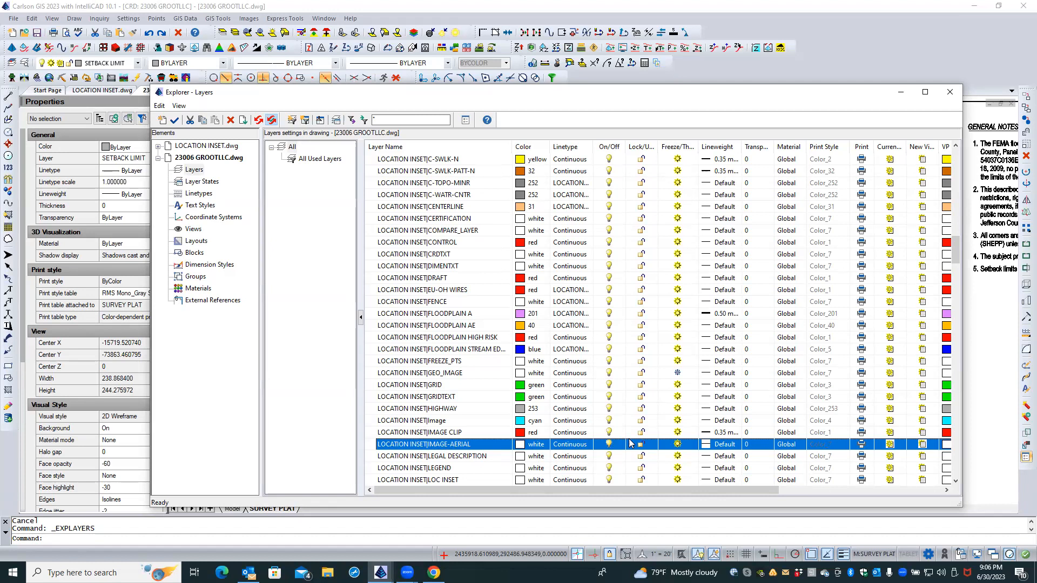
pyautogui.click(890, 444)
pyautogui.click(949, 95)
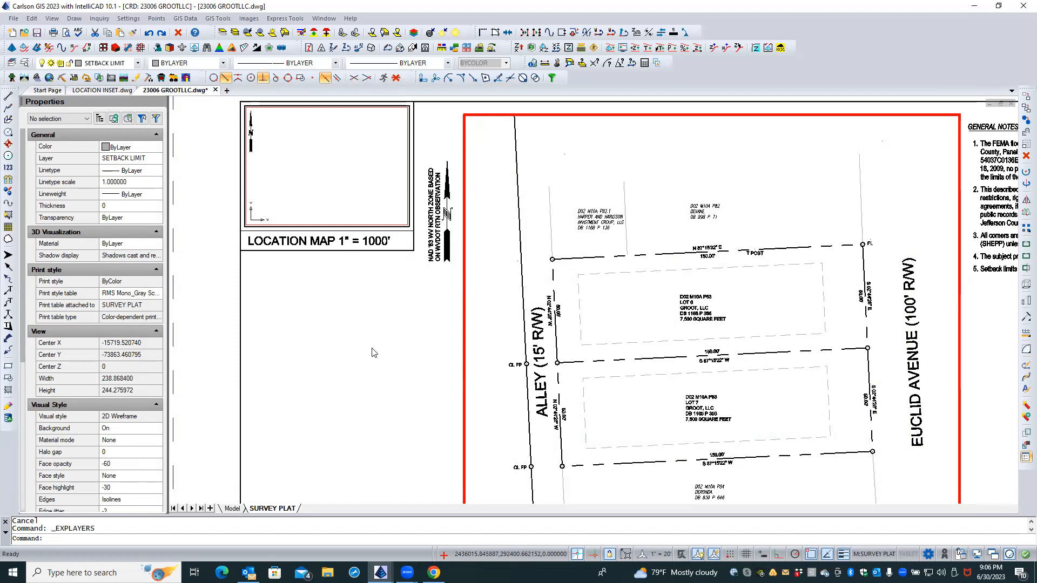
pyautogui.doubleClick(361, 288)
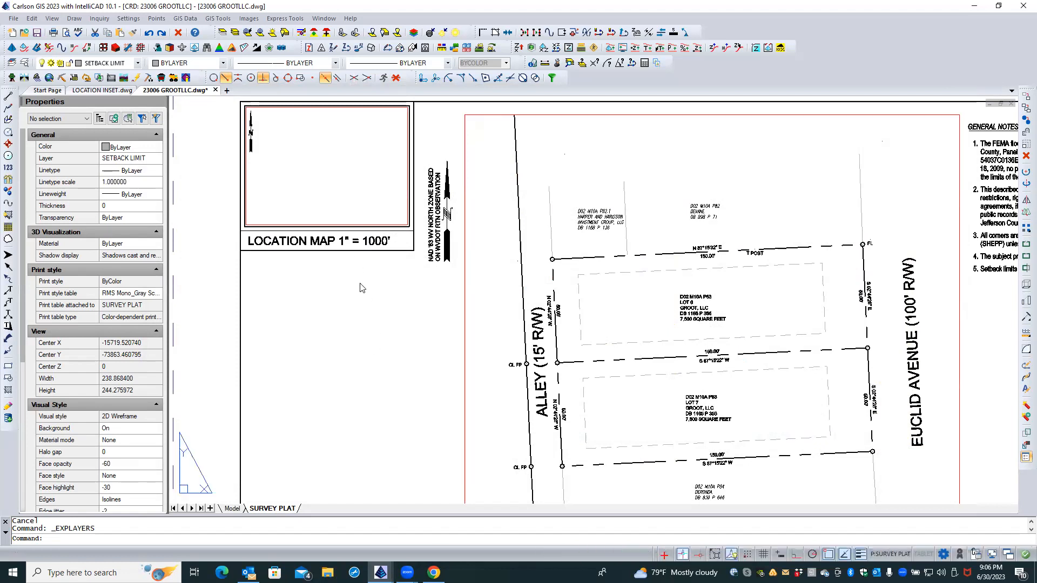
# Unlock the display of the location map viewport by setting Display locked to No.
pyautogui.doubleClick(339, 214)
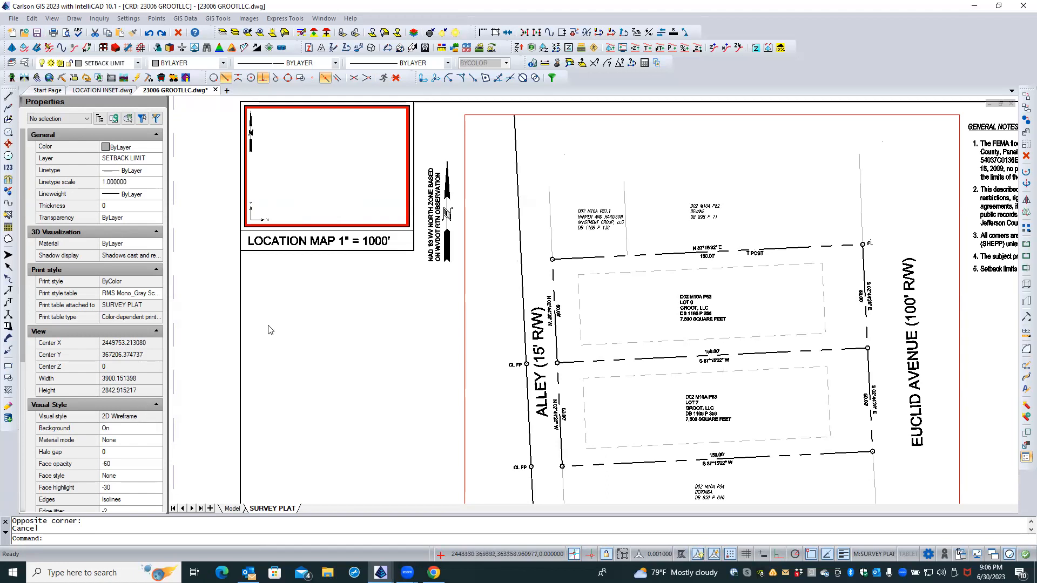
pyautogui.press('Escape')
pyautogui.doubleClick(255, 310)
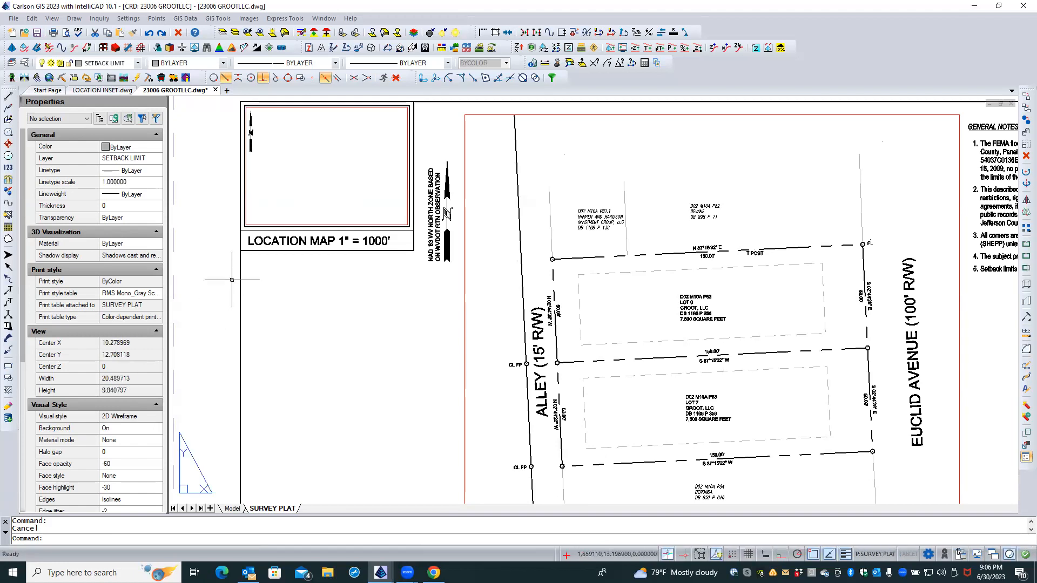
pyautogui.click(248, 225)
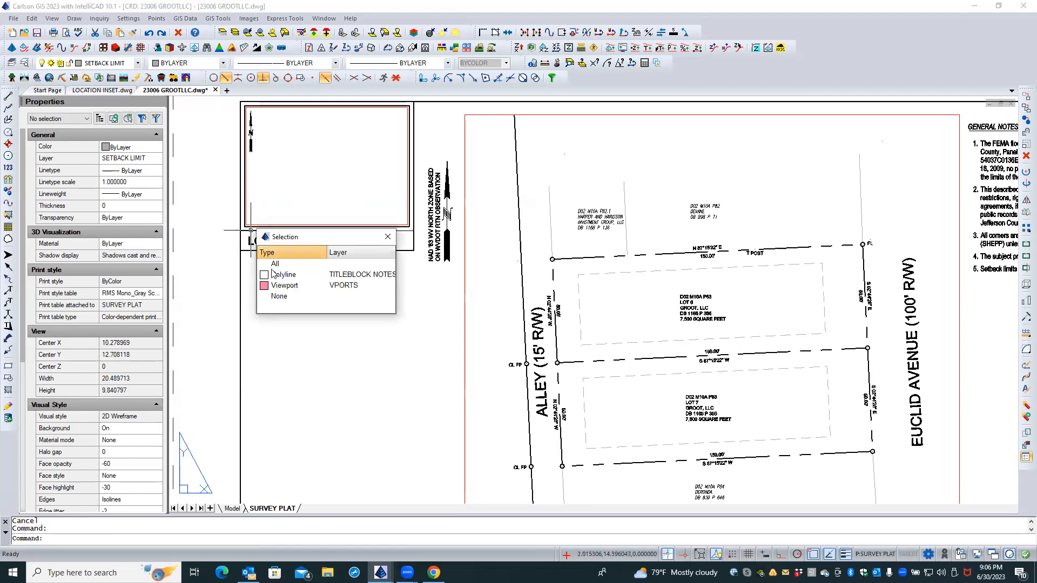
pyautogui.click(282, 286)
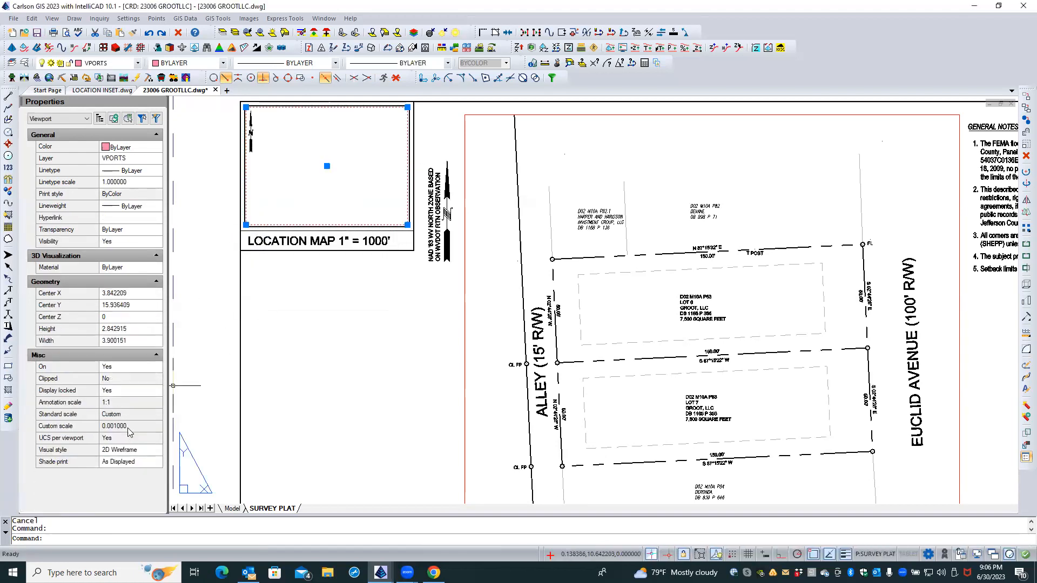
pyautogui.click(145, 392)
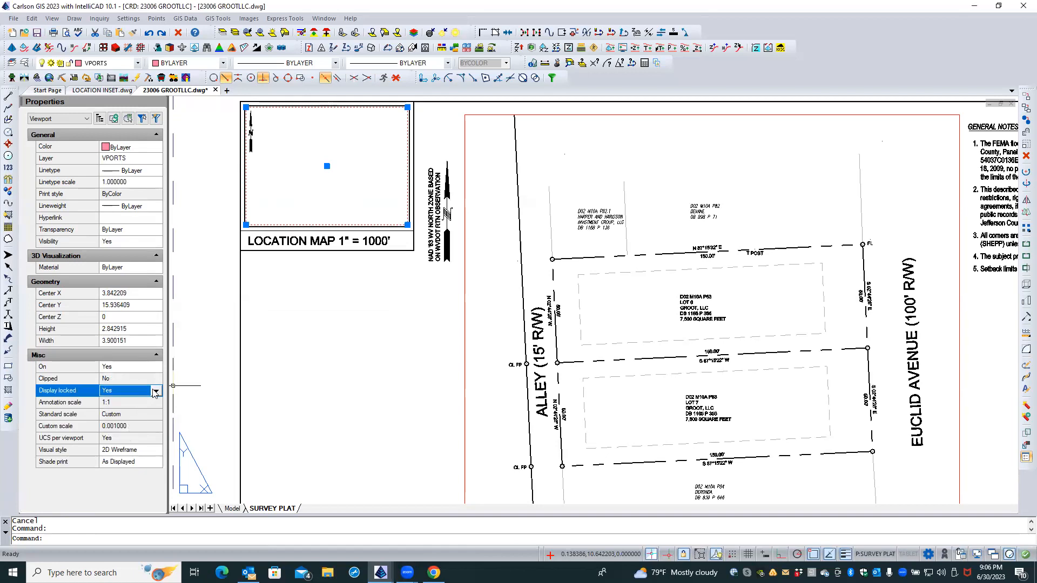
pyautogui.click(155, 393)
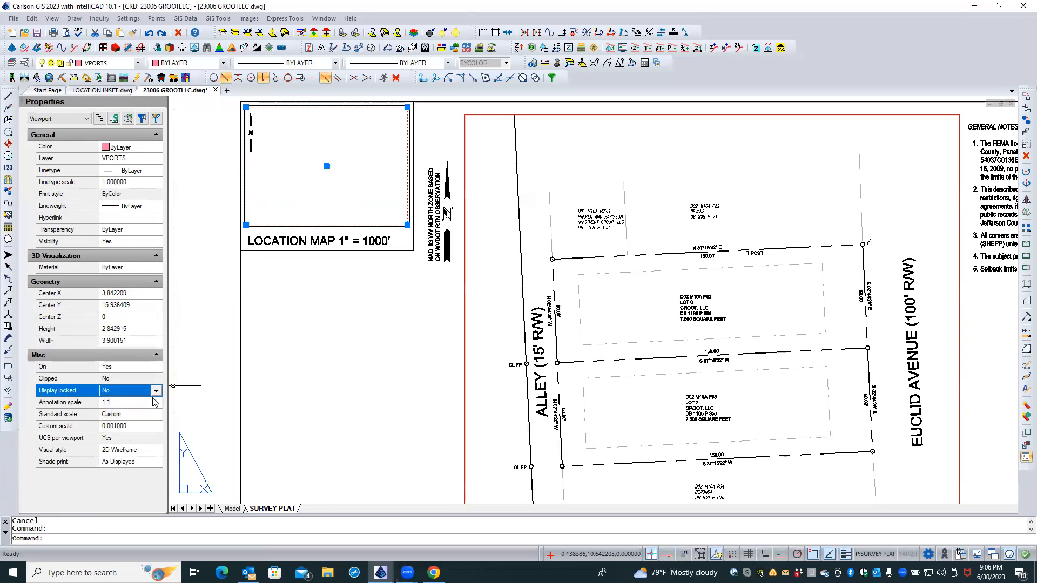
pyautogui.click(138, 413)
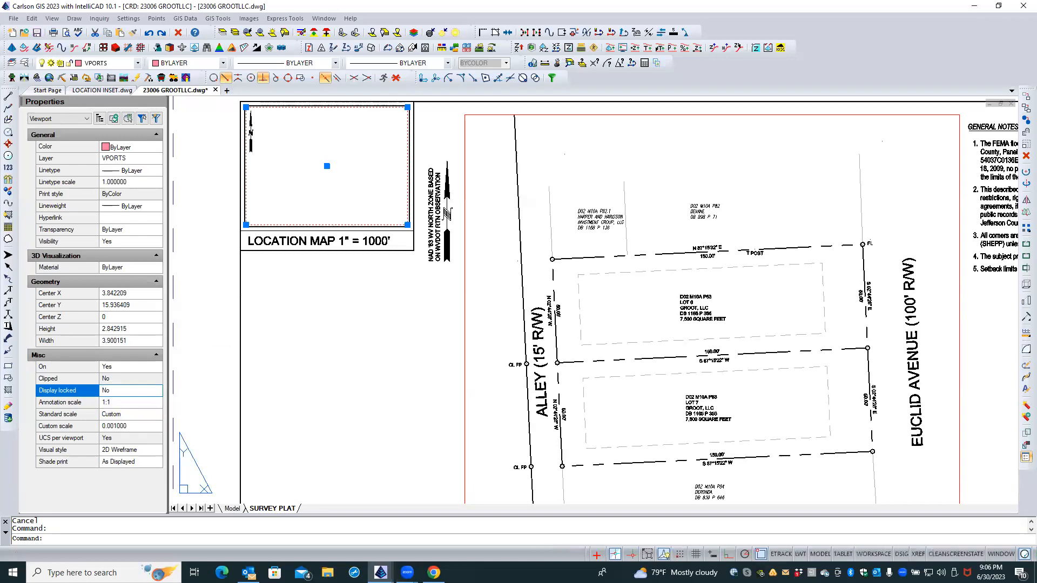
pyautogui.press('Escape')
# Activate the location map viewport and zoom it to the drawing extents, leaving a margin around the topo map.
pyautogui.doubleClick(297, 174)
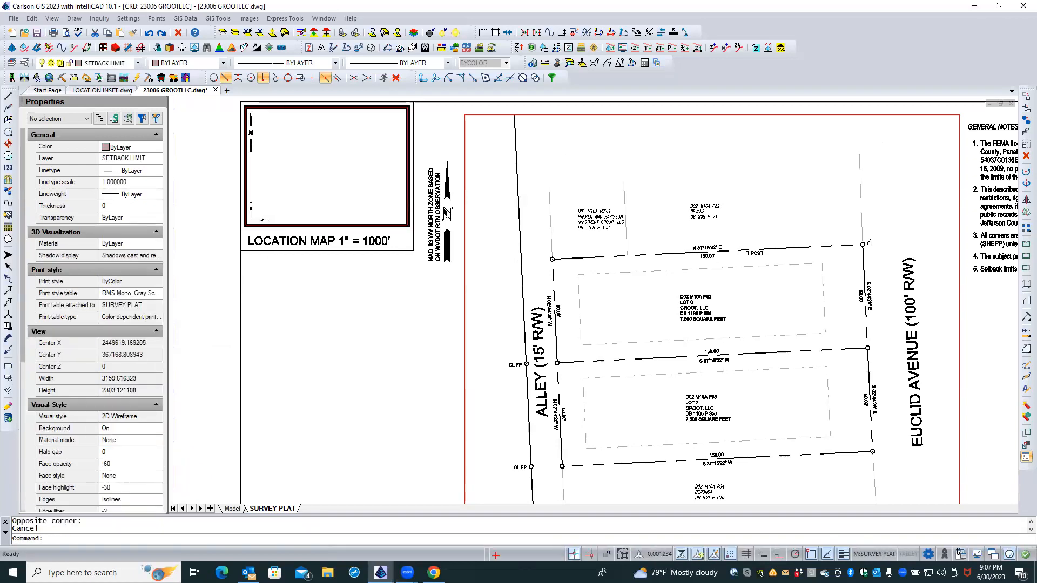
pyautogui.middleClick(297, 174)
pyautogui.middleClick(297, 174)
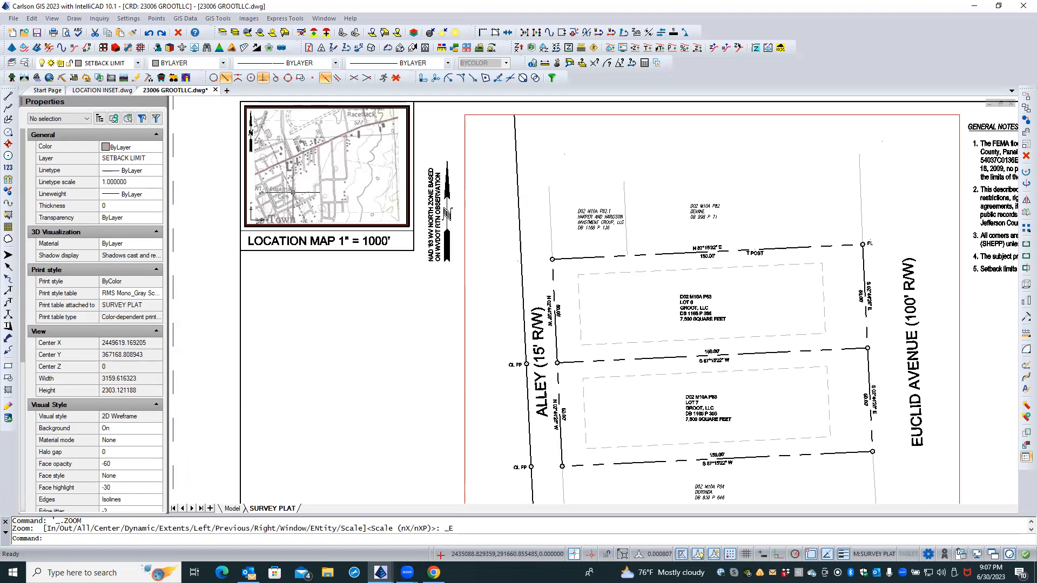
pyautogui.press('capslock')
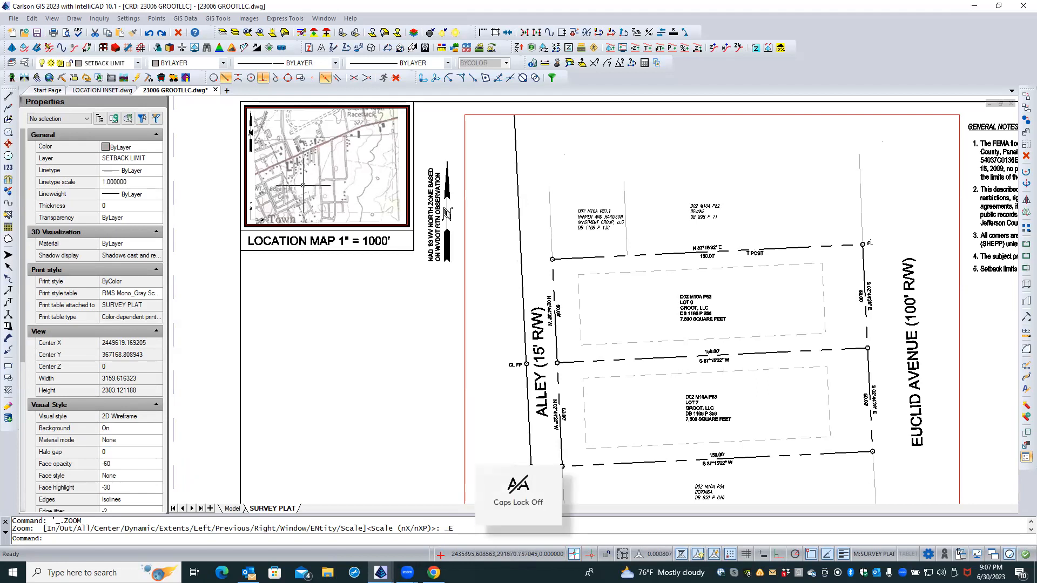
pyautogui.click(303, 185)
pyautogui.scroll(-2, 319, 189)
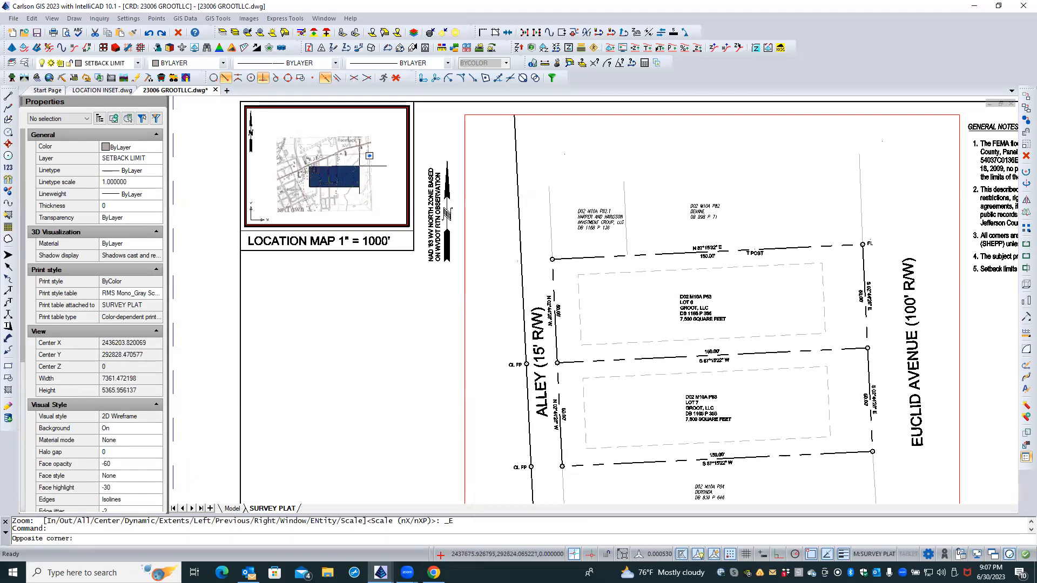
pyautogui.press('Escape')
# Send the LOCATION INSET external reference to the back of the draw order.
pyautogui.click(316, 135)
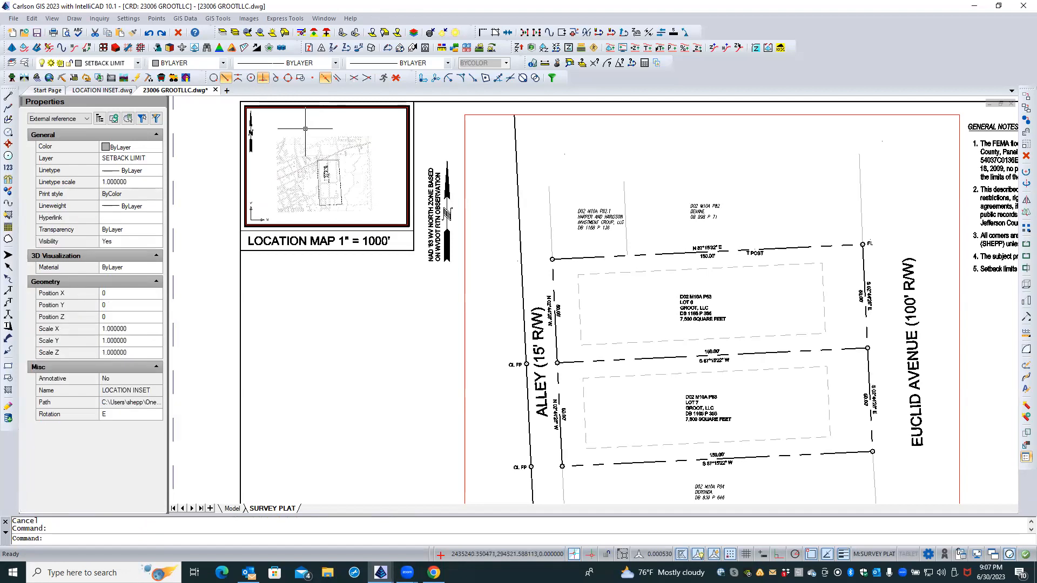
pyautogui.rightClick(302, 129)
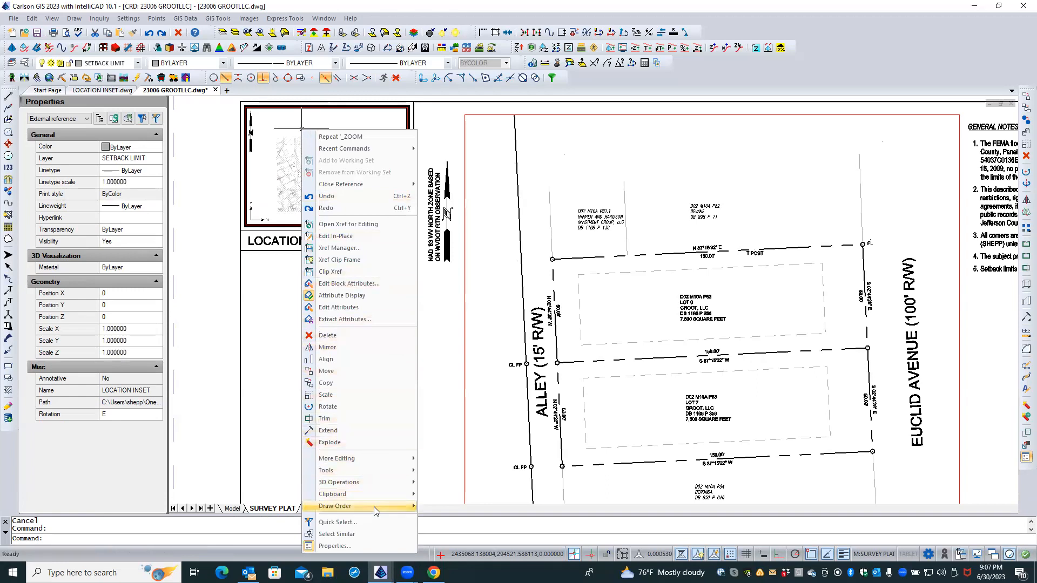
pyautogui.moveTo(385, 508)
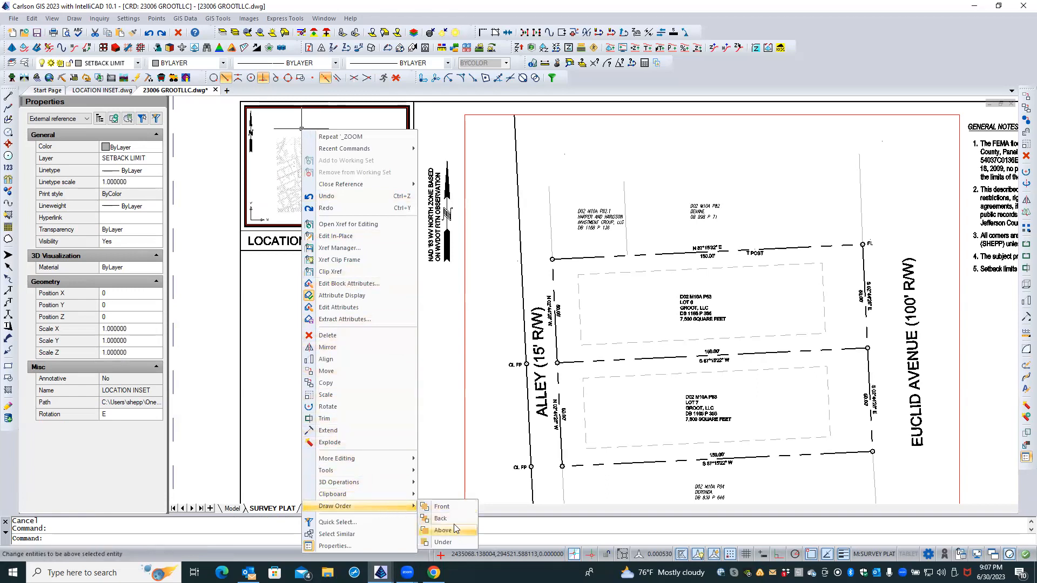
pyautogui.click(442, 519)
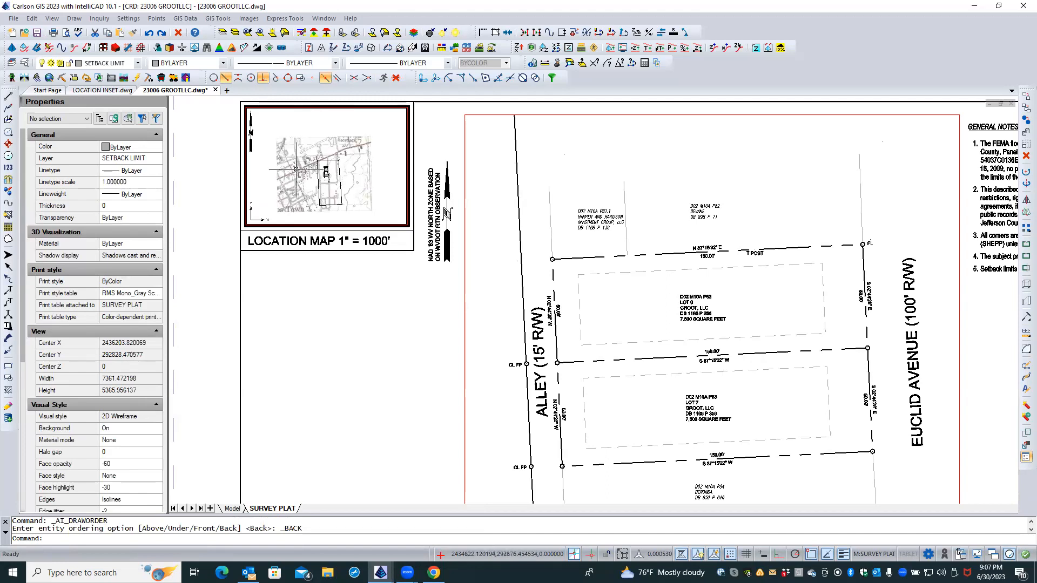
# Enlarge and center the topo map around the site inside the location map viewport, then return to paper space.
pyautogui.scroll(1, 316, 179)
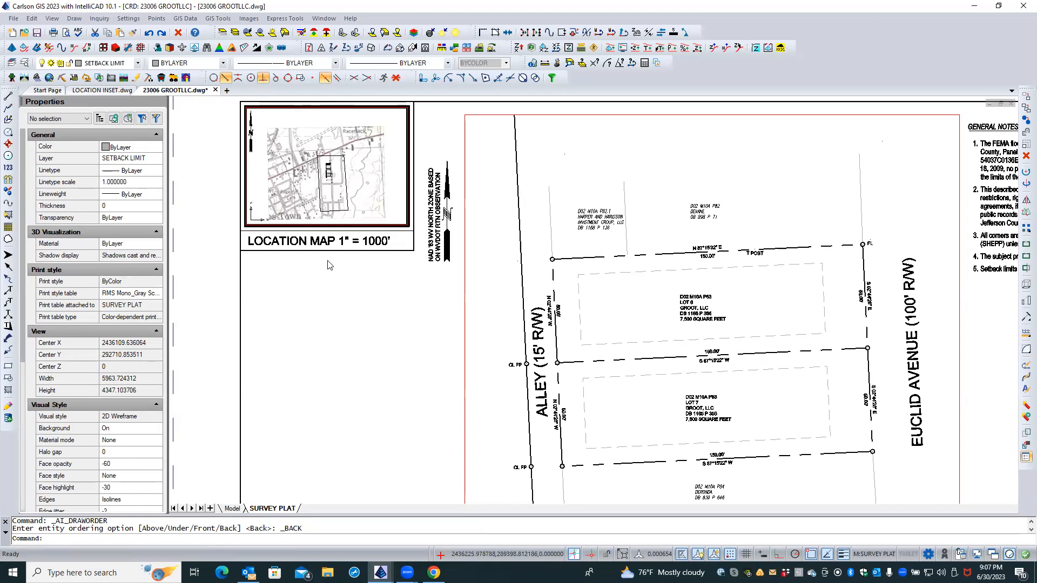
pyautogui.scroll(1, 309, 196)
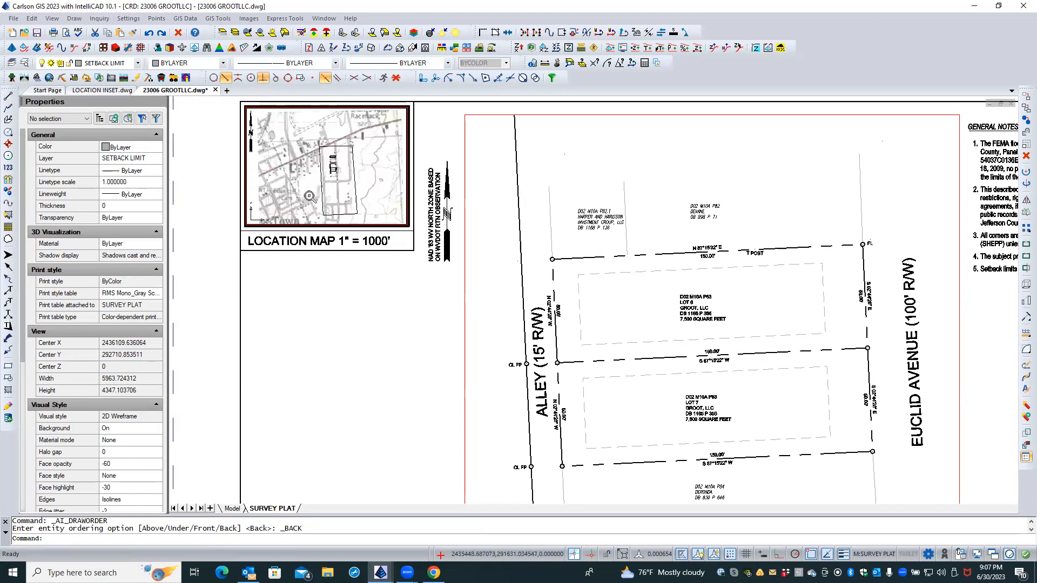
pyautogui.moveTo(310, 195); pyautogui.dragTo(299, 192, button='middle')
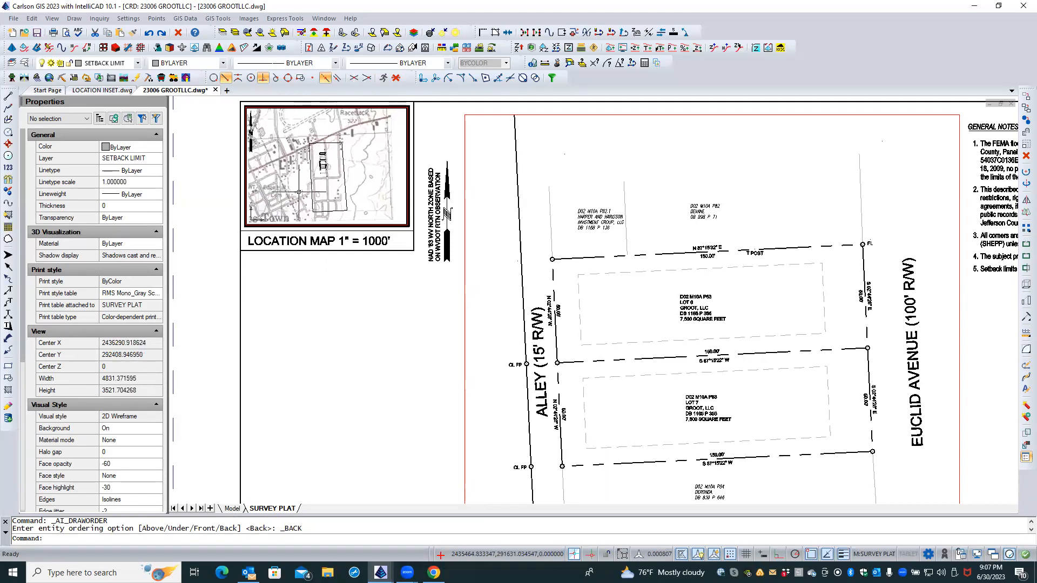
pyautogui.scroll(-2, 299, 178)
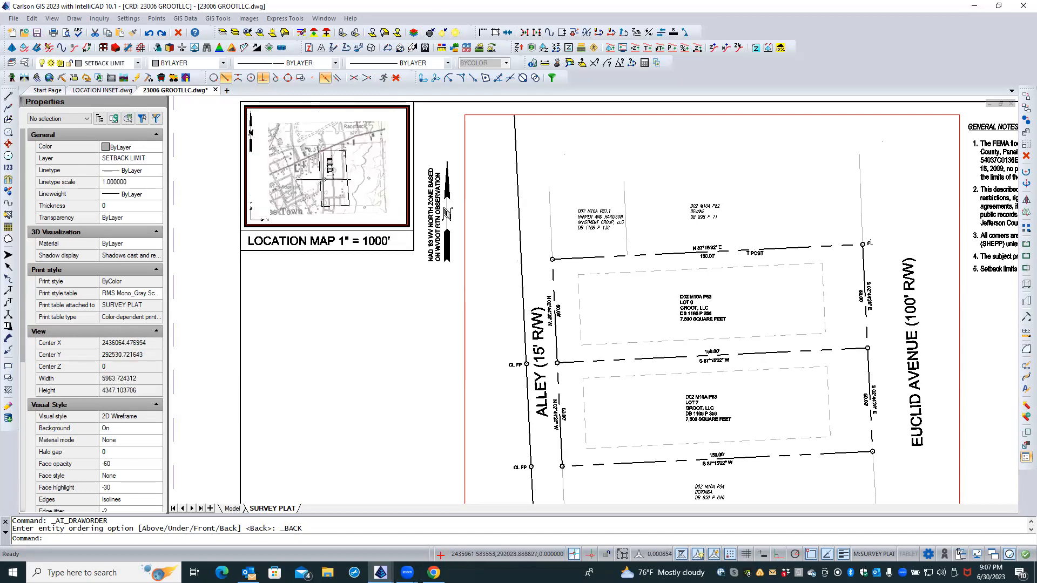
pyautogui.scroll(2, 299, 179)
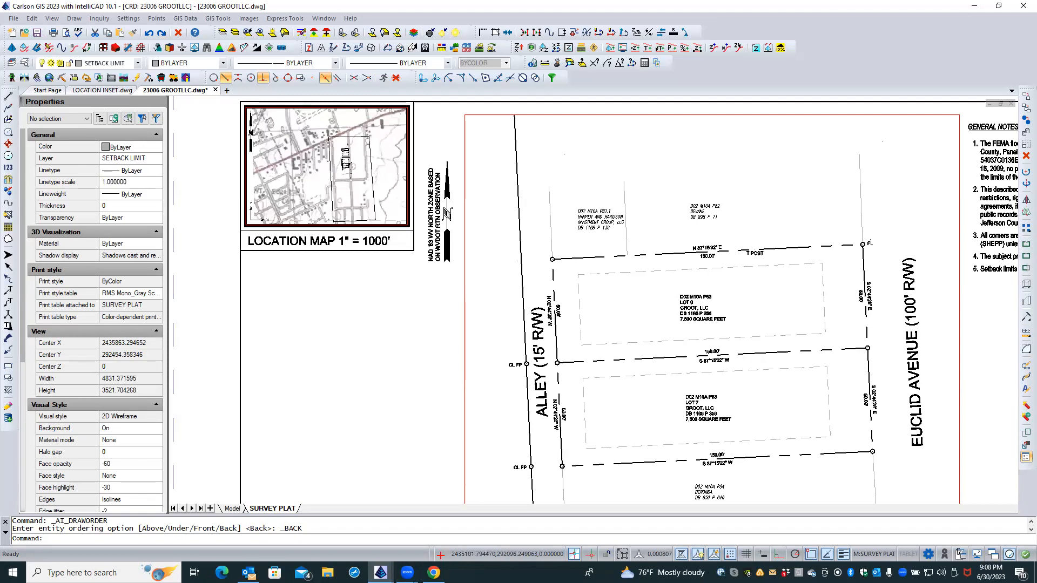
pyautogui.moveTo(301, 178); pyautogui.dragTo(296, 183, button='middle')
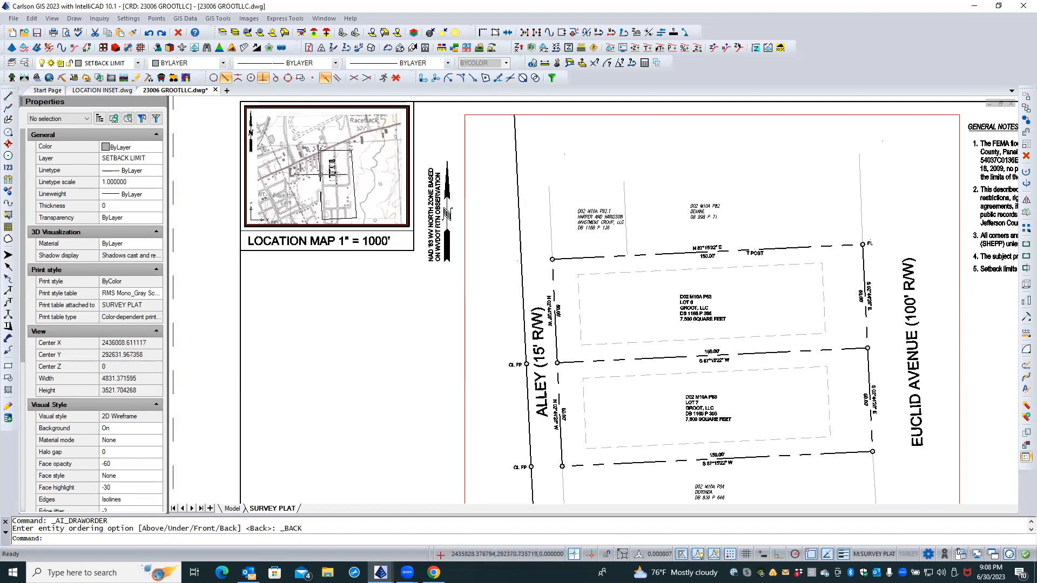
pyautogui.doubleClick(323, 286)
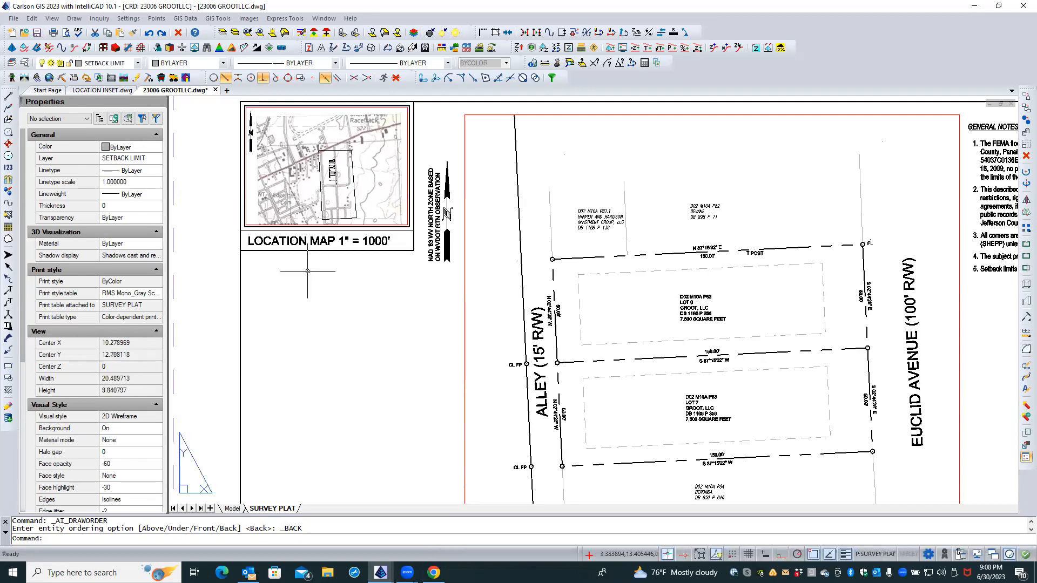
# Set the location map viewport's custom scale to .001.
pyautogui.click(251, 223)
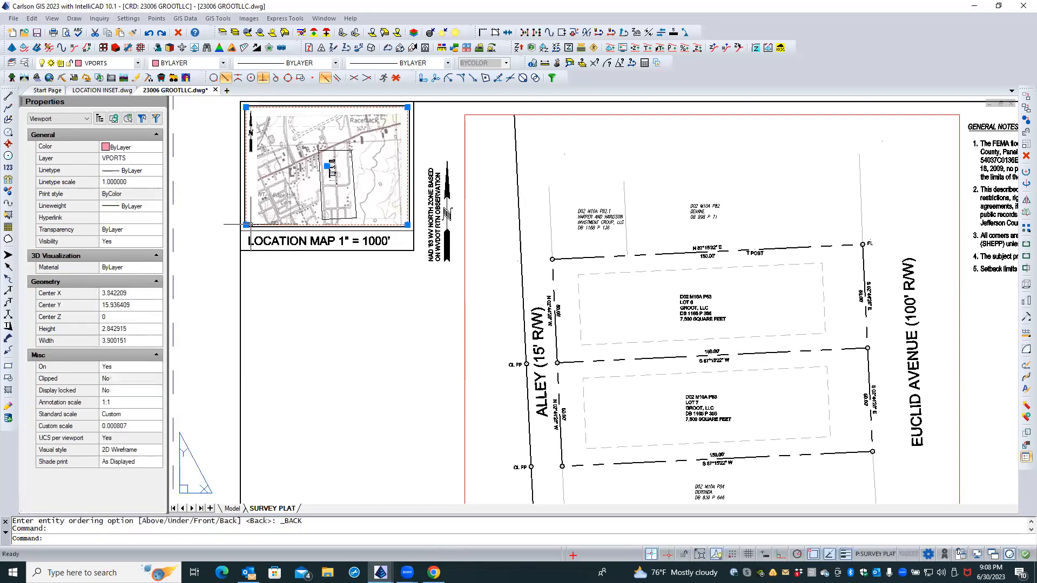
pyautogui.click(128, 425)
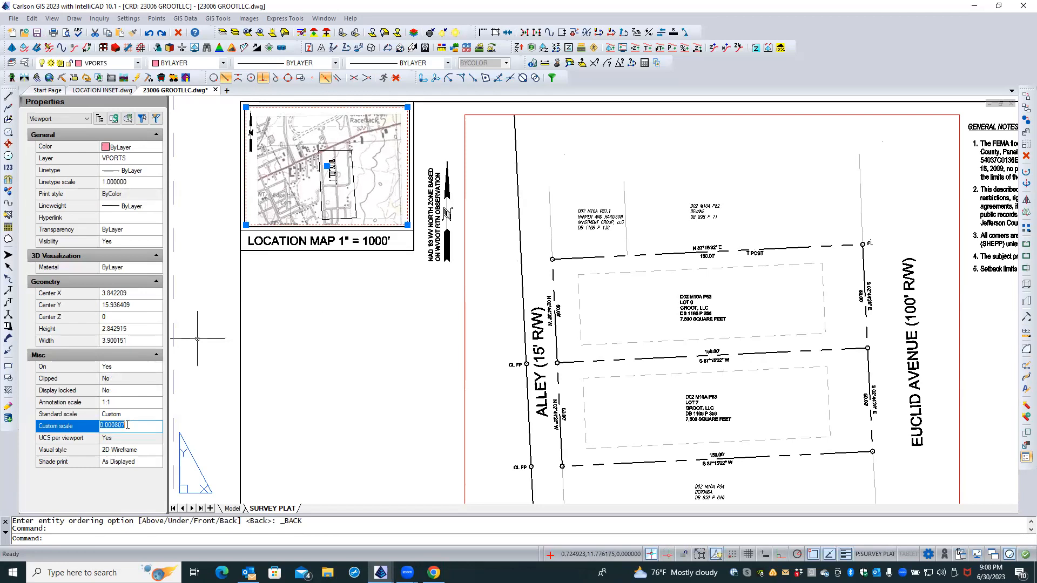
pyautogui.press('BackSpace')
pyautogui.write('.001')
pyautogui.press('Return')
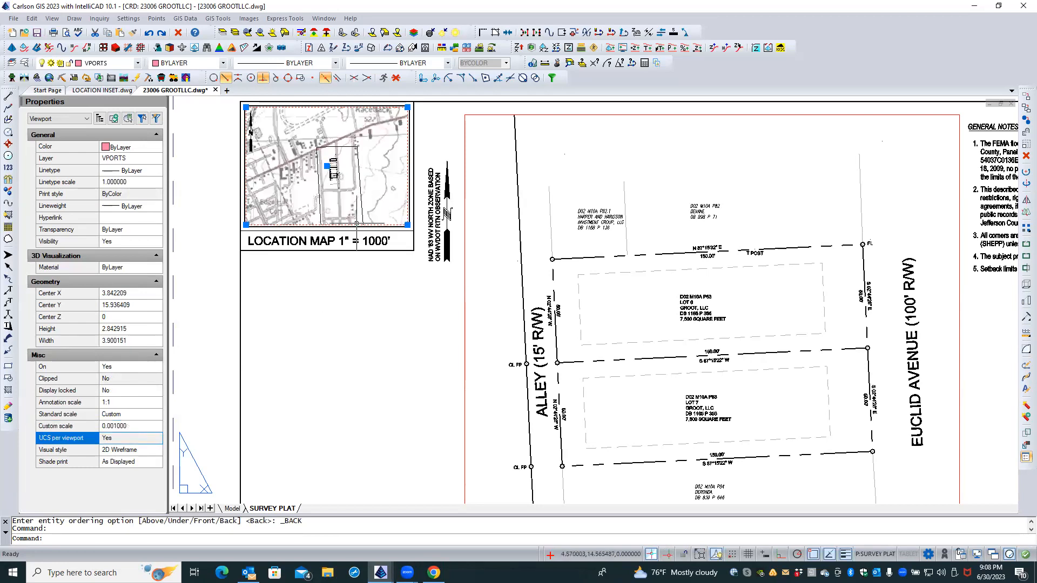
# Reposition the topo map within the location map viewport at the current scale, then return to paper space.
pyautogui.doubleClick(308, 198)
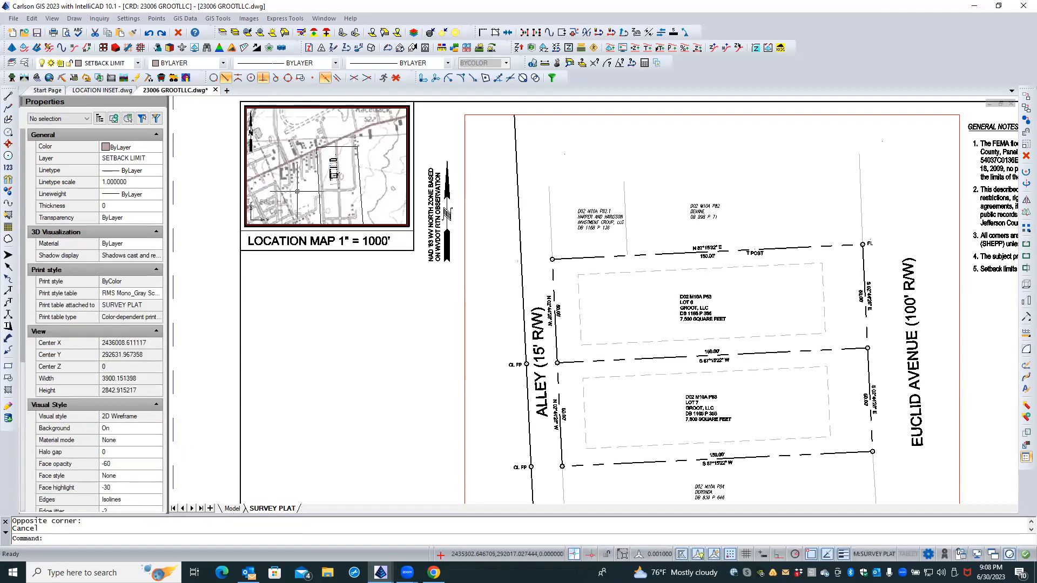
pyautogui.moveTo(301, 196); pyautogui.dragTo(290, 198, button='middle')
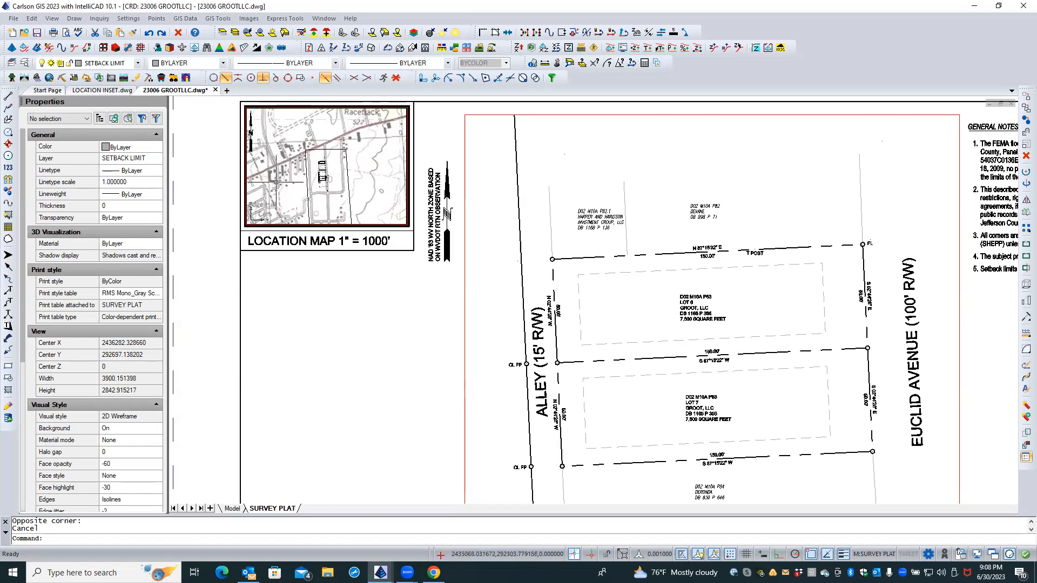
pyautogui.moveTo(283, 187); pyautogui.dragTo(280, 196, button='middle')
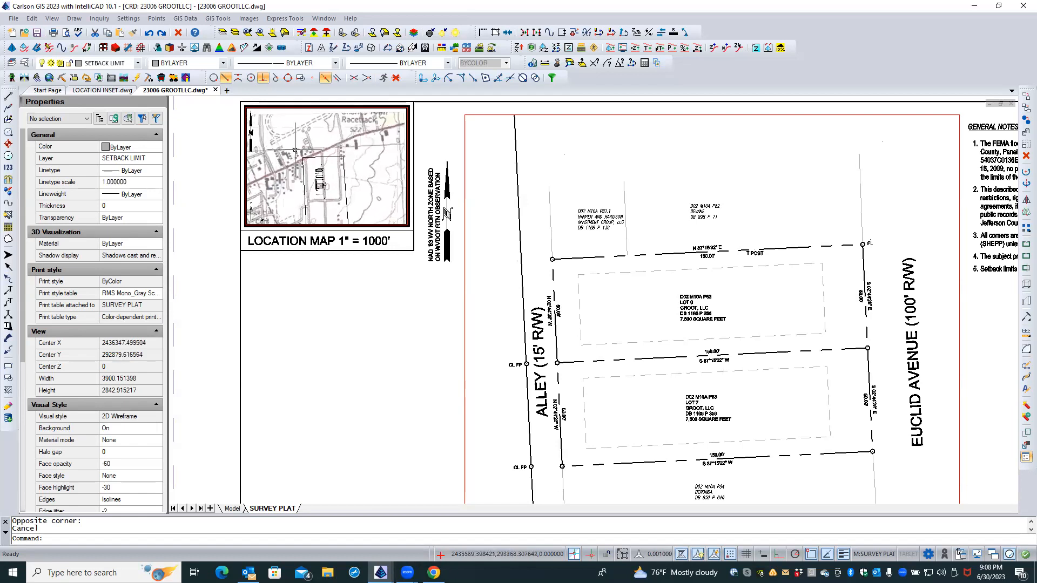
pyautogui.moveTo(301, 153); pyautogui.dragTo(304, 144, button='middle')
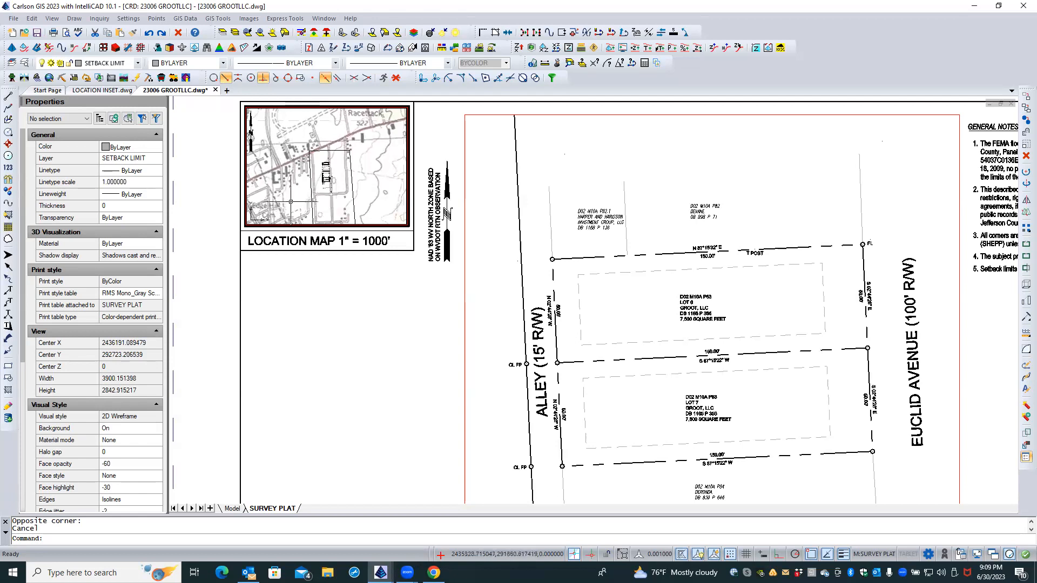
pyautogui.doubleClick(304, 262)
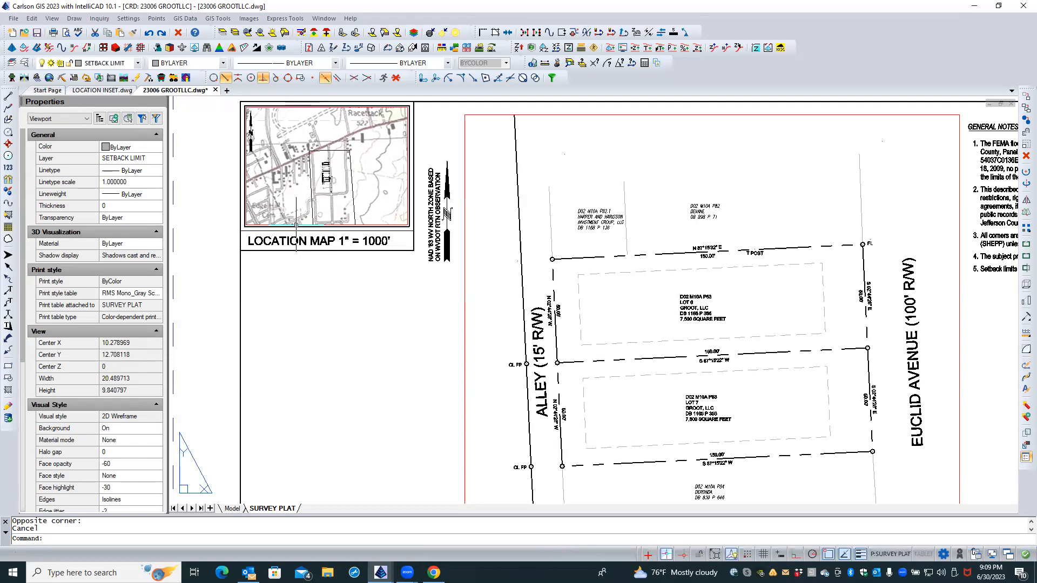
# Lock the display of the location map viewport by setting Display locked to Yes.
pyautogui.click(297, 225)
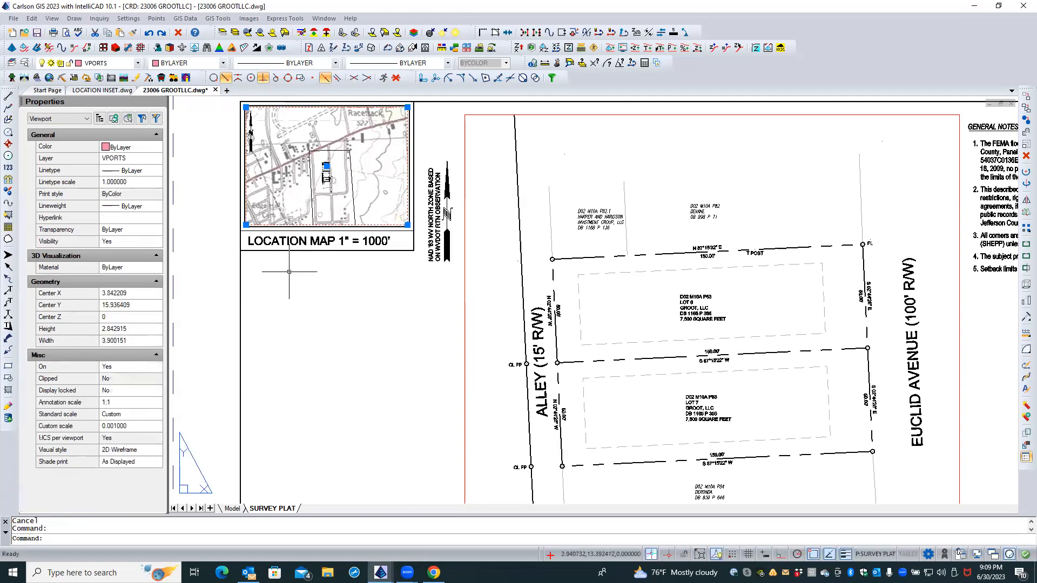
pyautogui.click(122, 391)
pyautogui.click(123, 394)
pyautogui.click(116, 403)
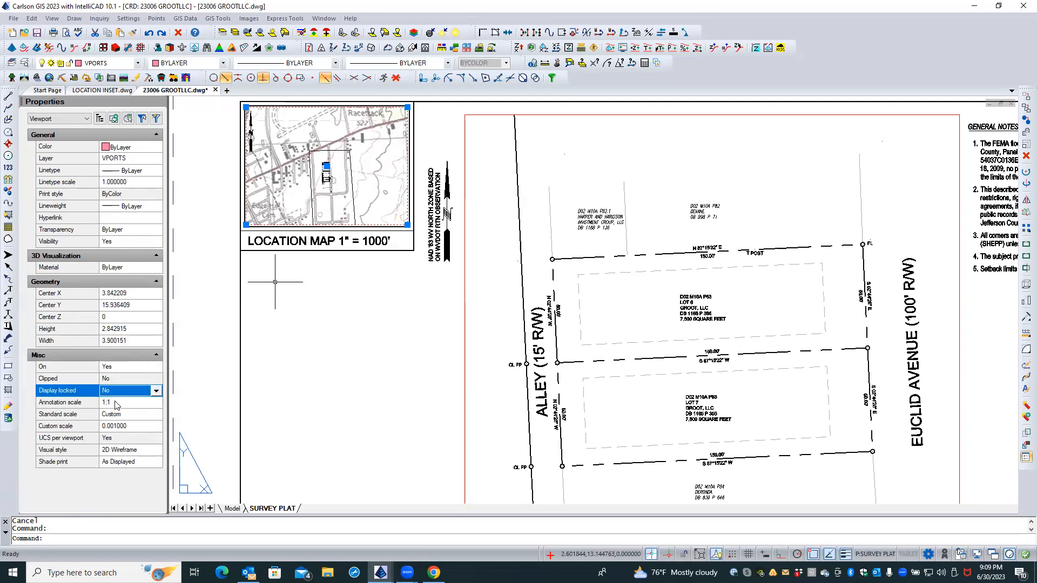
pyautogui.doubleClick(327, 299)
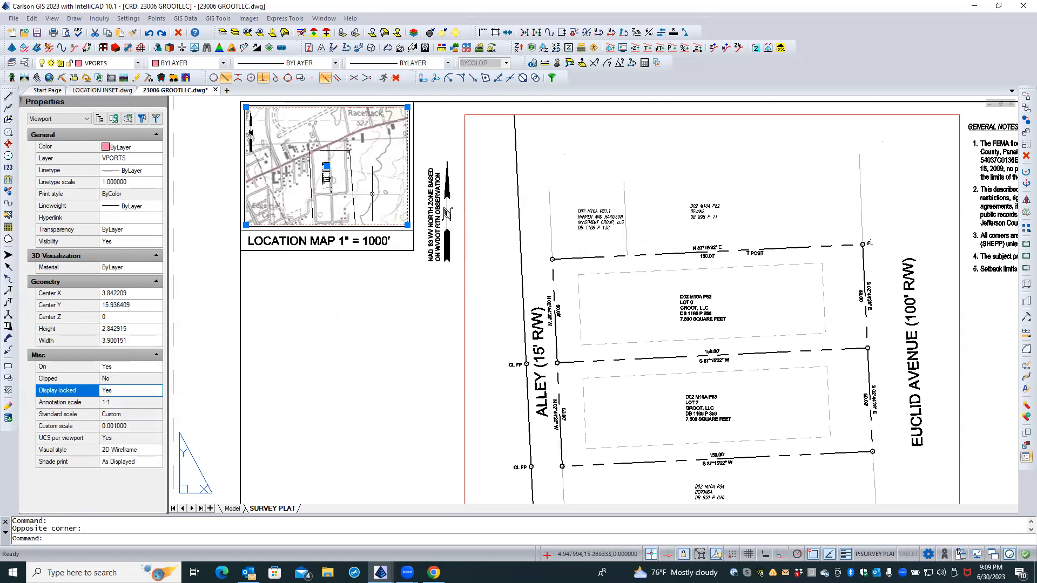
# Activate the location map viewport with a close-up view of the site's lot linework.
pyautogui.scroll(1, 358, 186)
pyautogui.scroll(1, 362, 176)
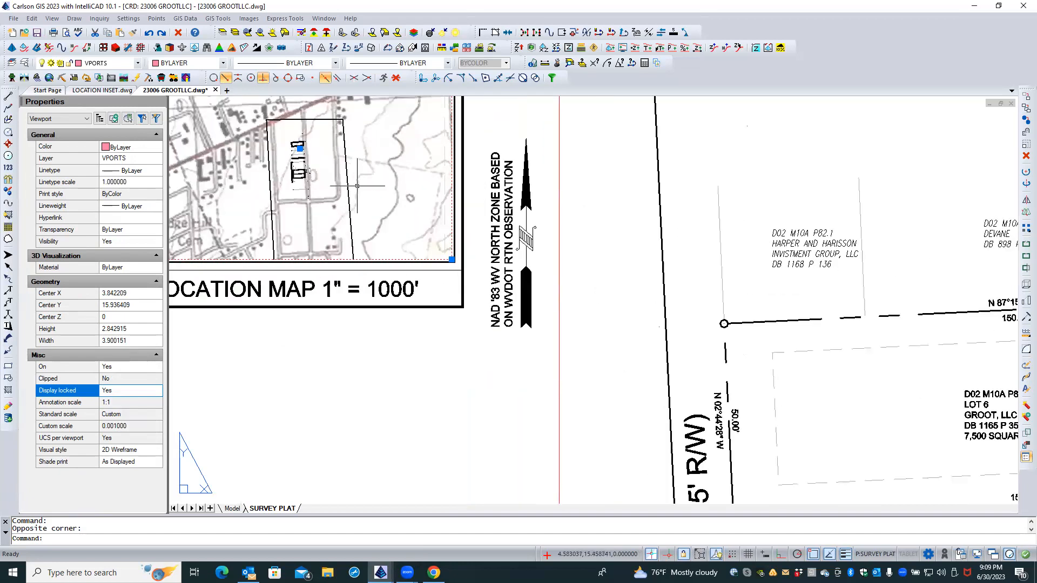
pyautogui.doubleClick(362, 176)
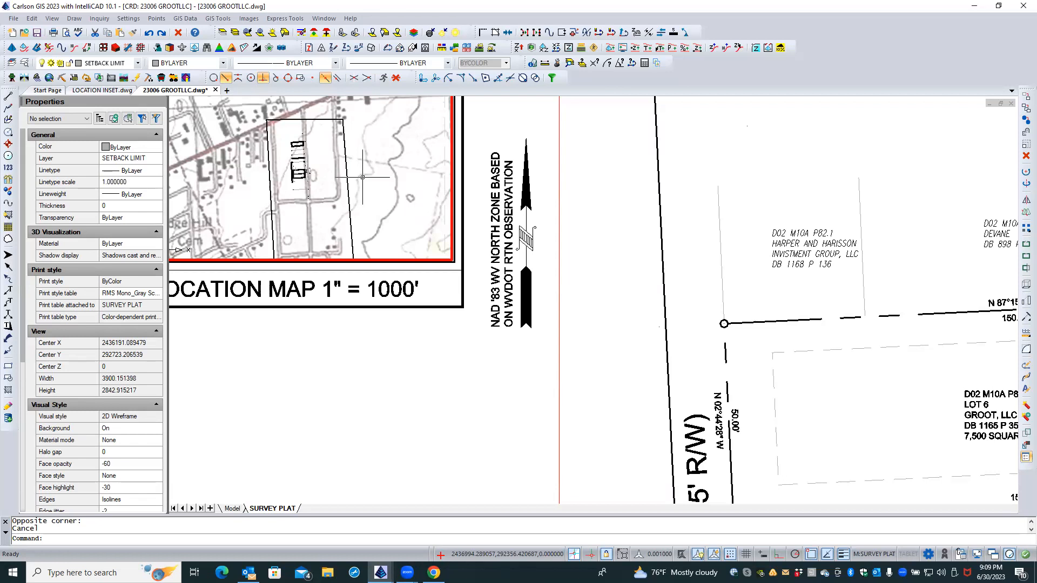
# Try freezing the IMAGE CLIP and BOUNDARY layers by picking their entities in the location map, then undo the freeze.
pyautogui.click(248, 34)
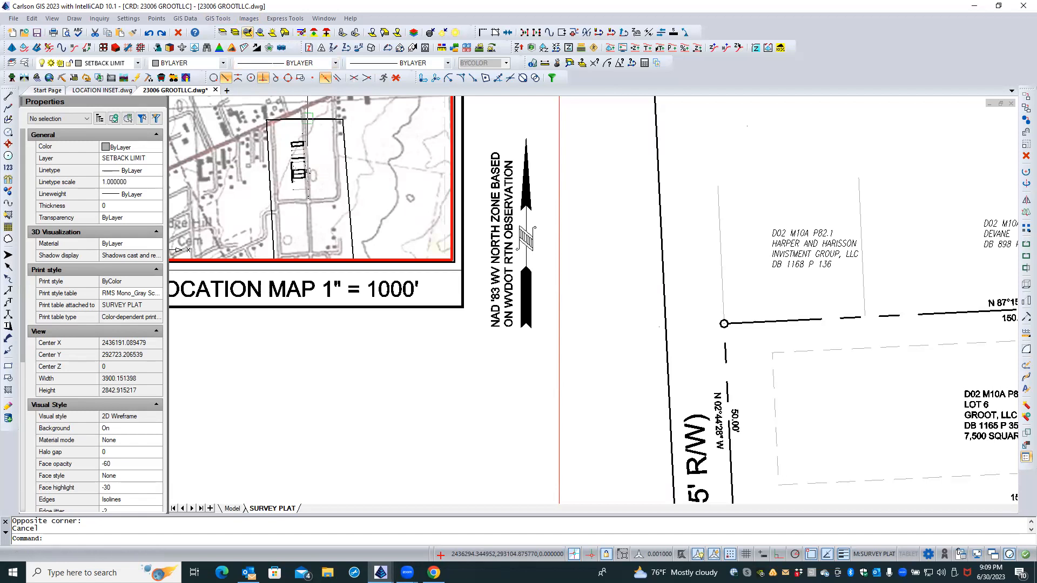
pyautogui.click(315, 120)
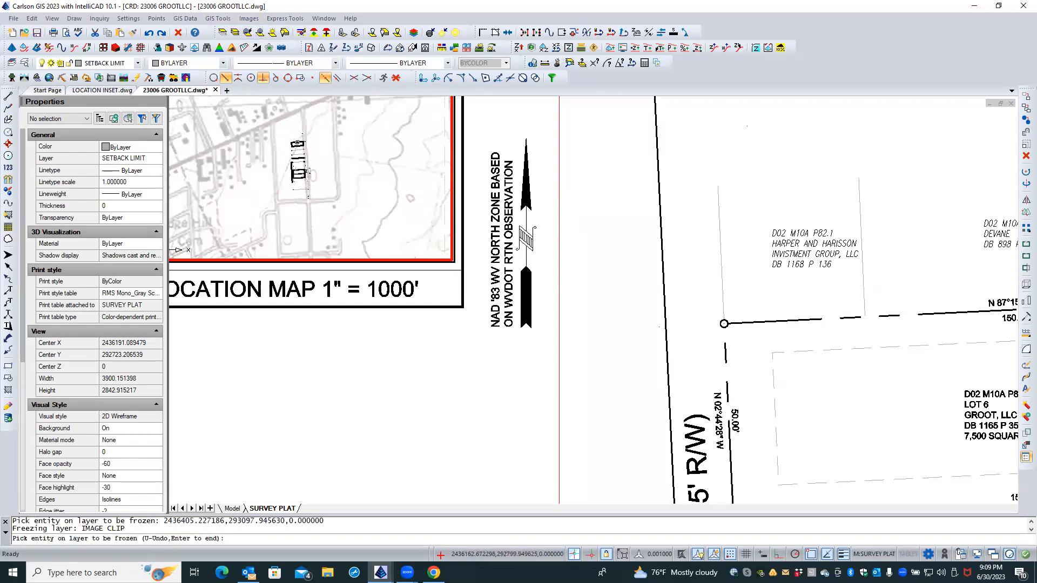
pyautogui.click(307, 173)
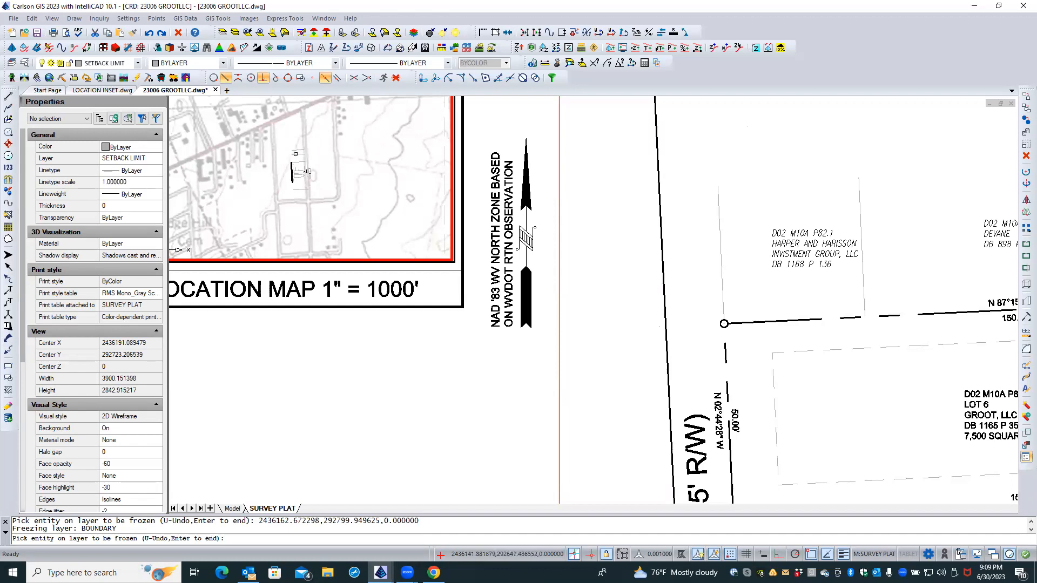
pyautogui.press('Return')
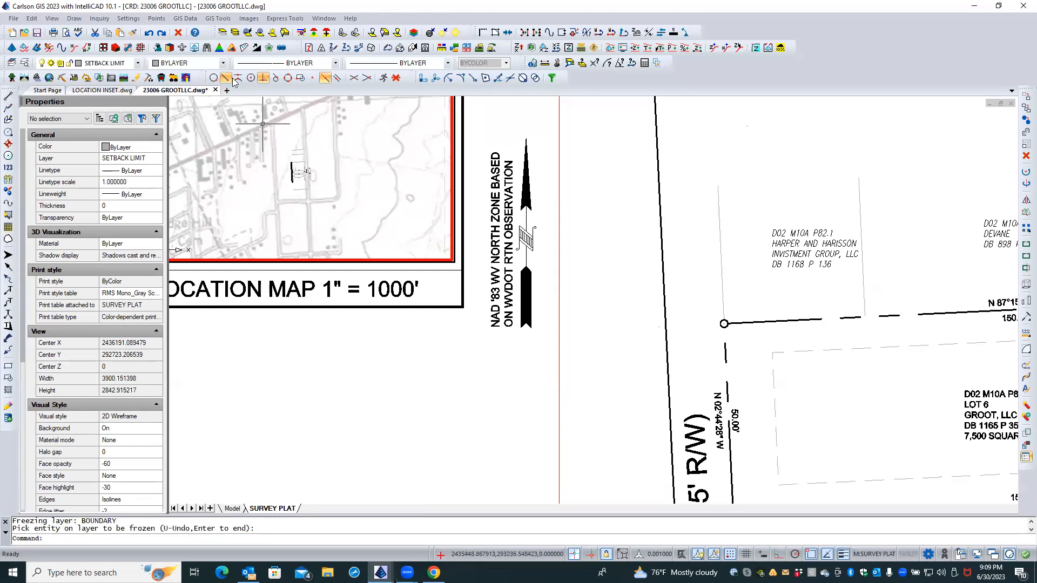
pyautogui.click(148, 32)
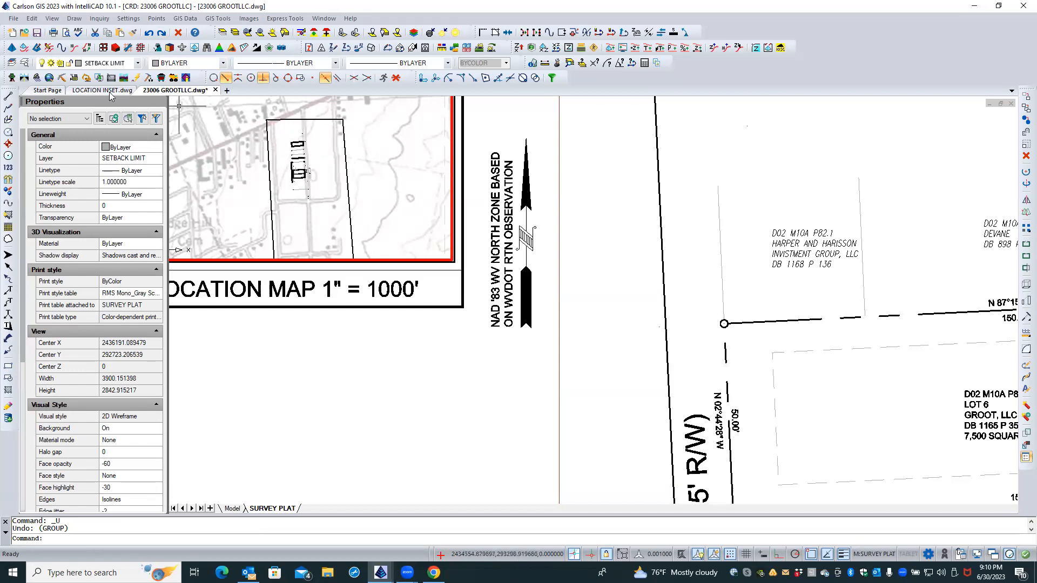
# Select all layers of 23006 GROOTLLC.dwg in the layer manager and freeze them in the current viewport only.
pyautogui.press('capslock')
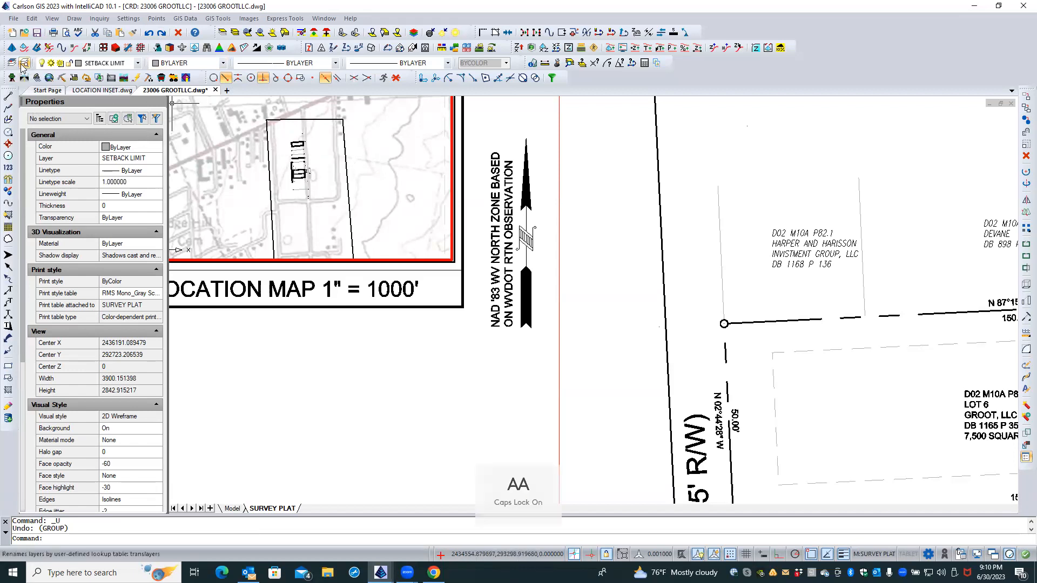
pyautogui.click(25, 63)
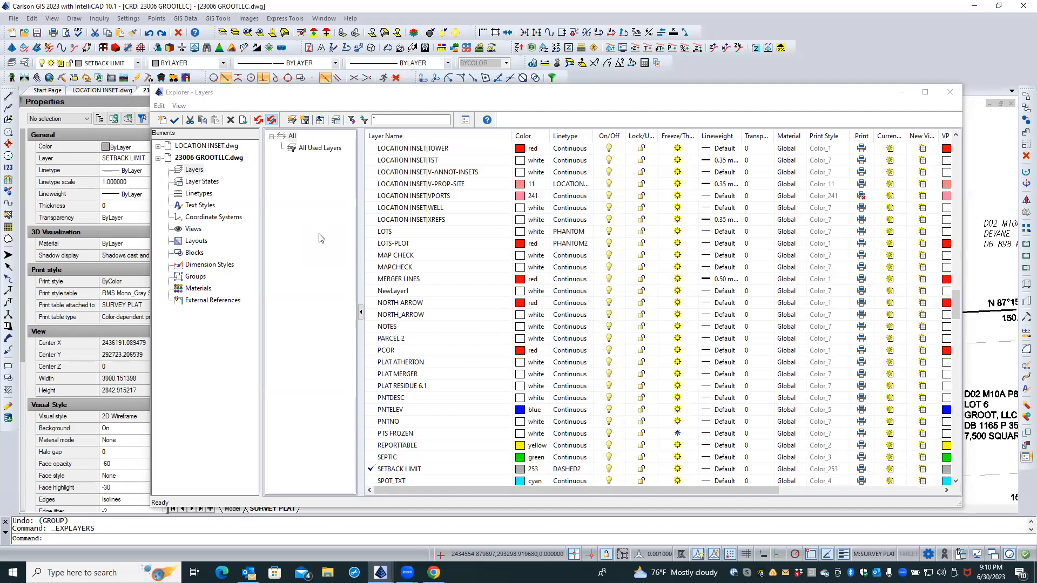
pyautogui.rightClick(401, 160)
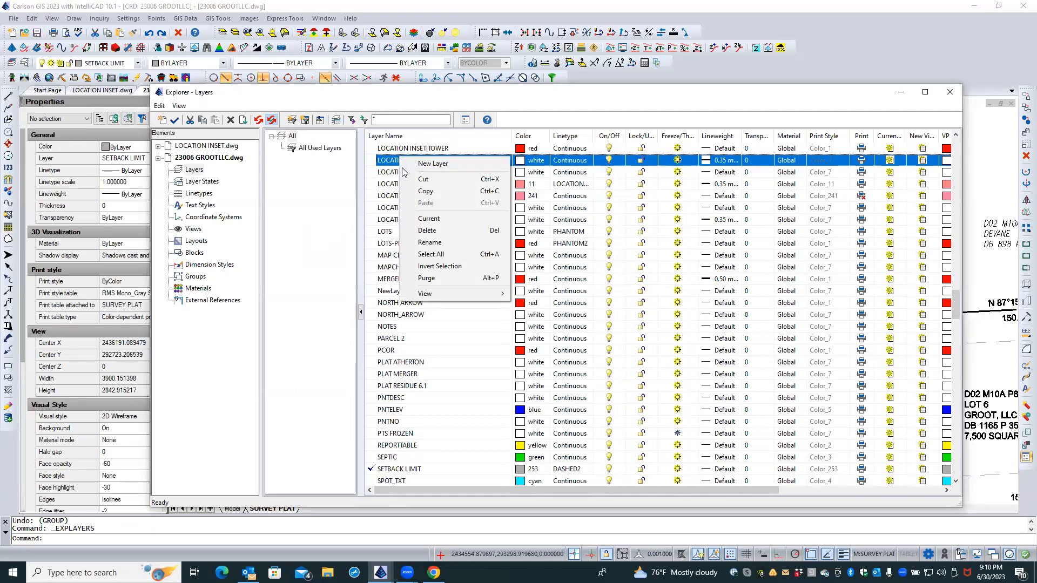
pyautogui.click(427, 254)
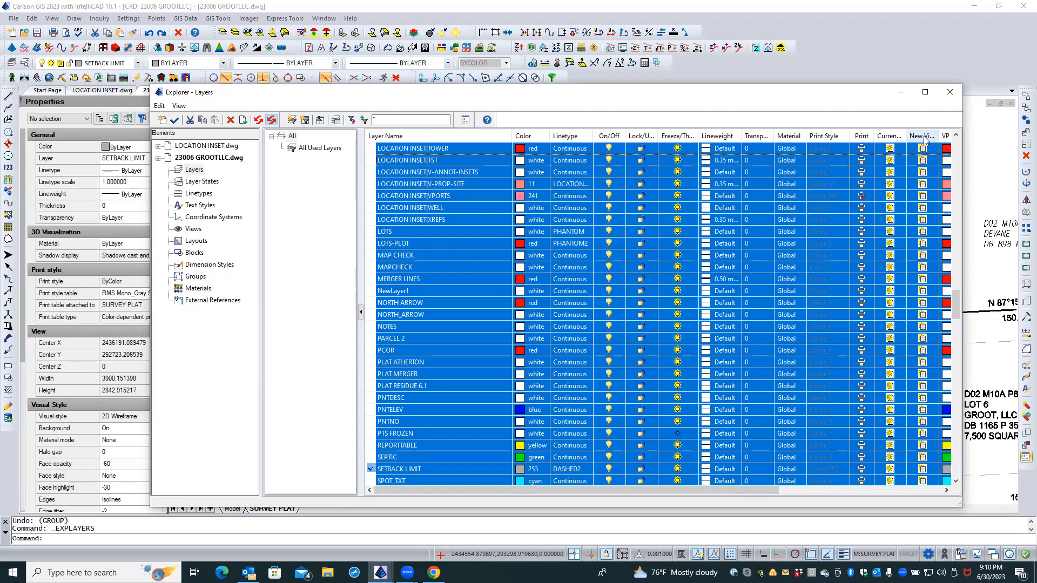
pyautogui.click(890, 149)
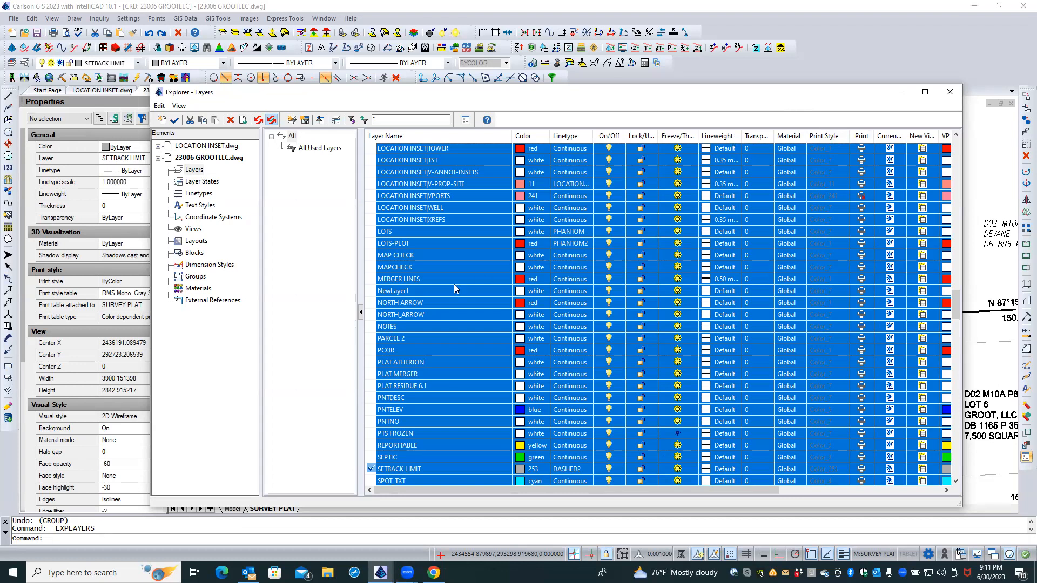
# Thaw only the BOUNDARY layer in the current viewport and close the layer manager.
pyautogui.scroll(8, 436, 290)
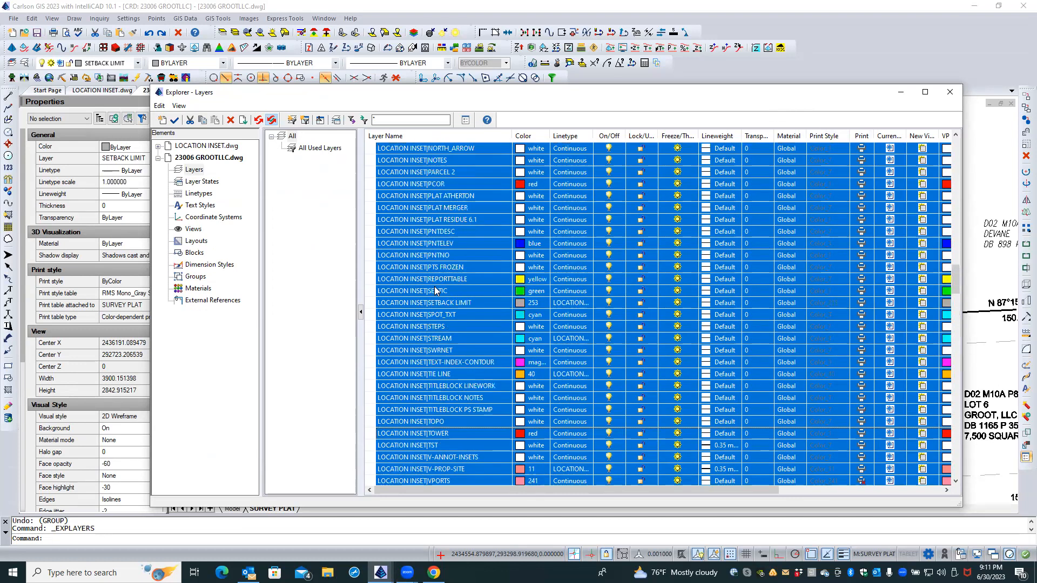
pyautogui.scroll(15, 436, 291)
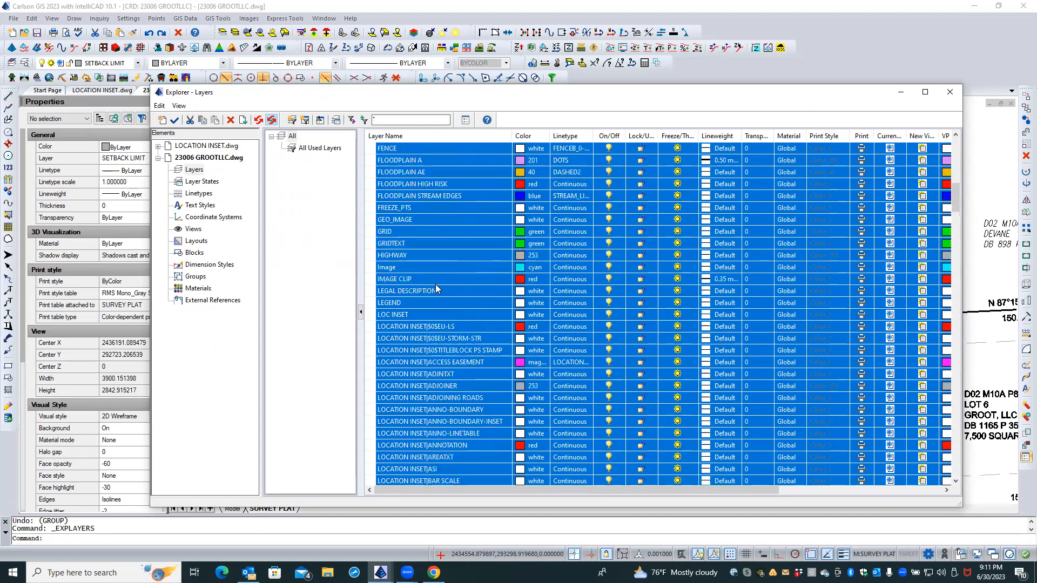
pyautogui.scroll(12, 436, 291)
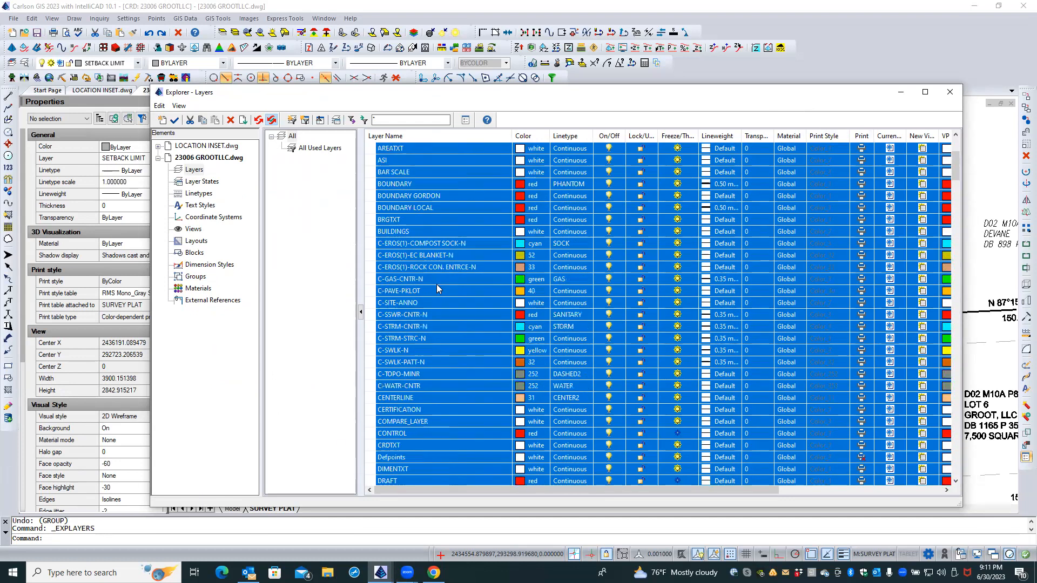
pyautogui.click(445, 184)
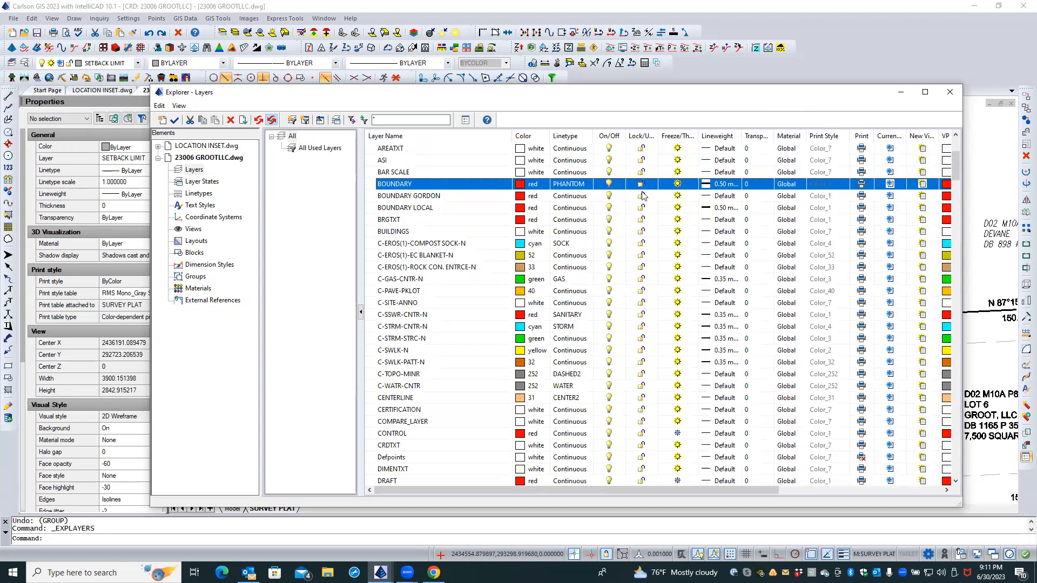
pyautogui.click(890, 183)
pyautogui.click(950, 96)
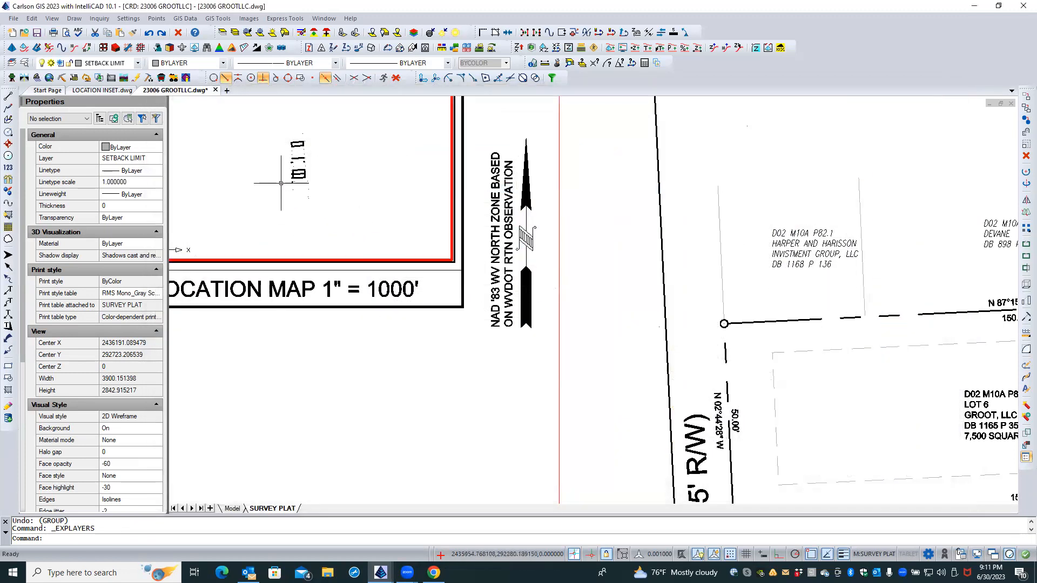
# Inspect the linework shown in the location map viewport, checking which layer its polylines, points and other entities are on.
pyautogui.scroll(5, 282, 183)
pyautogui.moveTo(282, 184); pyautogui.dragTo(394, 336, button='middle')
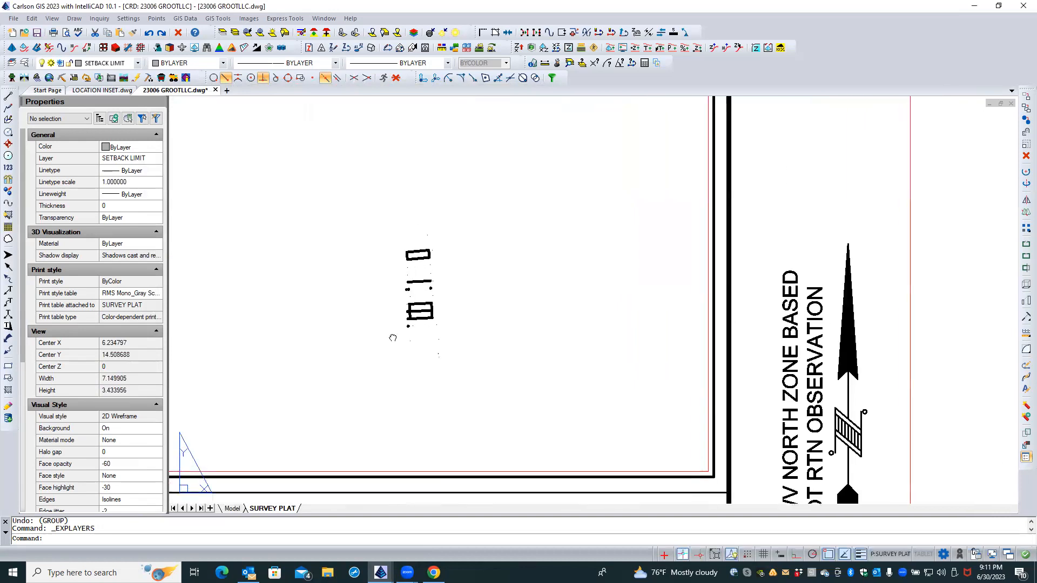
pyautogui.doubleClick(400, 301)
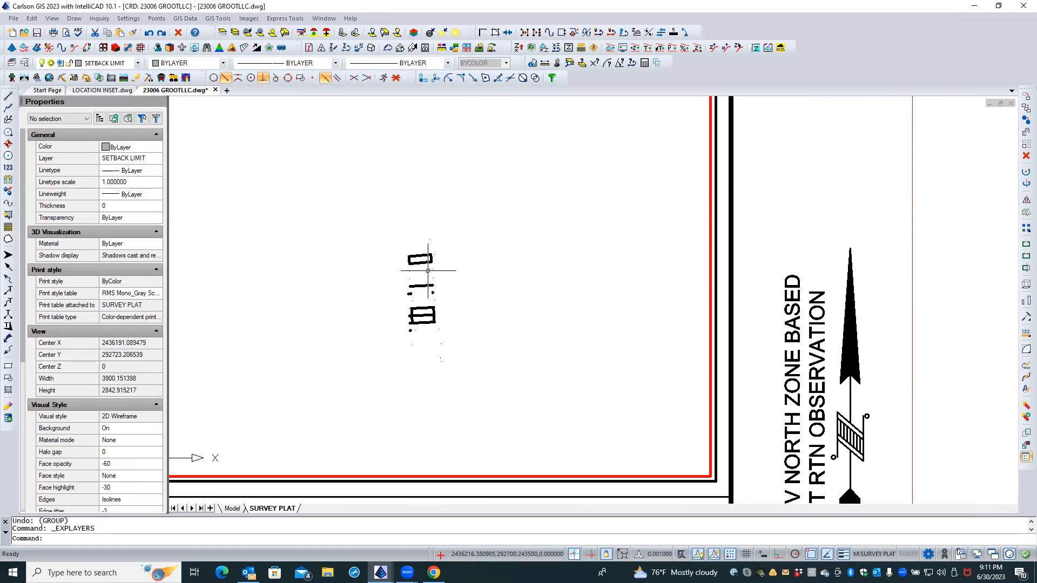
pyautogui.press('capslock')
pyautogui.click(475, 310)
pyautogui.click(468, 311)
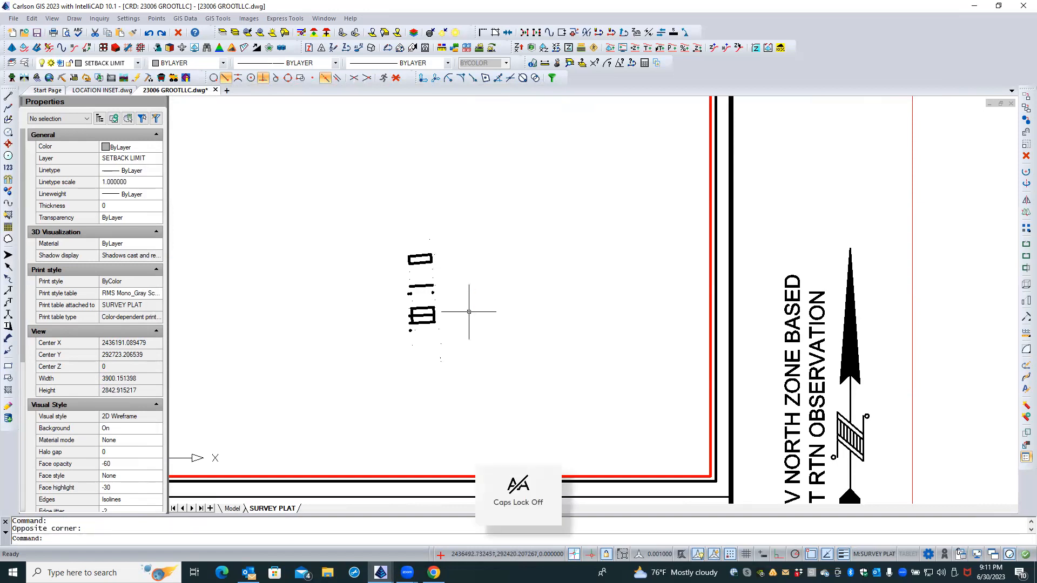
pyautogui.click(439, 329)
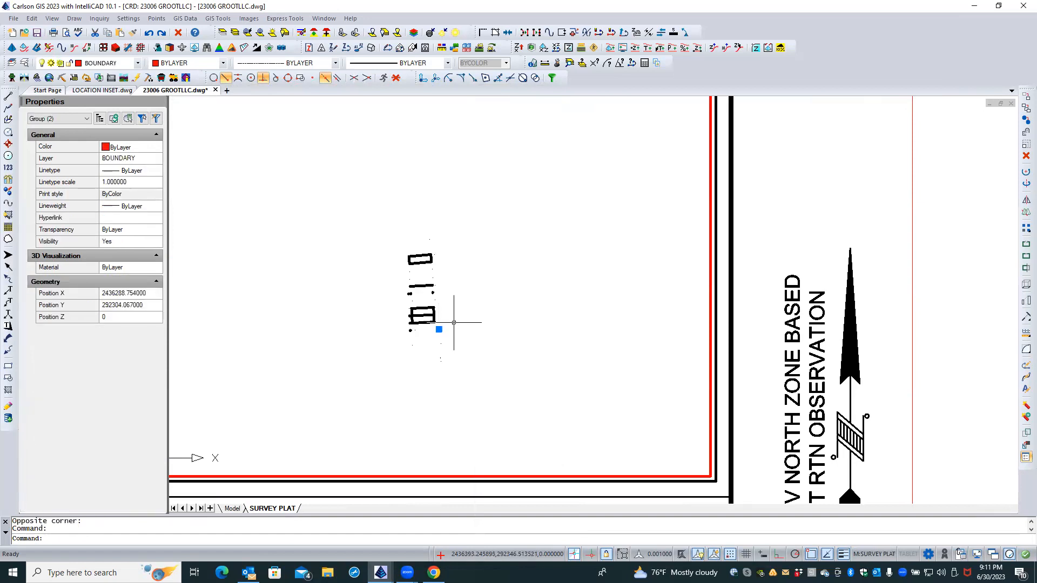
pyautogui.press('Escape')
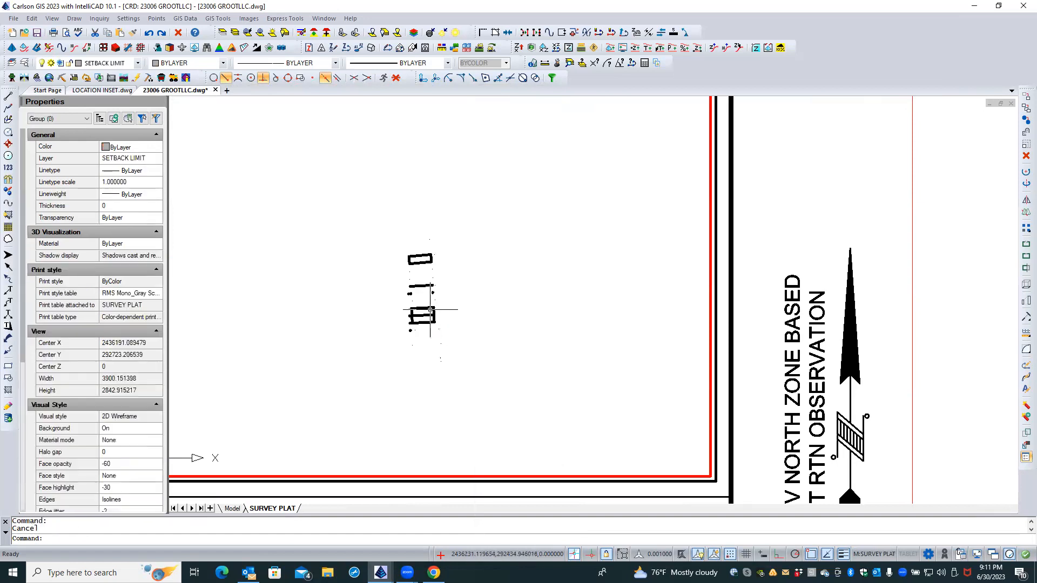
pyautogui.click(427, 308)
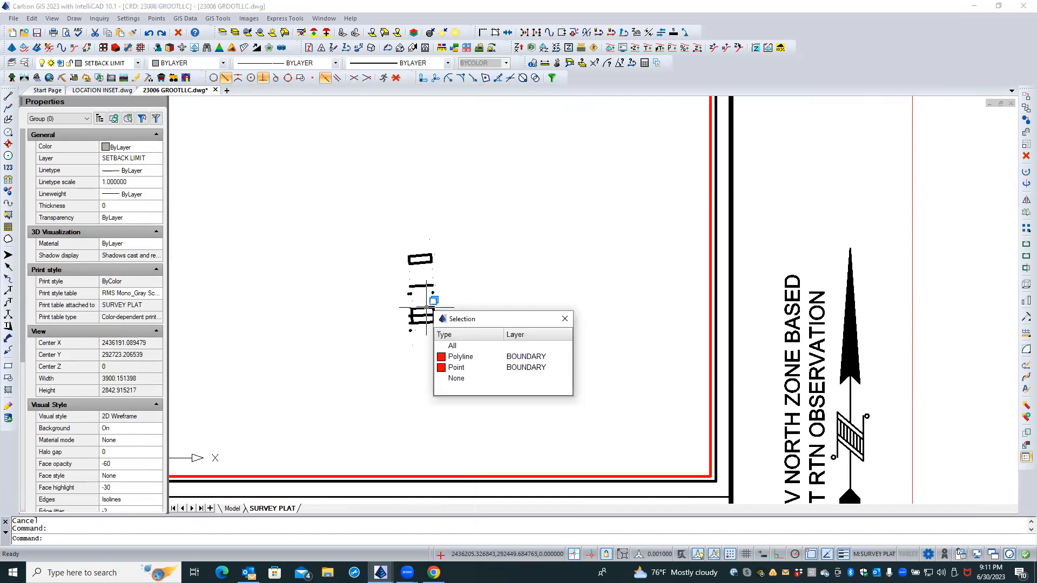
pyautogui.press('Escape')
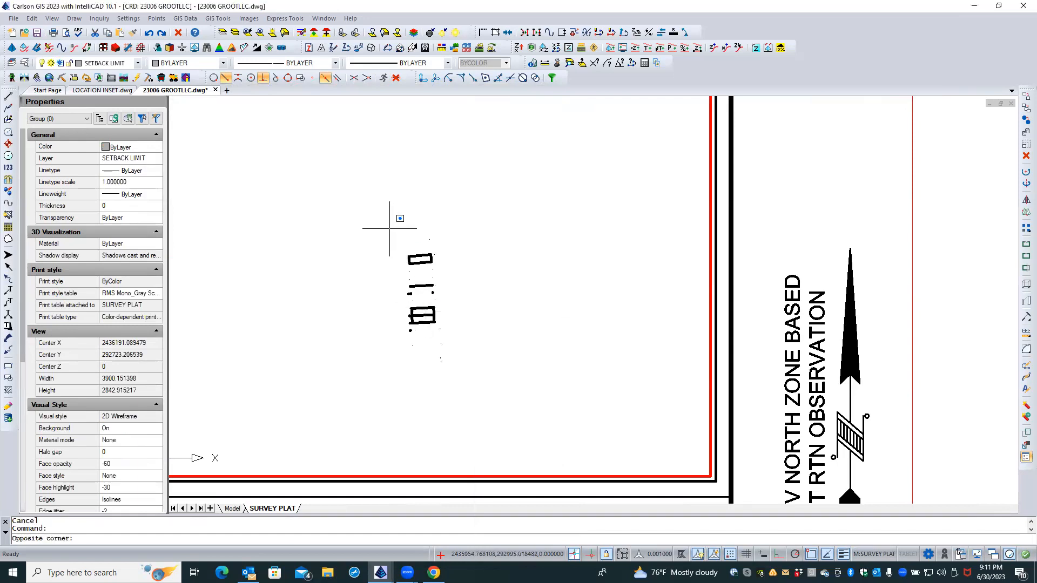
pyautogui.click(389, 228)
pyautogui.click(456, 388)
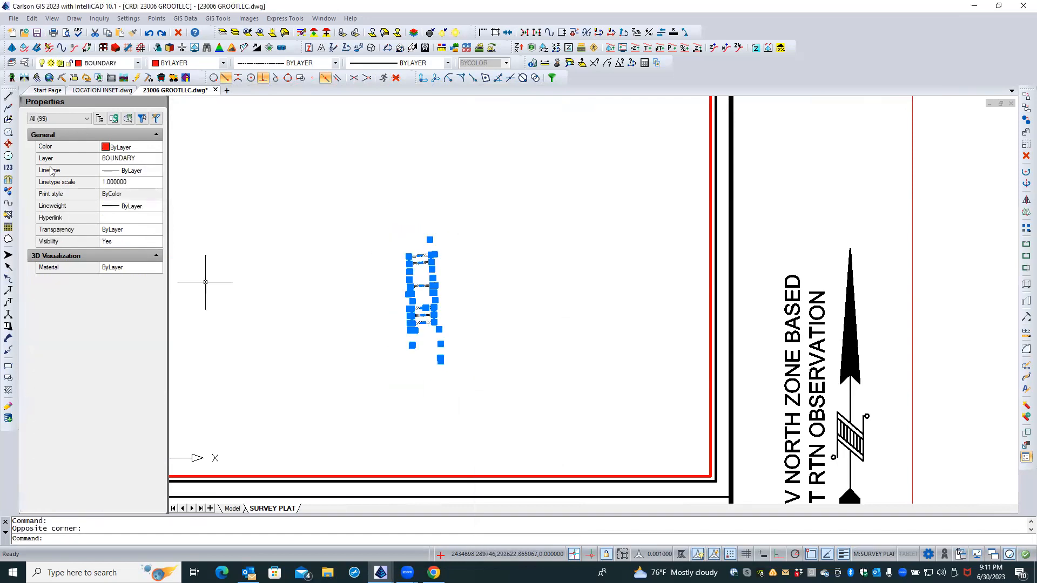
pyautogui.press('Escape')
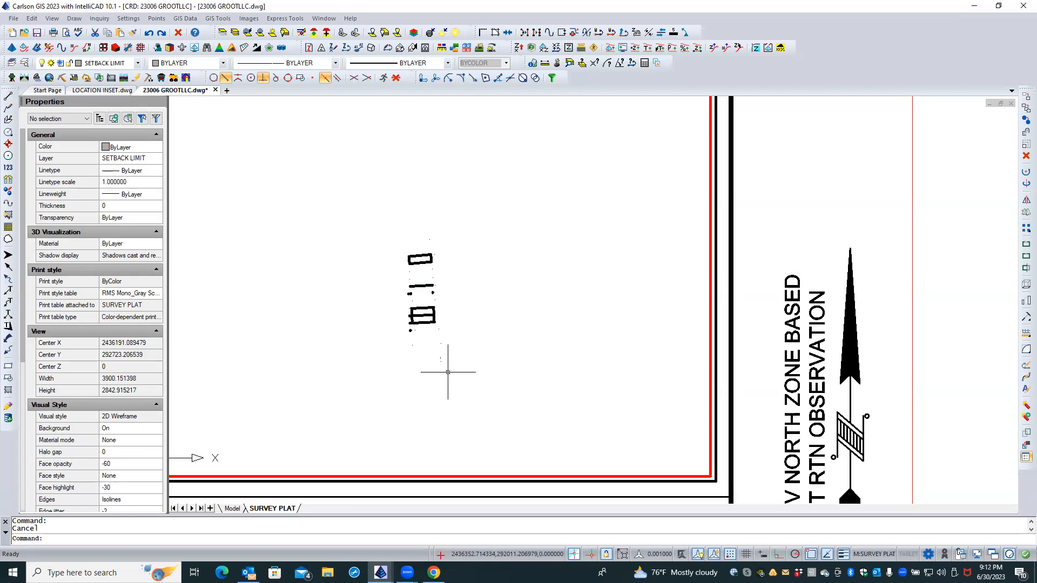
# Switch to LOCATION INSET.dwg and send the topo map image to the back of the draw order.
pyautogui.scroll(-1, 172, 108)
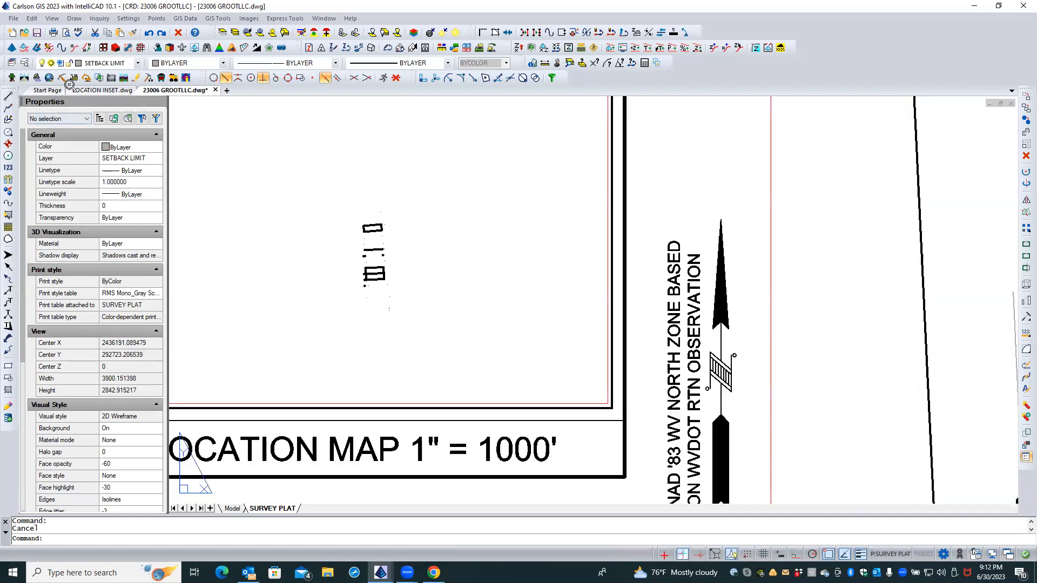
pyautogui.click(86, 90)
pyautogui.press('capslock')
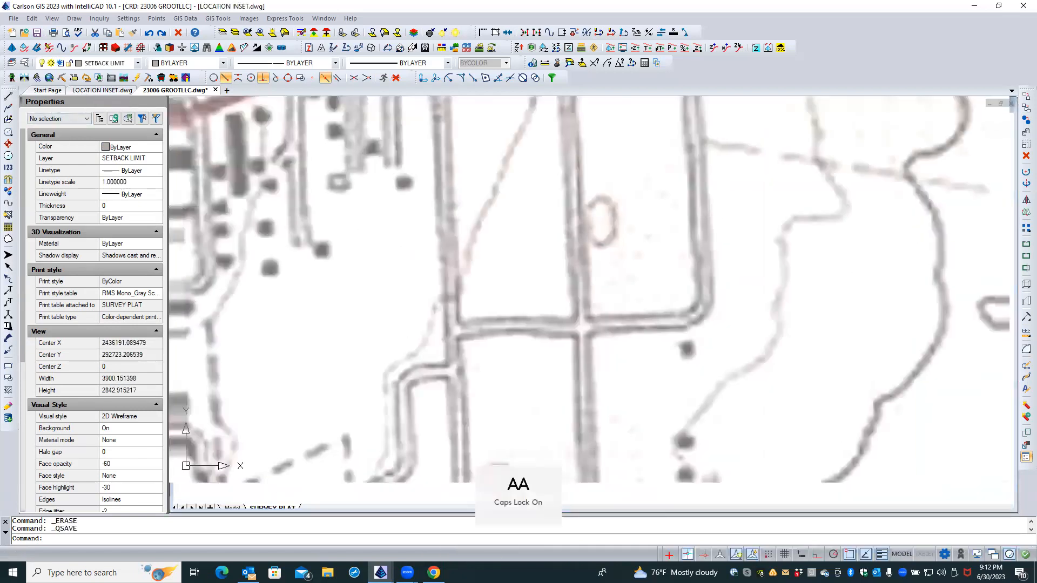
pyautogui.scroll(-4, 416, 284)
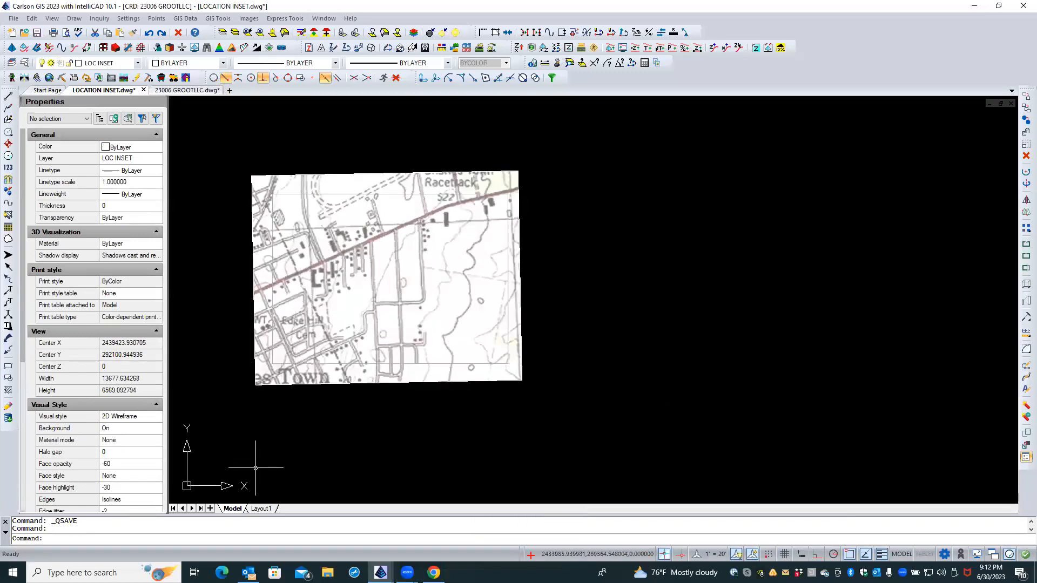
pyautogui.press('capslock')
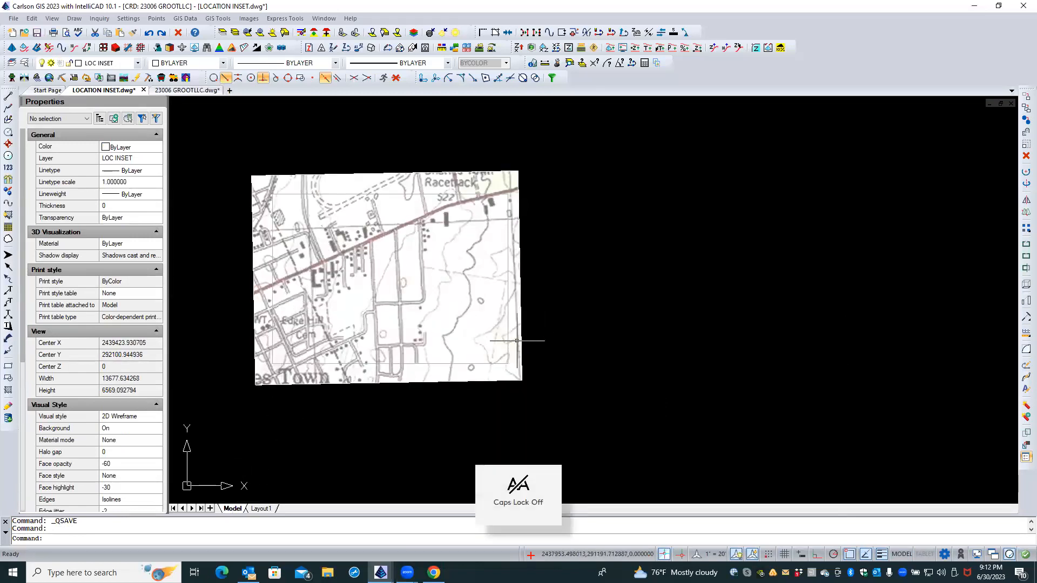
pyautogui.click(528, 335)
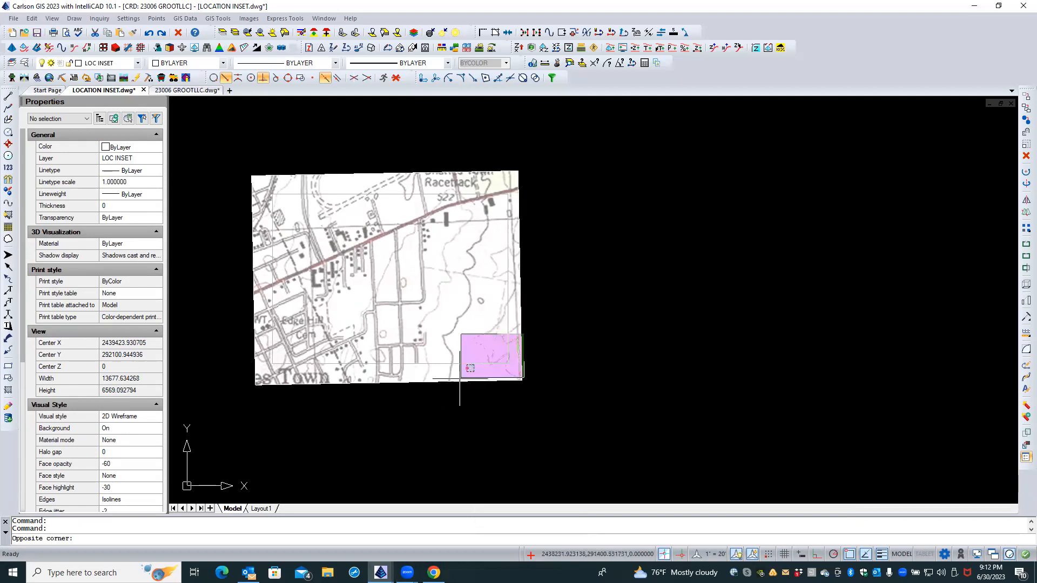
pyautogui.click(426, 405)
pyautogui.rightClick(549, 355)
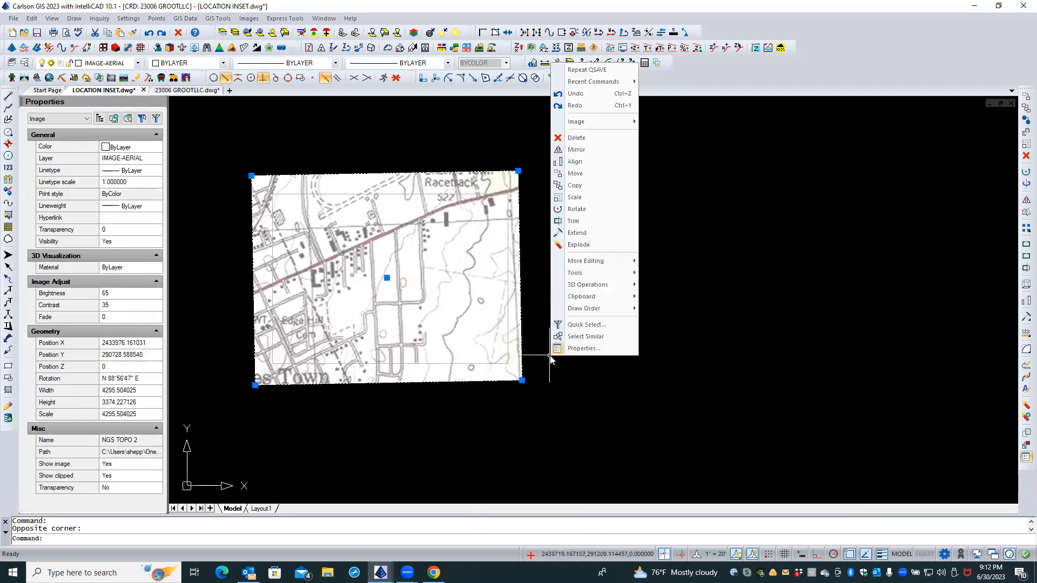
pyautogui.moveTo(610, 306)
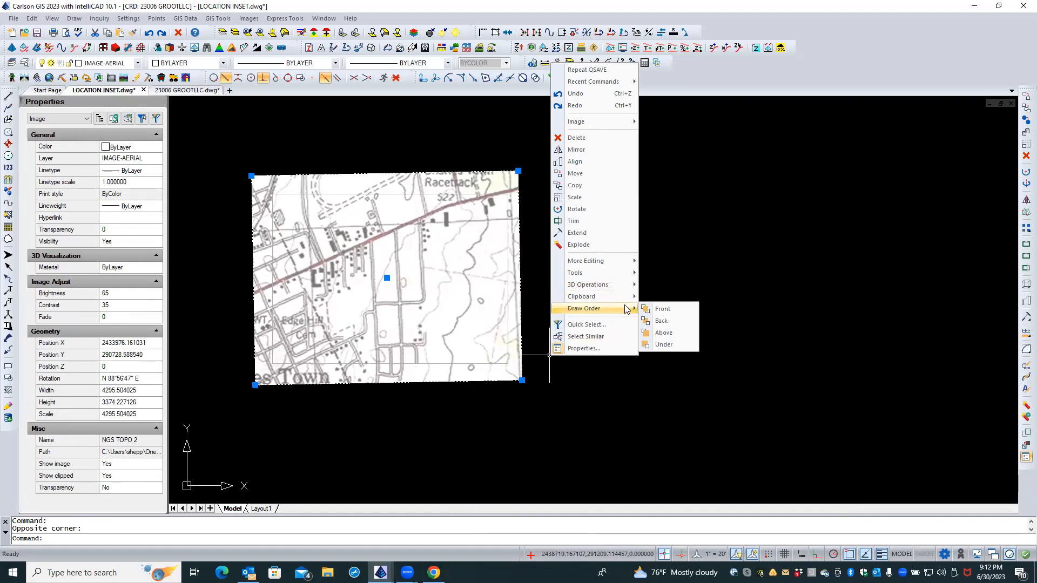
pyautogui.click(663, 321)
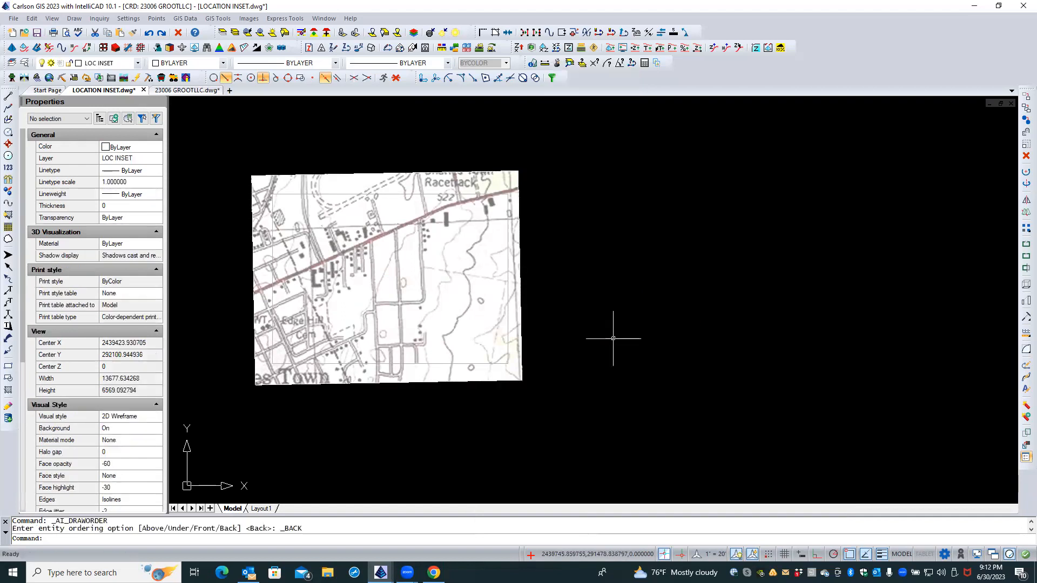
pyautogui.press('Escape')
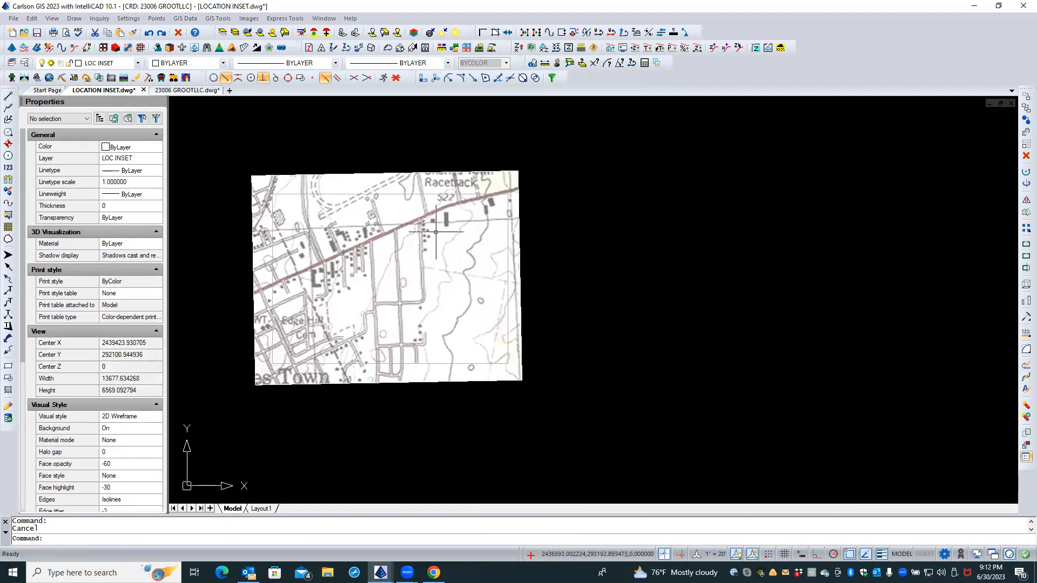
# Examine the boundary and lot linework over the topo map in the model space of 23006 GROOTLLC.dwg.
pyautogui.click(190, 90)
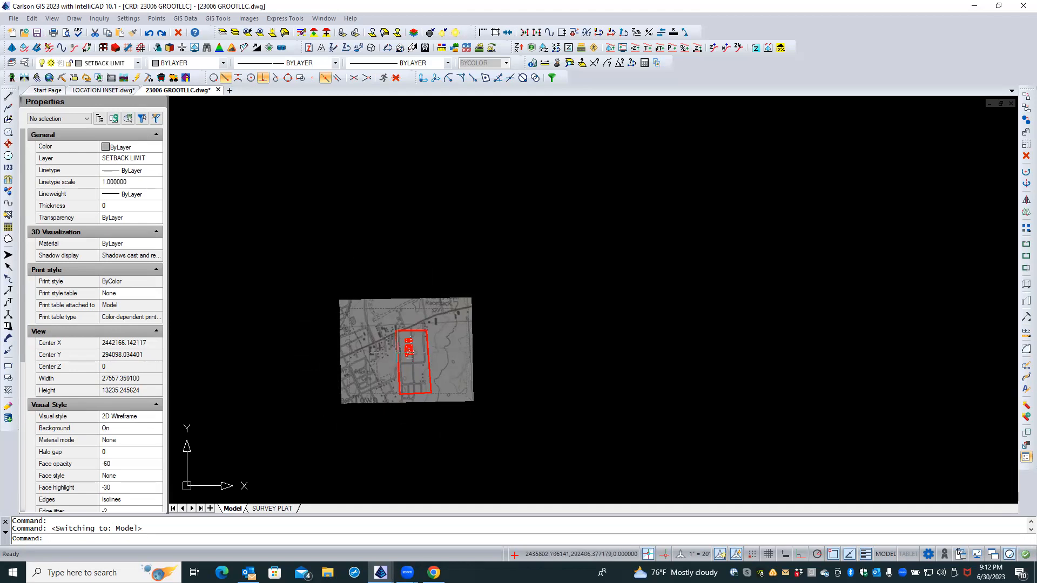
pyautogui.scroll(3, 401, 352)
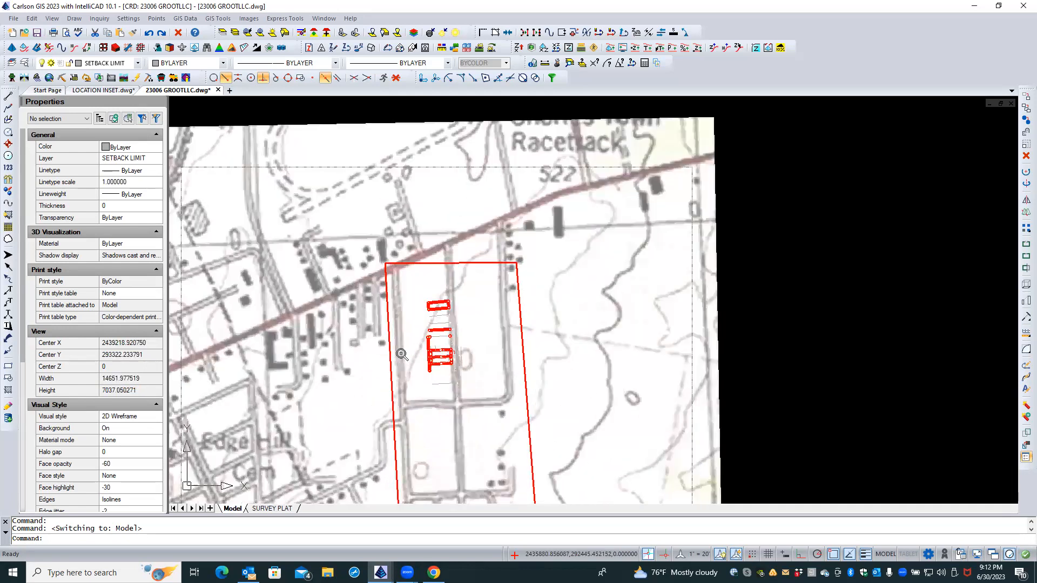
pyautogui.scroll(3, 406, 357)
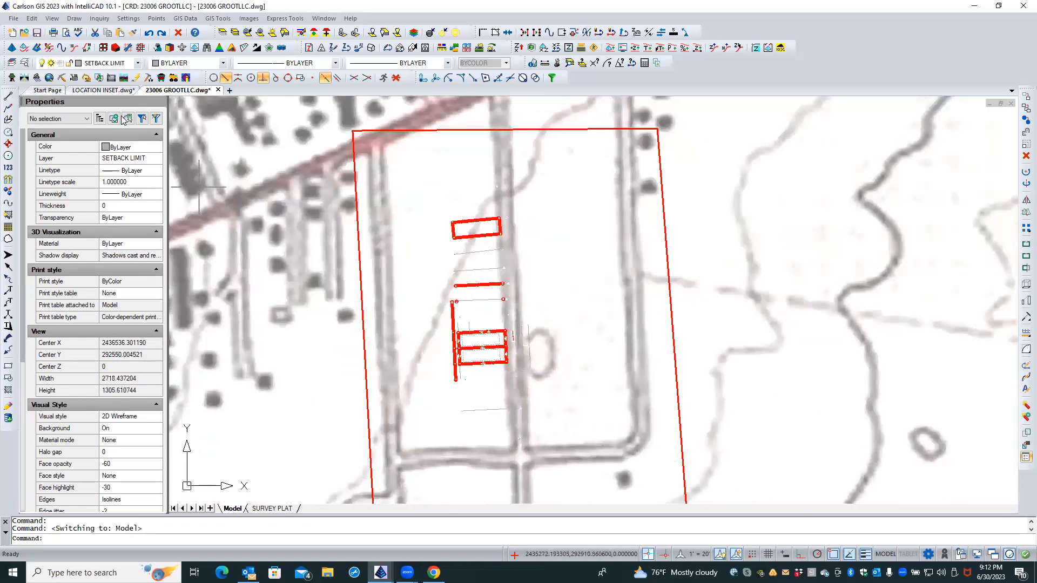
# Return to LOCATION INSET.dwg, check its Layout1 sheet, and go back to model space.
pyautogui.click(105, 90)
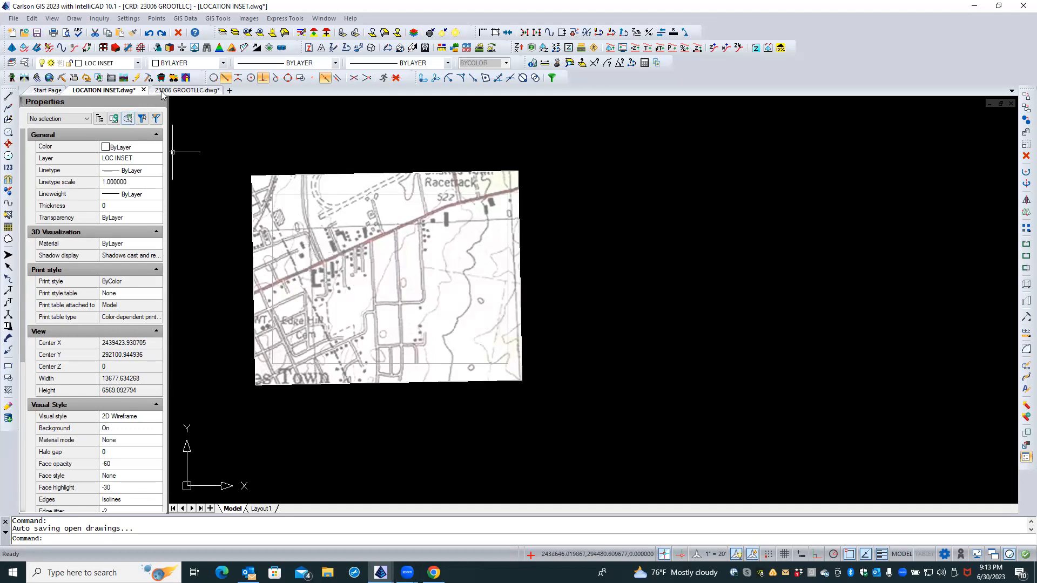
pyautogui.press('capslock')
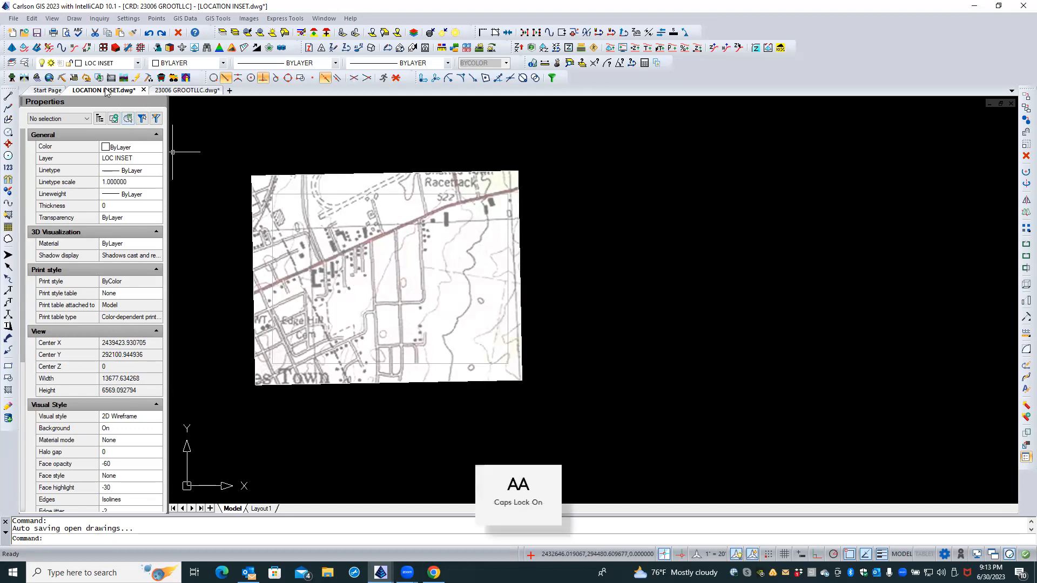
pyautogui.click(261, 509)
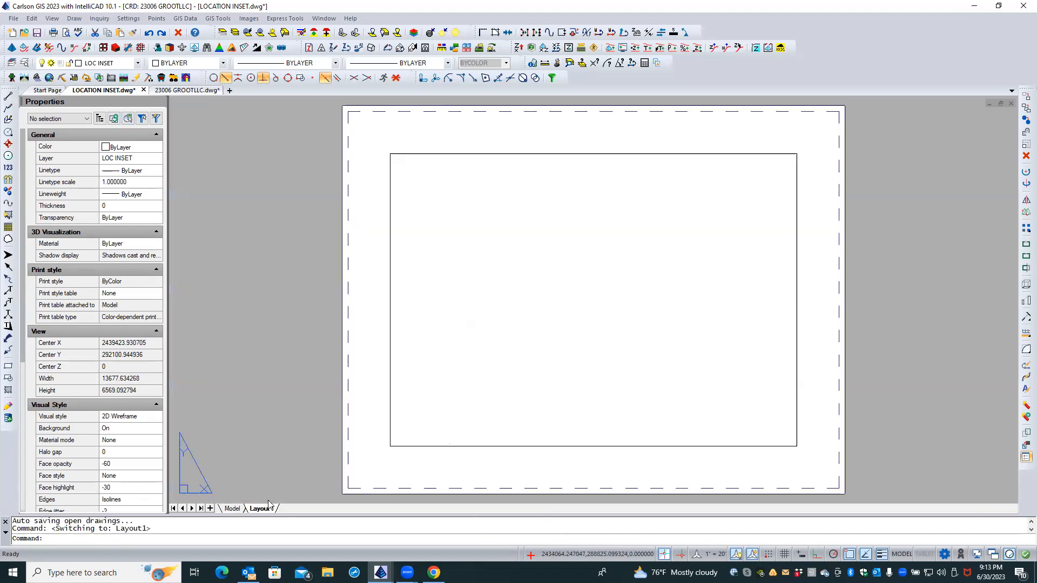
pyautogui.click(232, 509)
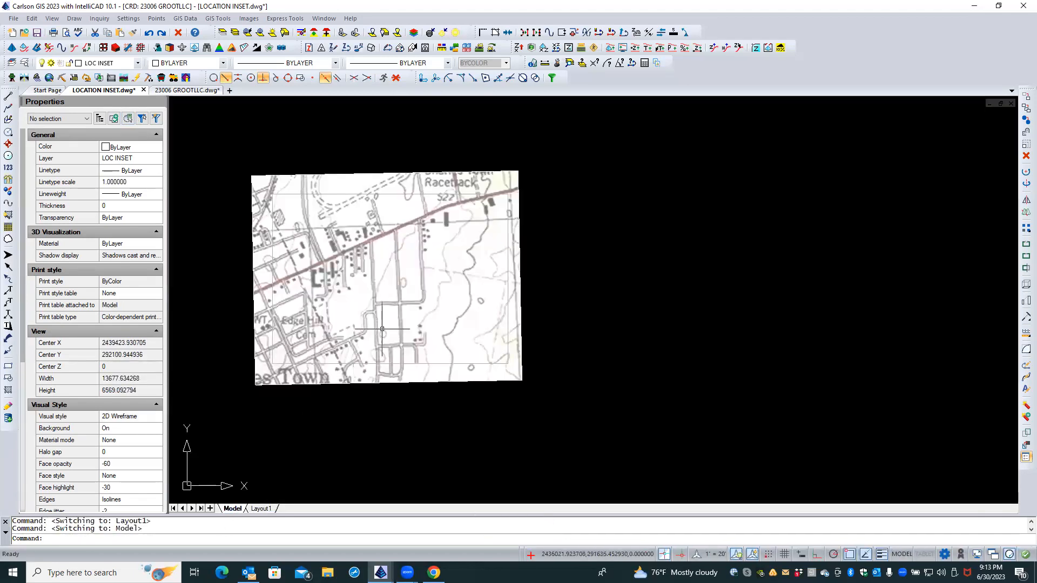
pyautogui.press('capslock')
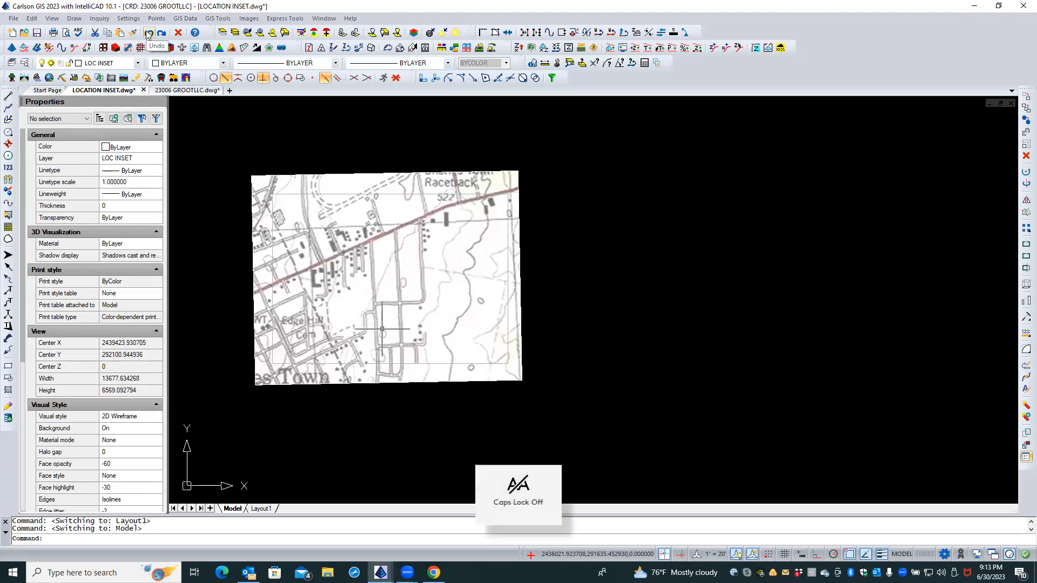
# Undo the recent changes in LOCATION INSET.dwg, back through the erasure of the red boundary and lot lines.
pyautogui.click(148, 34)
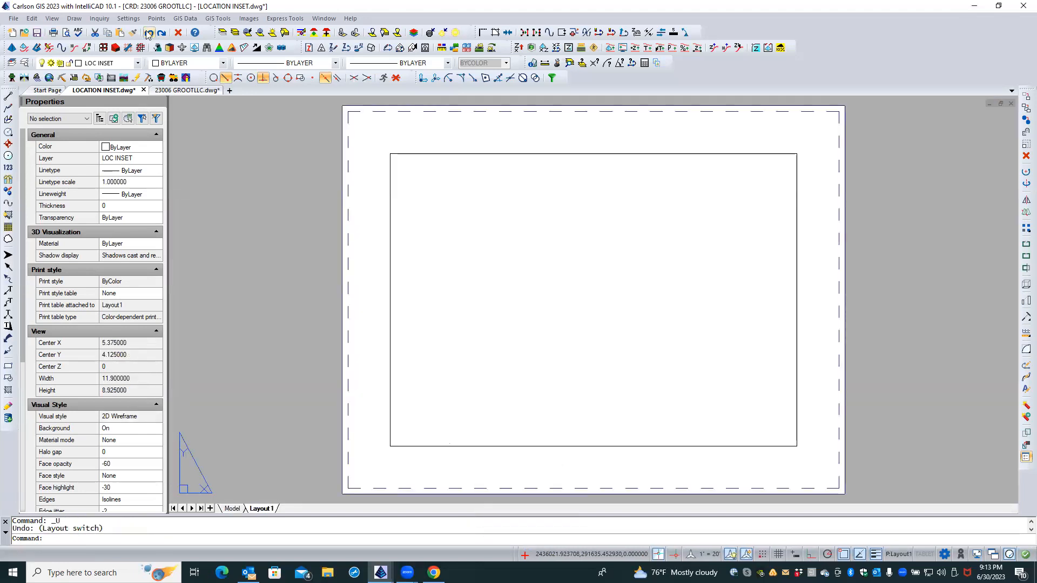
pyautogui.click(149, 34)
pyautogui.click(148, 34)
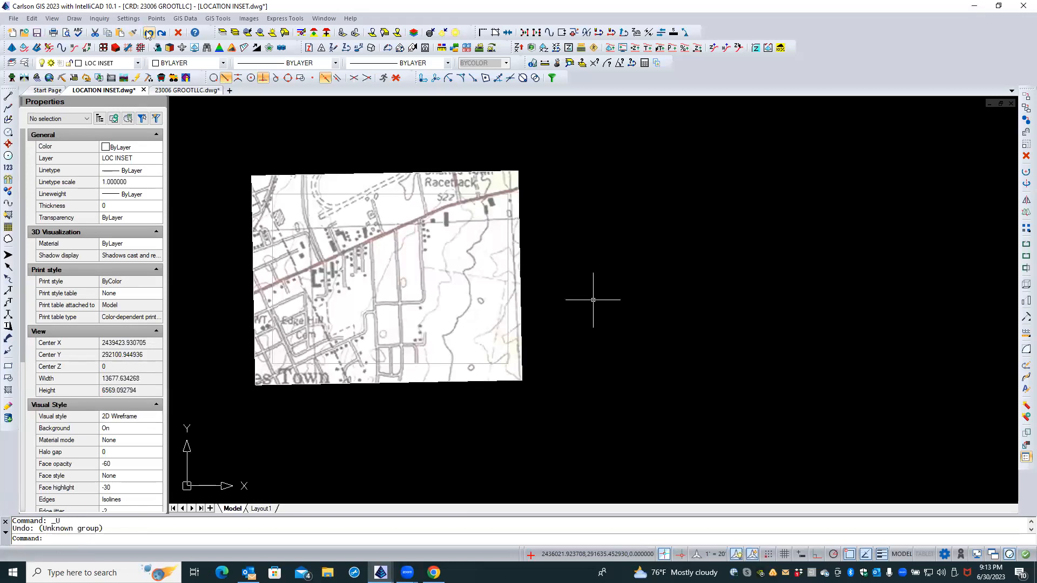
pyautogui.click(148, 34)
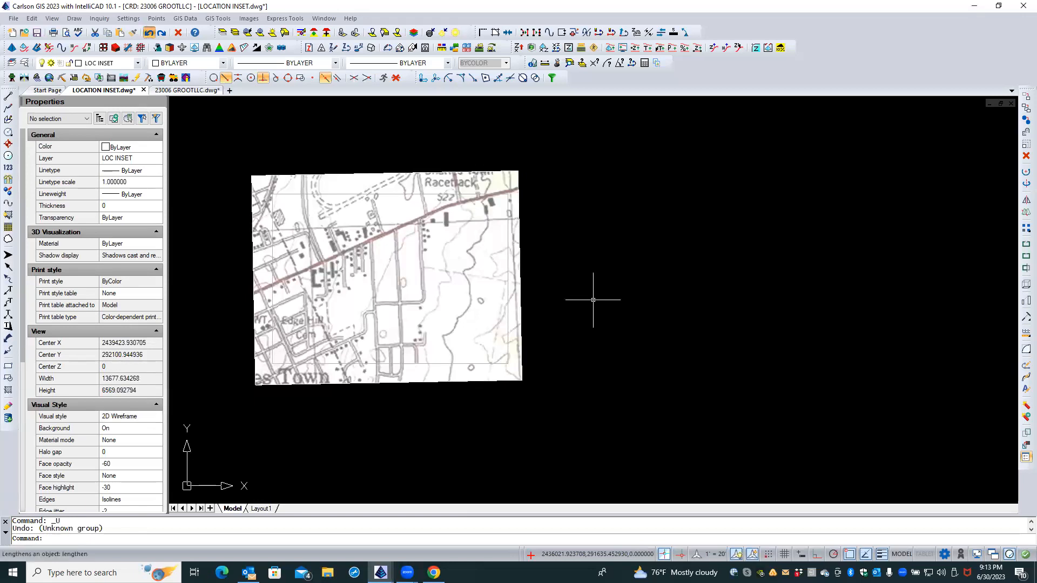
pyautogui.click(148, 34)
pyautogui.click(148, 34)
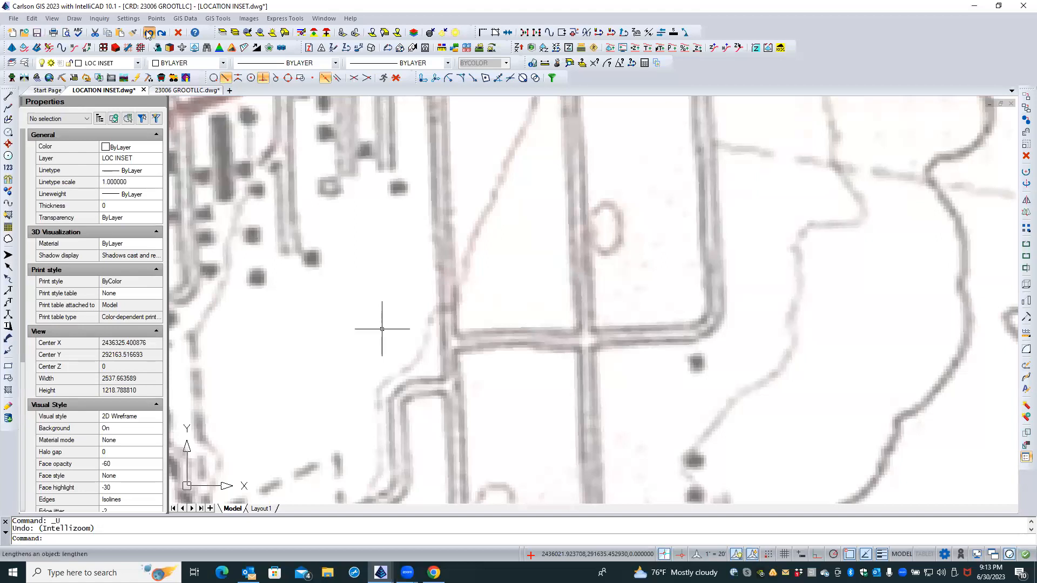
pyautogui.click(148, 34)
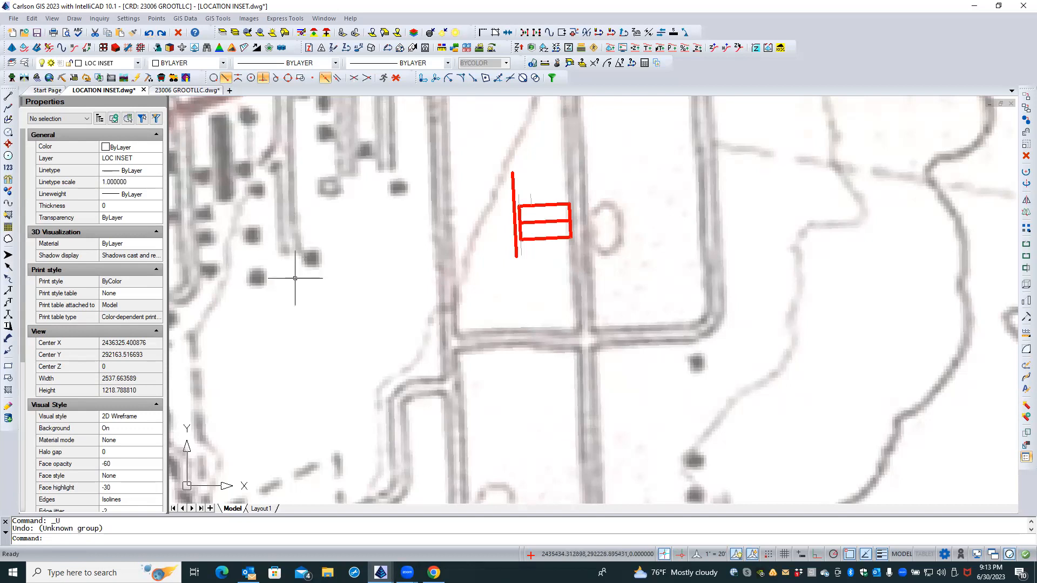
# Check the layers of the long red line beside the lots and the short gray line above them.
pyautogui.click(512, 183)
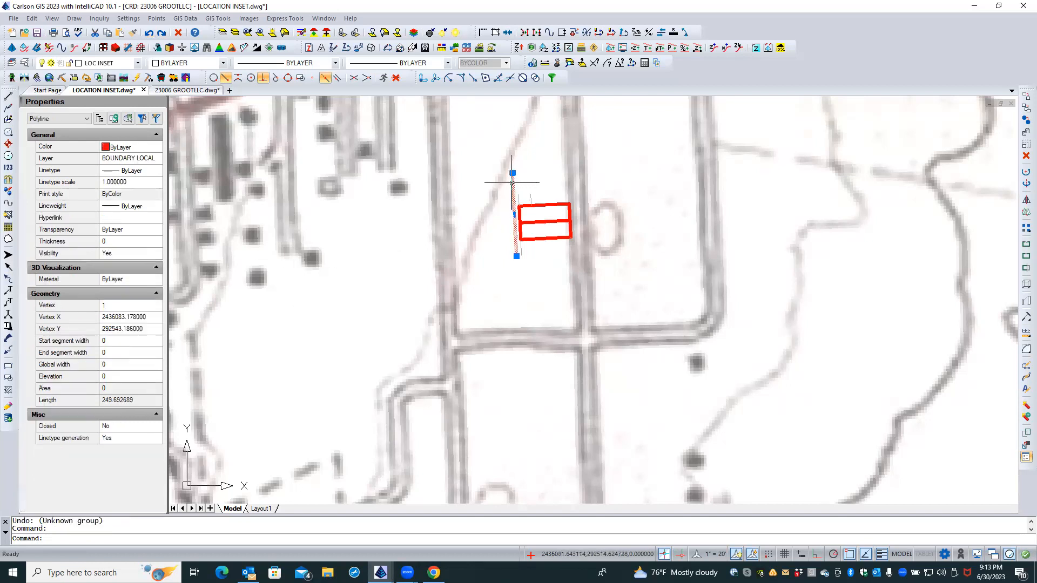
pyautogui.press('Escape')
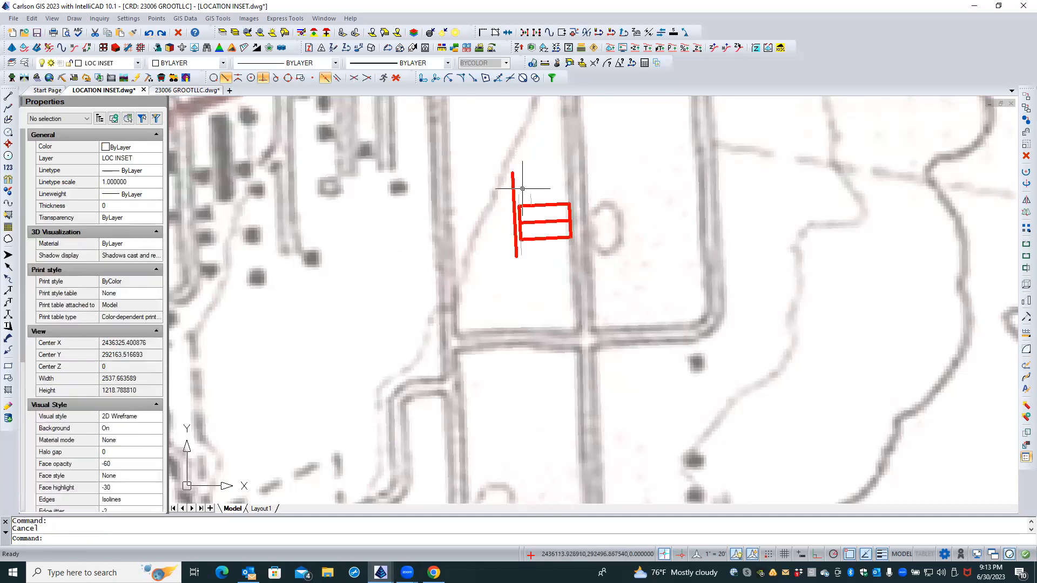
pyautogui.click(519, 197)
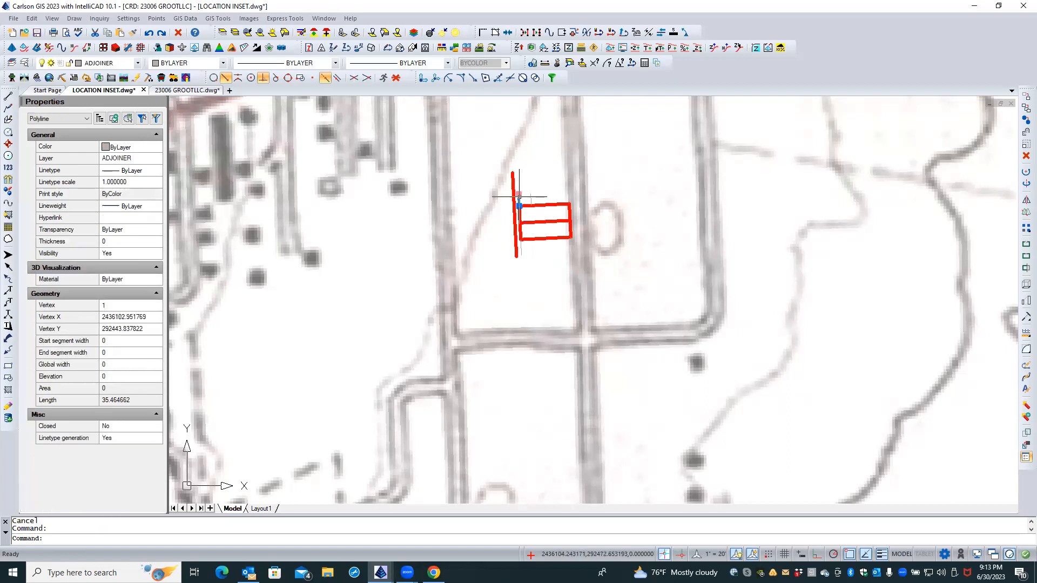
pyautogui.press('Escape')
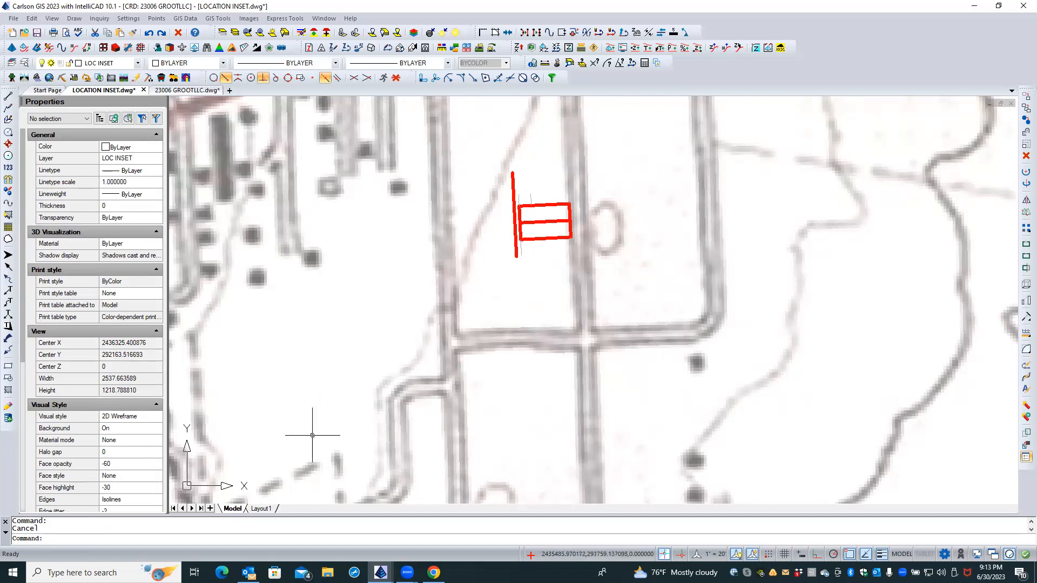
# Check the Layout1 sheet of LOCATION INSET.dwg and switch to 23006 GROOTLLC.dwg.
pyautogui.click(259, 509)
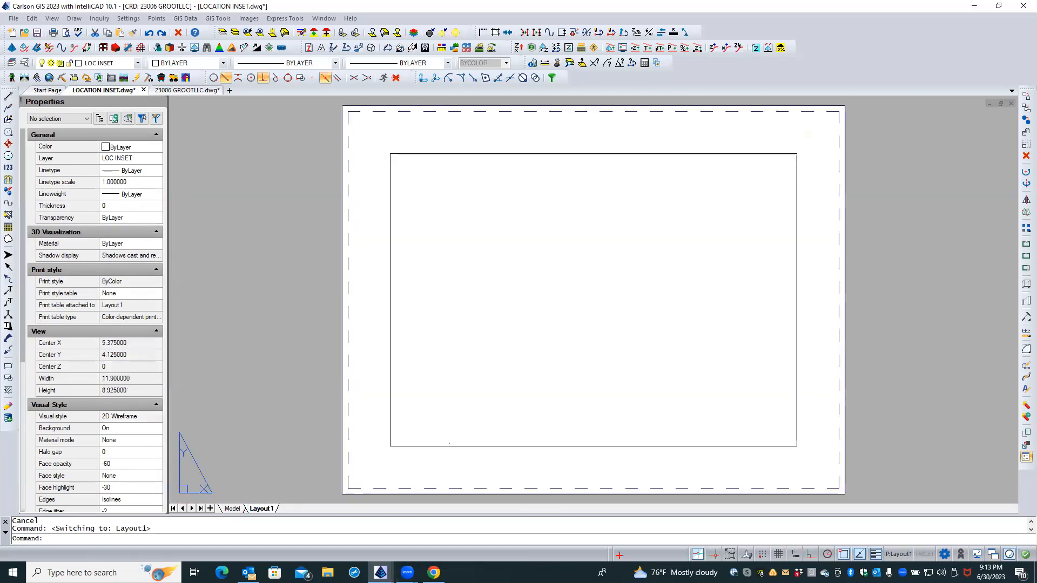
pyautogui.click(232, 509)
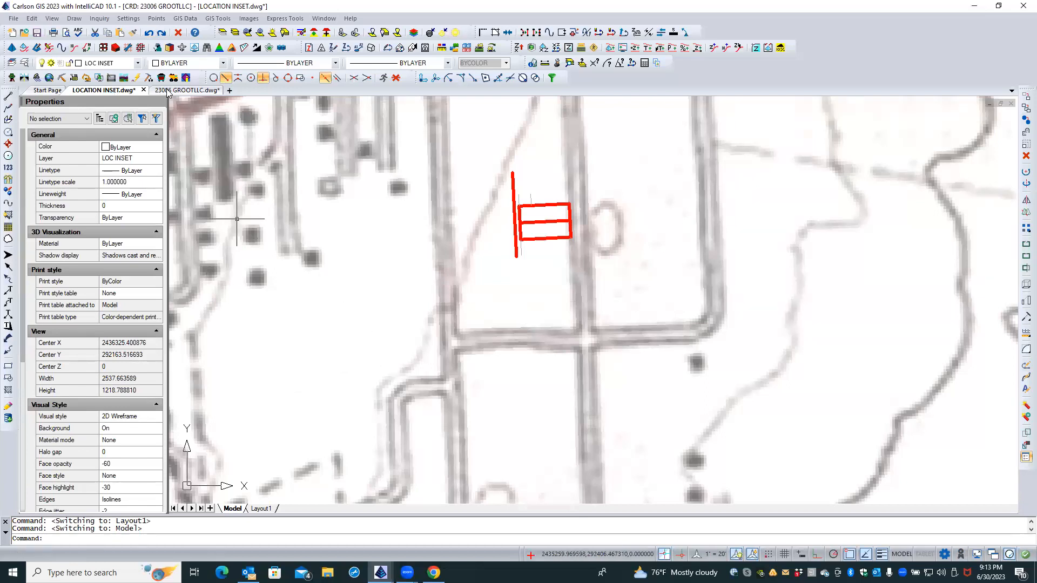
pyautogui.click(184, 90)
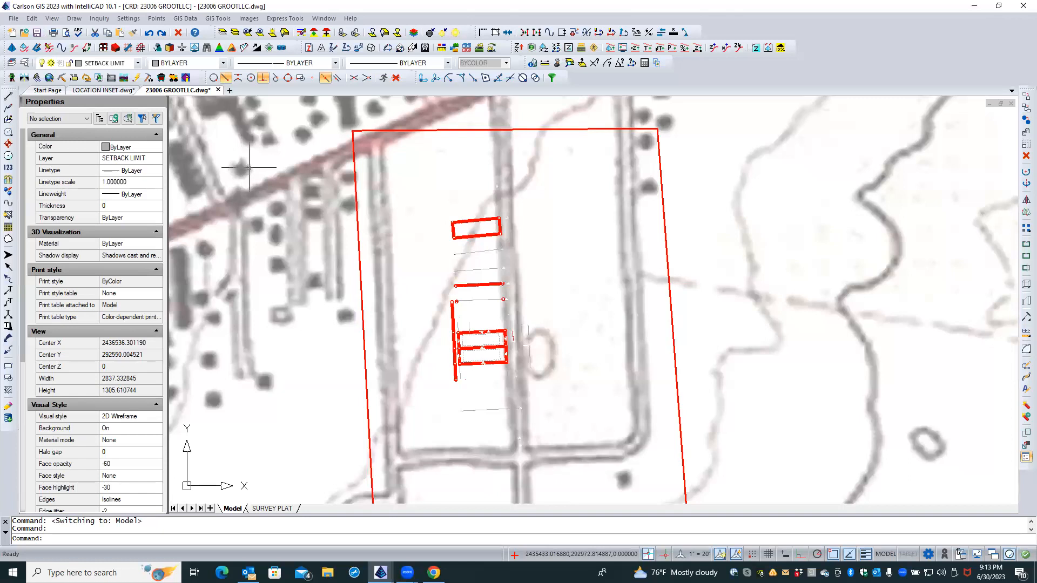
# Show the location map inset on the SURVEY PLAT layout and return from its viewport to paper space.
pyautogui.click(273, 508)
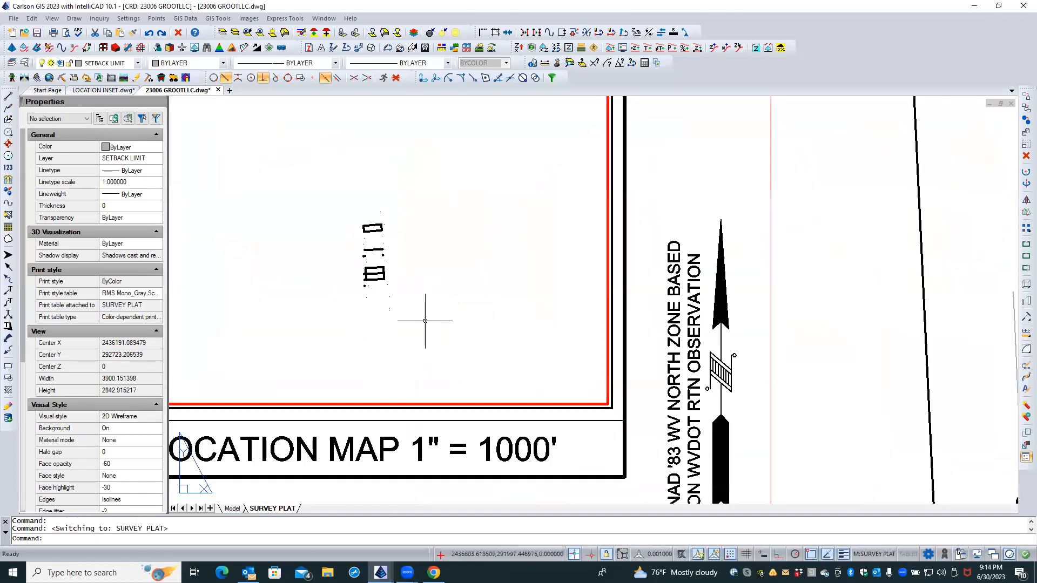
pyautogui.scroll(-5, 423, 317)
pyautogui.doubleClick(407, 324)
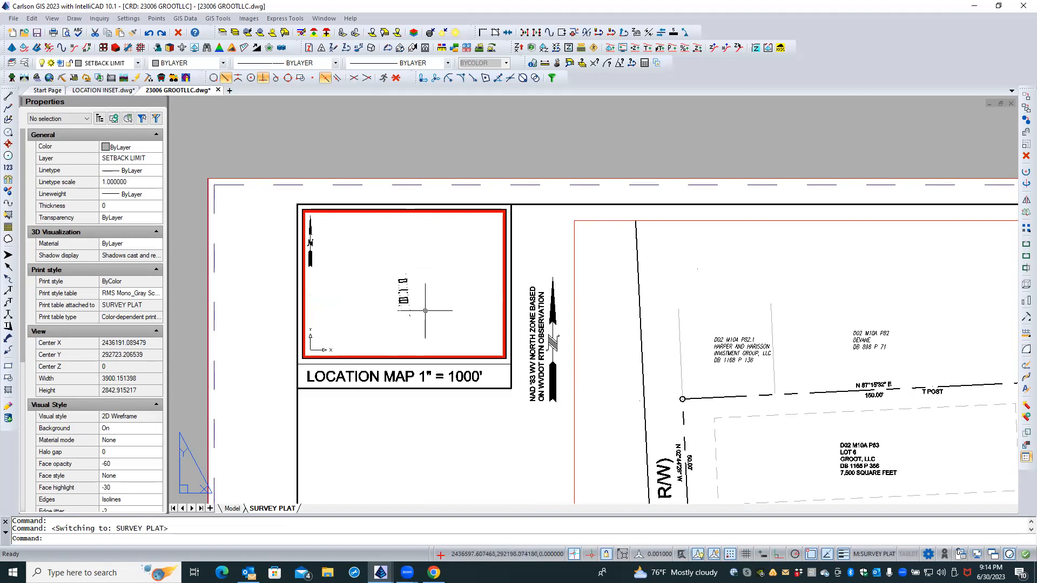
pyautogui.doubleClick(270, 301)
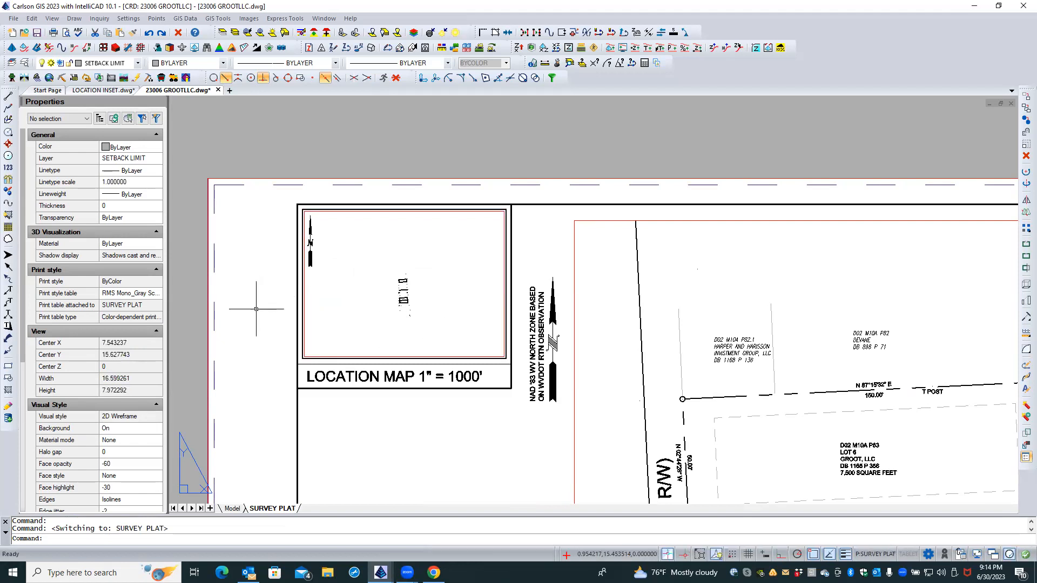
pyautogui.click(233, 509)
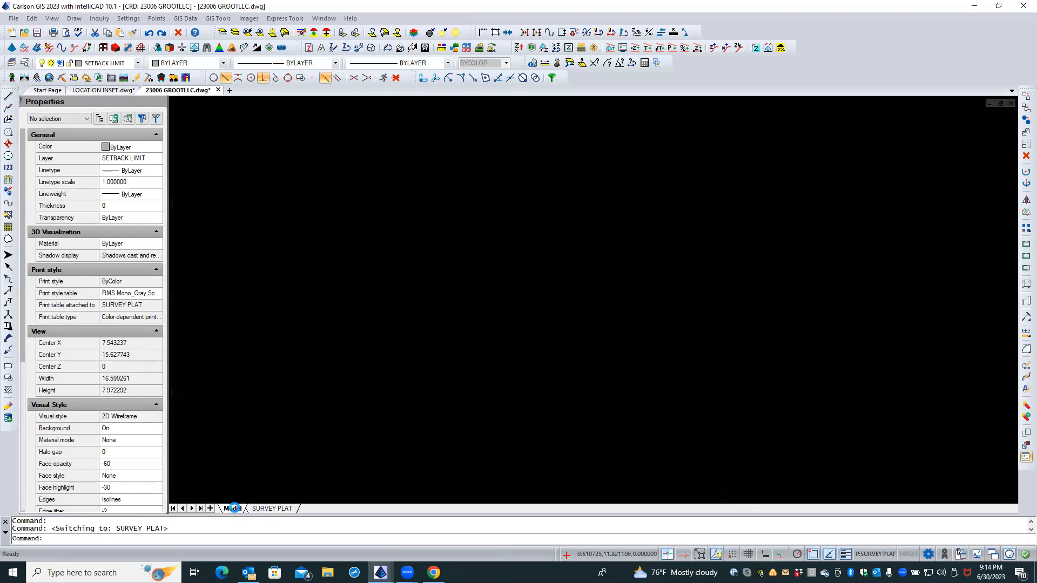
pyautogui.click(267, 509)
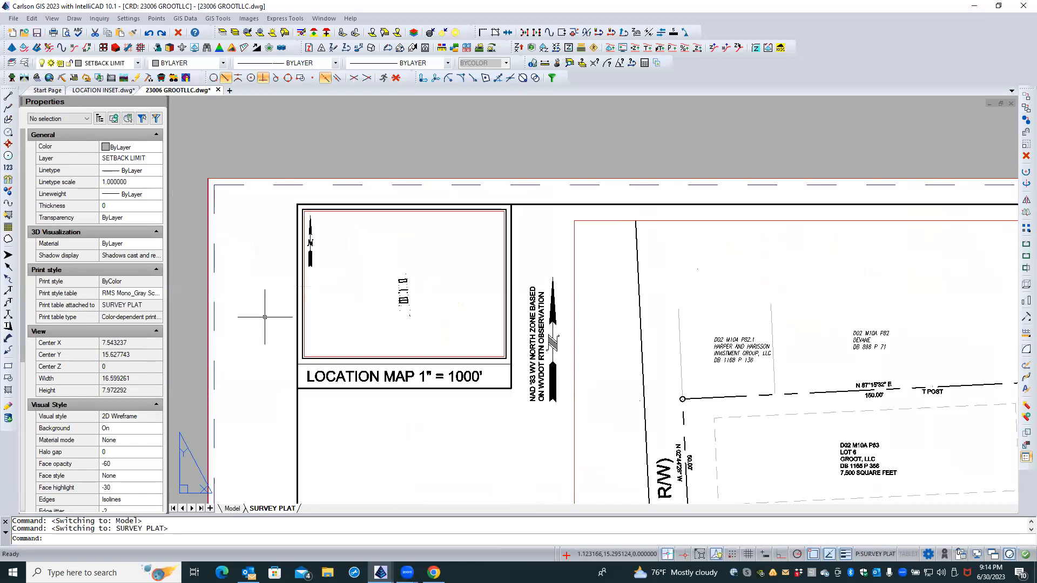
# Compare the model space and Layout1 of LOCATION INSET.dwg with the SURVEY PLAT location map in 23006 GROOTLLC.dwg.
pyautogui.click(114, 92)
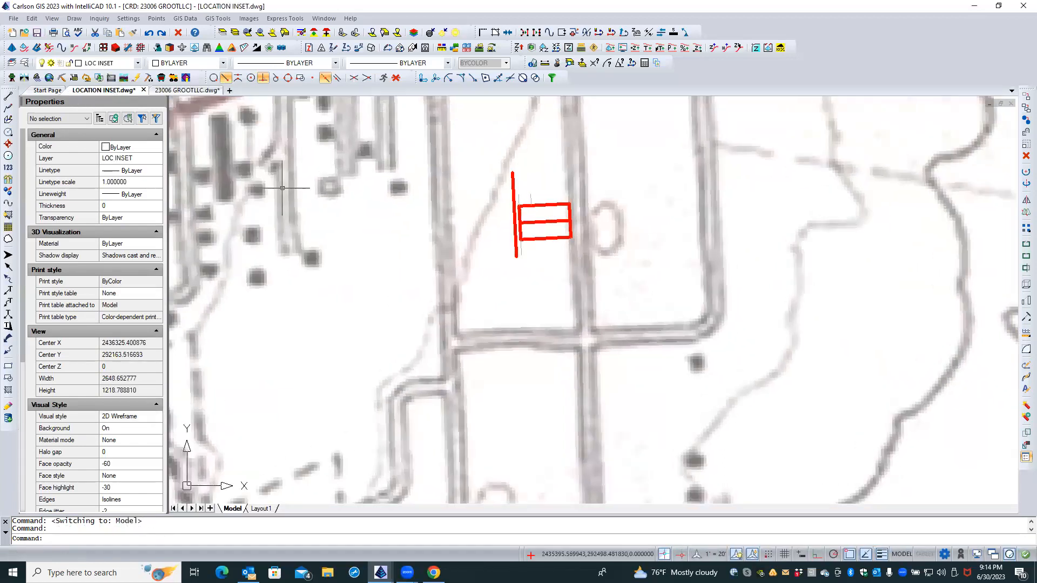
pyautogui.click(260, 509)
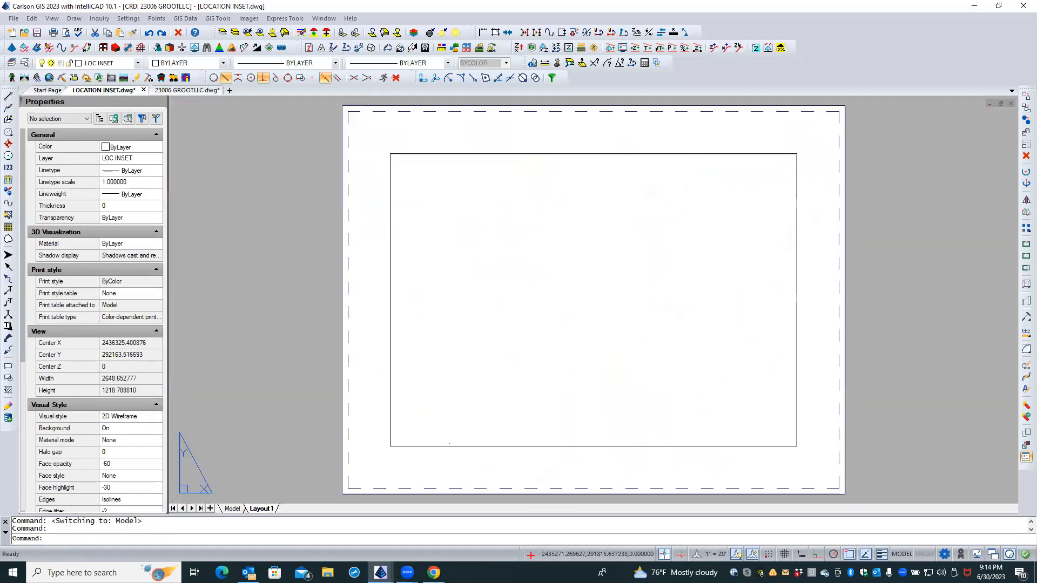
pyautogui.click(232, 510)
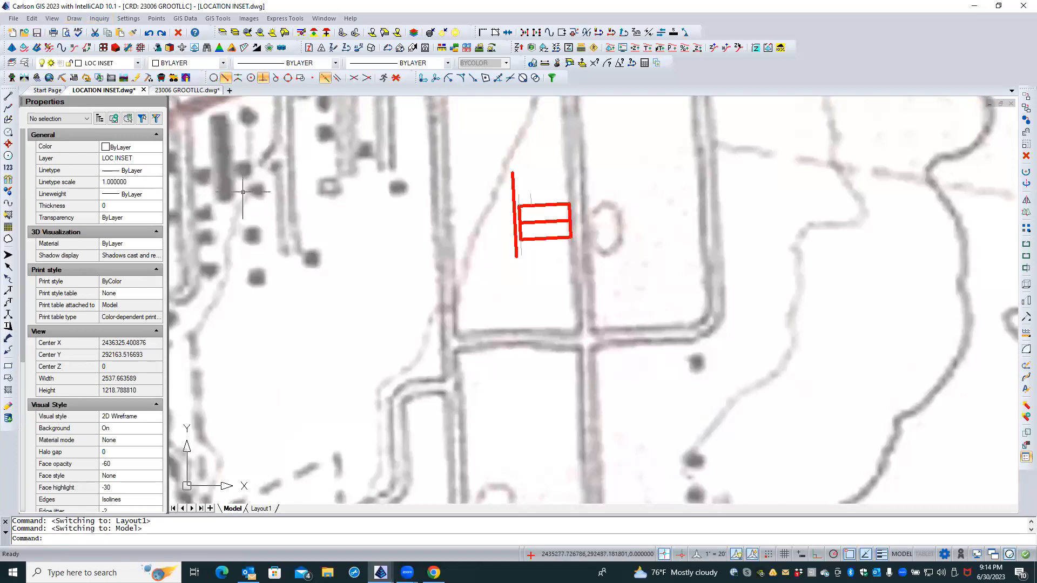
pyautogui.click(194, 90)
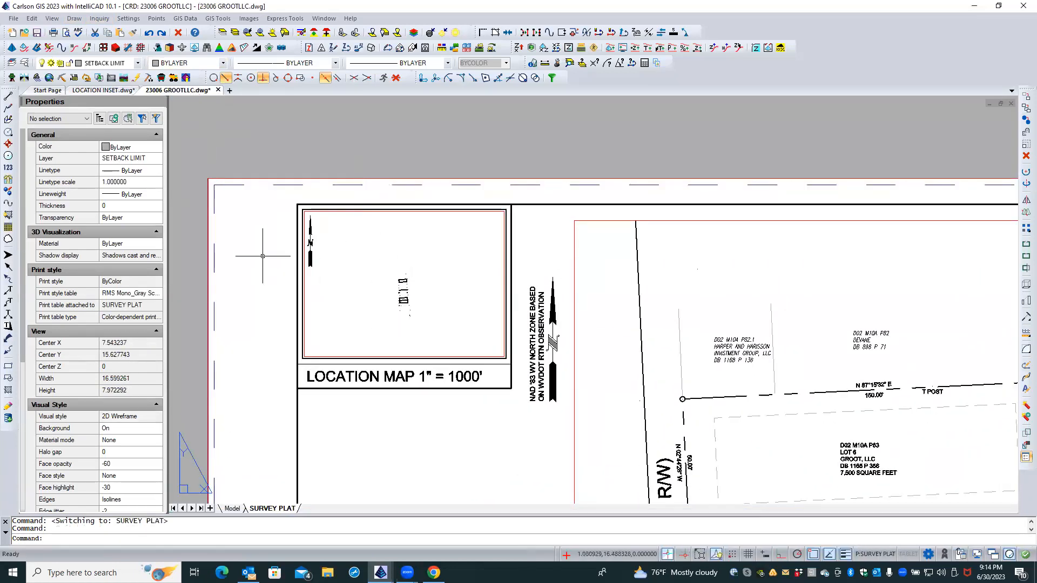
pyautogui.click(102, 90)
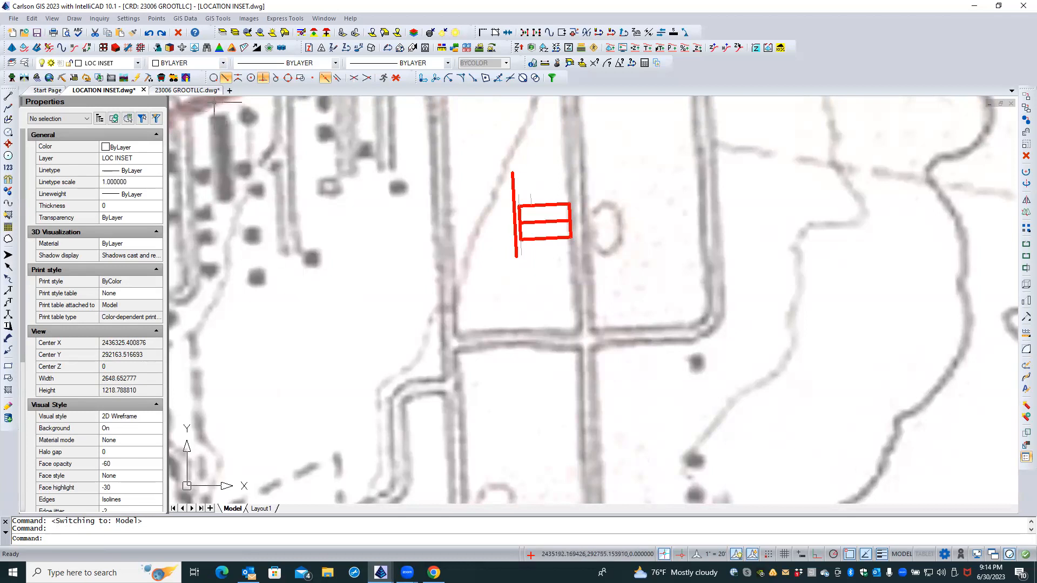
pyautogui.click(199, 91)
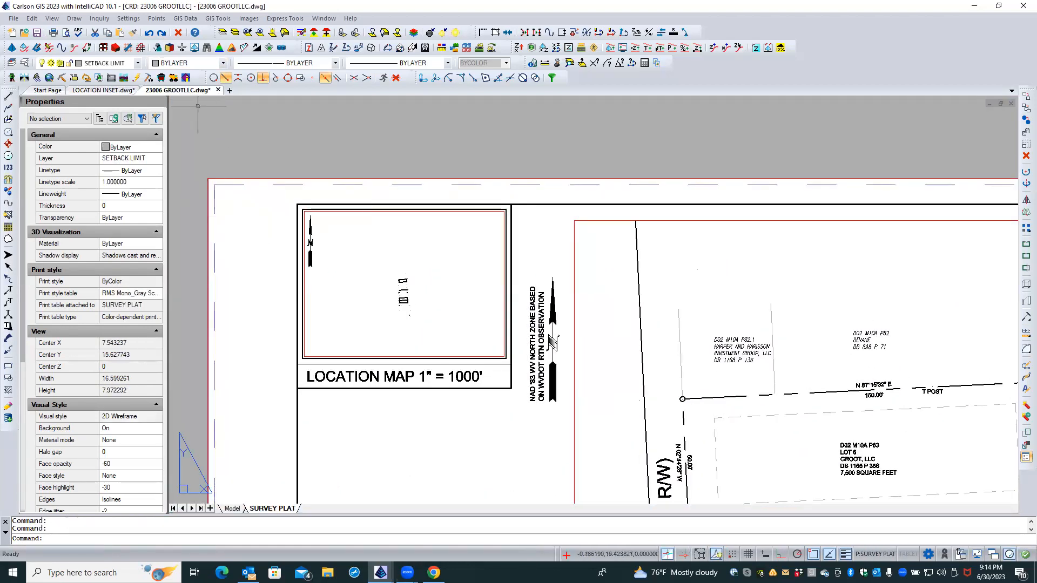
pyautogui.click(90, 92)
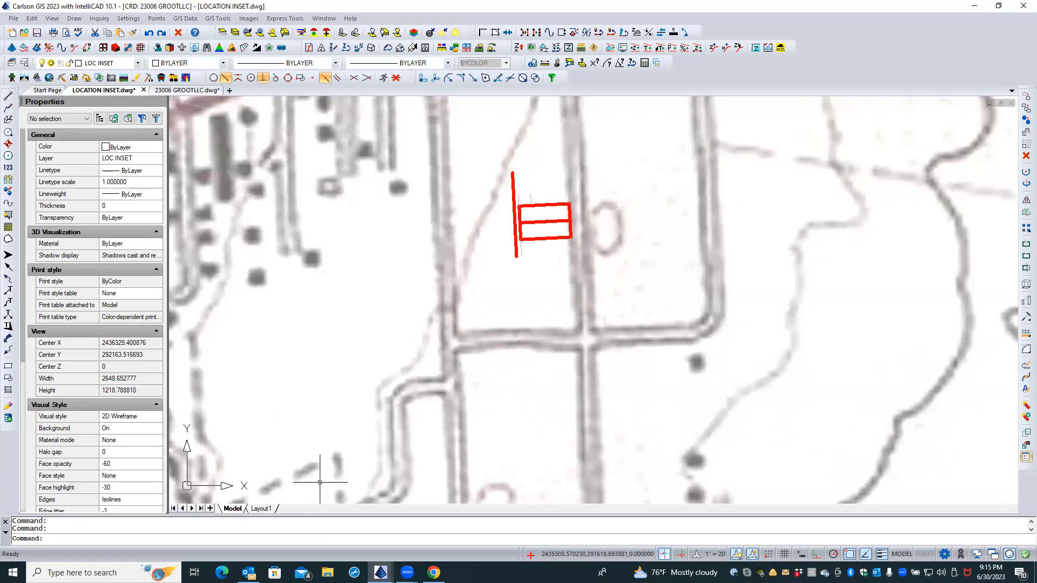
# Undo the changes in LOCATION INSET.dwg back to the state that still has the SURVEY PLAT layout.
pyautogui.click(149, 34)
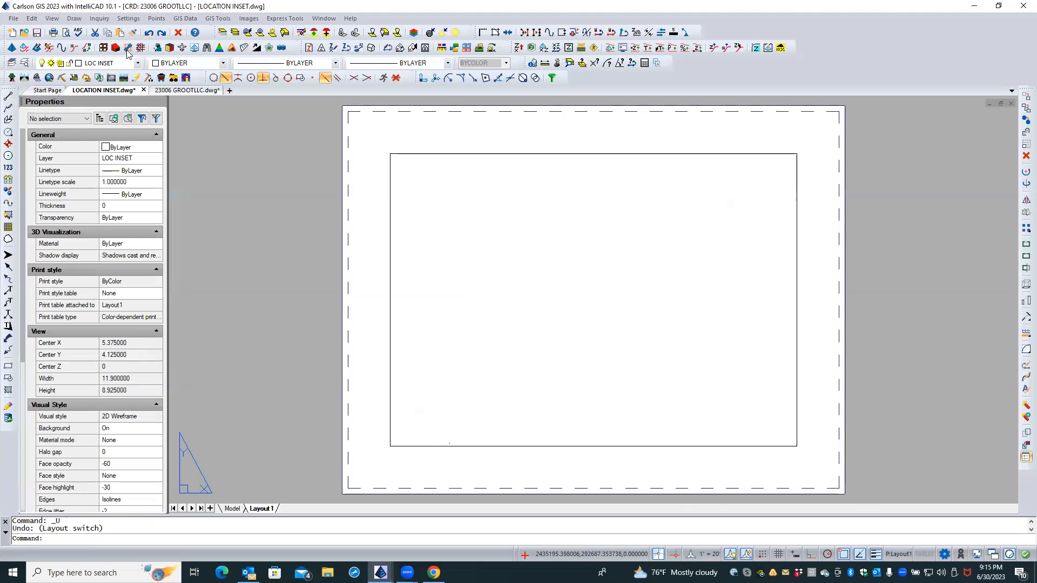
pyautogui.click(149, 34)
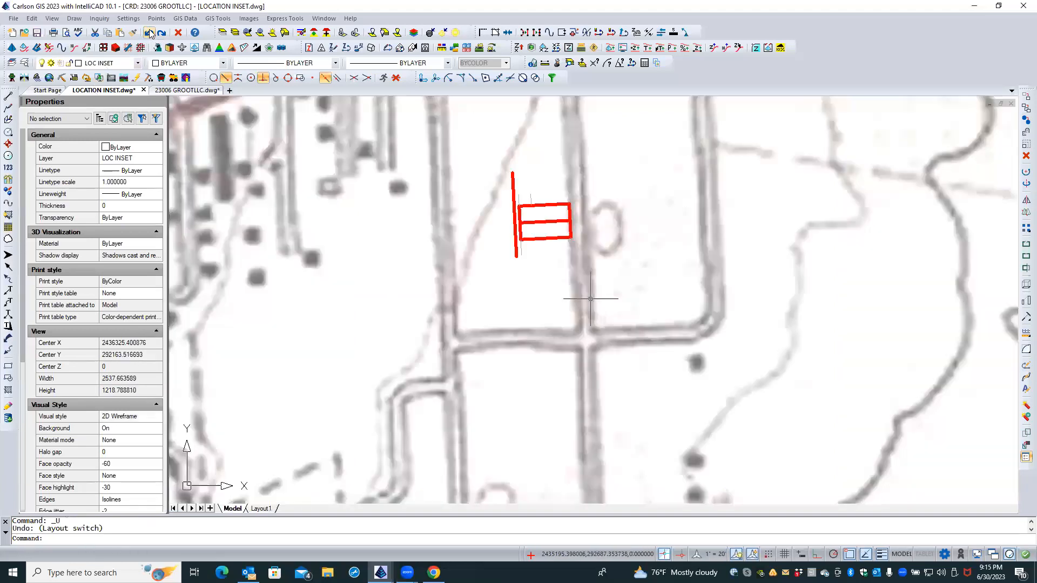
pyautogui.click(150, 34)
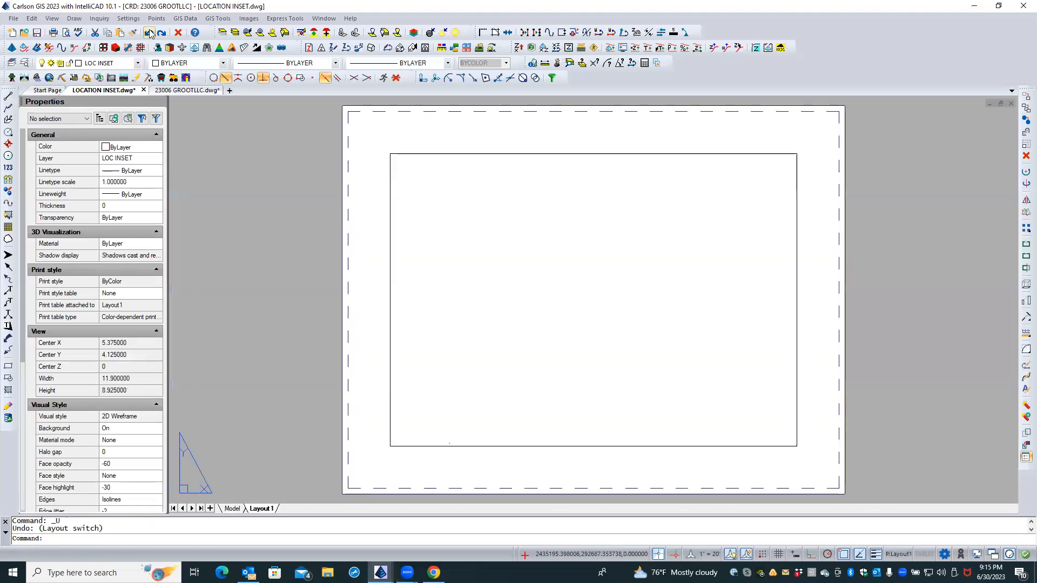
pyautogui.click(149, 34)
pyautogui.click(150, 34)
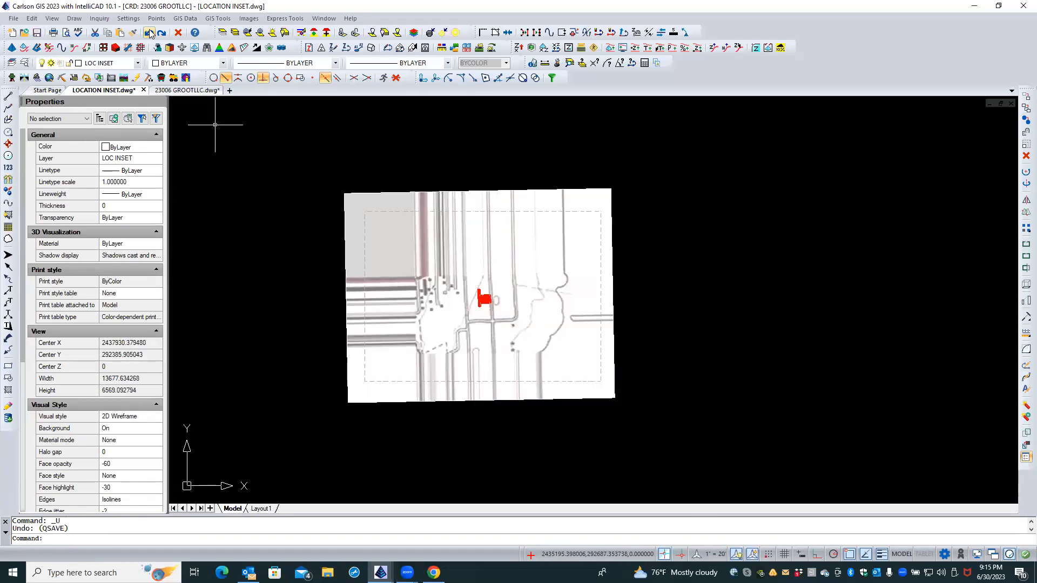
pyautogui.click(150, 34)
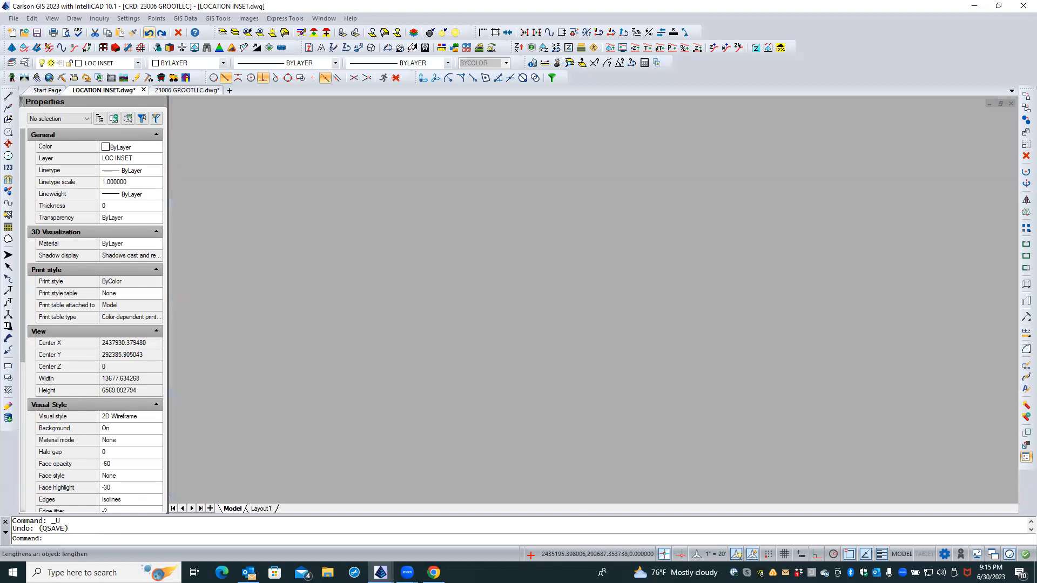
pyautogui.click(150, 34)
pyautogui.click(150, 34)
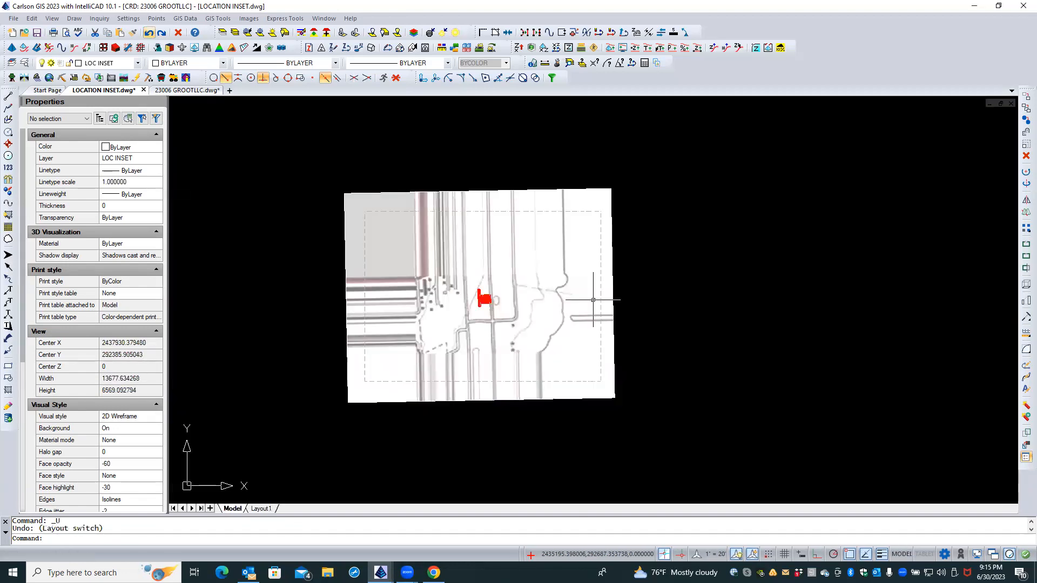
pyautogui.click(150, 34)
pyautogui.click(150, 34)
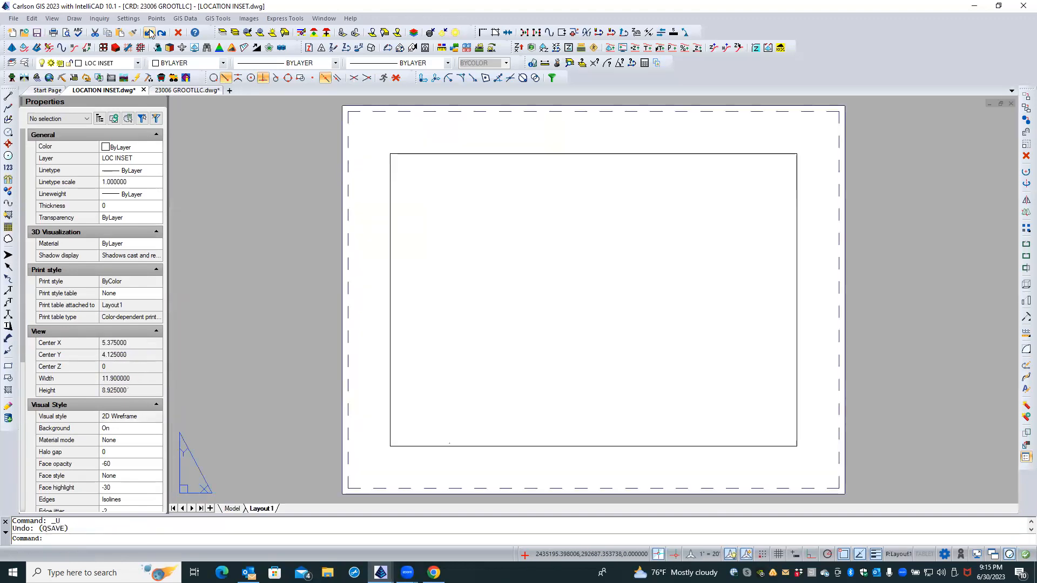
pyautogui.click(150, 34)
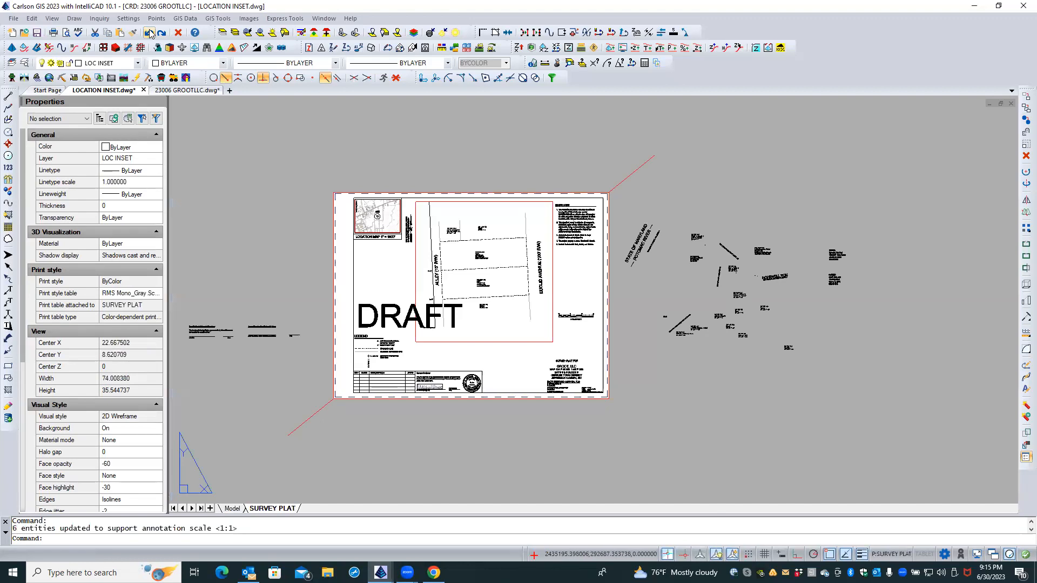
# Copy the SITE label and circle from the location map, using the outer border's upper-left corner as base point.
pyautogui.scroll(3, 379, 216)
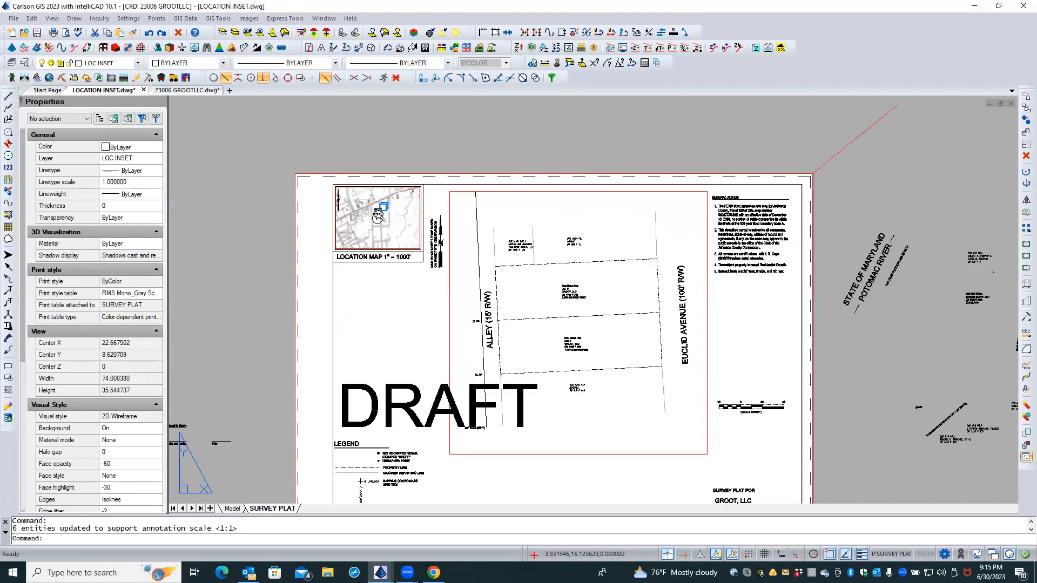
pyautogui.scroll(8, 379, 215)
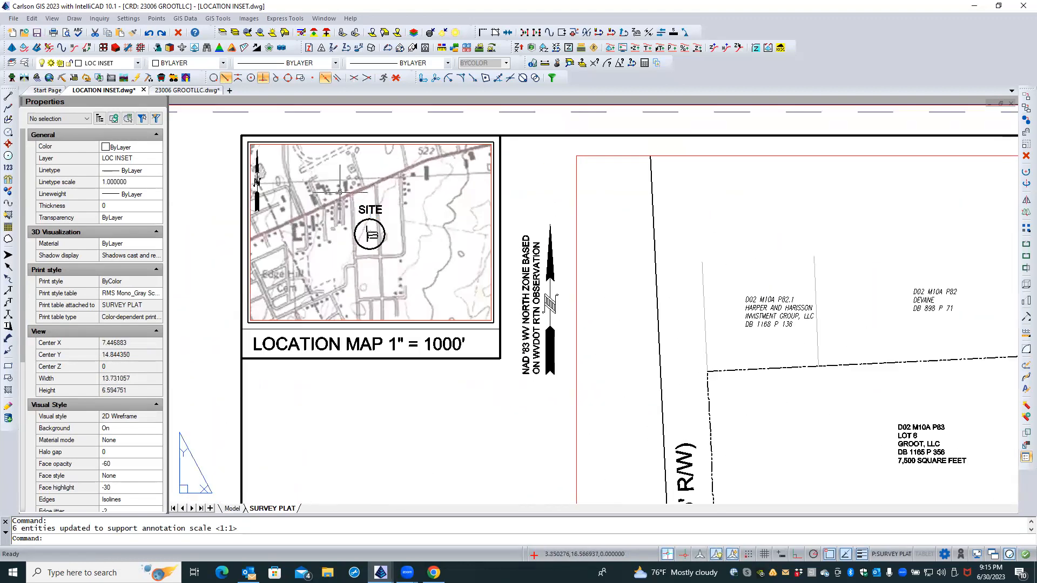
pyautogui.moveTo(340, 192); pyautogui.dragTo(396, 260)
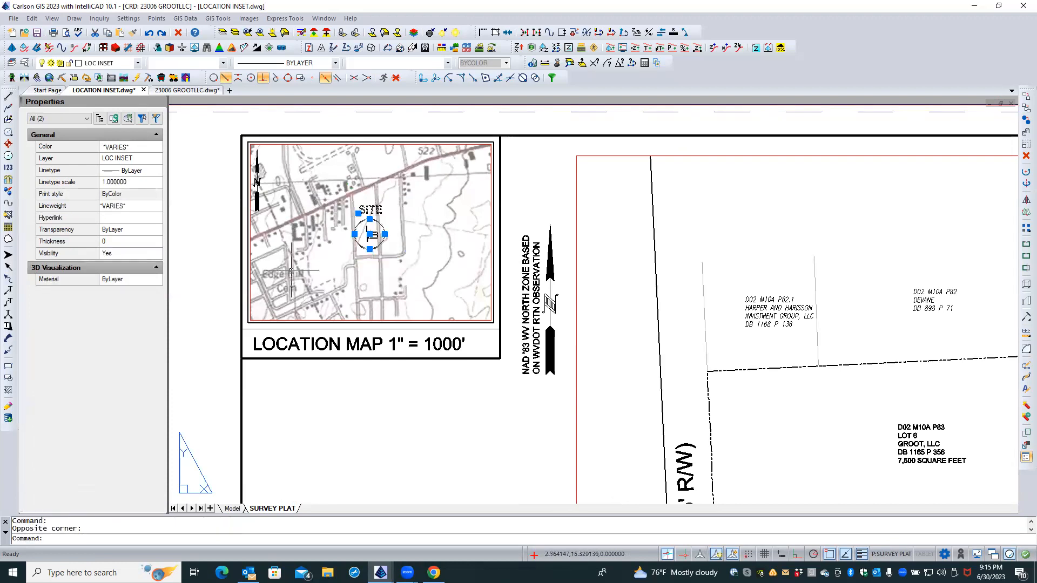
pyautogui.rightClick(199, 244)
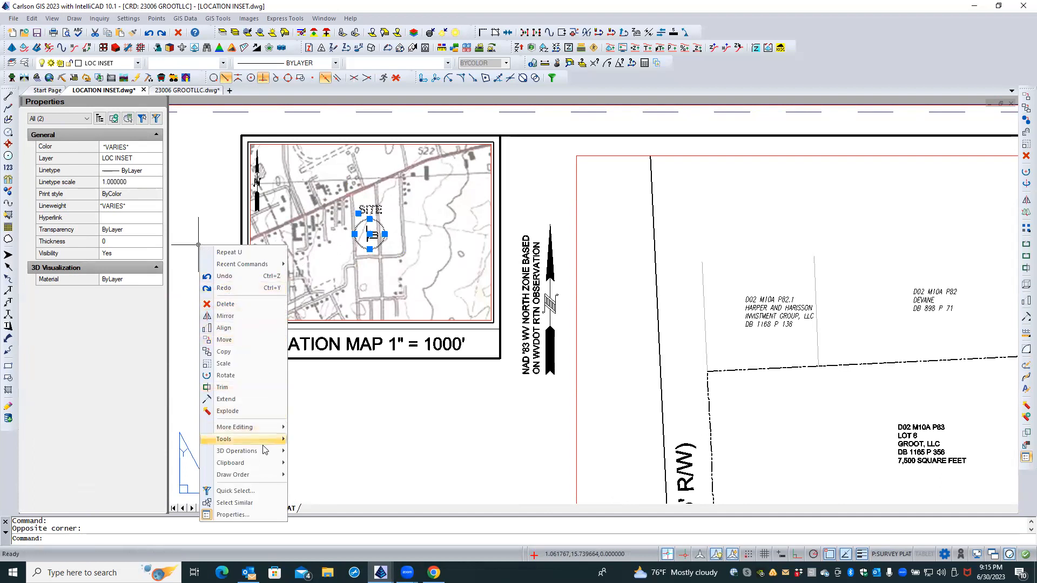
pyautogui.moveTo(275, 463)
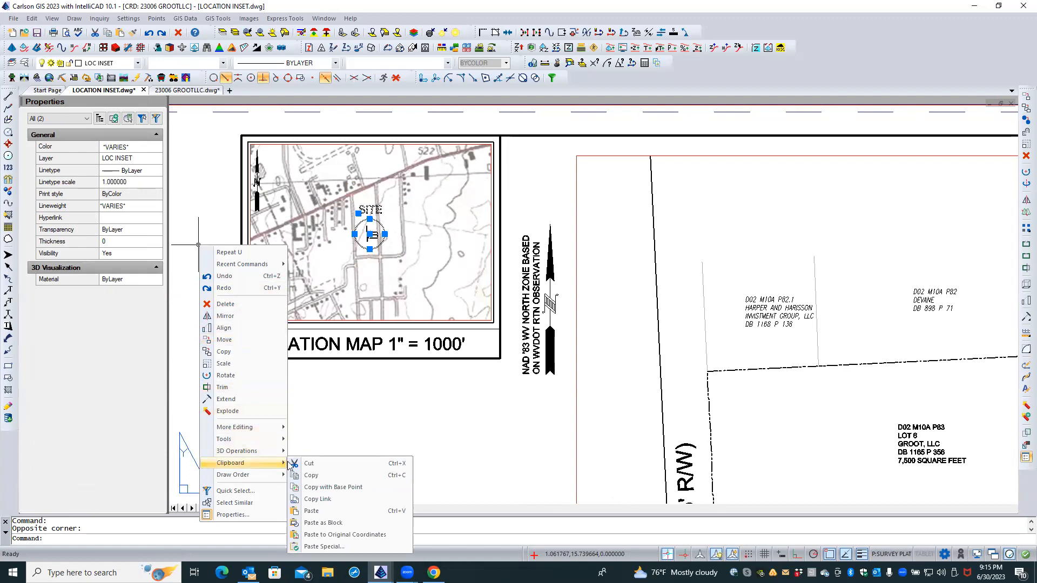
pyautogui.click(362, 486)
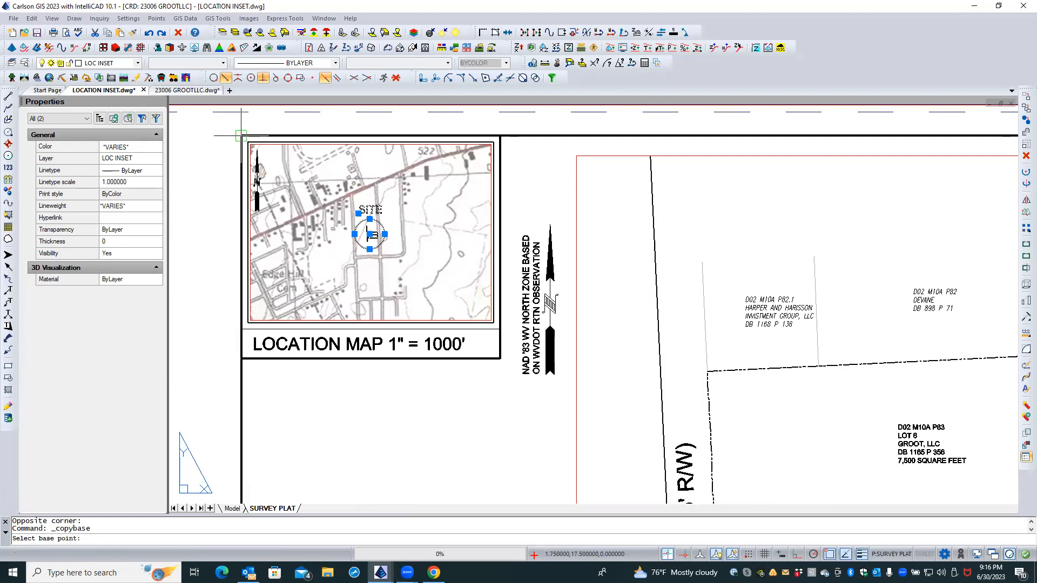
pyautogui.click(241, 135)
# Paste the SITE label and circle into the SURVEY PLAT layout of 23006 GROOTLLC.dwg at the matching border corner.
pyautogui.click(184, 91)
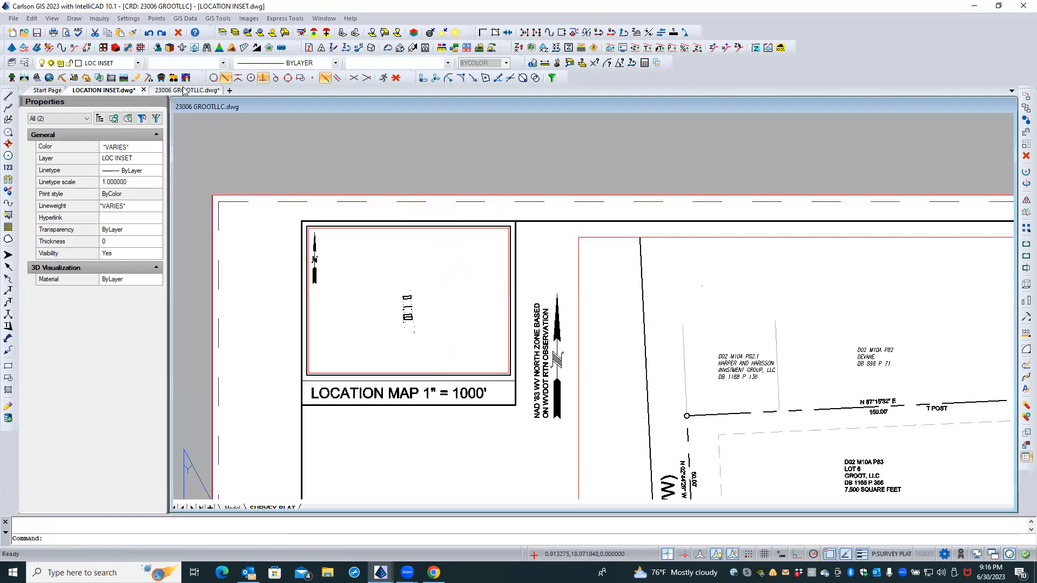
pyautogui.rightClick(264, 153)
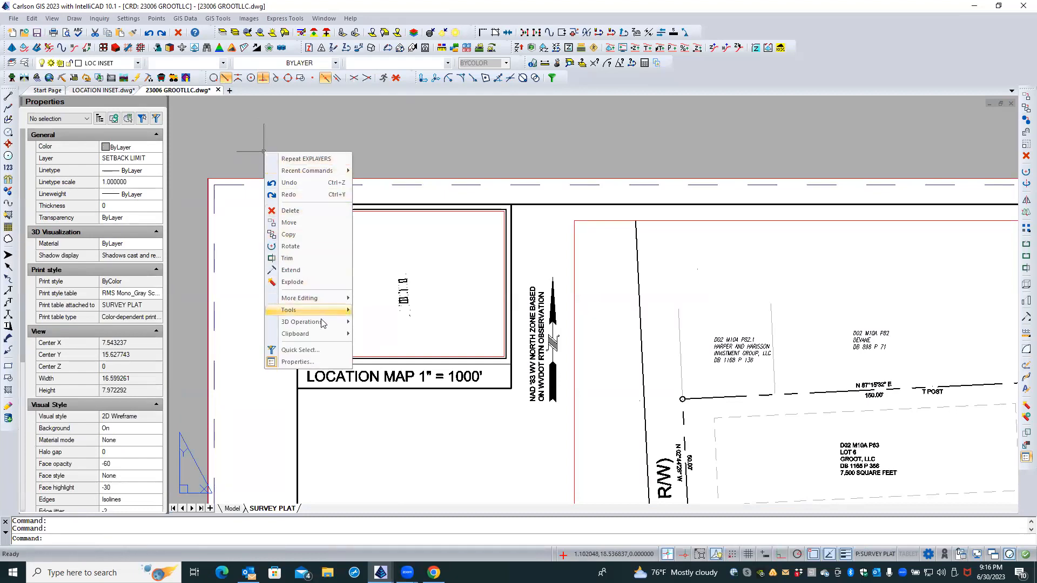
pyautogui.moveTo(324, 333)
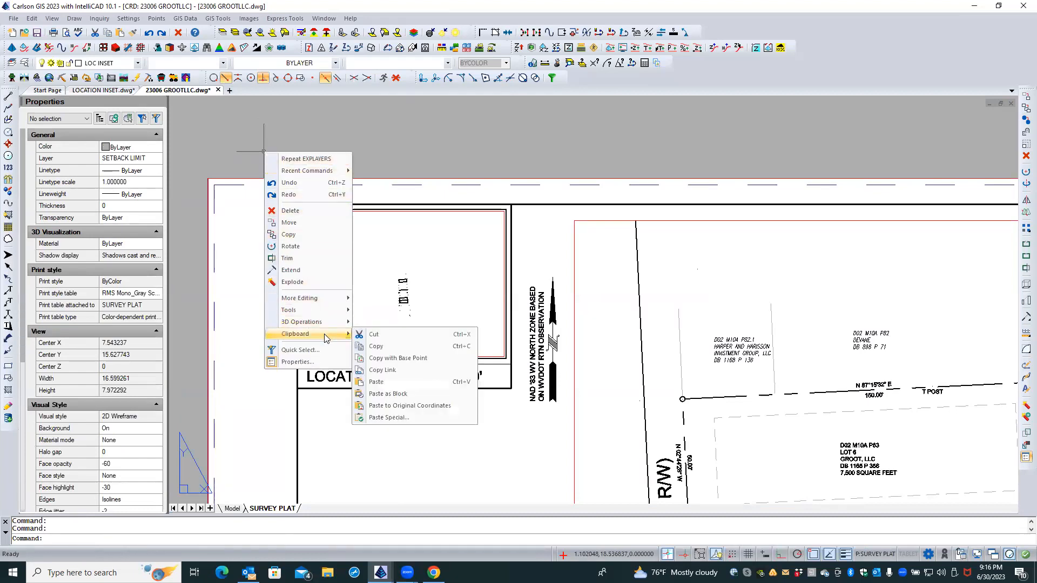
pyautogui.click(384, 382)
pyautogui.click(298, 205)
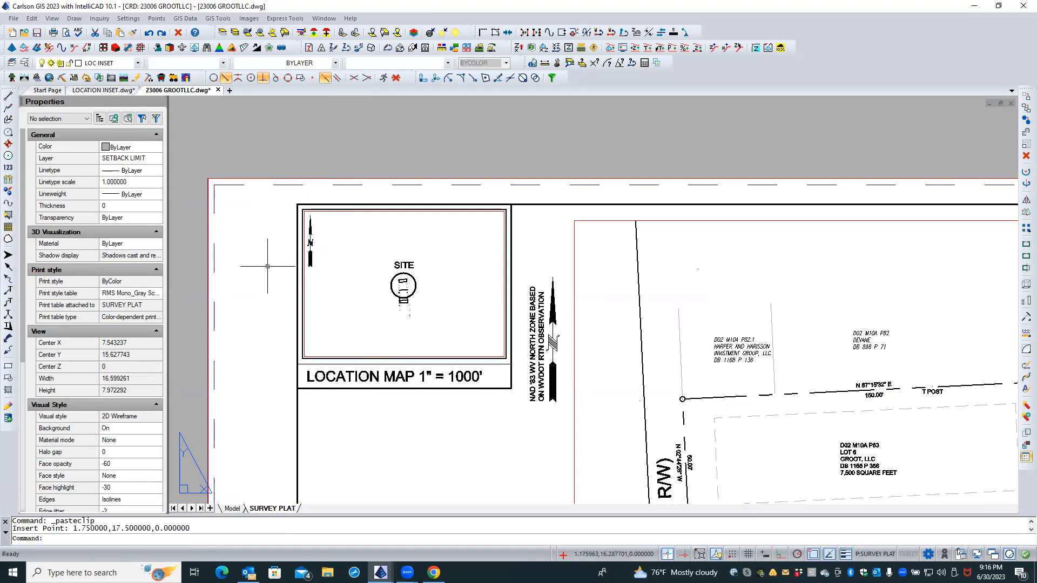
# Switch to the model space of LOCATION INSET.dwg, regenerate the drawing and save it.
pyautogui.click(104, 90)
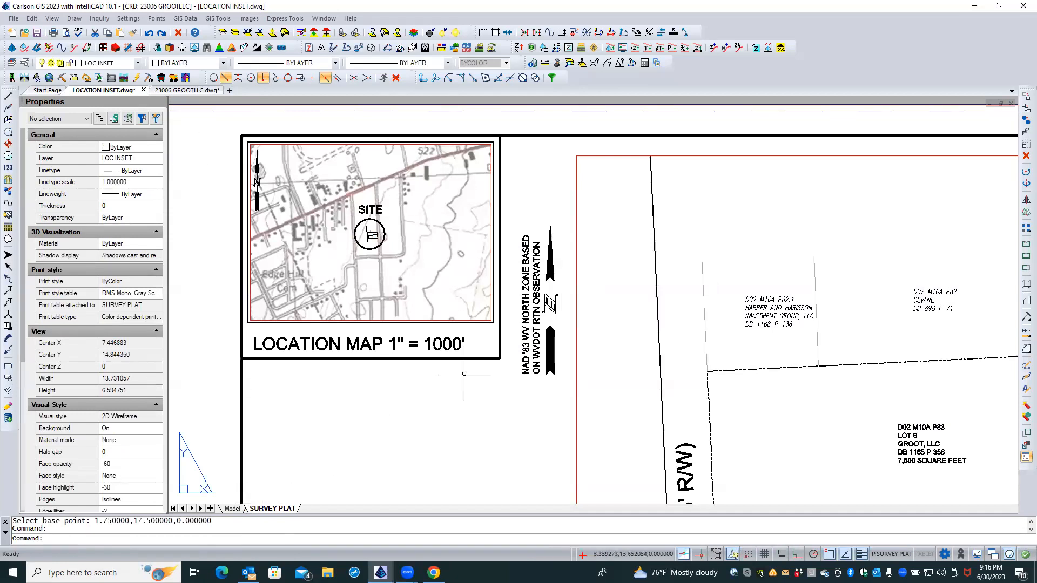
pyautogui.click(232, 509)
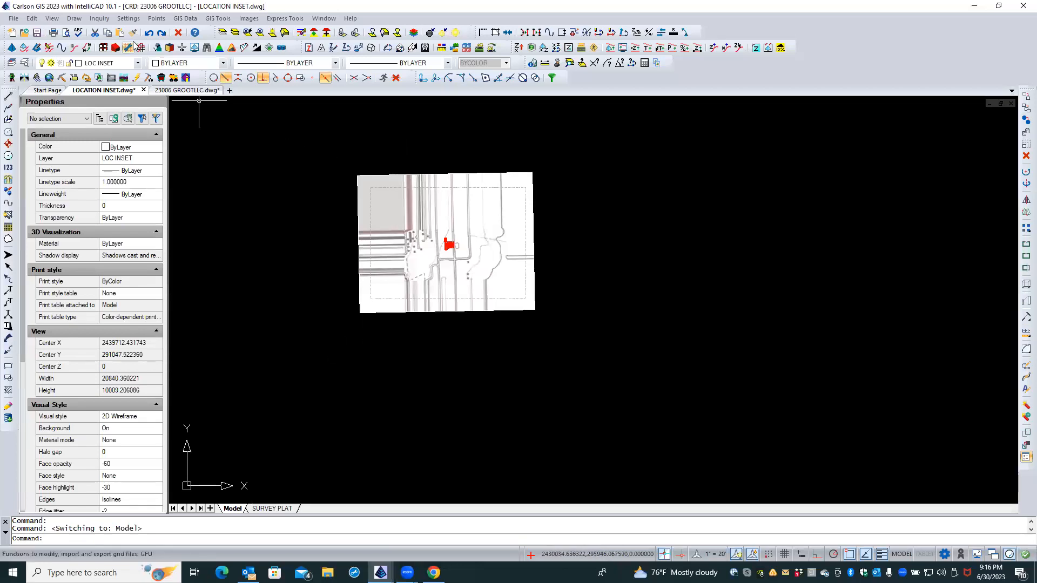
pyautogui.write('rea')
pyautogui.press('Return')
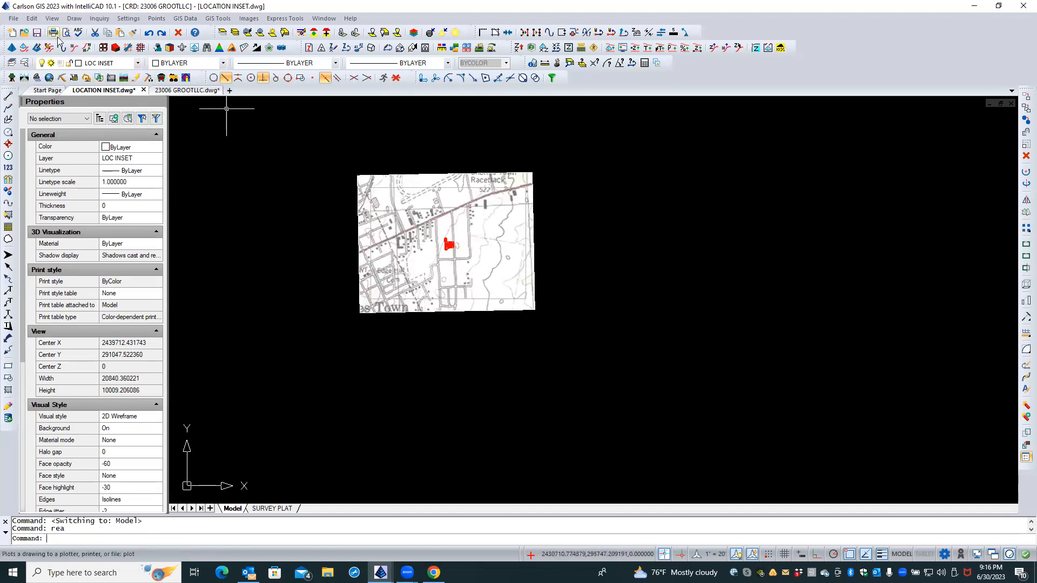
pyautogui.click(38, 33)
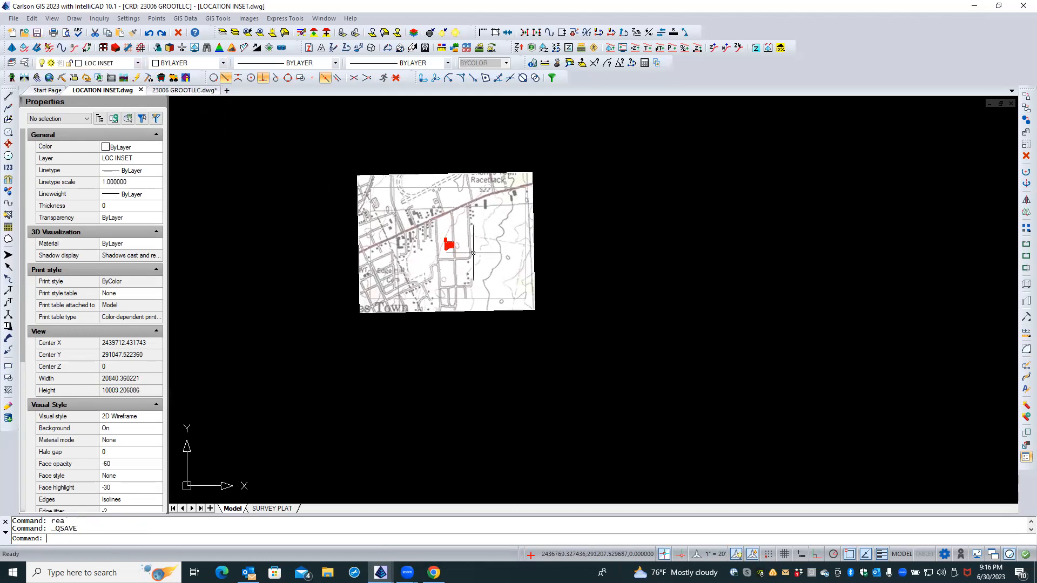
# Compare the site boundary on the topo map in model space with the SITE circle area in the SURVEY PLAT layout.
pyautogui.scroll(9, 461, 248)
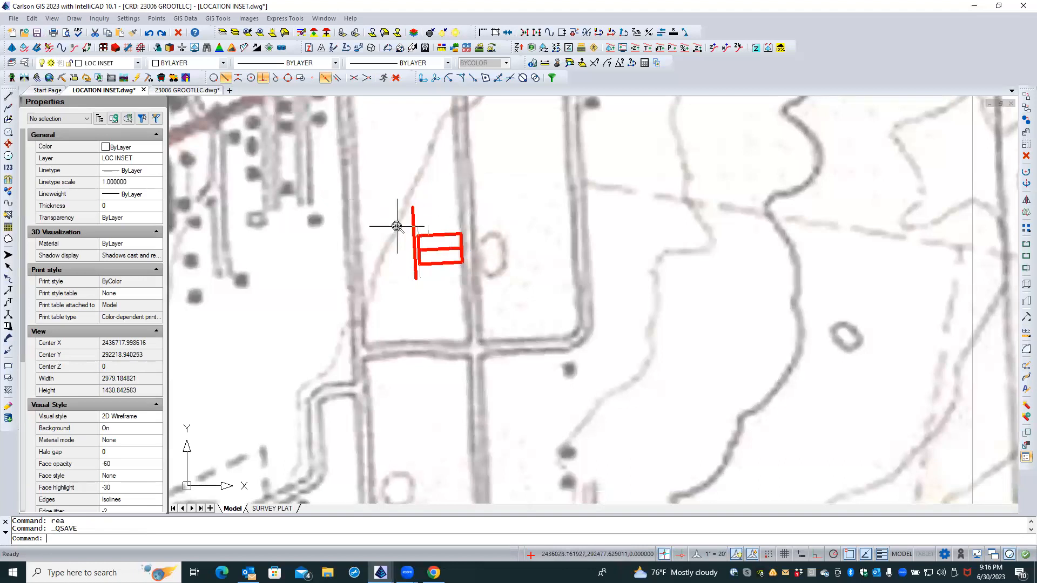
pyautogui.scroll(-3, 397, 226)
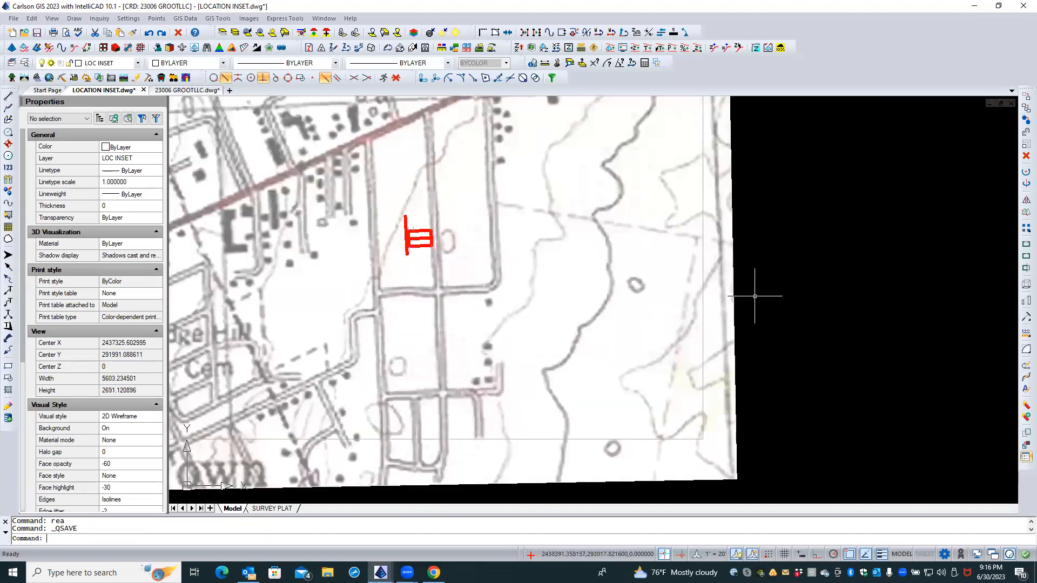
pyautogui.click(272, 509)
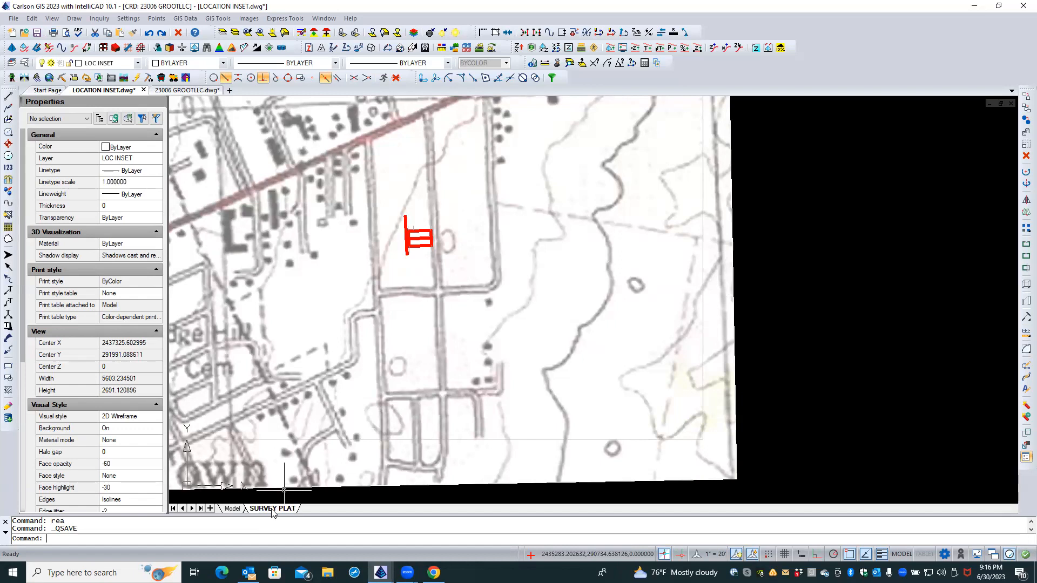
pyautogui.click(232, 509)
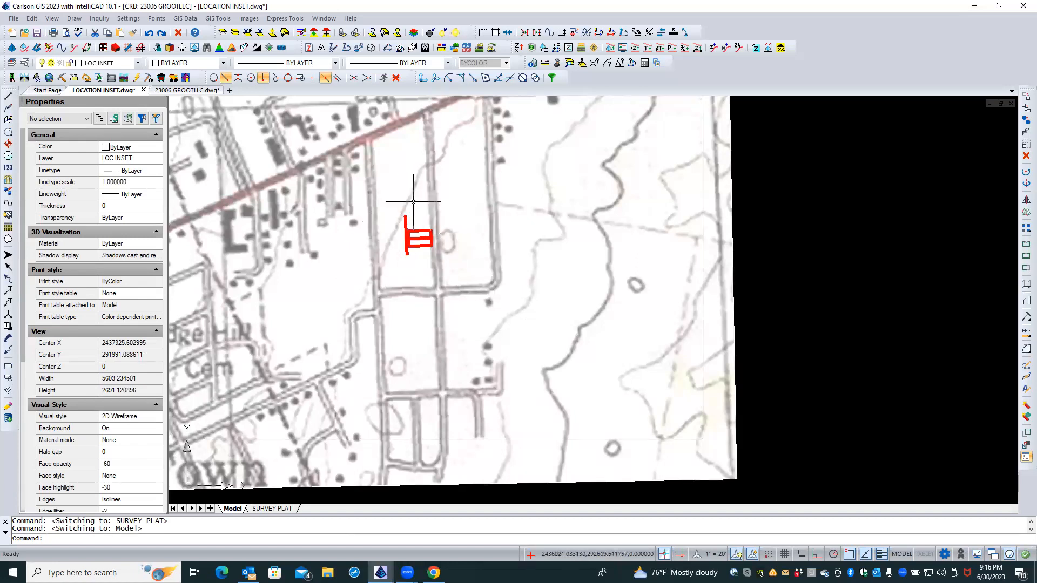
pyautogui.click(271, 508)
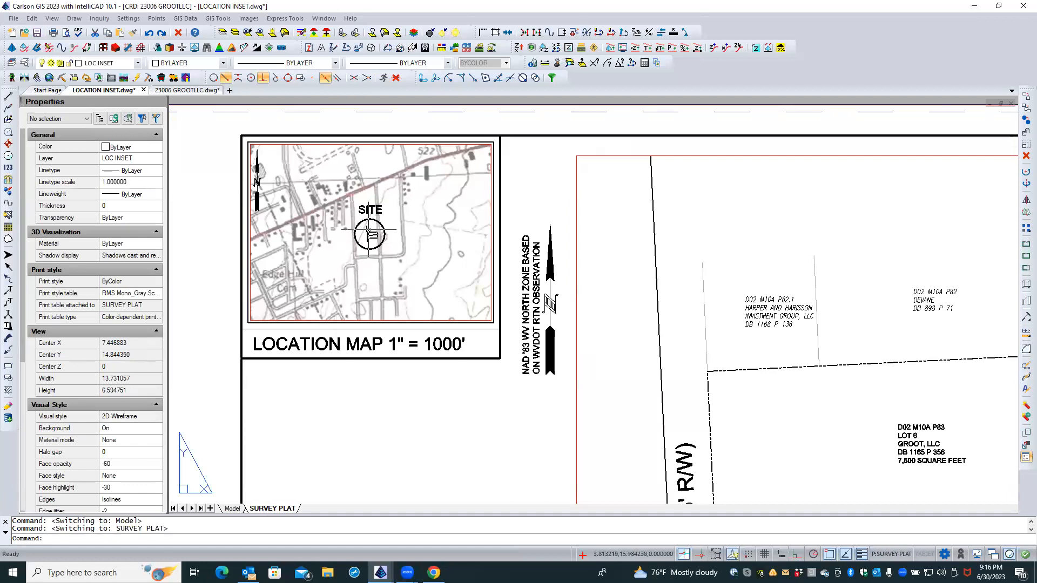
pyautogui.scroll(5, 372, 219)
pyautogui.scroll(-3, 376, 217)
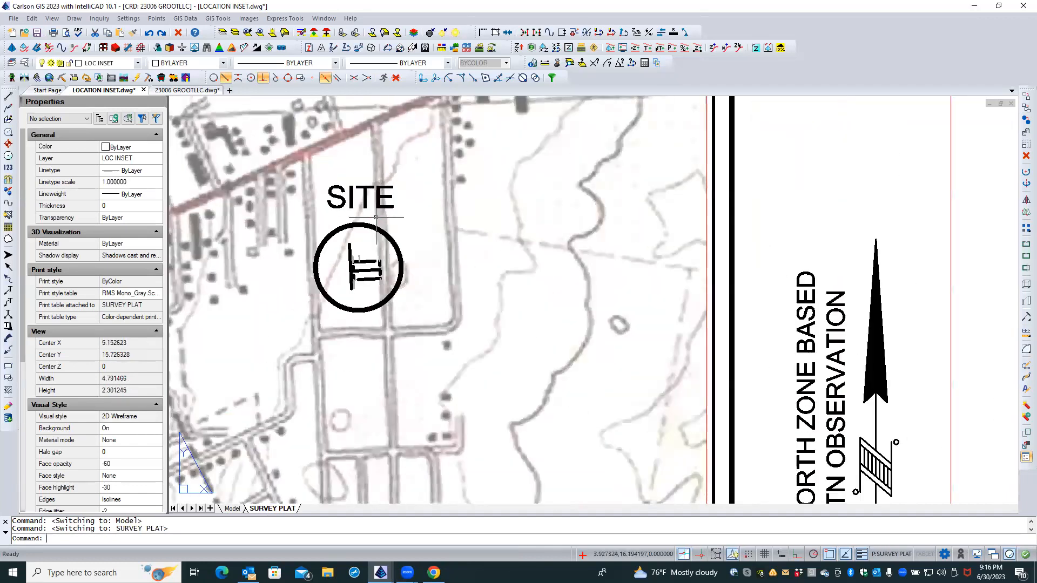
# In 23006 GROOTLLC.dwg, activate the location map viewport and freeze the BOUNDARY layer by picking the linework at the SITE circle.
pyautogui.click(186, 90)
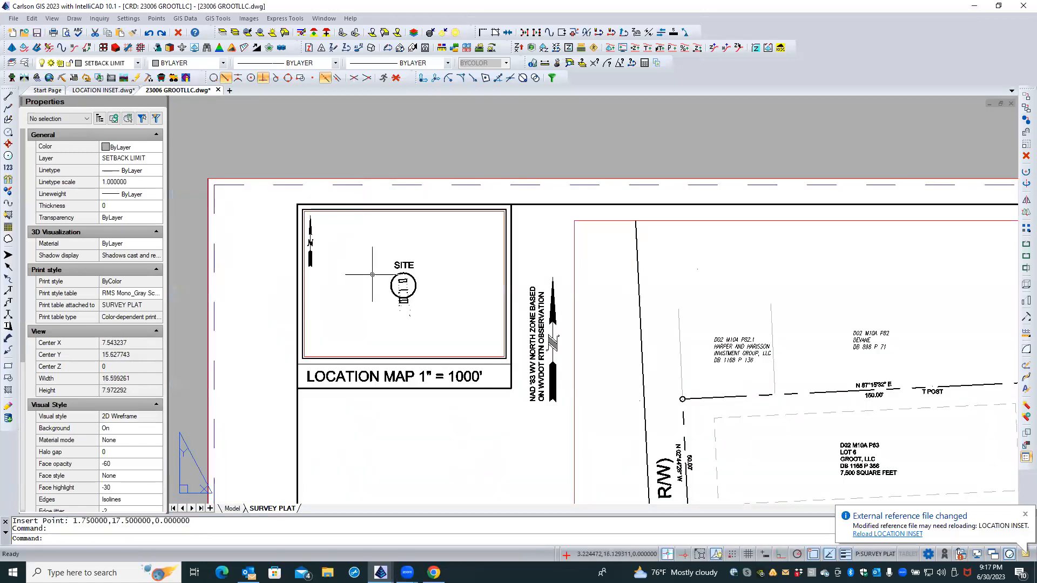
pyautogui.doubleClick(425, 244)
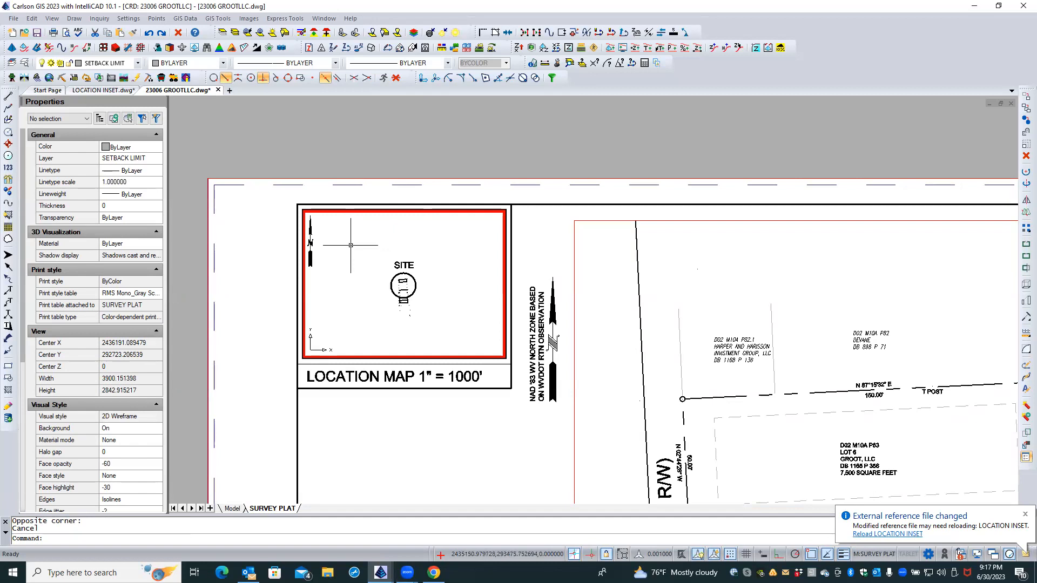
pyautogui.rightClick(384, 250)
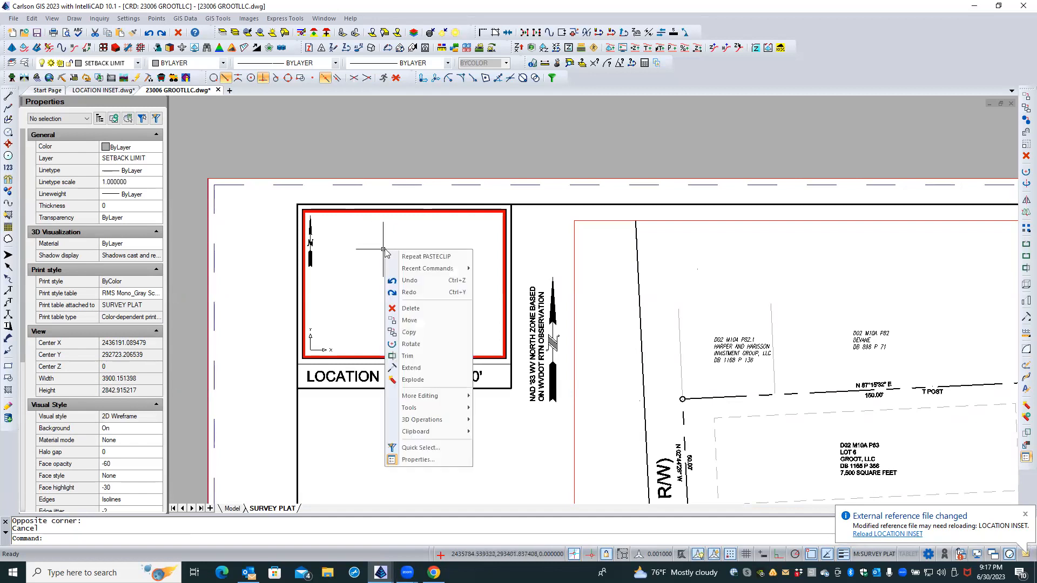
pyautogui.click(349, 235)
pyautogui.click(349, 234)
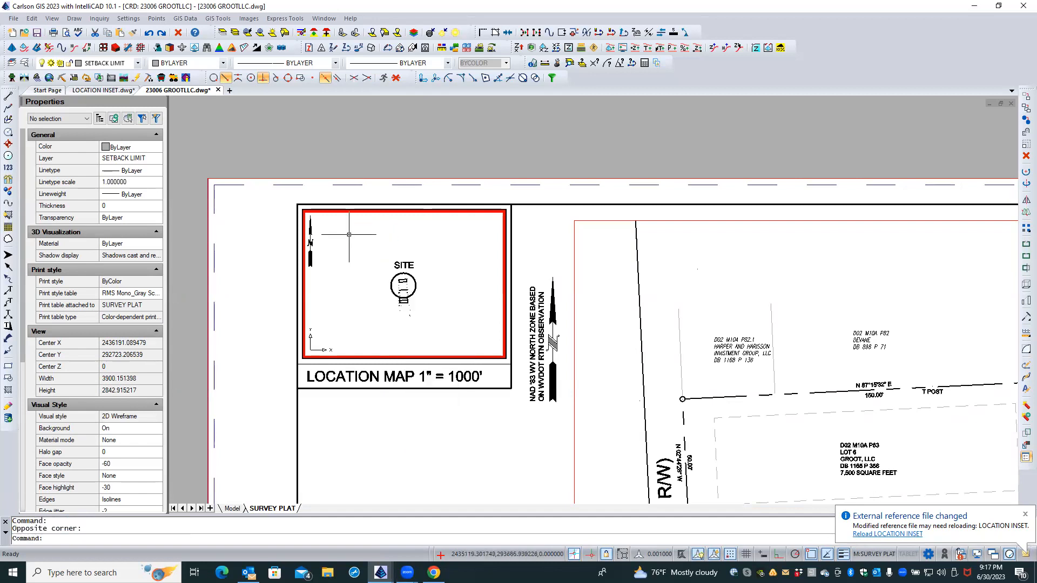
pyautogui.click(247, 33)
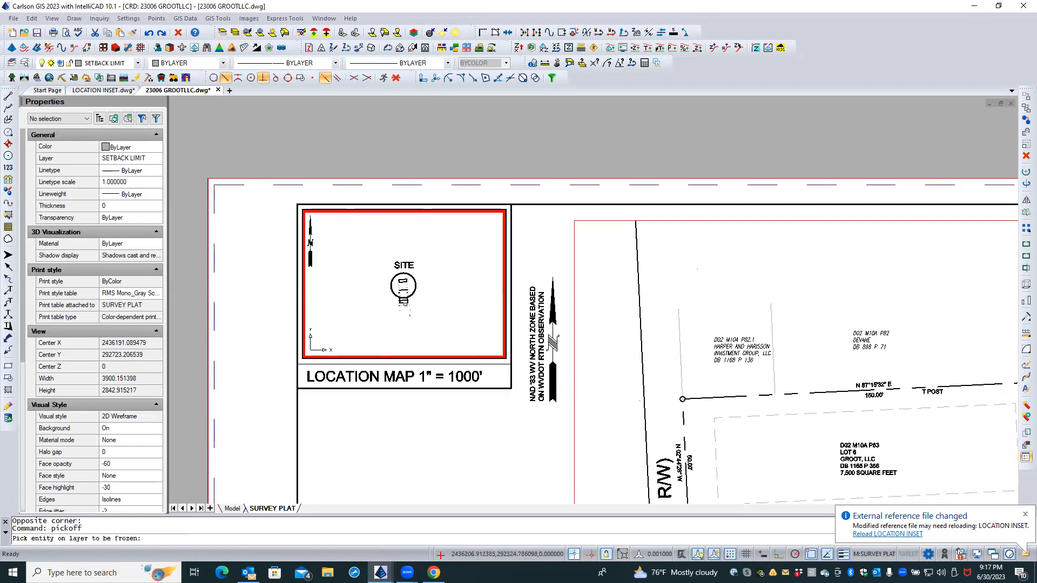
pyautogui.click(404, 300)
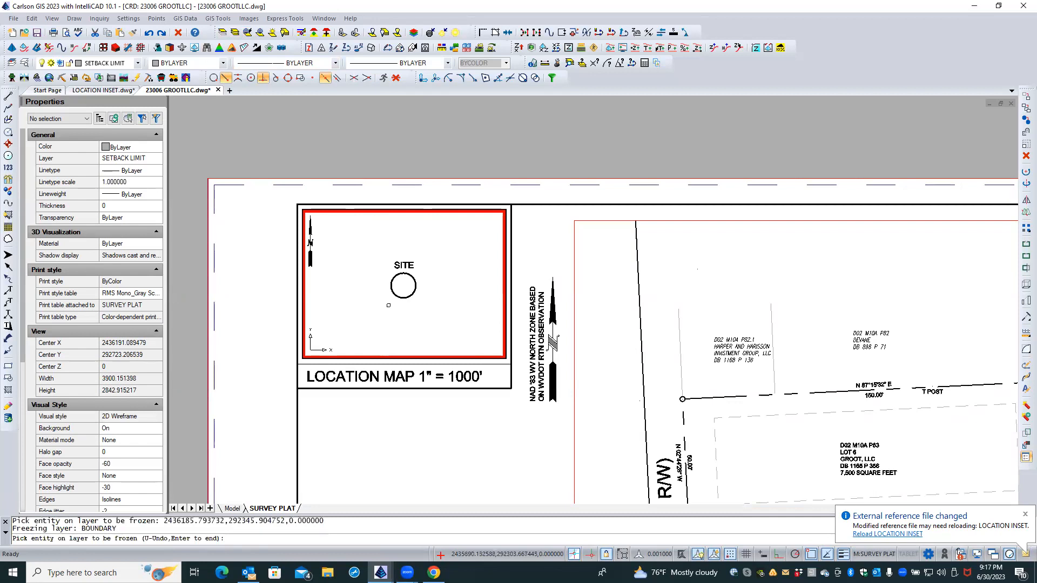
pyautogui.press('Return')
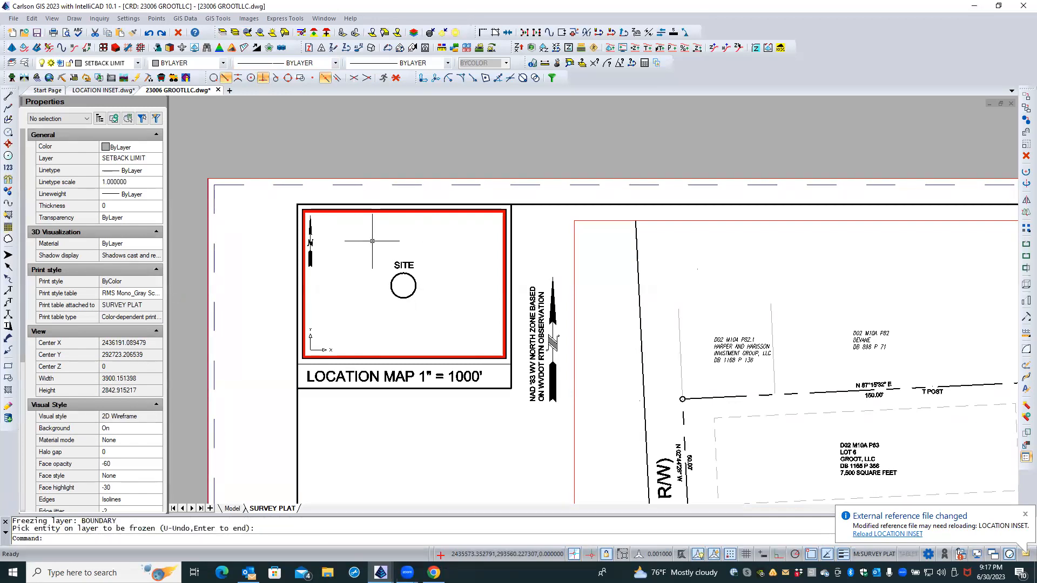
# Thaw the LOCATION INSET|BOUNDARY LOCAL and LOCATION INSET|ADJOINER layers in the current location map viewport.
pyautogui.click(25, 64)
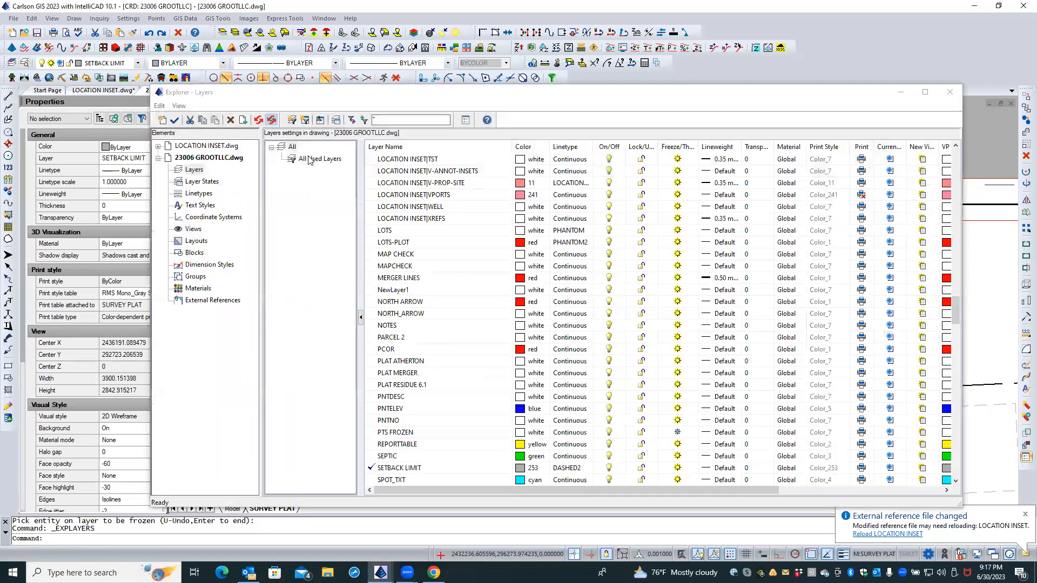
pyautogui.click(402, 195)
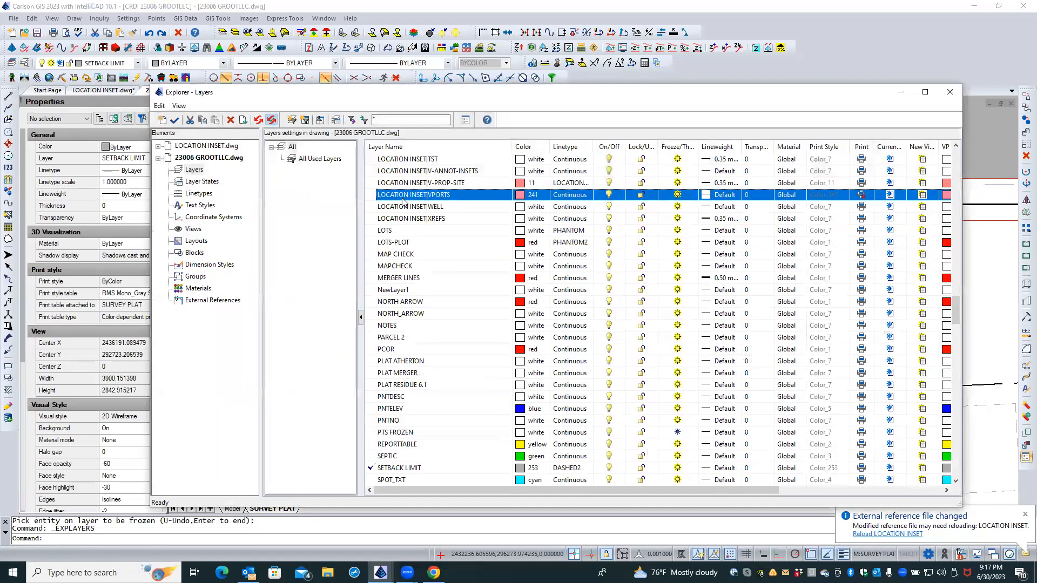
pyautogui.scroll(8, 402, 201)
pyautogui.scroll(9, 408, 211)
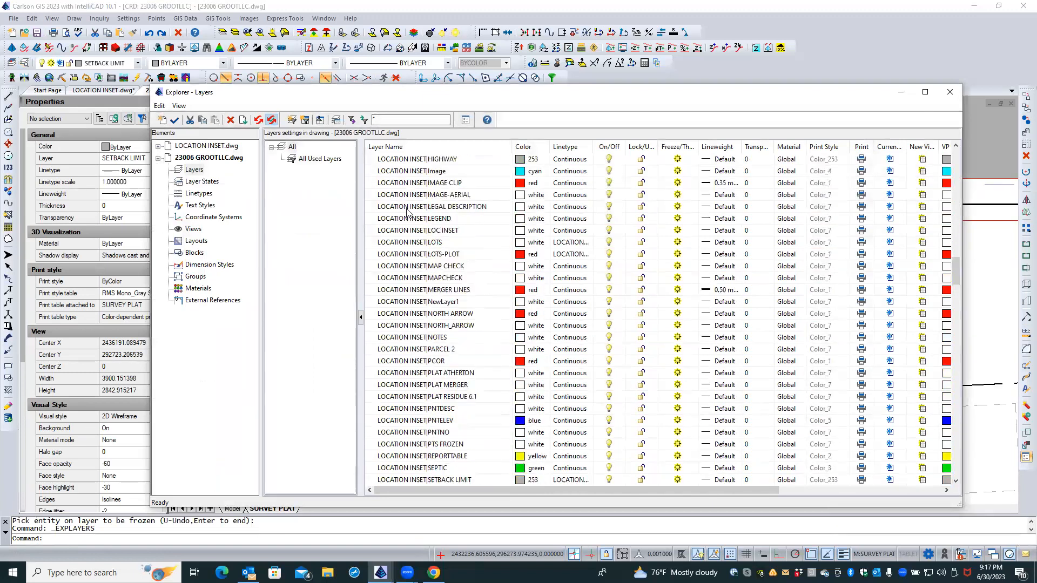
pyautogui.scroll(9, 408, 212)
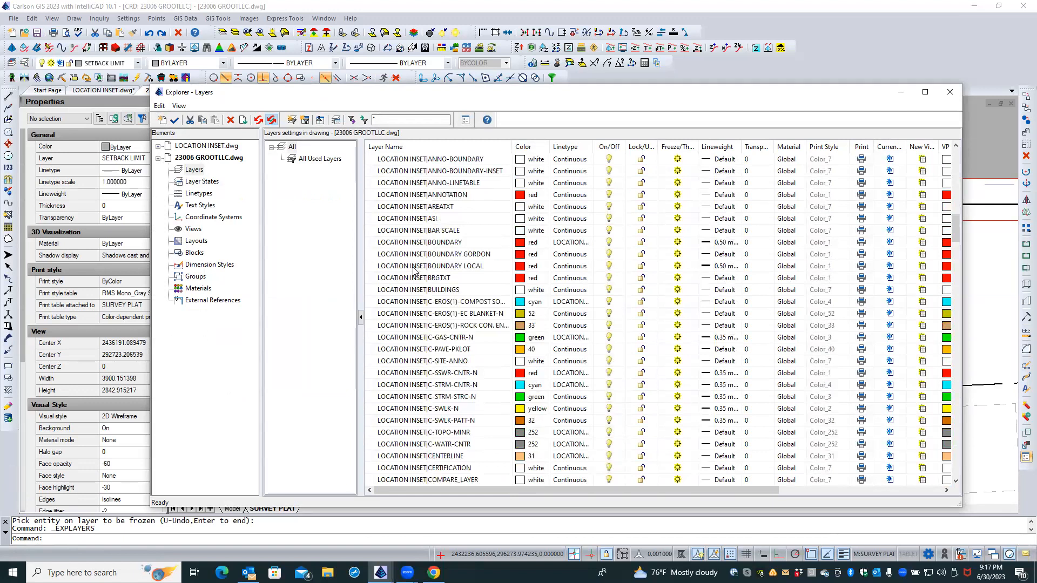
pyautogui.click(432, 267)
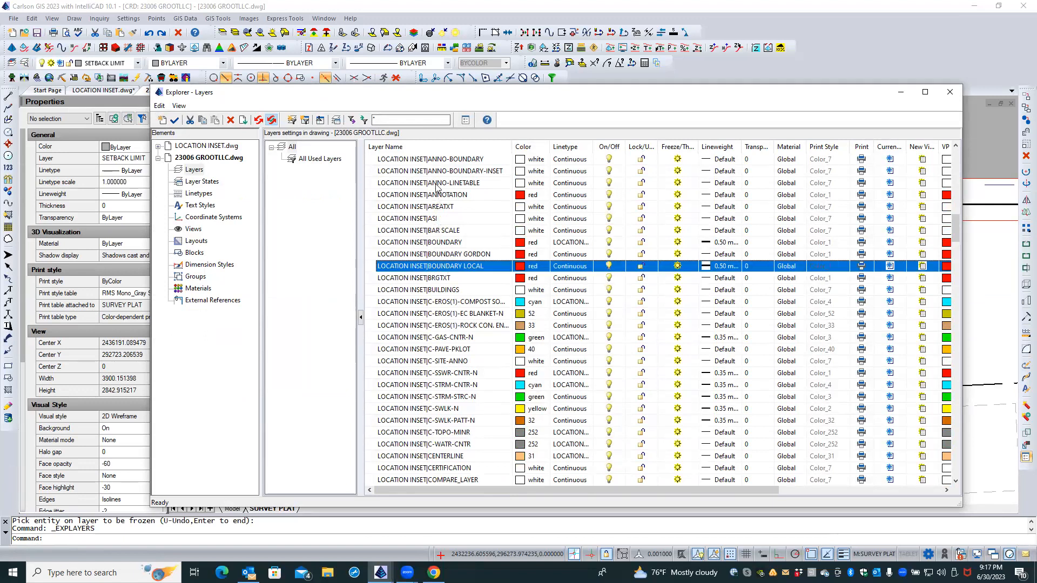
pyautogui.scroll(3, 437, 188)
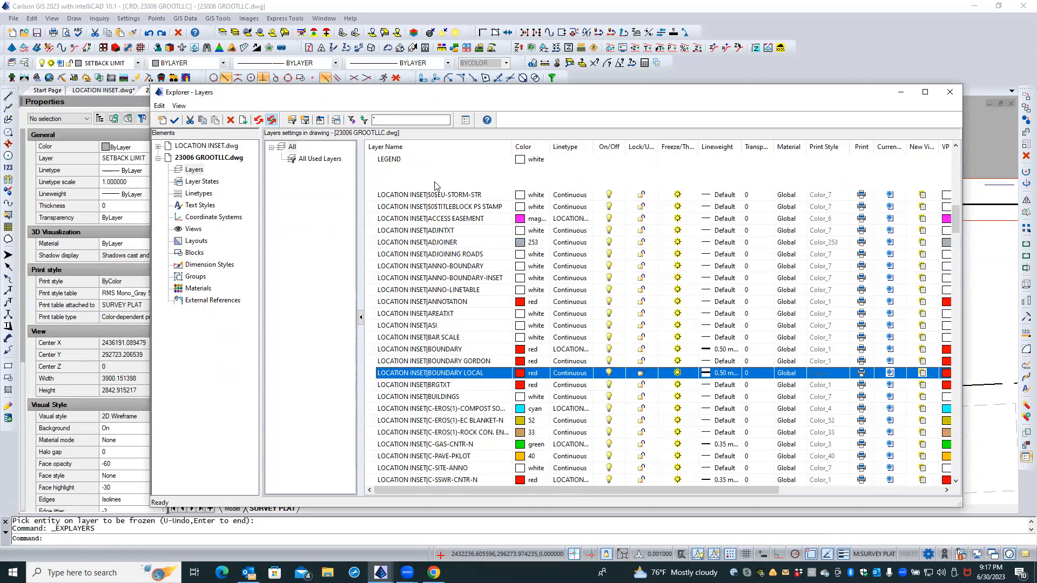
pyautogui.keyDown('ctrl'); pyautogui.click(454, 244); pyautogui.keyUp('ctrl')
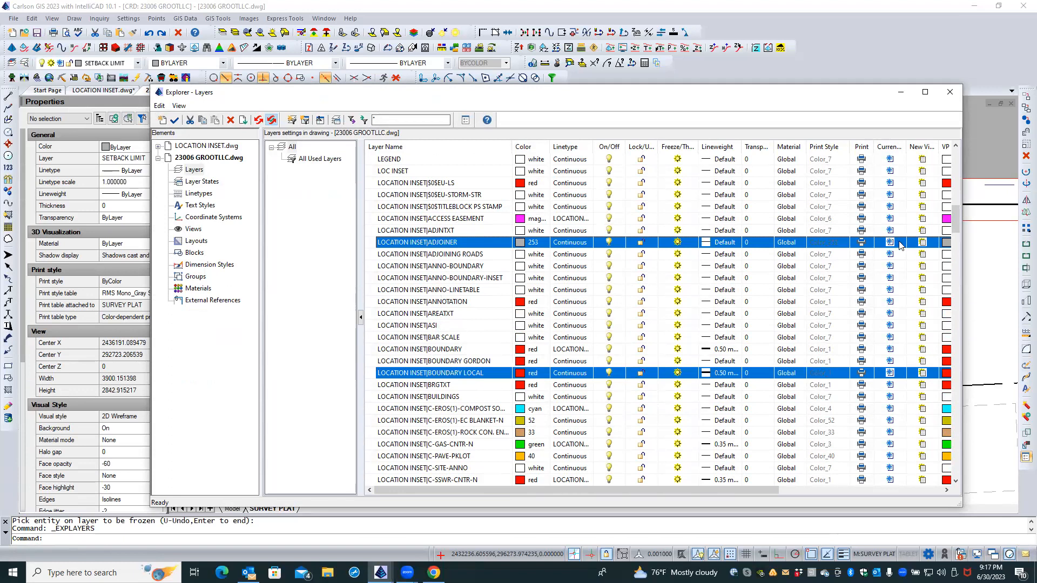
pyautogui.click(890, 243)
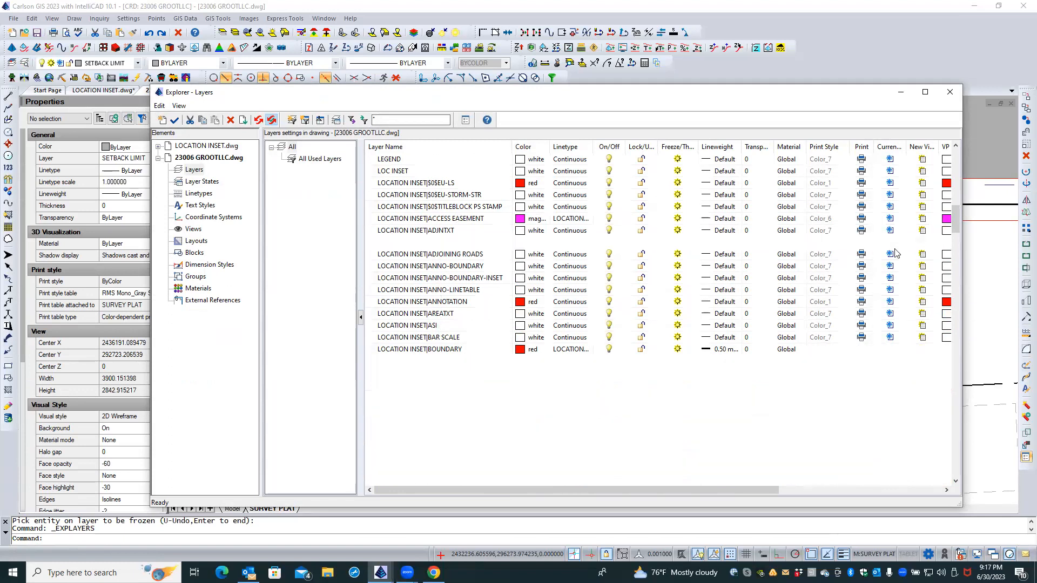
pyautogui.click(949, 93)
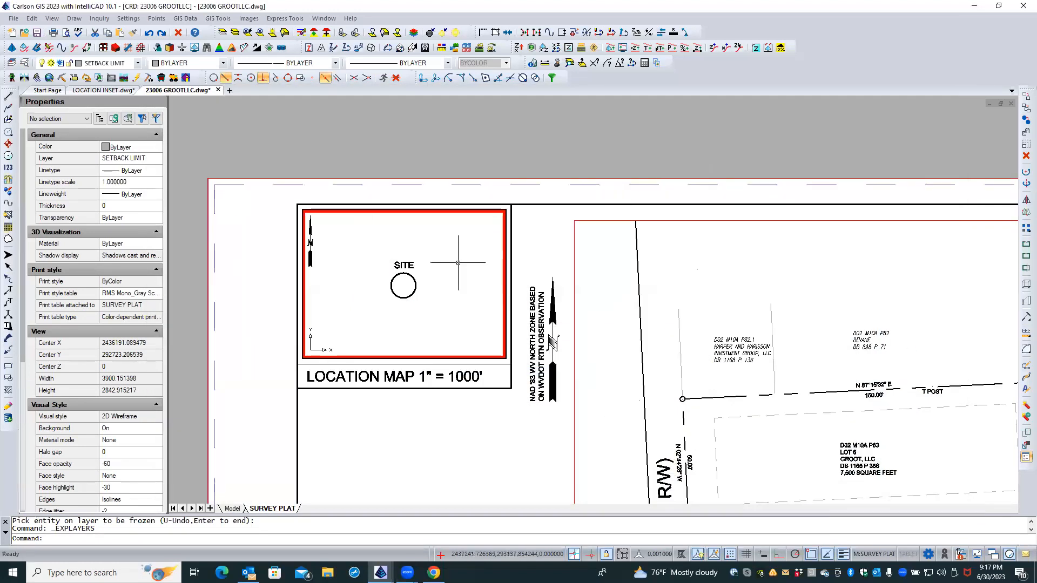
# Regenerate the drawing with rea, leave the location map viewport for paper space, and regenerate there.
pyautogui.write('rea')
pyautogui.press('Return')
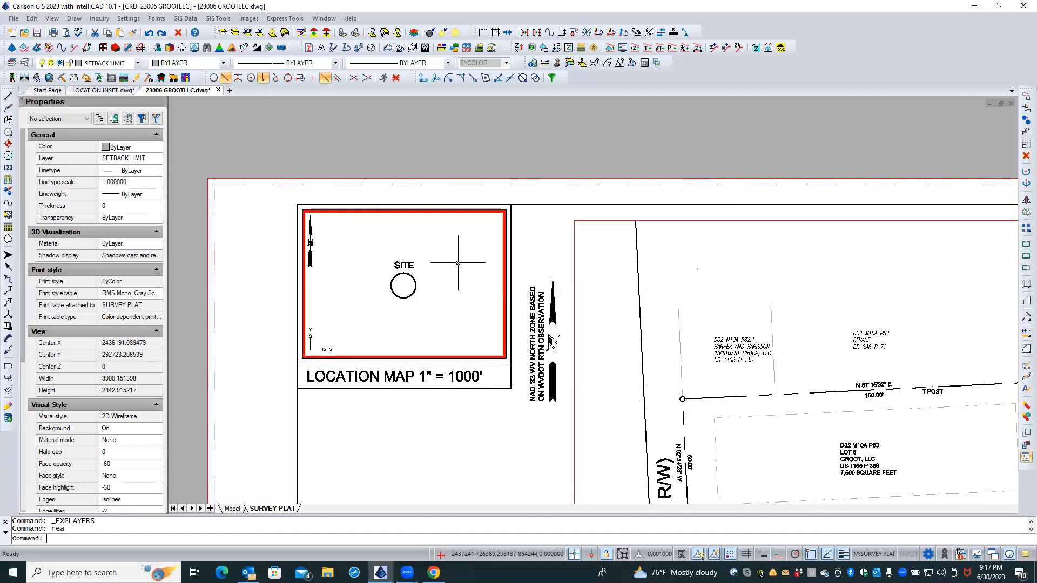
pyautogui.click(460, 282)
pyautogui.click(451, 294)
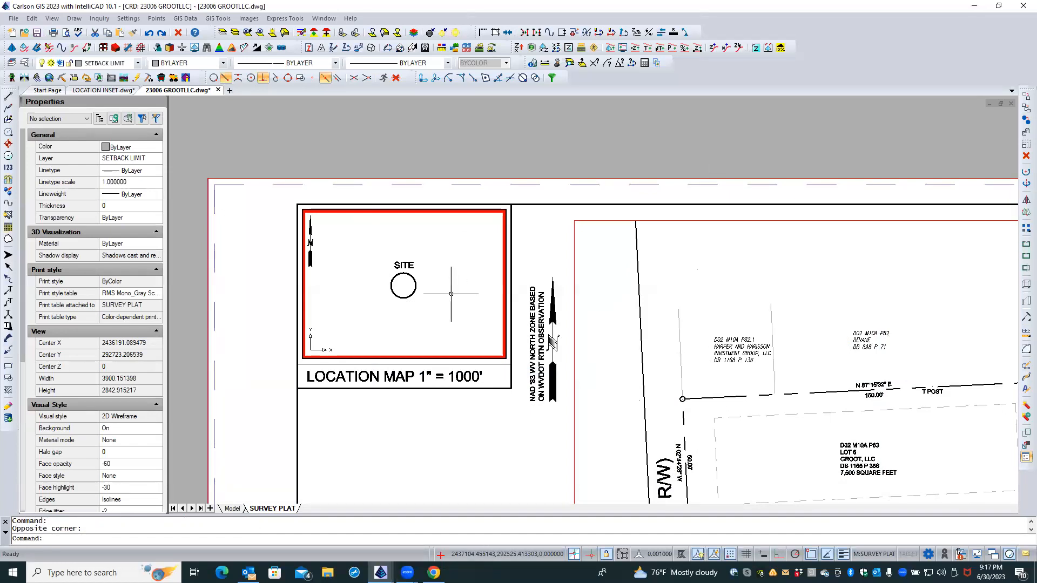
pyautogui.doubleClick(440, 427)
pyautogui.write('rea')
pyautogui.press('Return')
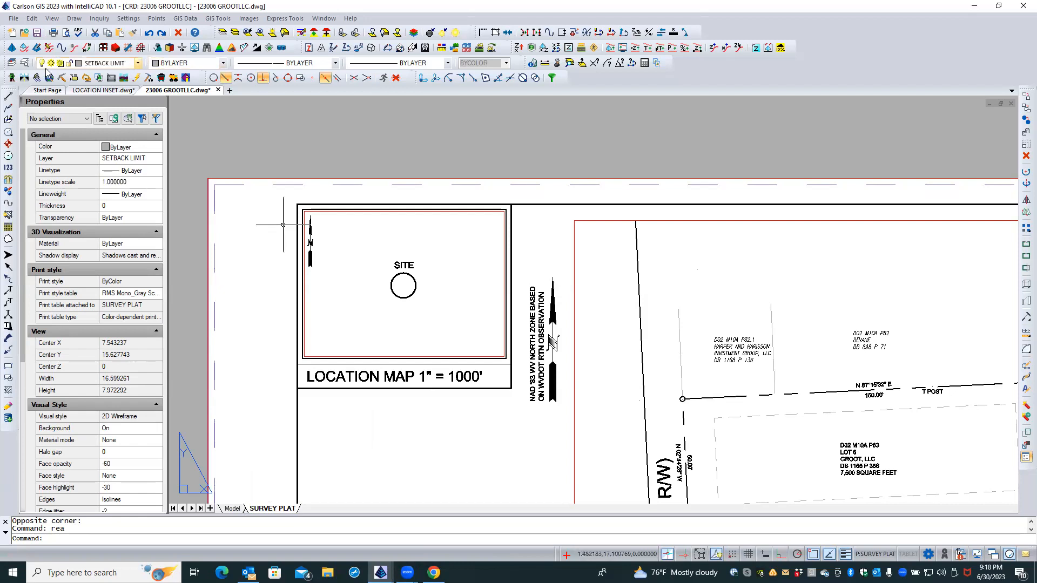
# Reload the LOCATION INSET external reference in 23006 GROOTLLC.dwg and try to regenerate the drawing.
pyautogui.click(25, 62)
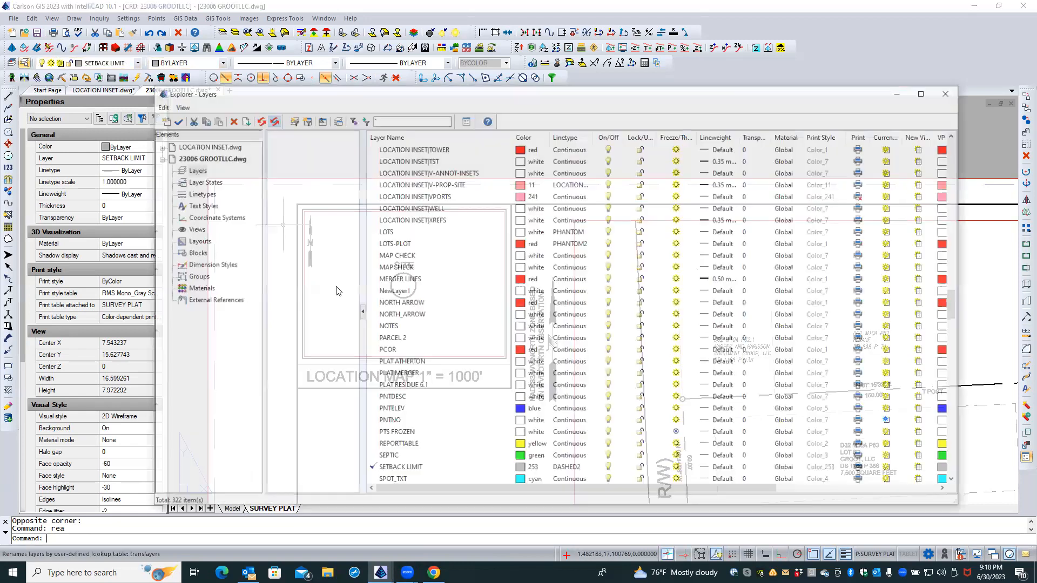
pyautogui.click(200, 302)
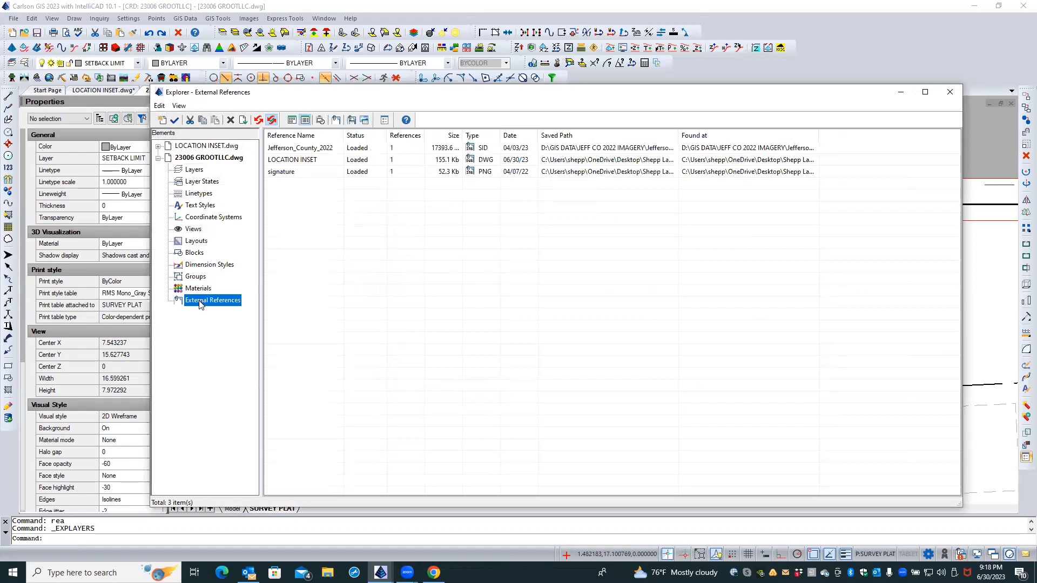
pyautogui.click(312, 161)
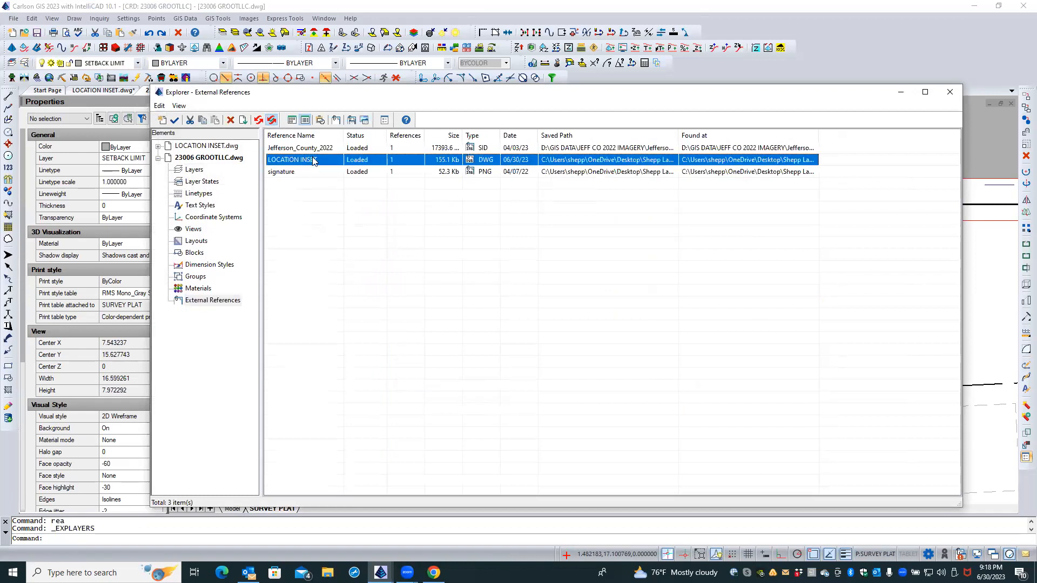
pyautogui.rightClick(313, 160)
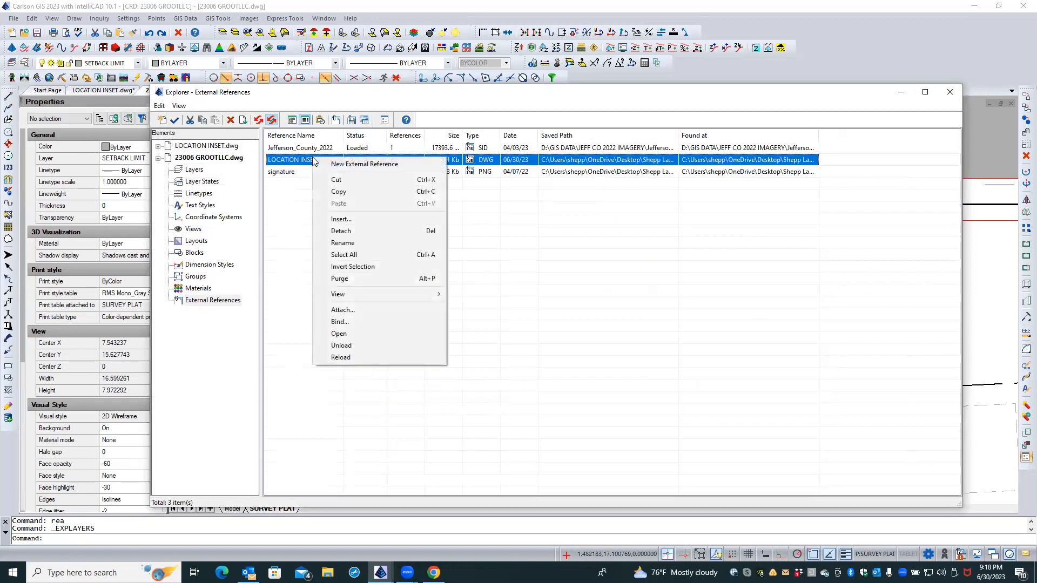
pyautogui.click(337, 358)
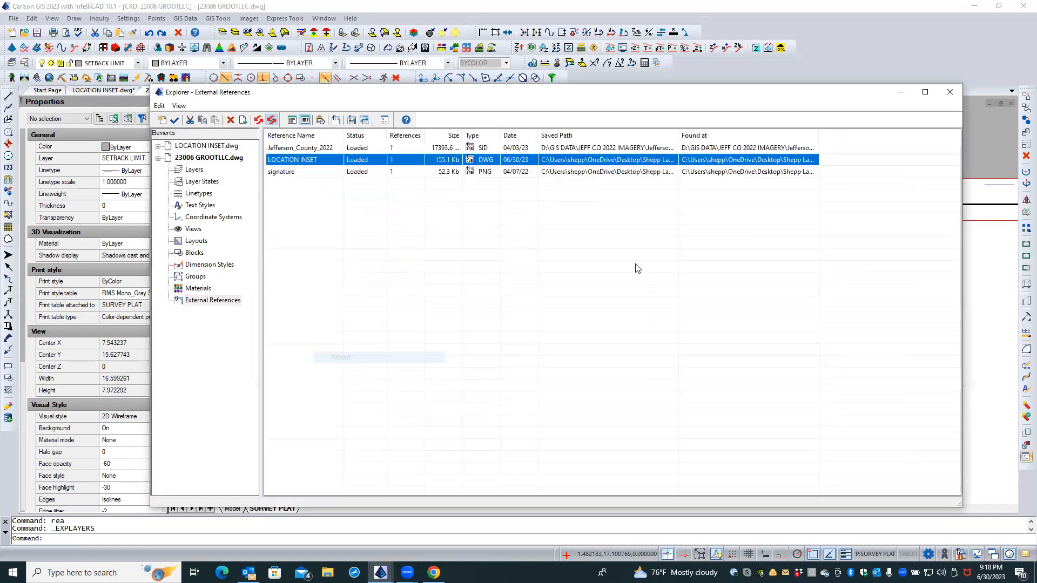
pyautogui.click(950, 92)
pyautogui.write('reas')
pyautogui.press('Return')
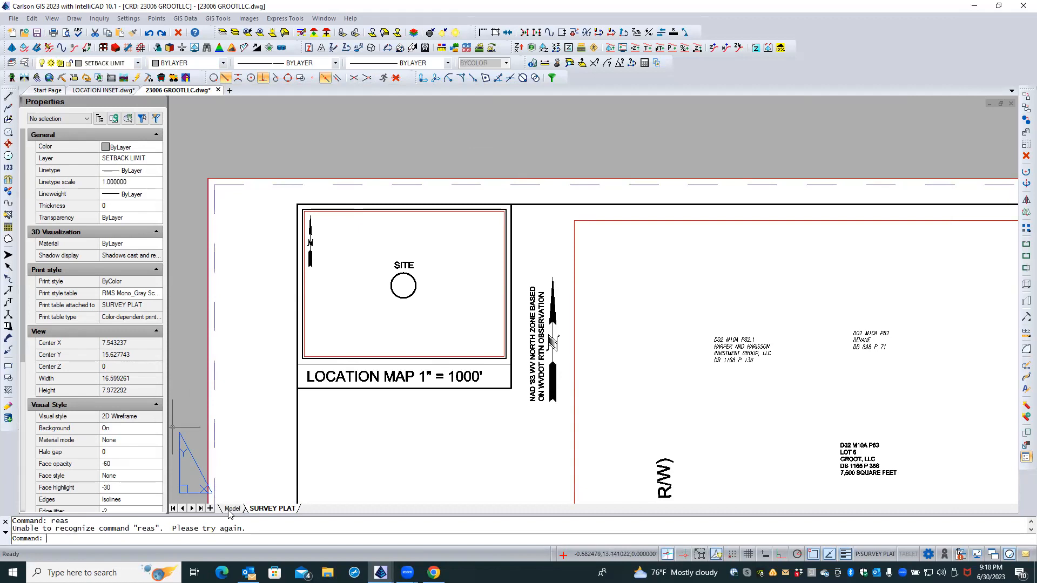
# Regenerate the SURVEY PLAT layout with rea and switch to model space around the topo map and site boundary.
pyautogui.write('rea')
pyautogui.press('Return')
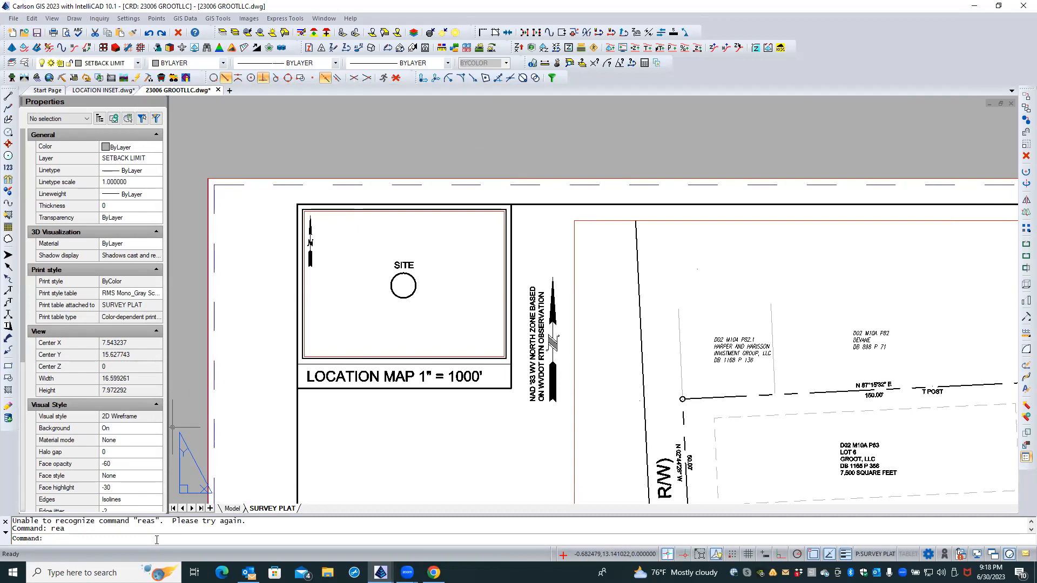
pyautogui.click(232, 509)
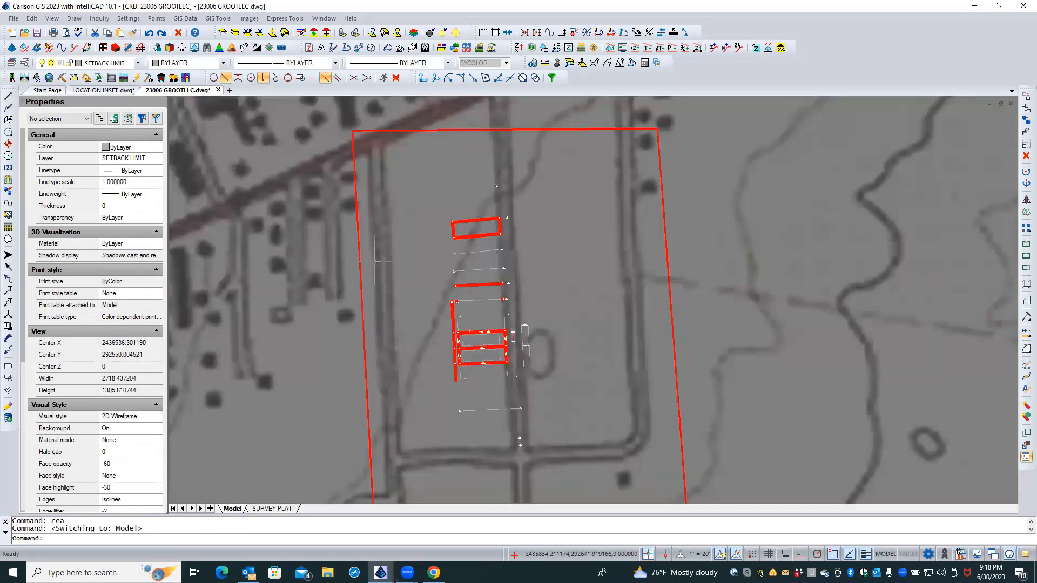
pyautogui.scroll(-4, 424, 231)
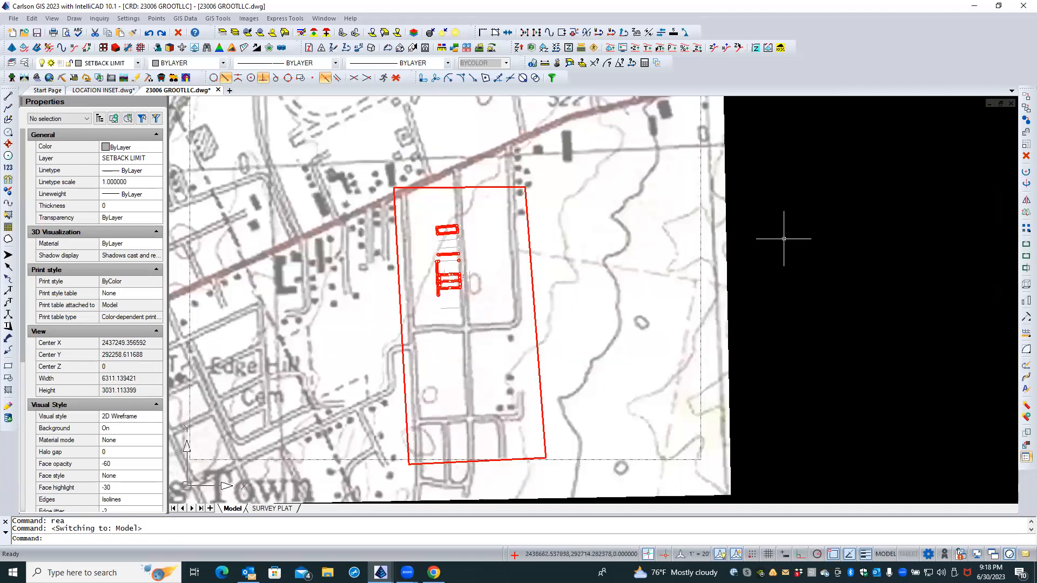
pyautogui.click(728, 260)
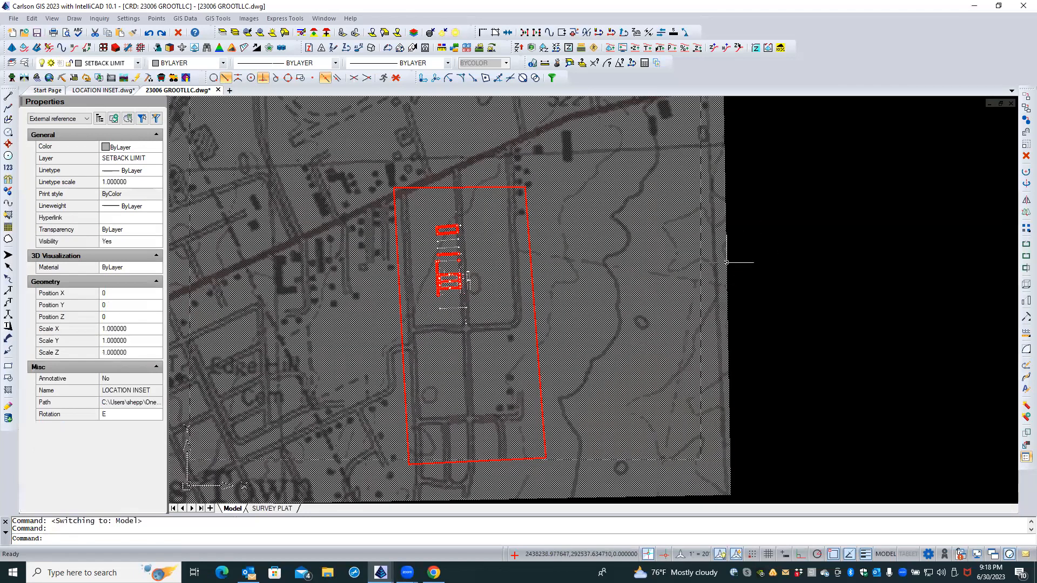
pyautogui.rightClick(755, 245)
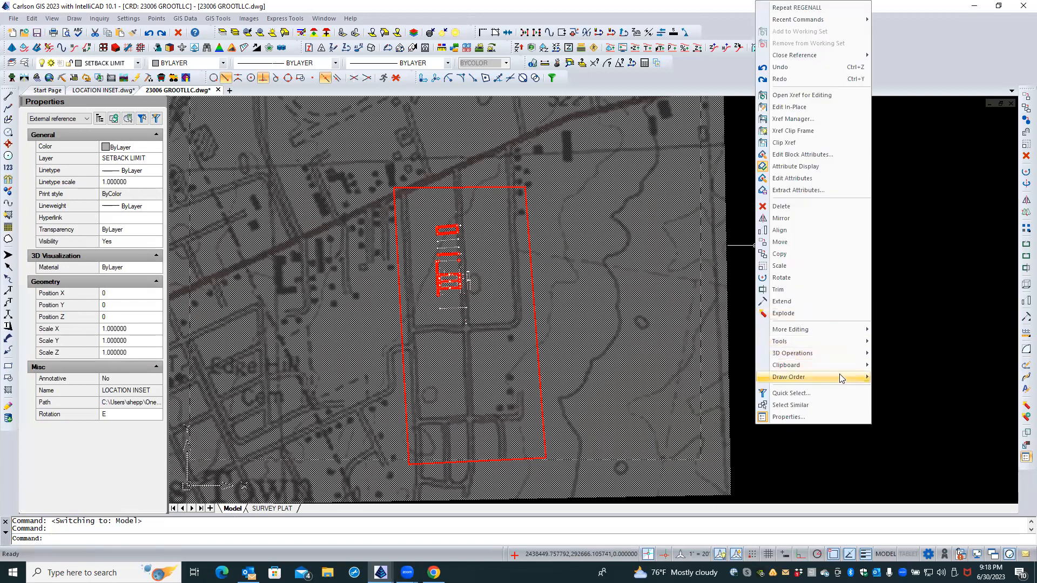
pyautogui.moveTo(841, 375)
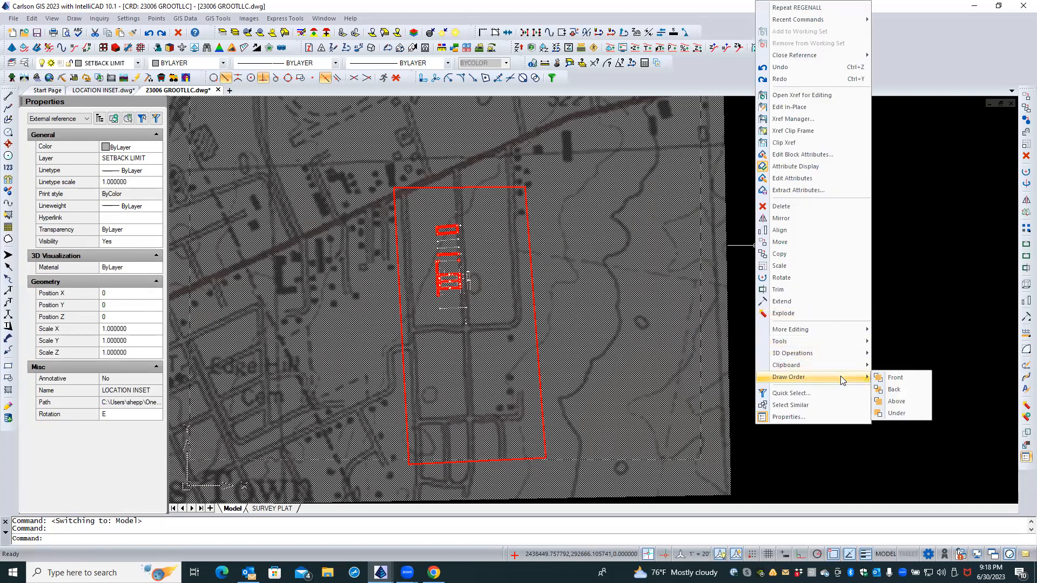
pyautogui.click(943, 289)
pyautogui.click(913, 320)
pyautogui.press('Escape')
pyautogui.press('Escape')
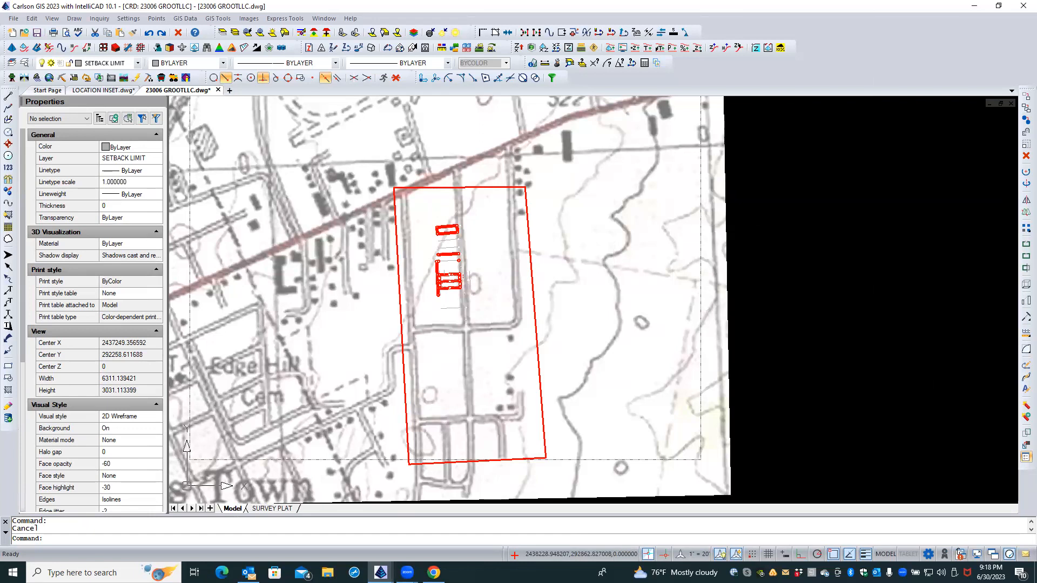
# Move the LOCATION INSET external reference in model space to the XREFS layer.
pyautogui.click(726, 219)
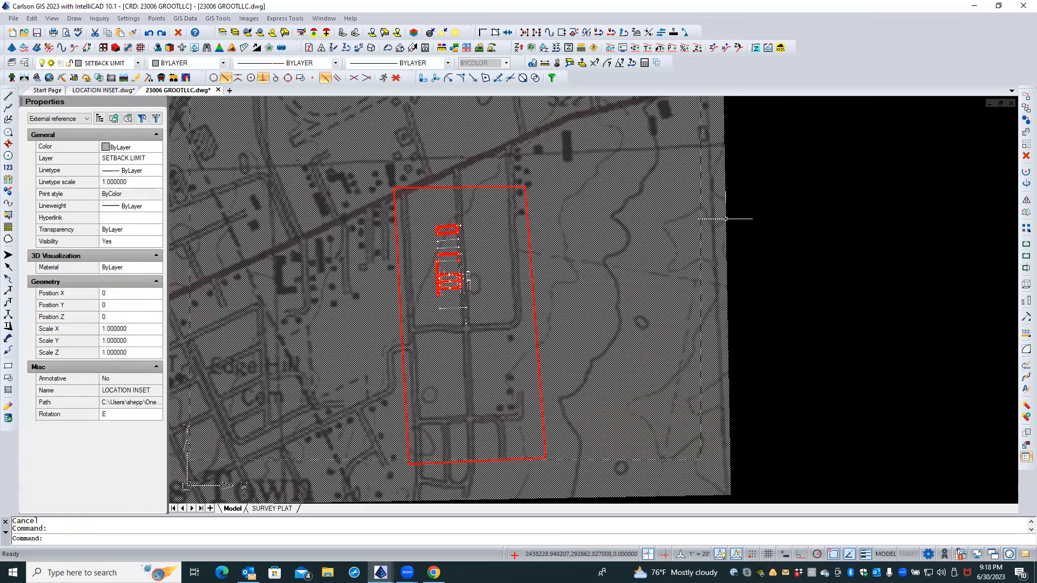
pyautogui.click(153, 158)
pyautogui.click(155, 158)
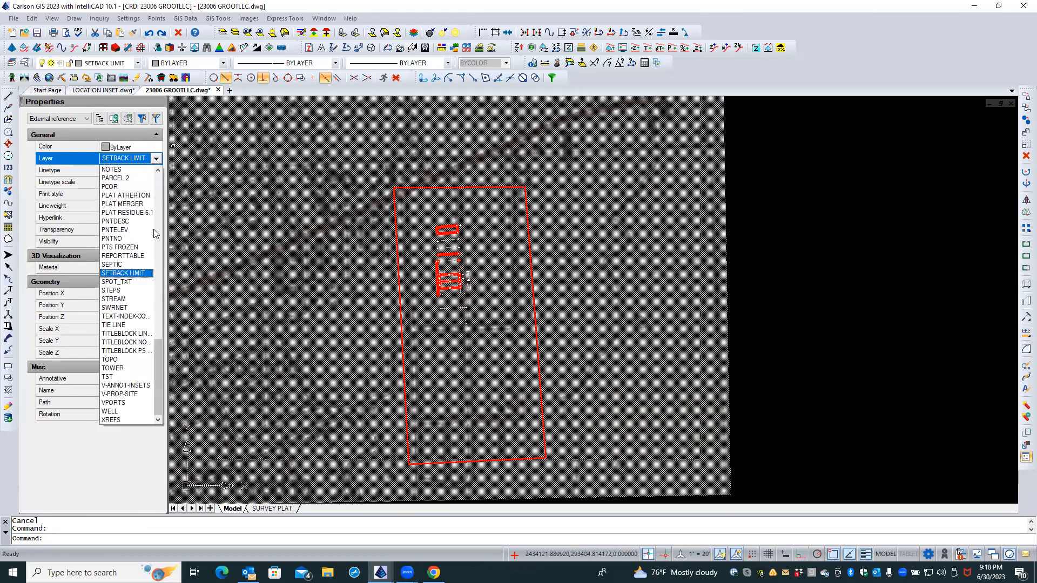
pyautogui.click(112, 421)
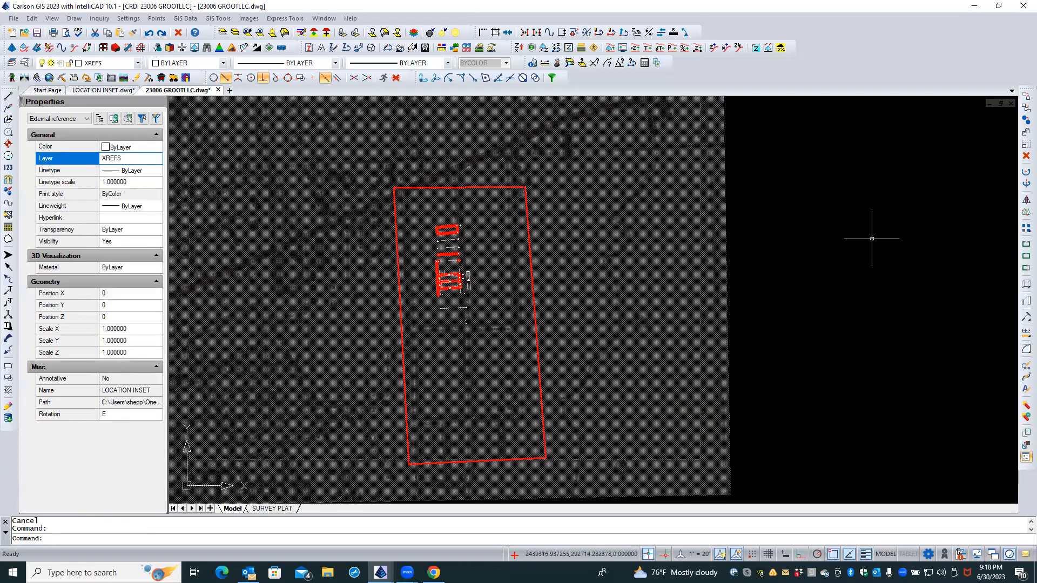
pyautogui.press('Escape')
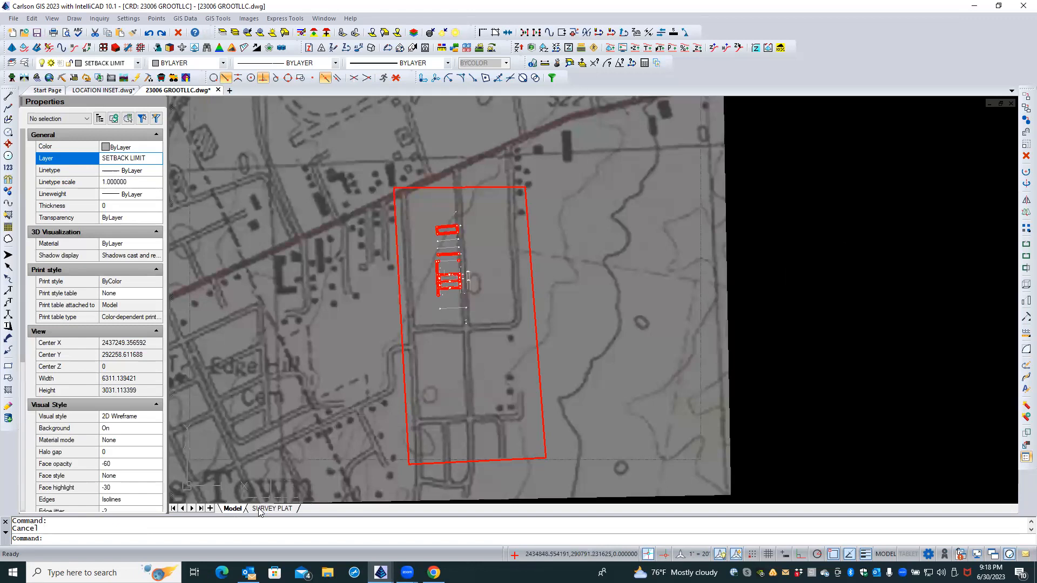
# Activate the location map viewport on the SURVEY PLAT layout and open the drawing's layer settings.
pyautogui.click(274, 509)
pyautogui.doubleClick(337, 263)
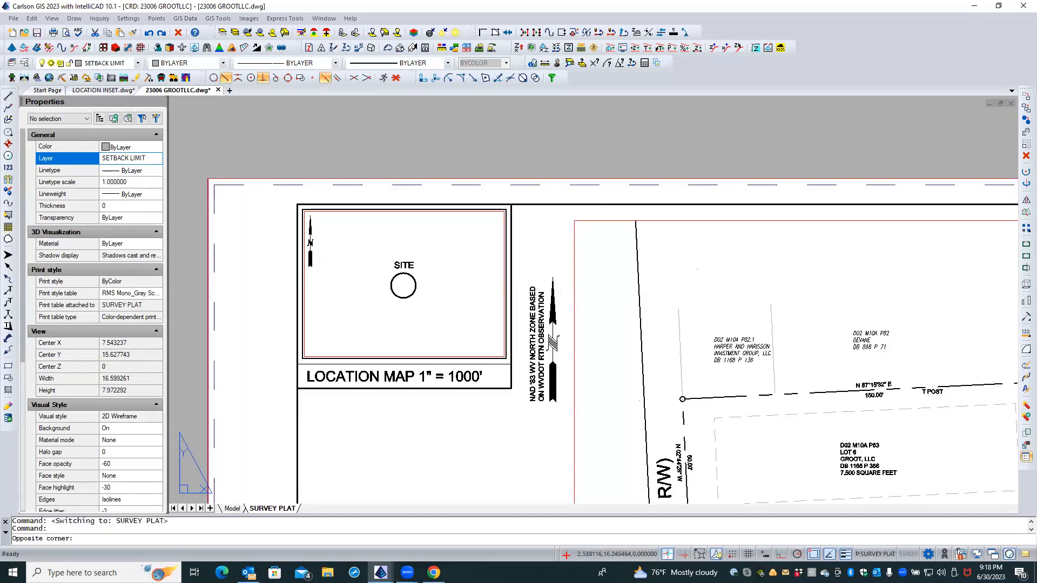
pyautogui.click(24, 64)
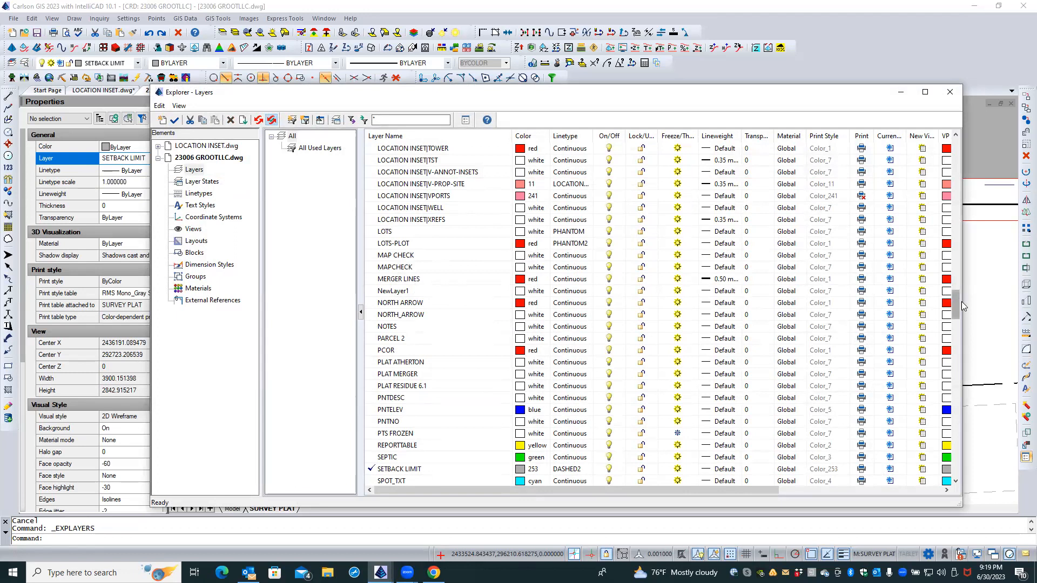
pyautogui.moveTo(340, 92); pyautogui.dragTo(367, 250)
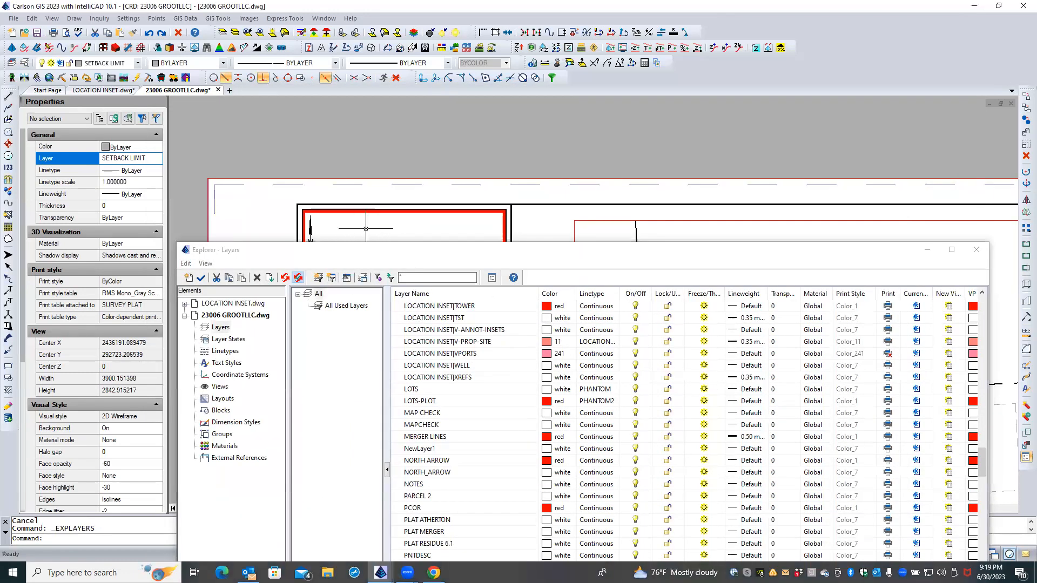
pyautogui.moveTo(365, 249); pyautogui.dragTo(307, 134)
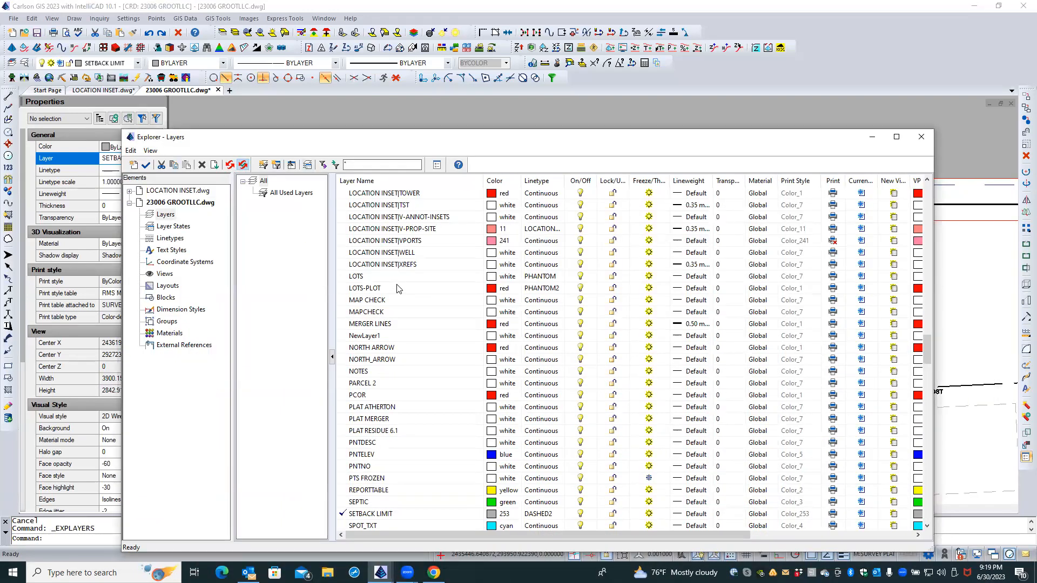
# Thaw the XREFS layer in the current location map viewport and close the layer settings.
pyautogui.click(385, 252)
pyautogui.scroll(6, 385, 254)
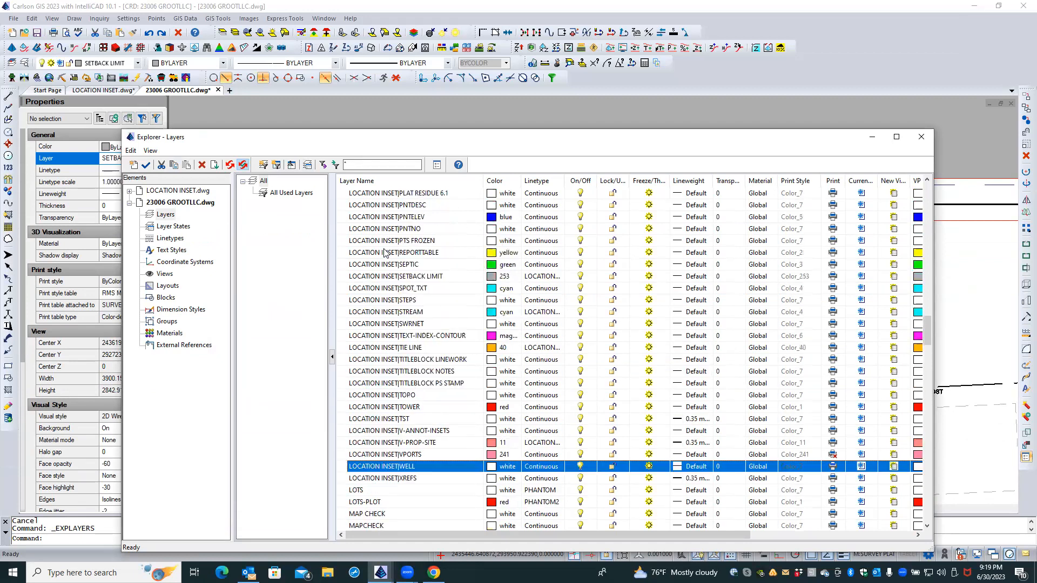
pyautogui.scroll(8, 385, 252)
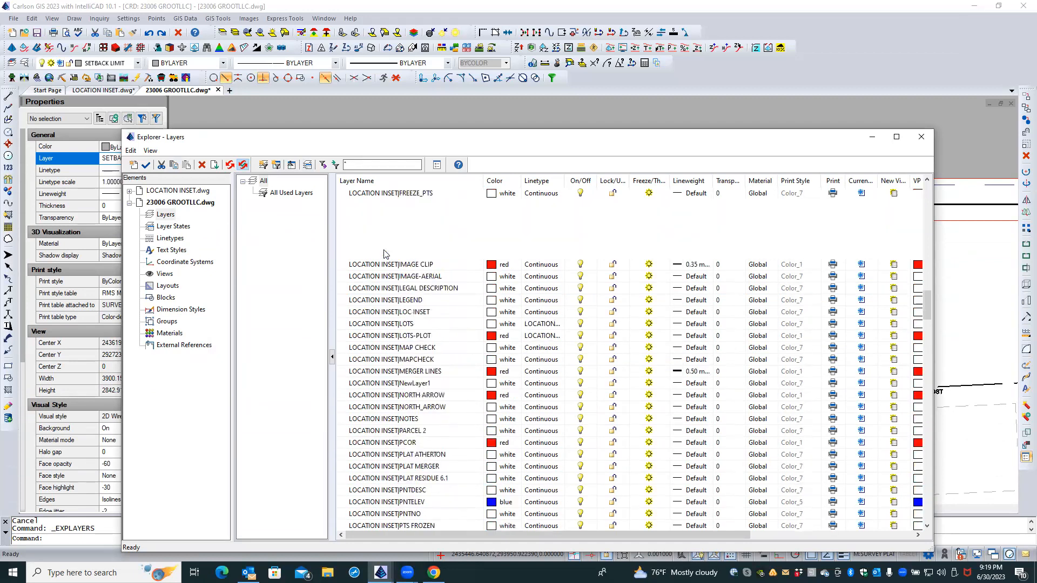
pyautogui.scroll(-20, 385, 253)
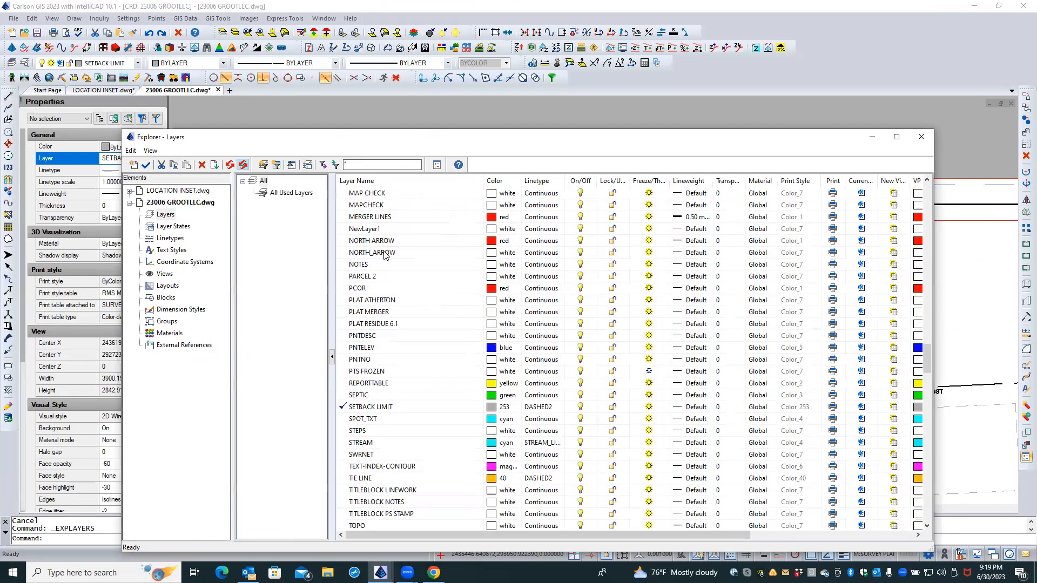
pyautogui.scroll(-10, 385, 254)
pyautogui.scroll(-15, 385, 253)
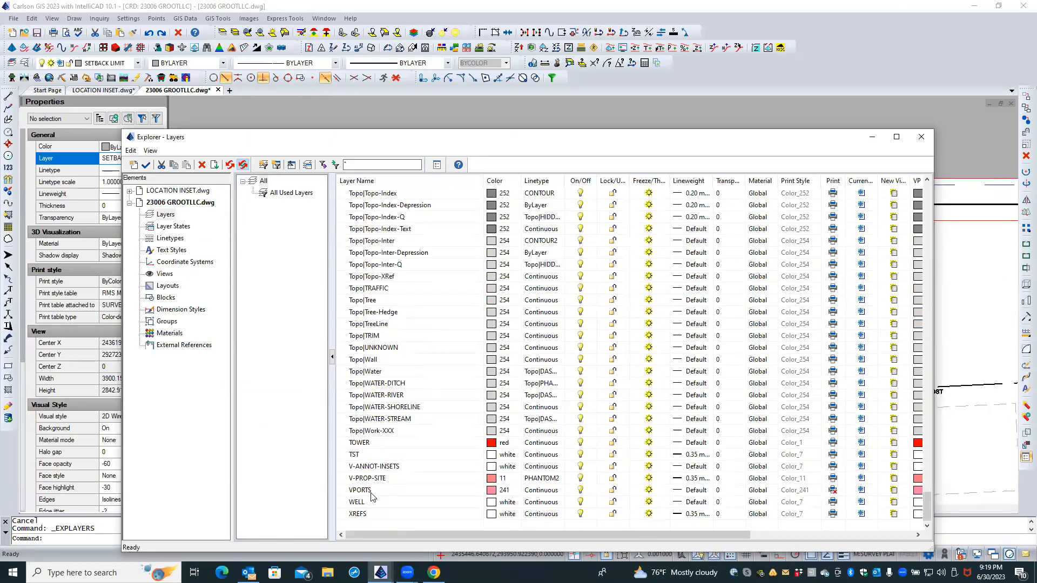
pyautogui.click(371, 515)
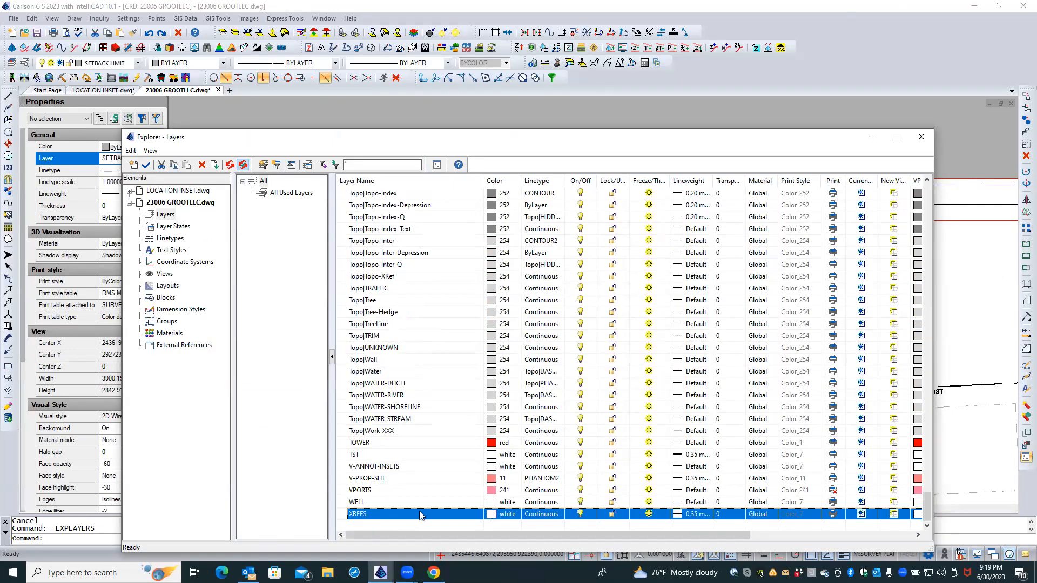
pyautogui.click(861, 514)
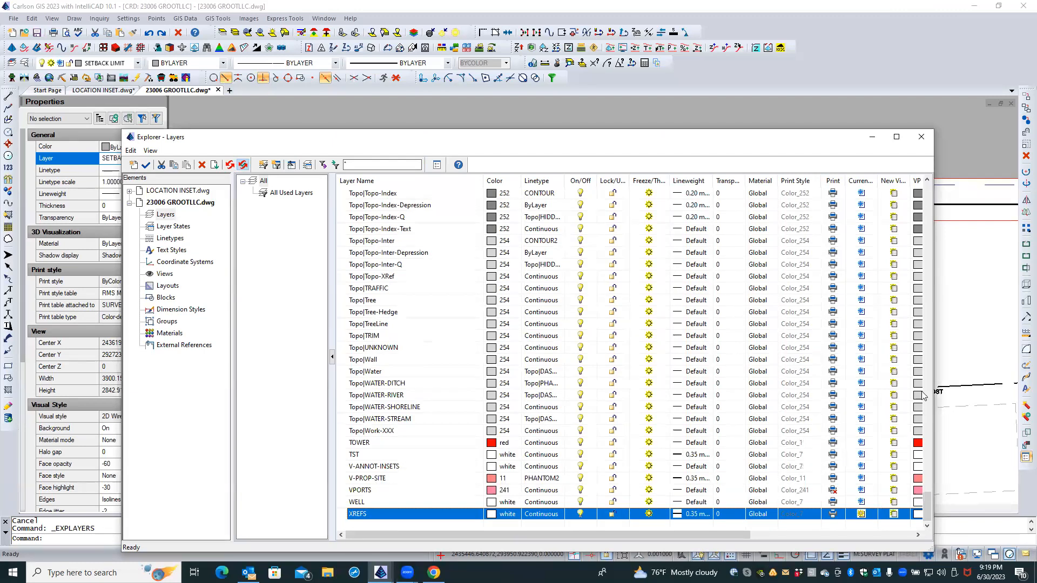
pyautogui.click(921, 137)
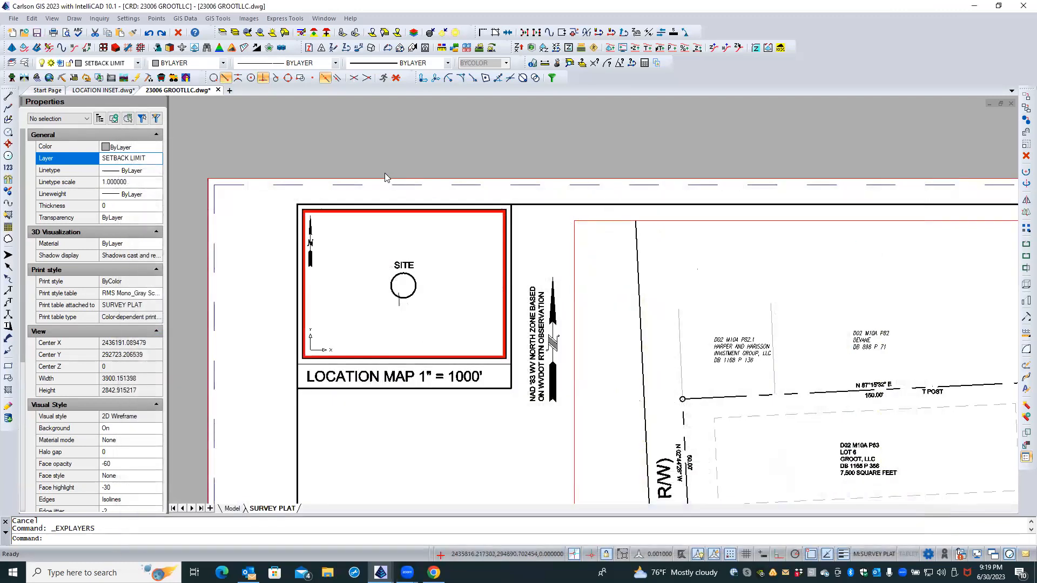
# Regenerate with rea from paper space, then enter the location map viewport and return to paper space.
pyautogui.write('re')
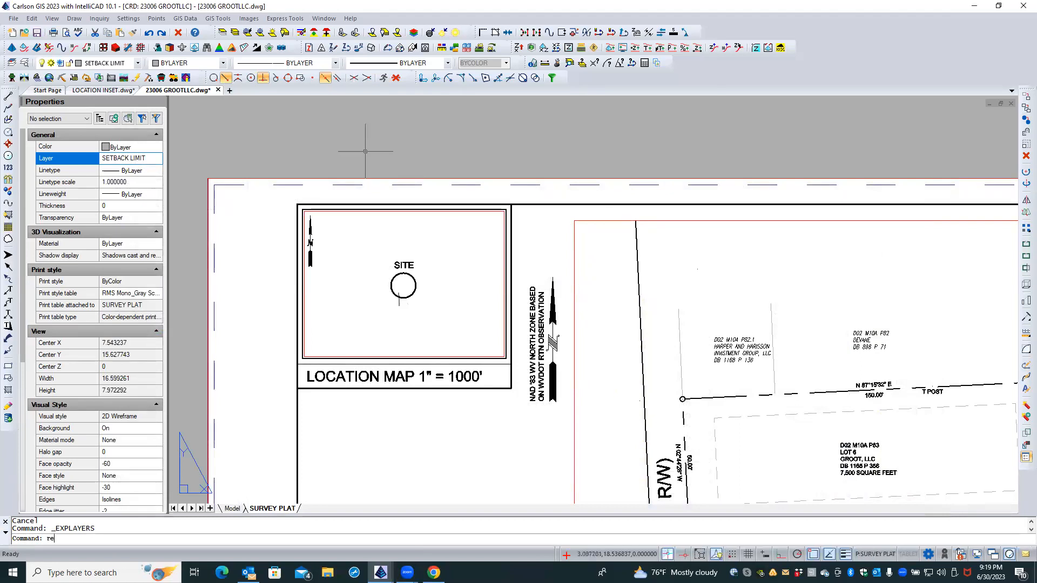
pyautogui.write('a')
pyautogui.press('Return')
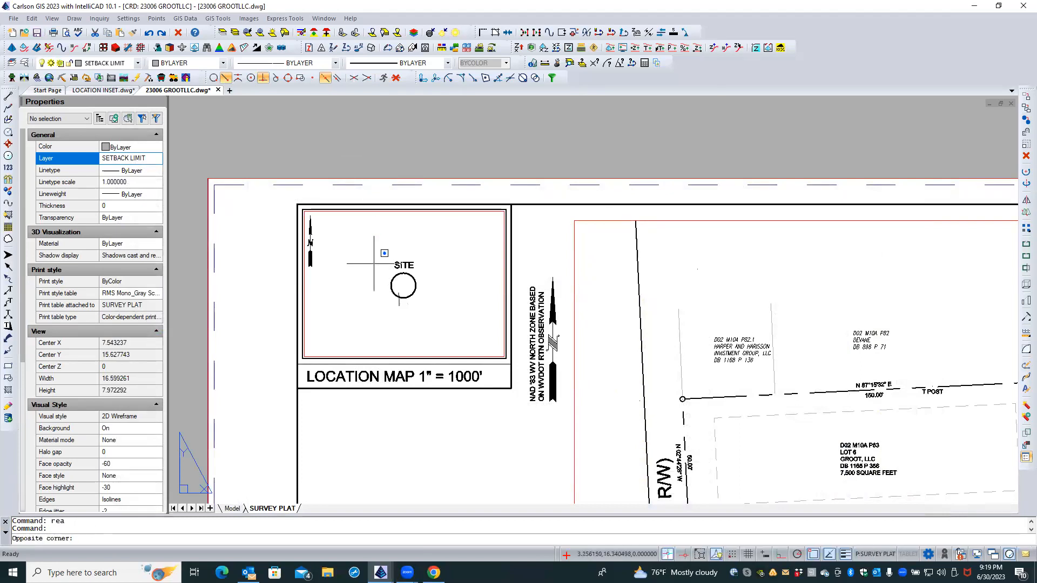
pyautogui.doubleClick(373, 263)
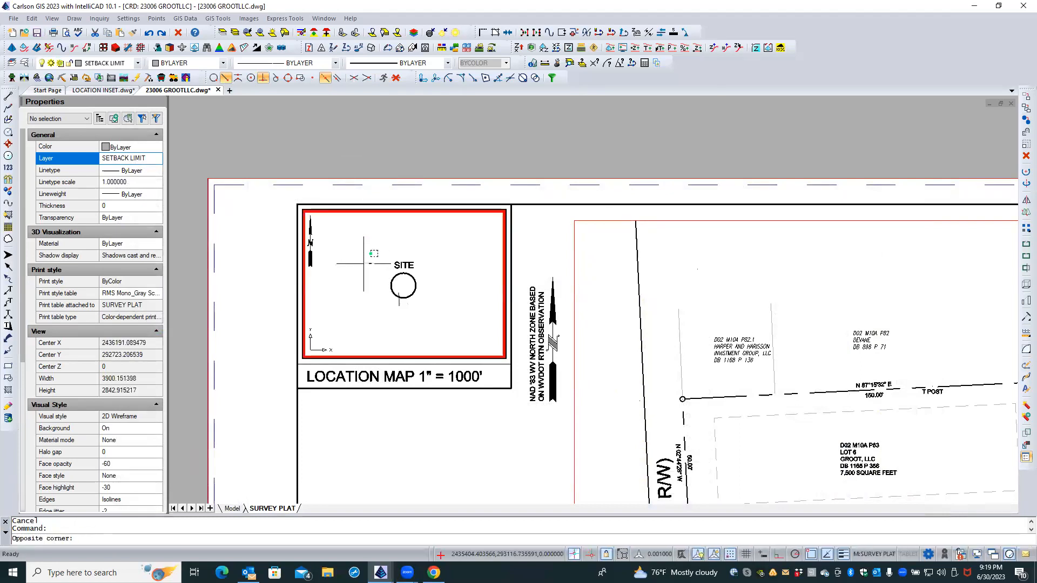
pyautogui.press('Escape')
pyautogui.doubleClick(381, 160)
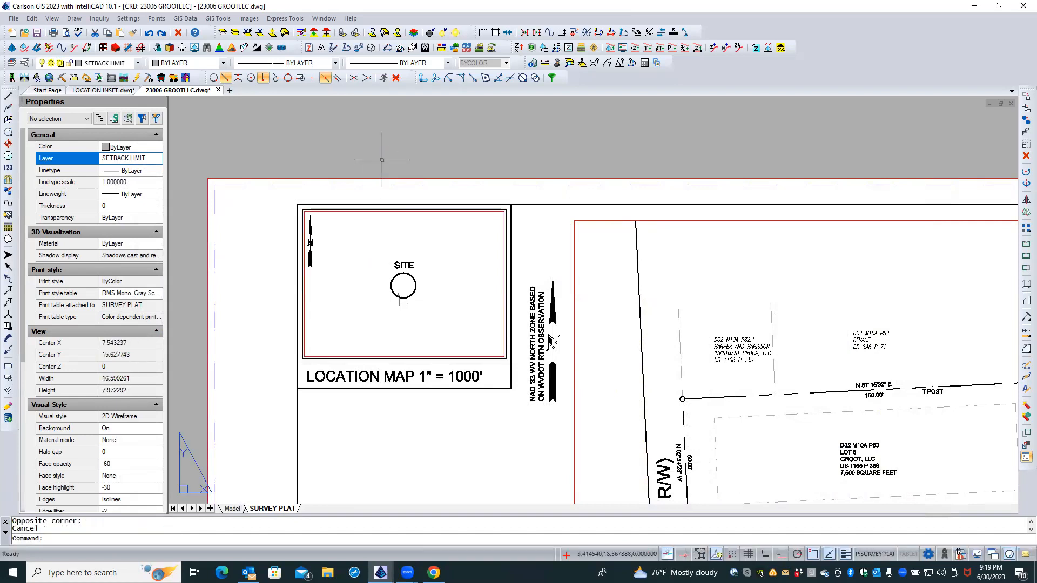
# Check the layer assignment of the LOCATION INSET external reference in model space, then deselect it.
pyautogui.click(233, 508)
pyautogui.click(783, 327)
pyautogui.click(731, 331)
pyautogui.click(728, 331)
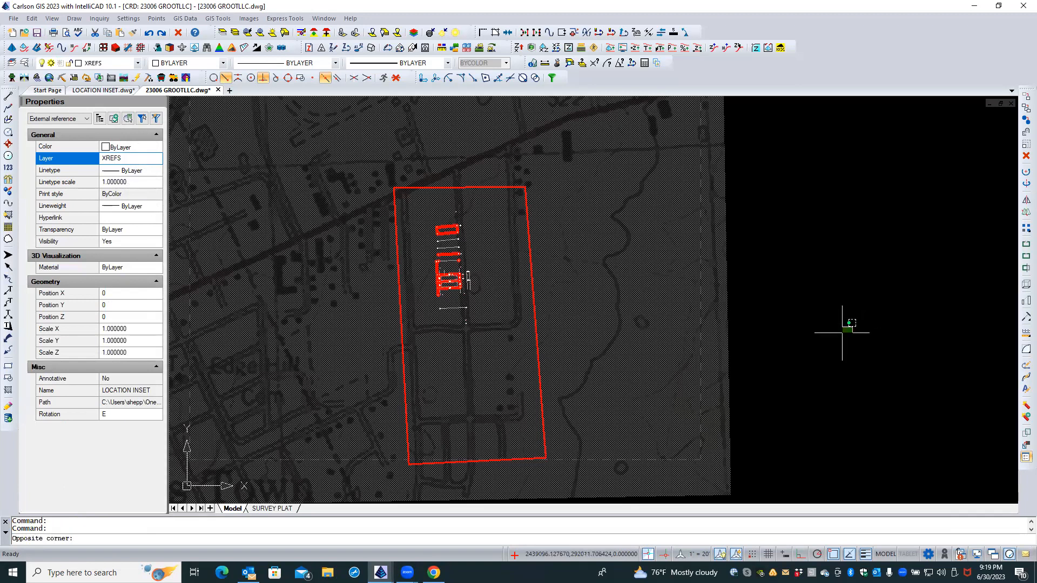
pyautogui.press('Escape')
# Return to the SURVEY PLAT layout, save 23006 GROOTLLC.dwg and regenerate with rea.
pyautogui.click(273, 508)
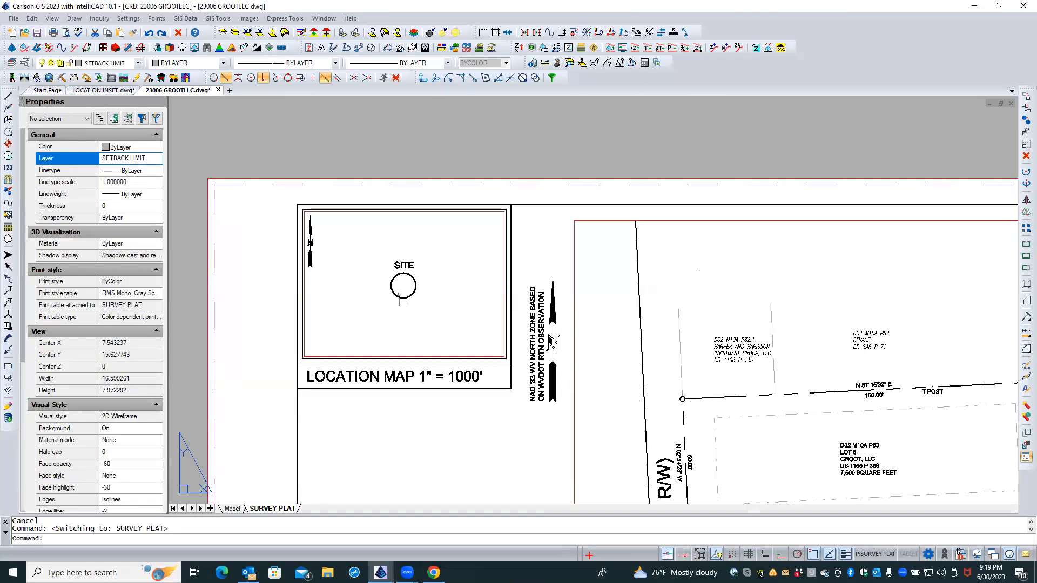
pyautogui.middleClick(254, 401)
pyautogui.middleClick(254, 400)
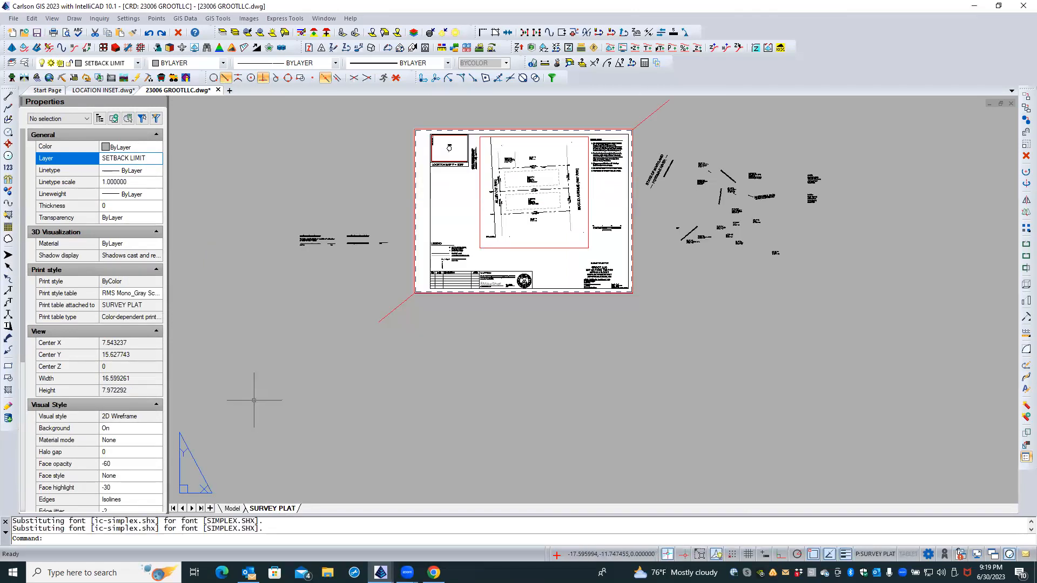
pyautogui.click(36, 33)
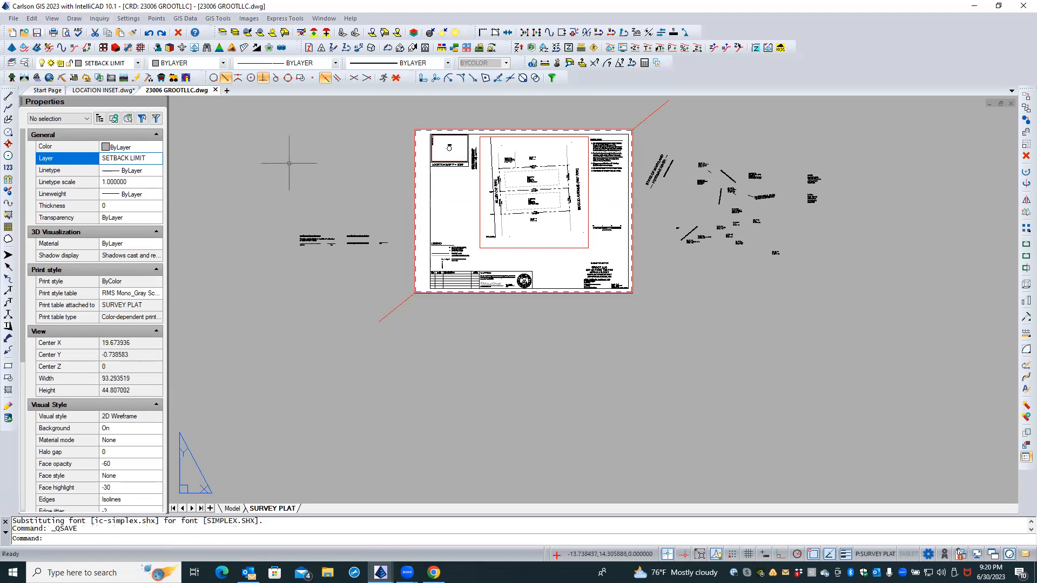
pyautogui.write('rea')
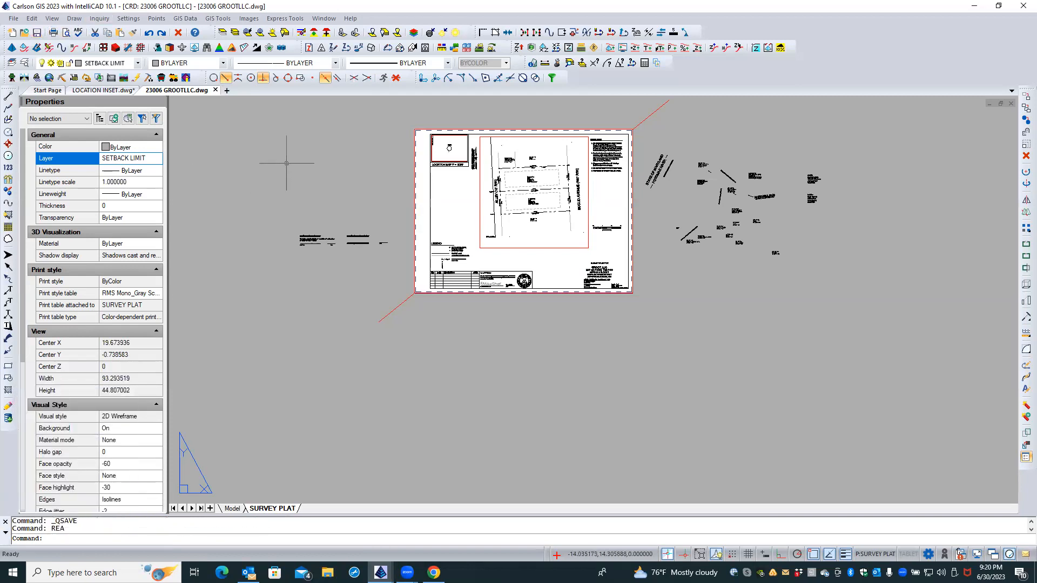
# Enter the location map viewport, thaw the LOCATION INSET|IMAGE-AERIAL layer in the current viewport, and return to paper space.
pyautogui.scroll(3, 467, 129)
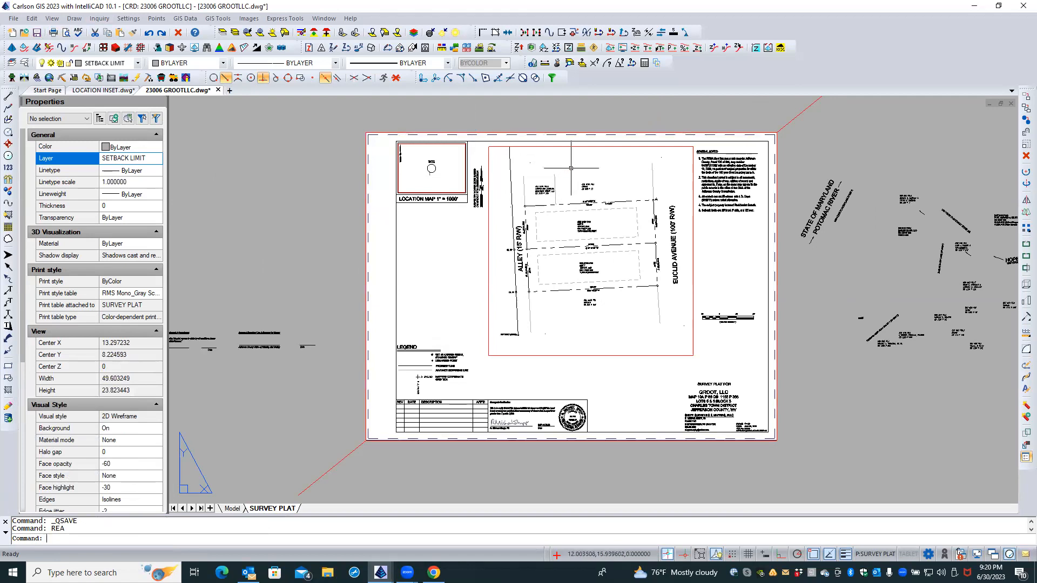
pyautogui.doubleClick(439, 181)
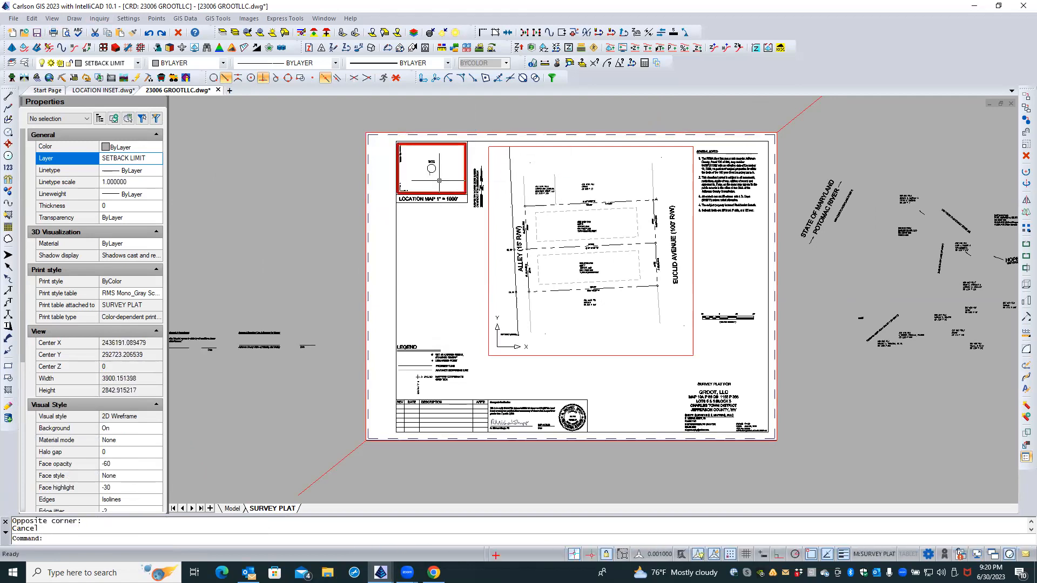
pyautogui.click(25, 63)
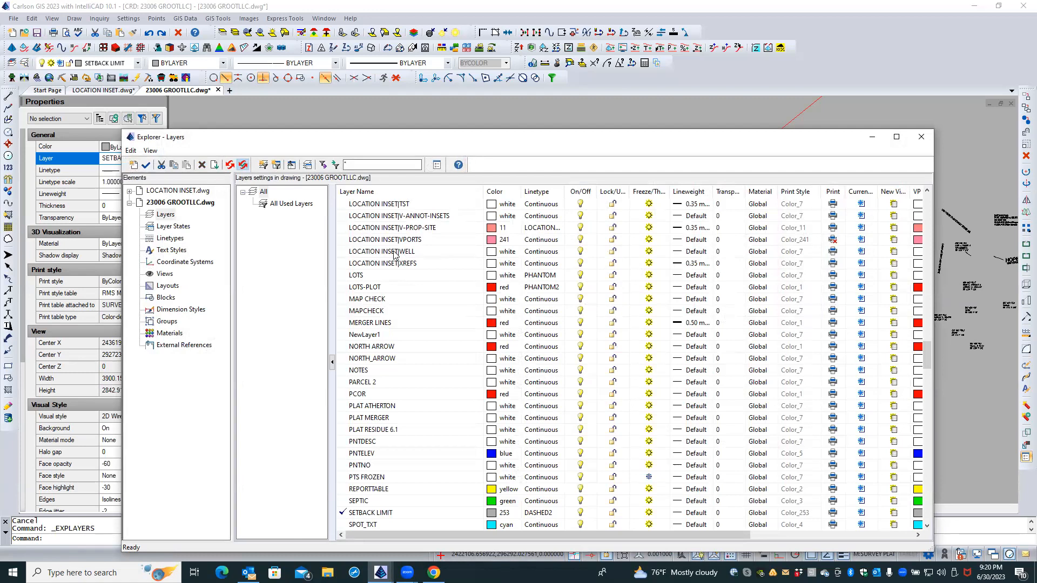
pyautogui.scroll(10, 400, 276)
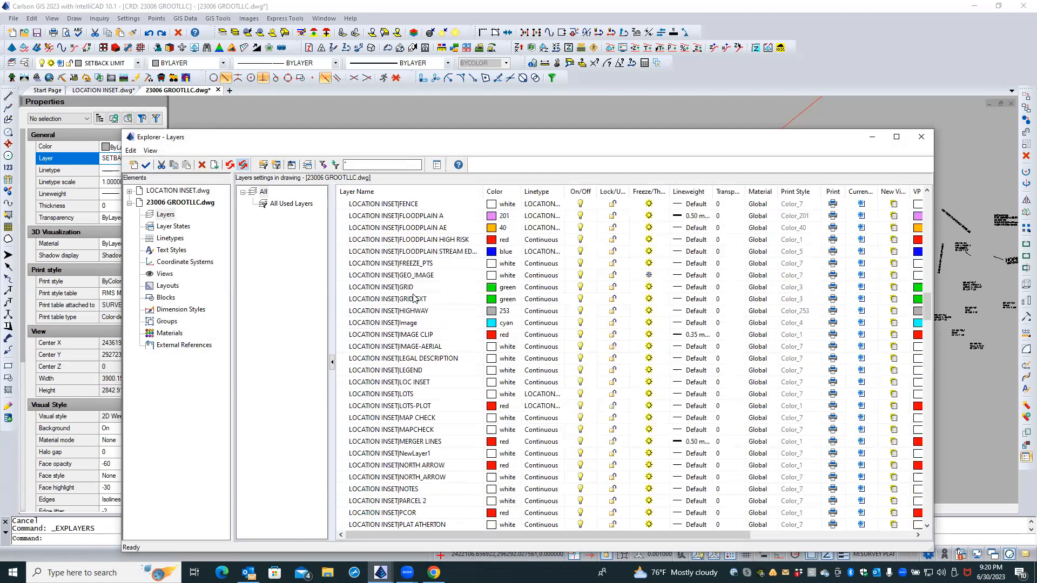
pyautogui.click(415, 346)
pyautogui.click(862, 348)
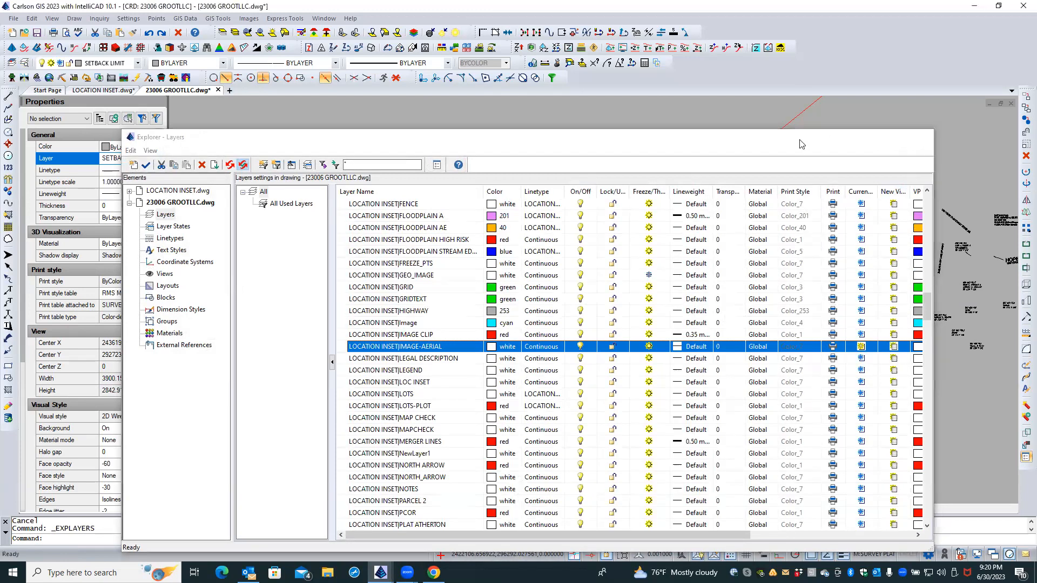
pyautogui.click(921, 139)
pyautogui.scroll(5, 451, 126)
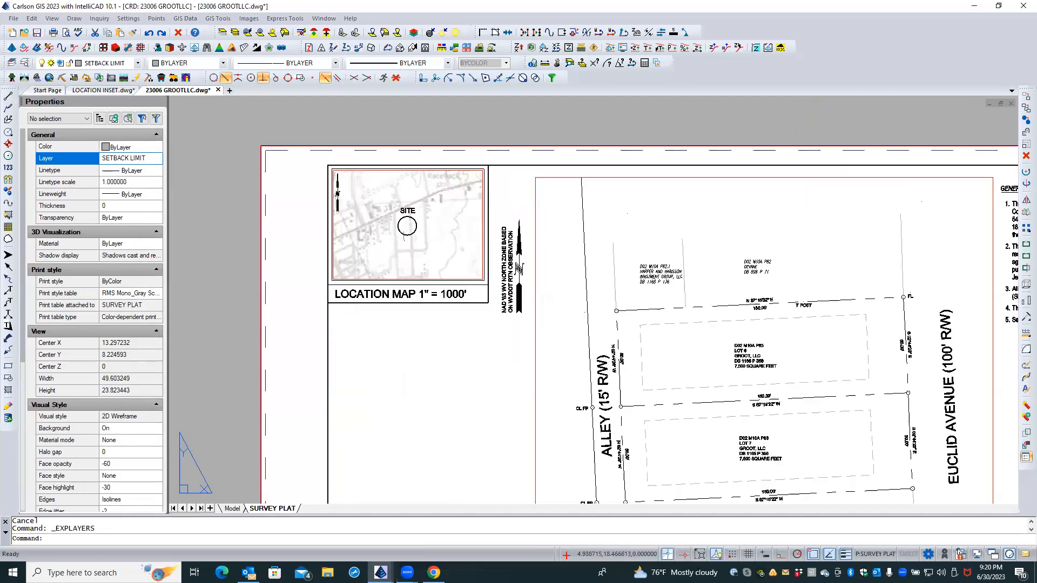
pyautogui.doubleClick(419, 170)
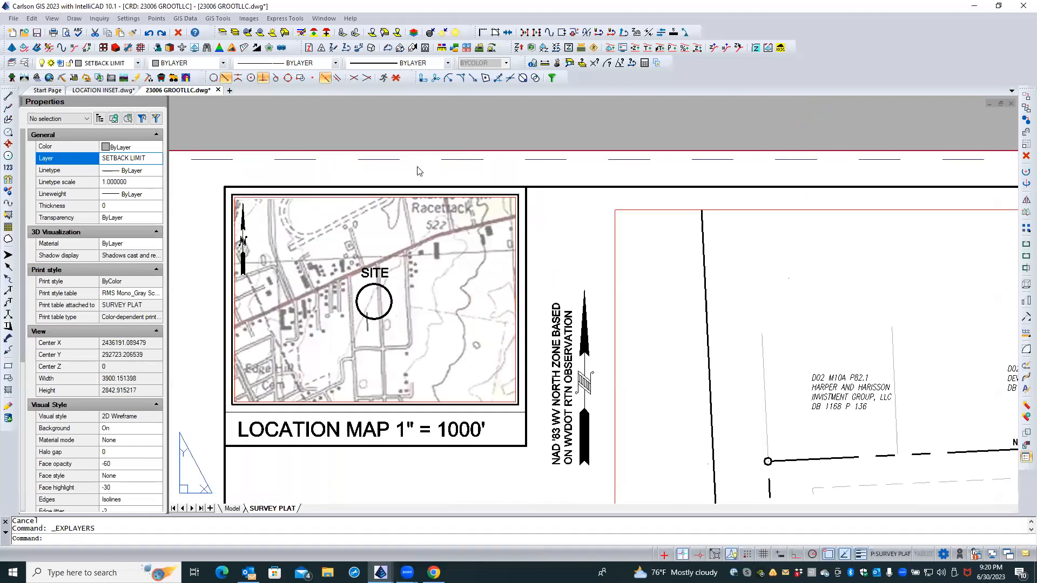
# Save 23006 GROOTLLC.dwg and regenerate the SURVEY PLAT layout with rea.
pyautogui.click(36, 33)
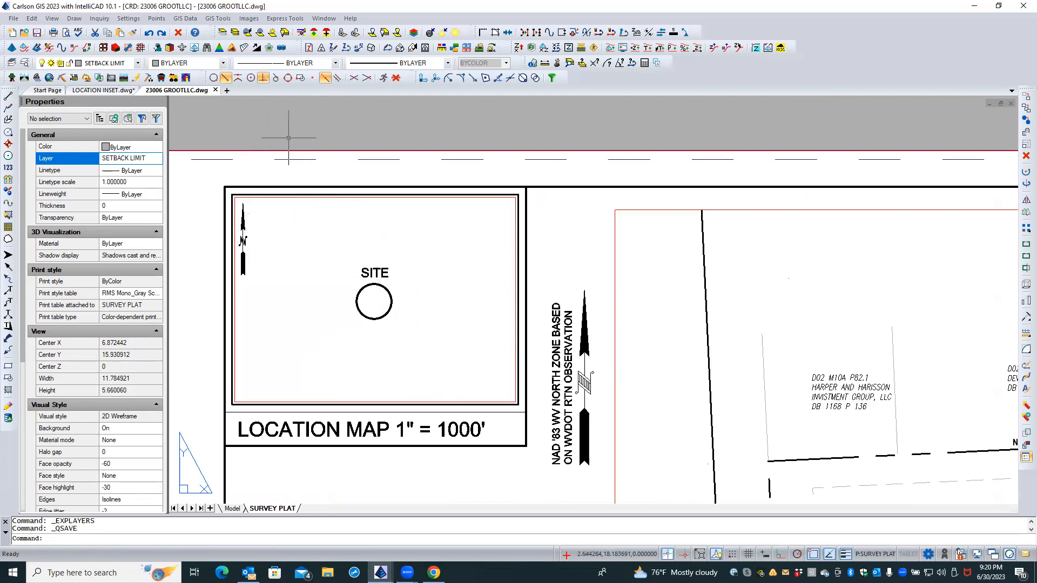
pyautogui.click(289, 137)
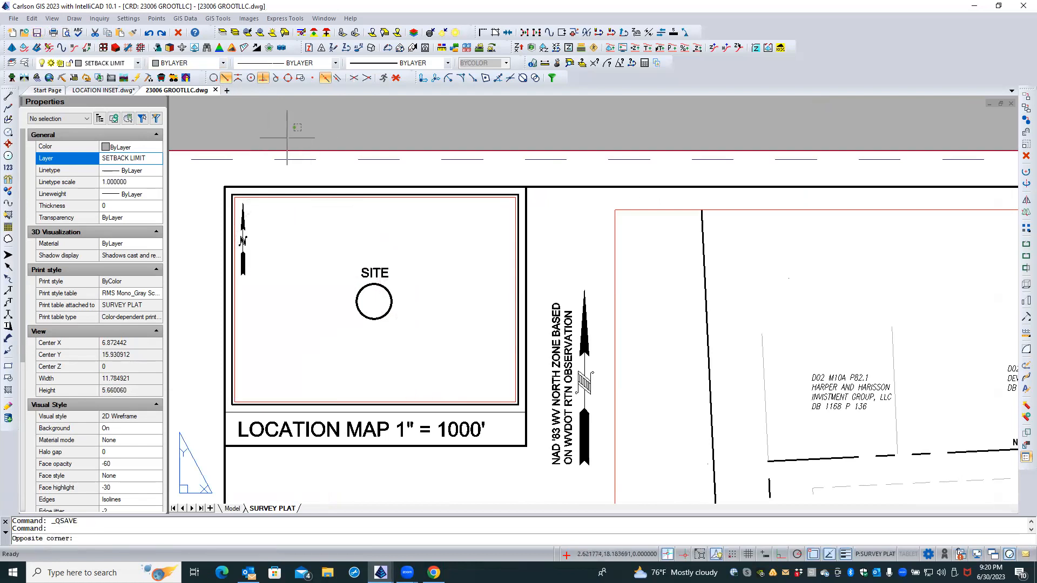
pyautogui.click(272, 139)
pyautogui.write('rea')
pyautogui.press('Return')
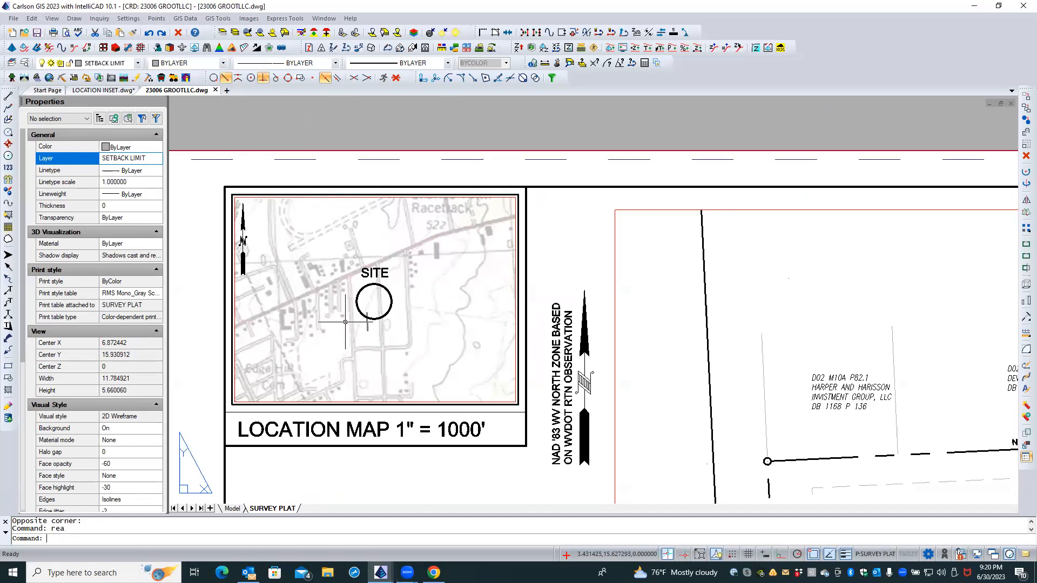
pyautogui.click(346, 323)
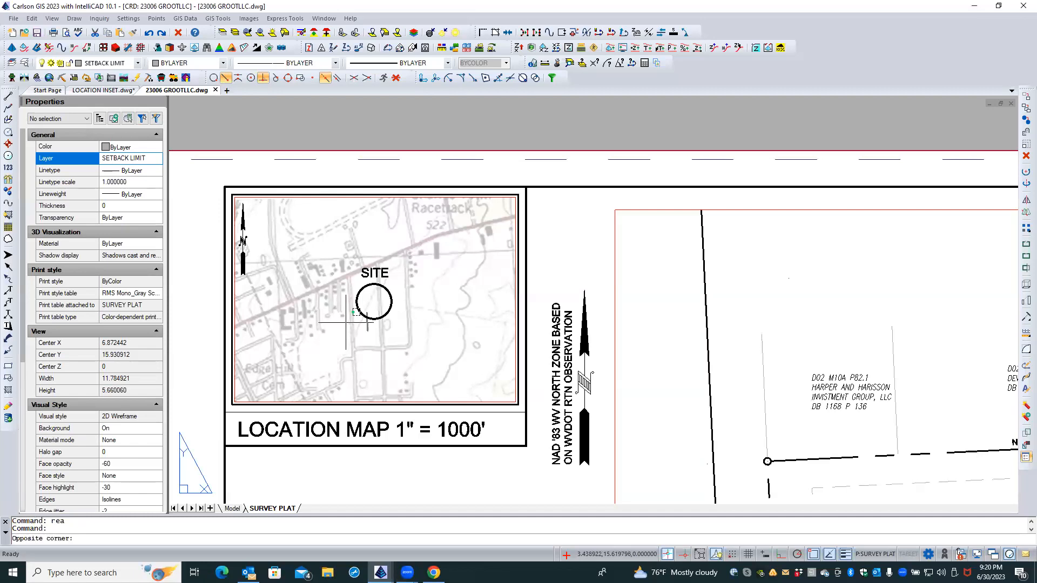
pyautogui.click(348, 322)
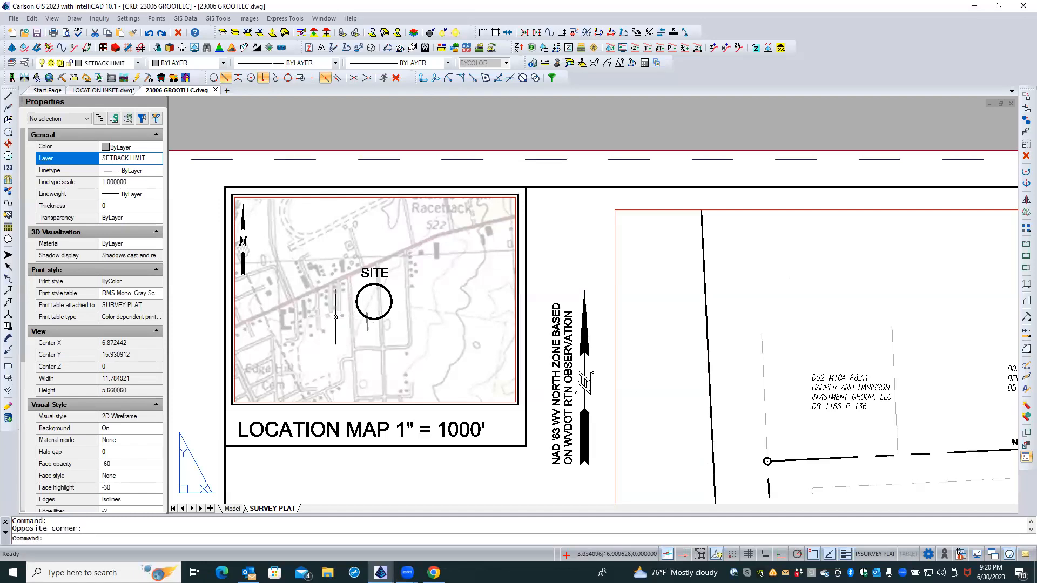
# Switch to LOCATION INSET.dwg and delete the long BOUNDARY LOCAL polyline beside the lots inside the SITE circle.
pyautogui.click(110, 92)
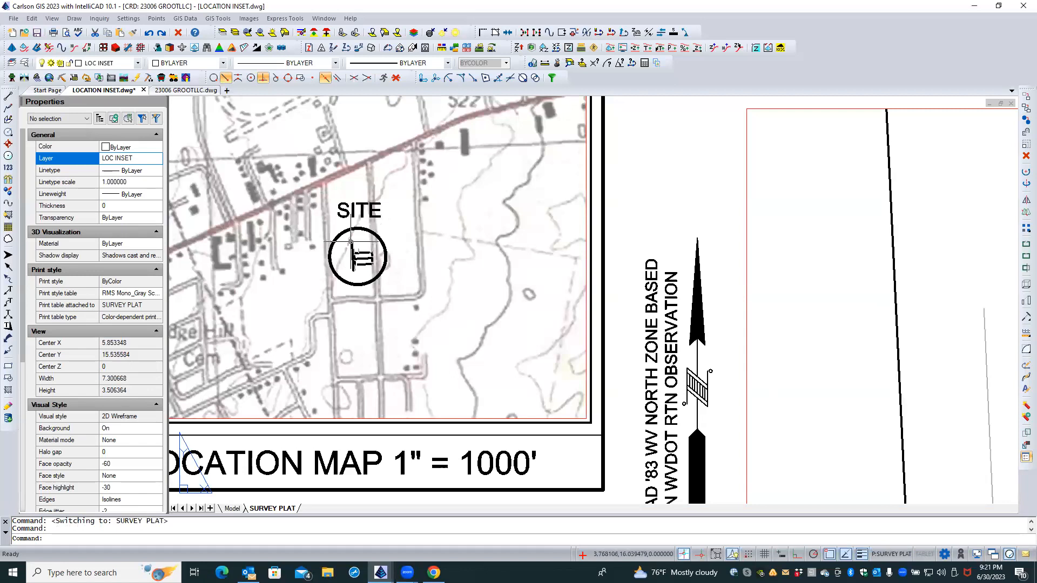
pyautogui.scroll(5, 351, 241)
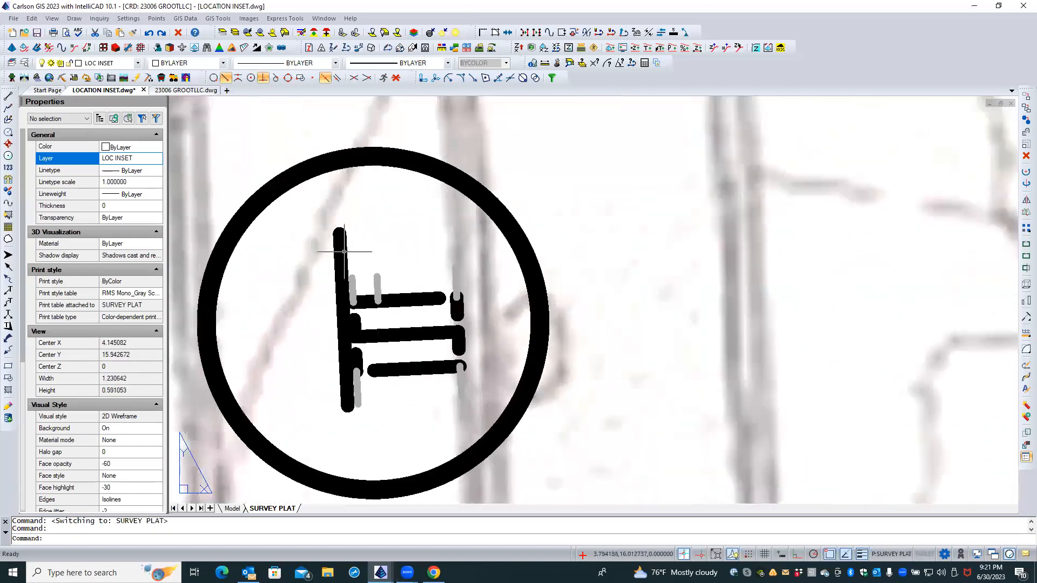
pyautogui.click(338, 250)
pyautogui.press('Escape')
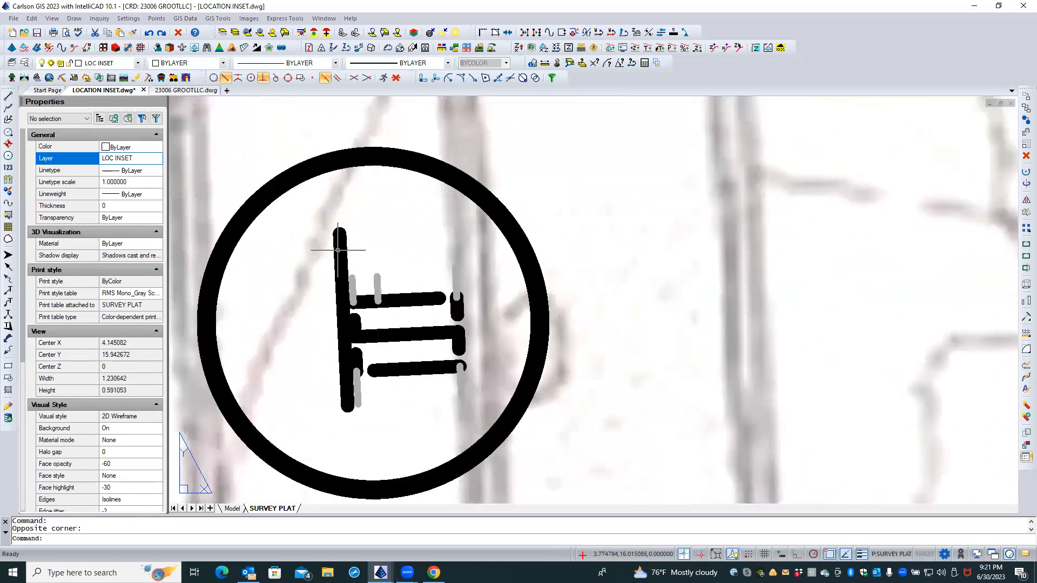
pyautogui.click(340, 247)
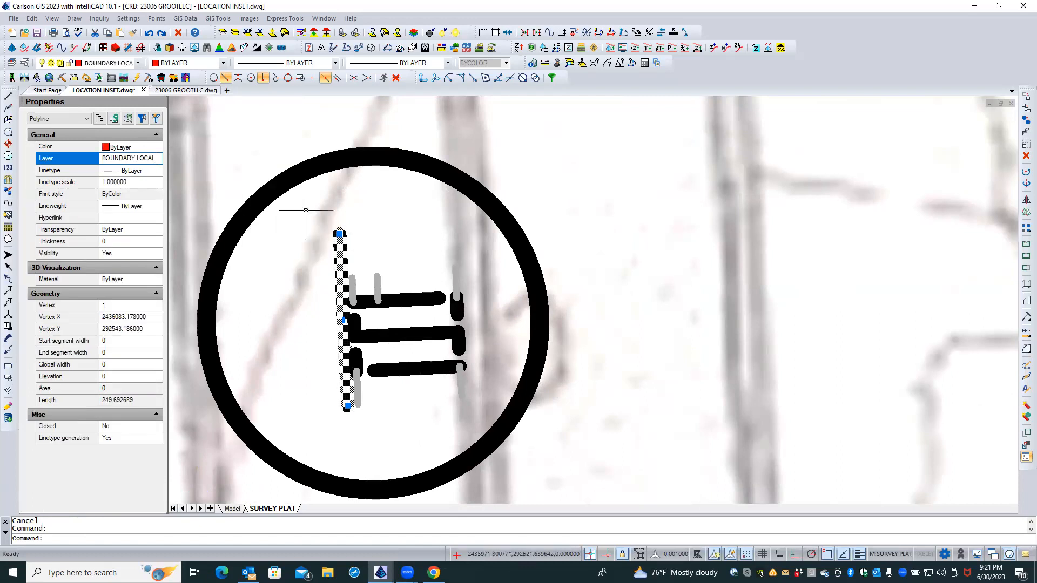
pyautogui.click(177, 33)
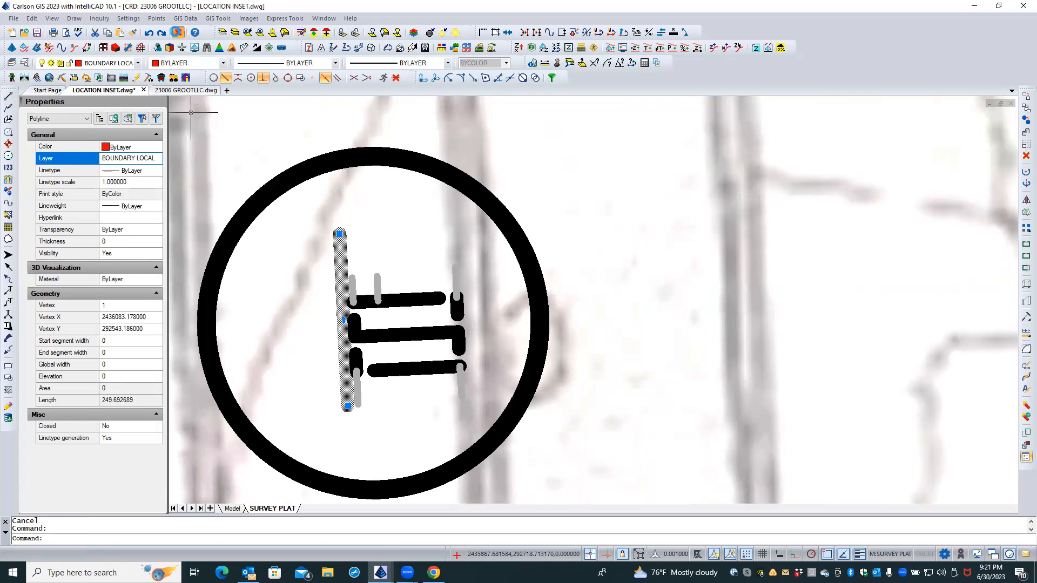
# Check the layer of the two lot boundary polylines inside the SITE circle, then deselect them.
pyautogui.click(403, 296)
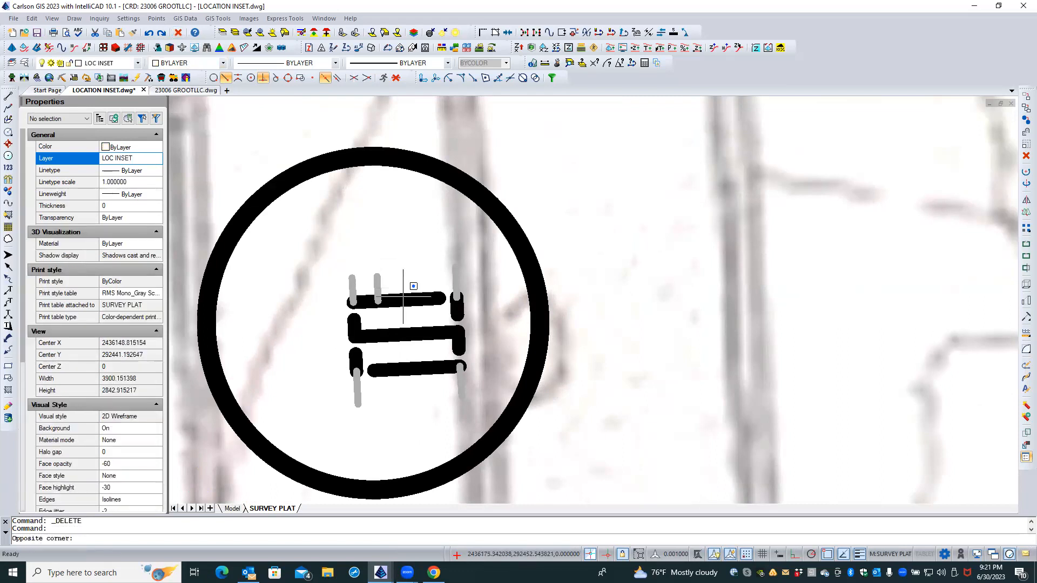
pyautogui.click(405, 302)
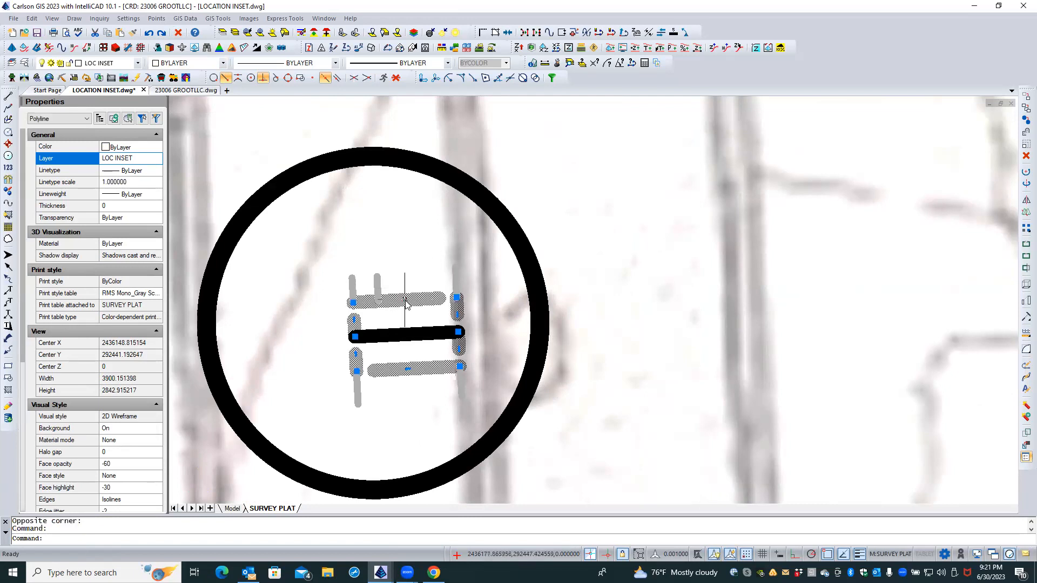
pyautogui.moveTo(406, 303)
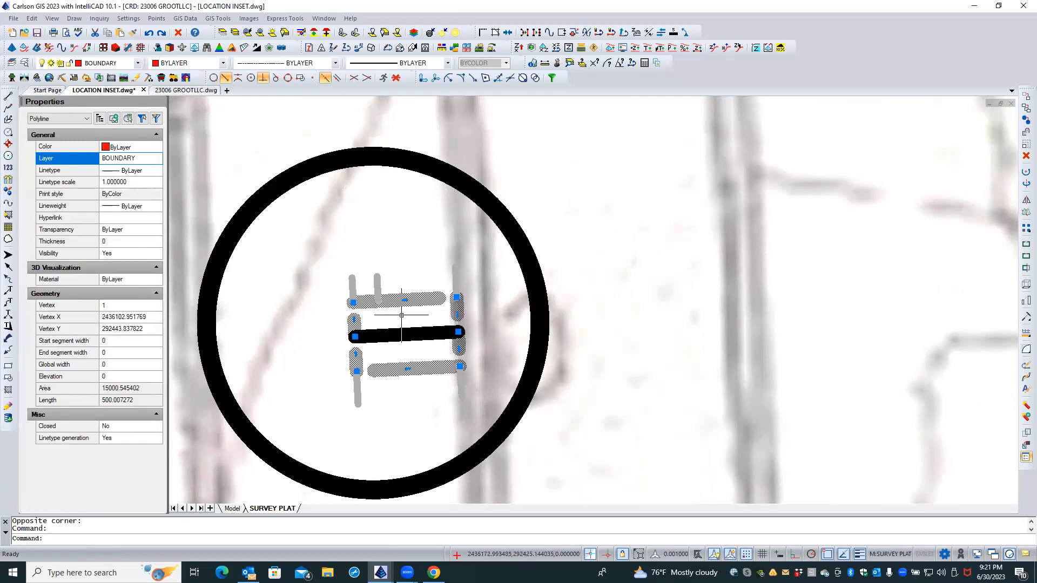
pyautogui.click(423, 335)
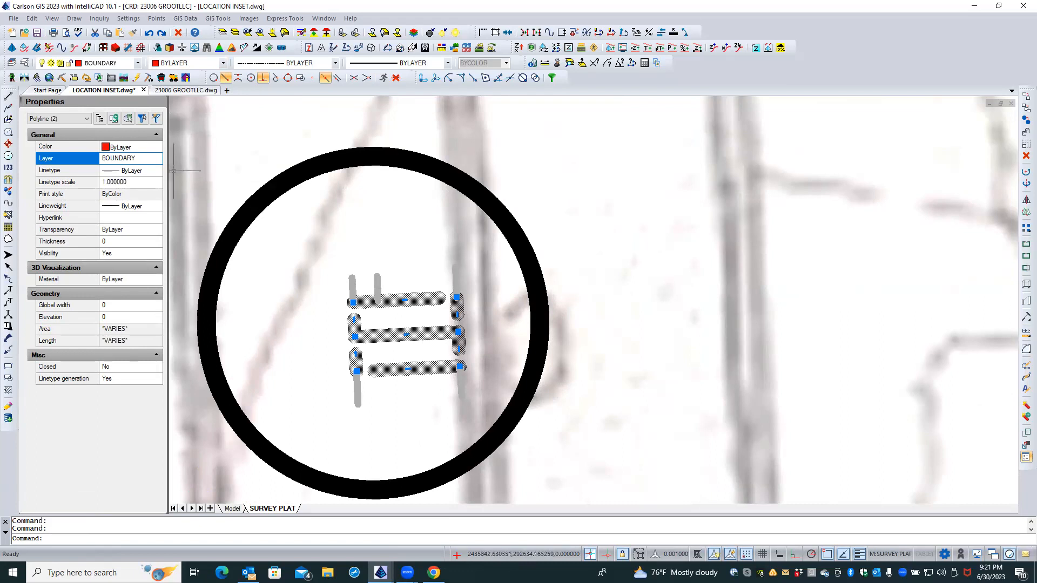
pyautogui.press('Escape')
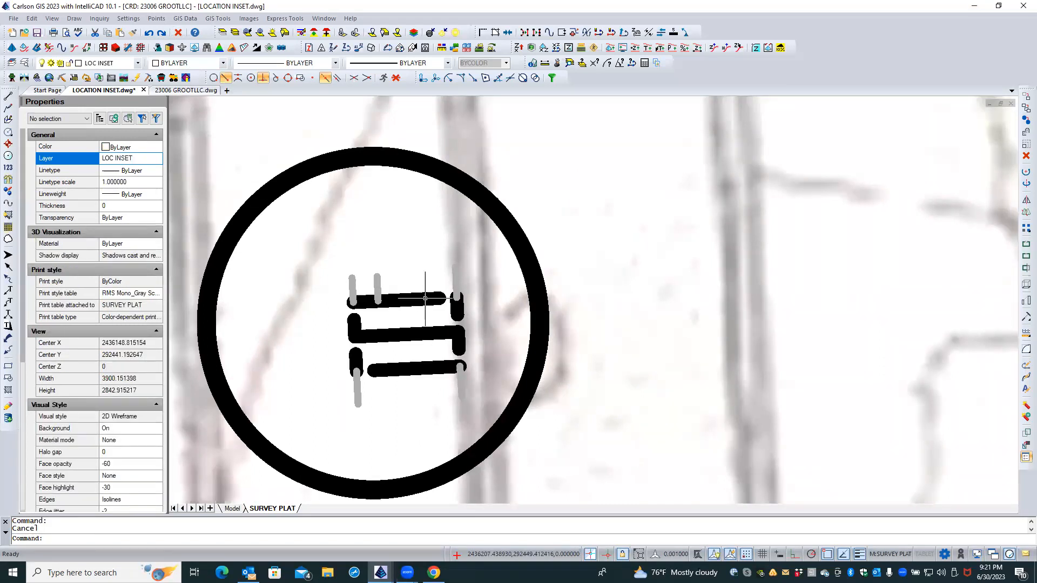
# In 23006 GROOTLLC.dwg, thaw the LOCATION INSET|BOUNDARY layer in the location map viewport and regenerate with rea.
pyautogui.click(198, 91)
pyautogui.doubleClick(293, 229)
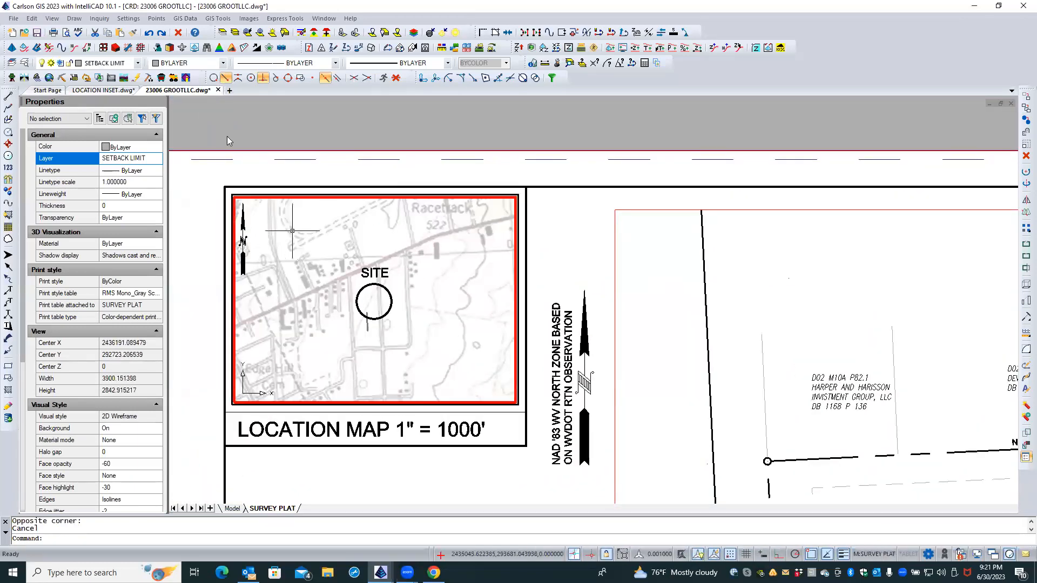
pyautogui.click(25, 63)
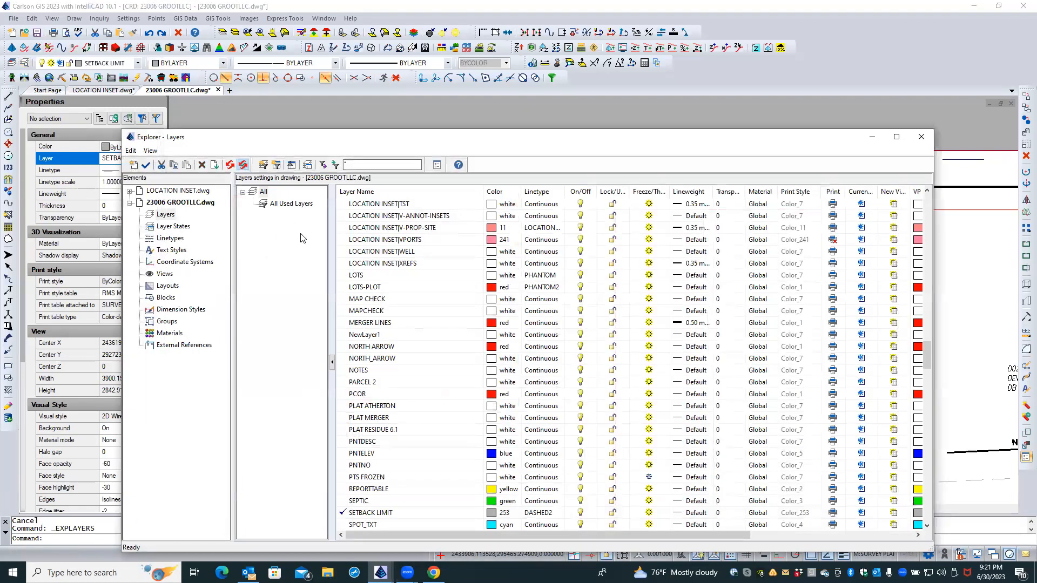
pyautogui.scroll(10, 378, 240)
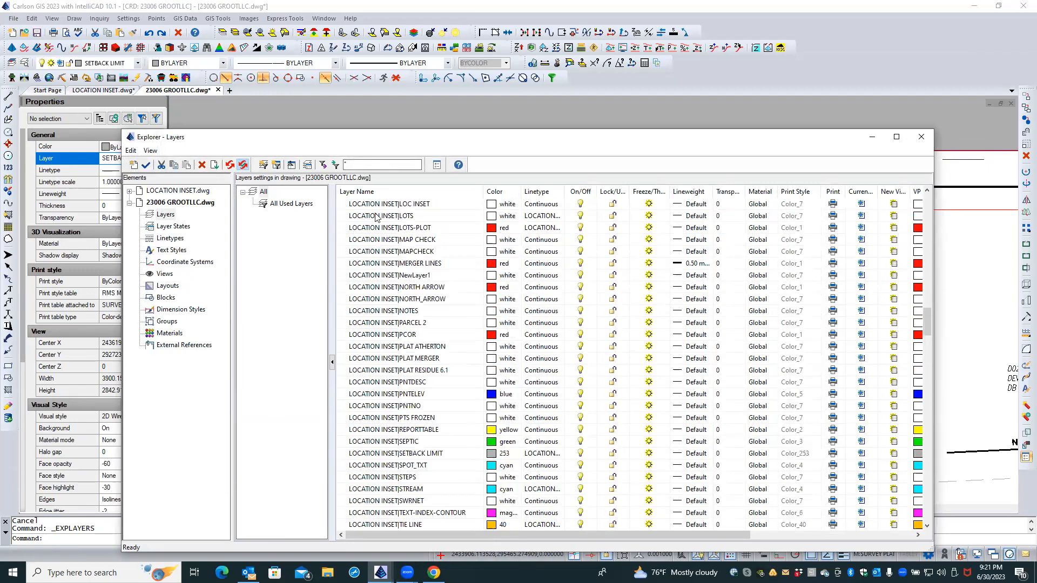
pyautogui.scroll(12, 382, 246)
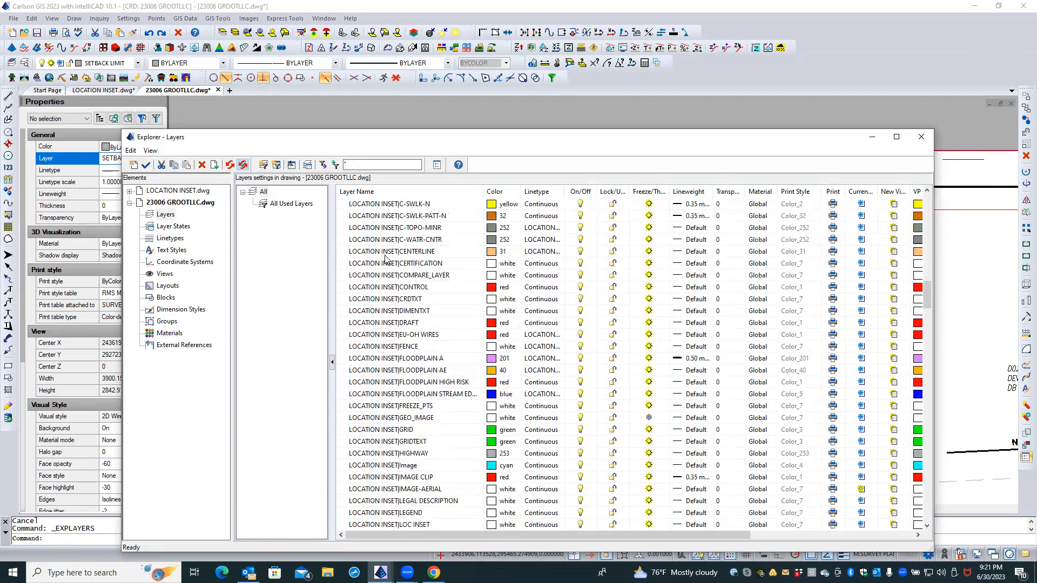
pyautogui.scroll(5, 386, 259)
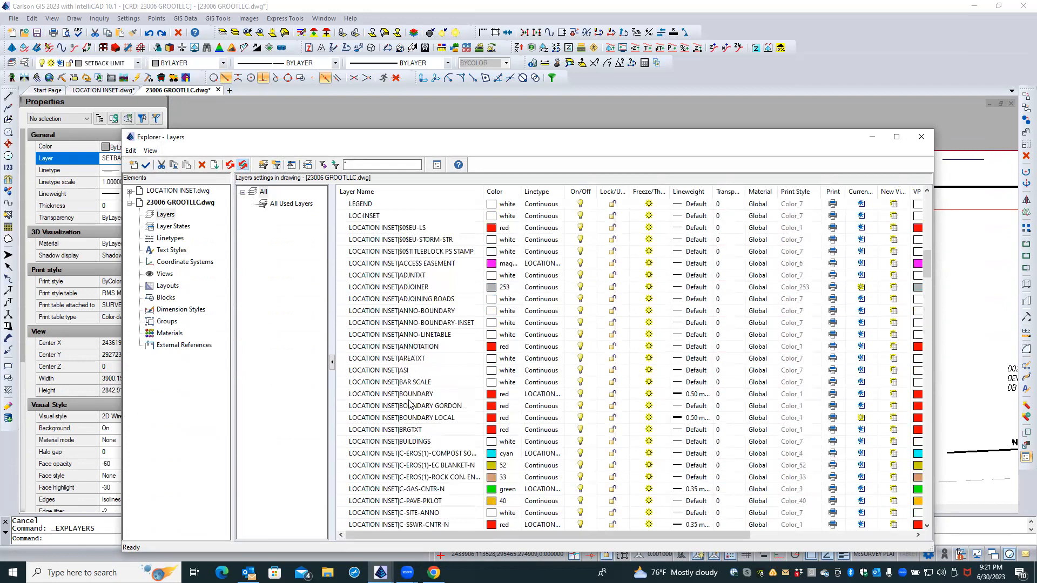
pyautogui.click(415, 419)
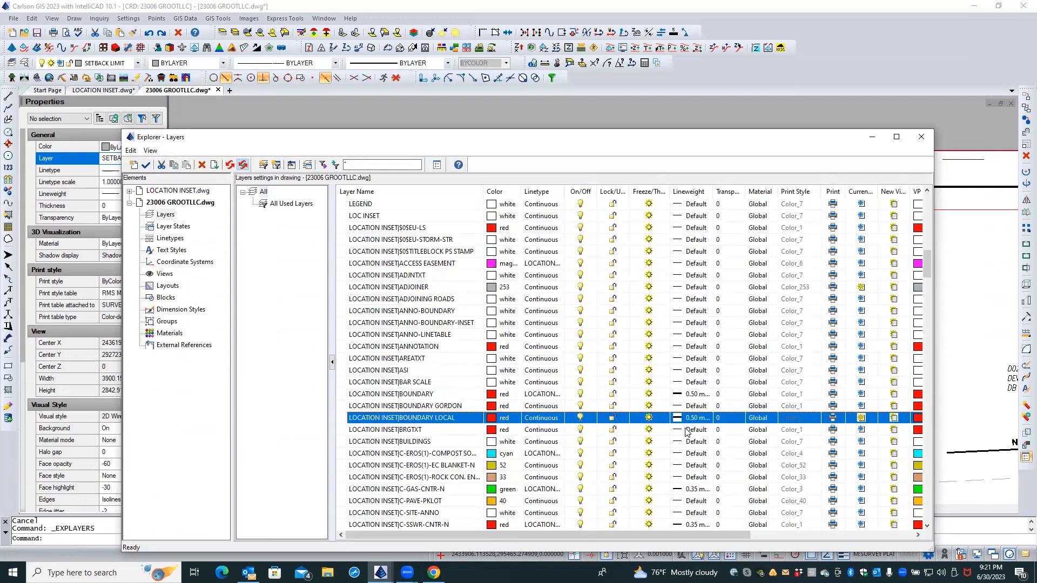
pyautogui.click(419, 395)
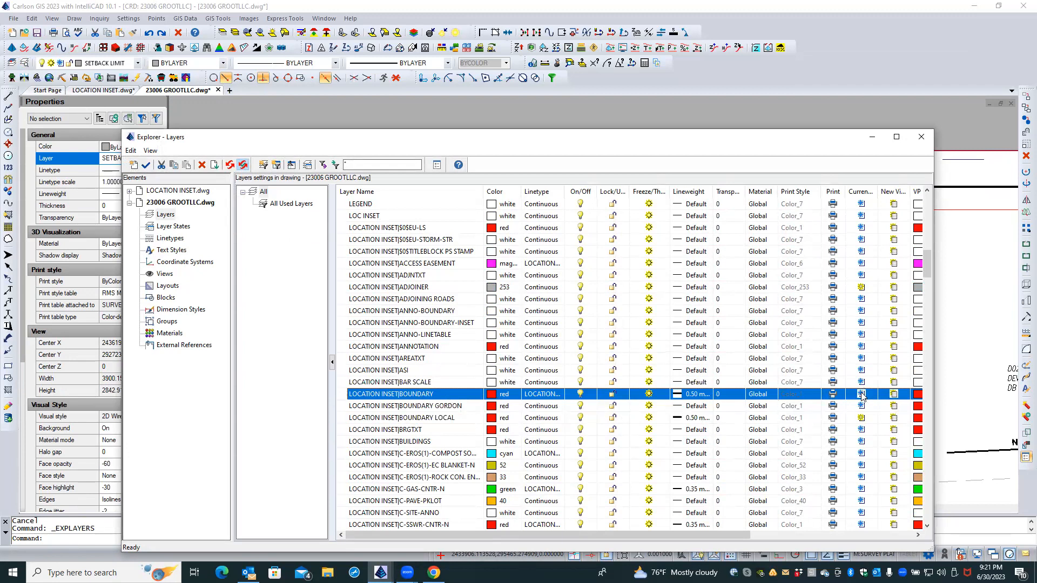
pyautogui.click(921, 136)
pyautogui.write('r')
pyautogui.press('Return')
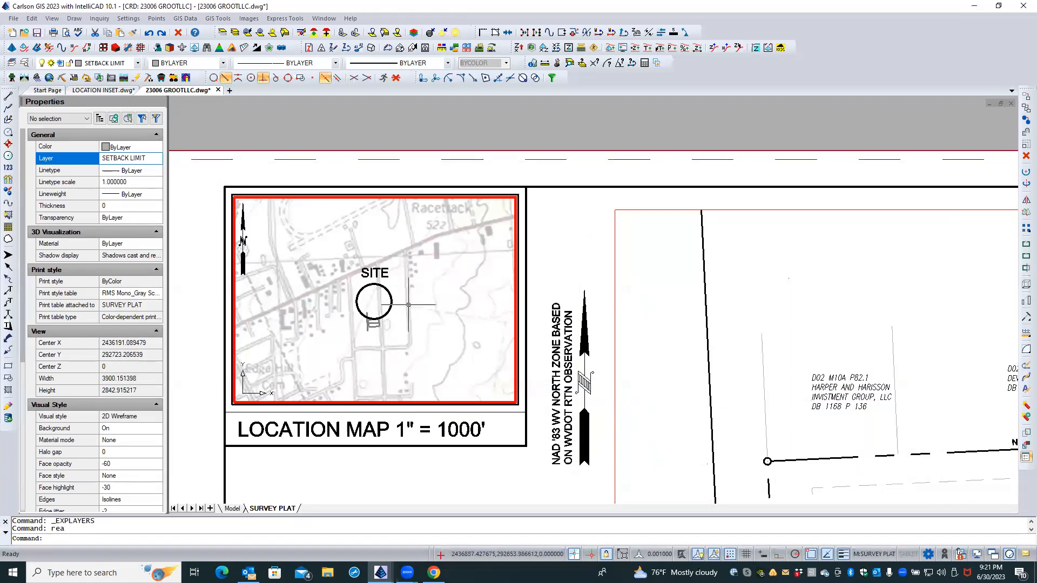
# In paper space, move the SITE label and circle straight down so the circle surrounds the lot boundaries on the location map.
pyautogui.scroll(2, 373, 329)
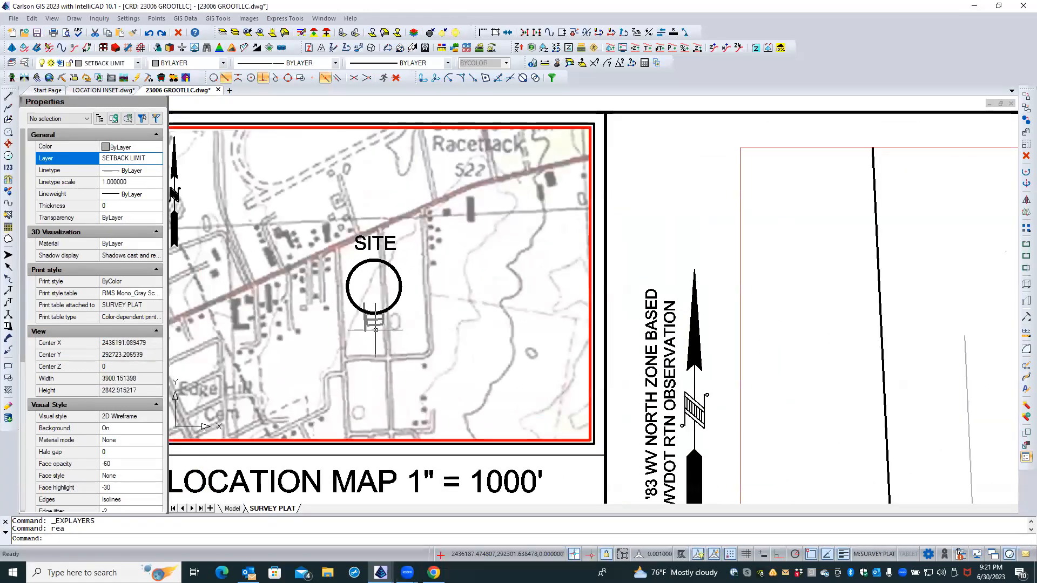
pyautogui.click(396, 302)
pyautogui.click(392, 274)
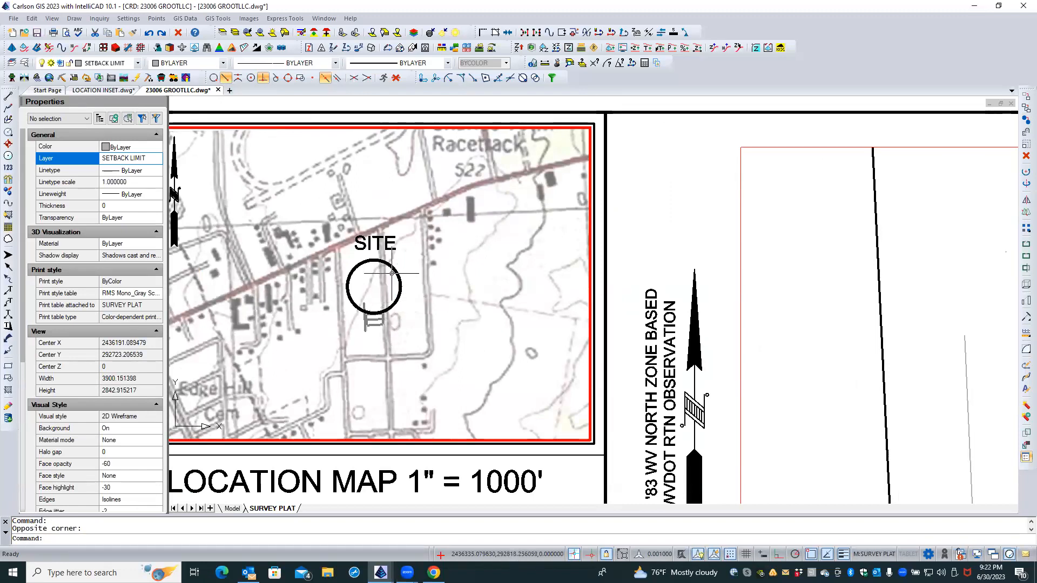
pyautogui.doubleClick(406, 102)
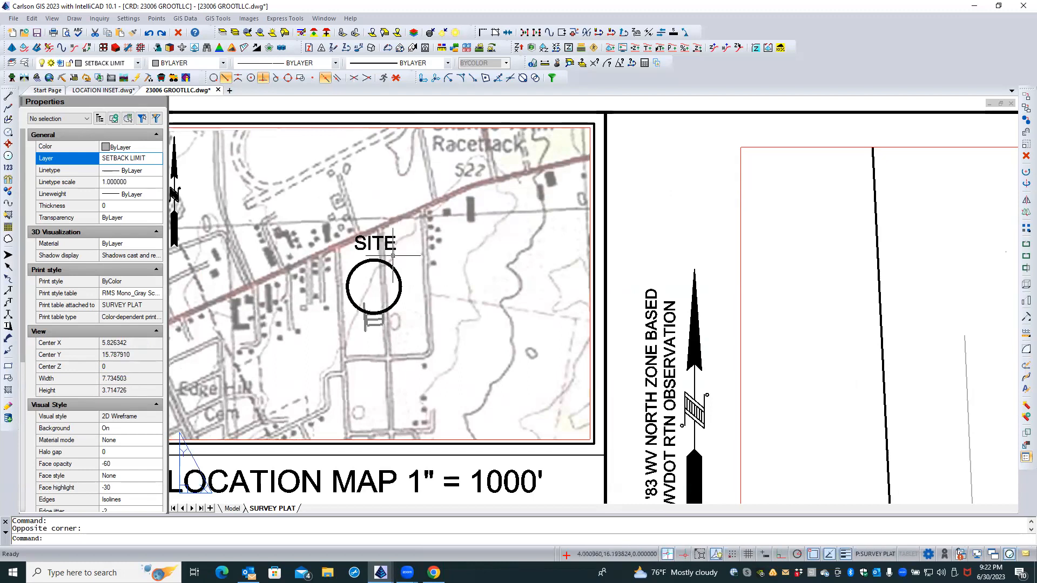
pyautogui.click(396, 271)
pyautogui.click(376, 240)
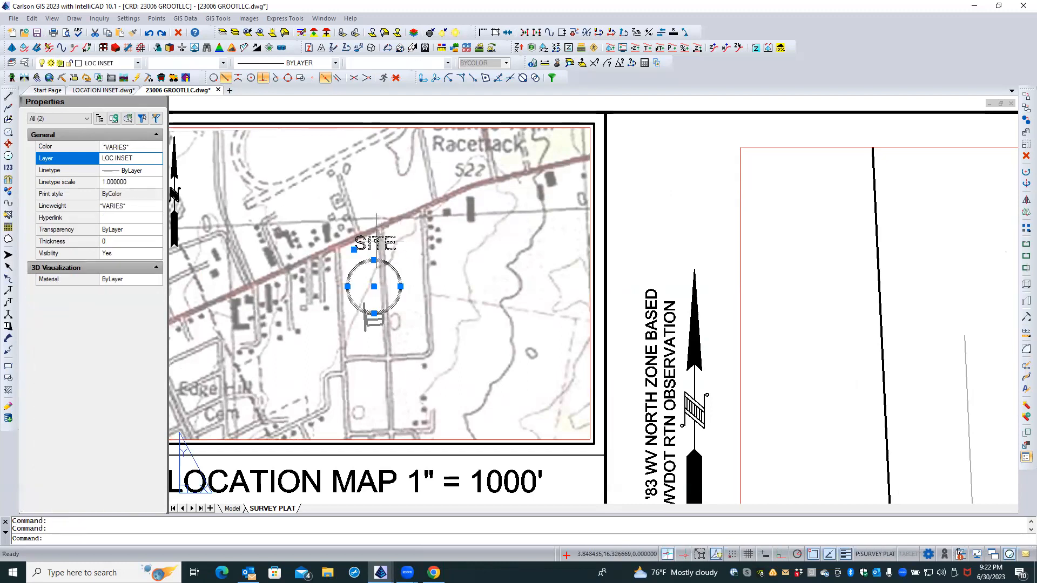
pyautogui.write('m')
pyautogui.press('Return')
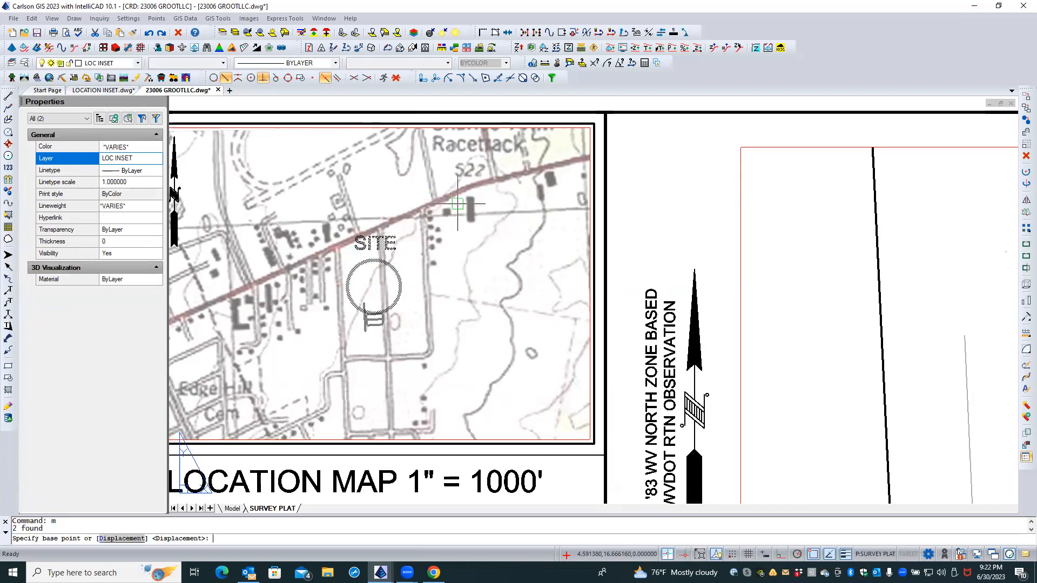
pyautogui.click(457, 204)
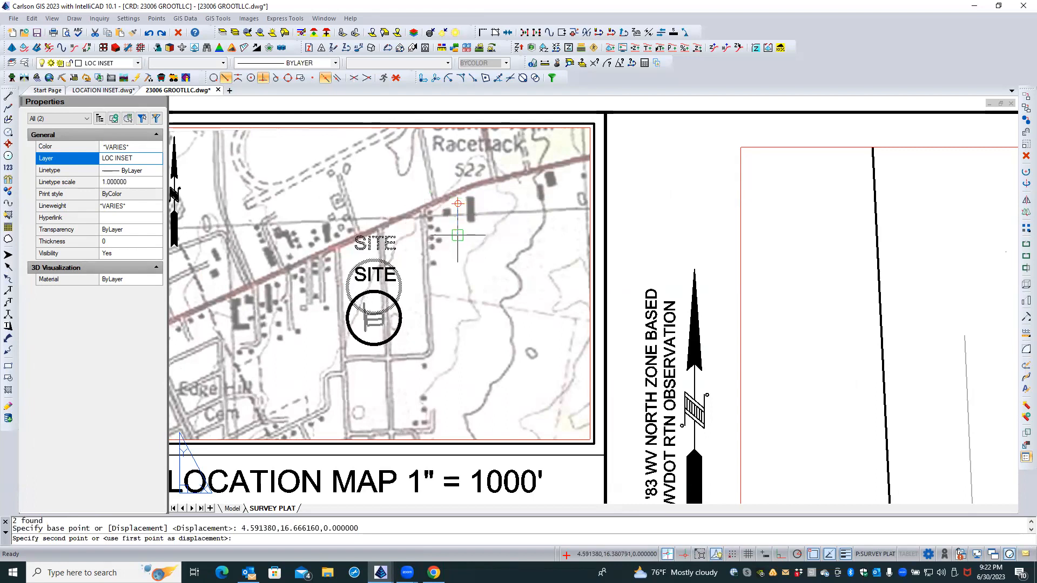
pyautogui.click(457, 235)
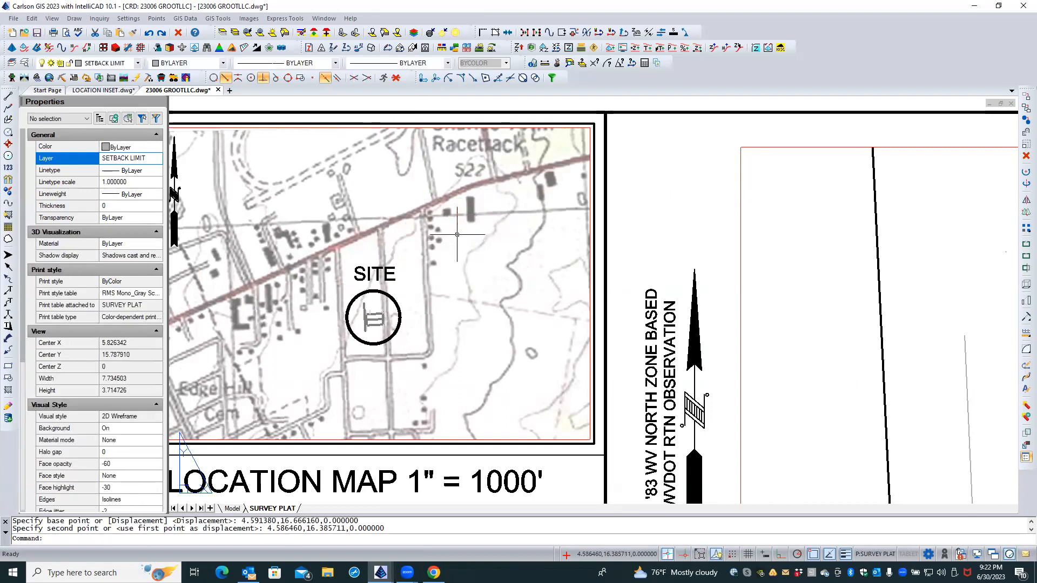
pyautogui.press('Escape')
# Activate the location map viewport and set the LOCATION INSET|BOUNDARY layer's viewport lineweight to 0.40 mm.
pyautogui.doubleClick(425, 271)
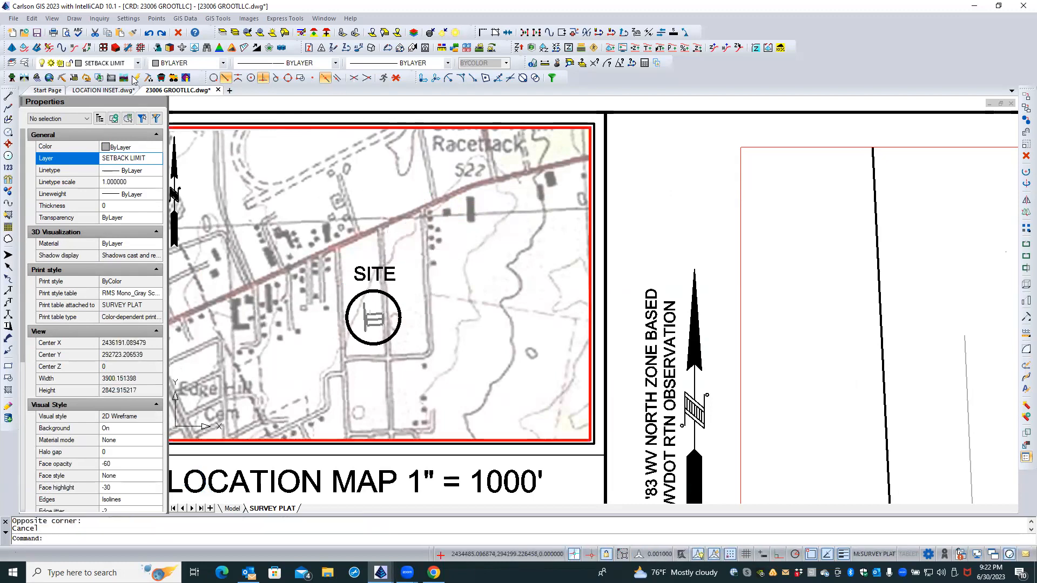
pyautogui.click(25, 64)
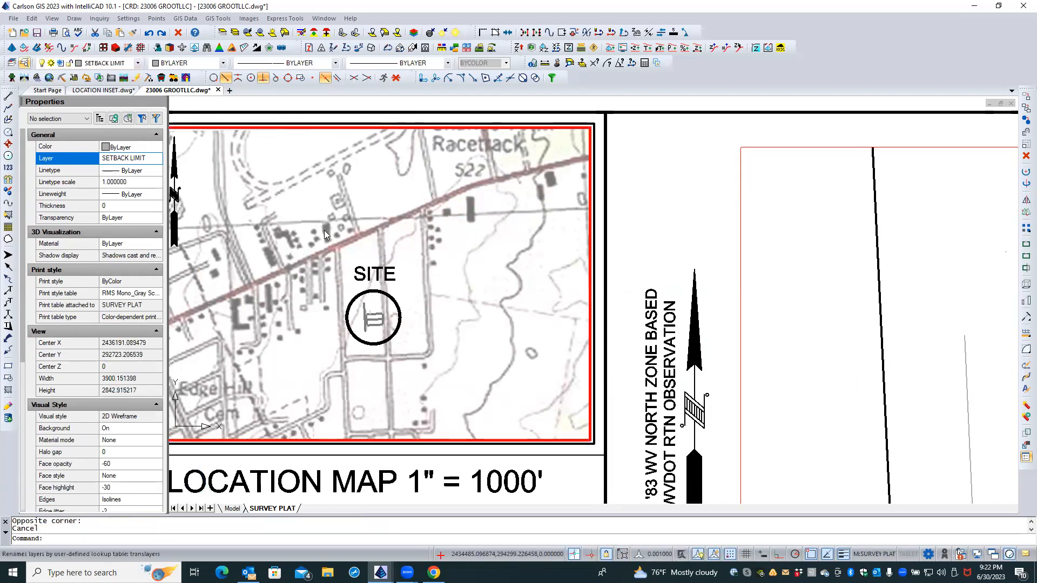
pyautogui.click(375, 240)
pyautogui.scroll(10, 375, 240)
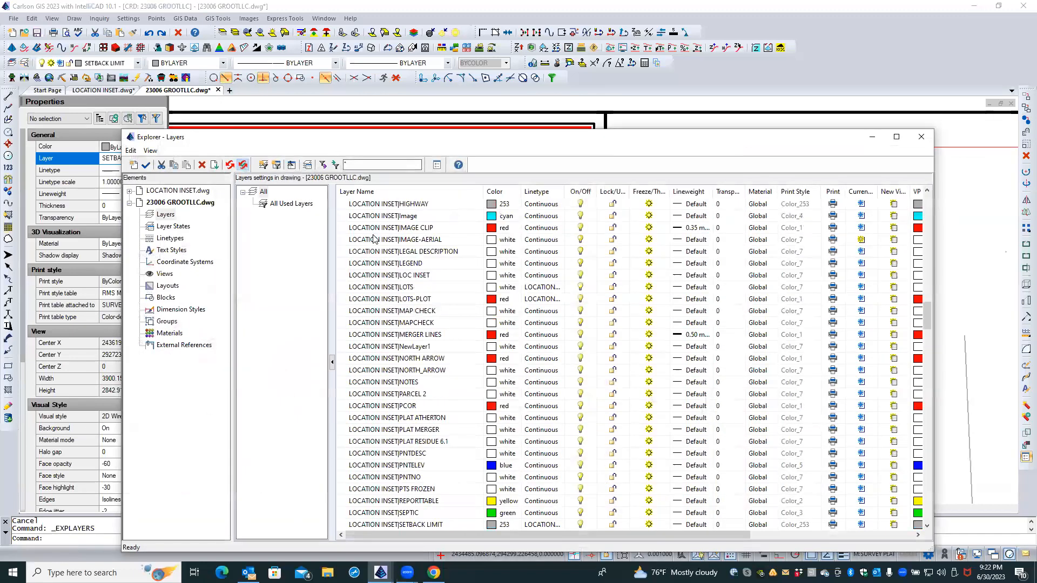
pyautogui.scroll(10, 375, 239)
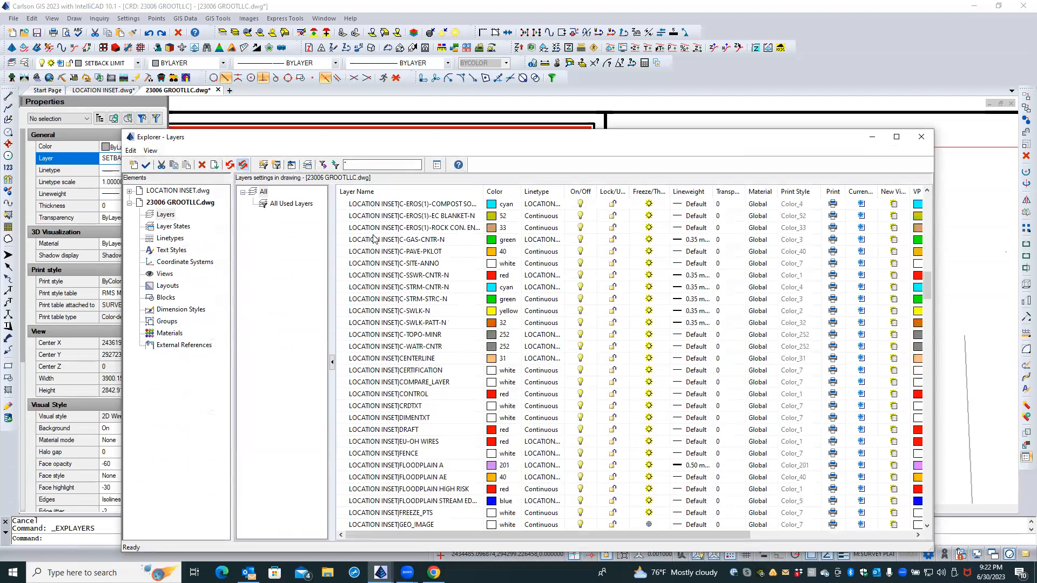
pyautogui.scroll(7, 372, 243)
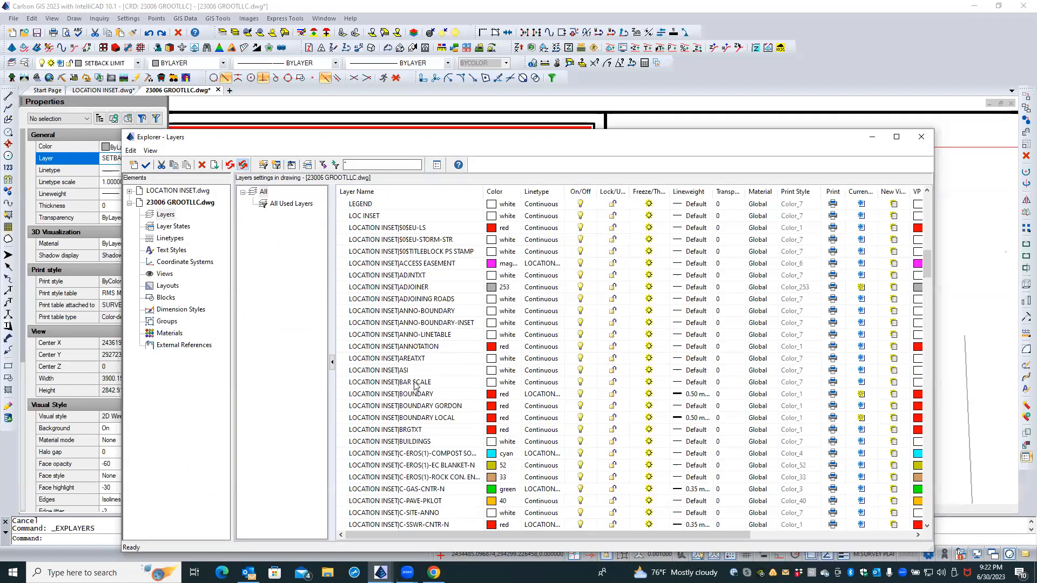
pyautogui.click(426, 395)
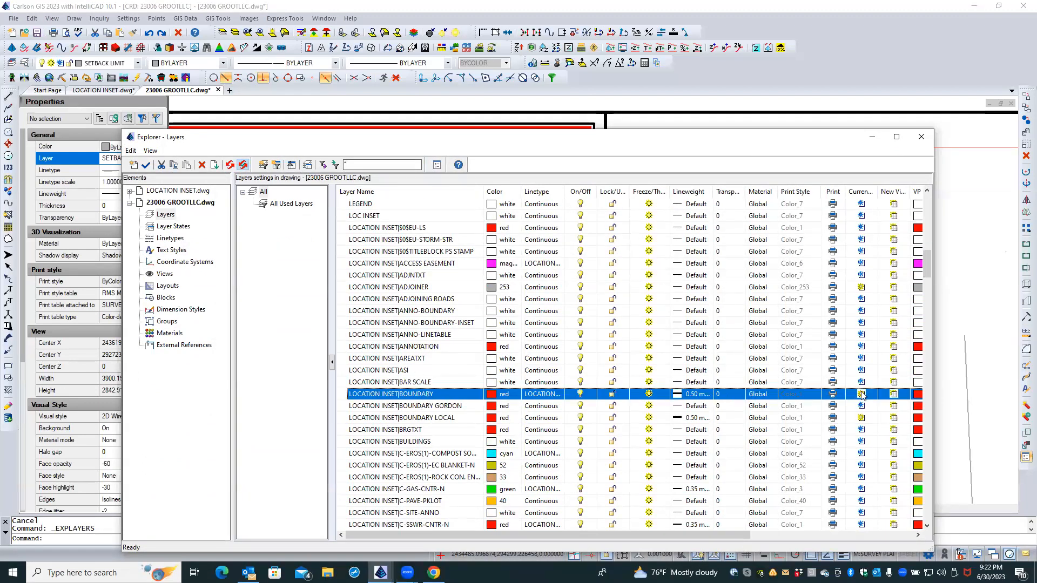
pyautogui.moveTo(737, 532); pyautogui.dragTo(886, 526)
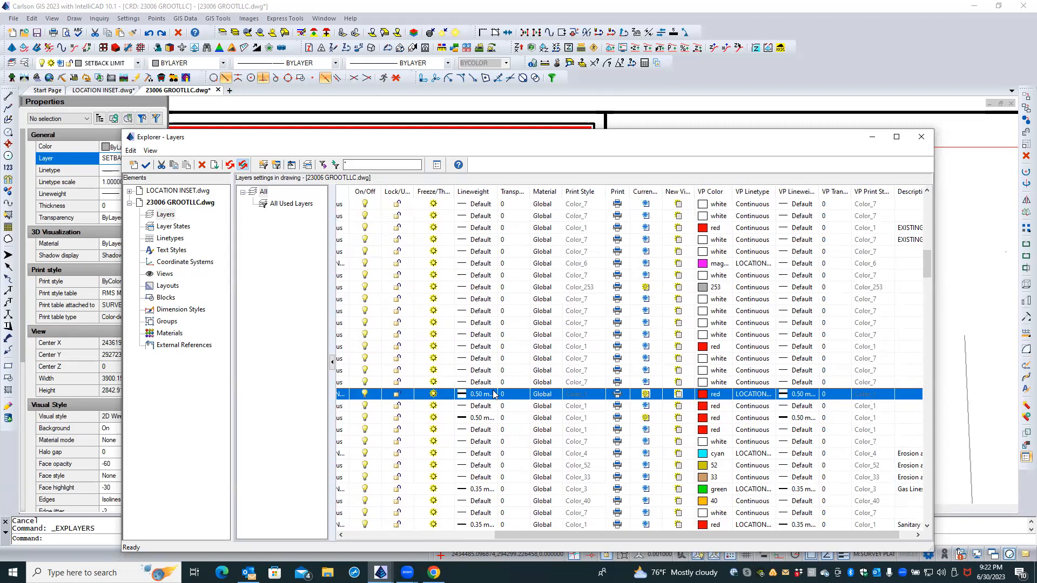
pyautogui.click(785, 397)
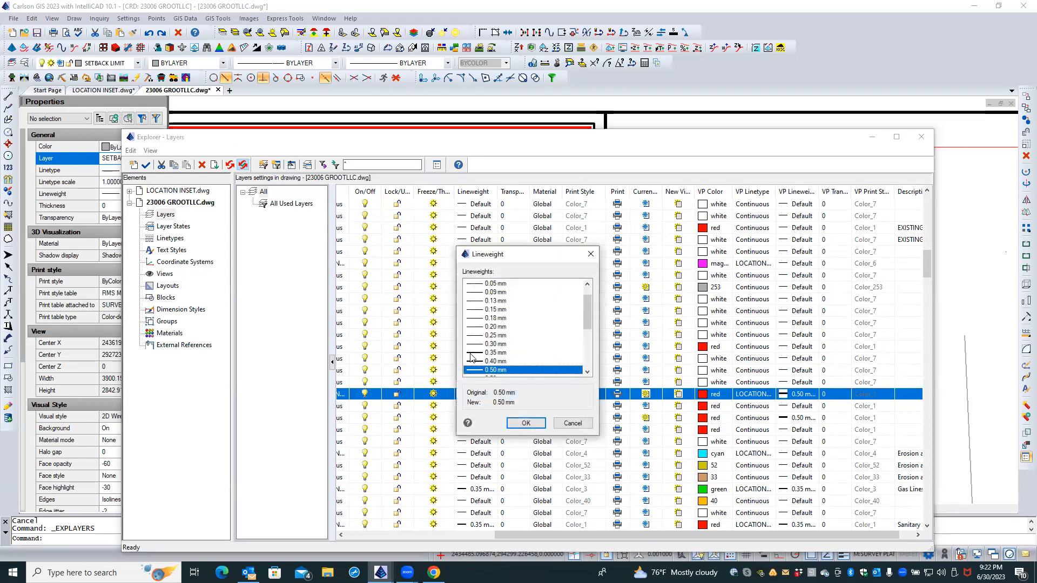
pyautogui.click(487, 362)
pyautogui.click(525, 423)
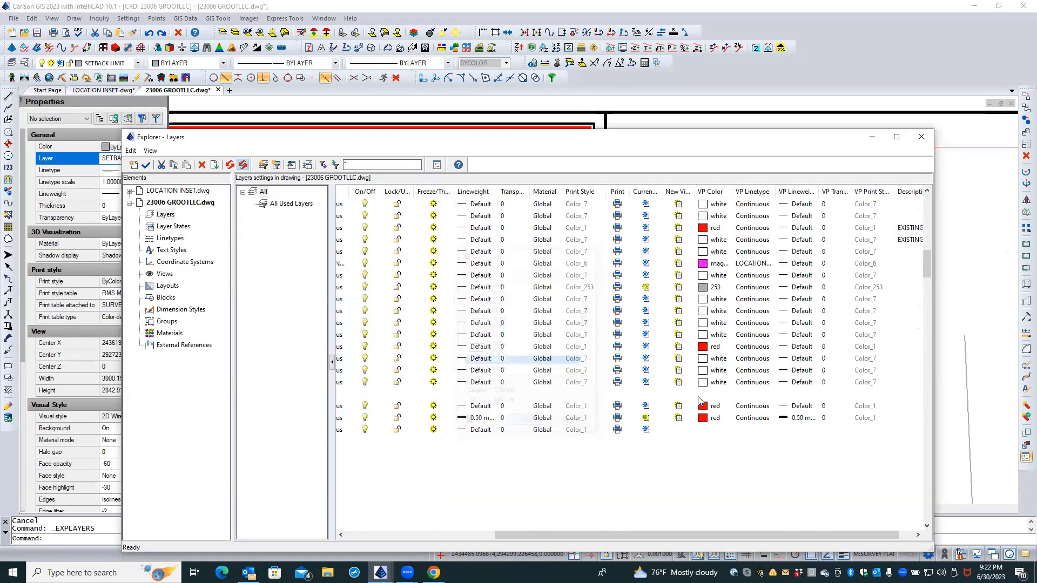
# Set the LOCATION INSET|BOUNDARY layer's viewport linetype to Continuous and close the layer settings.
pyautogui.click(765, 397)
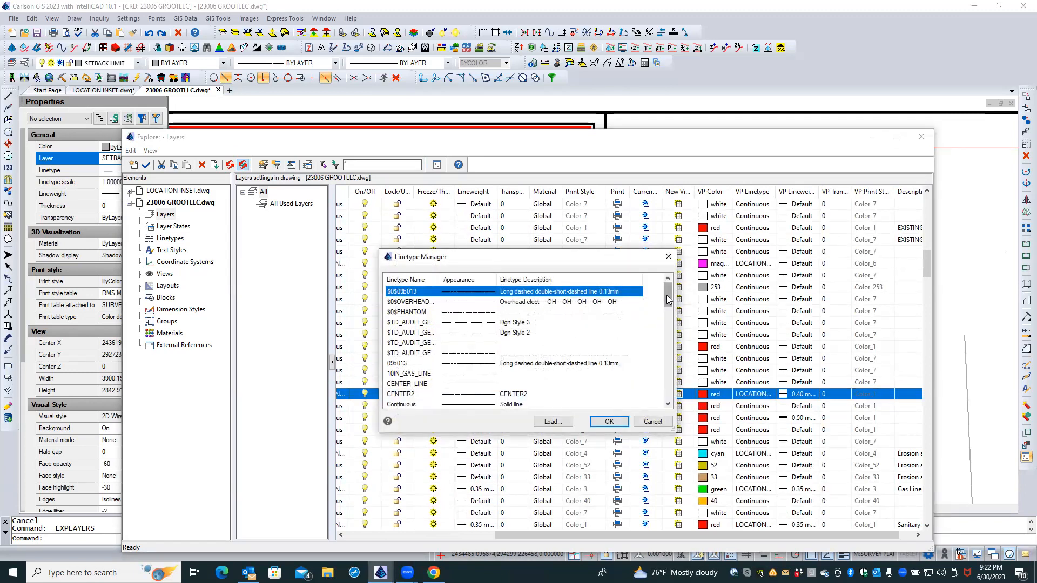
pyautogui.click(406, 405)
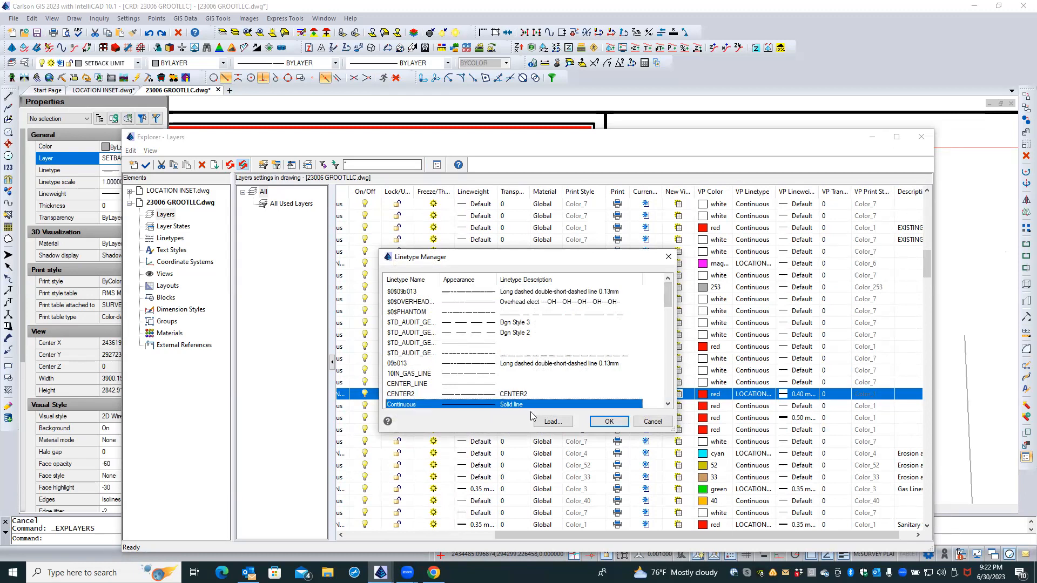
pyautogui.click(608, 422)
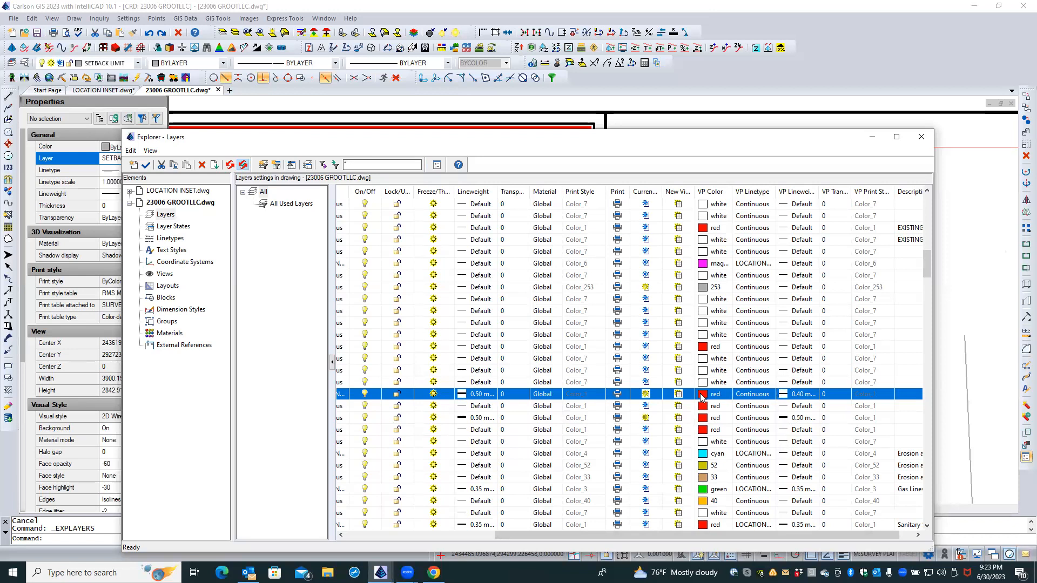
pyautogui.click(921, 139)
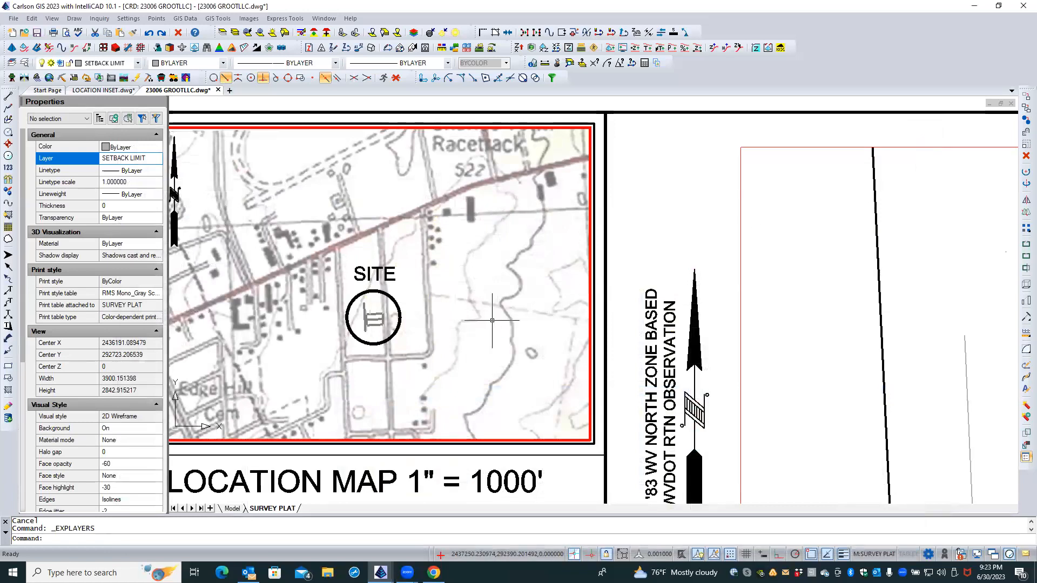
# Examine the Color_1 and Color_10 print styles in RMS Mono_Gray Scale.ctb through the SURVEY PLAT page setup.
pyautogui.rightClick(273, 509)
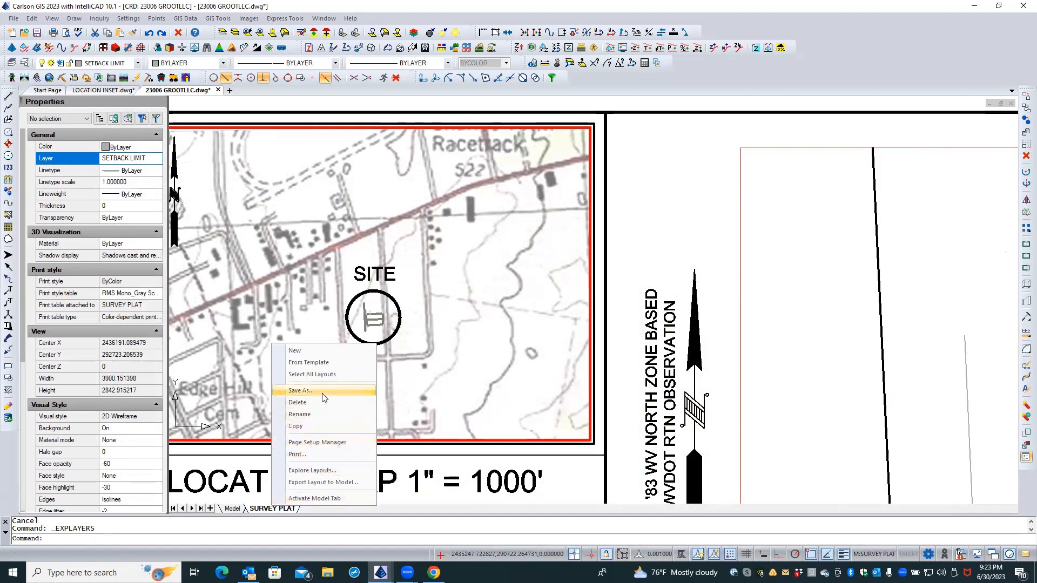
pyautogui.click(320, 443)
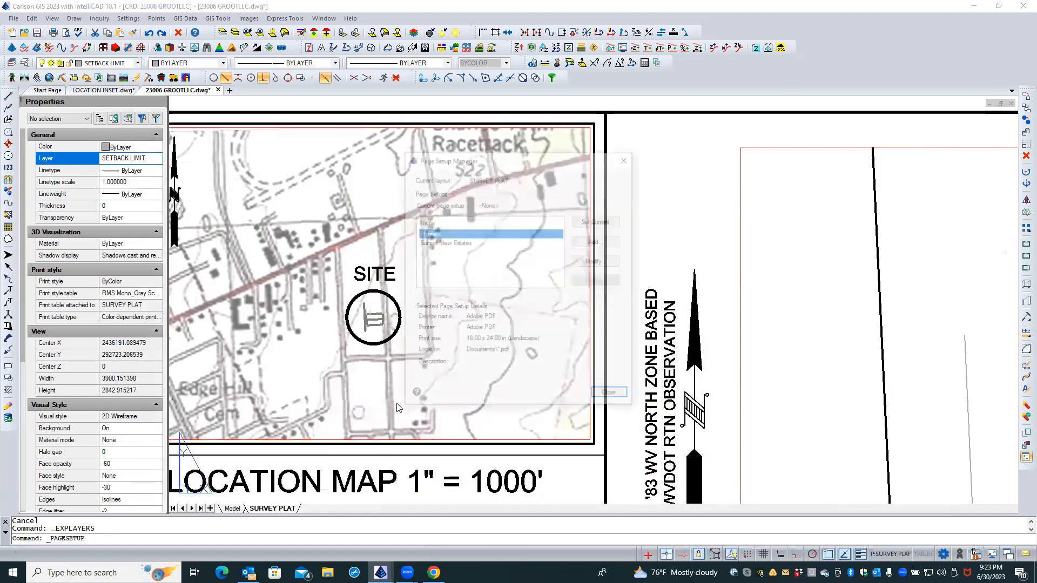
pyautogui.click(598, 261)
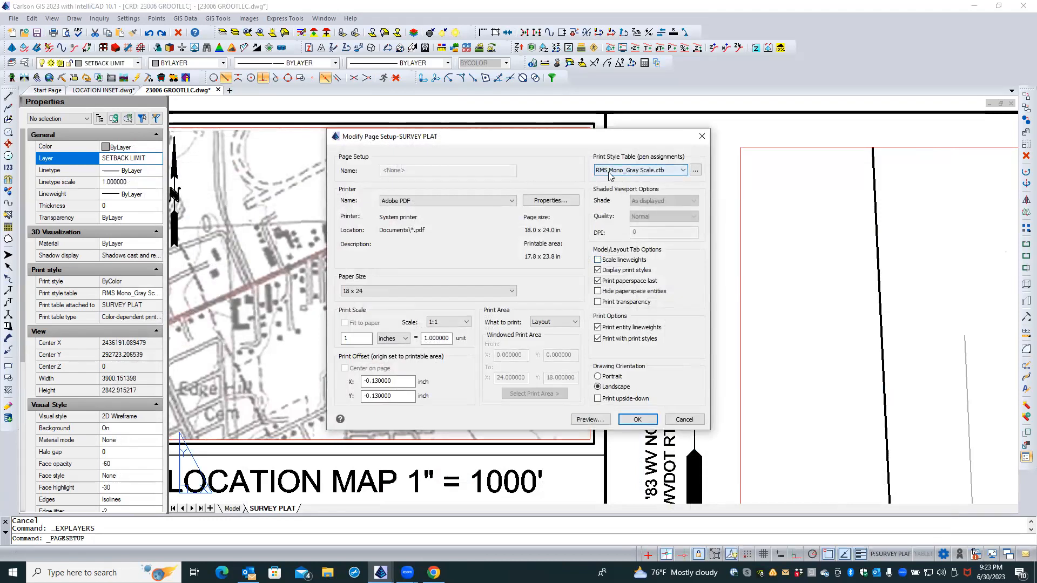
pyautogui.click(696, 170)
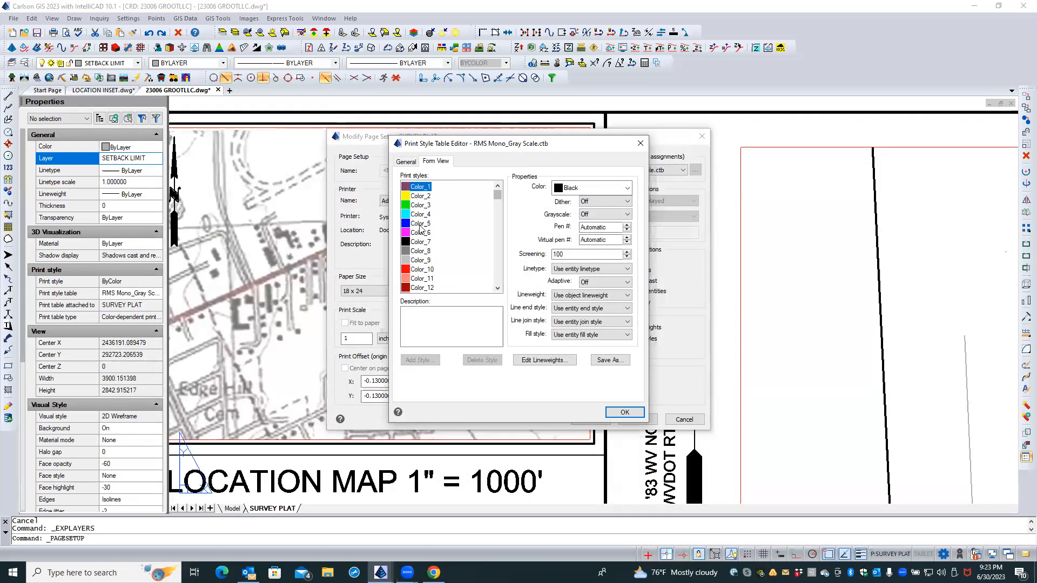
pyautogui.click(410, 272)
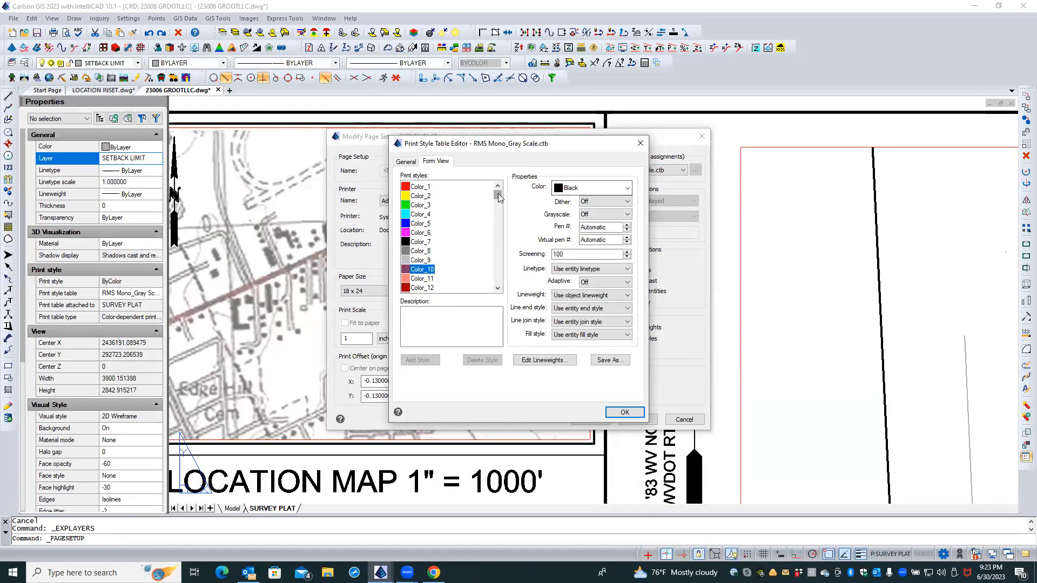
pyautogui.click(423, 188)
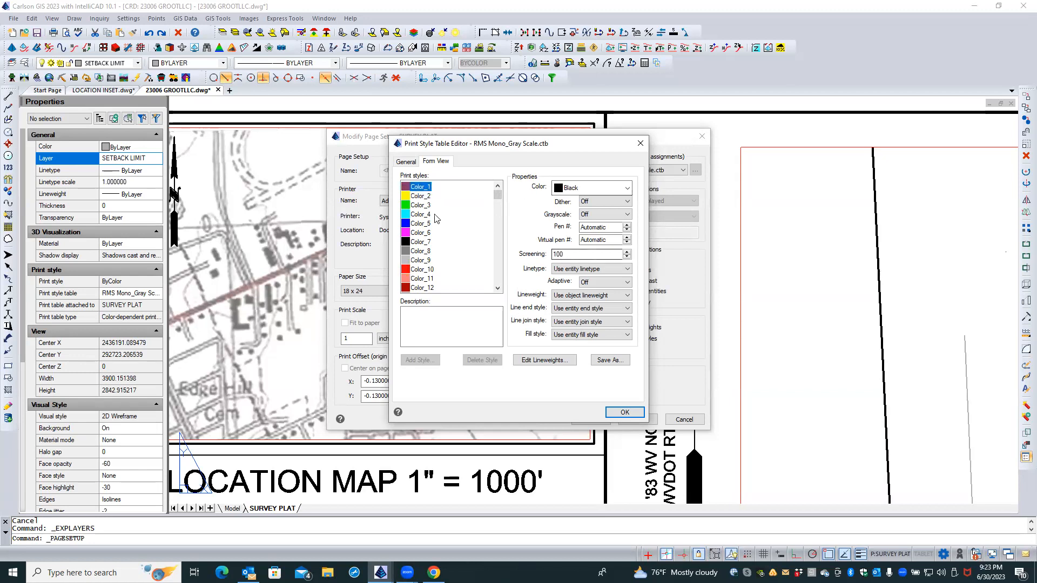
pyautogui.click(620, 413)
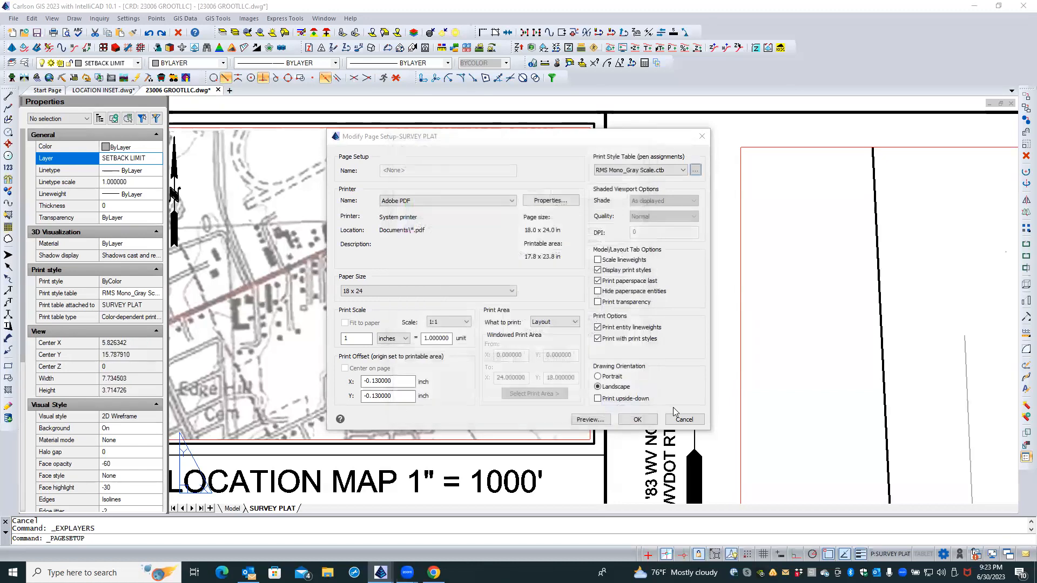
pyautogui.click(637, 419)
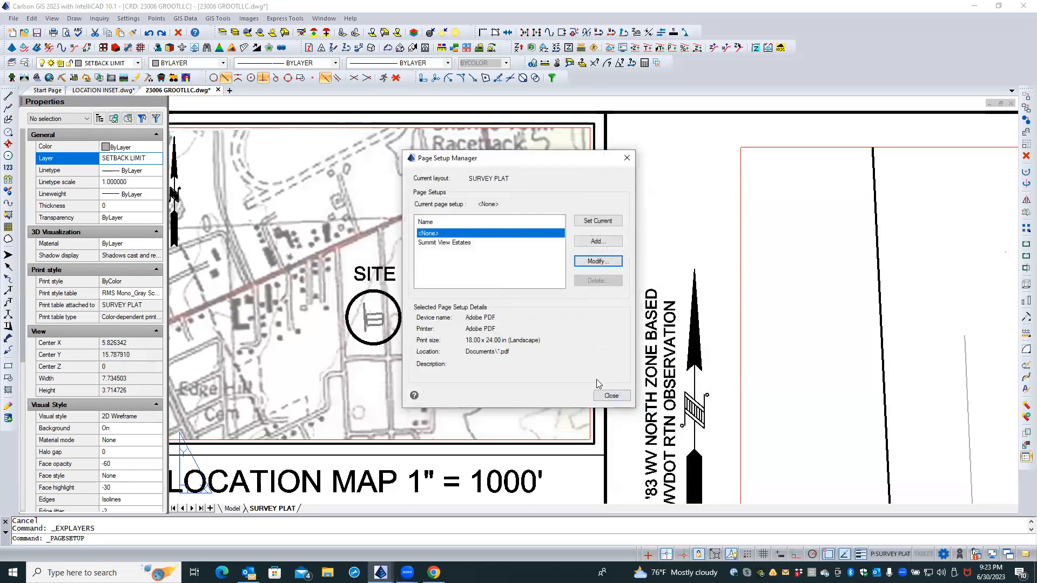
pyautogui.click(611, 396)
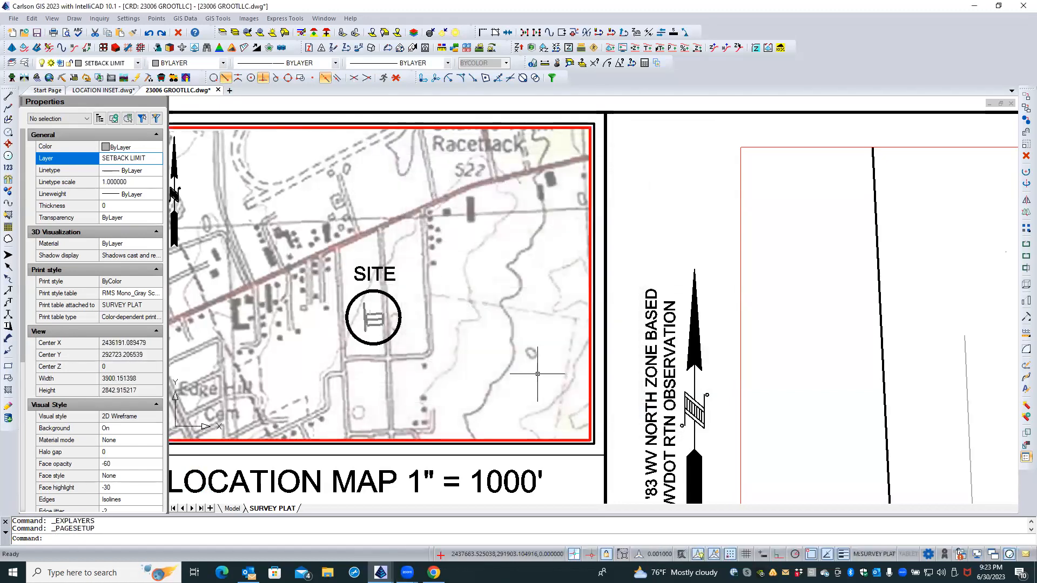
# Return the SURVEY PLAT layout to paper space and regenerate it with rea.
pyautogui.doubleClick(641, 278)
pyautogui.write('rea')
pyautogui.press('Return')
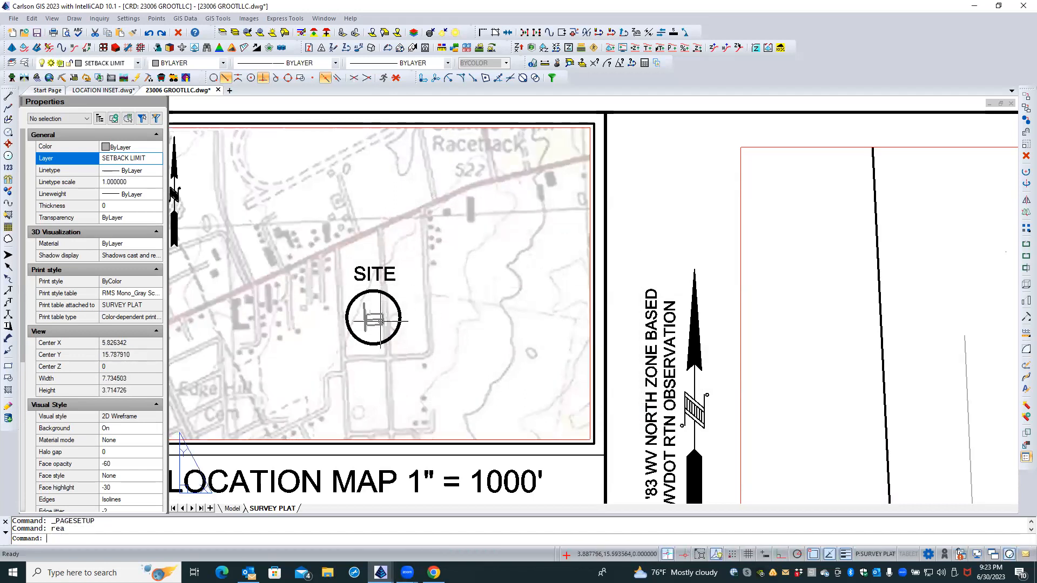
# Switch to LOCATION INSET.dwg, close the layer settings and save the drawing.
pyautogui.scroll(5, 360, 320)
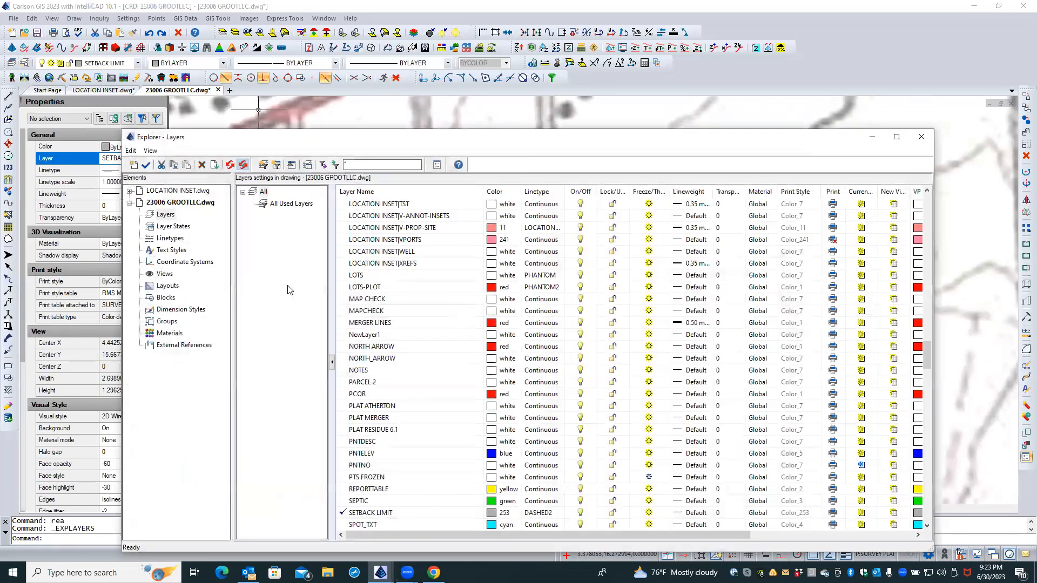
pyautogui.click(105, 91)
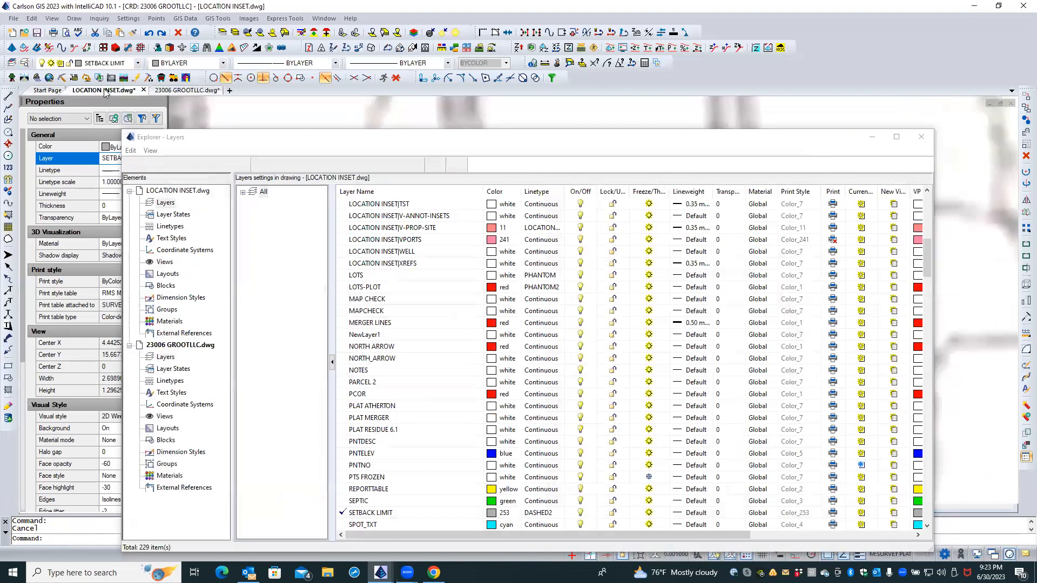
pyautogui.click(921, 137)
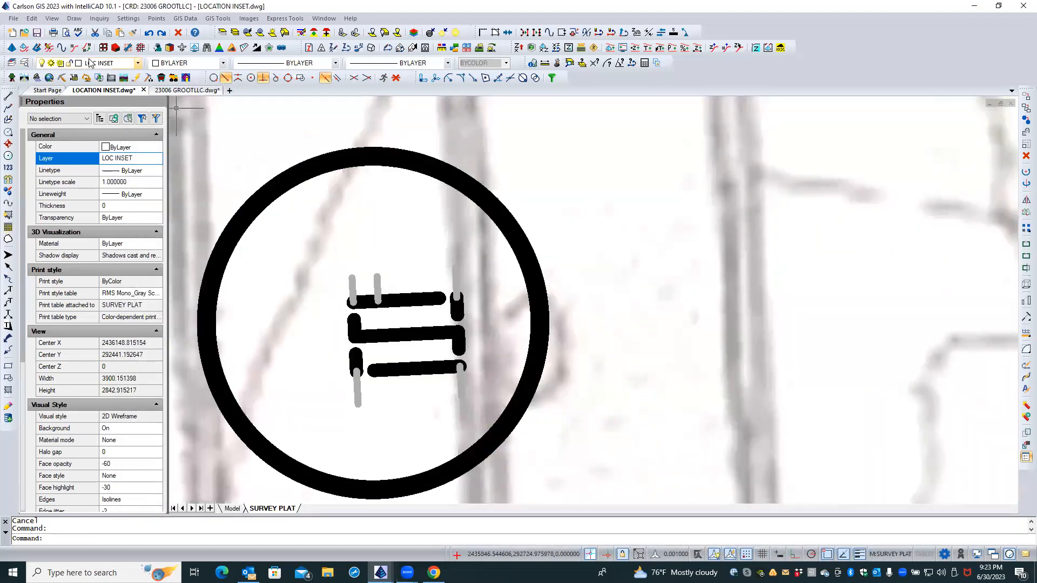
pyautogui.click(37, 33)
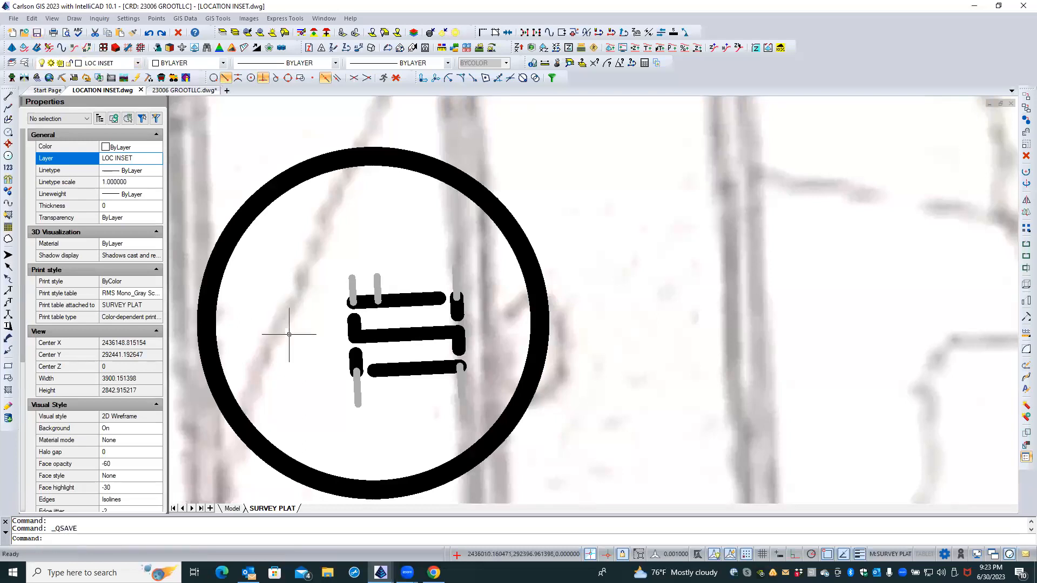
# Review the SURVEY PLAT layout's page setup, including its print style table, and close it without changes.
pyautogui.rightClick(260, 511)
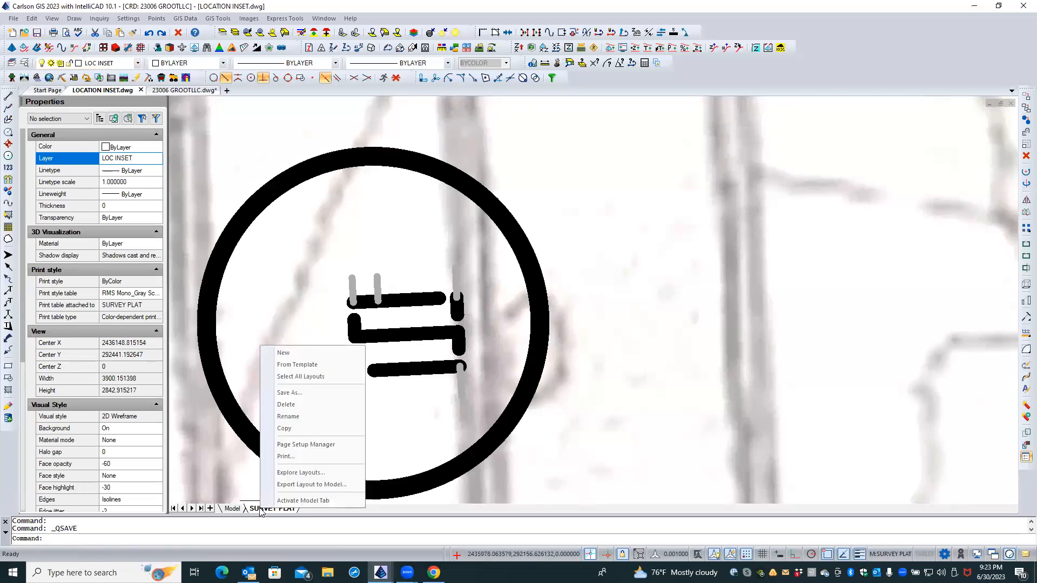
pyautogui.click(297, 487)
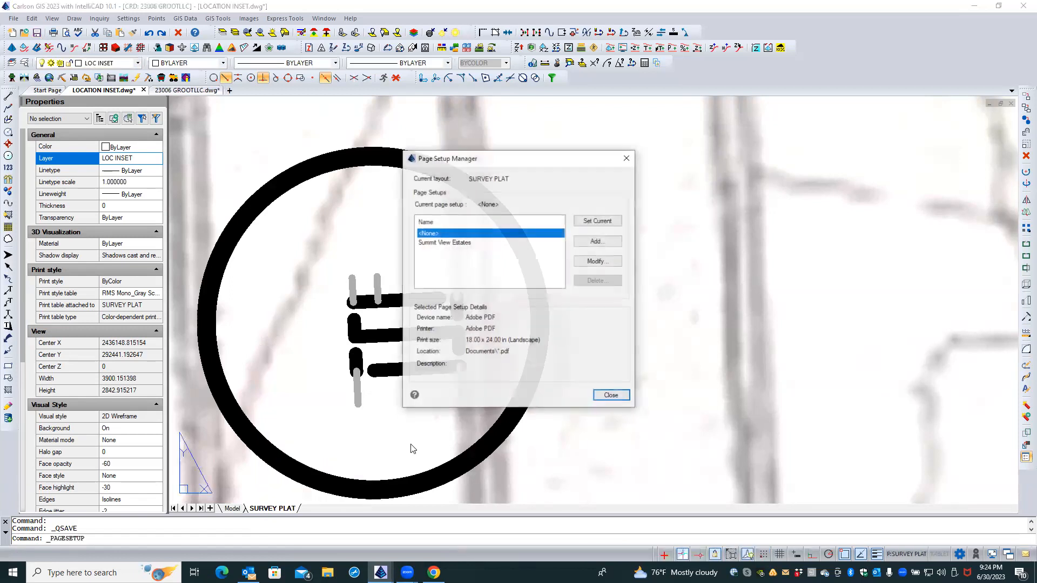
pyautogui.click(598, 261)
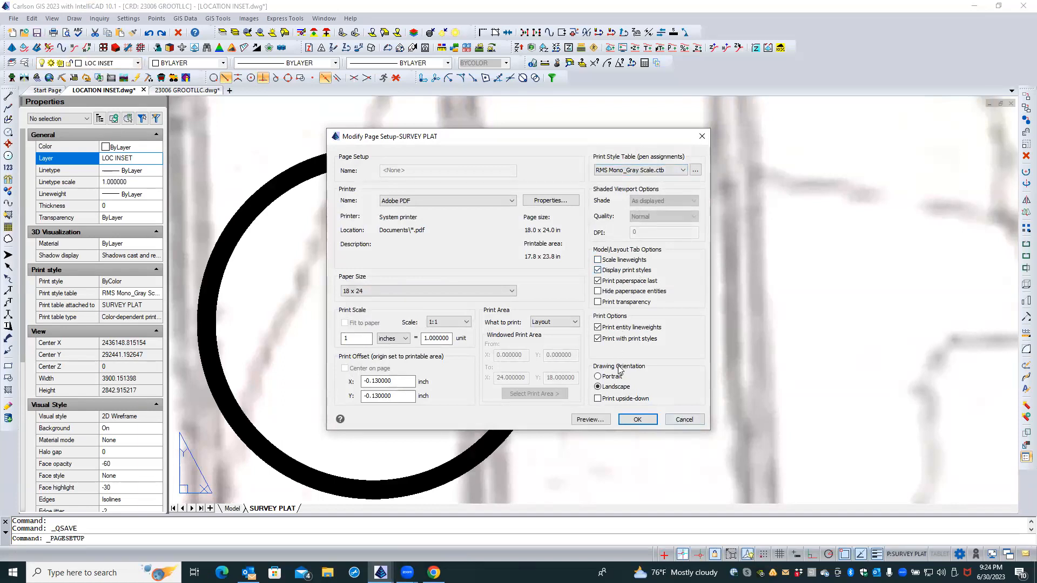
pyautogui.click(684, 420)
pyautogui.click(612, 396)
# Examine the properties of the outer boundary polyline and the short adjoiner line north of it inside the site circle.
pyautogui.click(432, 389)
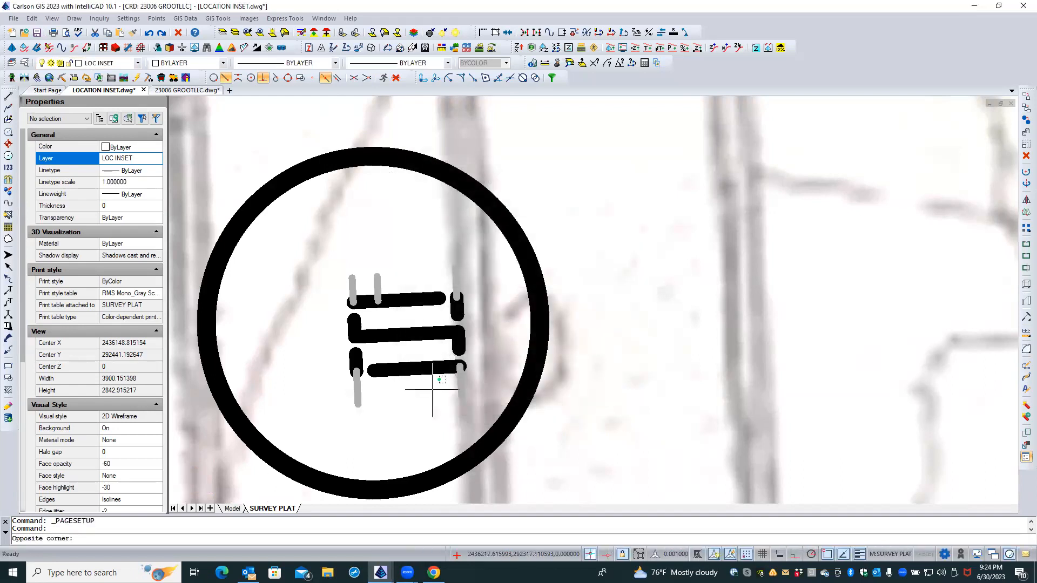
pyautogui.click(429, 392)
pyautogui.click(429, 392)
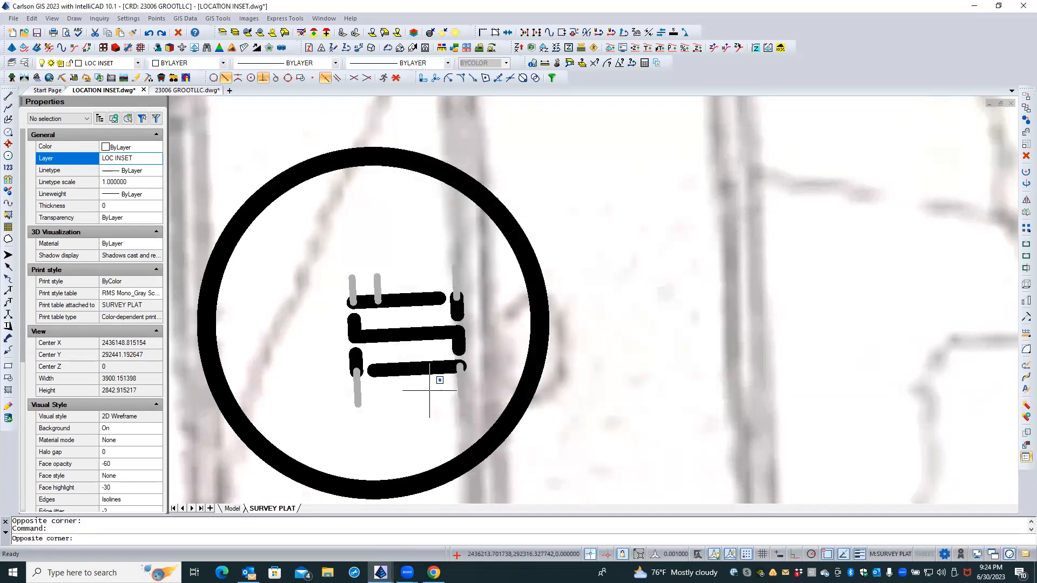
pyautogui.click(426, 386)
pyautogui.click(423, 371)
pyautogui.click(420, 370)
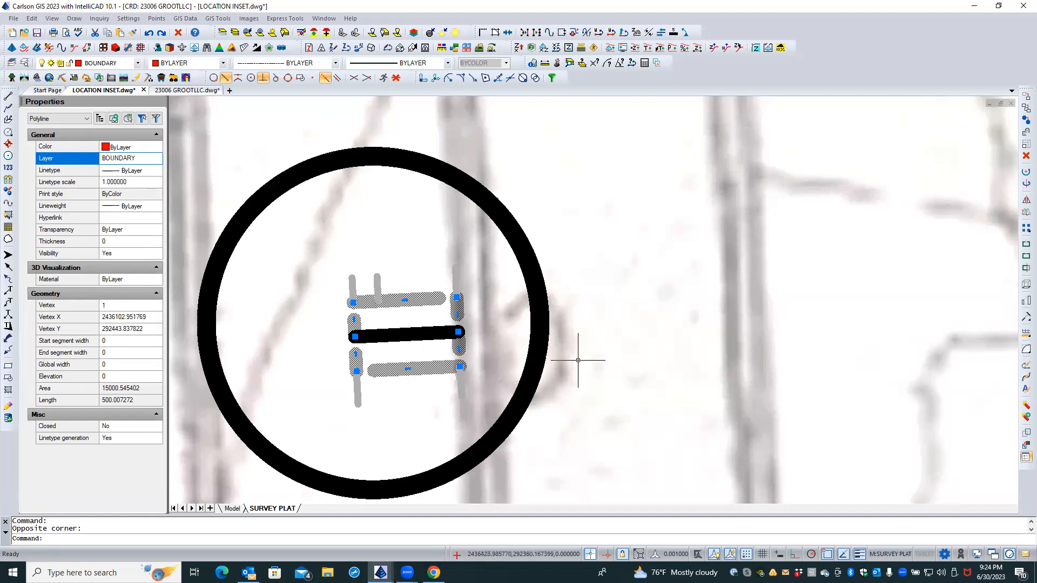
pyautogui.press('Escape')
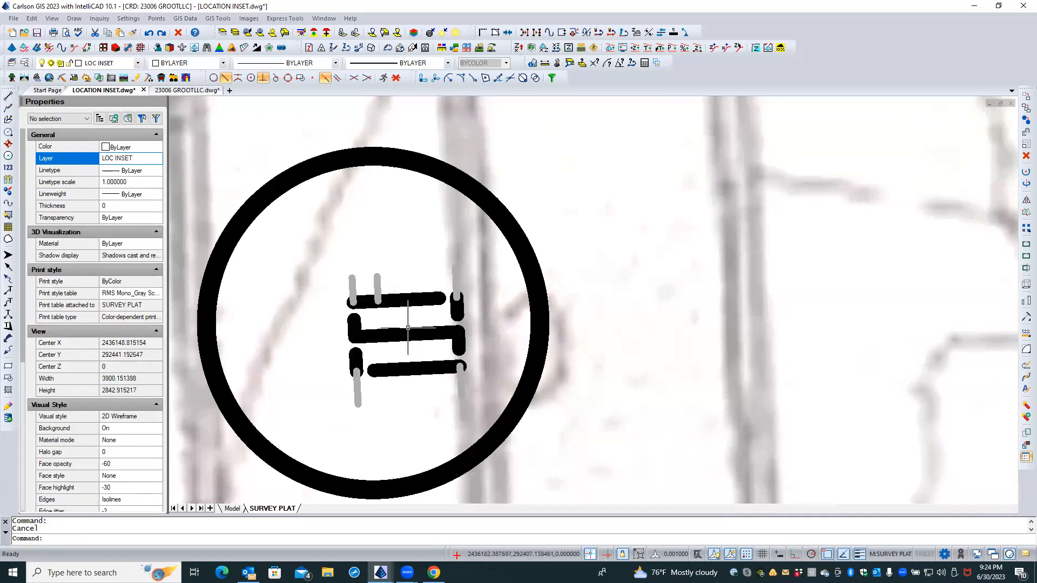
pyautogui.click(376, 283)
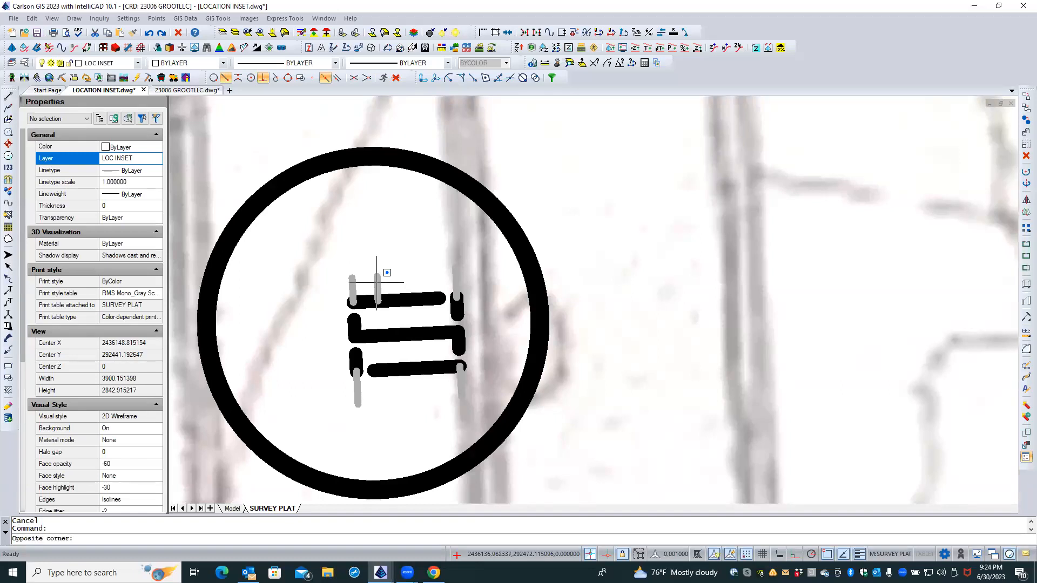
pyautogui.click(377, 281)
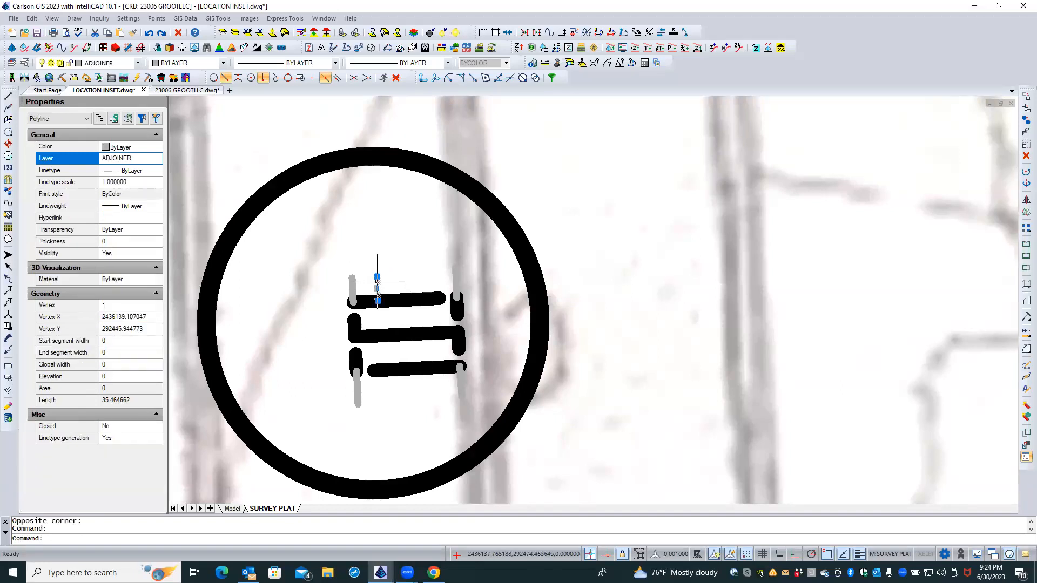
pyautogui.press('Escape')
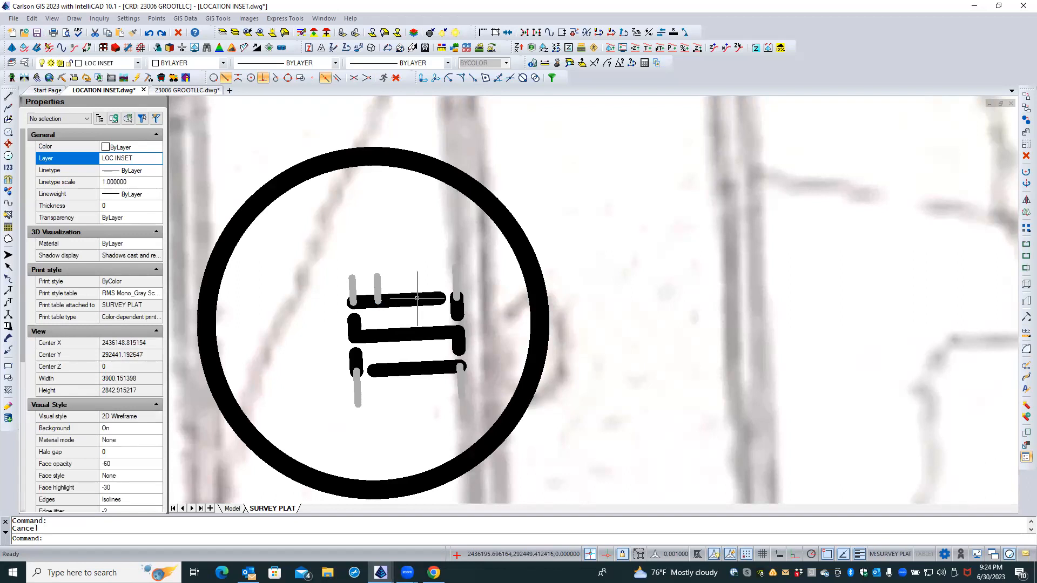
# Compare the layer and linetype properties of the outer boundary polyline and the middle lot line in the inset viewport.
pyautogui.click(417, 298)
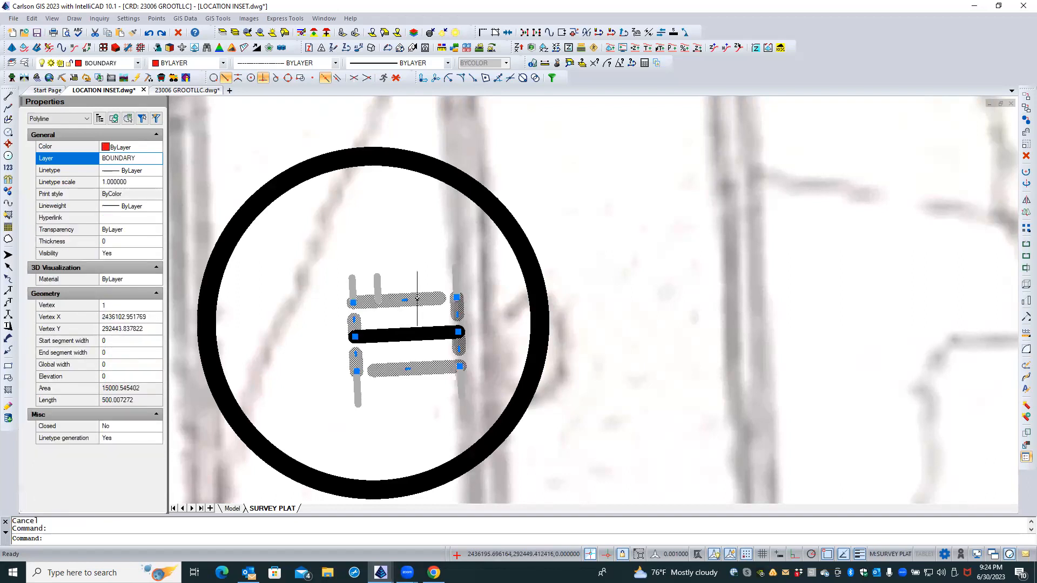
pyautogui.click(414, 333)
pyautogui.click(414, 333)
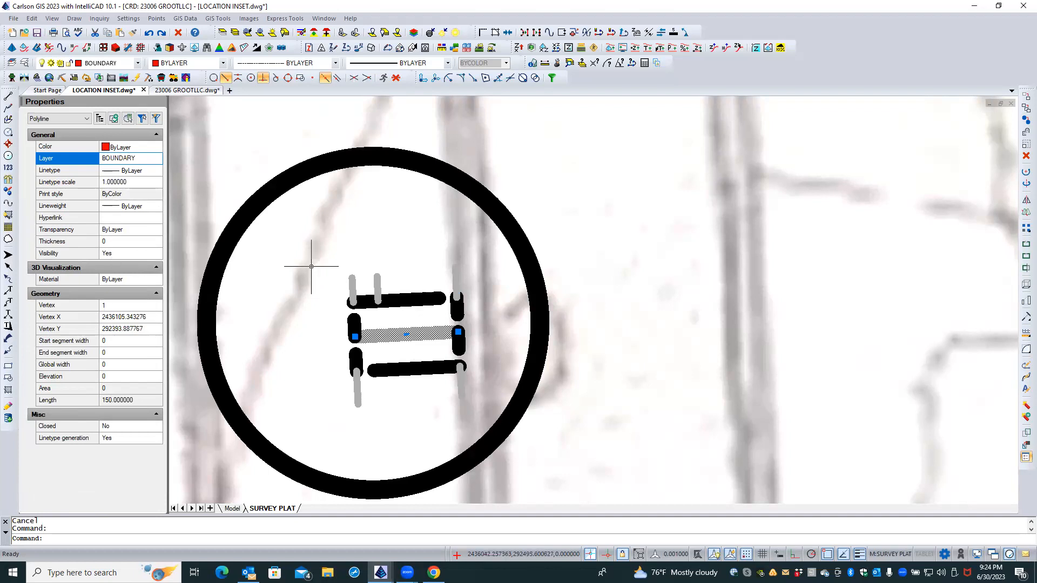
pyautogui.press('Escape')
pyautogui.click(421, 298)
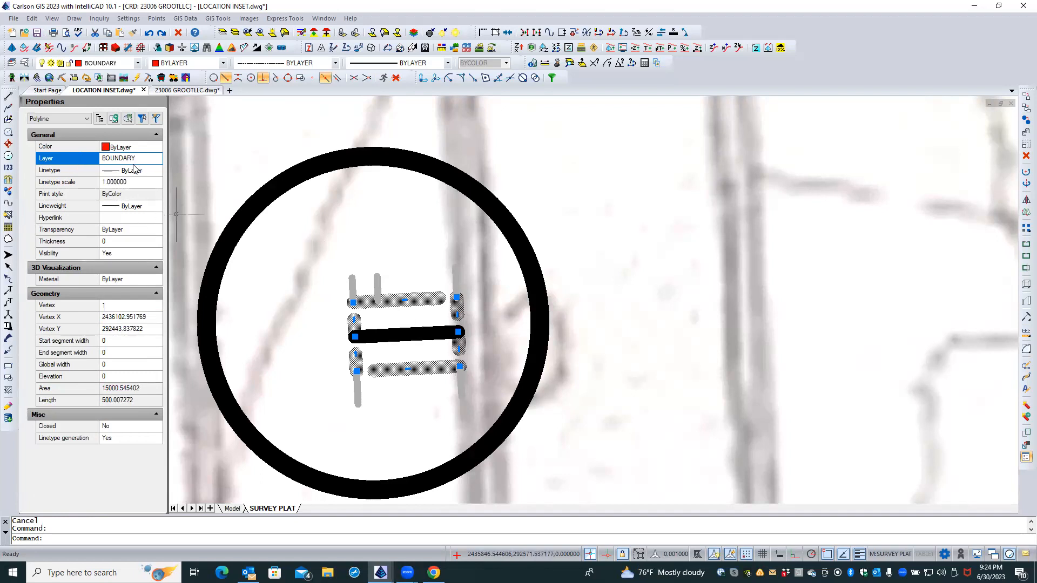
pyautogui.press('Escape')
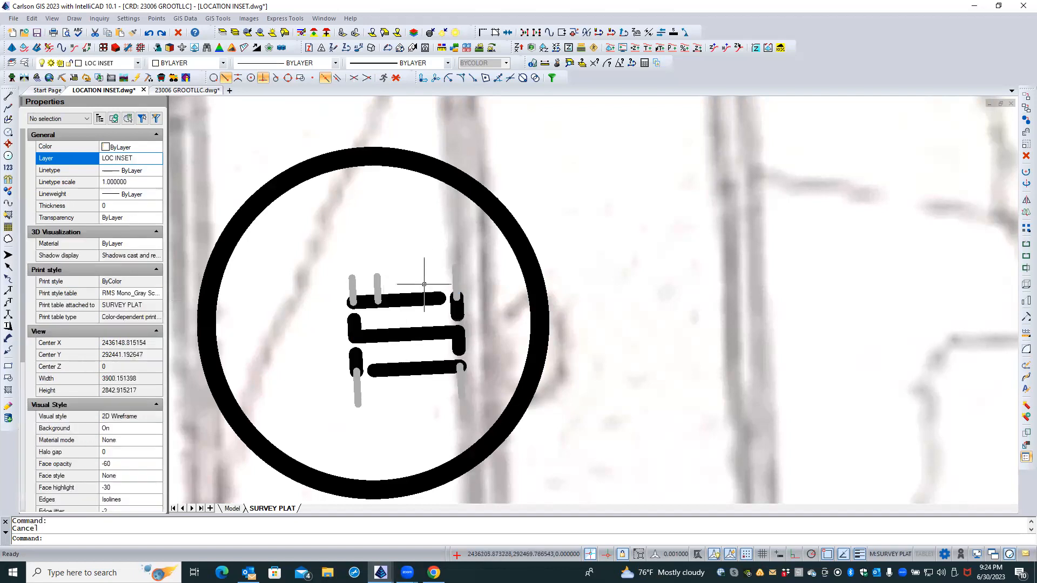
pyautogui.click(434, 276)
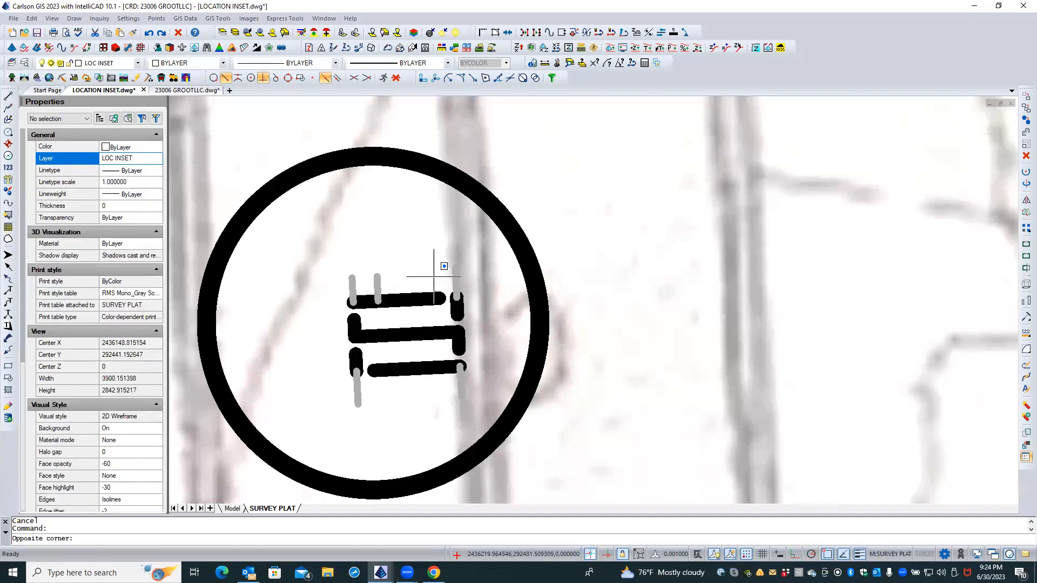
pyautogui.click(434, 277)
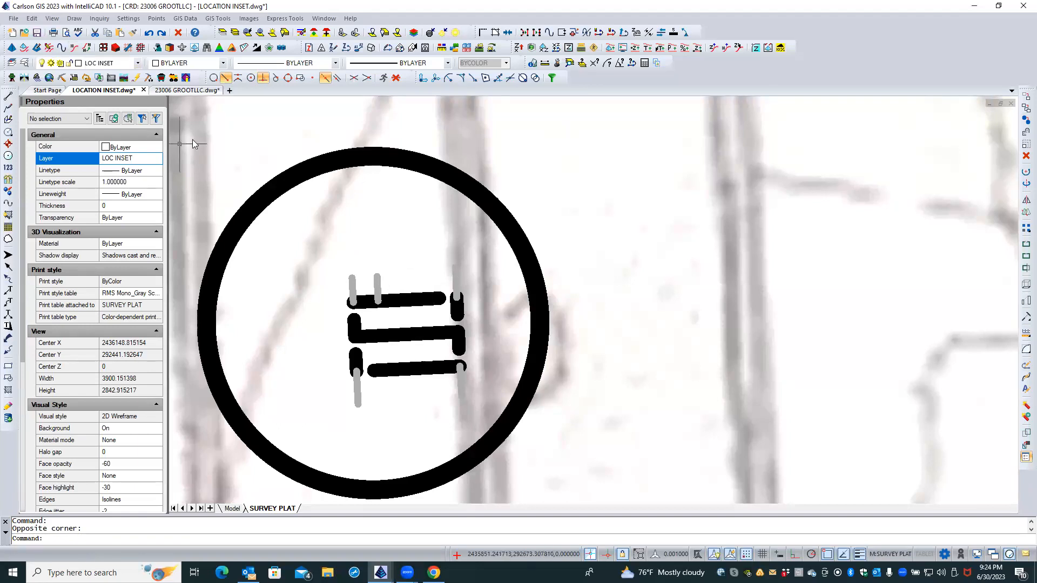
# Switch to model space and check the properties of the middle lot line and of all site polylines together.
pyautogui.scroll(-5, 408, 236)
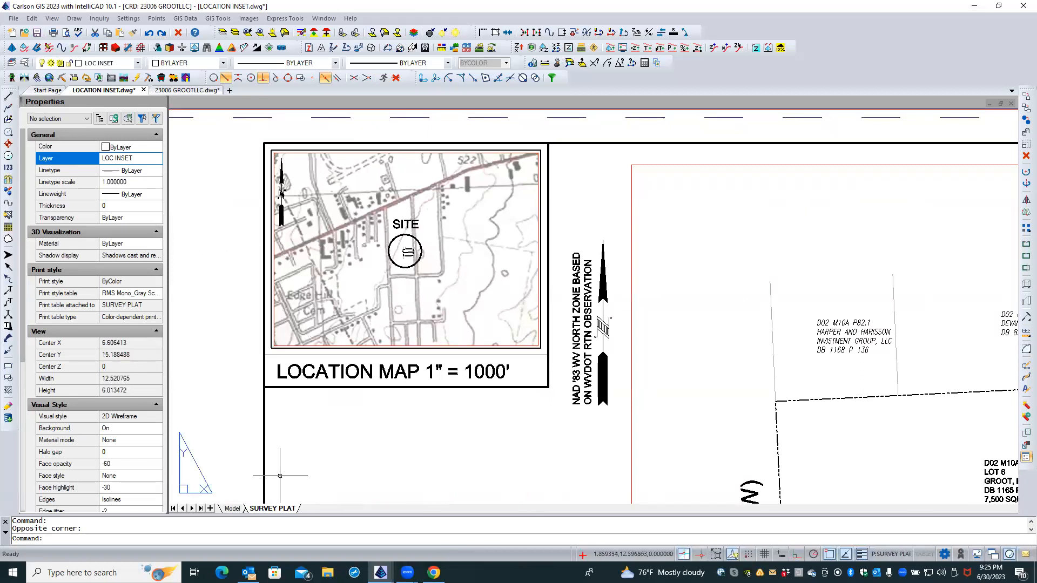
pyautogui.click(232, 508)
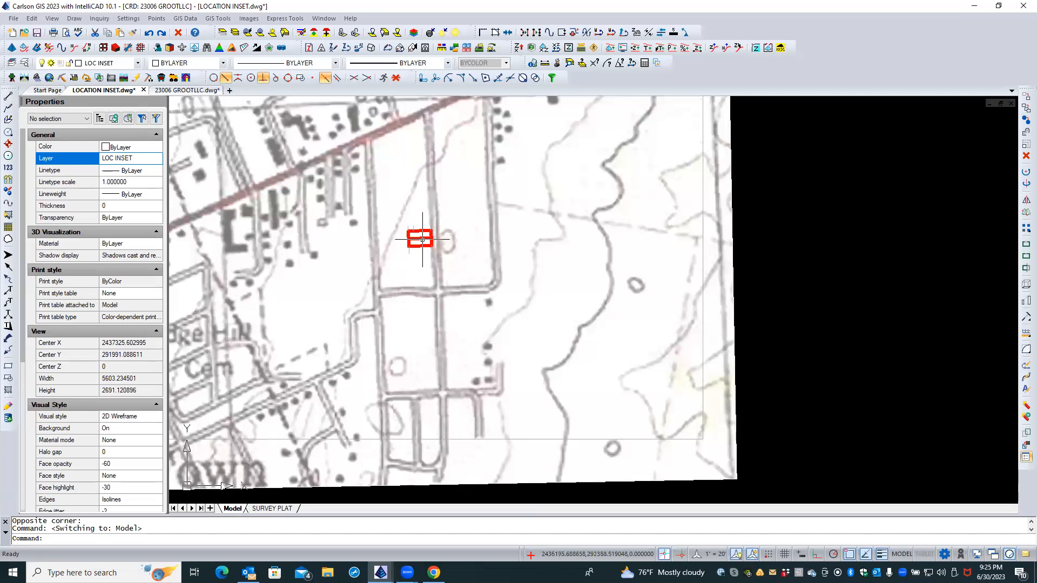
pyautogui.click(422, 238)
pyautogui.moveTo(421, 238)
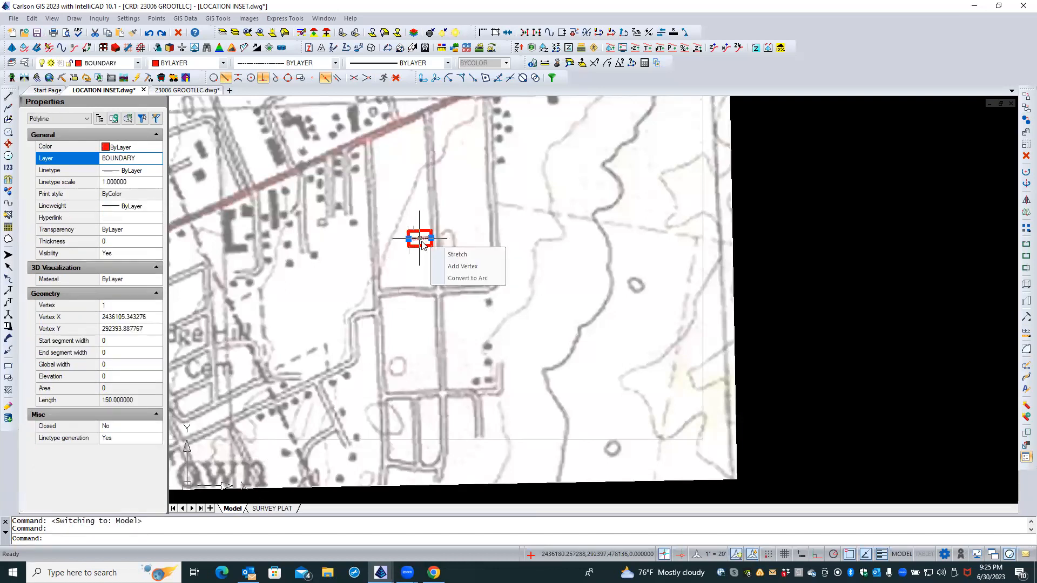
pyautogui.click(421, 244)
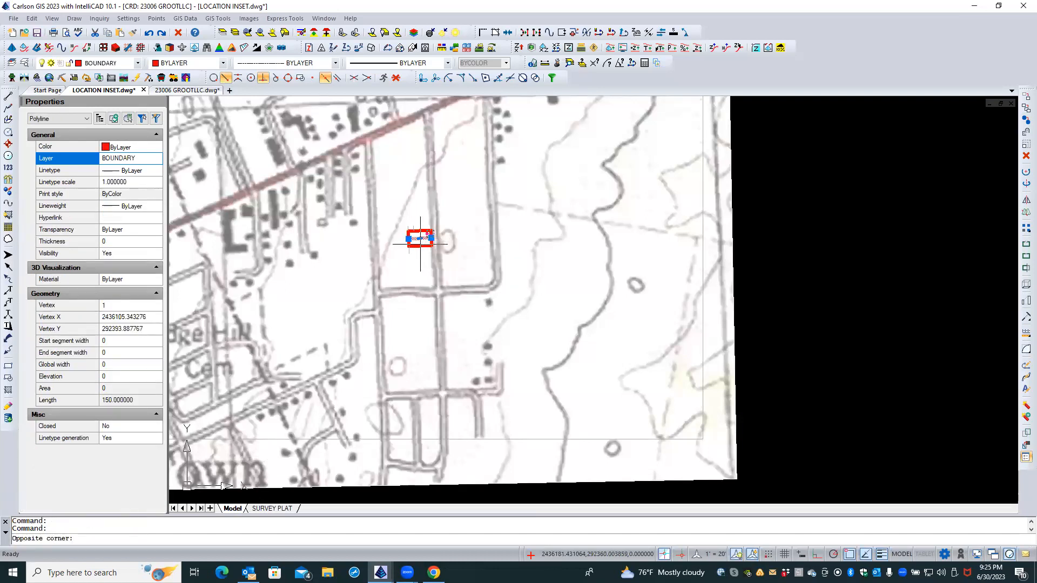
pyautogui.press('Escape')
pyautogui.press('Escape')
pyautogui.click(388, 208)
pyautogui.click(438, 253)
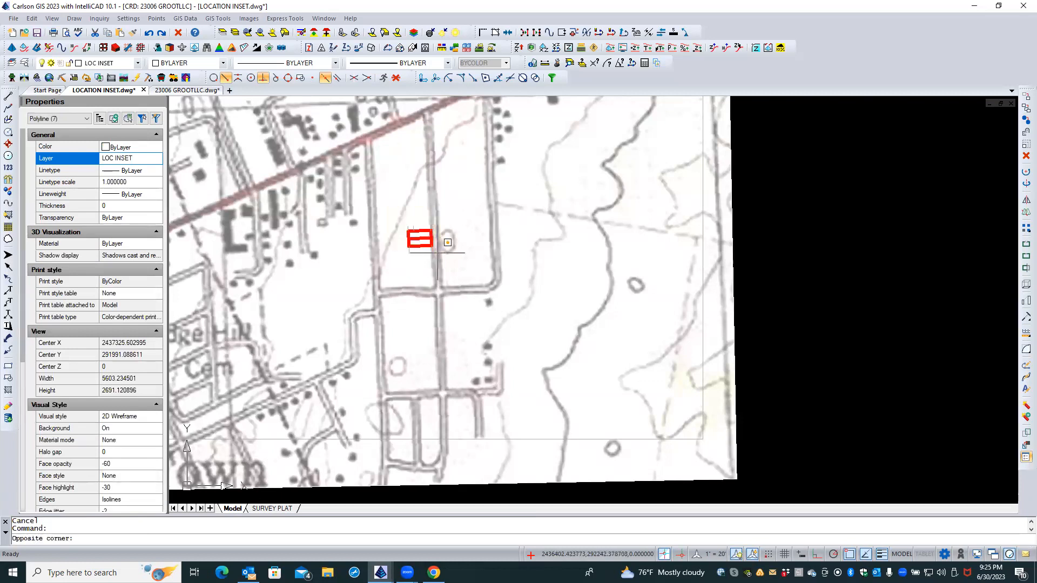
pyautogui.click(79, 120)
pyautogui.click(78, 120)
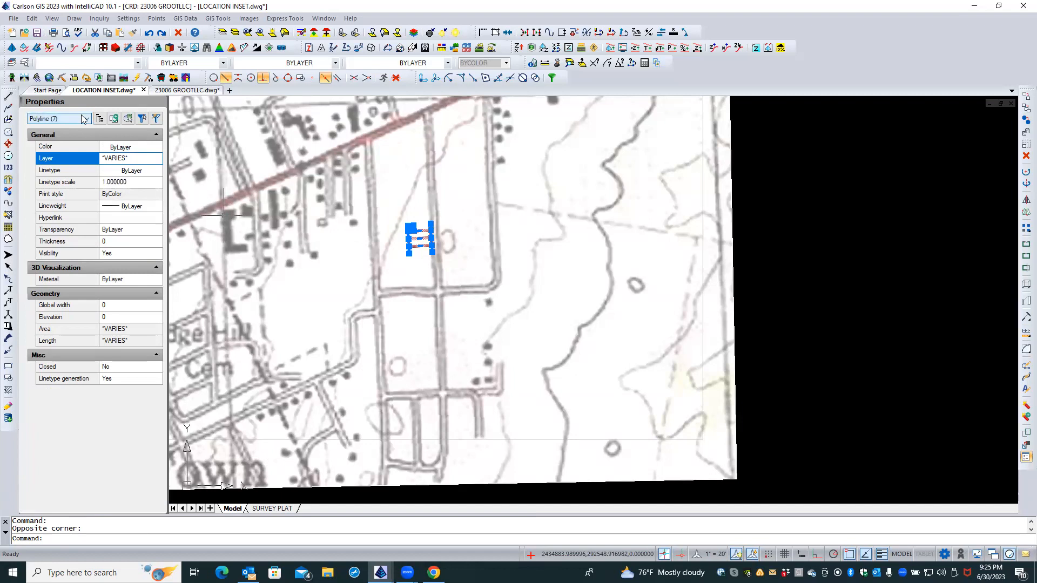
pyautogui.press('Escape')
# Inspect the two northwestern adjoiner lines and the southwestern one at the site boundary in model space.
pyautogui.scroll(6, 414, 221)
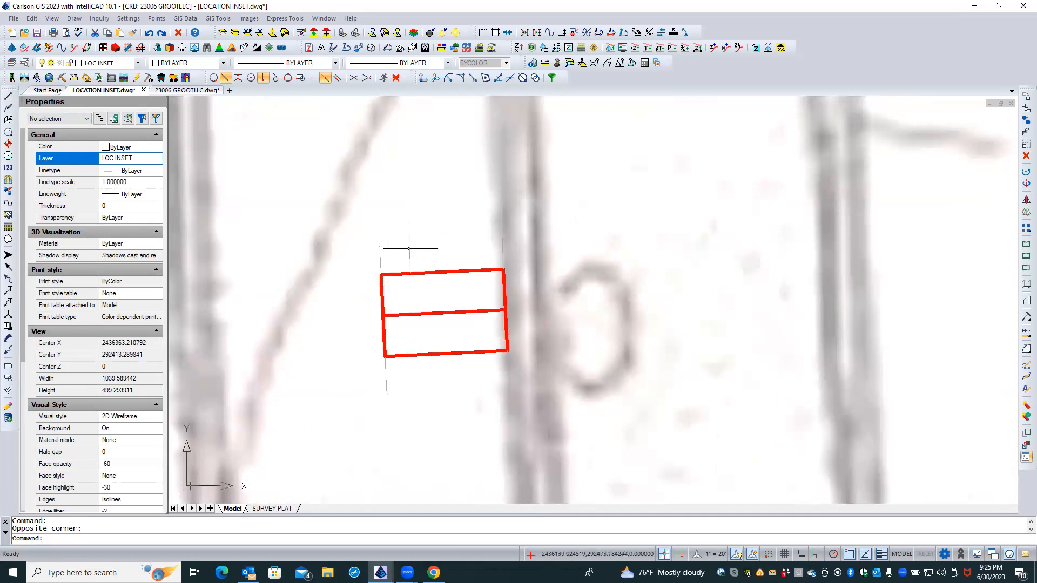
pyautogui.click(382, 258)
pyautogui.press('Escape')
pyautogui.click(409, 255)
pyautogui.press('Escape')
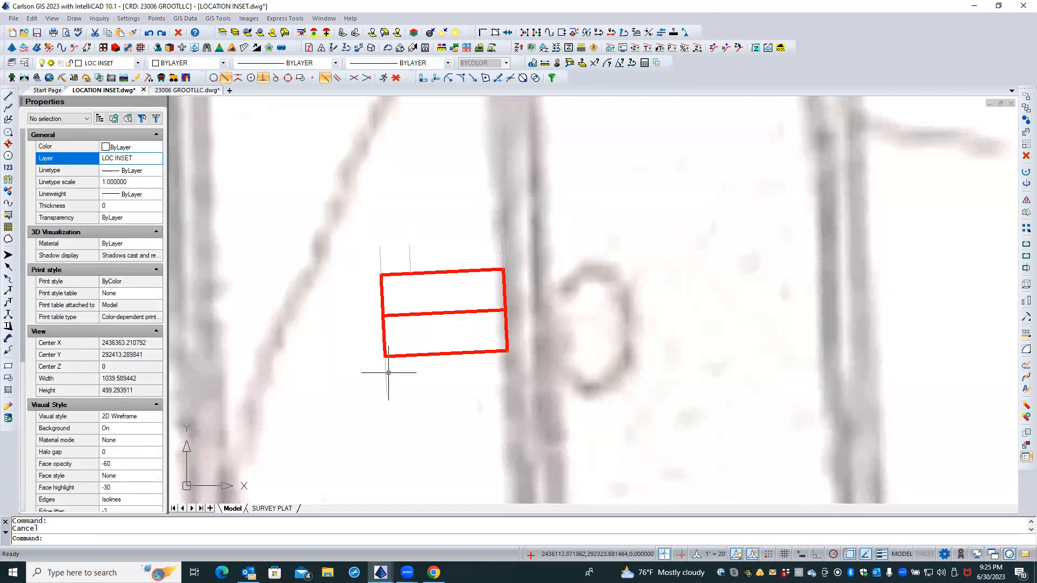
pyautogui.click(389, 374)
pyautogui.click(385, 376)
pyautogui.moveTo(386, 376)
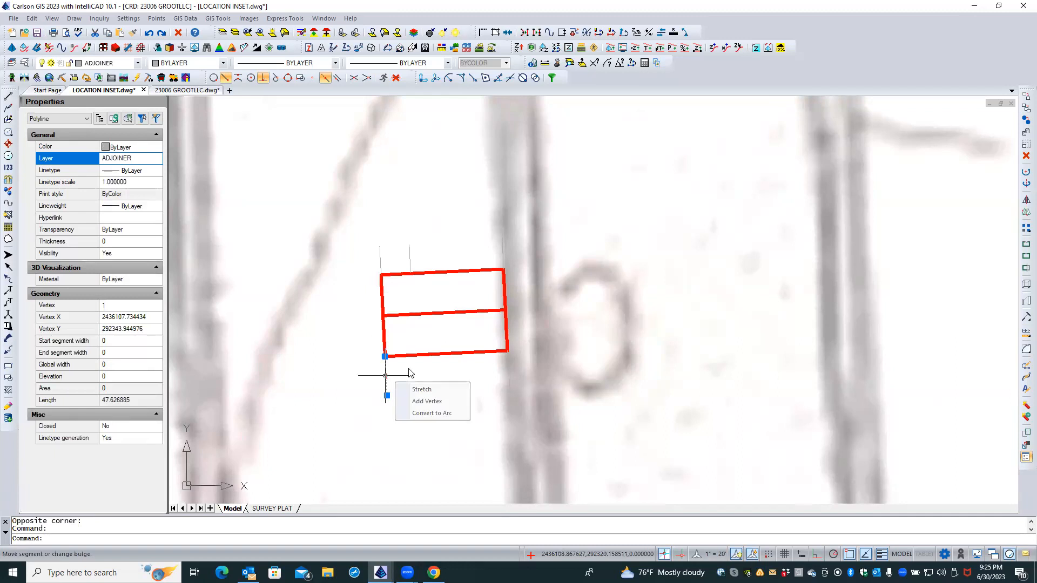
pyautogui.press('Escape')
# Check the layer, linetype and geometry of the middle lot line and the outer boundary polyline in model space.
pyautogui.click(379, 279)
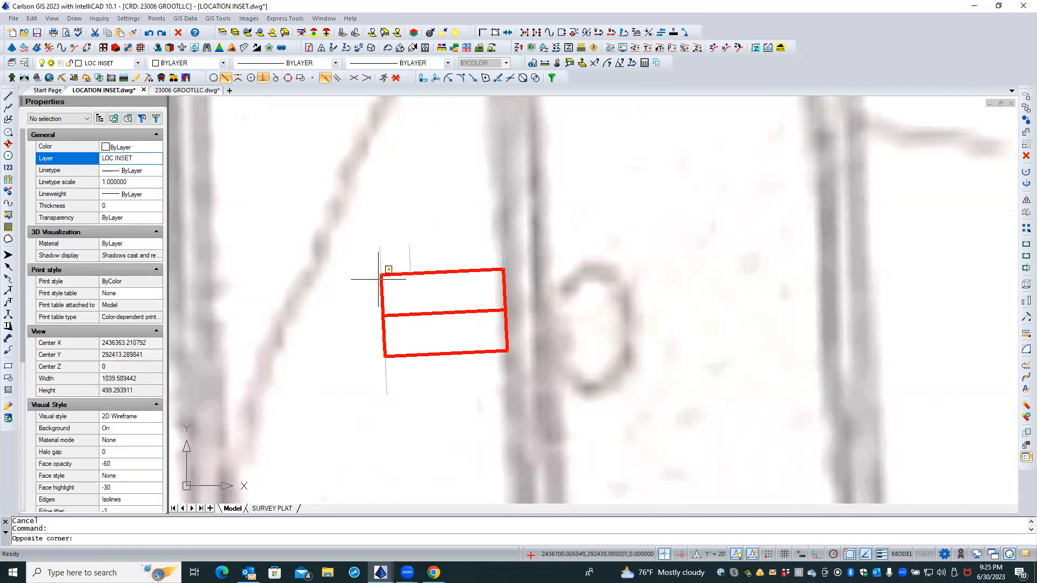
pyautogui.click(519, 360)
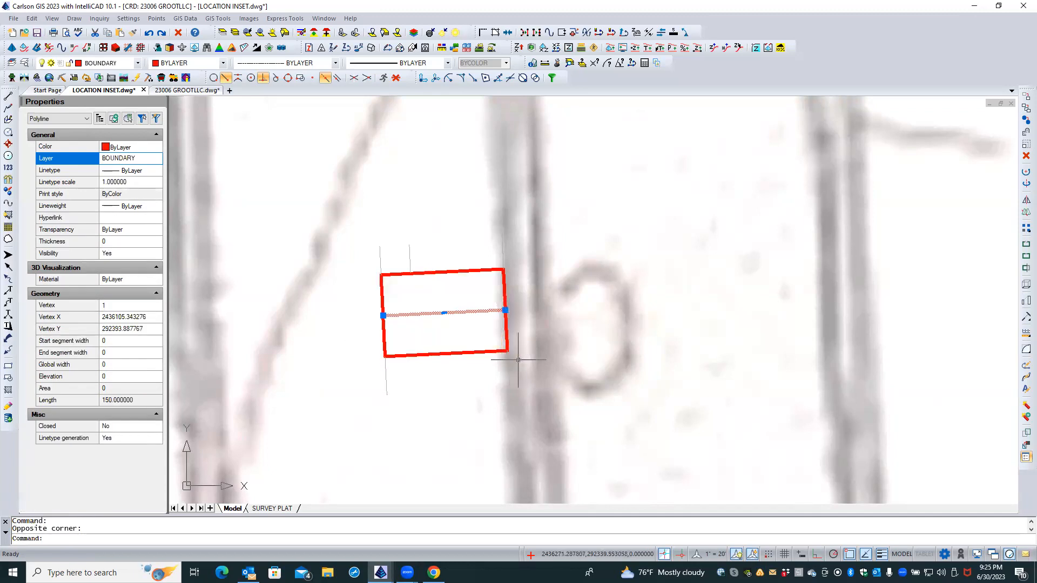
pyautogui.press('Escape')
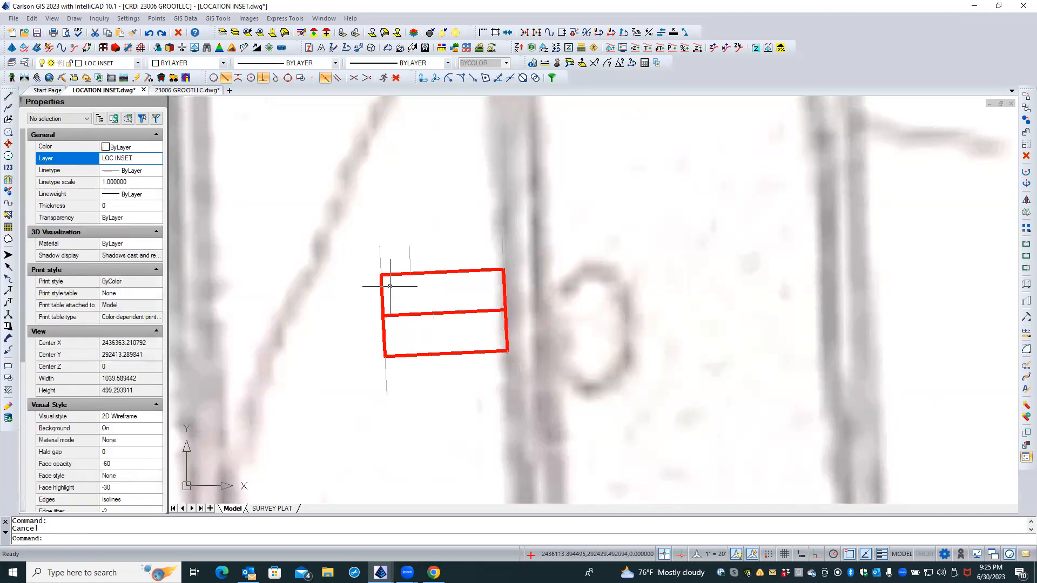
pyautogui.click(429, 271)
pyautogui.click(429, 271)
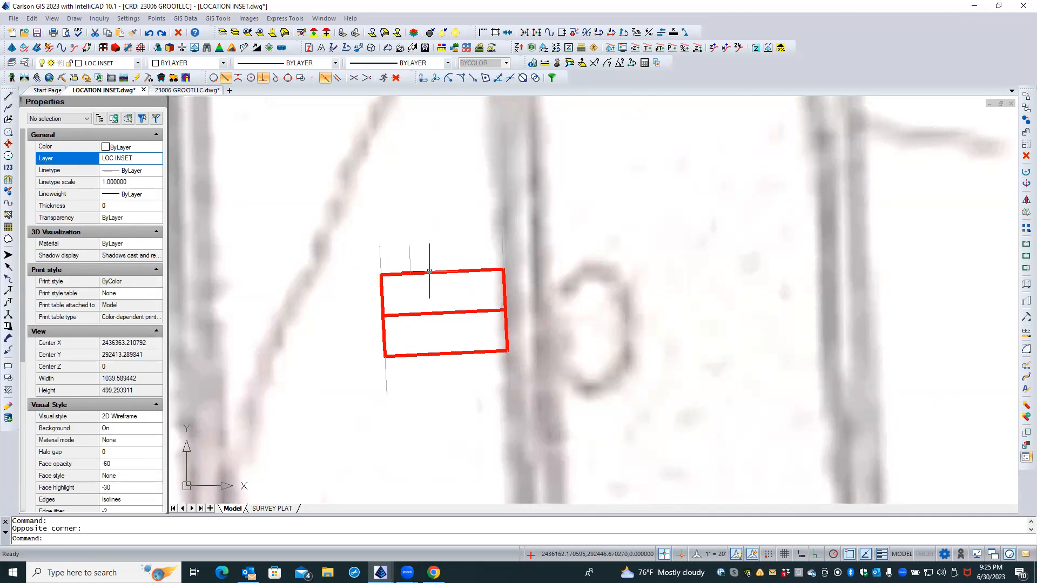
pyautogui.click(429, 271)
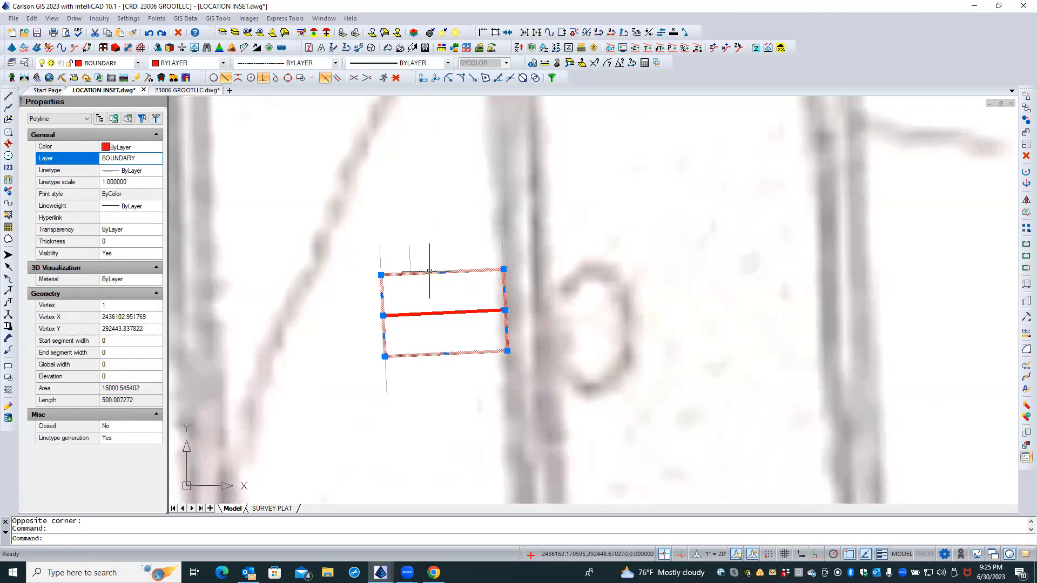
pyautogui.press('Escape')
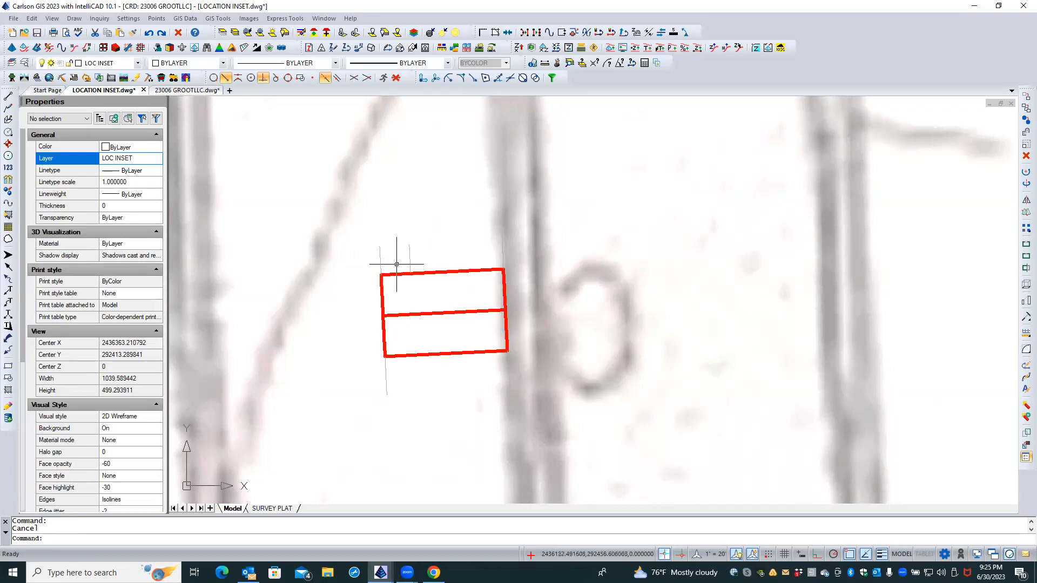
# Inspect the adjoiner lines extending from the site boundary's northeast and southeast corners.
pyautogui.click(362, 259)
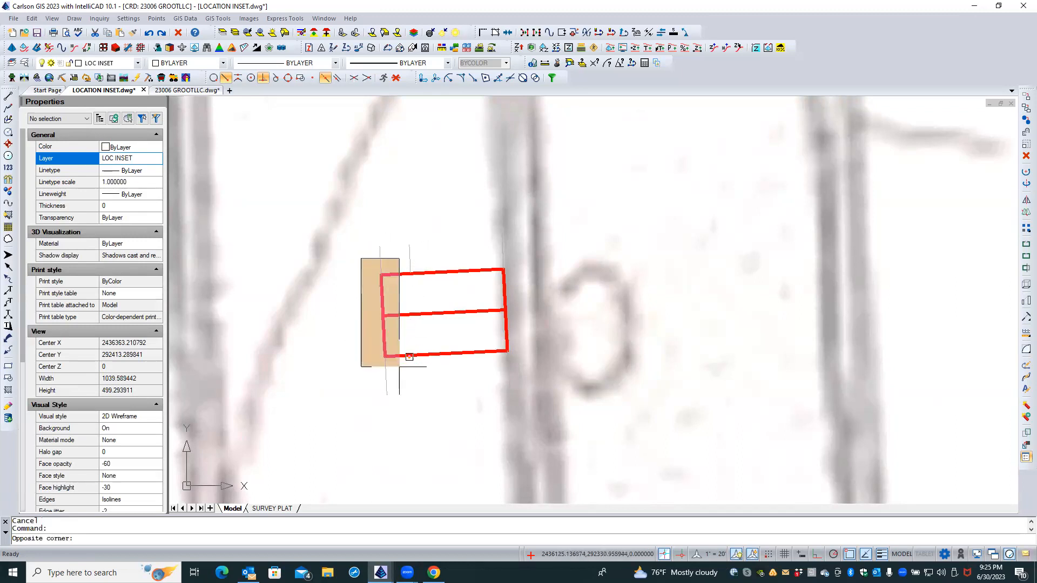
pyautogui.click(399, 367)
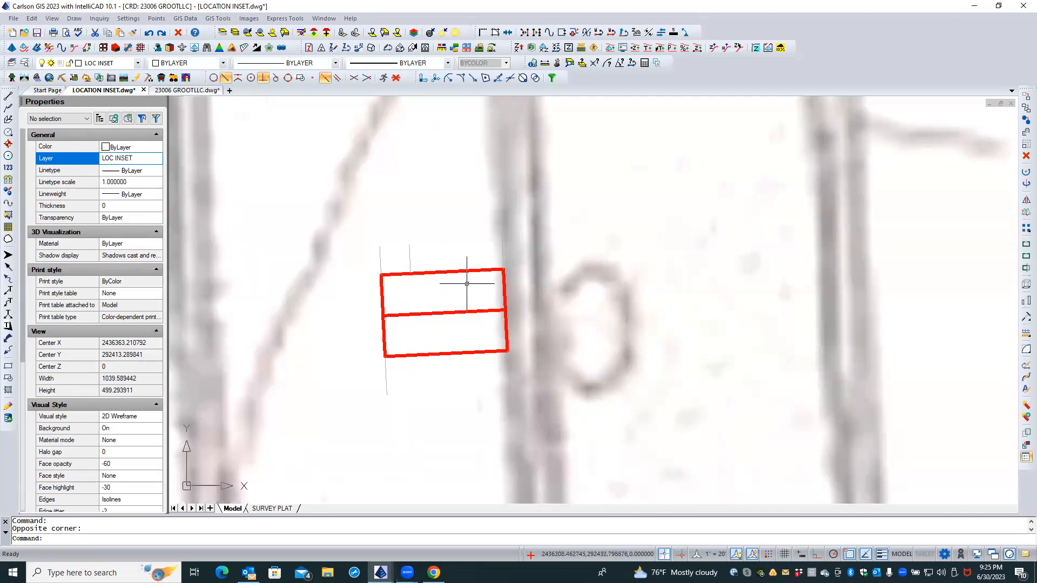
pyautogui.click(502, 243)
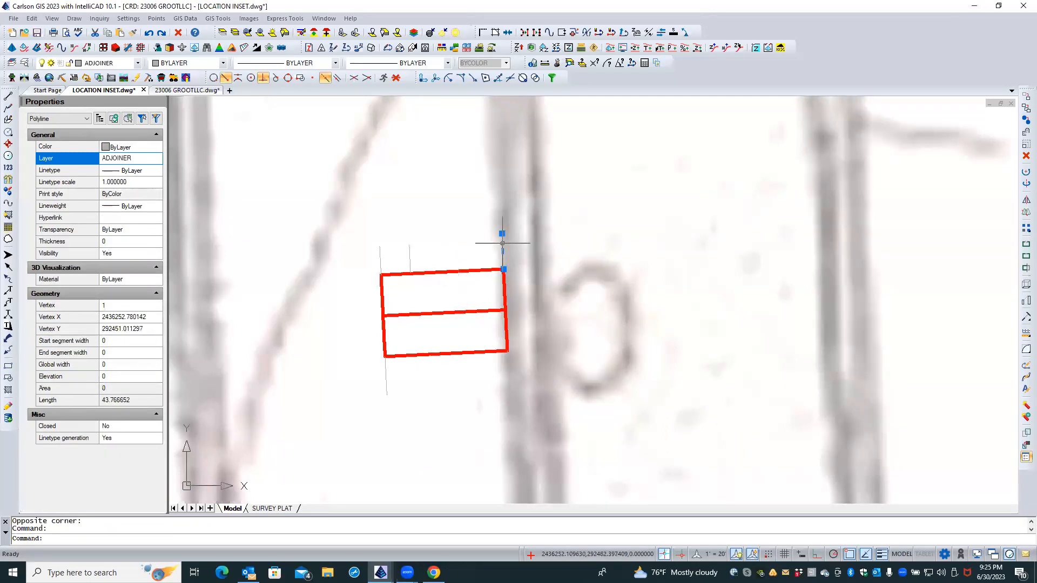
pyautogui.press('Escape')
pyautogui.click(507, 365)
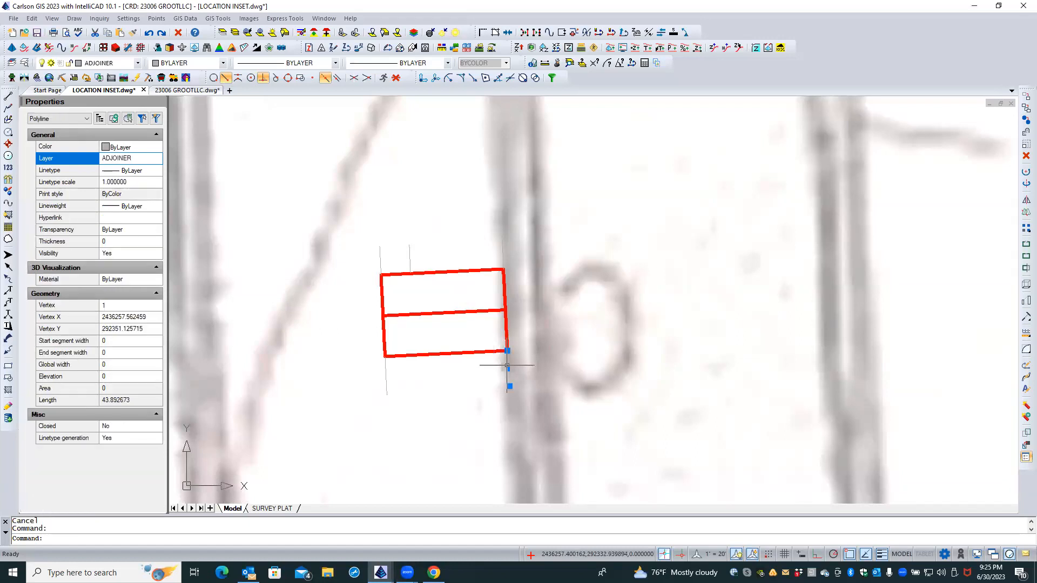
# Clear the adjoiner line selection and save LOCATION INSET.dwg.
pyautogui.press('Escape')
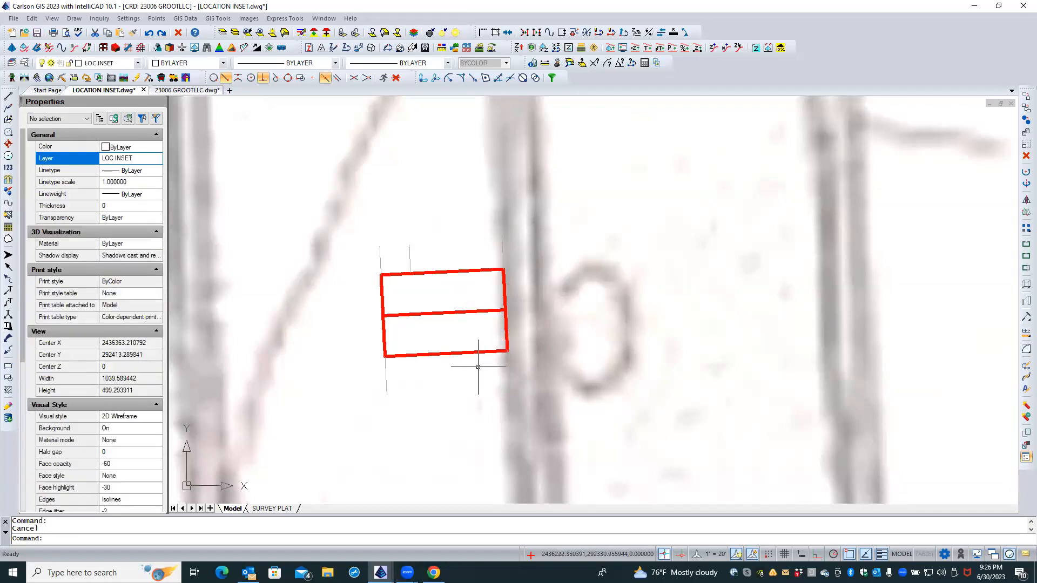
pyautogui.scroll(-5, 459, 252)
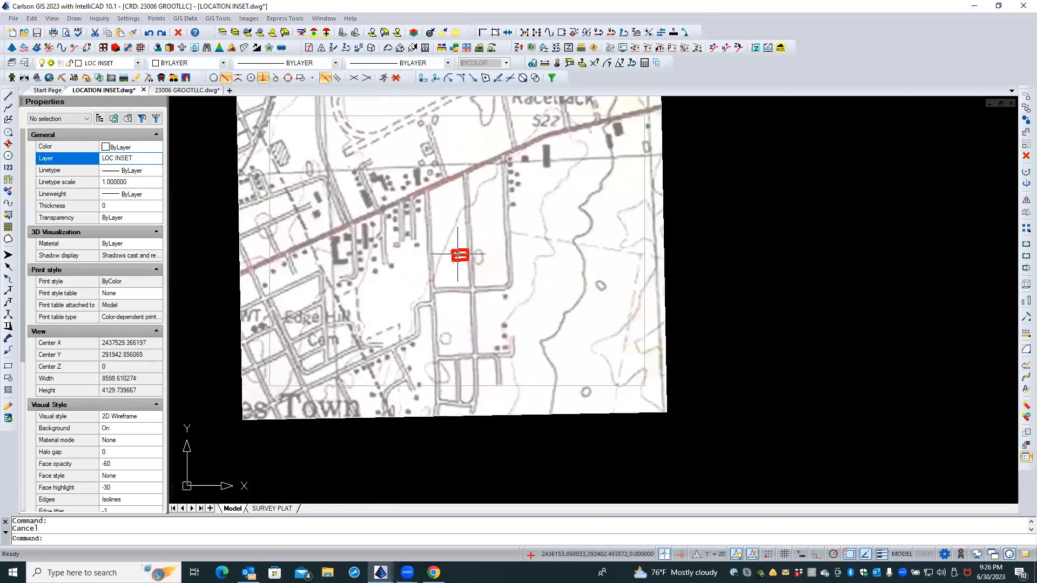
pyautogui.click(698, 211)
pyautogui.click(689, 221)
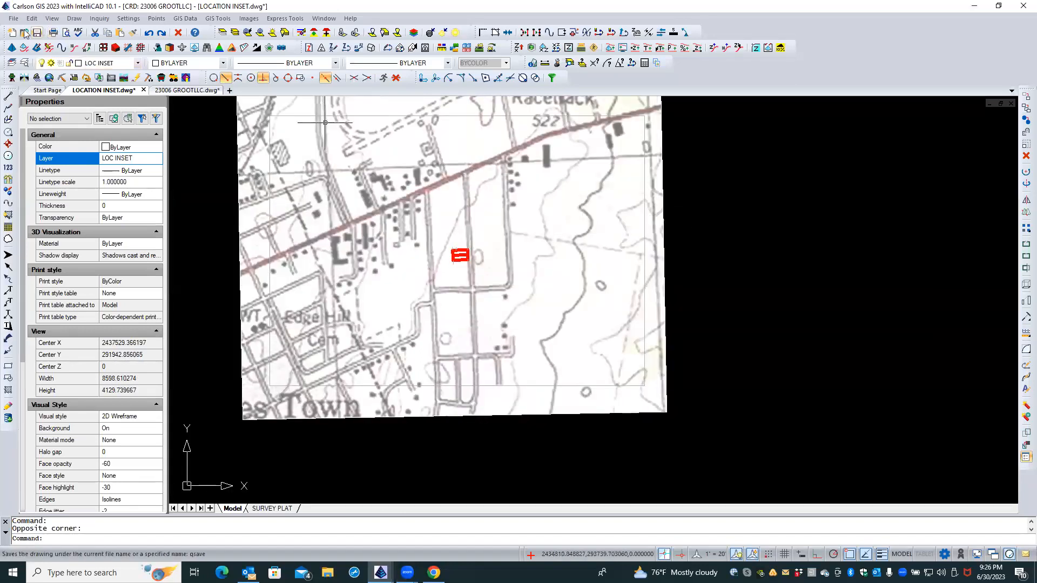
pyautogui.click(37, 33)
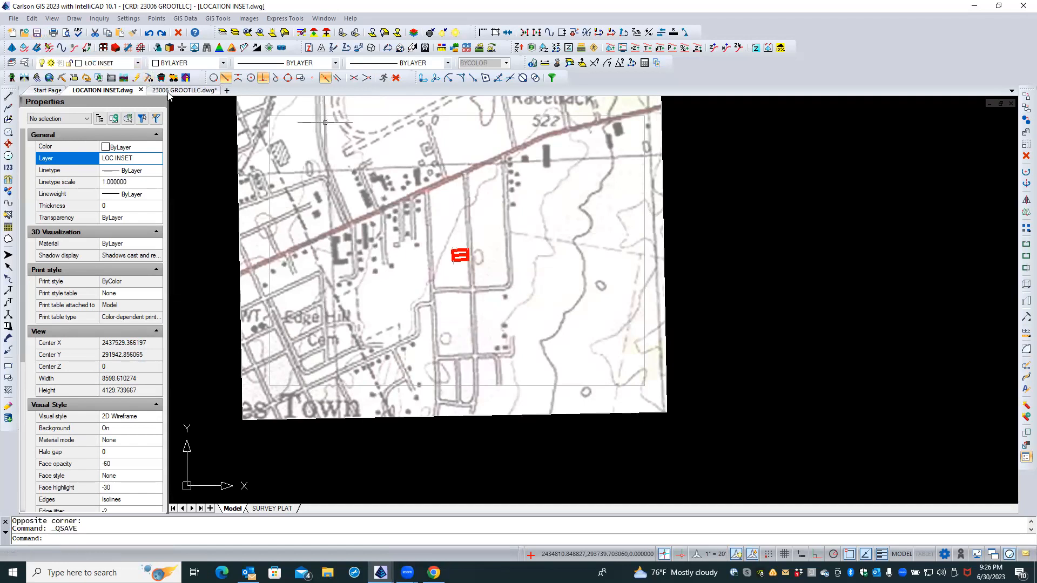
# Switch to 23006 GROOTLLC.dwg and reload its LOCATION INSET external reference.
pyautogui.click(187, 91)
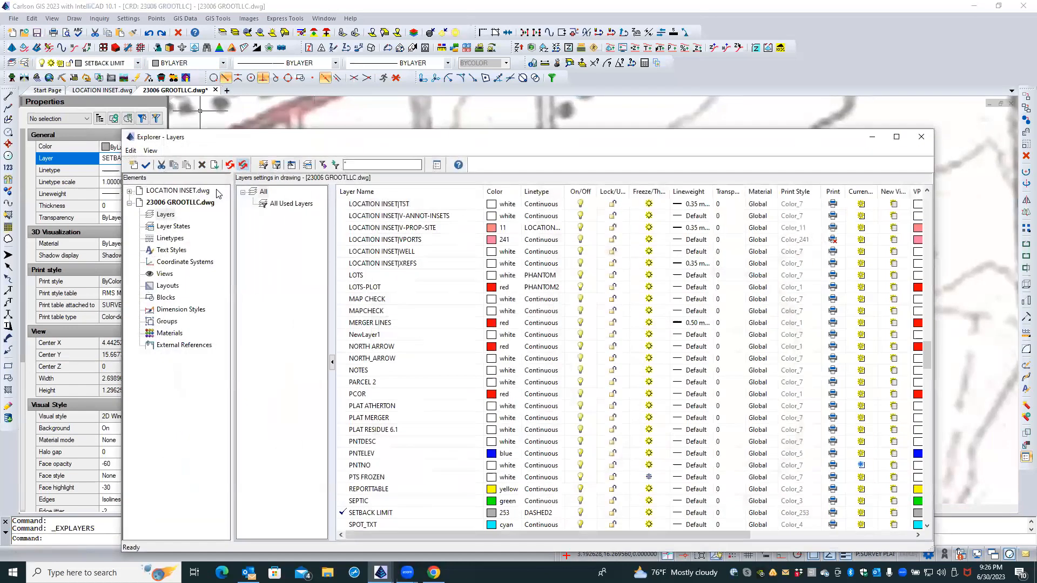
pyautogui.click(171, 347)
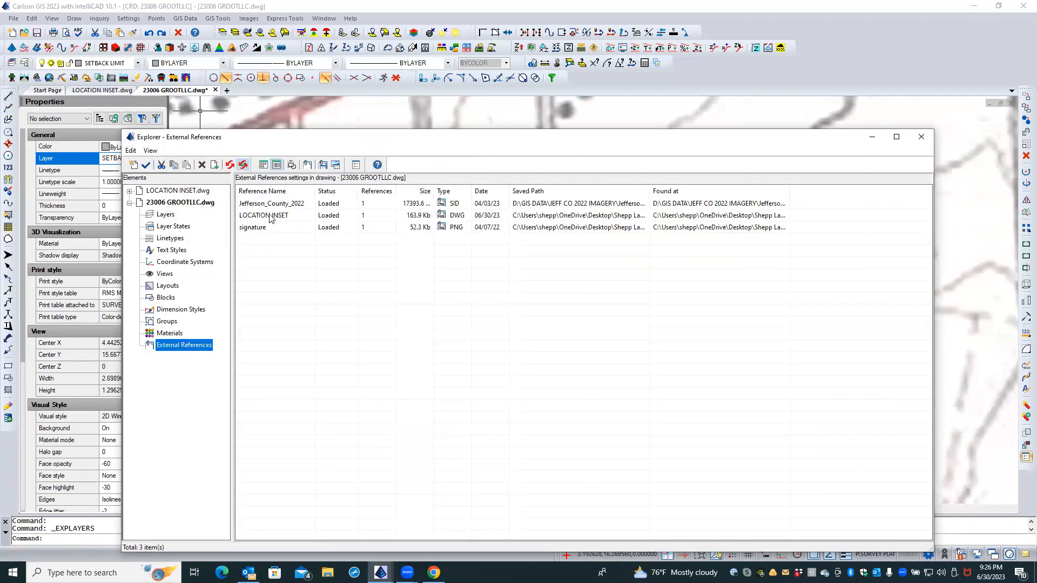
pyautogui.click(272, 216)
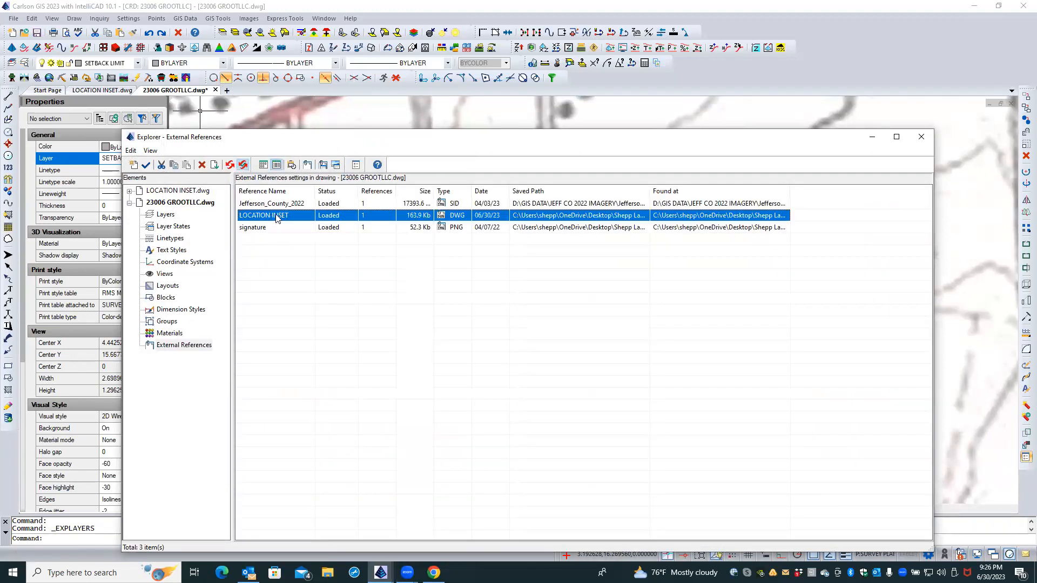
pyautogui.rightClick(276, 217)
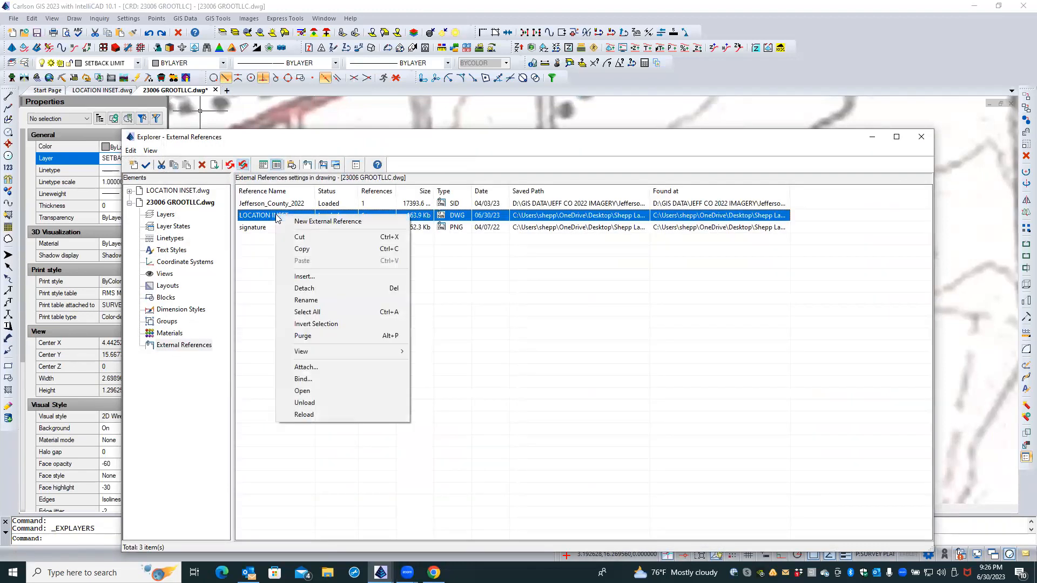
pyautogui.click(297, 414)
pyautogui.click(922, 136)
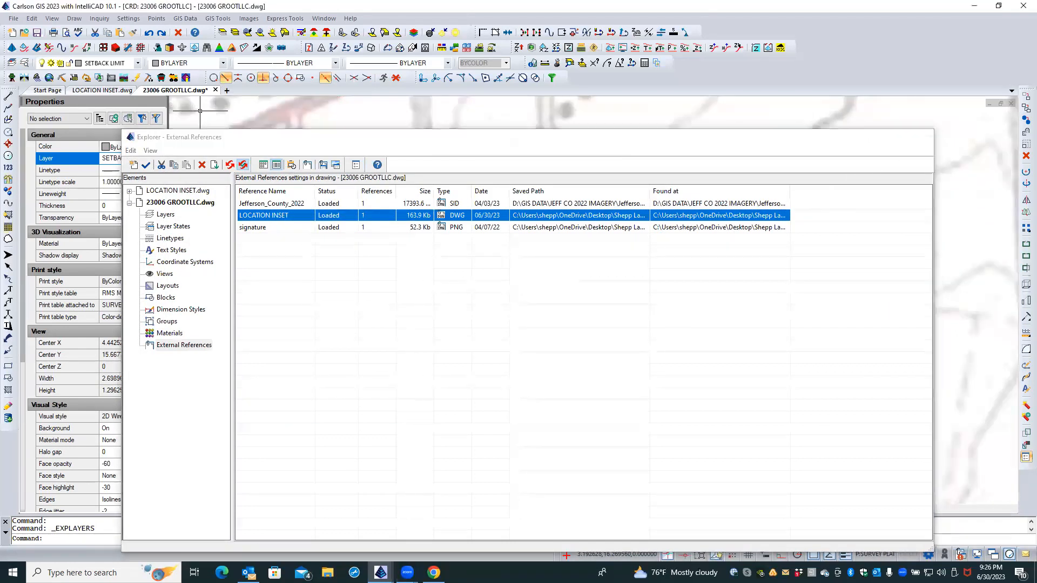
# Regenerate all viewports and check the site lines inside the SITE circle of the location map.
pyautogui.write('rea')
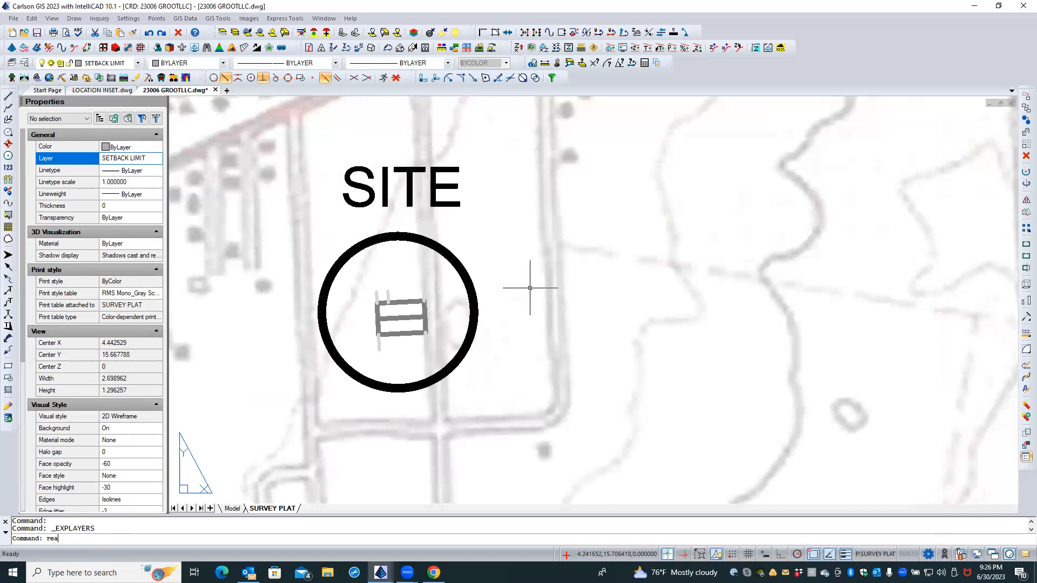
pyautogui.press('Return')
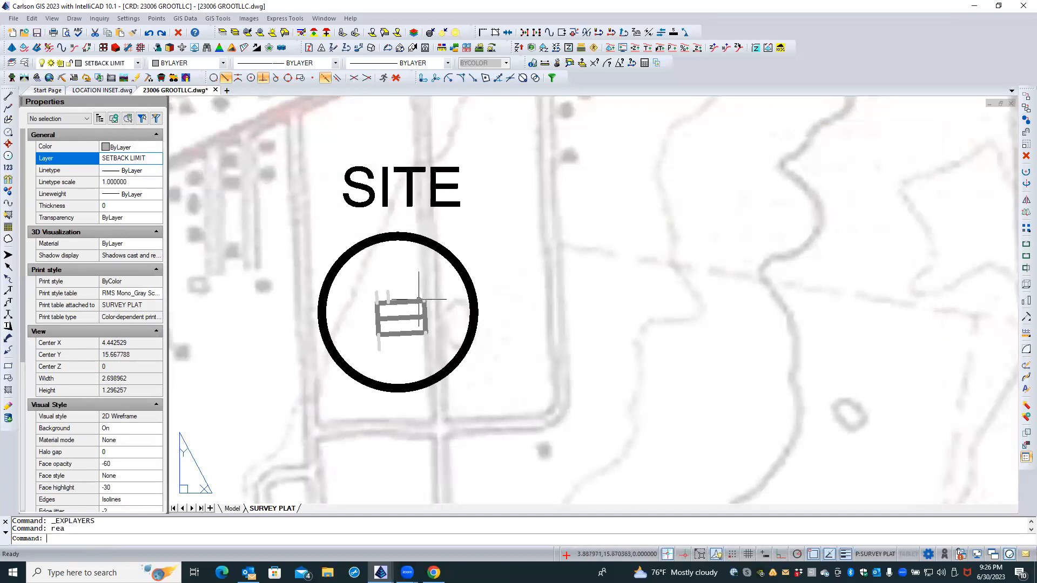
pyautogui.scroll(-4, 409, 300)
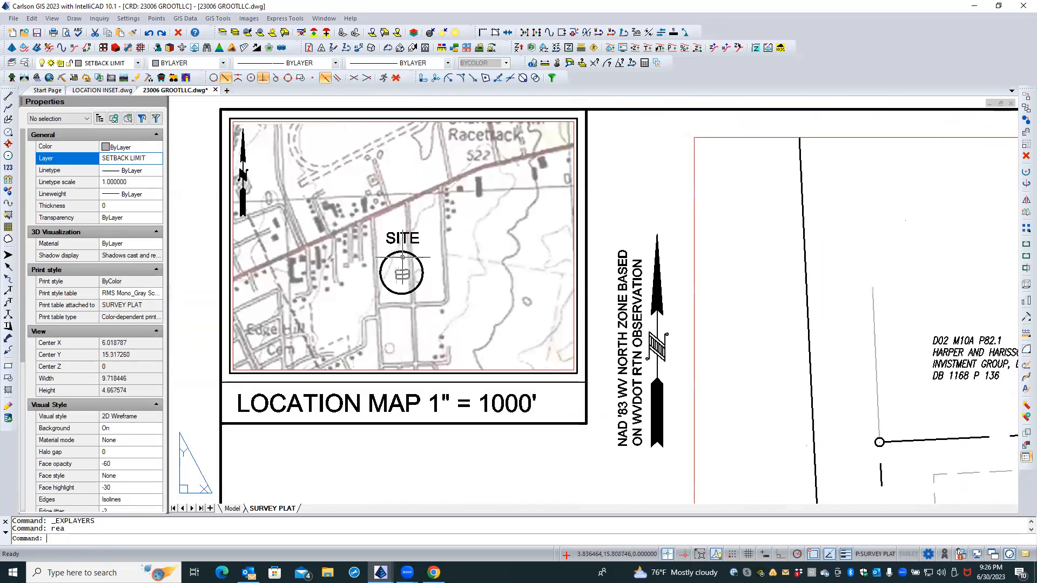
pyautogui.click(639, 201)
pyautogui.click(633, 204)
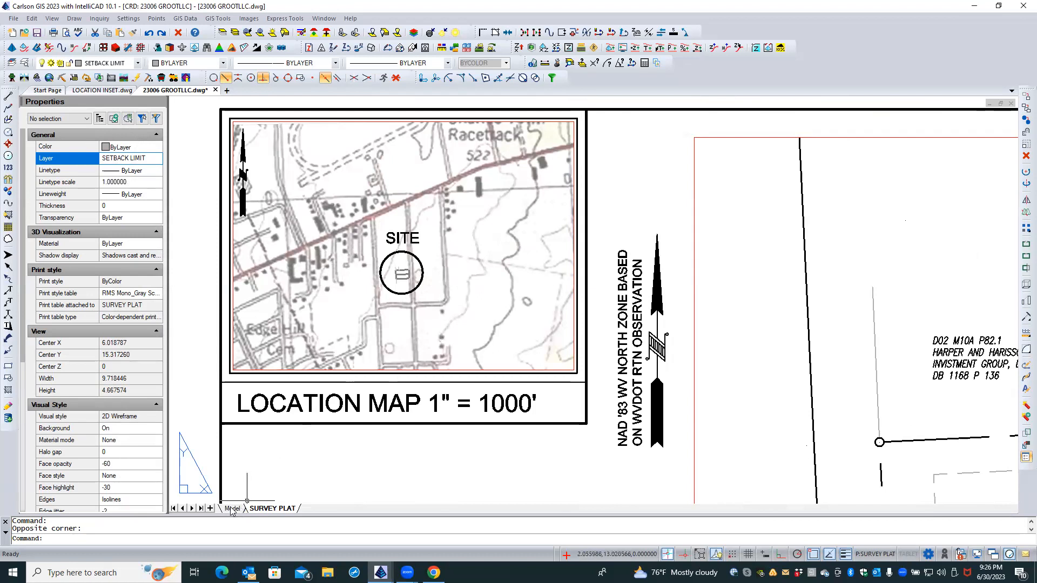
# With the location map viewport active, check the settings of the LOCATION INSET|BOUNDARY layer, then return to paper space.
pyautogui.doubleClick(422, 309)
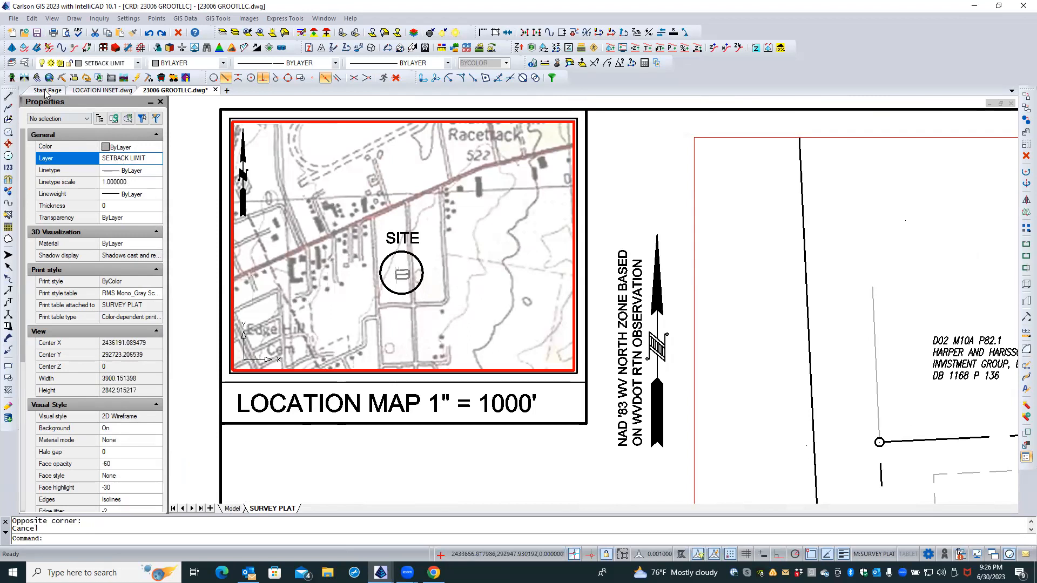
pyautogui.click(22, 64)
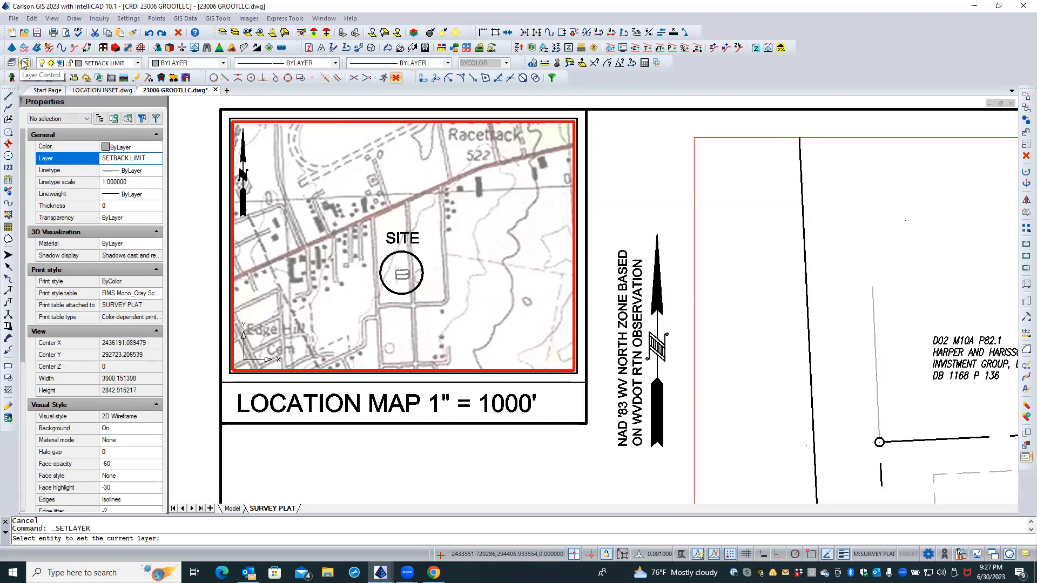
pyautogui.press('Escape')
pyautogui.click(25, 64)
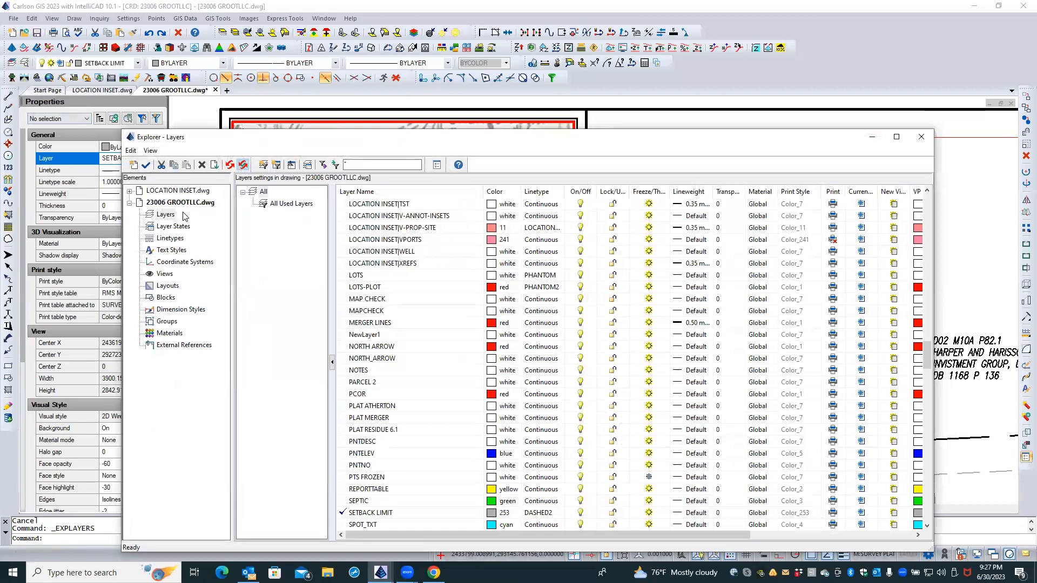
pyautogui.click(354, 265)
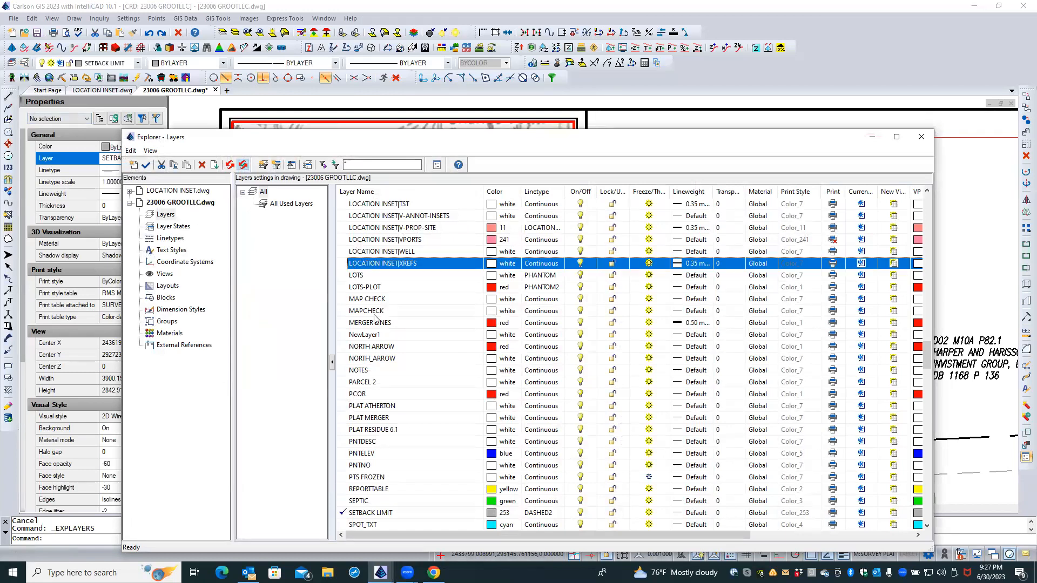
pyautogui.scroll(8, 374, 319)
pyautogui.scroll(6, 382, 308)
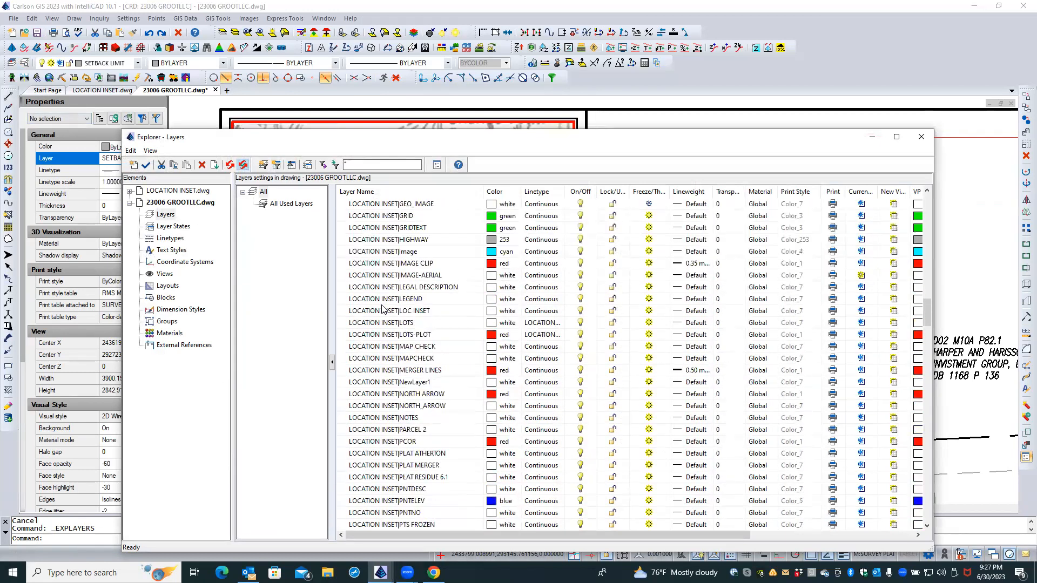
pyautogui.scroll(8, 382, 308)
pyautogui.scroll(8, 382, 309)
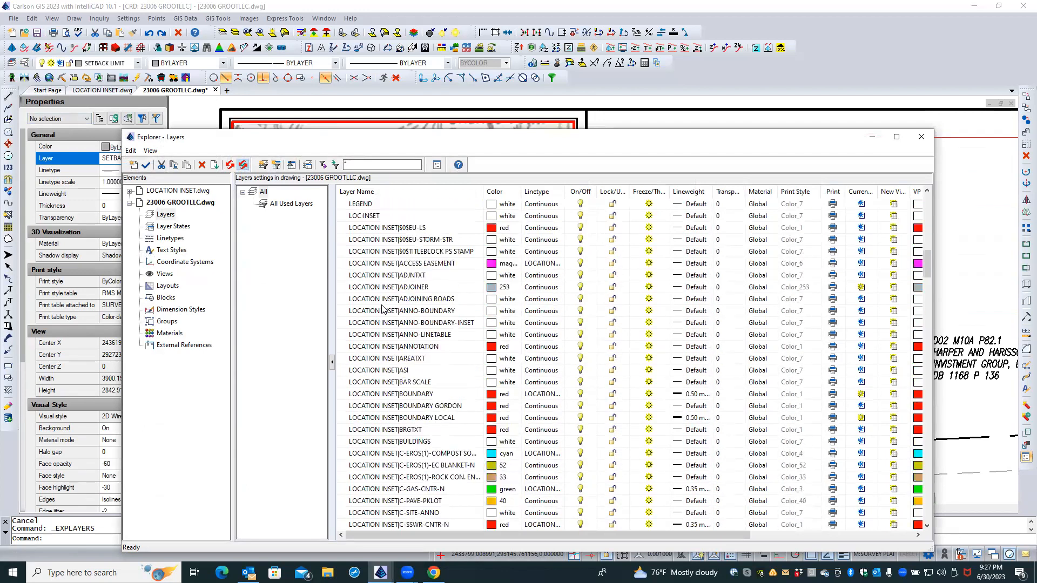
pyautogui.click(422, 395)
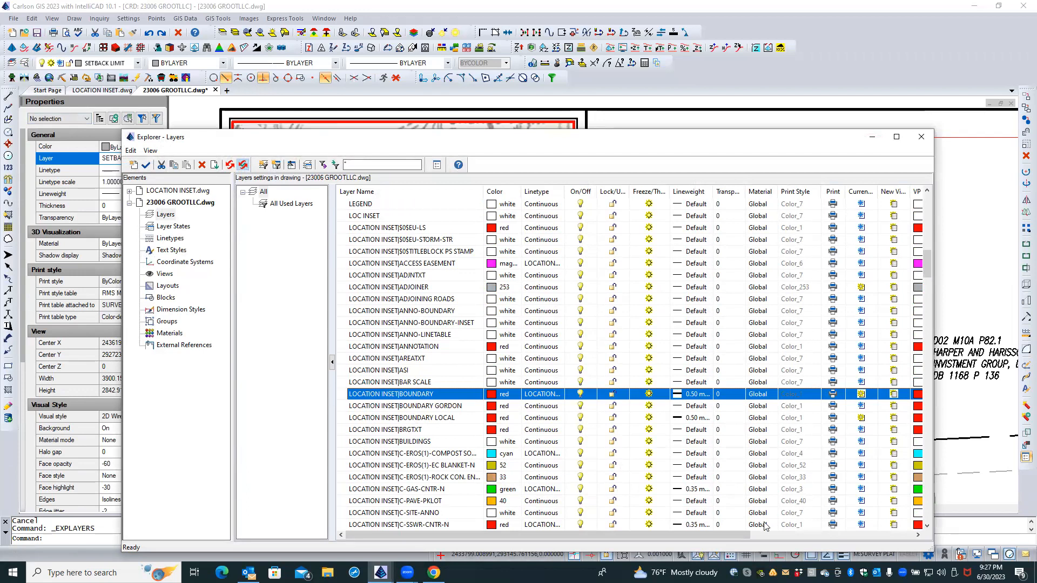
pyautogui.moveTo(738, 532)
pyautogui.mouseDown()
pyautogui.moveTo(786, 533)
pyautogui.moveTo(724, 527)
pyautogui.mouseUp()
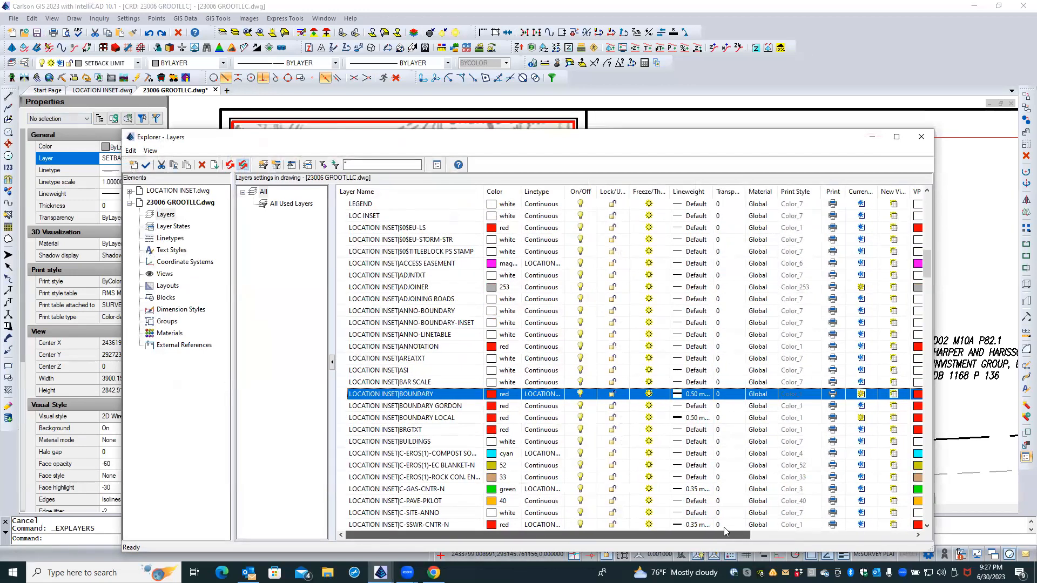
pyautogui.click(915, 139)
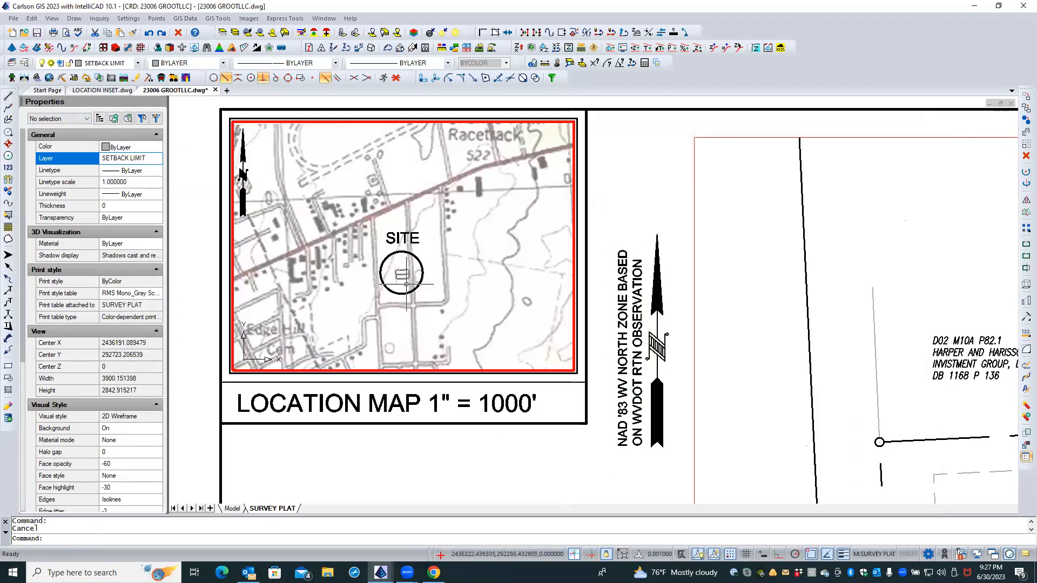
pyautogui.doubleClick(416, 455)
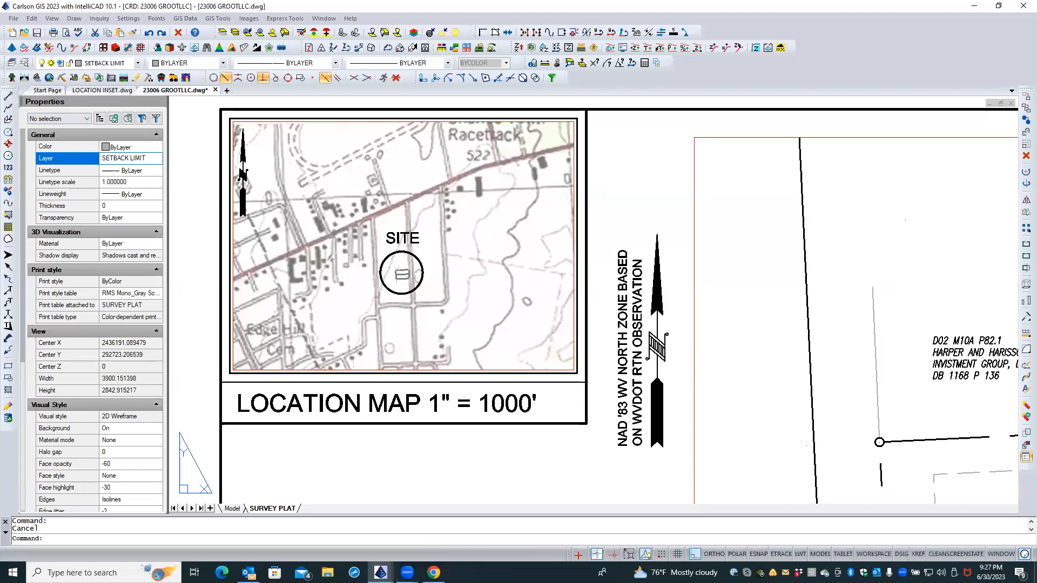
# Examine the location map inset and its placement beside the north arrow and lots on the survey plat sheet.
pyautogui.scroll(-2, 178, 213)
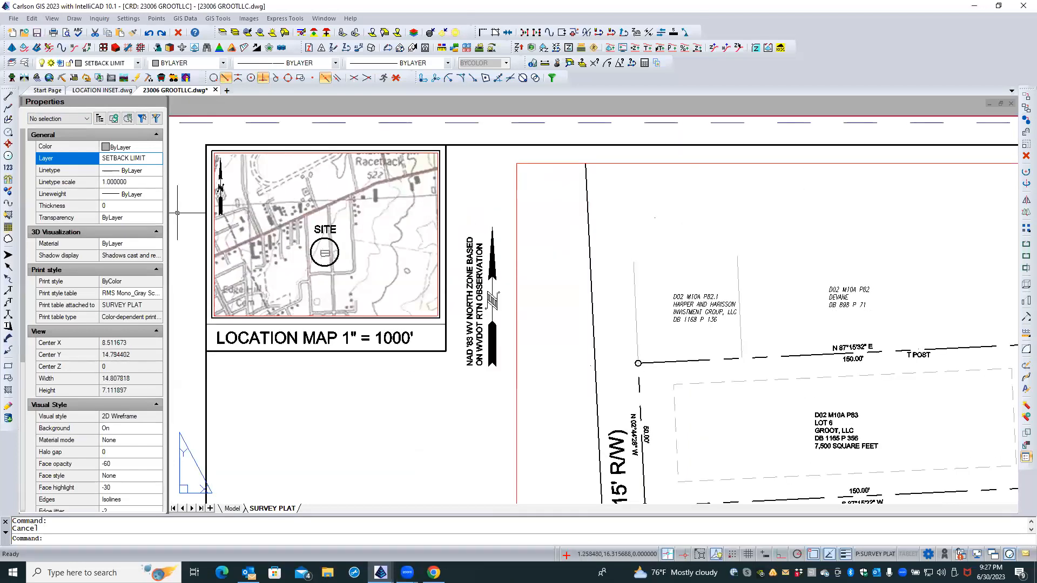
pyautogui.scroll(-1, 324, 237)
pyautogui.scroll(2, 332, 244)
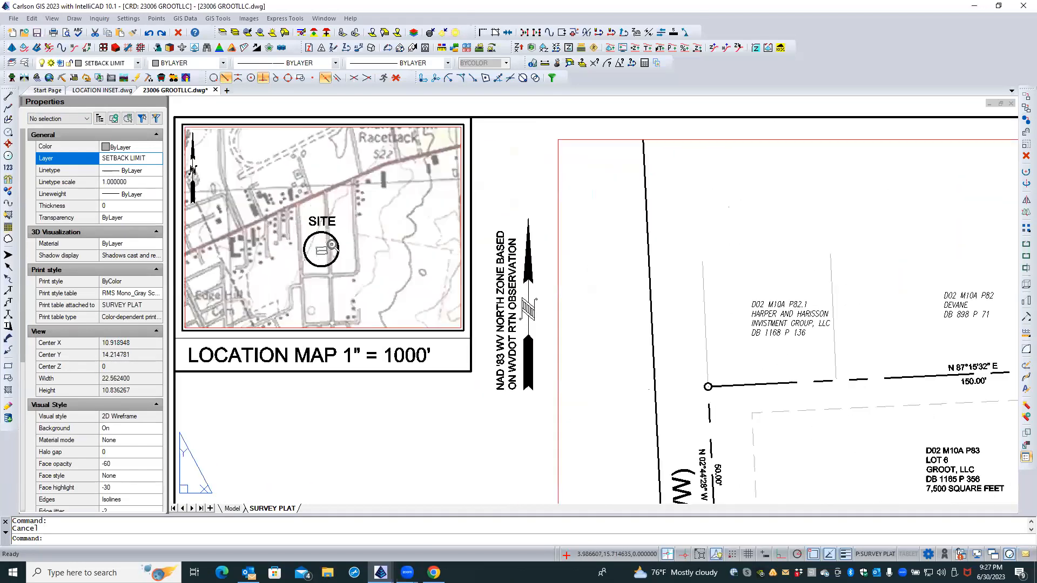
pyautogui.scroll(2, 332, 245)
pyautogui.scroll(-3, 346, 240)
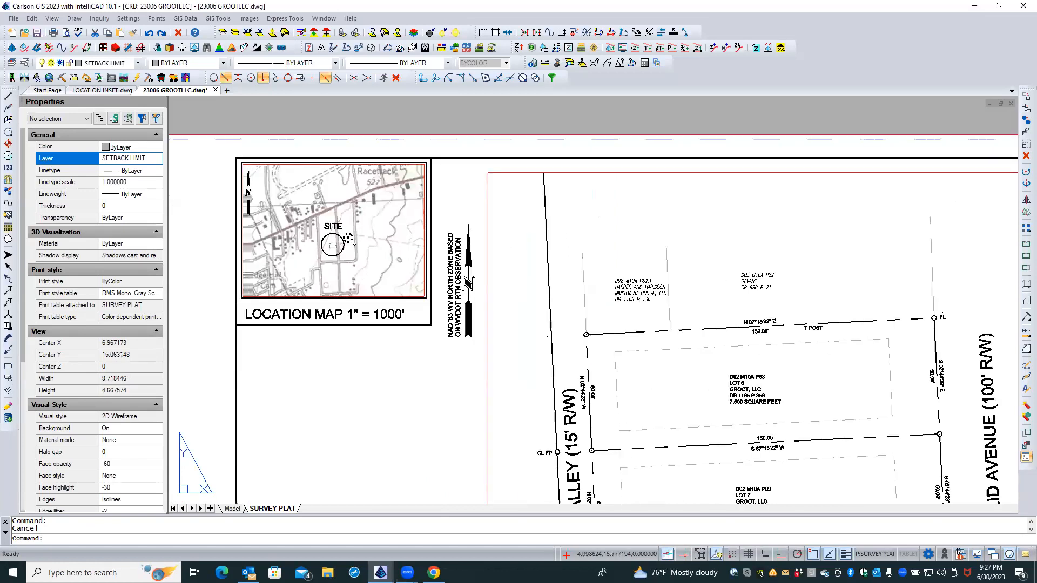
pyautogui.click(327, 140)
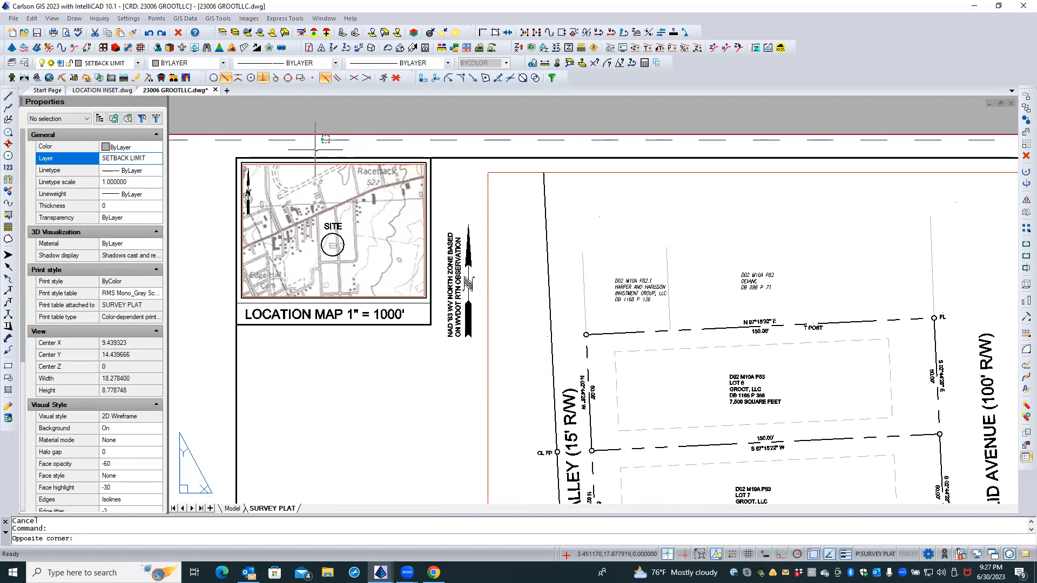
pyautogui.scroll(-2, 315, 149)
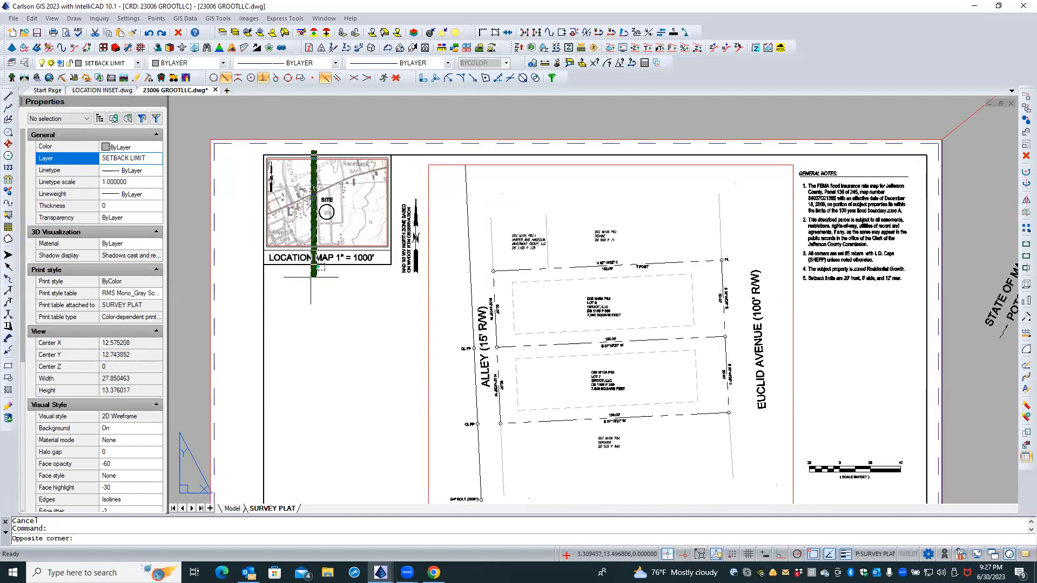
pyautogui.press('Escape')
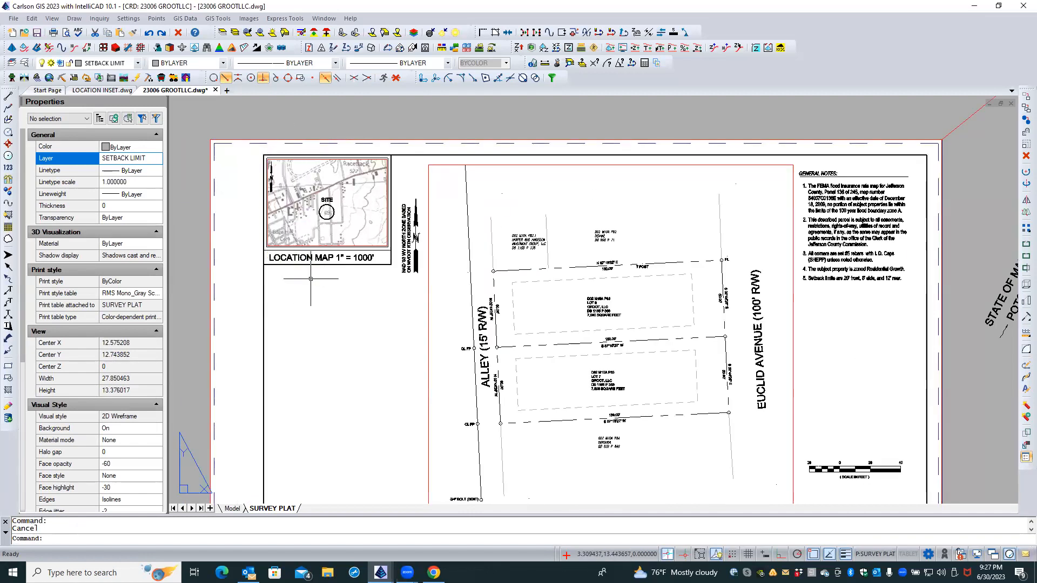
pyautogui.moveTo(342, 307); pyautogui.dragTo(345, 286, button='middle')
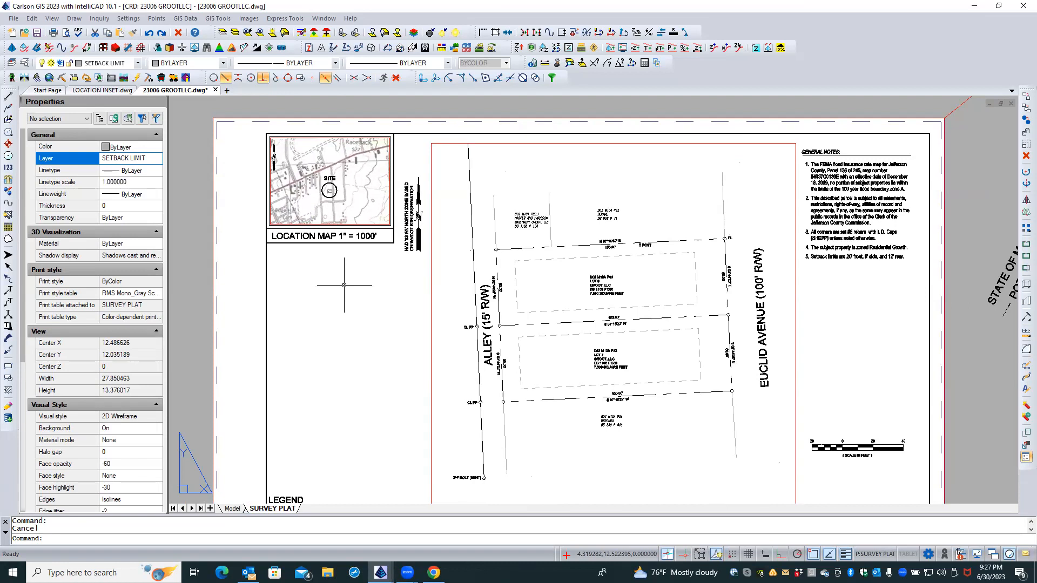
# Save 23006 GROOTLLC.dwg and regenerate all viewports.
pyautogui.click(36, 33)
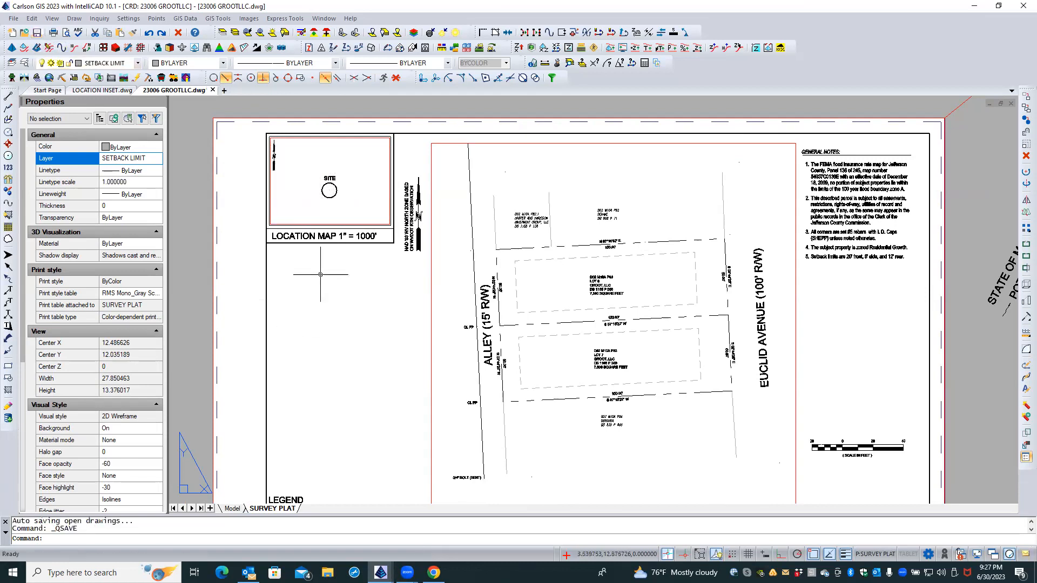
pyautogui.write('rea')
pyautogui.press('Return')
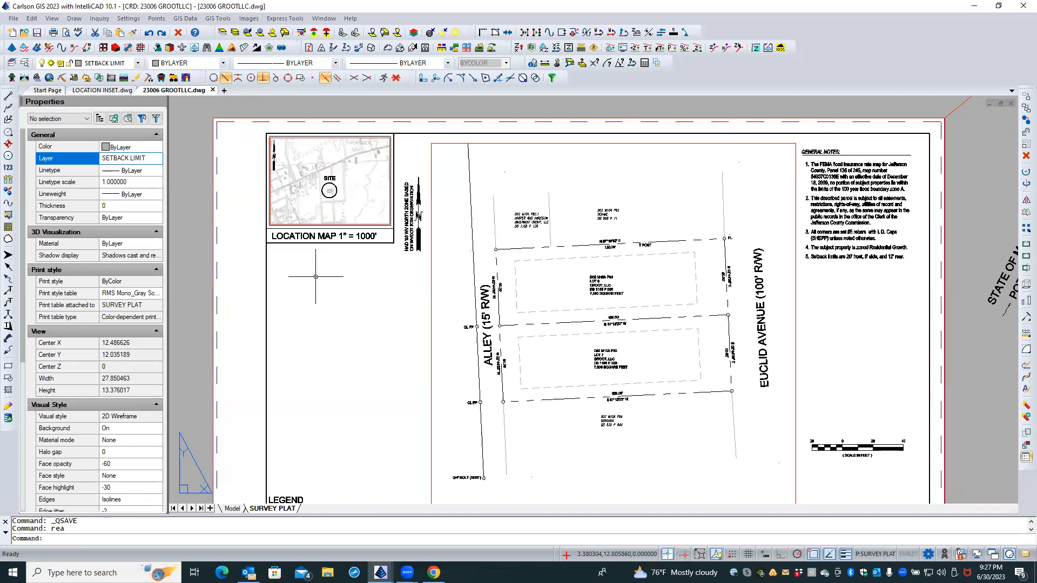